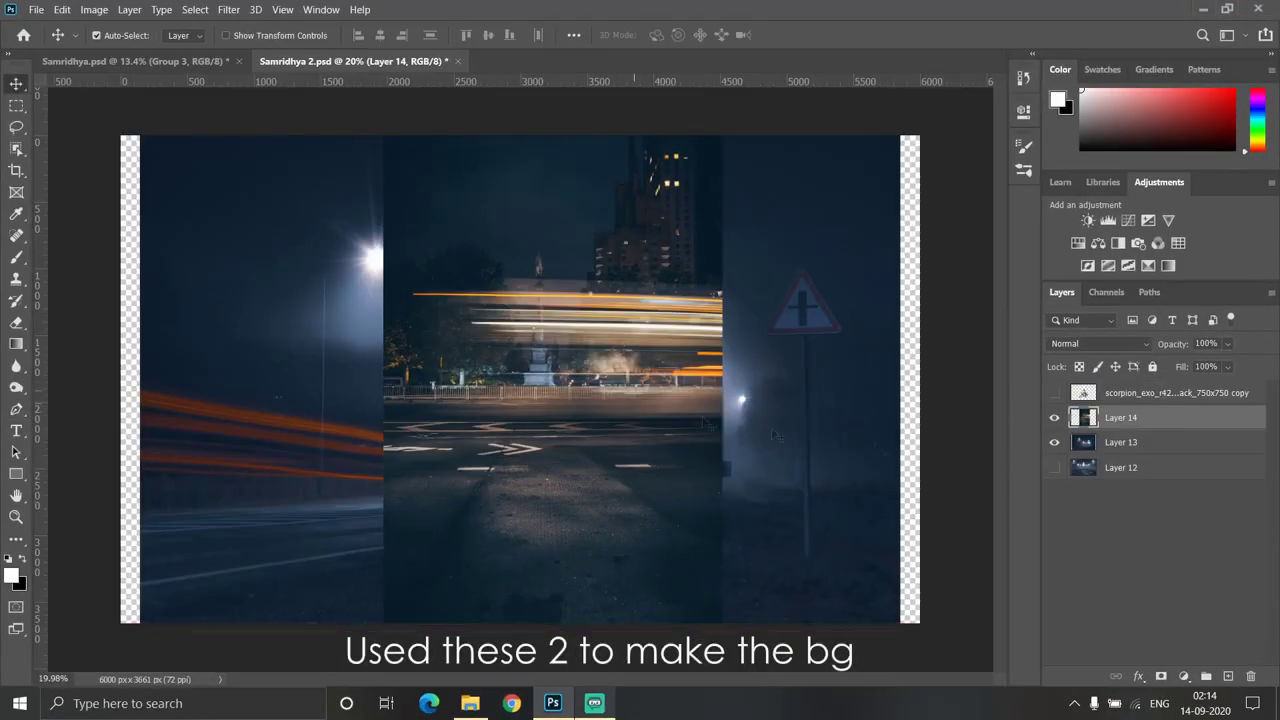
View Layer 13's foggy light-trail street photo on its own, then add a Levels adjustment to the bike
left_click(1054, 417)
left_click(1120, 442)
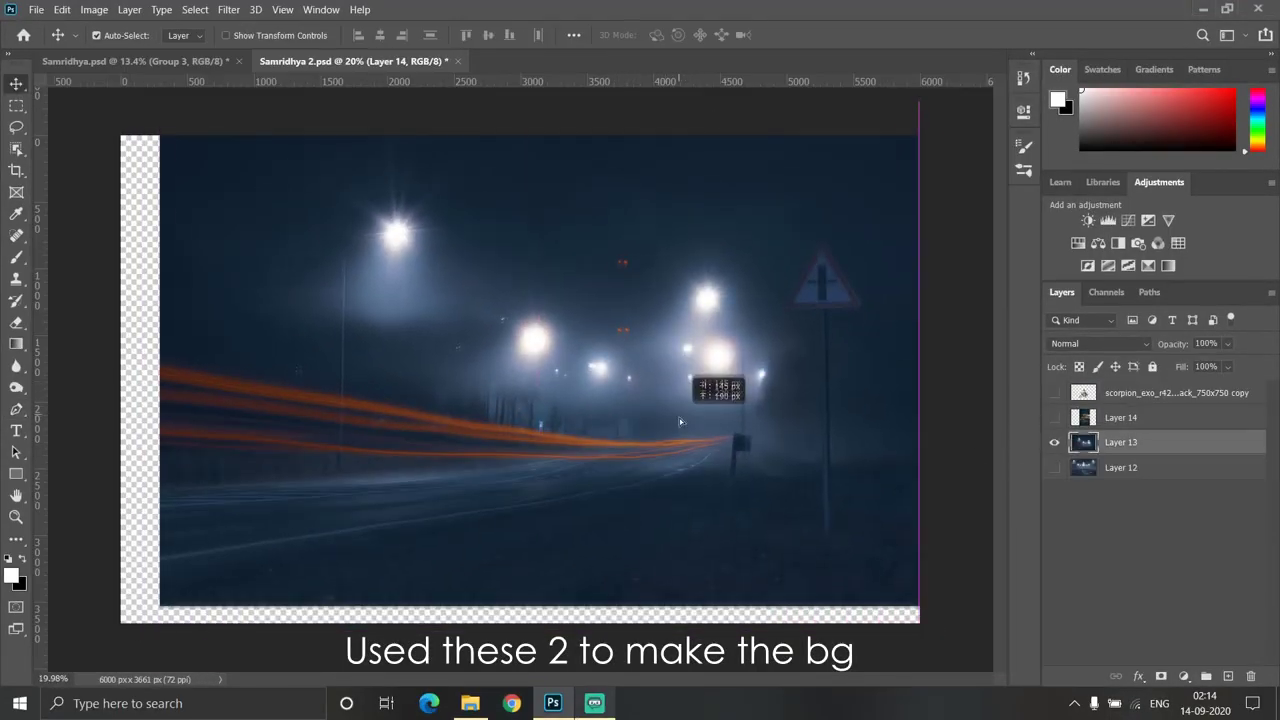
left_click(1054, 417)
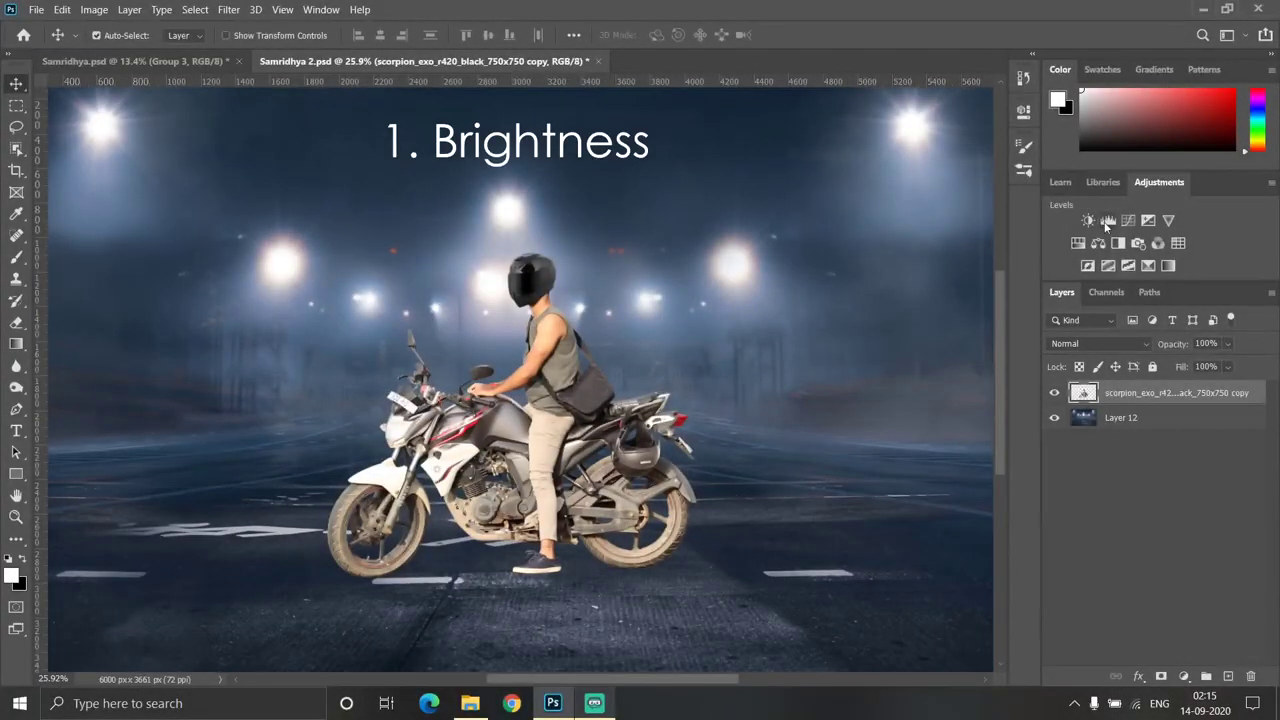
left_click(1106, 222)
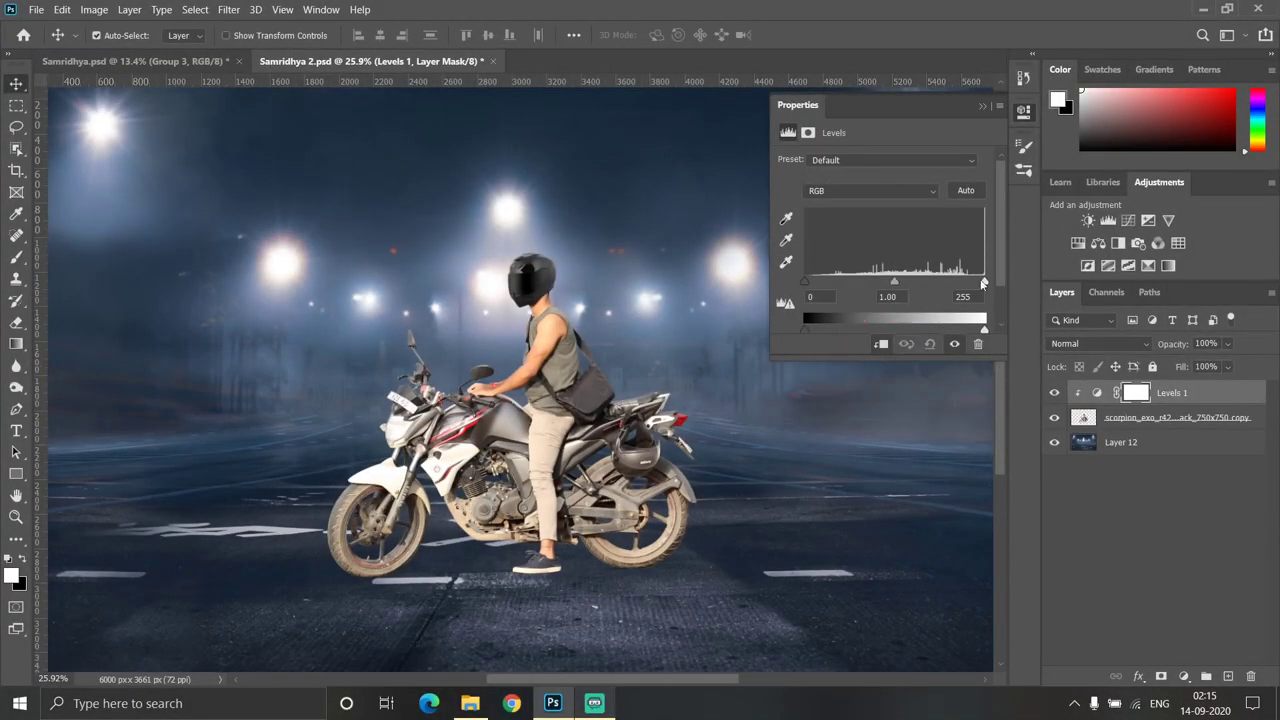
Darken the bike with a clipped Levels layer: black input 13 and a lower white output
left_click_drag(804, 281, 813, 278)
scroll(984, 335, "down", 1)
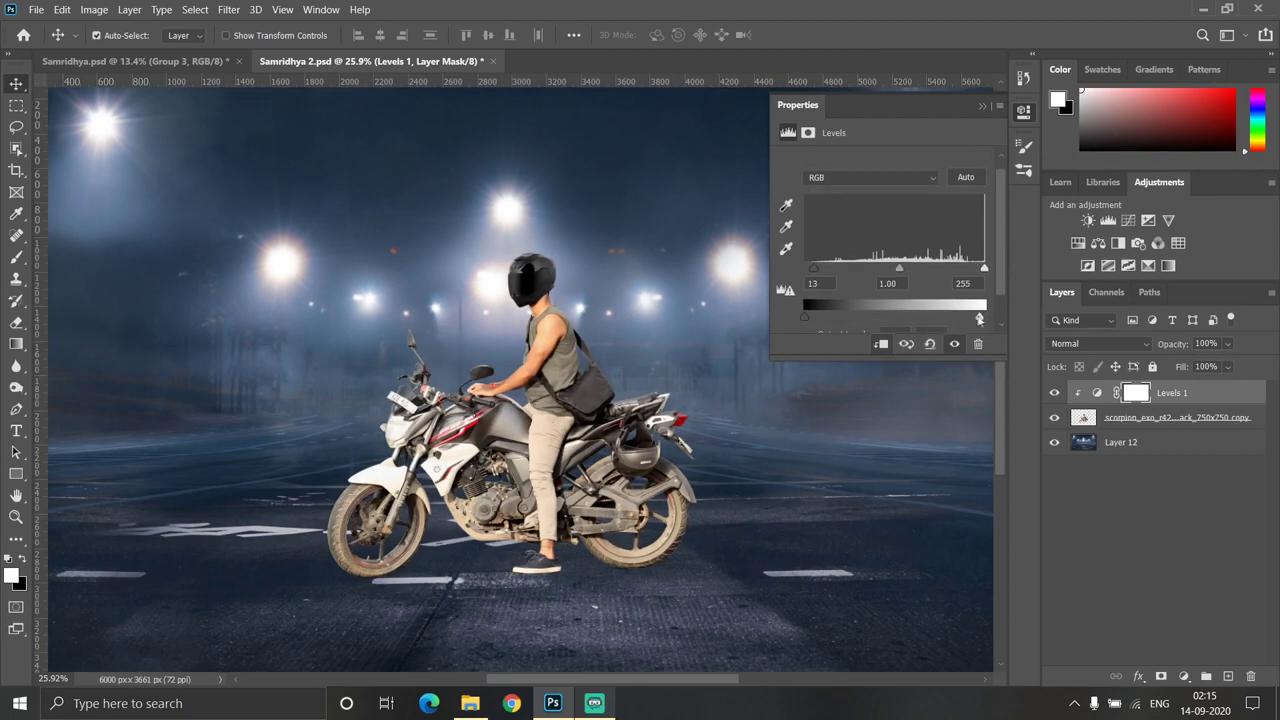
left_click_drag(979, 319, 948, 319)
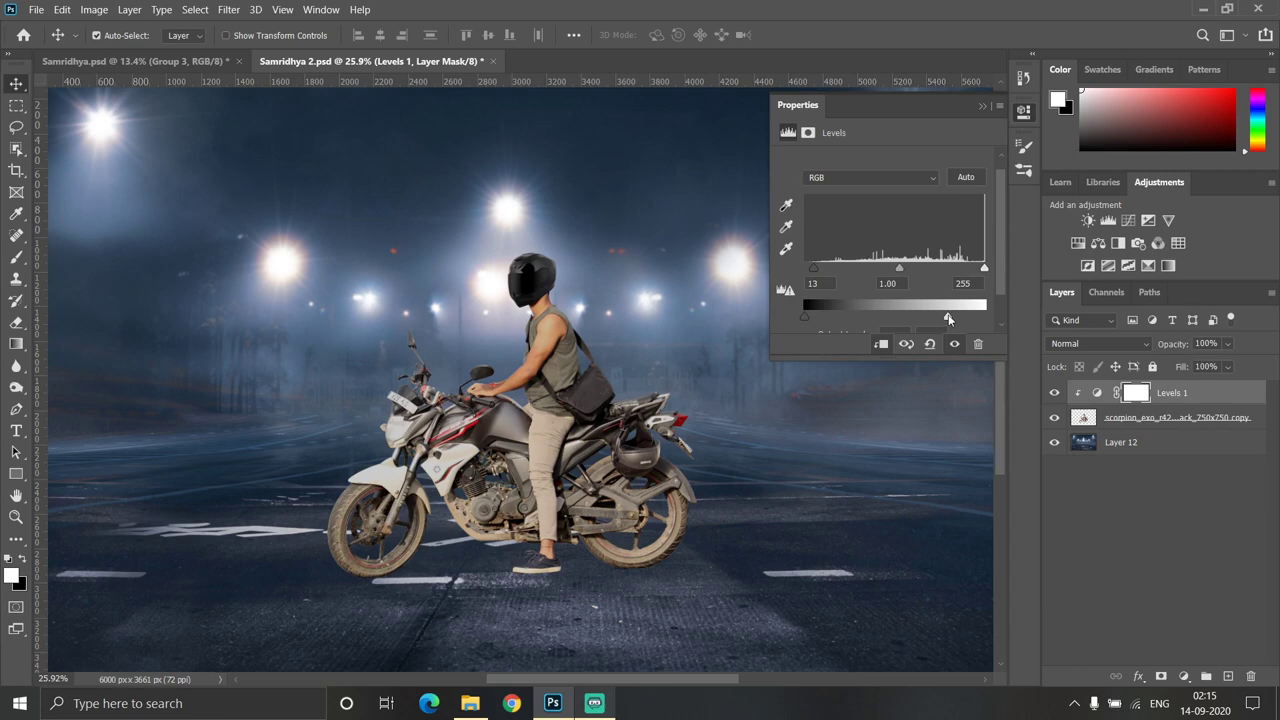
left_click(983, 105)
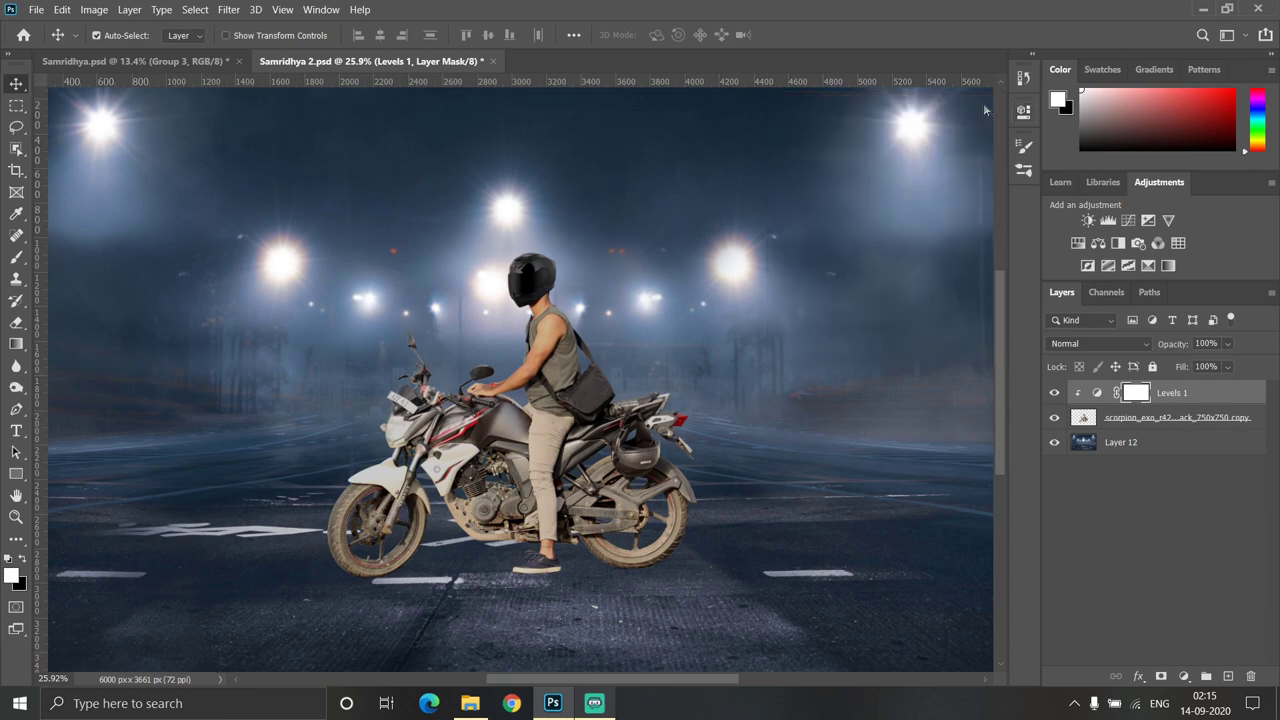
left_click(1054, 393)
left_click(1054, 393)
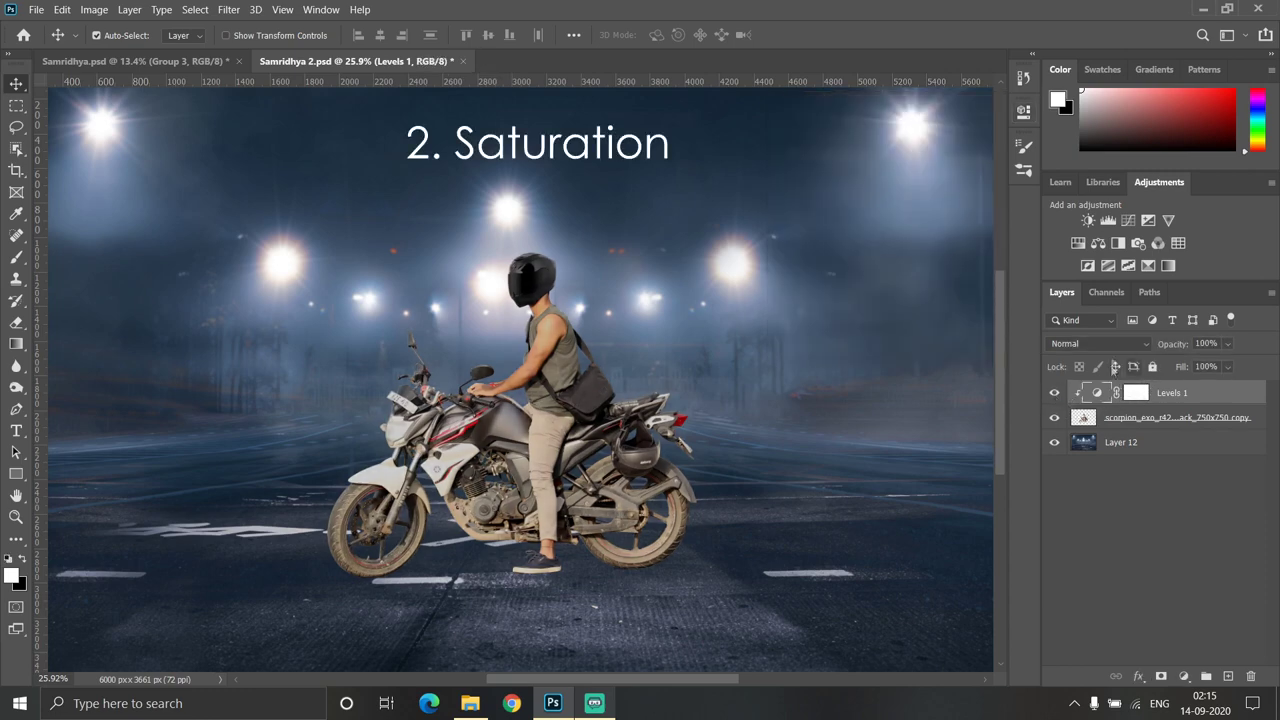
Add a clipped Hue/Saturation layer to the bike with Saturation -18
left_click(1078, 243)
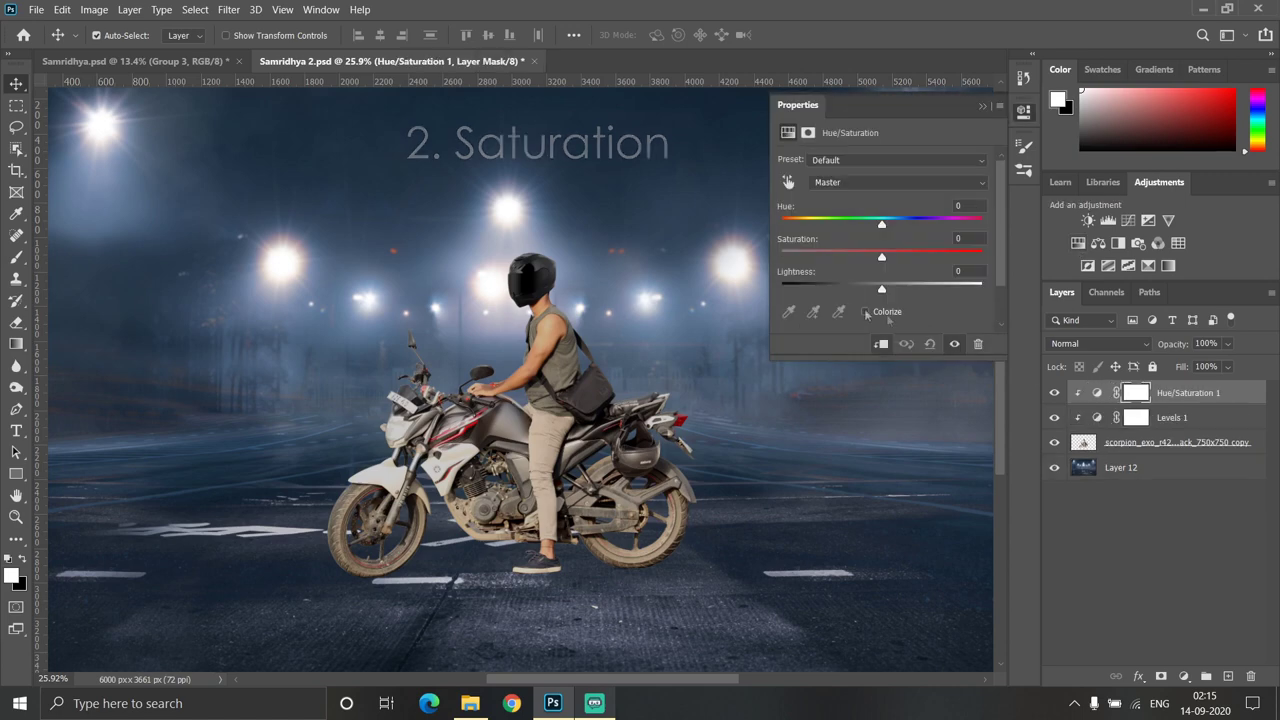
left_click_drag(881, 251, 857, 259)
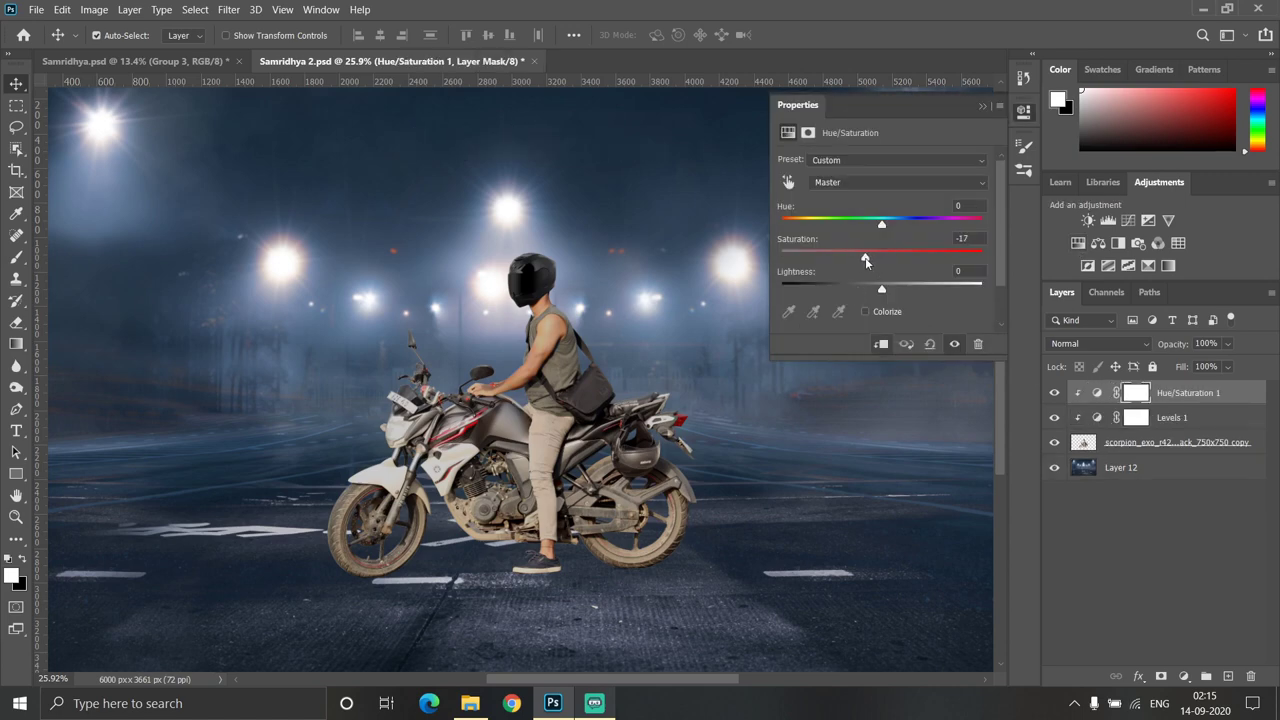
left_click(1010, 105)
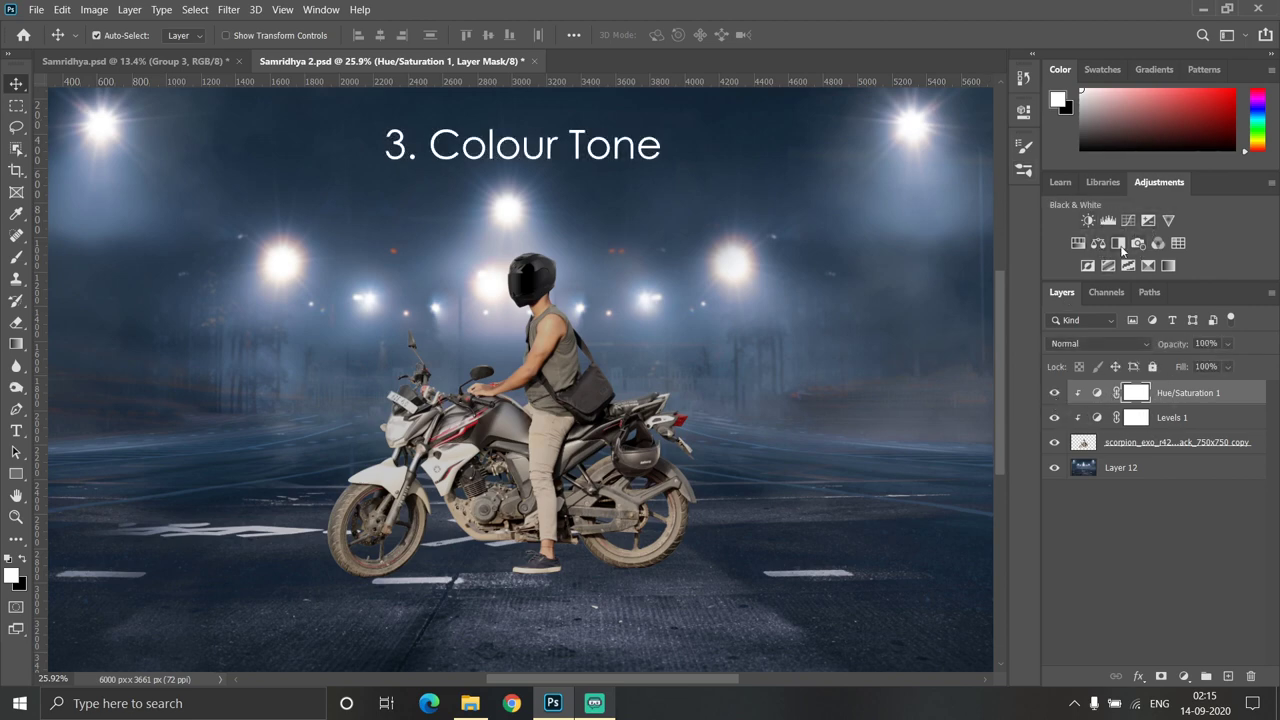
left_click(1098, 243)
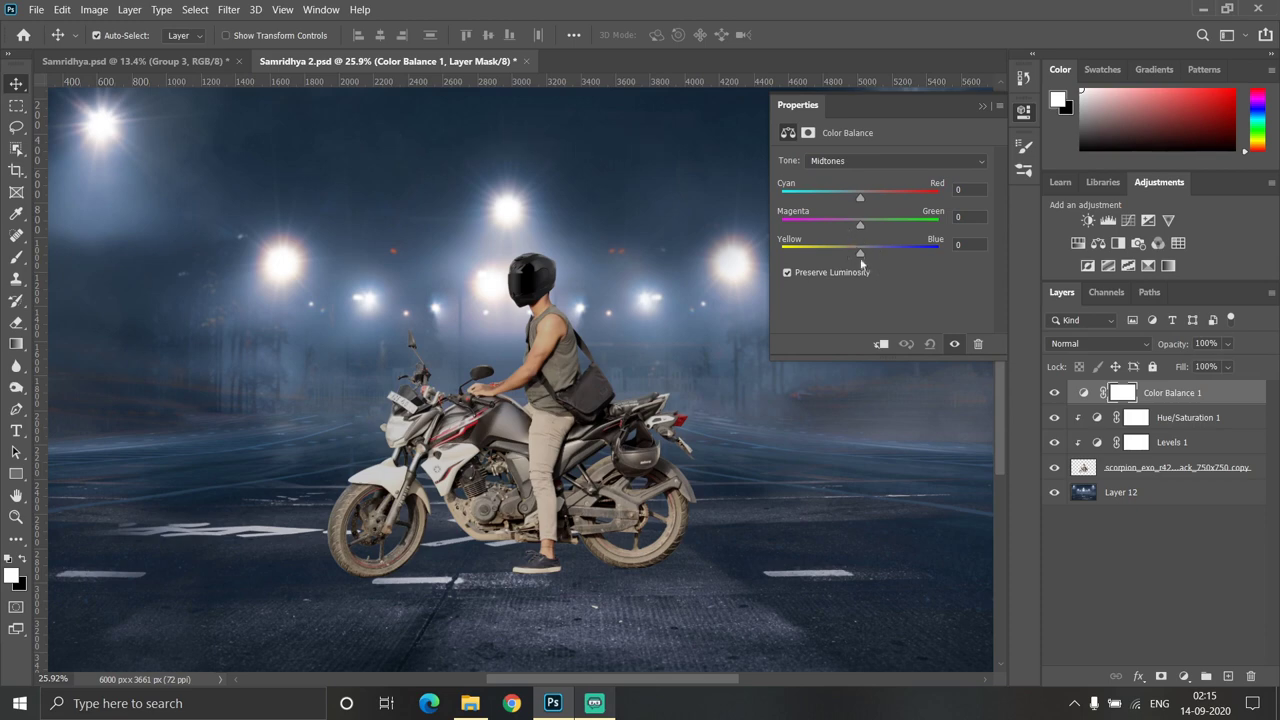
Clip a Color Balance layer to the bike with midtones Cyan -12 and Blue +16
left_click_drag(860, 253, 870, 254)
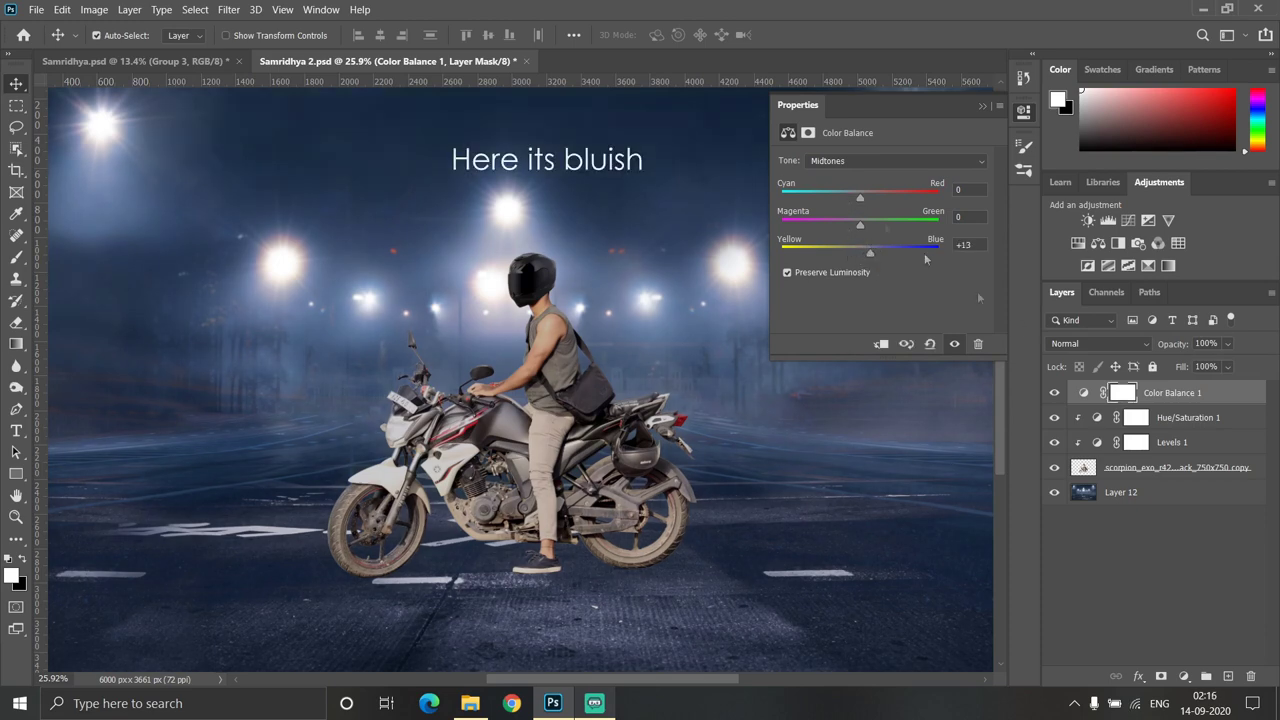
left_click(881, 344)
mouse_move(860, 197)
left_mouse_down()
mouse_move(838, 197)
mouse_move(851, 214)
left_mouse_up()
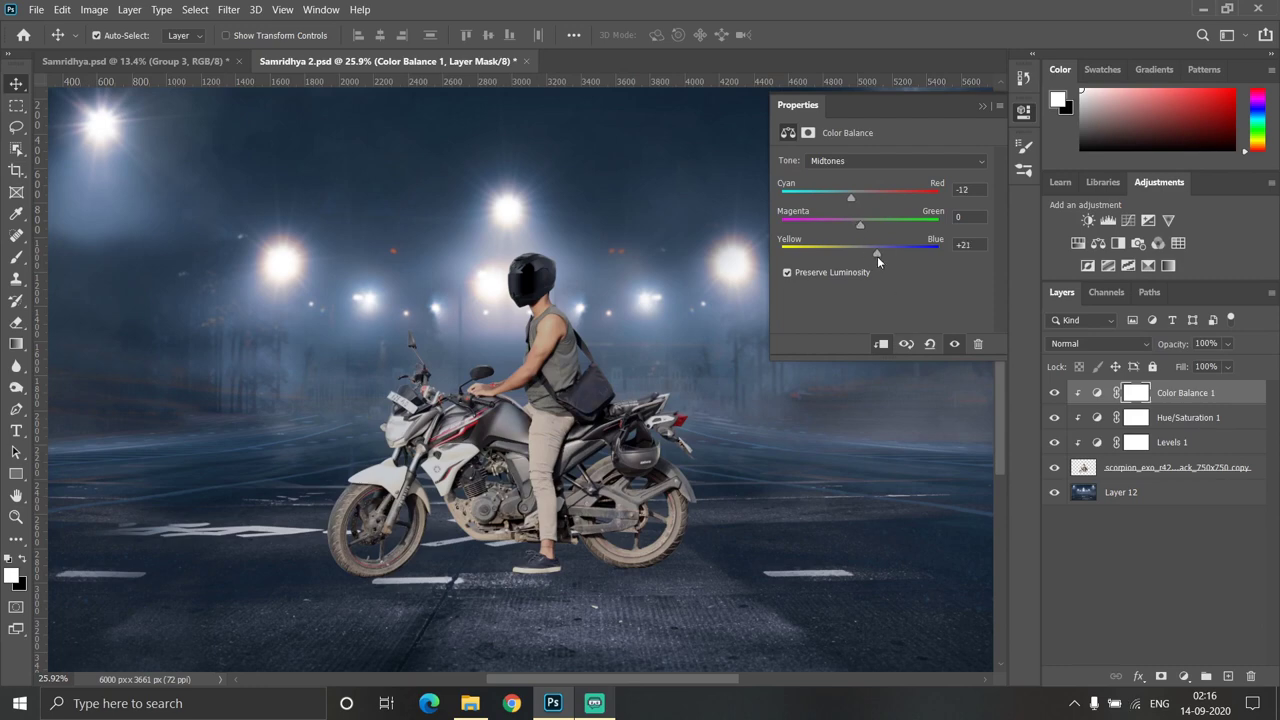
left_click_drag(877, 256, 875, 256)
left_click(981, 106)
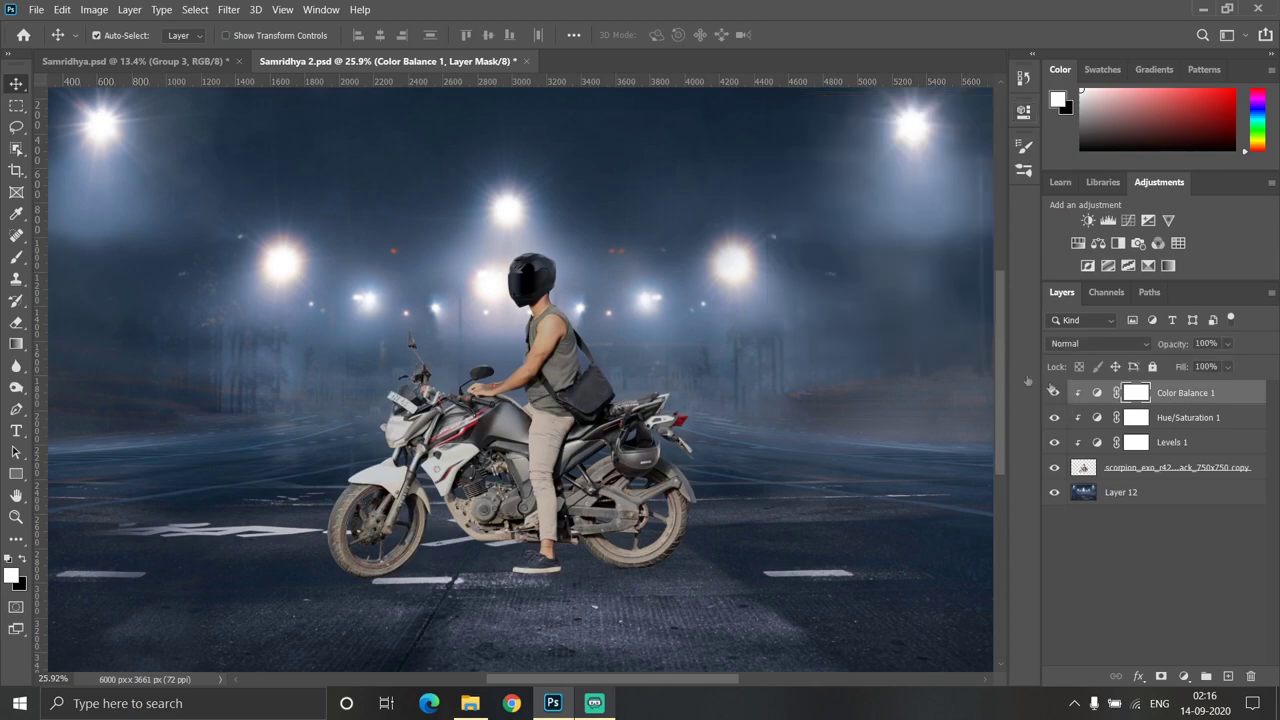
scroll(442, 479, "up", 2)
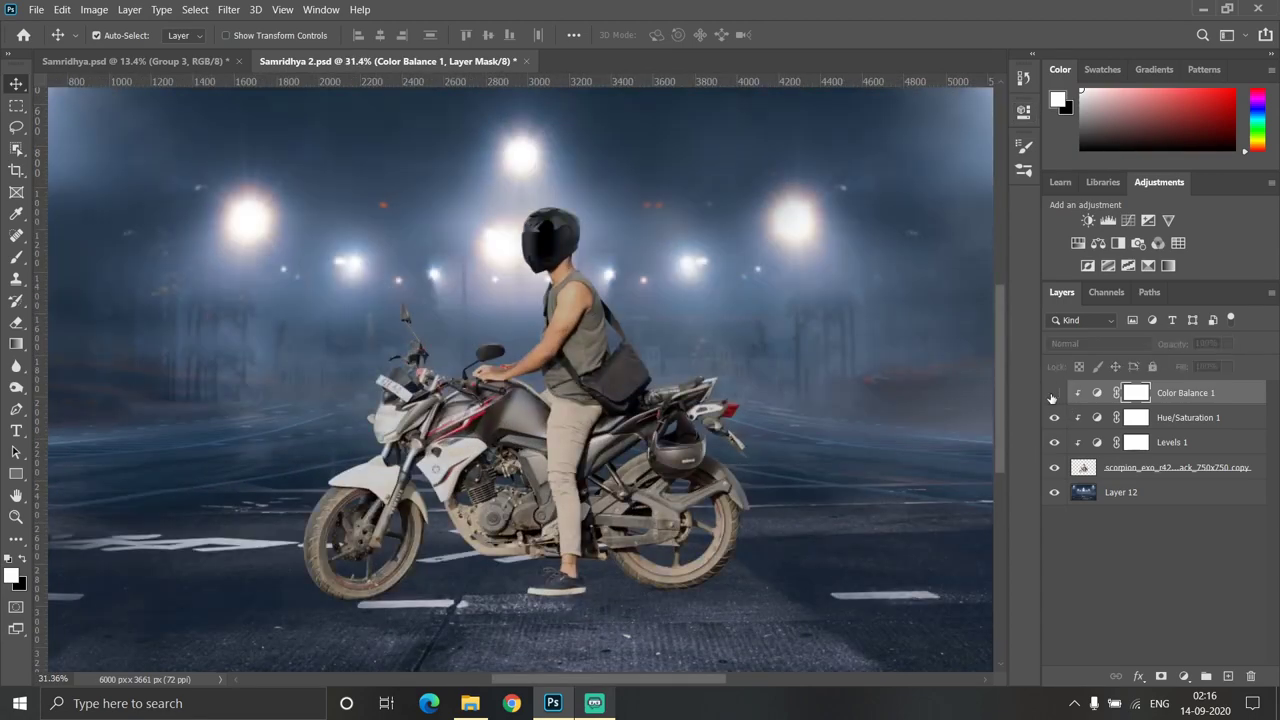
scroll(436, 382, "down", 2)
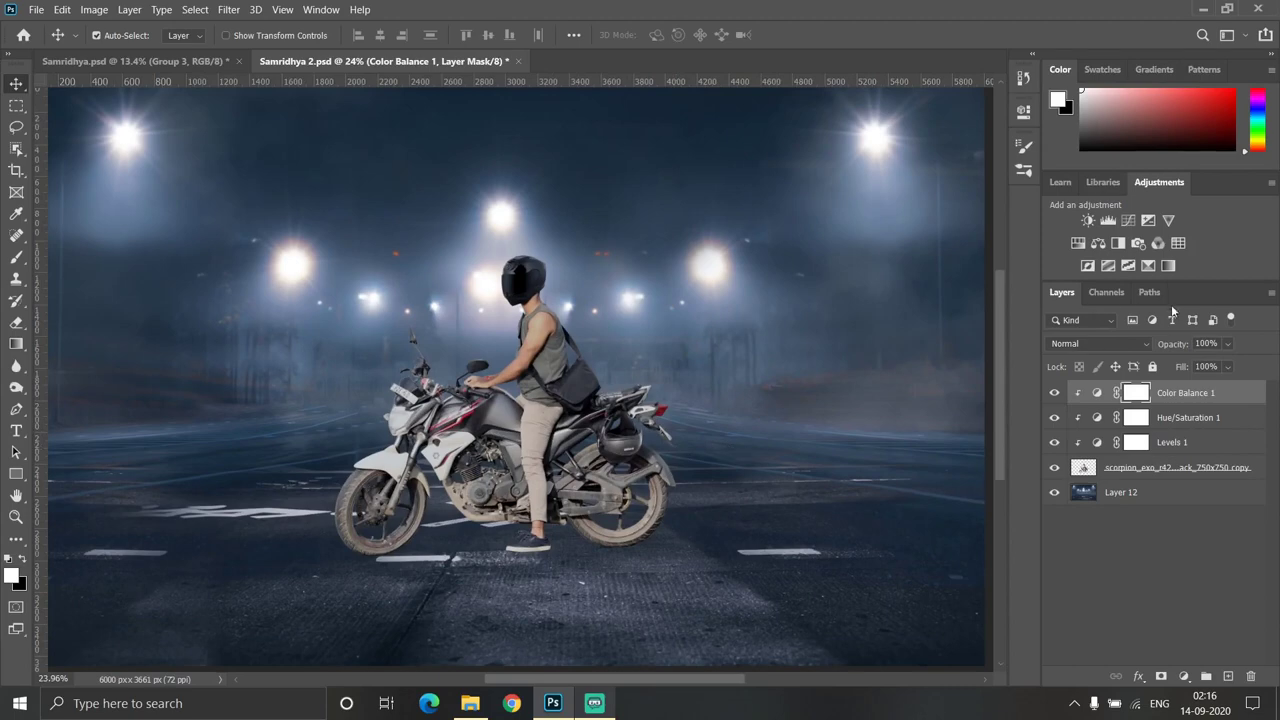
left_click(1129, 220)
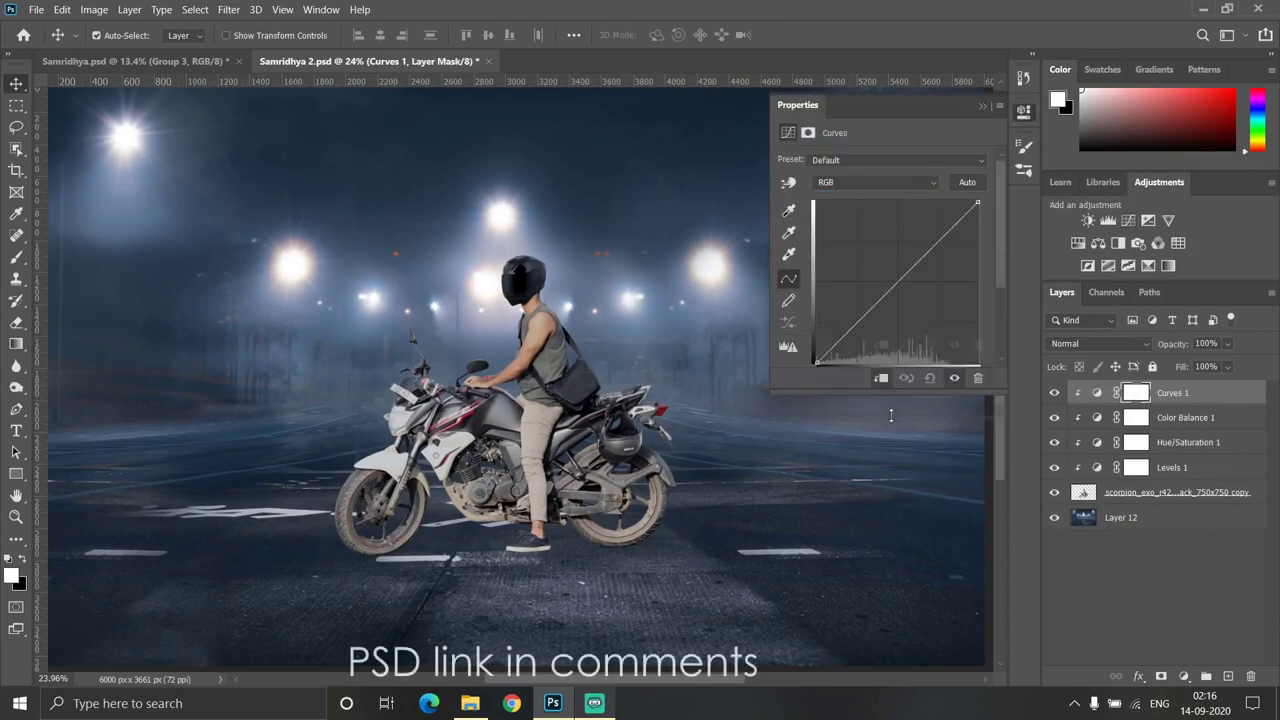
Add clipped Curves midtone points, lift the black output to 36, and fade the layer to 58%
left_click(900, 283)
left_click(839, 339)
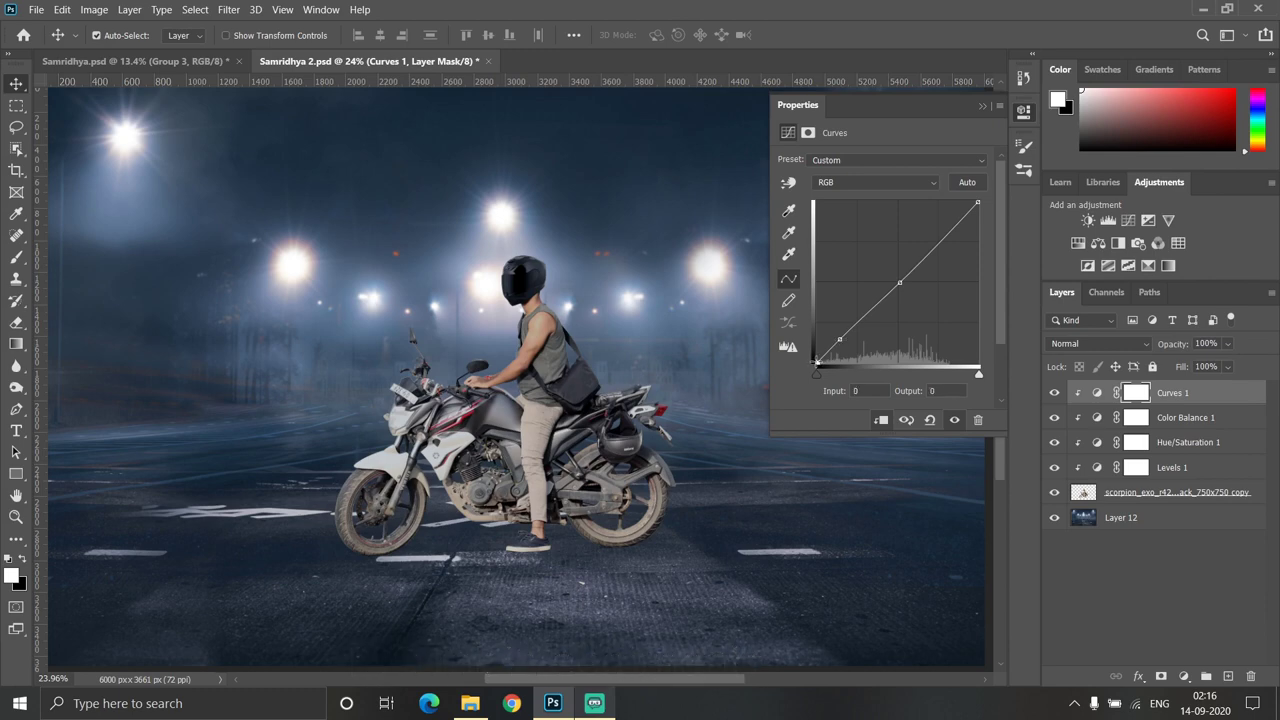
mouse_move(816, 364)
left_mouse_down()
mouse_move(816, 340)
mouse_move(845, 341)
left_mouse_up()
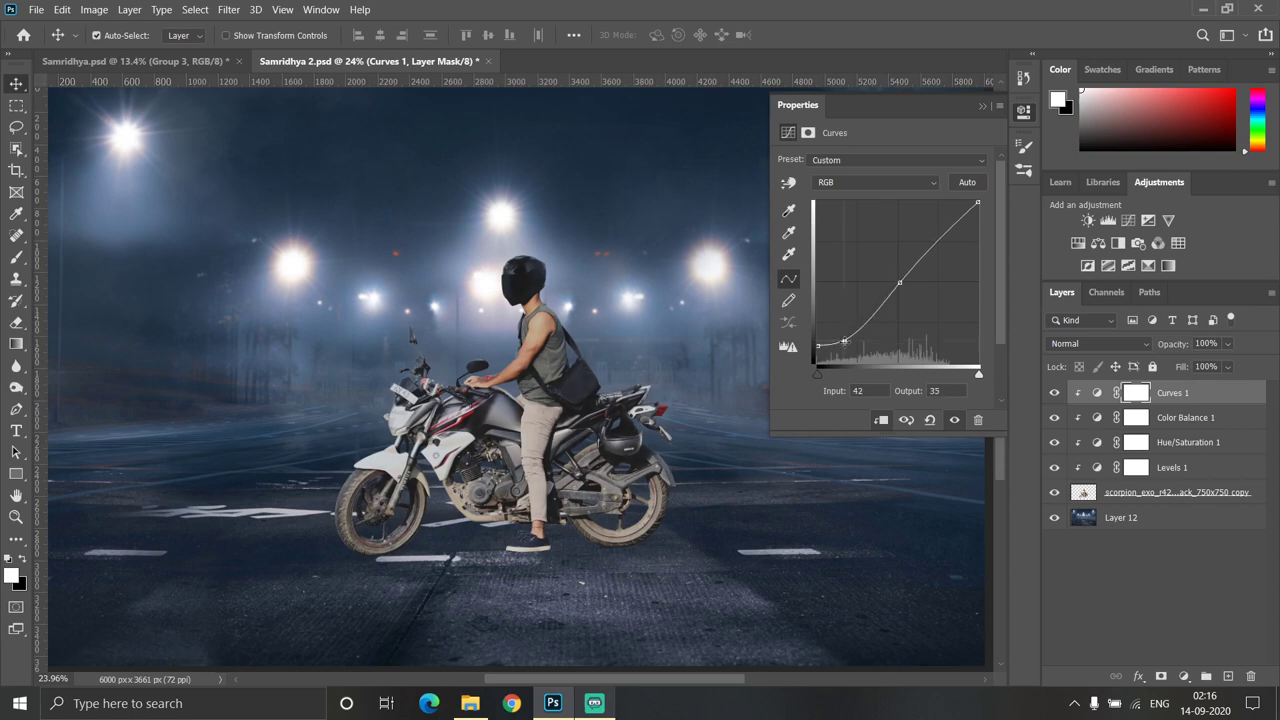
left_click(1054, 393)
left_click(1054, 393)
left_click(1054, 393)
left_click(988, 133)
left_click_drag(1170, 343, 1158, 345)
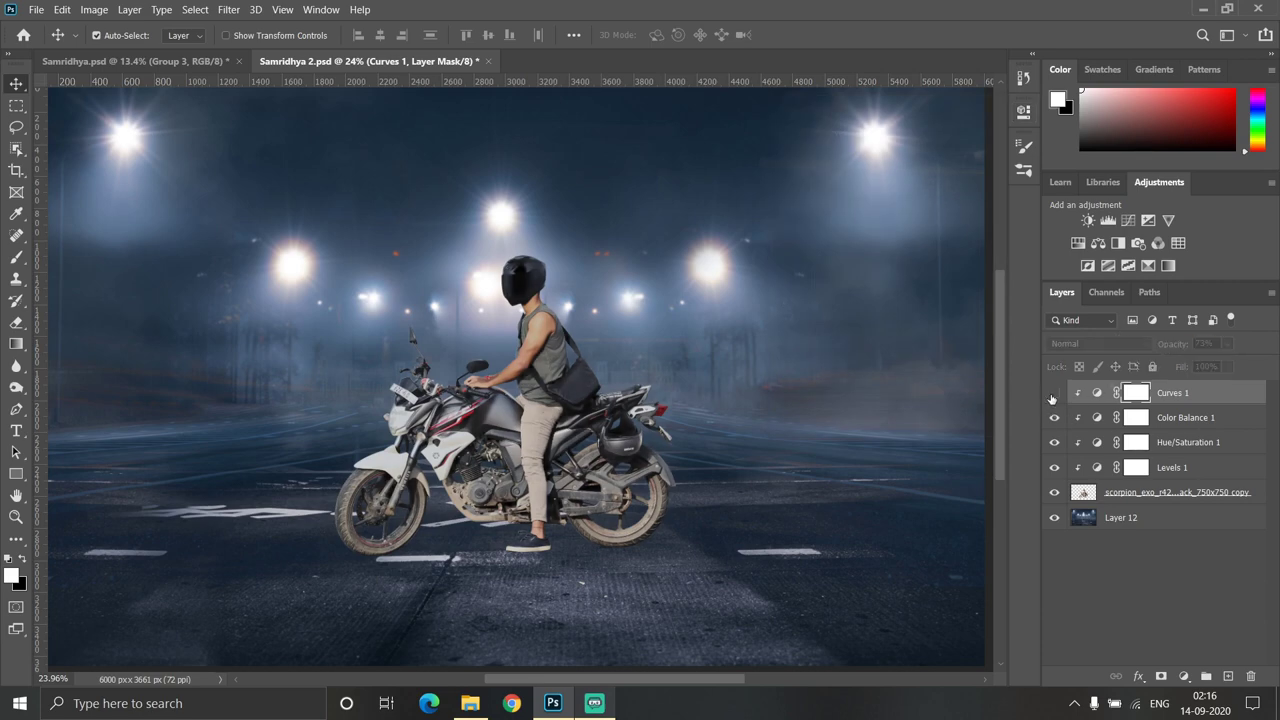
left_click_drag(1170, 347, 1050, 398)
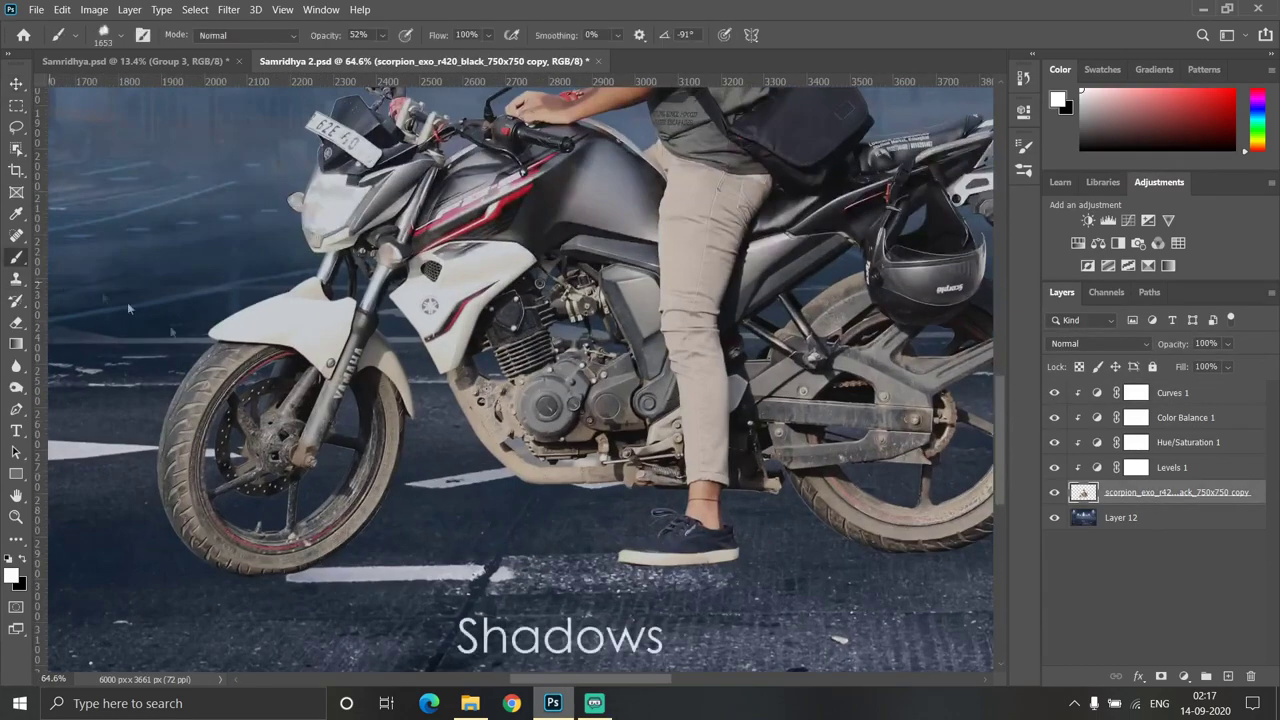
Zoom out and create a new empty shadow layer beneath the bike
key("ctrl+minus")
right_click(560, 275)
key("Escape")
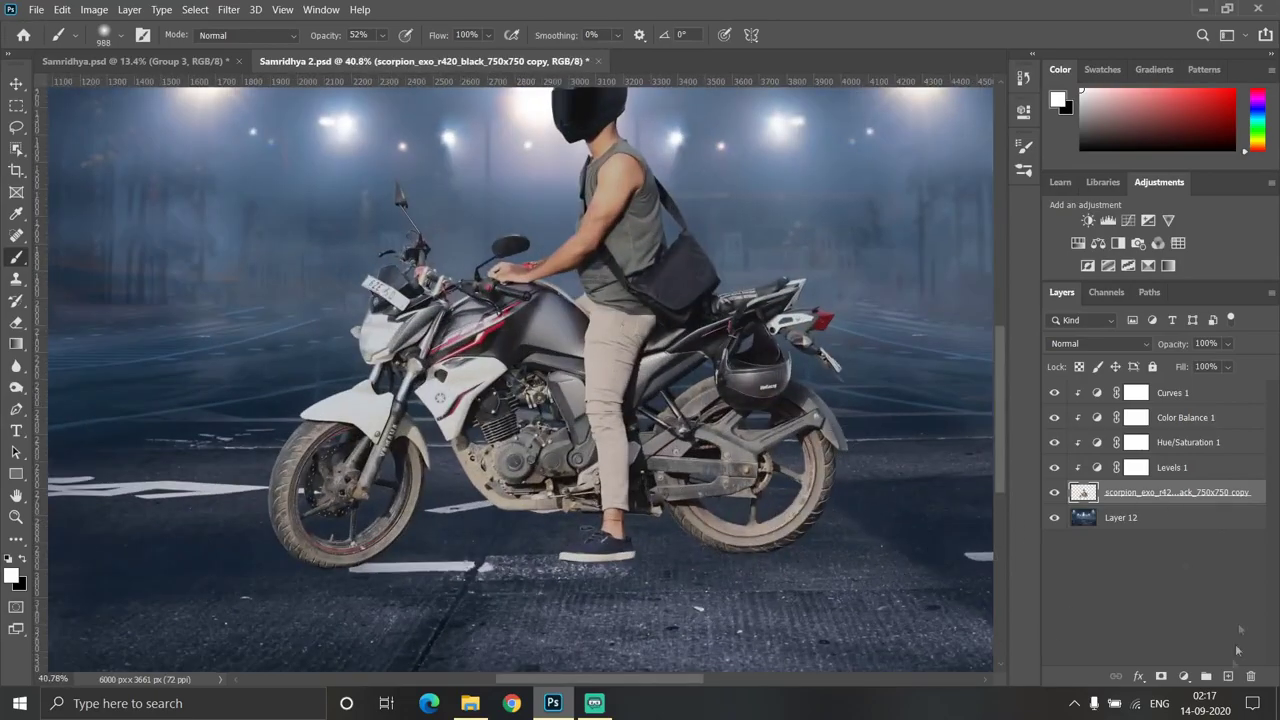
key("ctrl+shift+alt+n")
left_click_drag(1140, 505, 1140, 530)
scroll(745, 513, "up", 1)
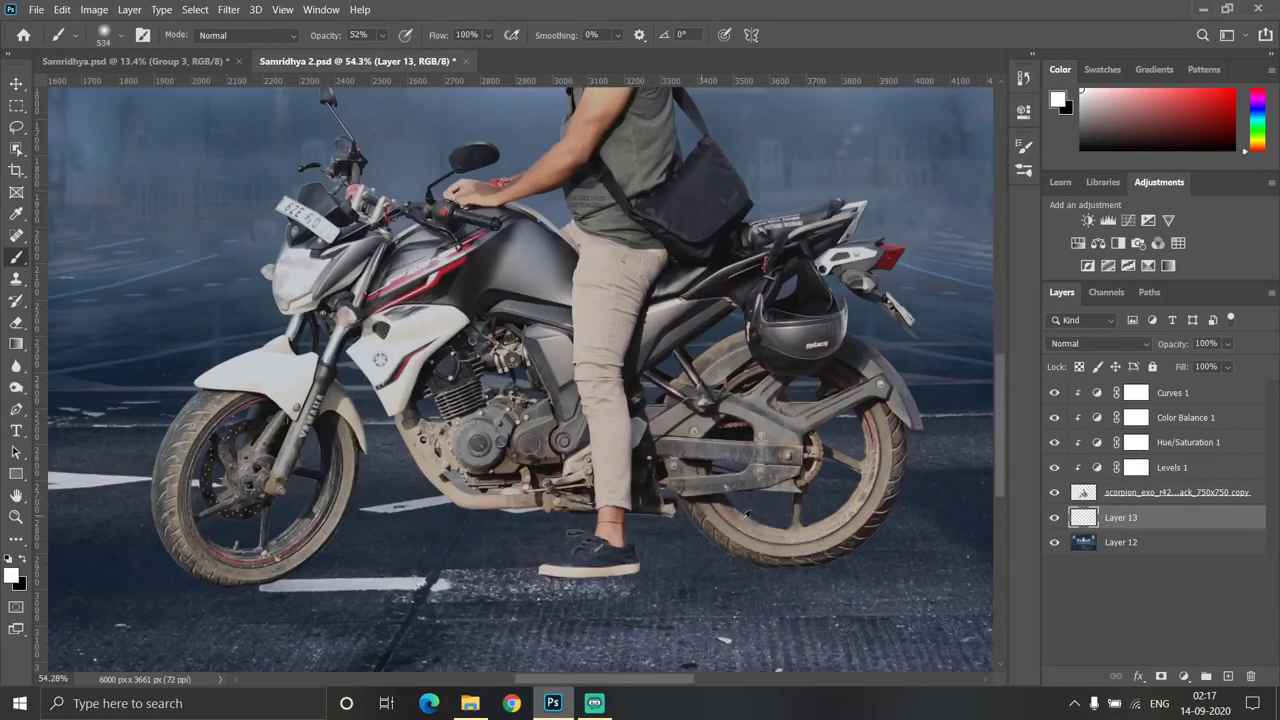
scroll(745, 513, "up", 1)
scroll(742, 525, "up", 1)
scroll(740, 540, "up", 1)
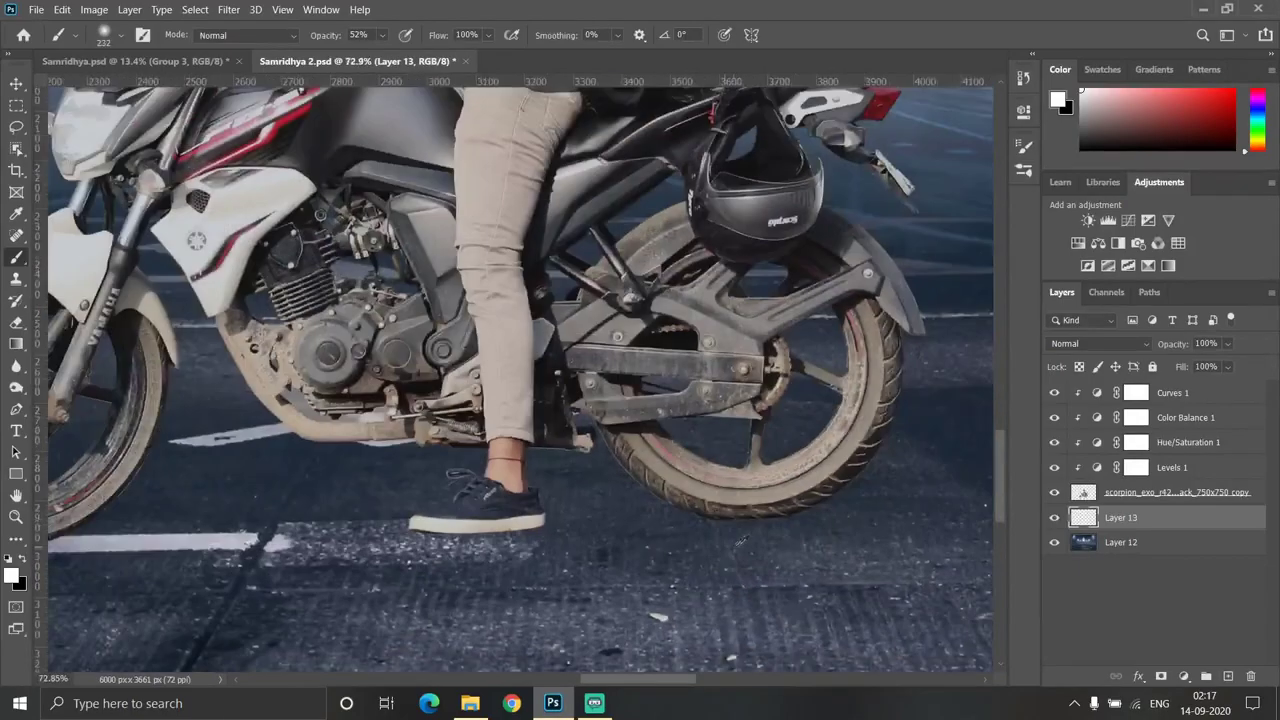
scroll(740, 540, "up", 1)
Set up a soft black brush of about 441 px for the contact shadows
right_click(740, 540)
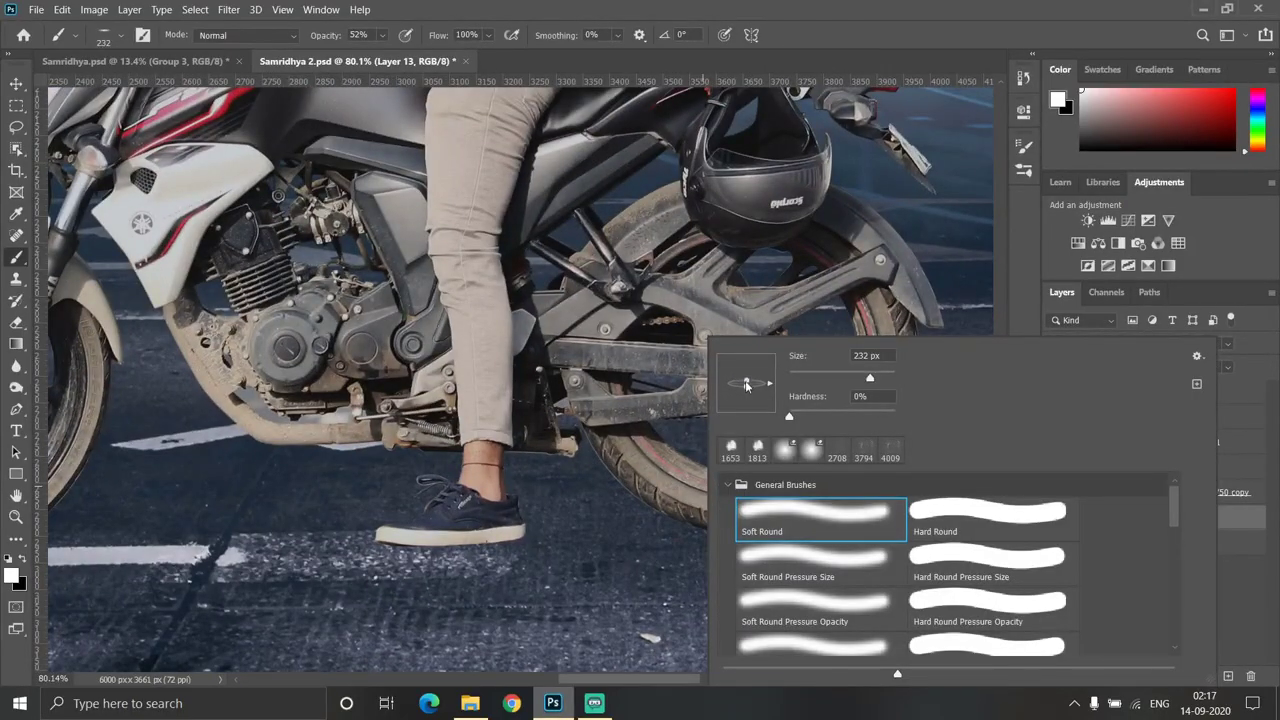
scroll(752, 515, "up", 1)
scroll(752, 515, "up", 2)
scroll(752, 515, "up", 2)
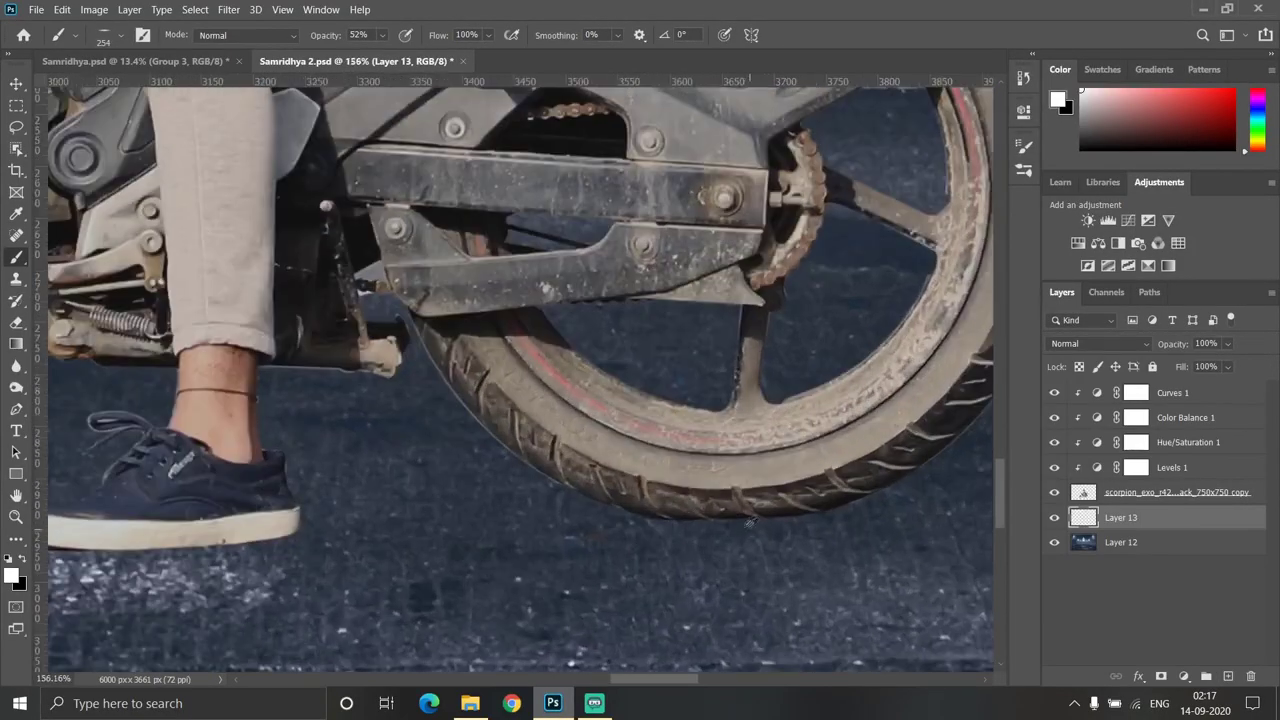
scroll(752, 515, "up", 1)
left_click_drag(752, 516, 758, 518)
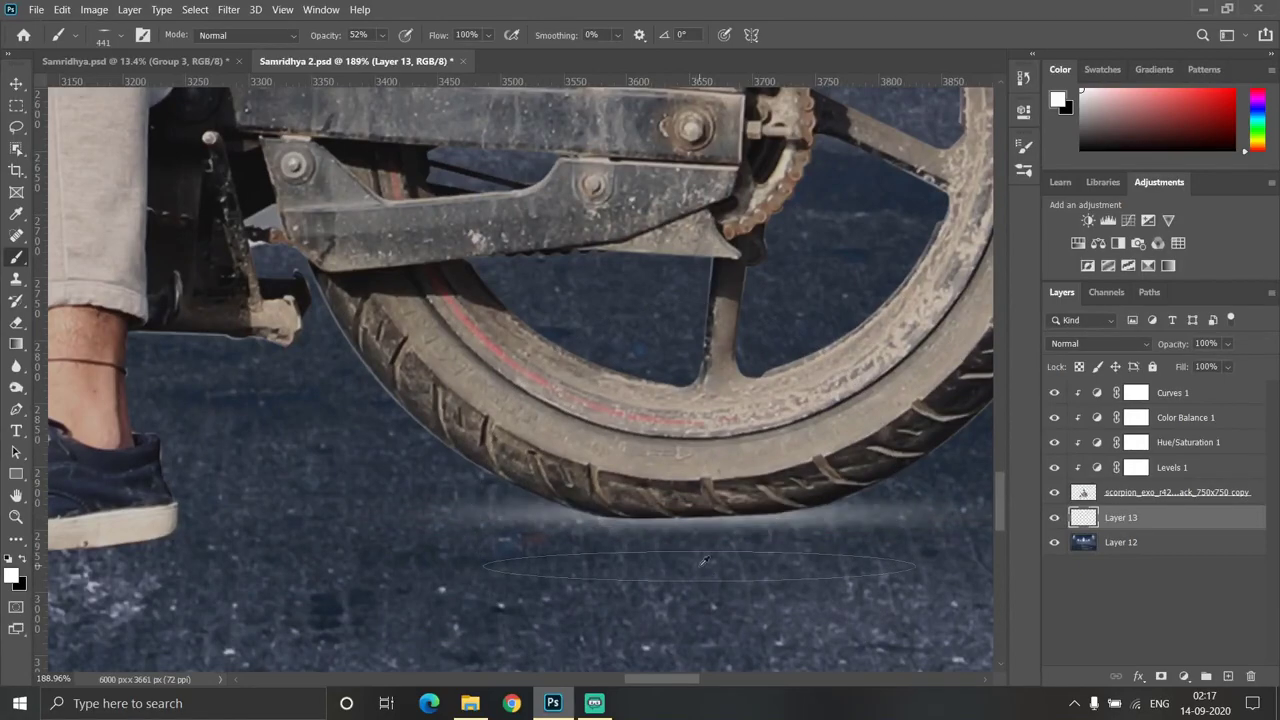
key("x")
scroll(628, 601, "down", 1)
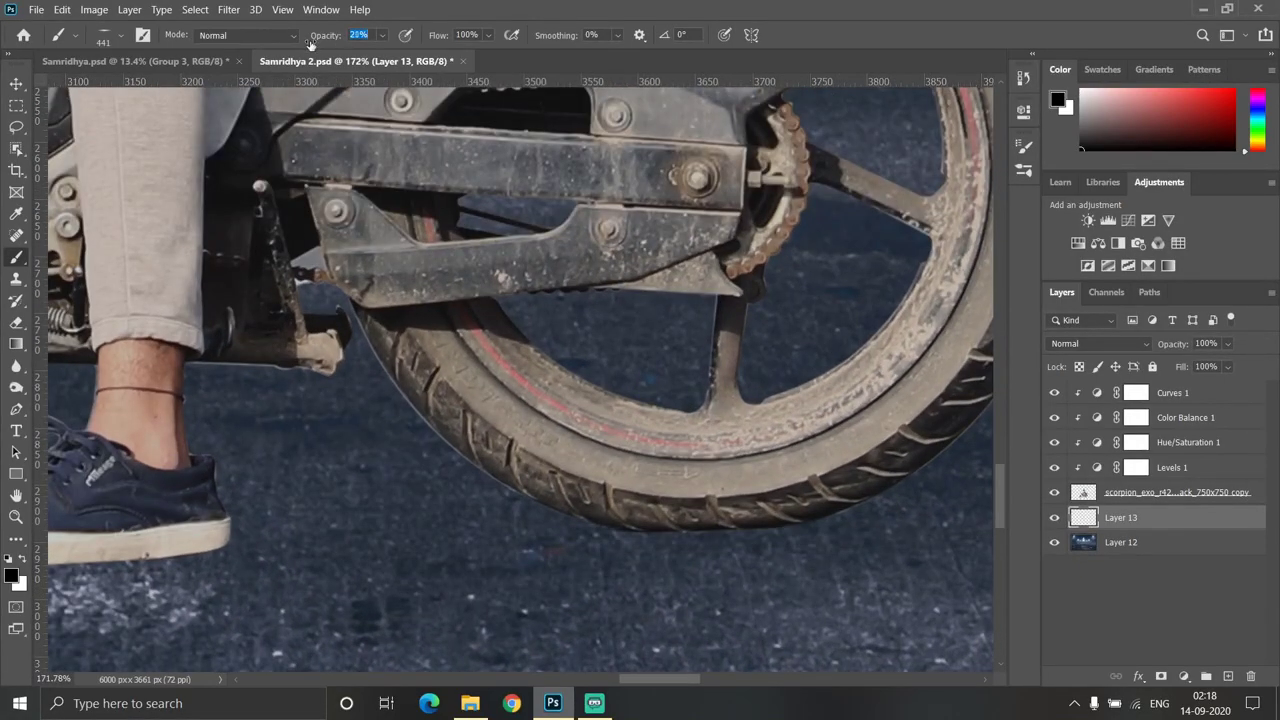
scroll(713, 539, "down", 5)
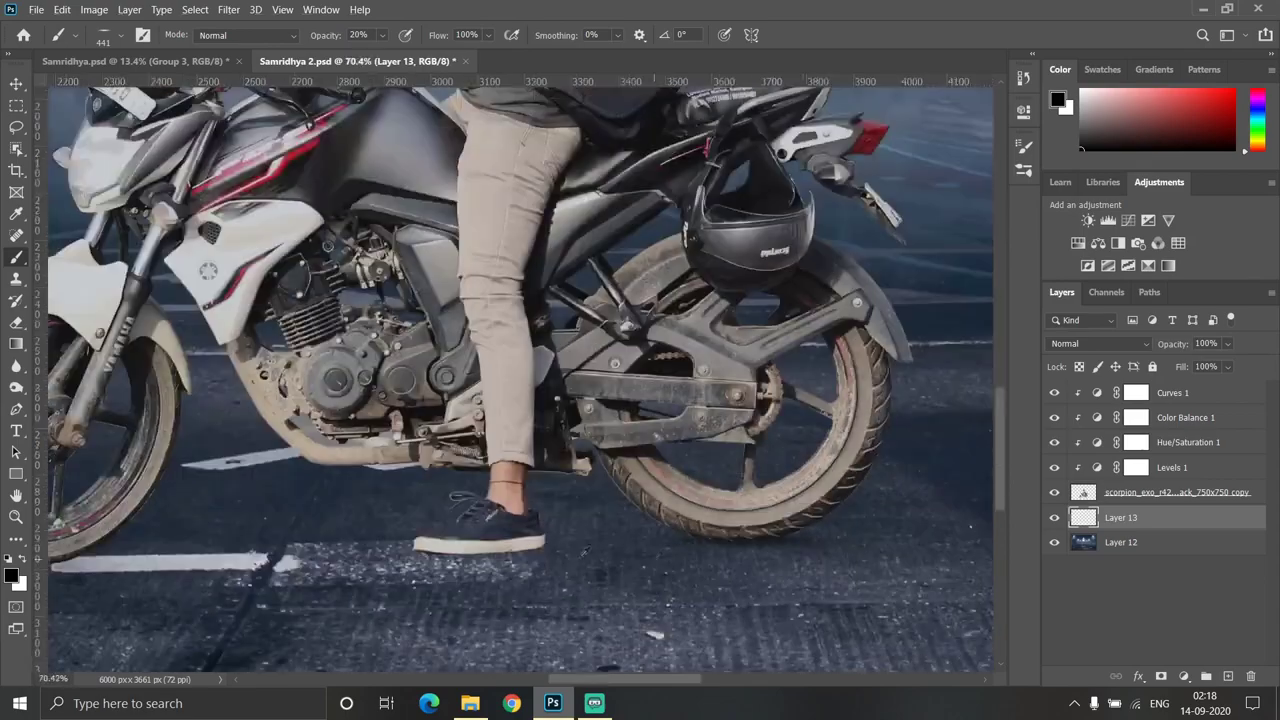
scroll(420, 550, "up", 5)
scroll(420, 550, "up", 2)
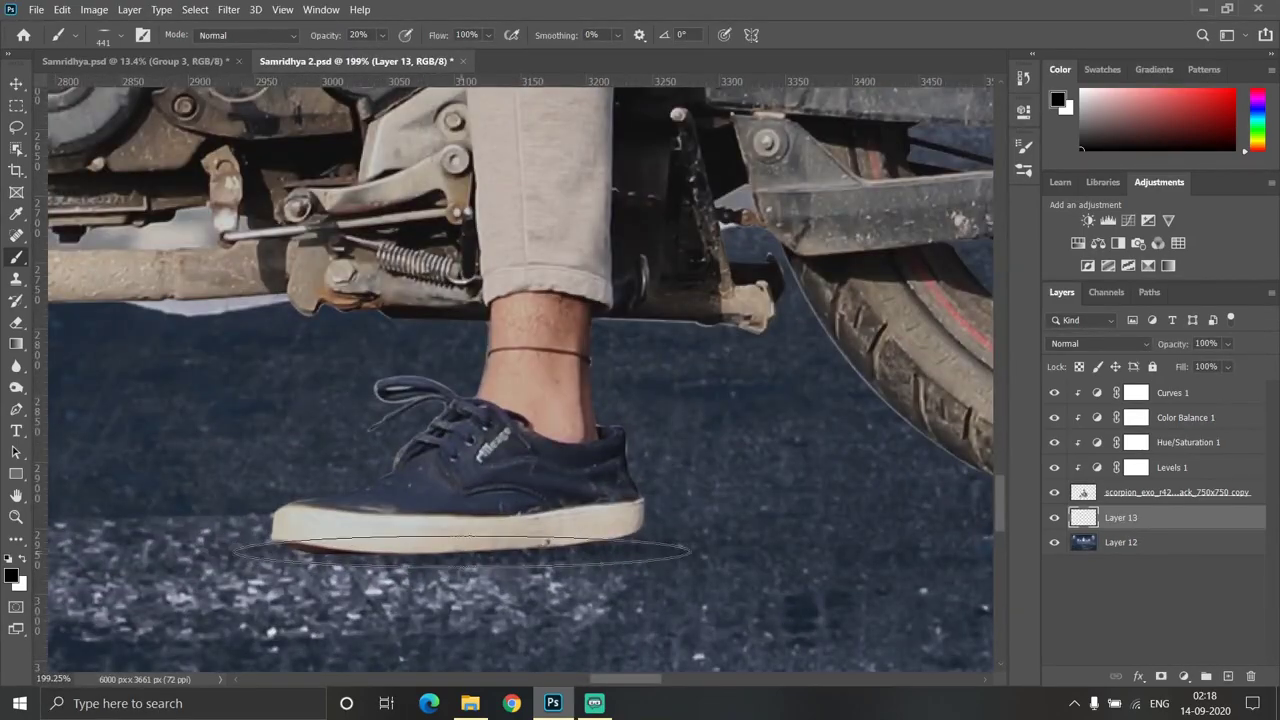
scroll(490, 620, "up", 1)
scroll(515, 607, "down", 1)
scroll(515, 607, "down", 2)
scroll(400, 600, "down", 1)
scroll(330, 598, "up", 2)
scroll(518, 607, "up", 2)
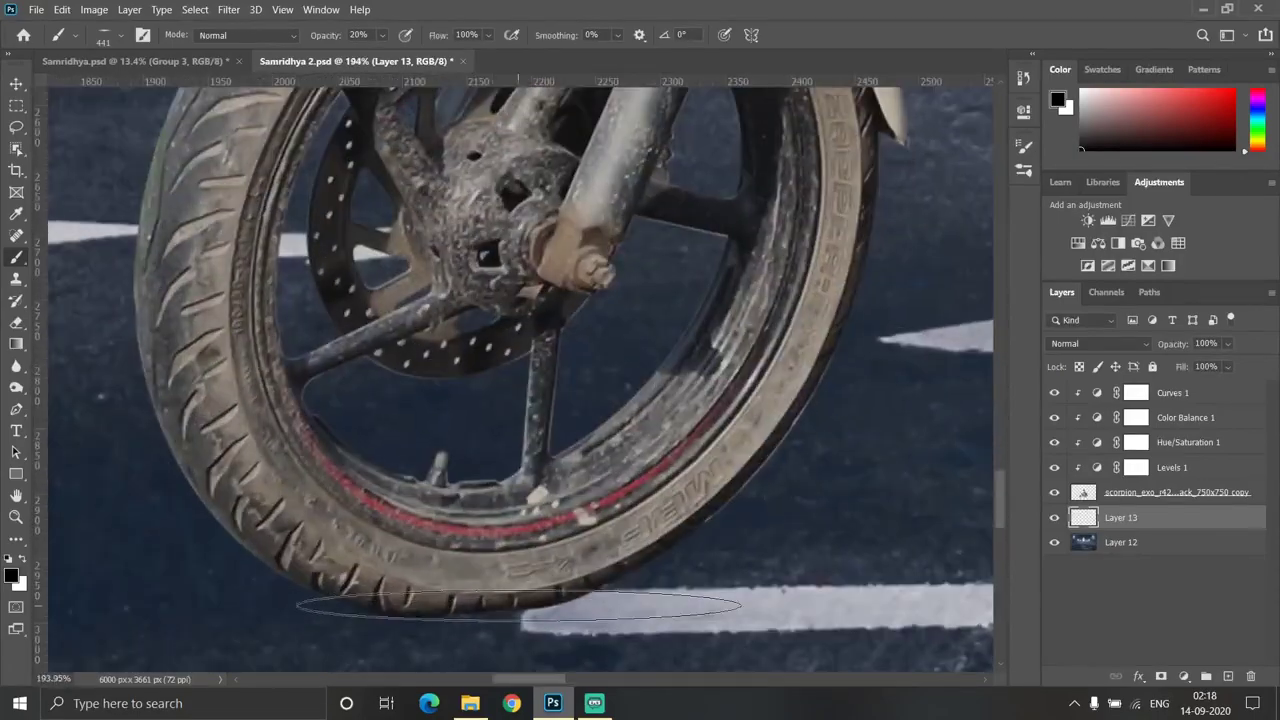
Flatten the brush tip into a horizontal ellipse in the Brush Preset picker
right_click(521, 580)
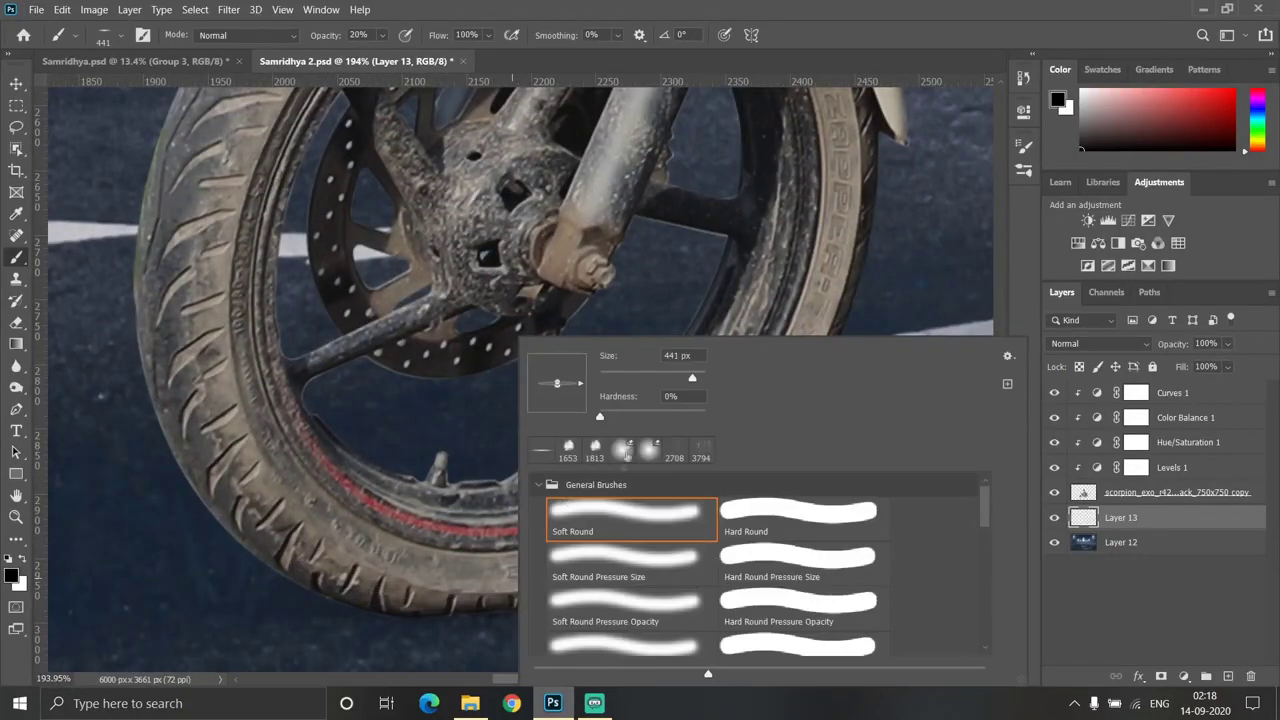
left_click_drag(580, 383, 578, 377)
key("Return")
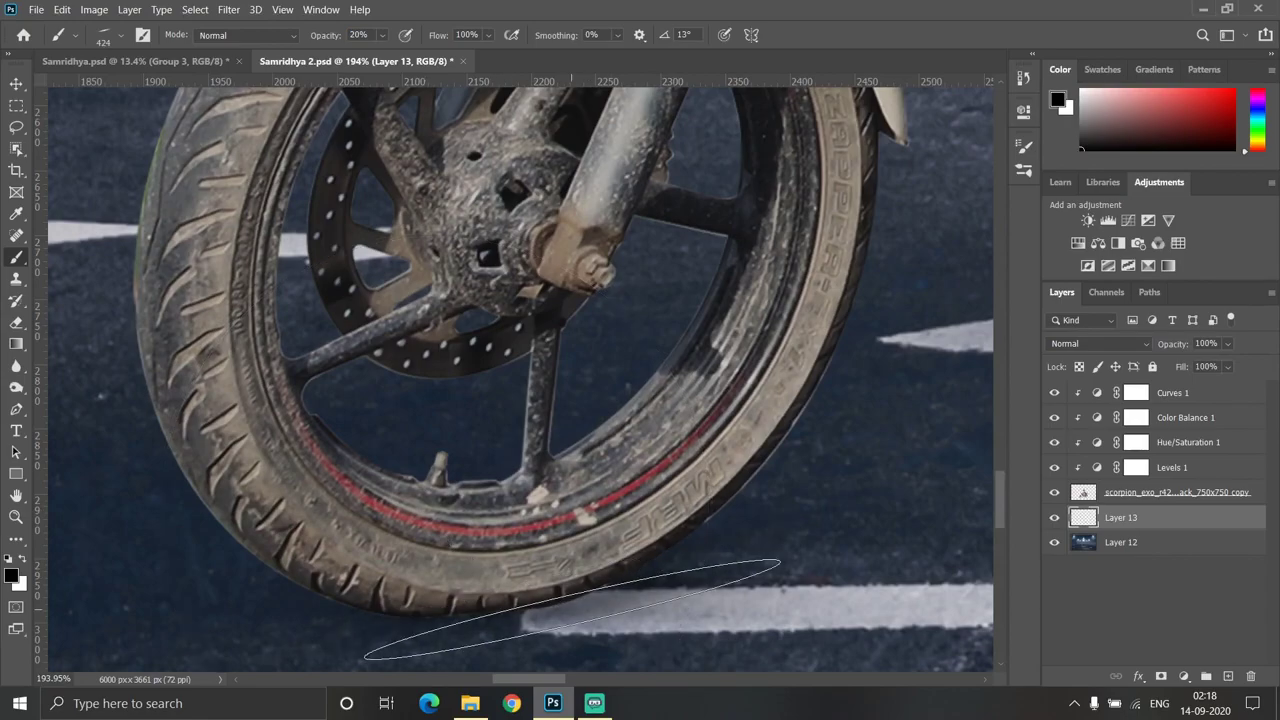
scroll(559, 608, "down", 2)
scroll(559, 608, "down", 2)
scroll(550, 600, "up", 2)
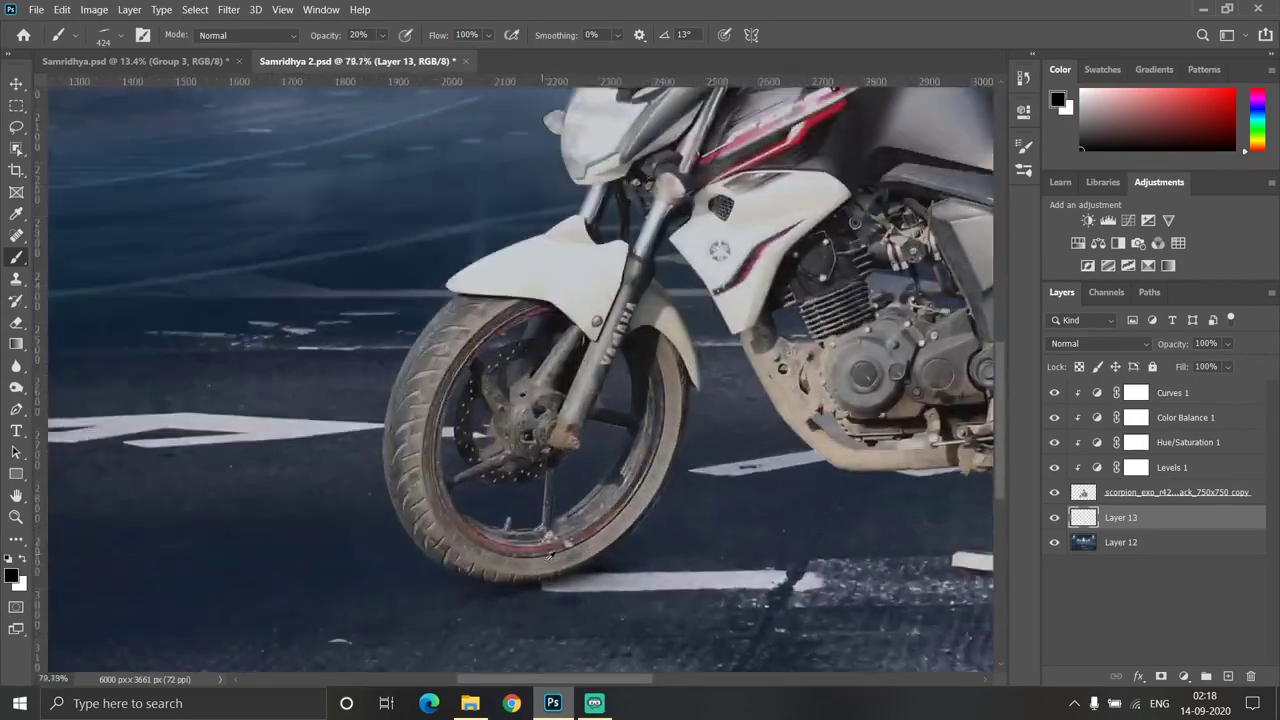
scroll(548, 597, "up", 2)
scroll(548, 597, "down", 3)
scroll(548, 597, "down", 2)
scroll(600, 450, "up", 3)
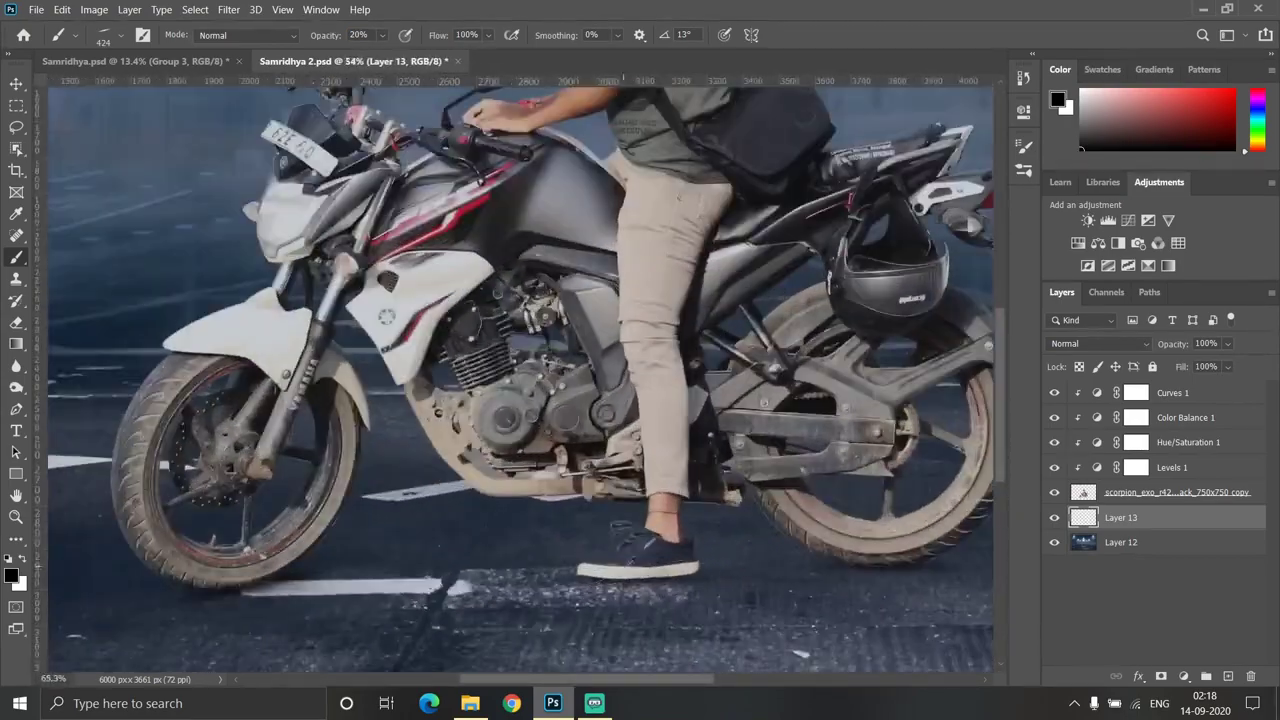
right_click(665, 340)
left_click_drag(728, 382, 730, 386)
key("Return")
Enlarge the flattened shadow brush to about 2300 px
scroll(640, 590, "up", 1)
scroll(640, 590, "up", 1)
scroll(660, 595, "up", 1)
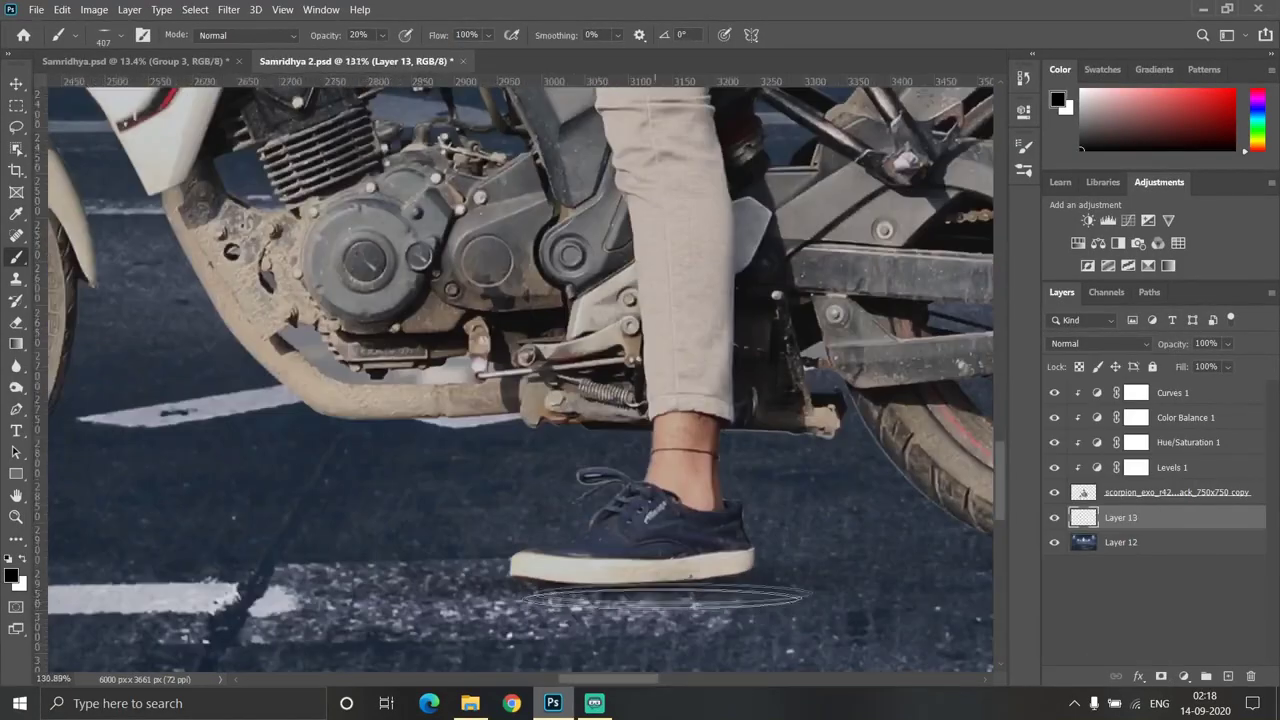
scroll(680, 577, "down", 2)
scroll(650, 560, "down", 2)
scroll(600, 520, "up", 1)
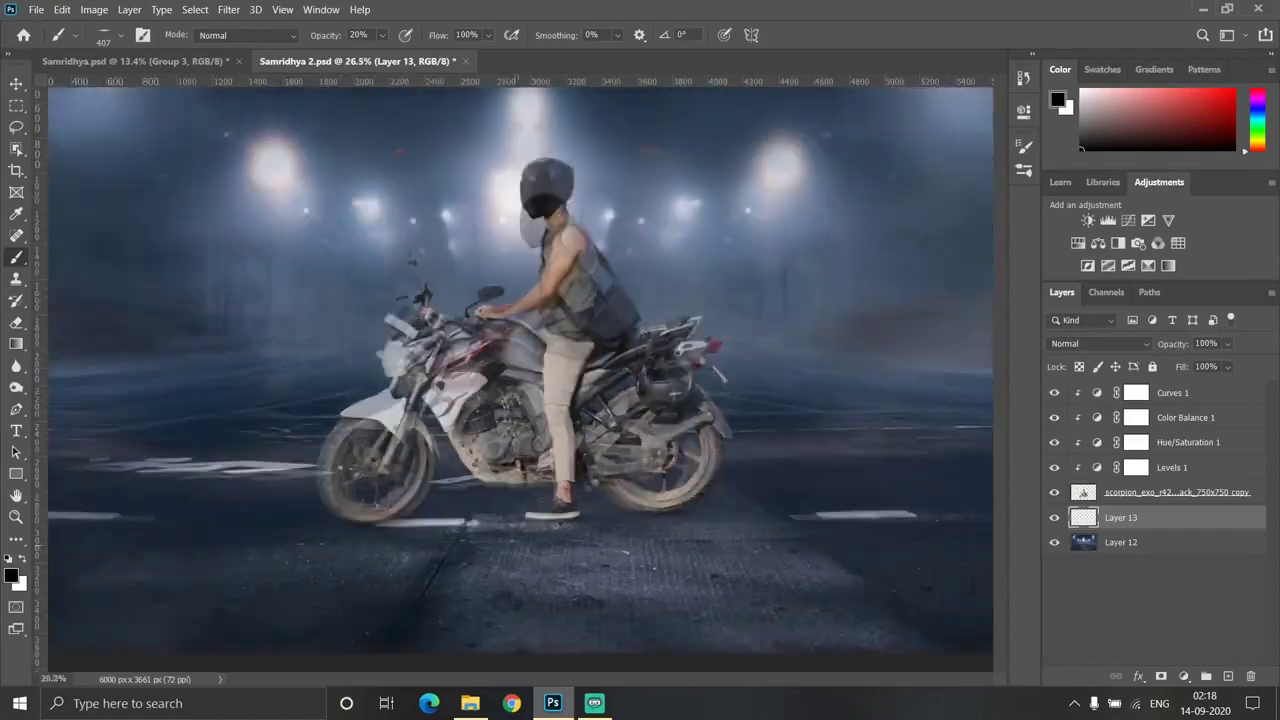
scroll(566, 495, "up", 1)
scroll(550, 498, "down", 2)
scroll(550, 498, "up", 1)
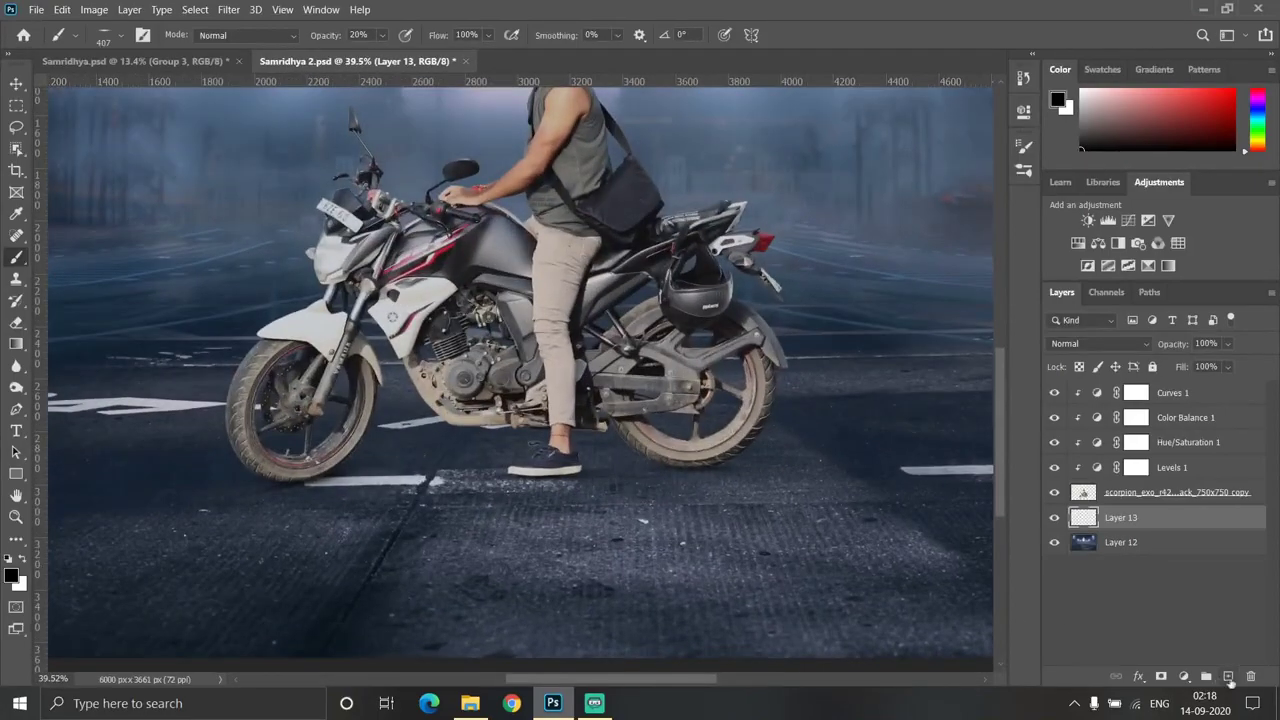
left_click_drag(537, 452, 545, 455)
Resize the soft brush to about 1900 px for the broad road shadow under the bike
scroll(530, 460, "down", 1)
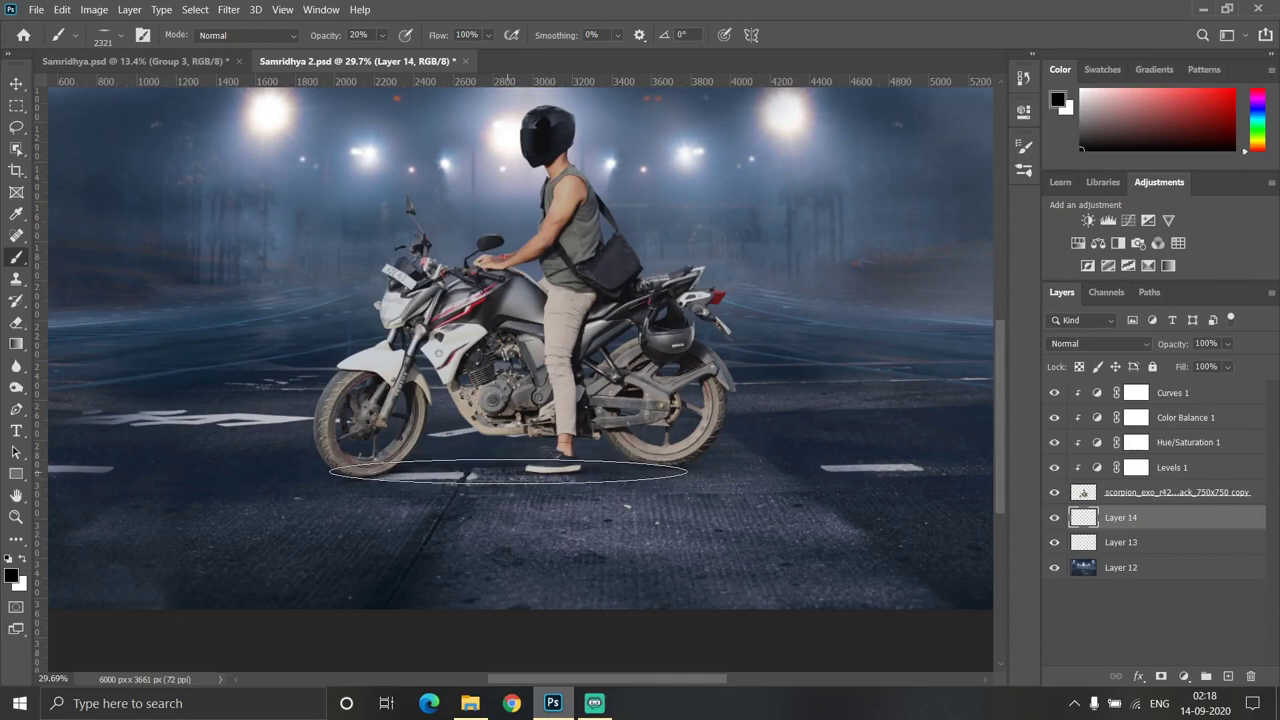
scroll(490, 456, "up", 2)
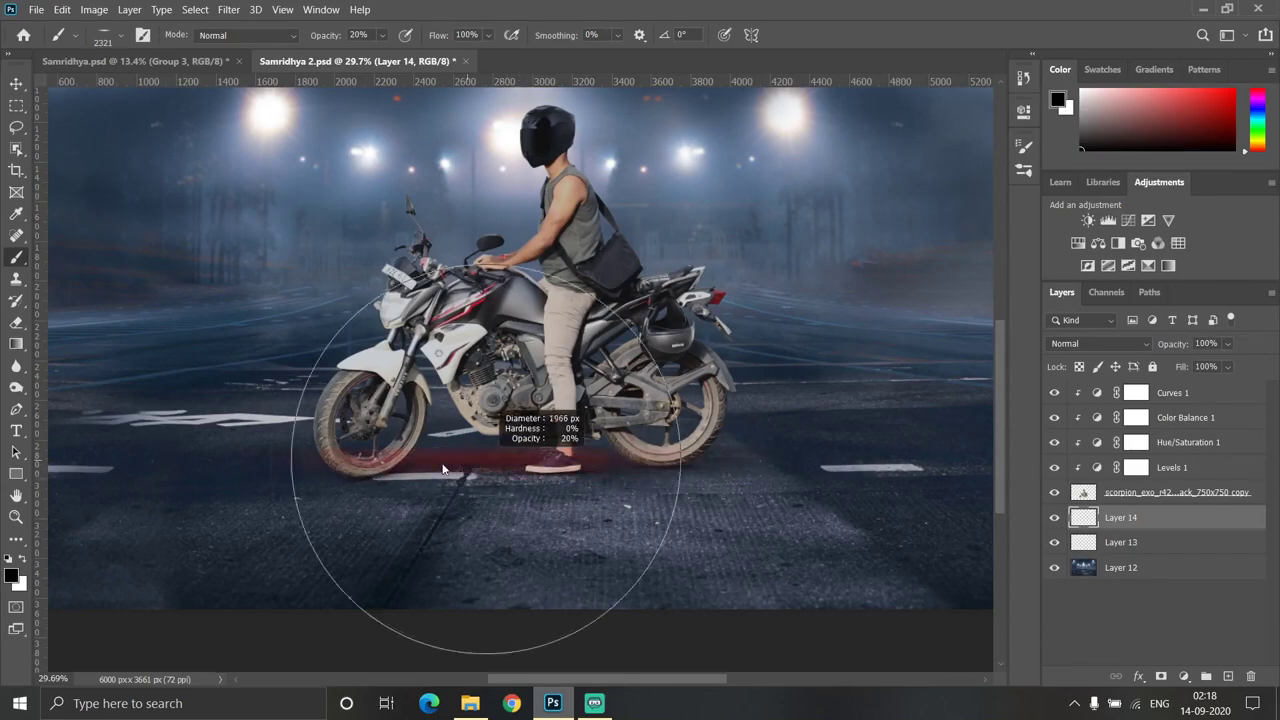
scroll(540, 500, "down", 2)
scroll(560, 540, "up", 2)
left_click_drag(570, 550, 580, 557)
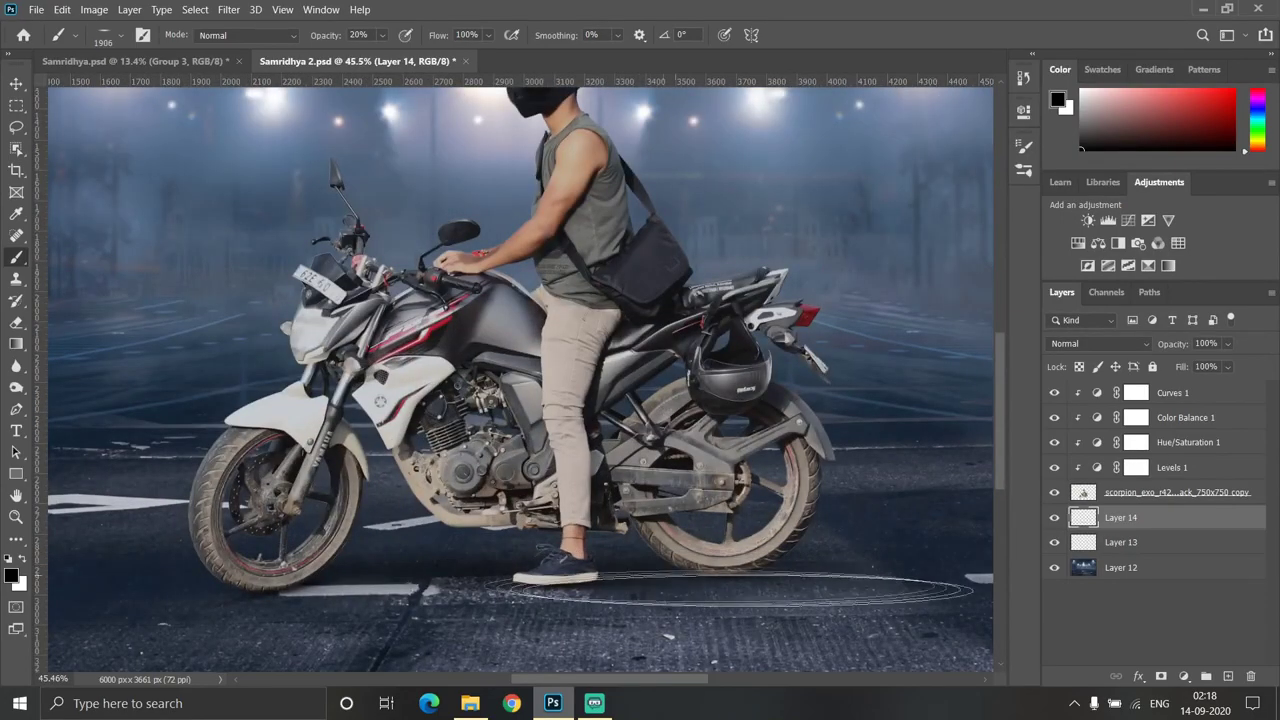
scroll(578, 570, "down", 1)
scroll(574, 586, "down", 1)
scroll(574, 586, "up", 1)
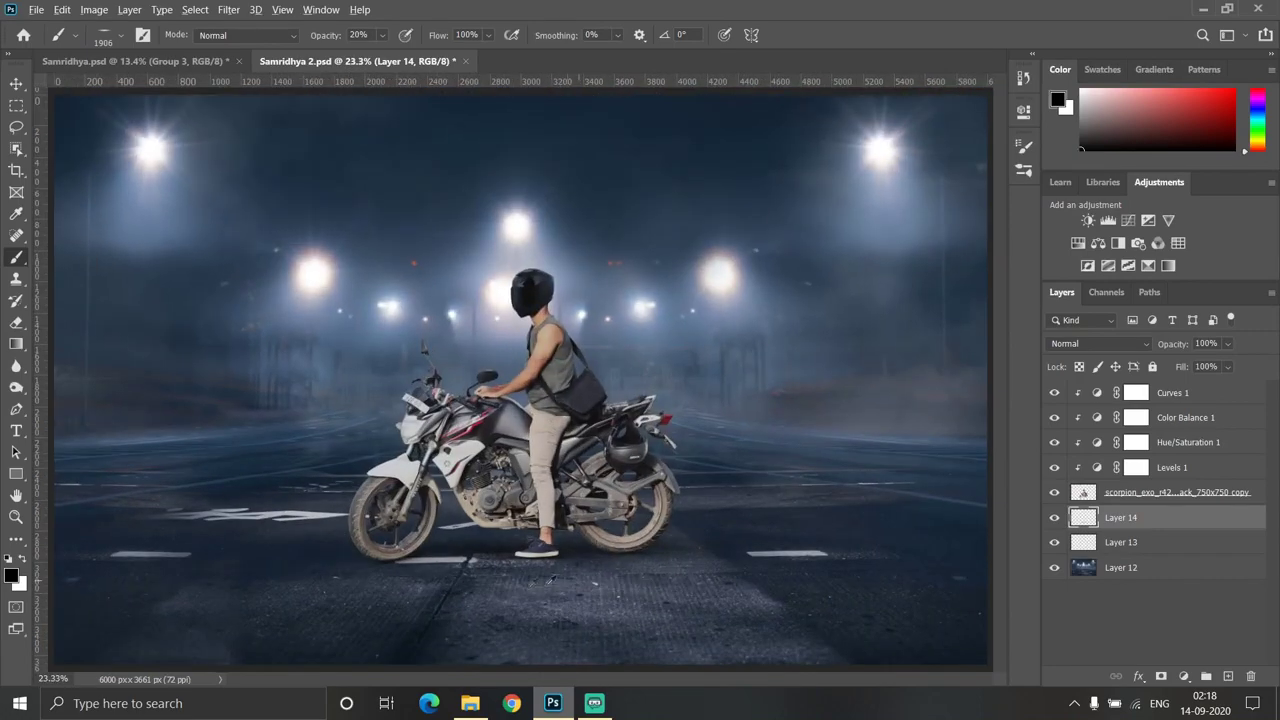
scroll(482, 582, "up", 1)
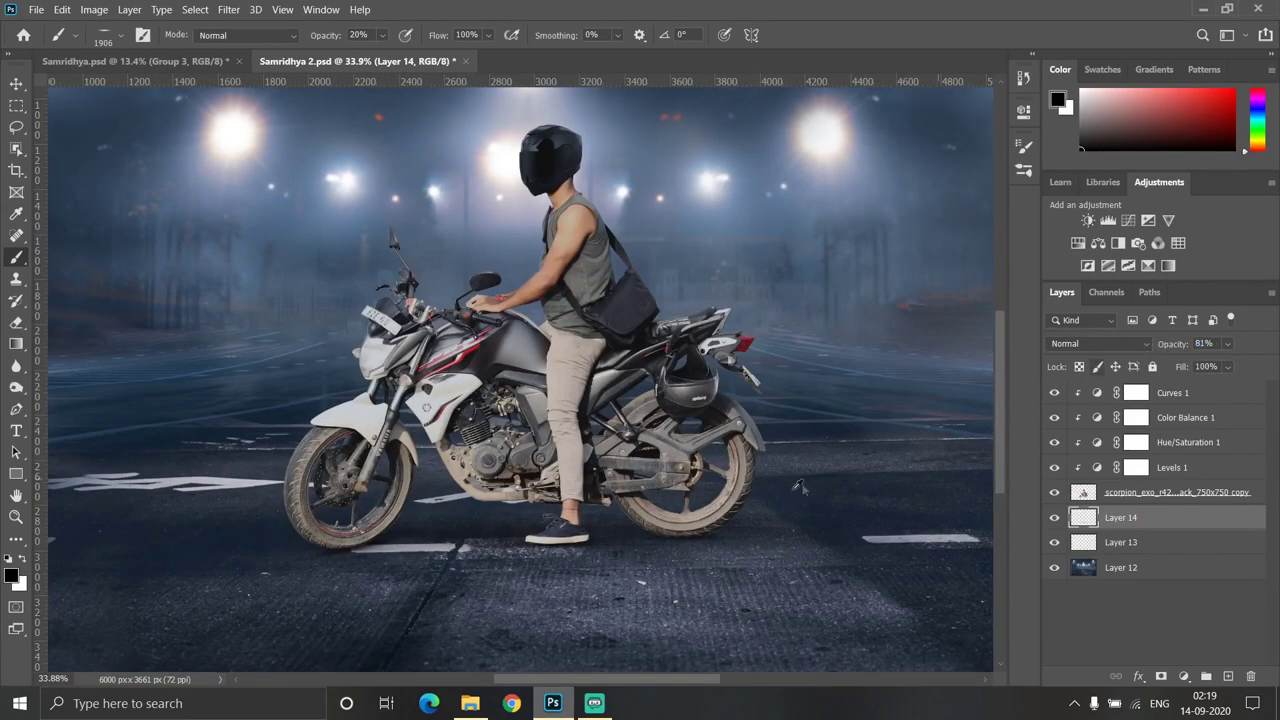
scroll(849, 474, "up", 1)
scroll(849, 500, "up", 1)
Shrink the brush to 1400 then 800 px, then select the lower motorcycle cut-out copy
left_click_drag(800, 560, 760, 560)
scroll(876, 614, "down", 1)
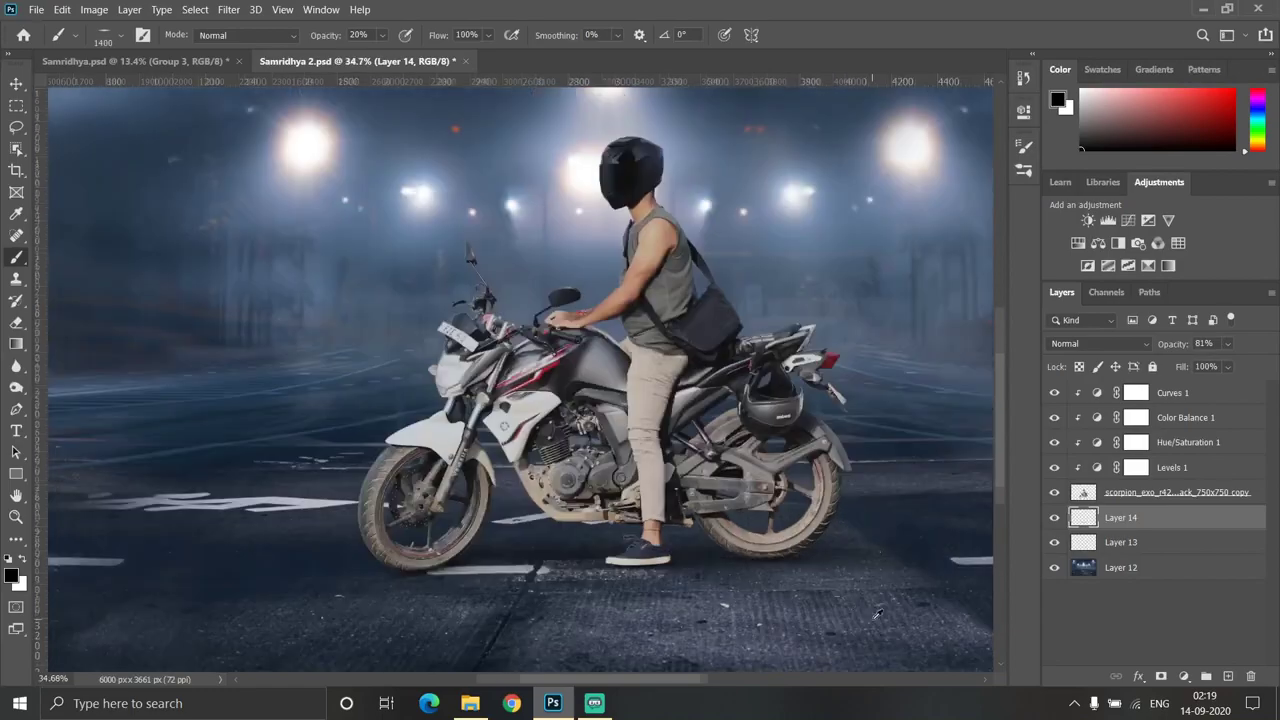
scroll(876, 614, "down", 1)
scroll(570, 608, "down", 1)
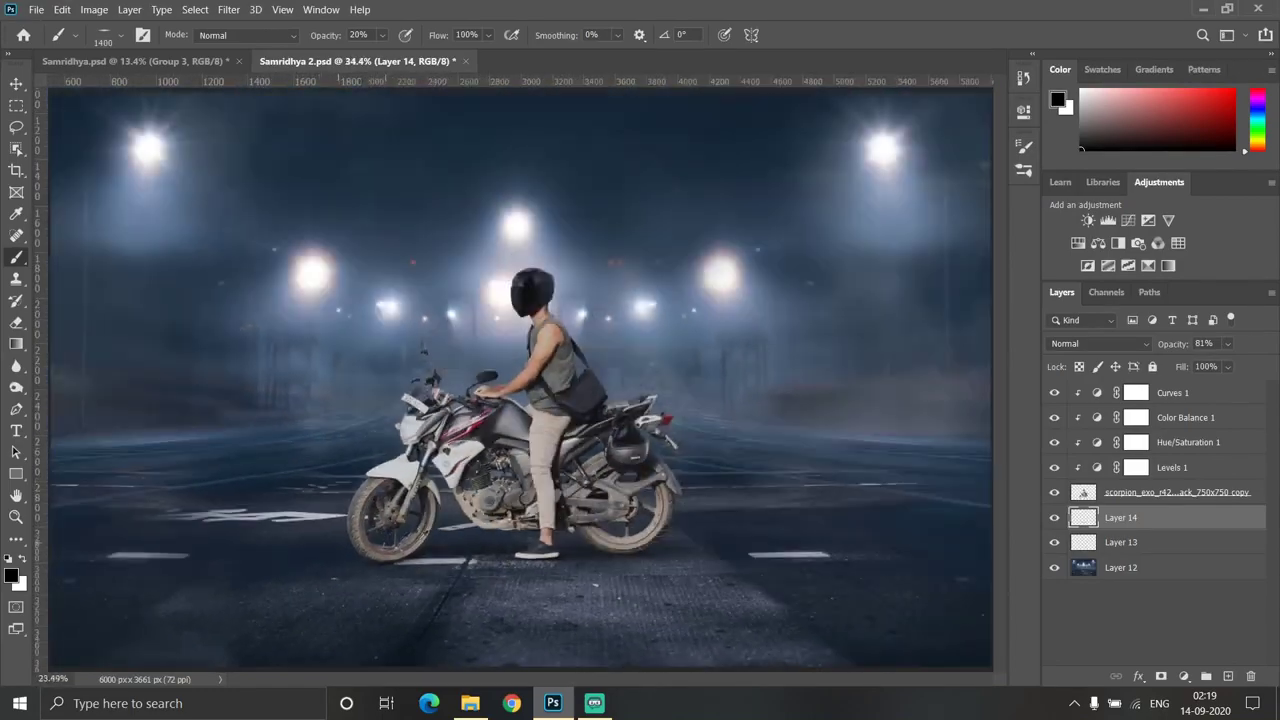
scroll(360, 555, "up", 2)
scroll(360, 555, "up", 2)
scroll(360, 555, "up", 3)
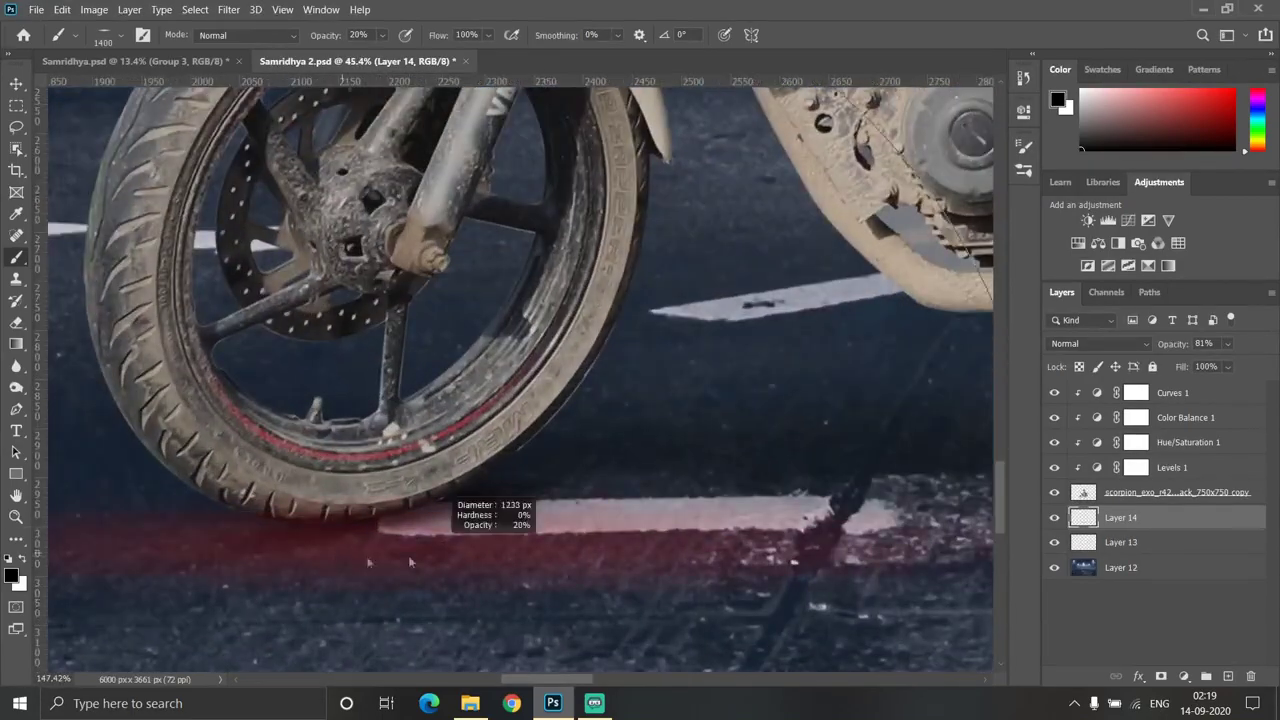
left_click_drag(340, 558, 359, 526)
scroll(359, 526, "down", 5)
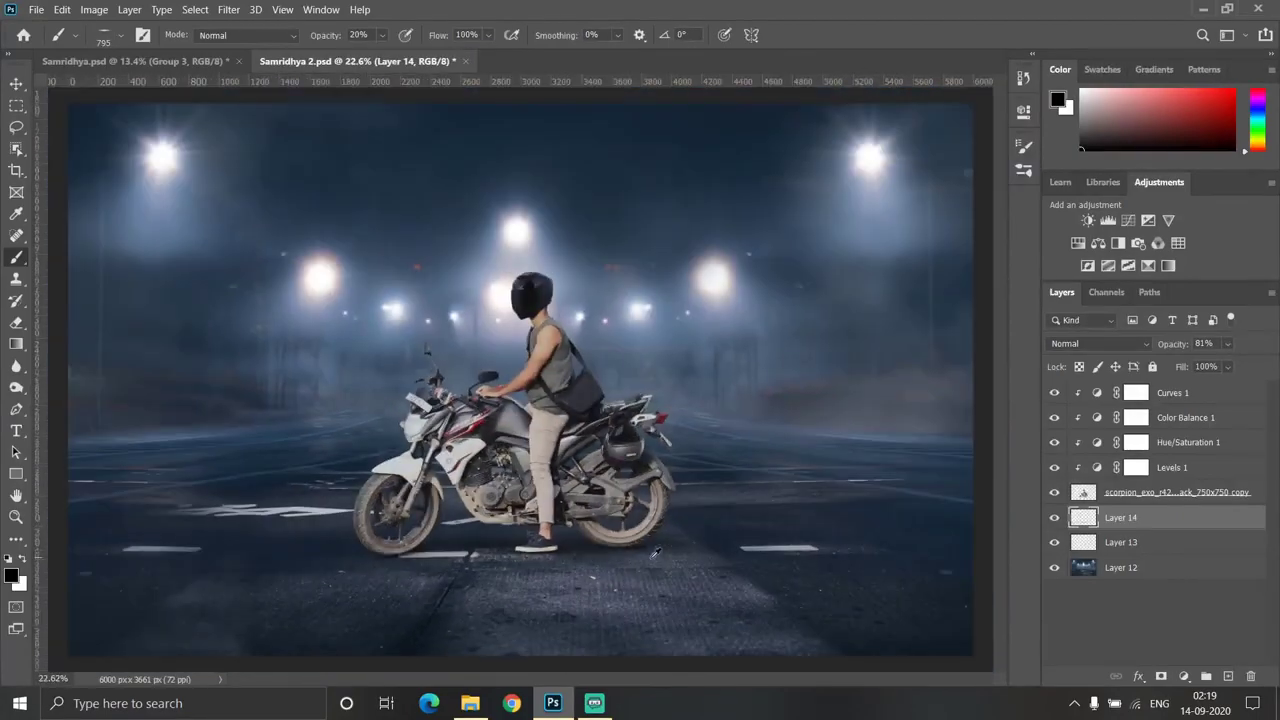
left_click(1107, 500)
left_click(1123, 516)
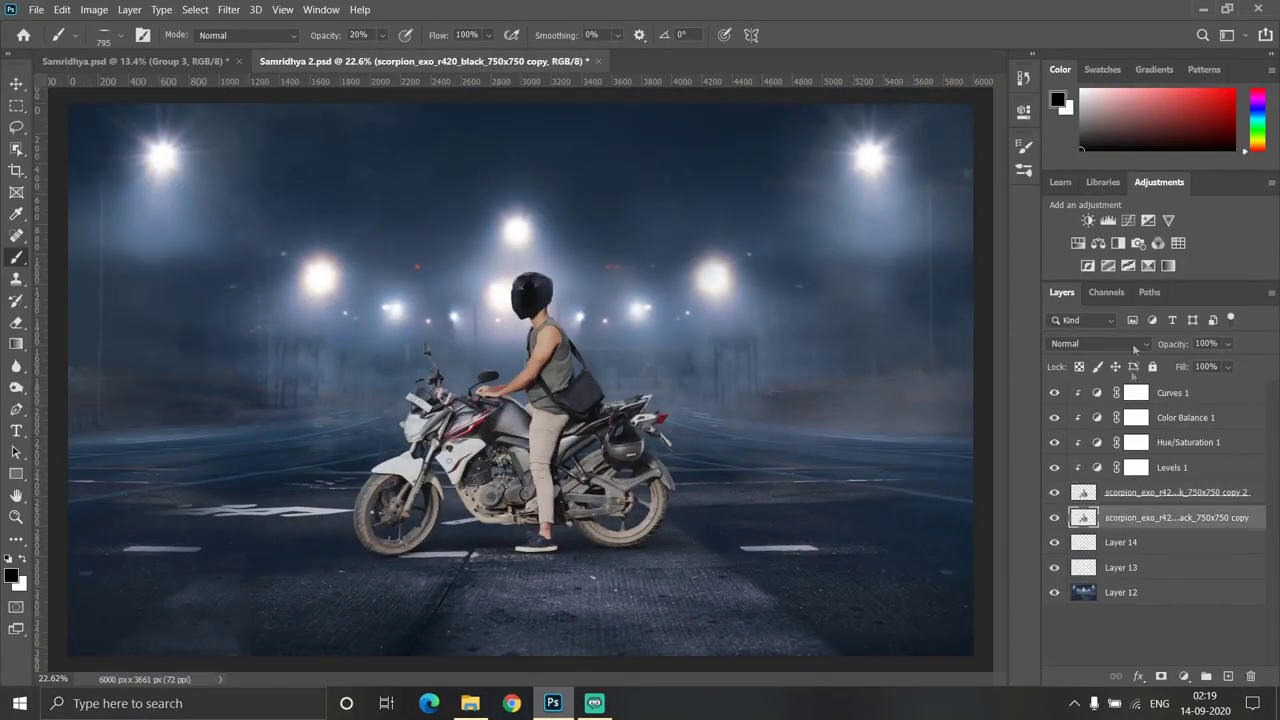
Blacken the motorcycle copy with a Hue/Saturation layer and merge it down
left_click(1079, 248)
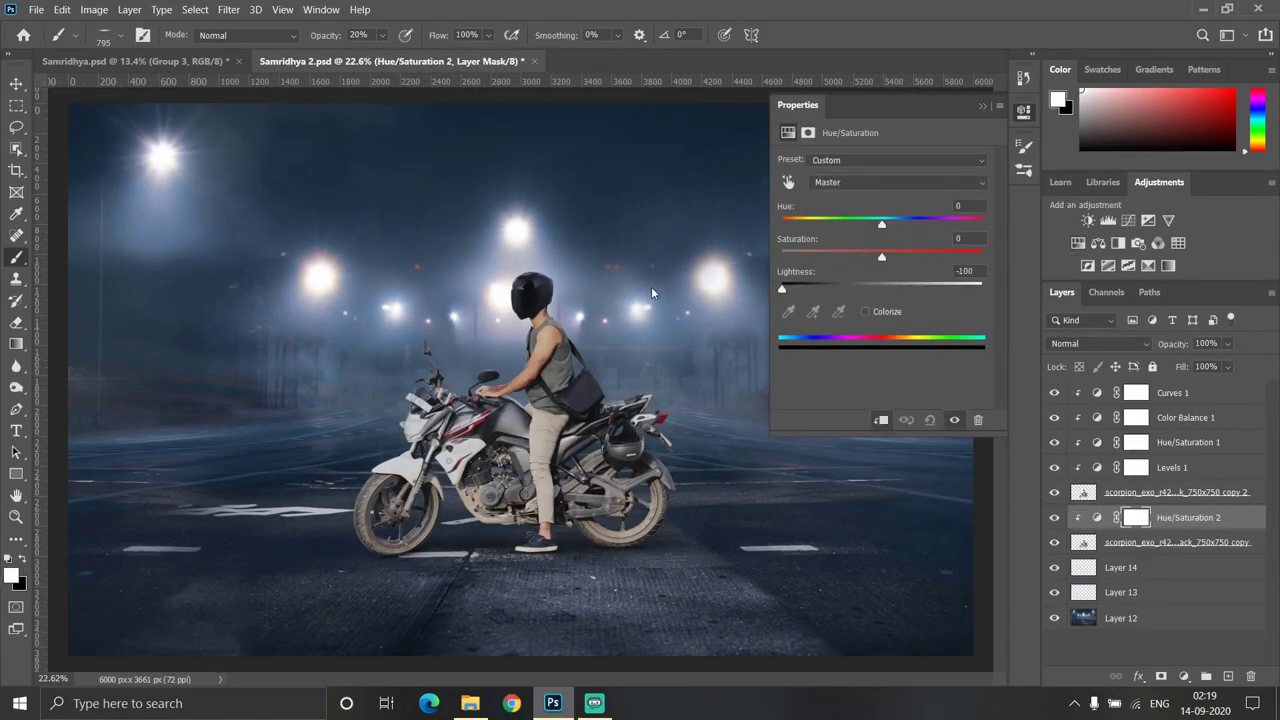
left_click(983, 107)
left_click(1054, 492)
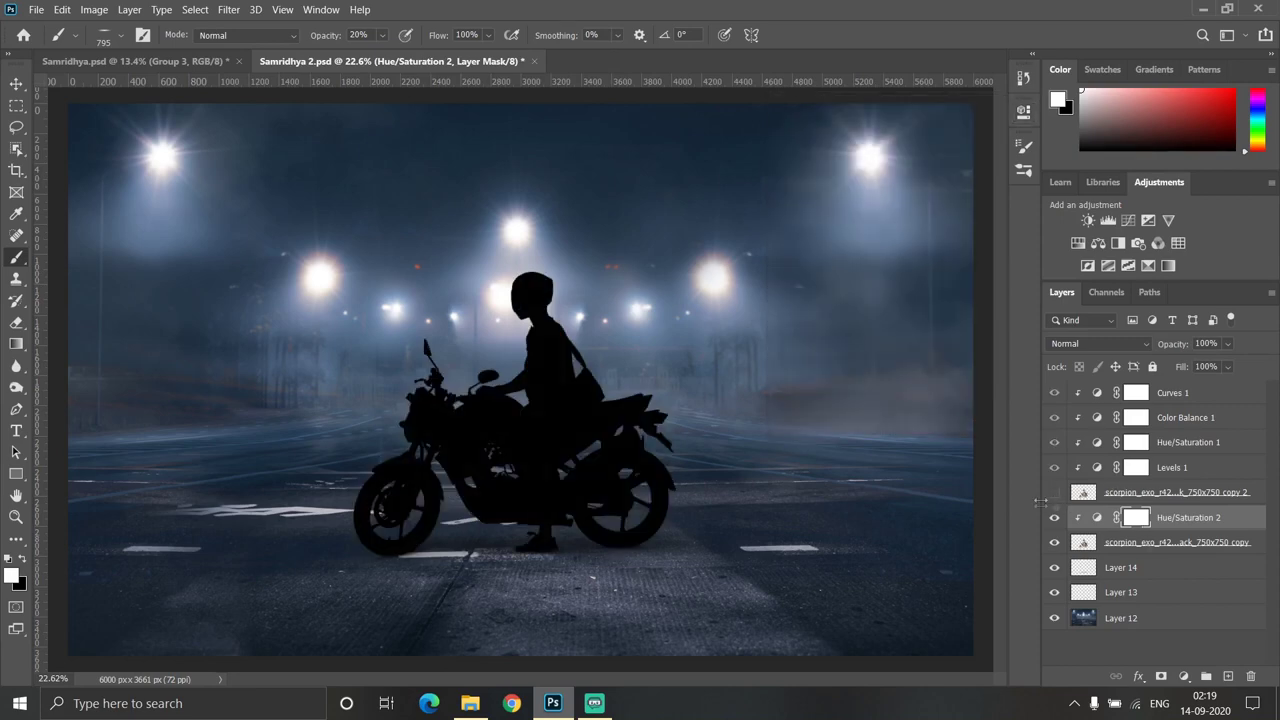
left_click(1122, 545, "ctrl")
key("ctrl+e")
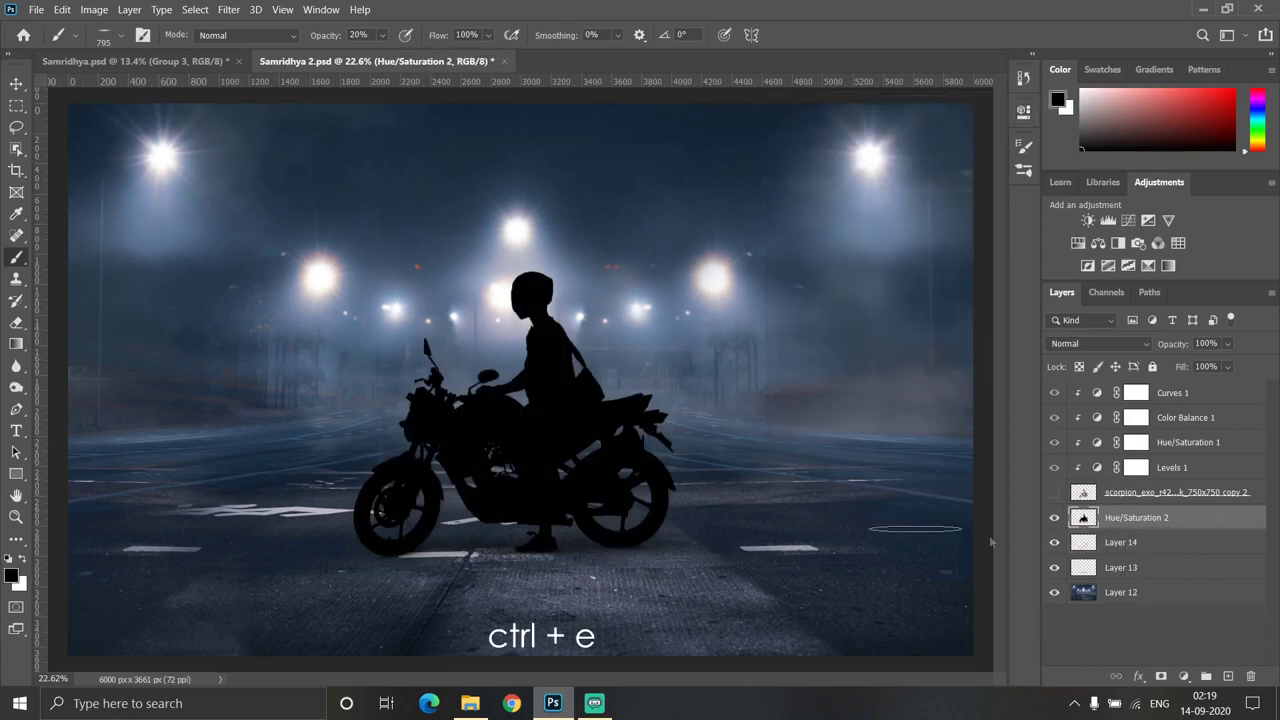
Flip the black silhouette vertically and move it below the bike
key("ctrl+t")
right_click(580, 445)
left_click(615, 417)
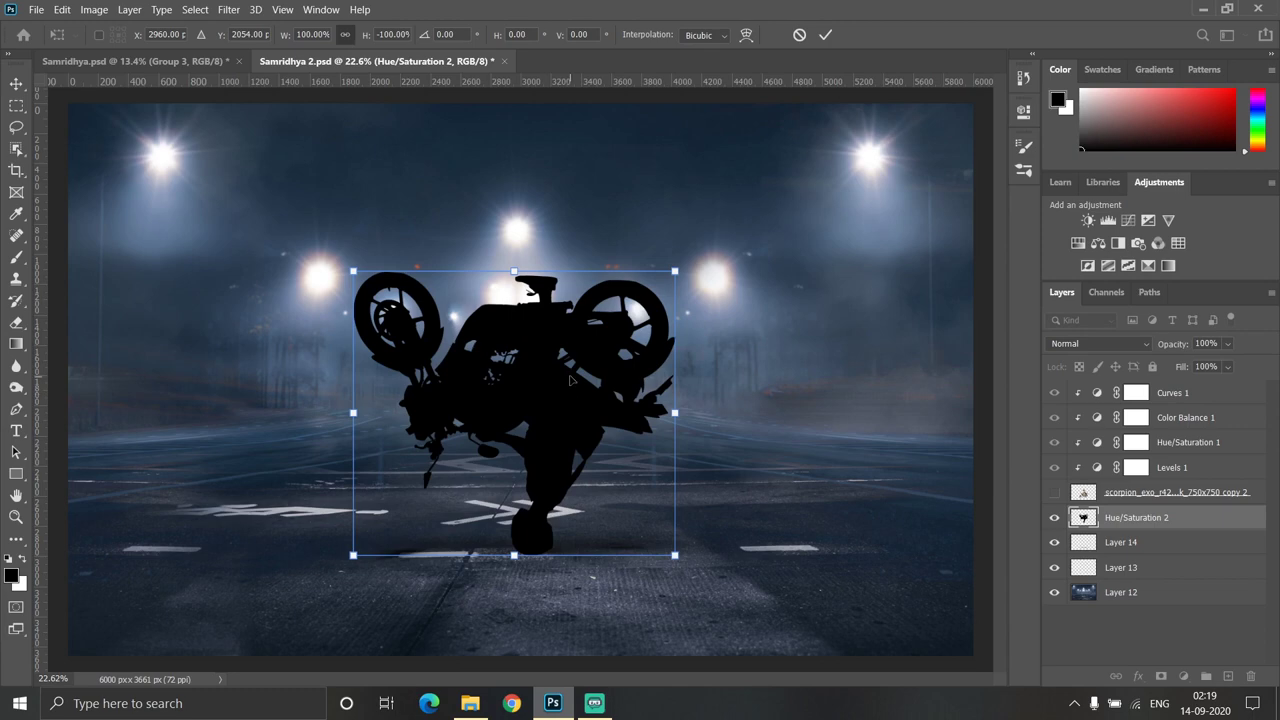
left_click_drag(565, 379, 560, 622)
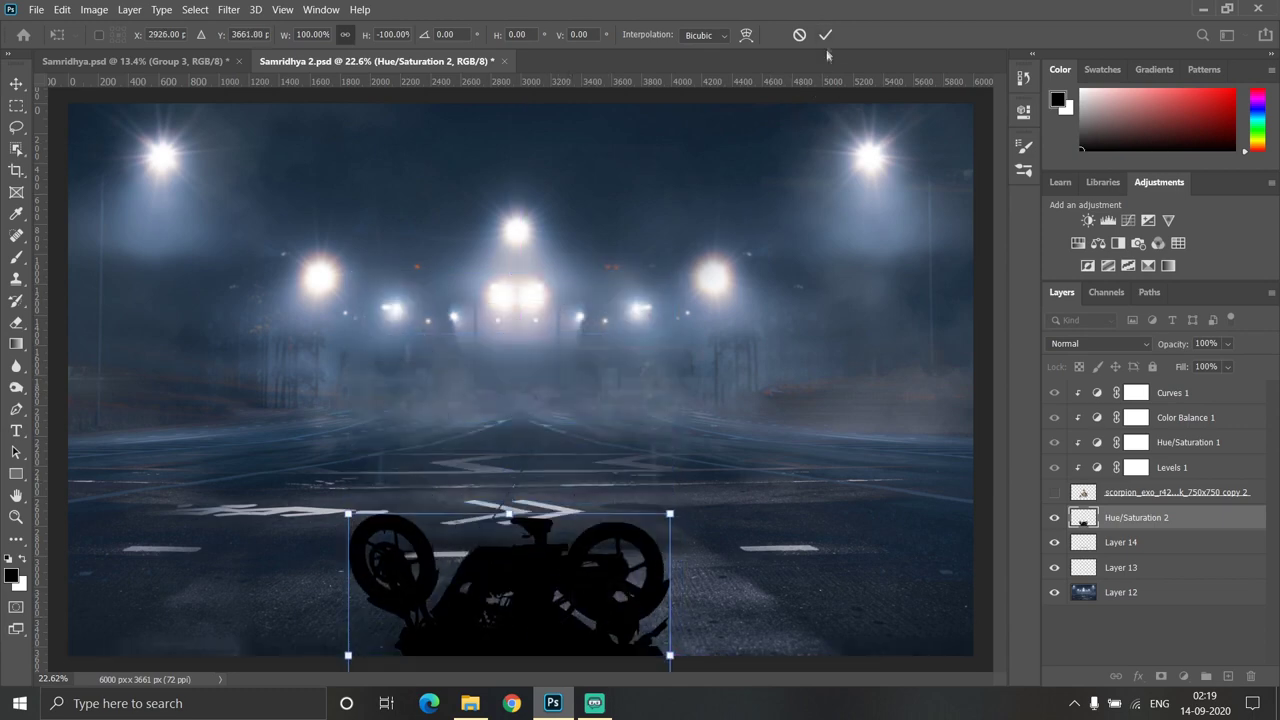
left_click(825, 34)
key("b")
left_click(1054, 492)
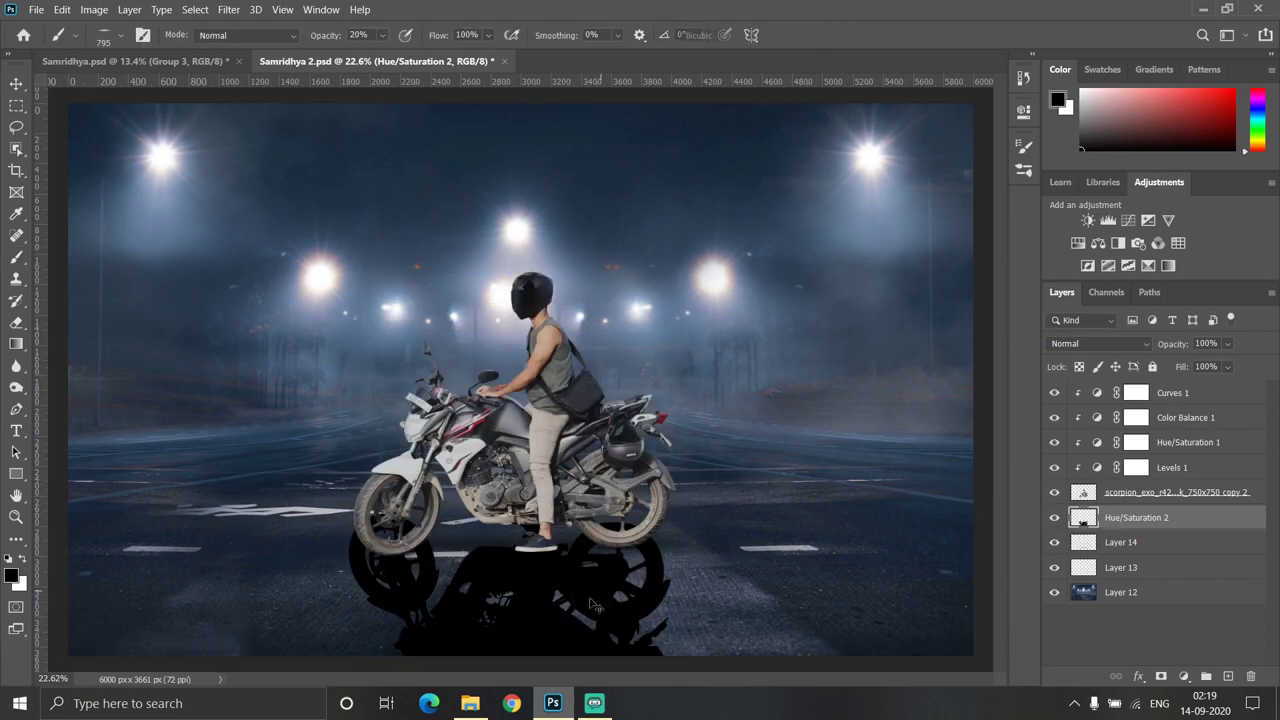
Distort the flipped shadow, stretching its bottom corners outward across the road
key("ctrl+t")
left_click_drag(552, 505, 556, 520)
left_click_drag(603, 590, 672, 594)
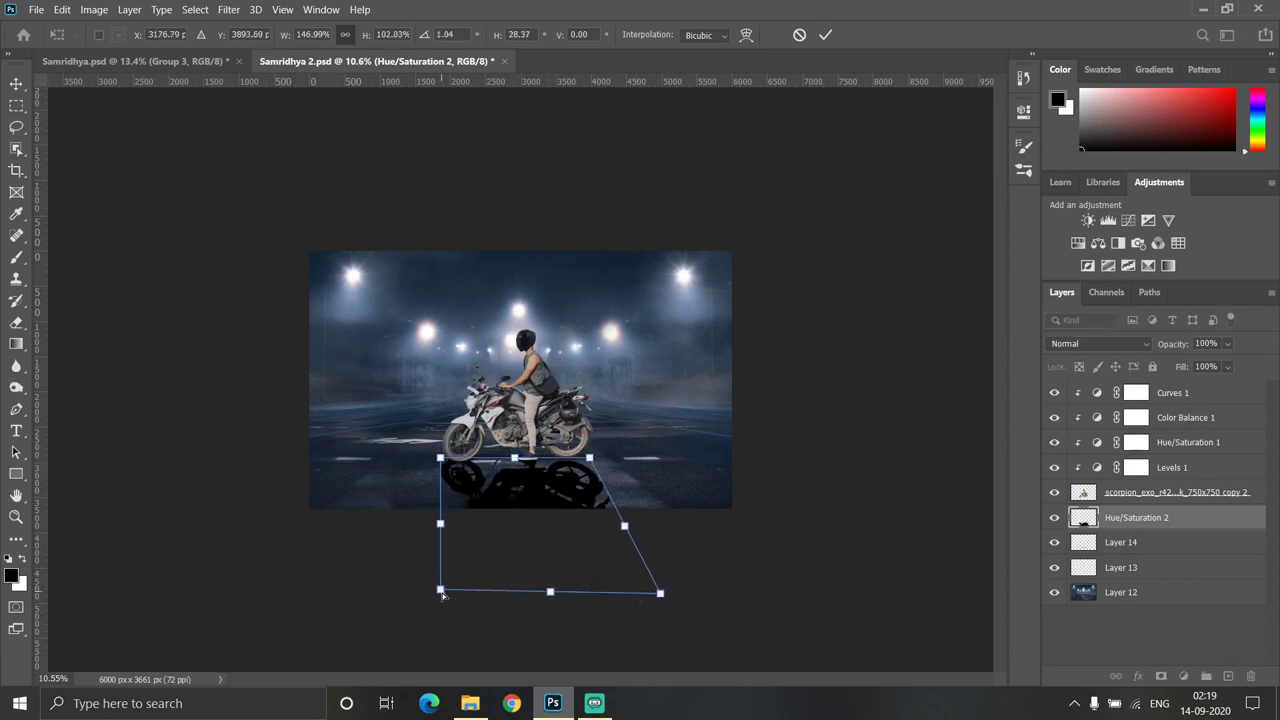
left_click_drag(442, 594, 357, 646)
scroll(543, 551, "down", 1)
scroll(543, 551, "down", 1)
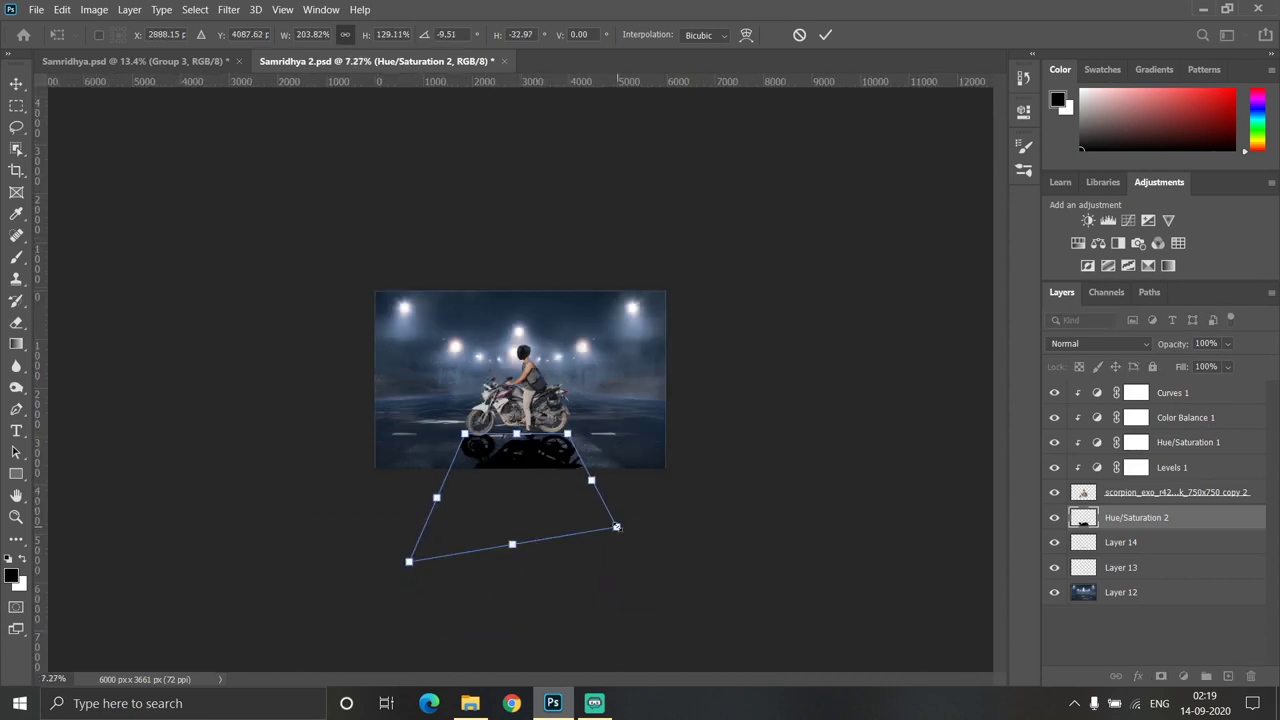
left_click_drag(620, 531, 657, 558)
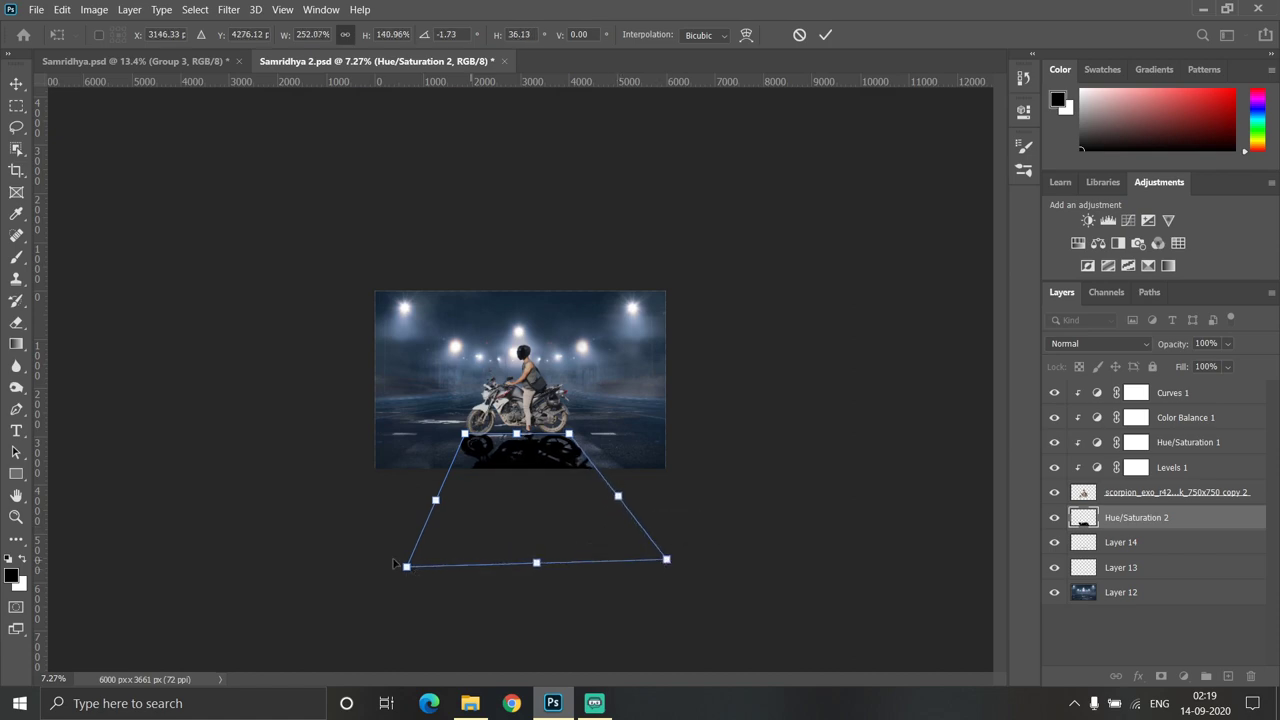
scroll(545, 455, "up", 2)
scroll(565, 563, "up", 1)
Align the shadow's top edge under the wheels, commit it, and set opacity to 39%
mouse_move(573, 563)
left_mouse_down()
mouse_move(637, 567)
mouse_move(652, 527)
left_mouse_up()
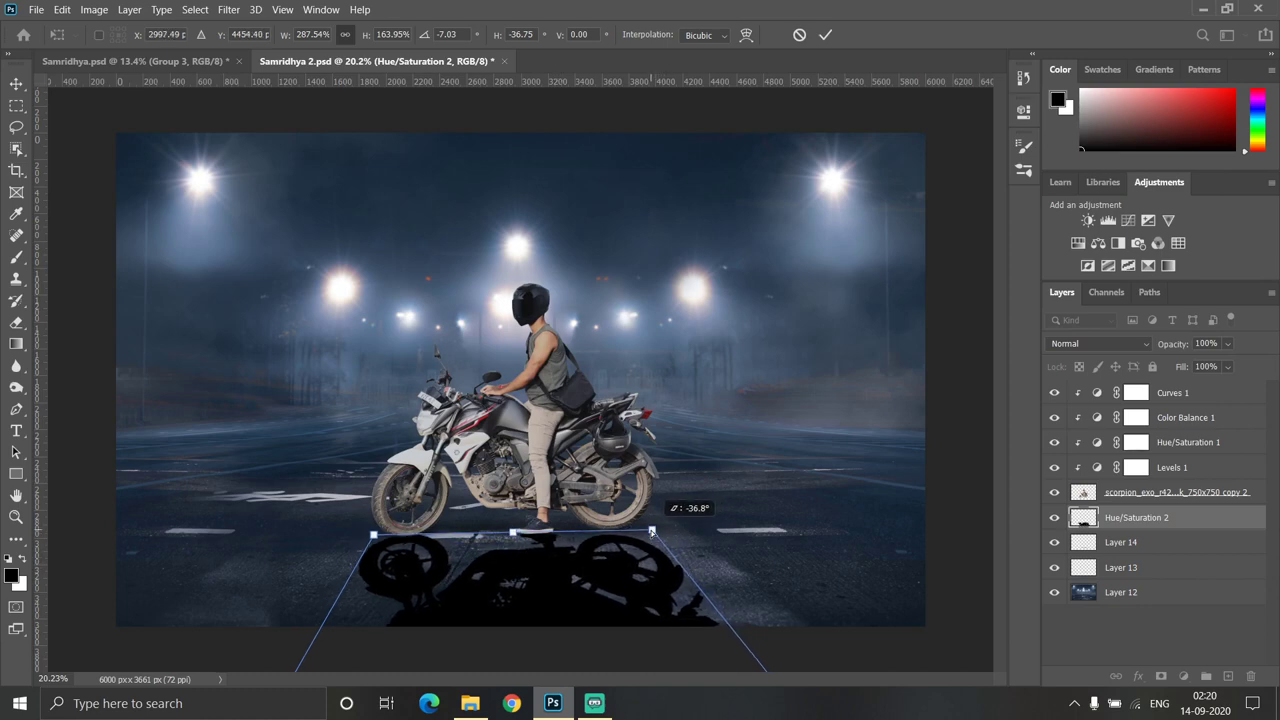
mouse_move(500, 540)
left_mouse_down()
mouse_move(515, 535)
mouse_move(560, 575)
left_mouse_up()
left_click_drag(654, 535, 650, 527)
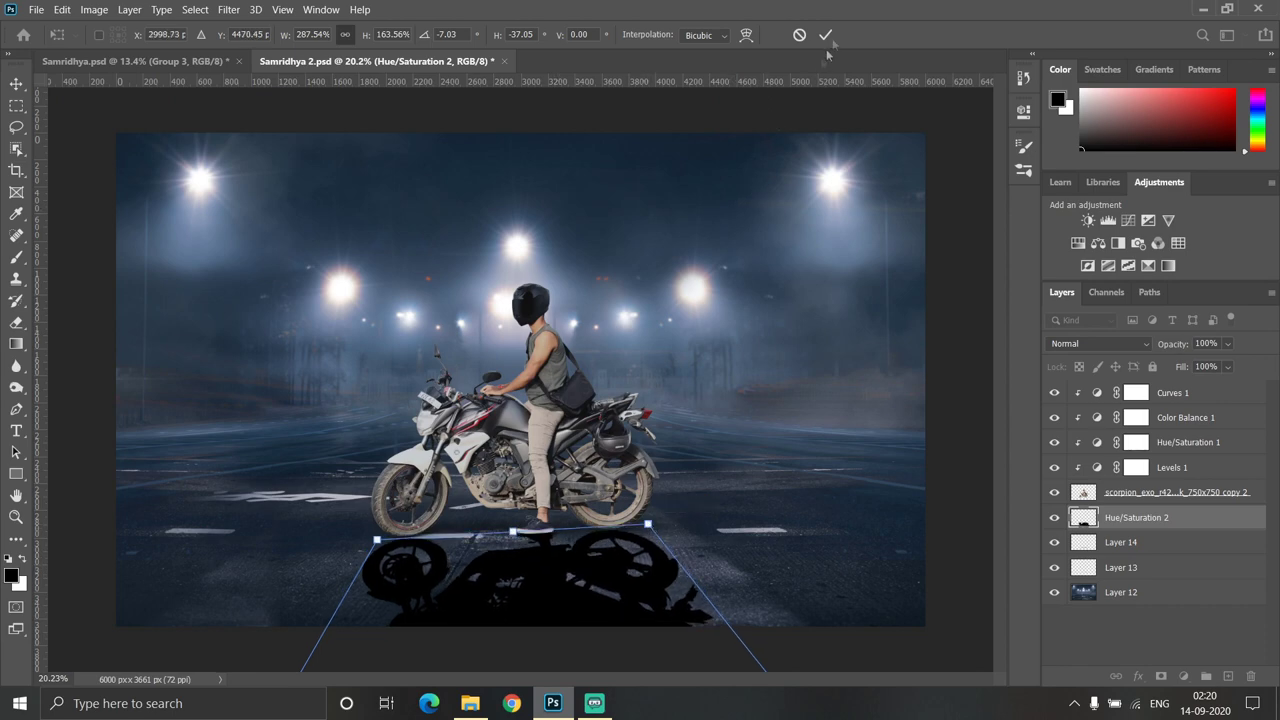
scroll(655, 410, "down", 3)
key("Return")
scroll(540, 540, "up", 3)
left_click_drag(1148, 352, 1140, 347)
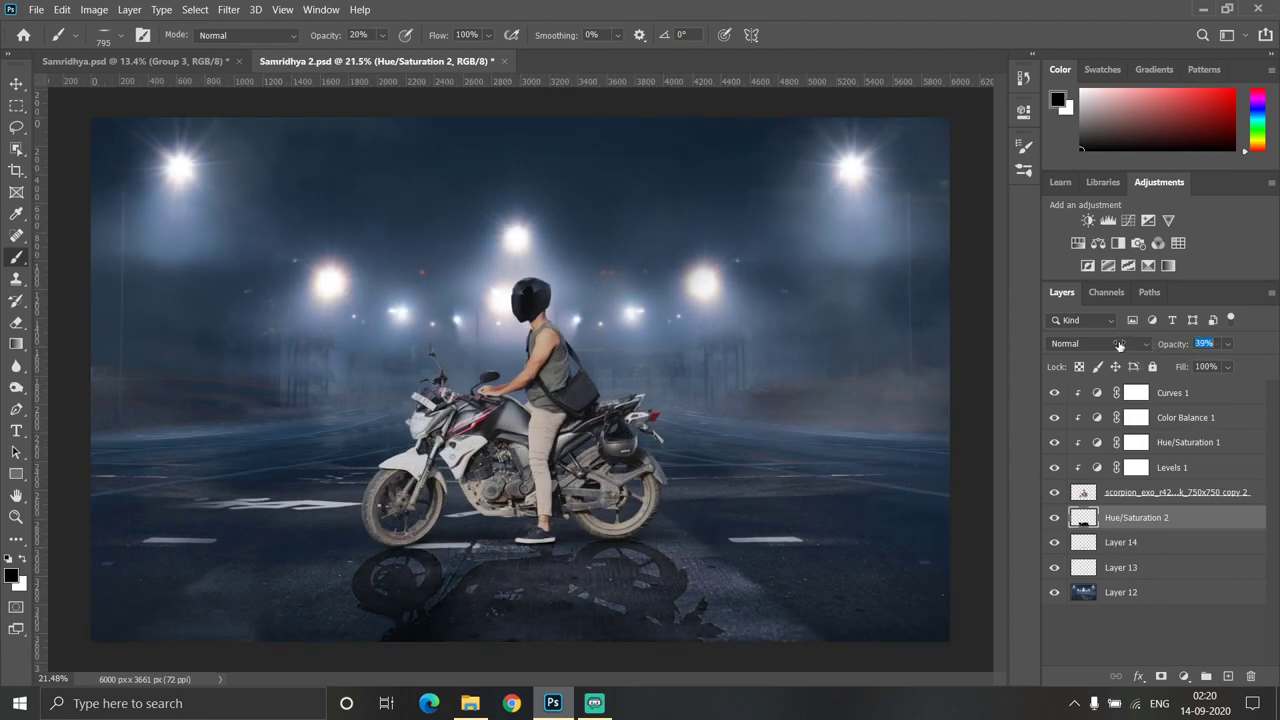
Apply a 19.4 px Gaussian Blur to the Hue/Saturation 2 shadow layer
scroll(528, 395, "up", 1)
left_click(228, 9)
mouse_move(238, 187)
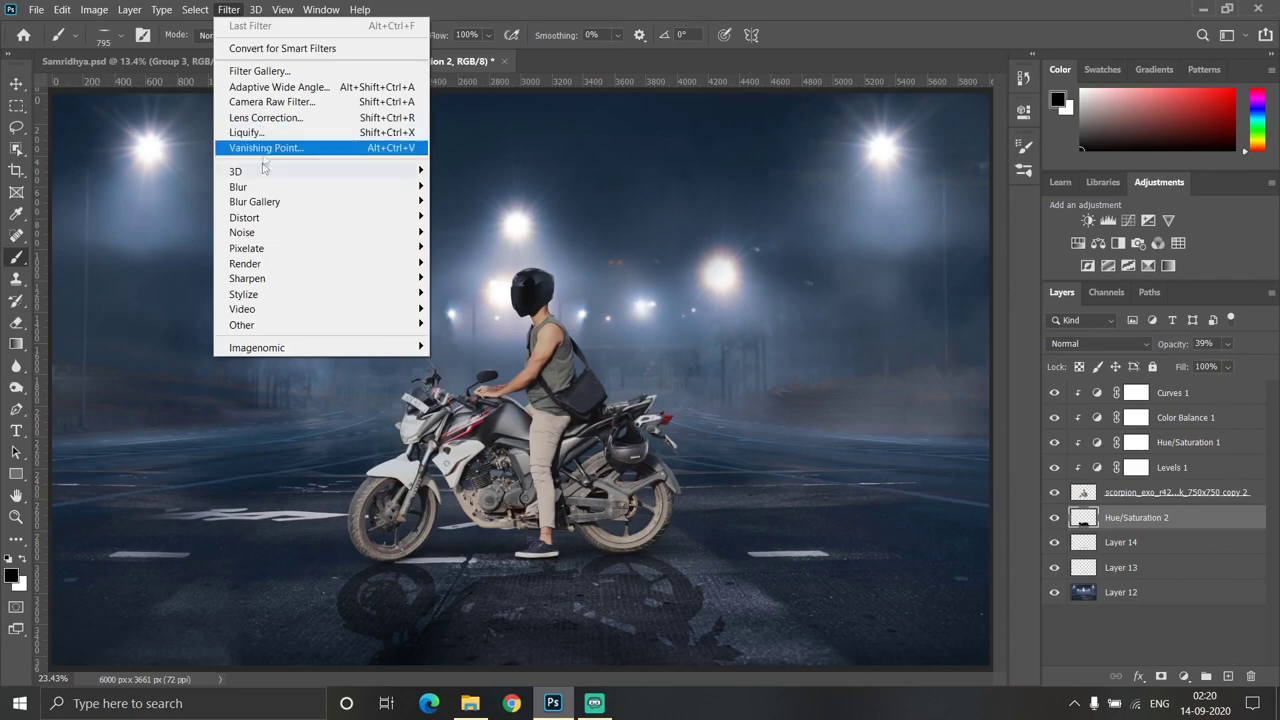
left_click(460, 250)
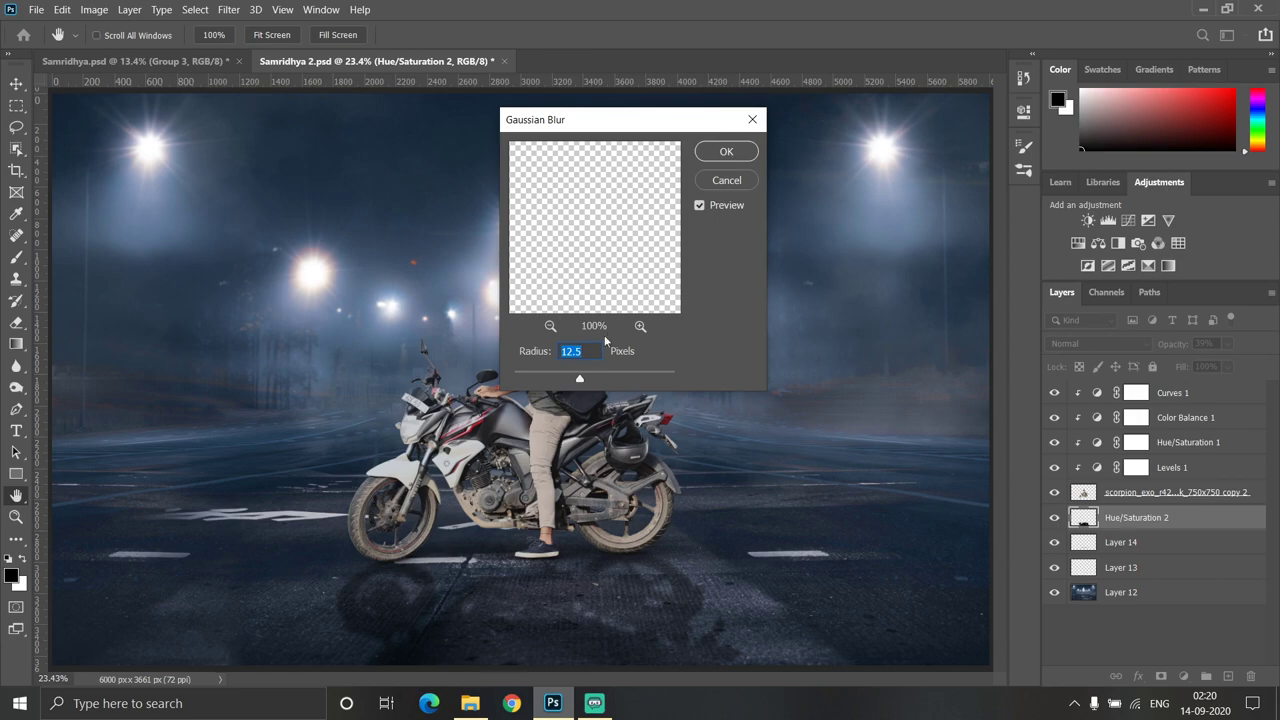
left_click(726, 152)
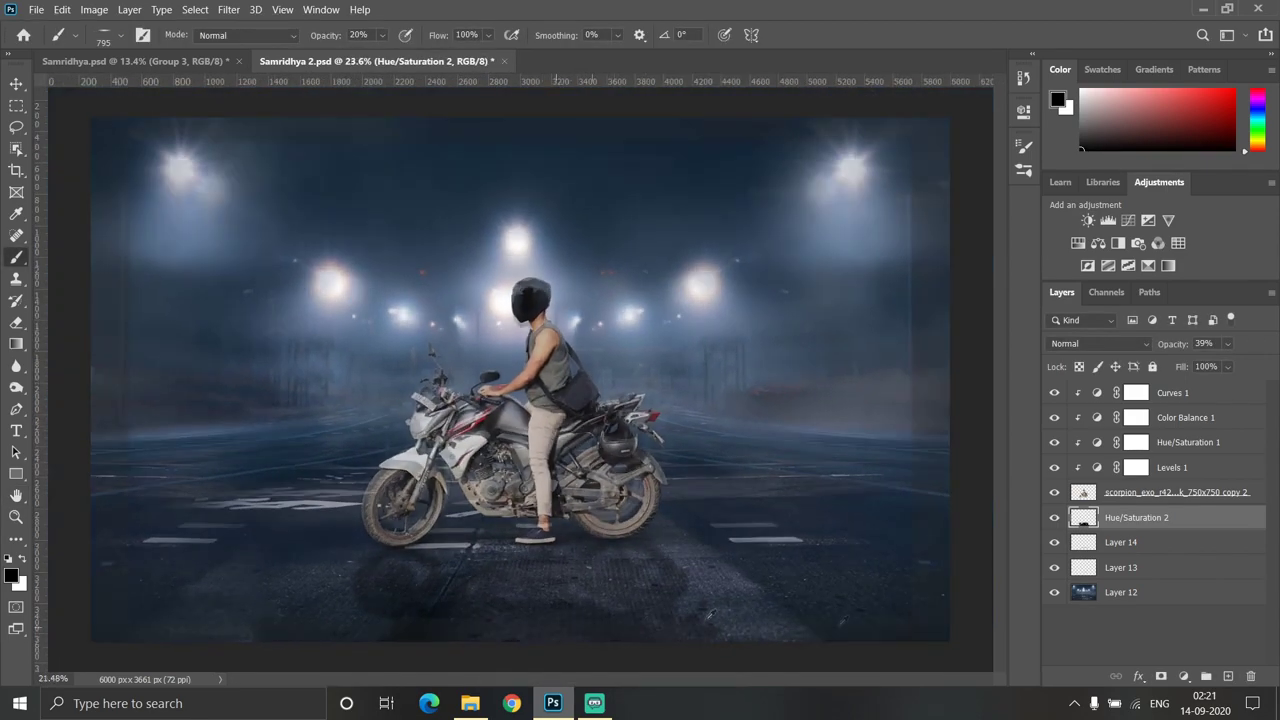
Set up a soft round black brush of about 801 px for the shadow mask
key("ctrl+minus")
right_click(404, 395)
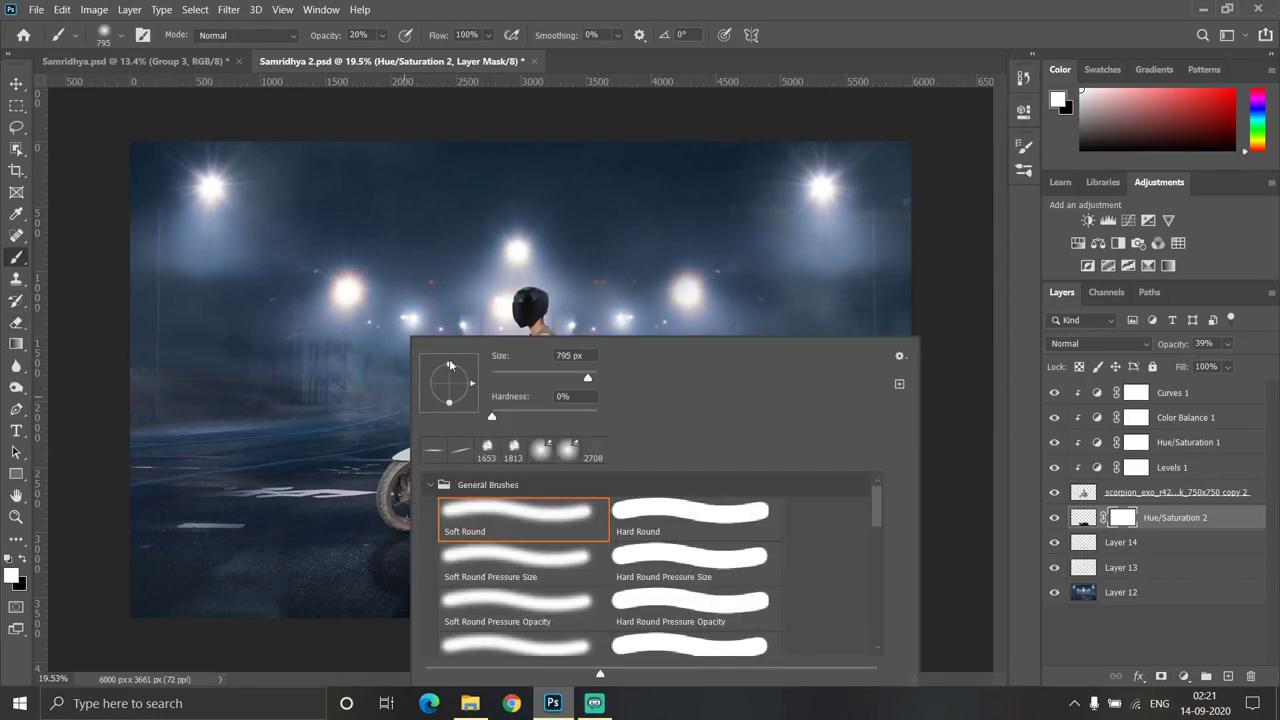
key("Escape")
scroll(590, 535, "up", 2)
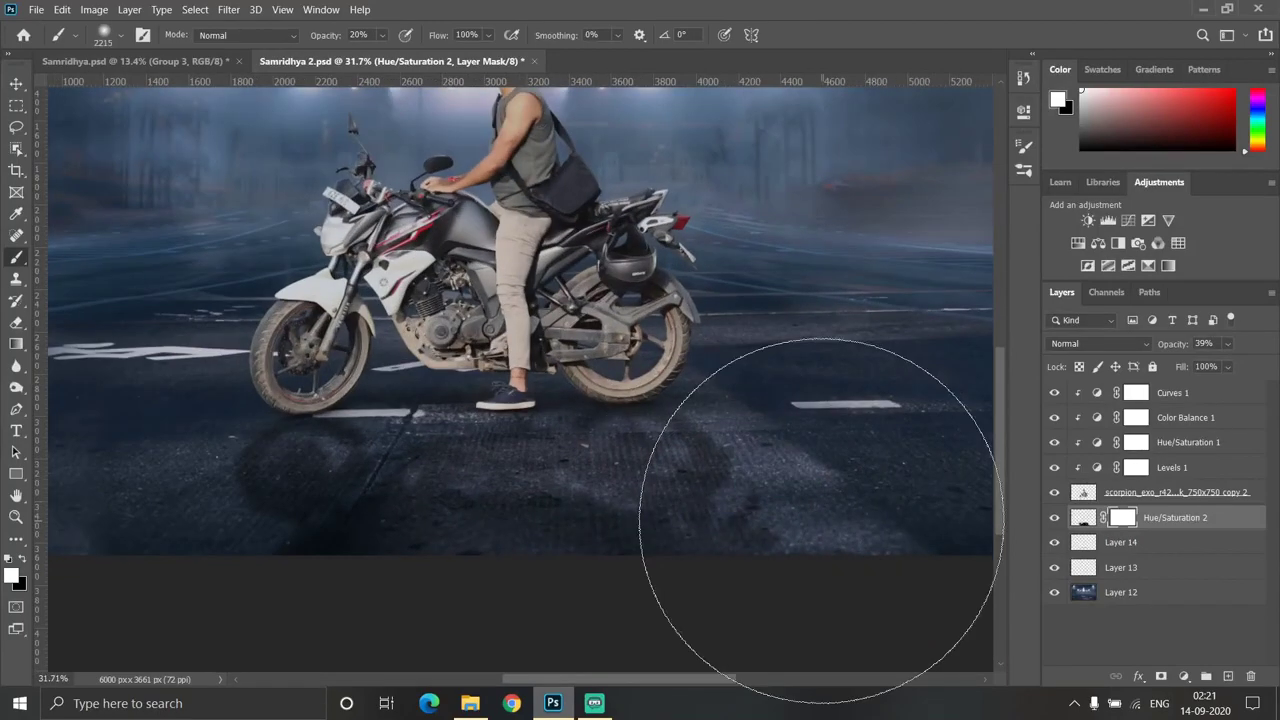
scroll(777, 525, "down", 2)
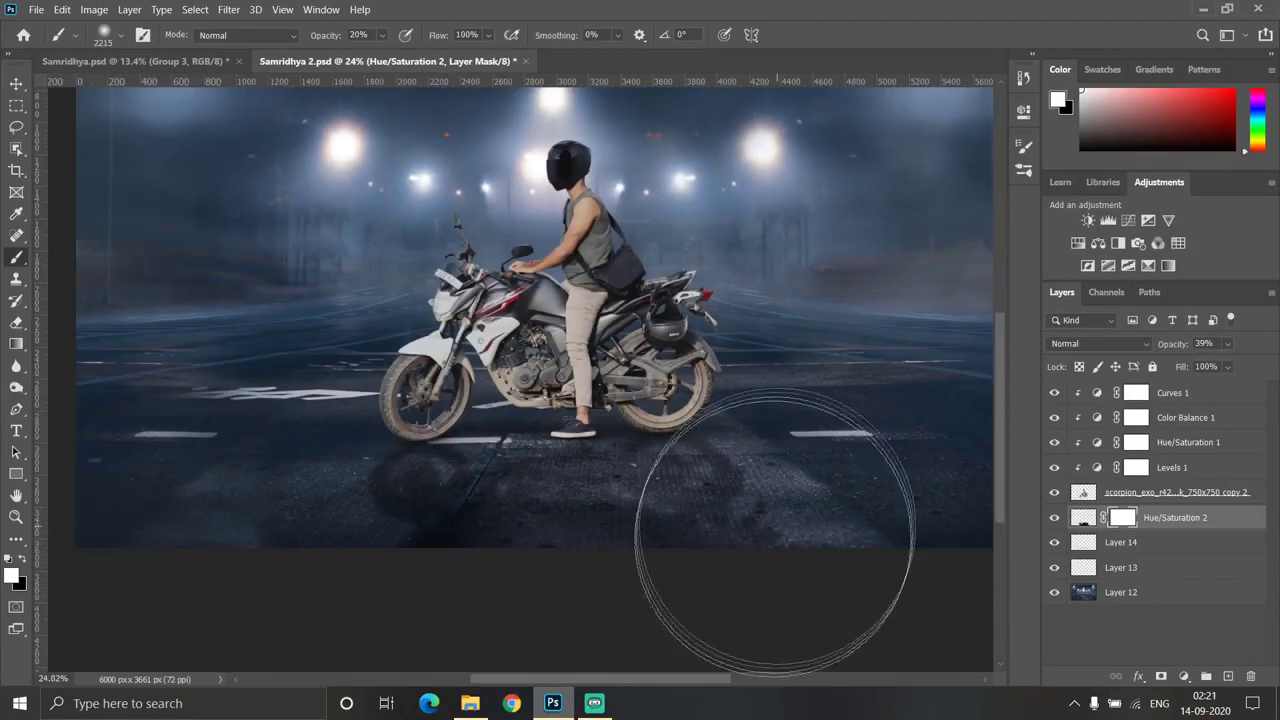
scroll(777, 540, "down", 1)
key("x")
scroll(750, 563, "down", 1)
key("bracketleft")
key("bracketleft")
key("bracketleft")
scroll(355, 480, "up", 2)
left_click_drag(400, 410, 470, 410)
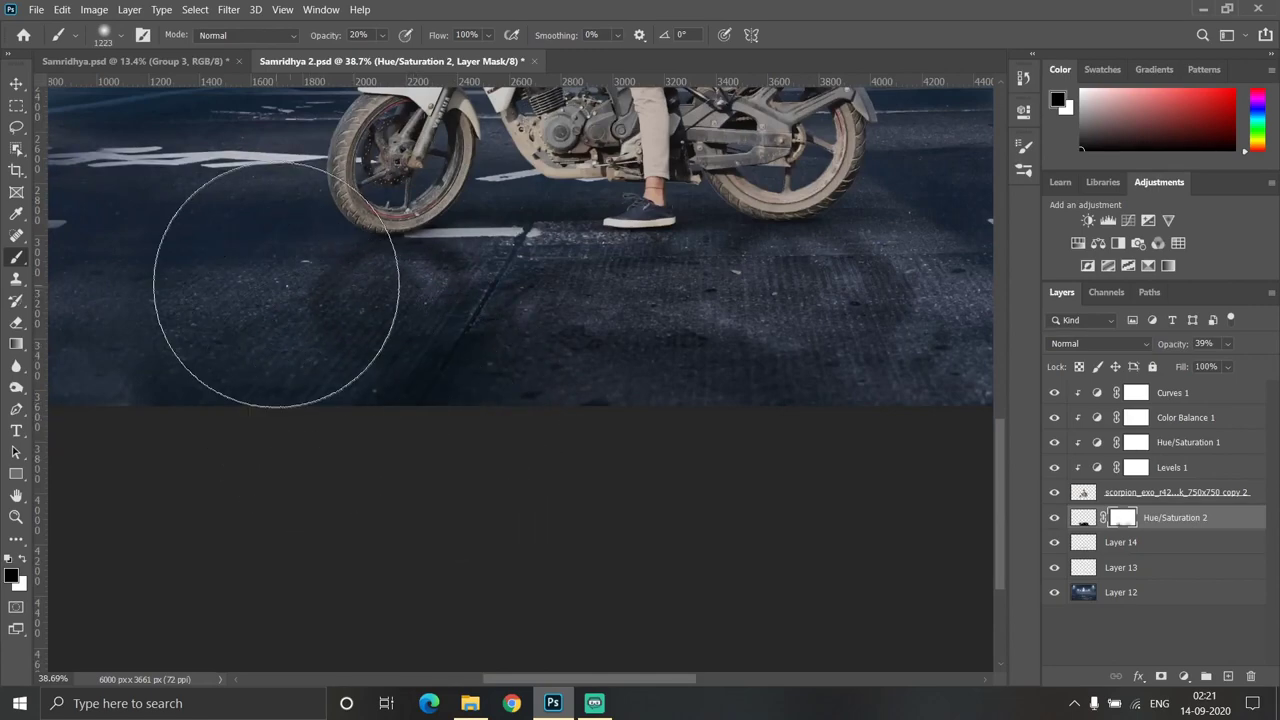
scroll(276, 284, "up", 2)
left_click_drag(418, 300, 277, 300)
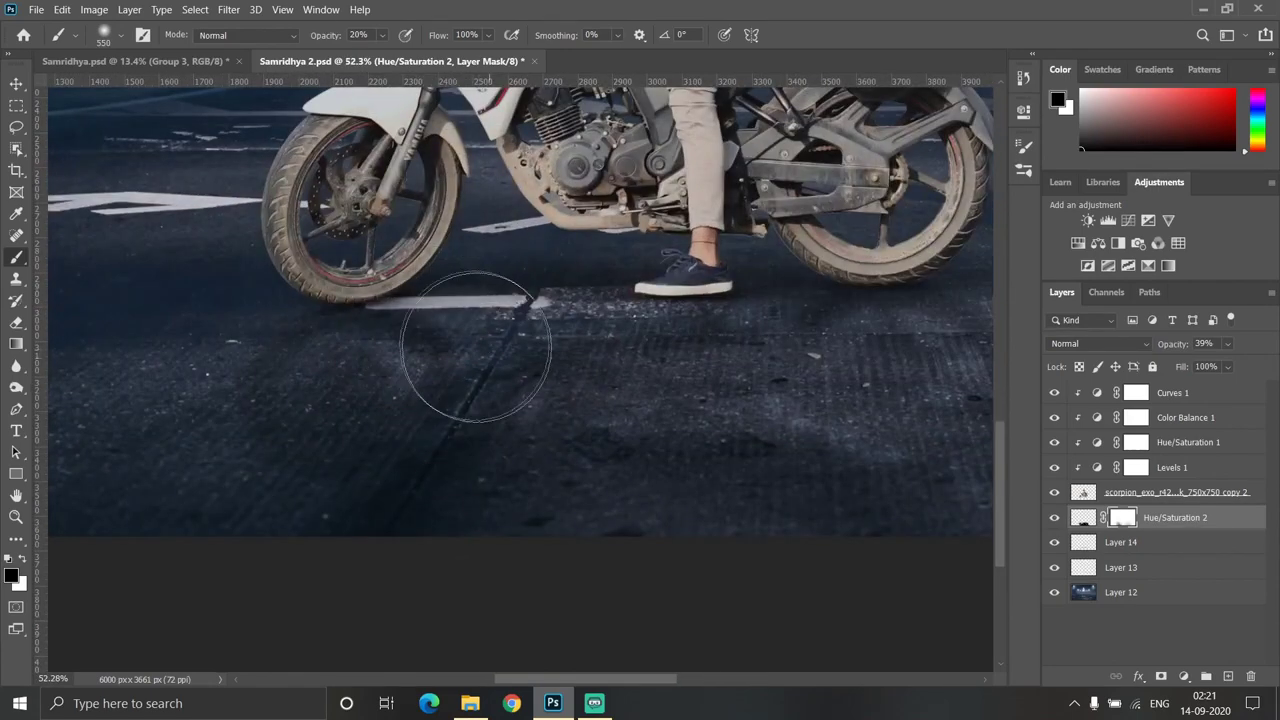
Paint black at 20% opacity over the shadow's hard edges so it fades into the road
scroll(405, 323, "down", 3)
scroll(408, 420, "up", 1)
scroll(408, 480, "up", 1)
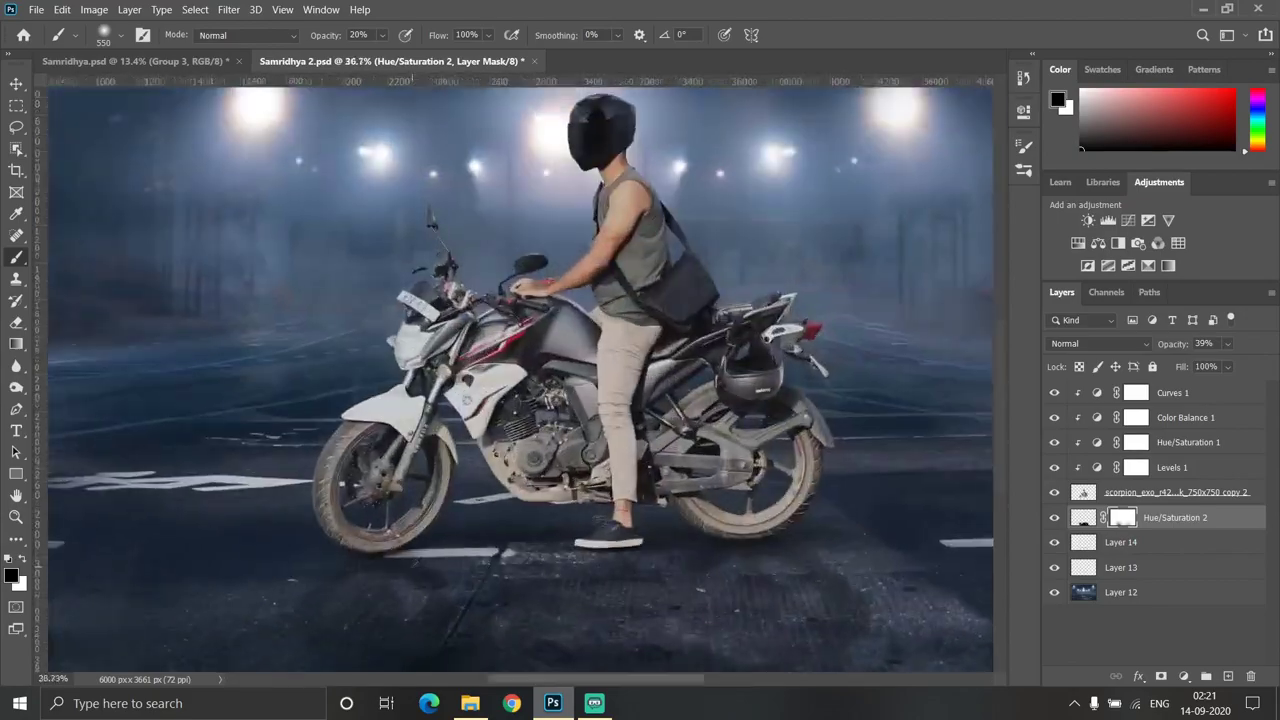
scroll(410, 515, "up", 1)
scroll(410, 517, "up", 1)
scroll(351, 500, "down", 1)
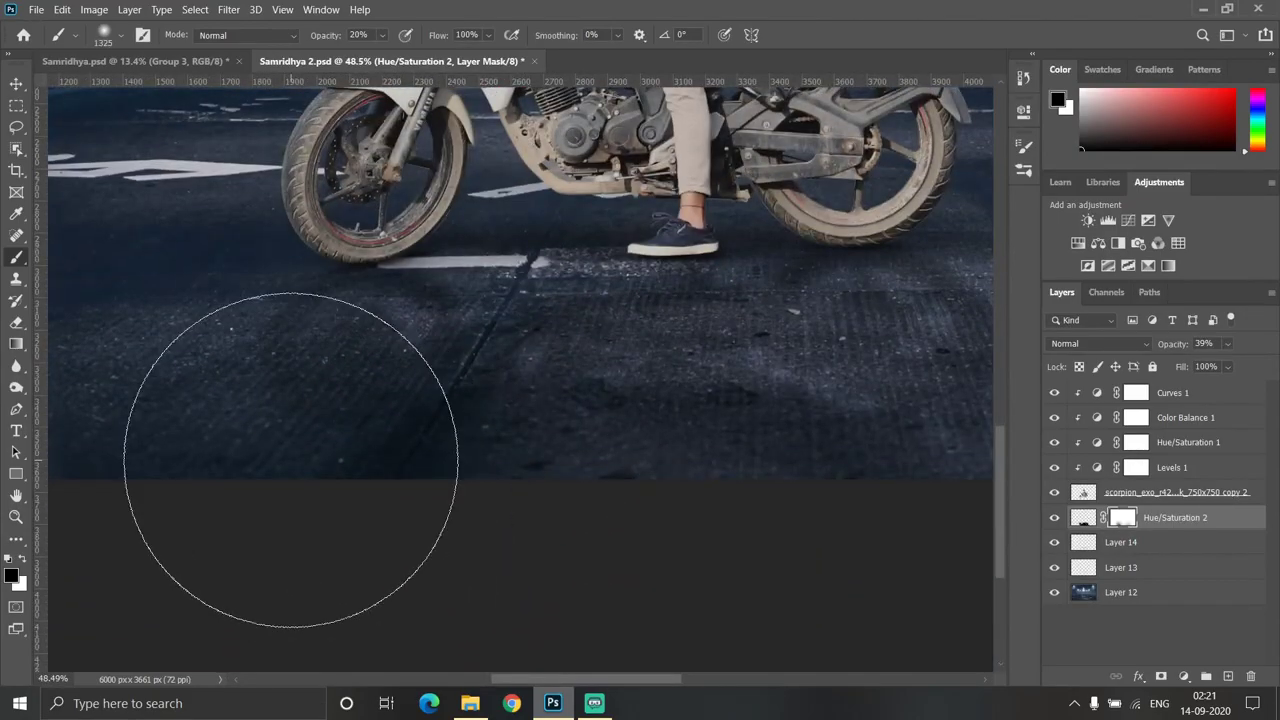
scroll(305, 487, "down", 1)
scroll(429, 500, "down", 1)
scroll(523, 449, "up", 1)
scroll(671, 571, "down", 1)
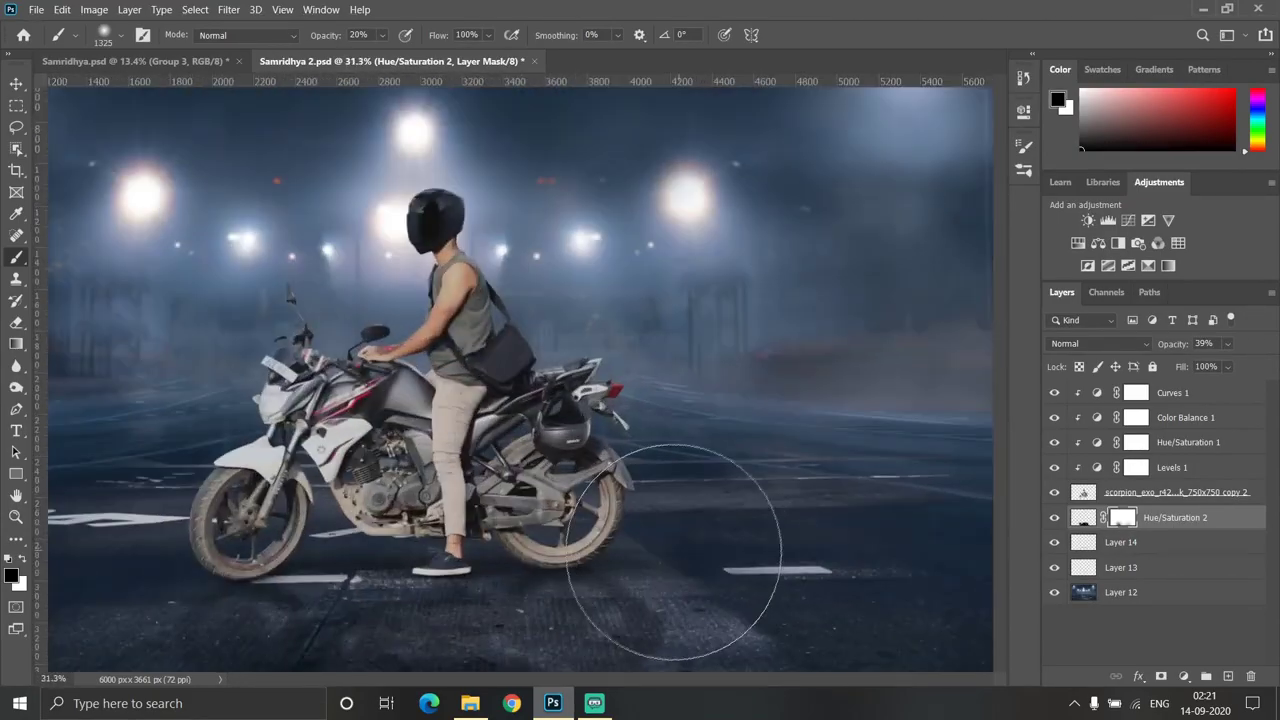
scroll(717, 555, "up", 1)
scroll(690, 540, "down", 2)
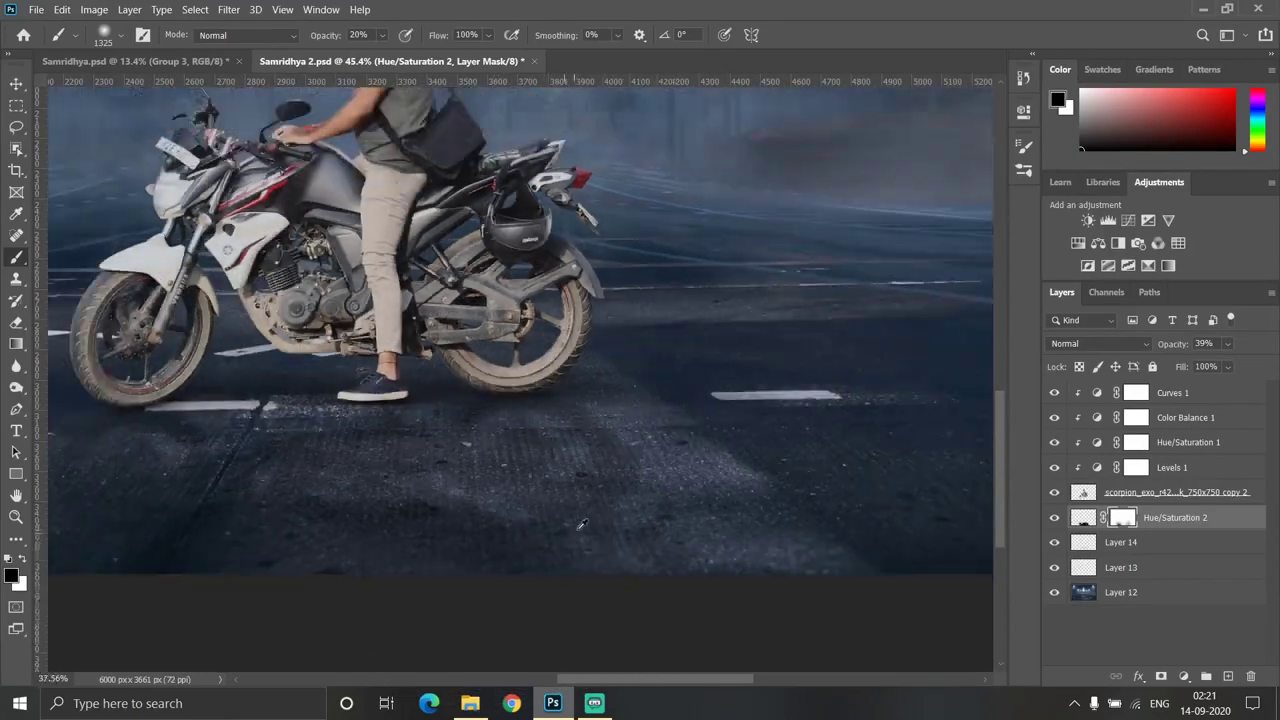
scroll(590, 512, "down", 3)
scroll(590, 512, "up", 1)
scroll(560, 500, "up", 1)
scroll(430, 480, "up", 2)
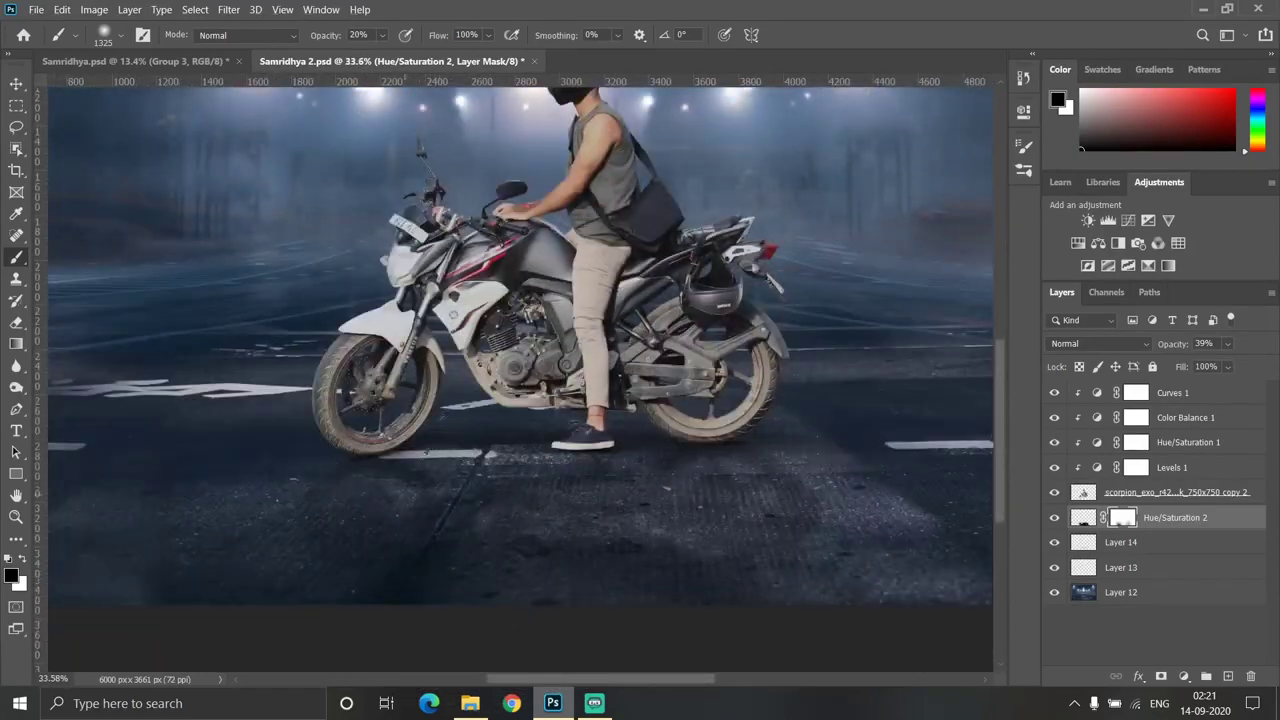
scroll(431, 445, "down", 1)
scroll(486, 457, "down", 2)
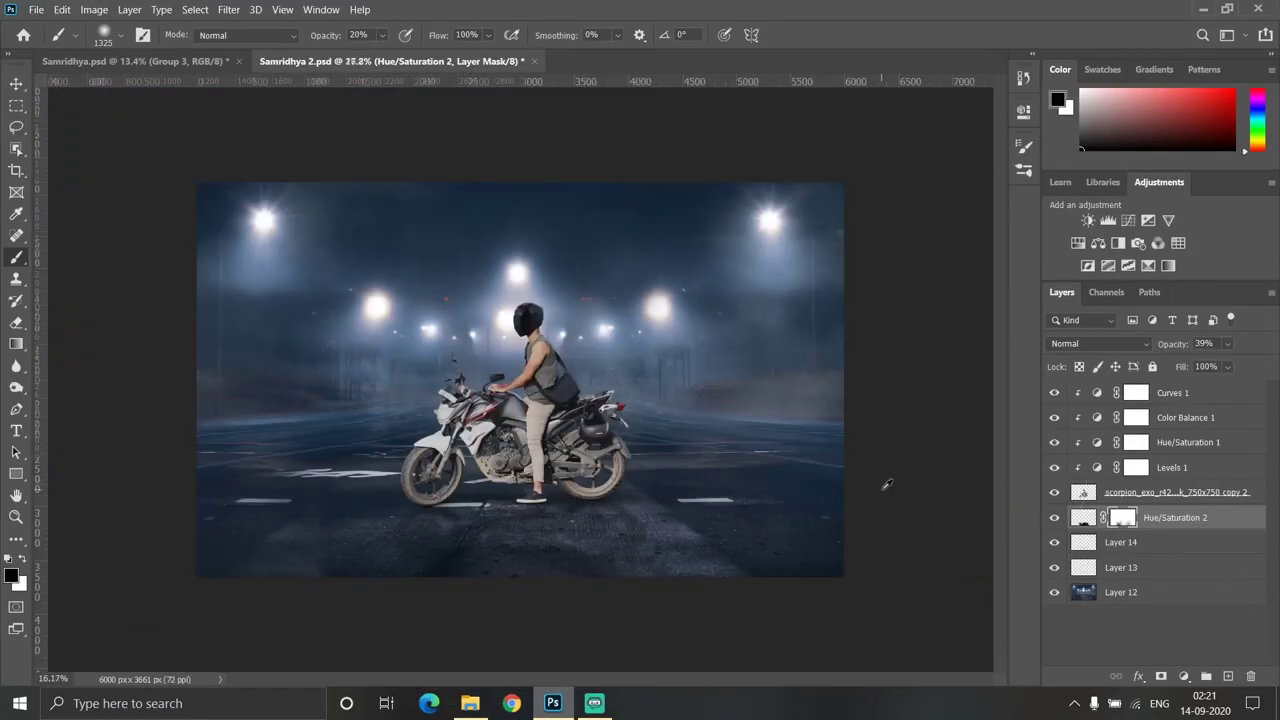
Show the Hue/Saturation 2 shadow layer again to compare, then select the motorcycle cut-out layer
left_click(1054, 517)
scroll(673, 528, "up", 1)
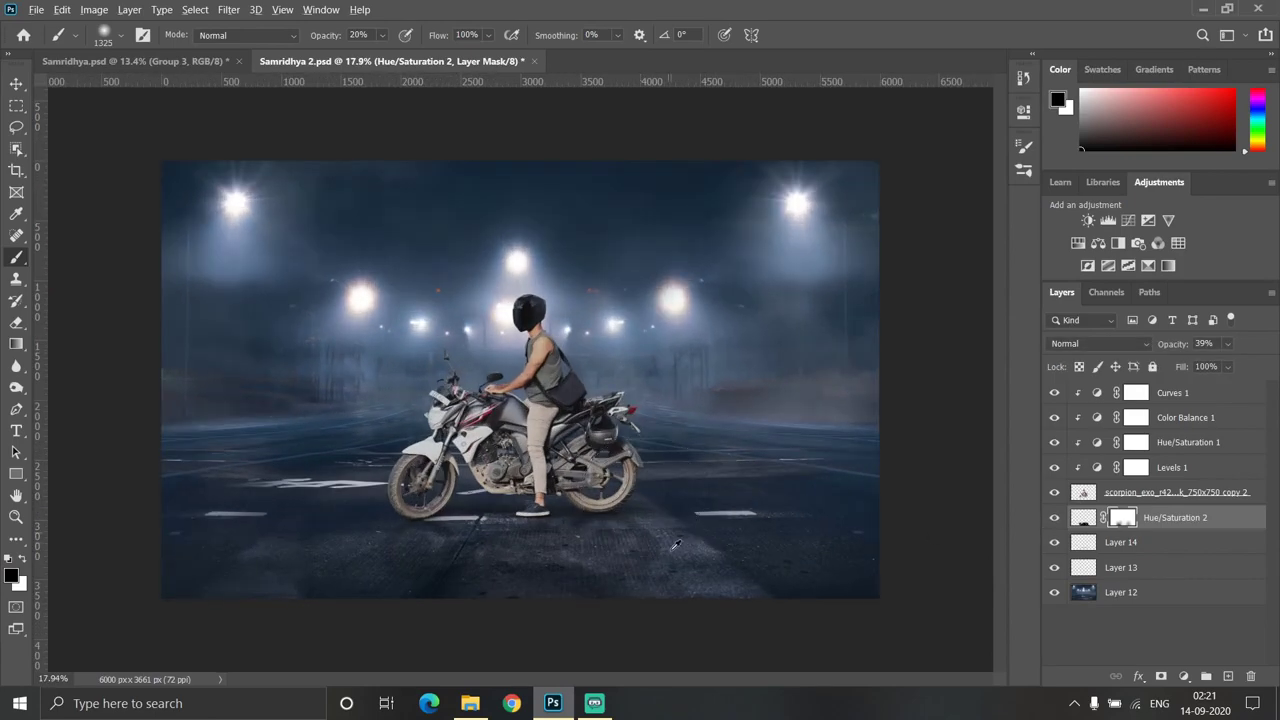
scroll(673, 528, "up", 3)
scroll(600, 525, "down", 3)
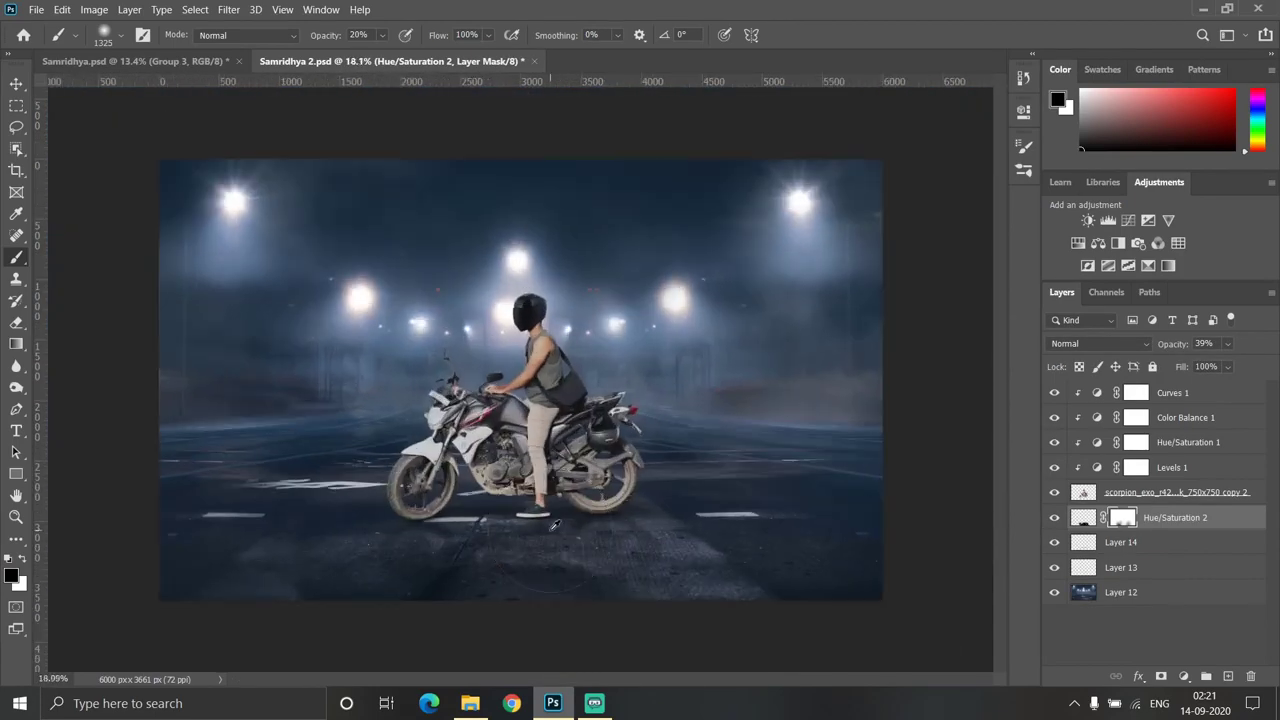
scroll(555, 525, "up", 1)
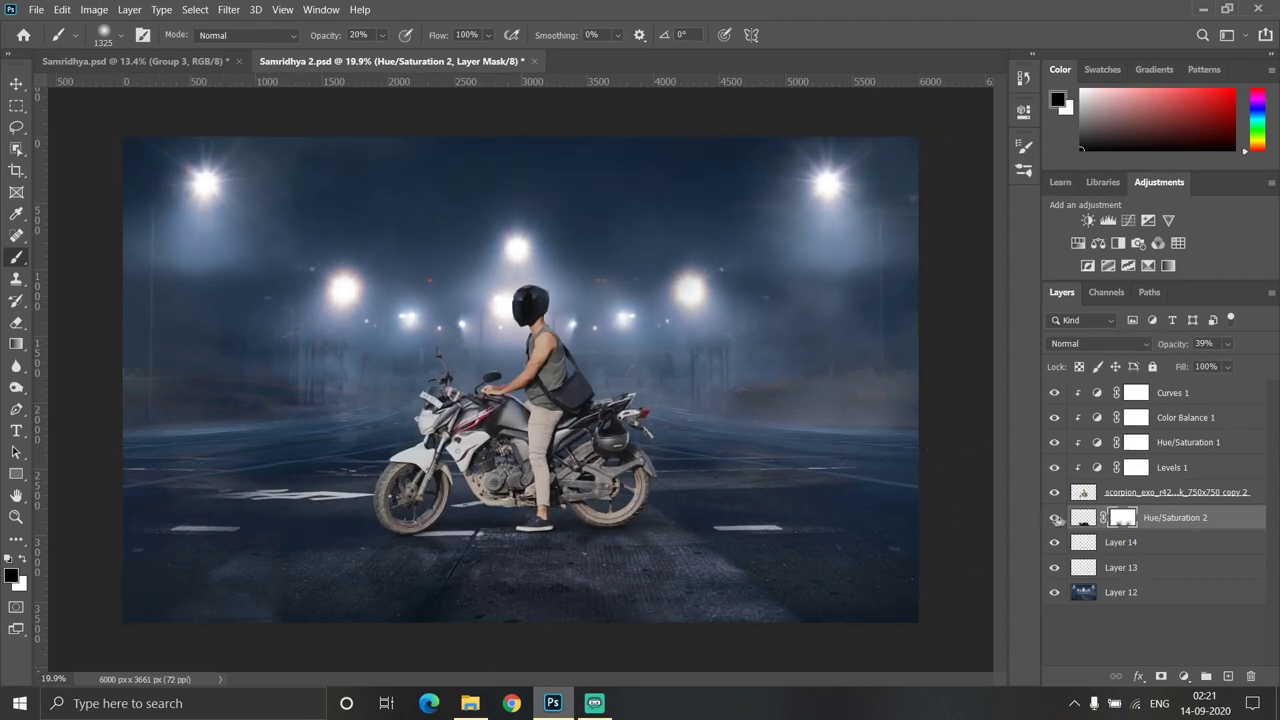
left_click(1103, 492)
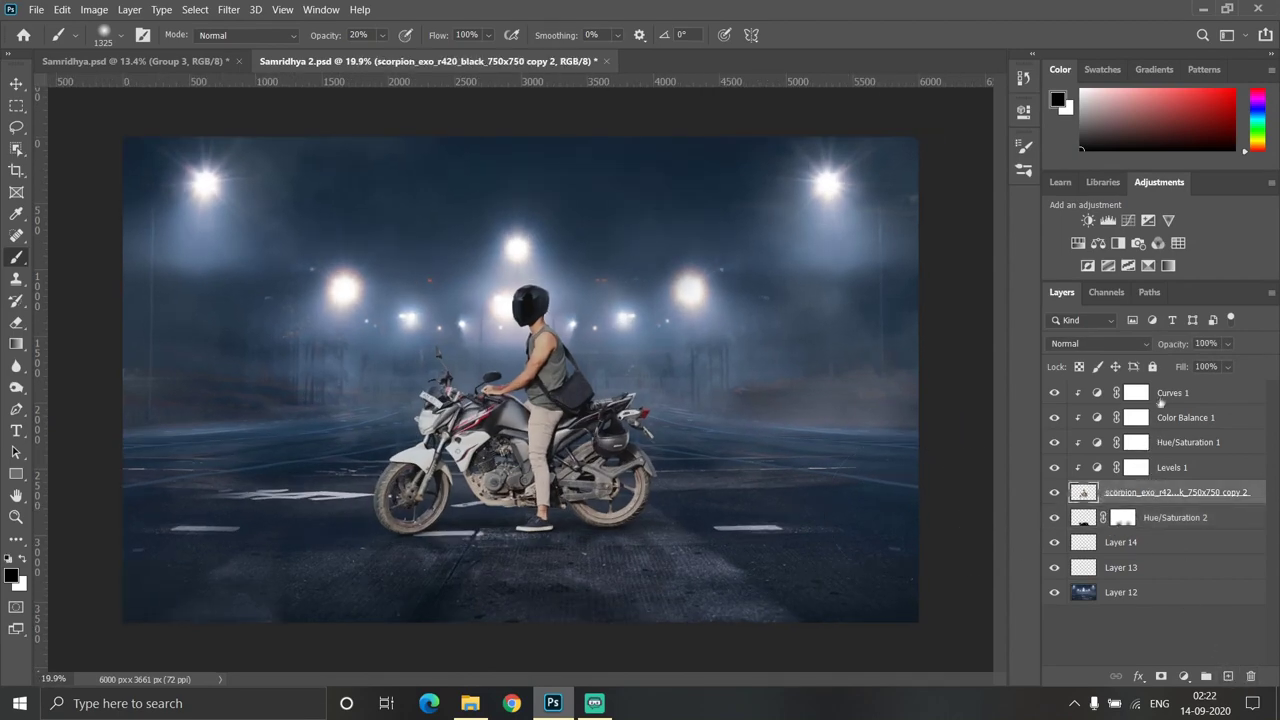
Add a new layer clipped to the motorcycle cut-out layer
left_click(1160, 403, "shift")
left_click(1173, 400)
left_click(1160, 492)
left_click(1226, 676)
Set the black brush to 65% opacity and about 168 px
scroll(489, 443, "up", 1)
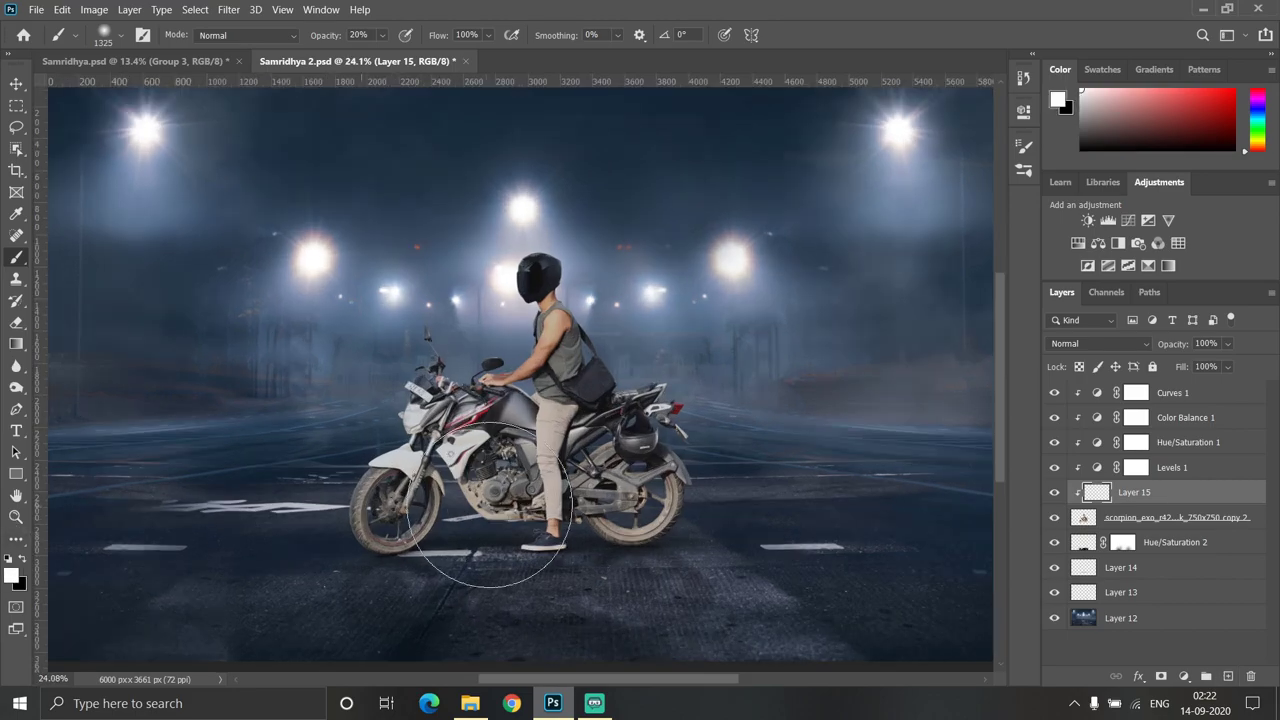
scroll(600, 590, "up", 1)
scroll(600, 590, "up", 1)
scroll(600, 590, "up", 1)
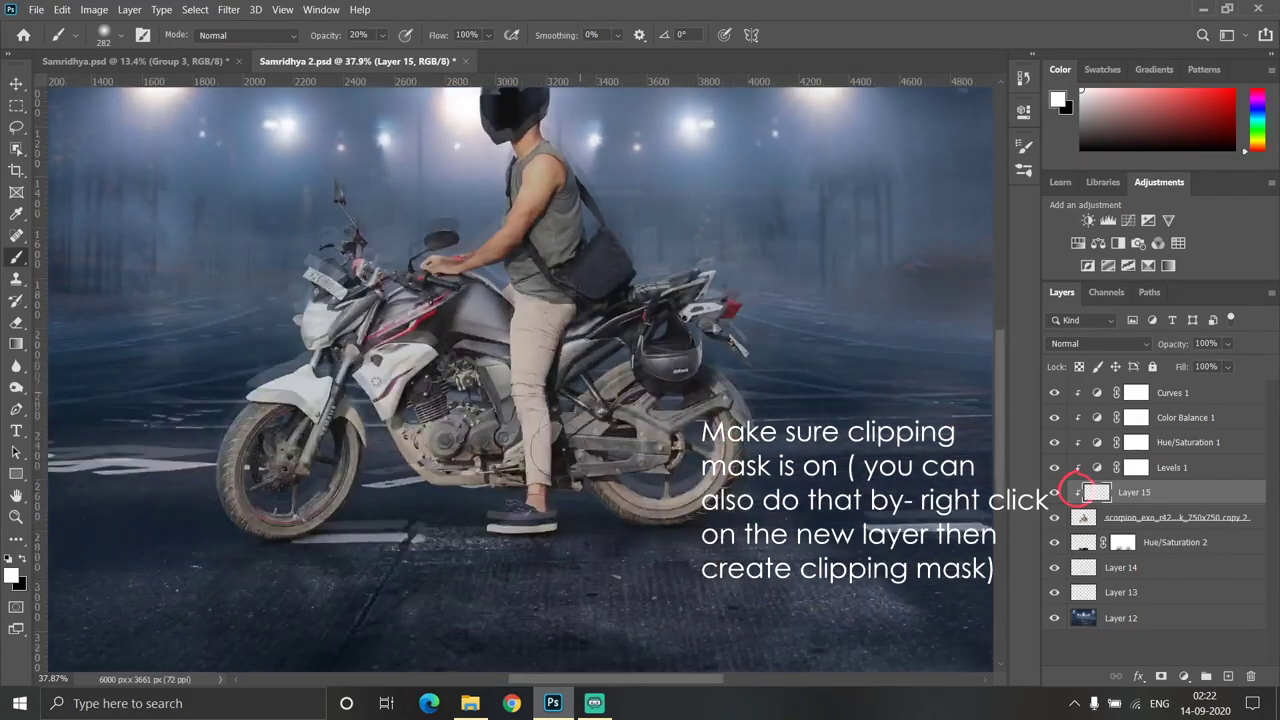
scroll(500, 470, "up", 1)
scroll(357, 543, "up", 1)
scroll(522, 480, "up", 1)
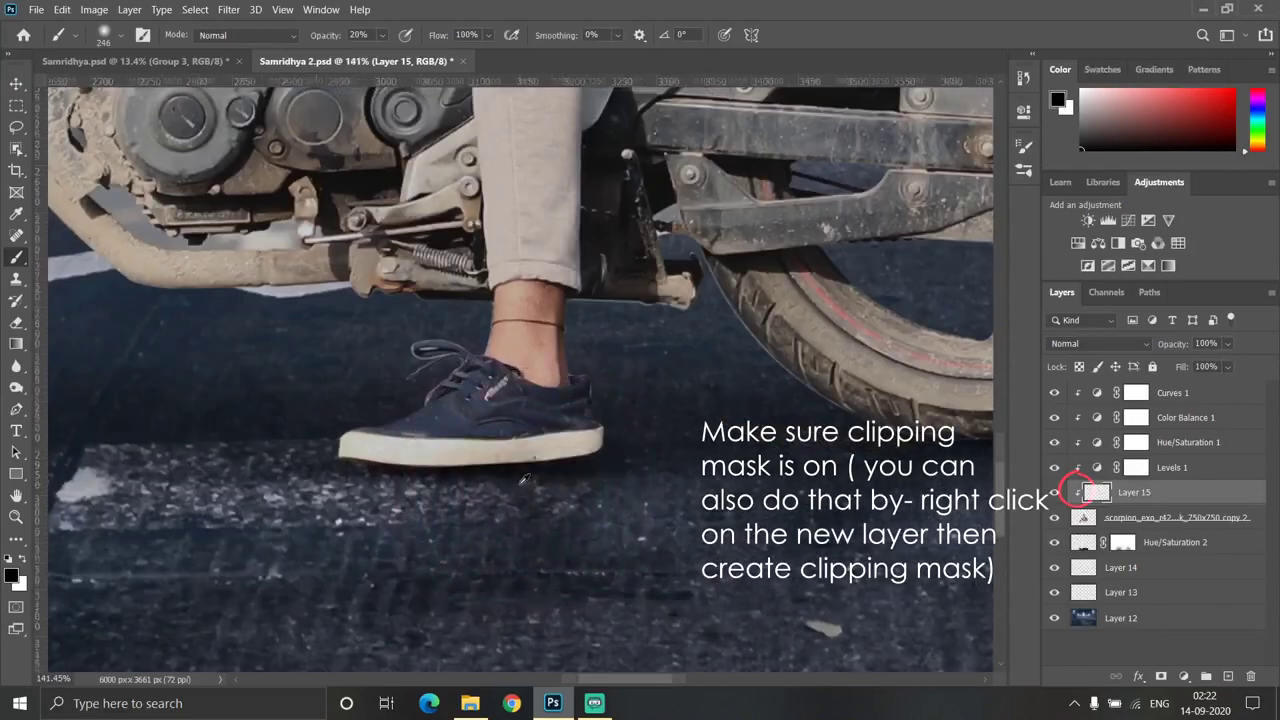
scroll(522, 480, "up", 2)
left_click(357, 35)
type("65")
key("Return")
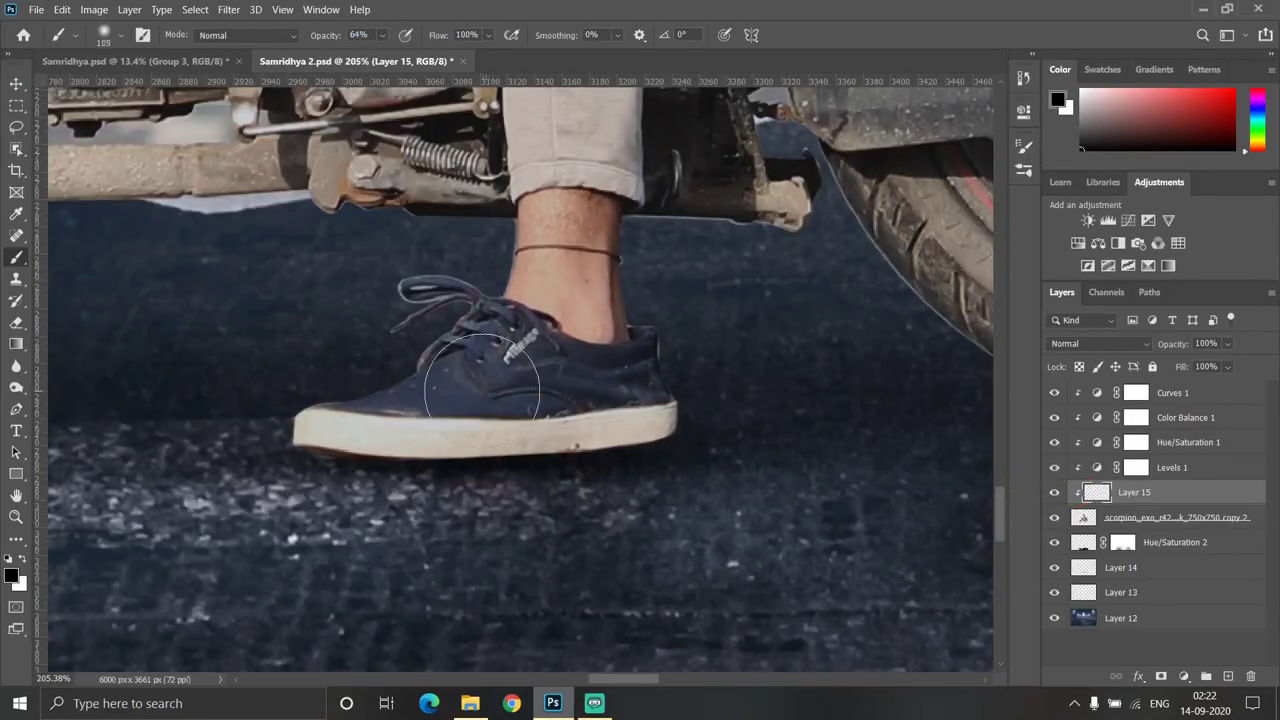
scroll(482, 388, "up", 1)
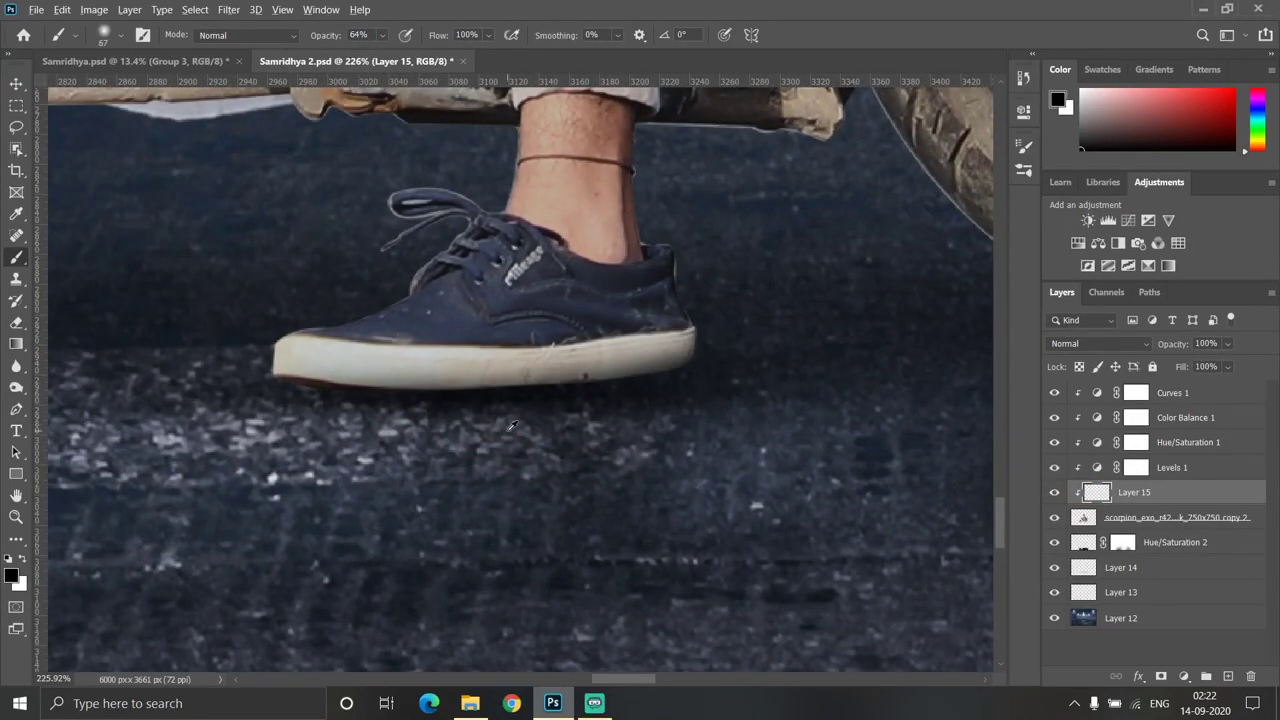
key("bracketright")
key("bracketright")
key("bracketright")
left_click_drag(586, 443, 650, 443)
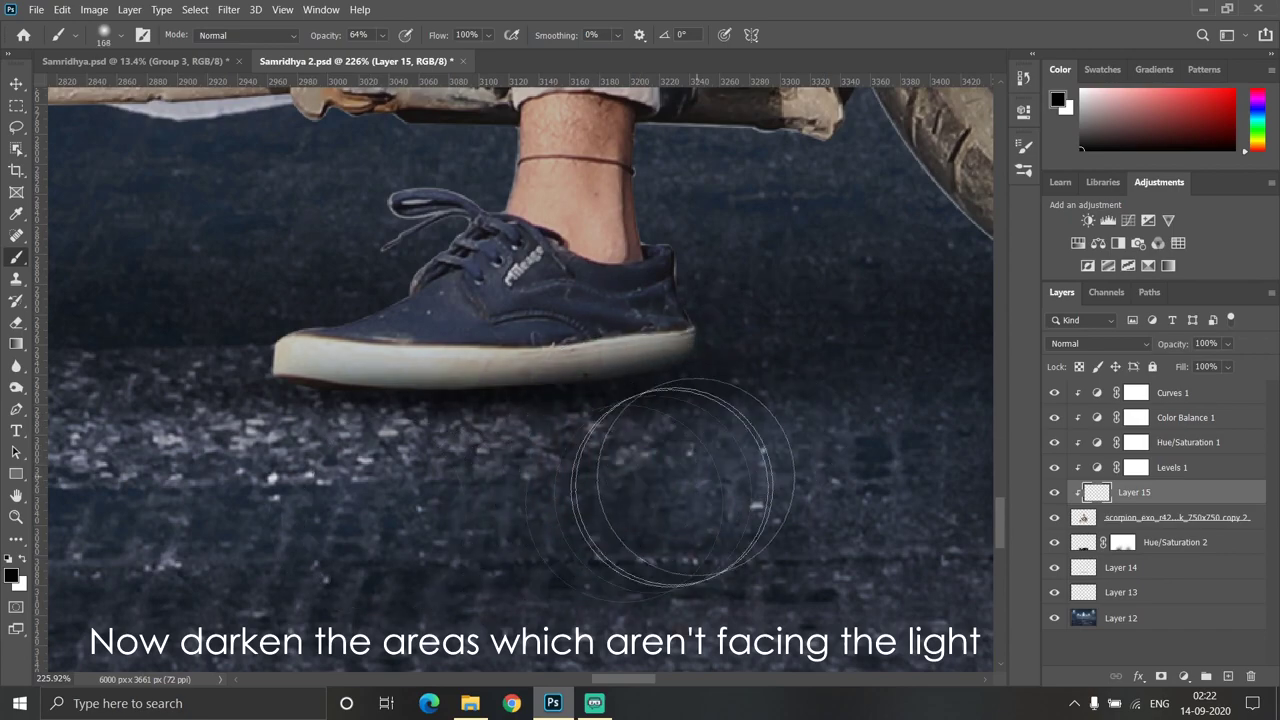
Paint soft black shadows where the motorcycle's tyres meet the road
scroll(651, 491, "down", 10)
scroll(700, 440, "up", 3)
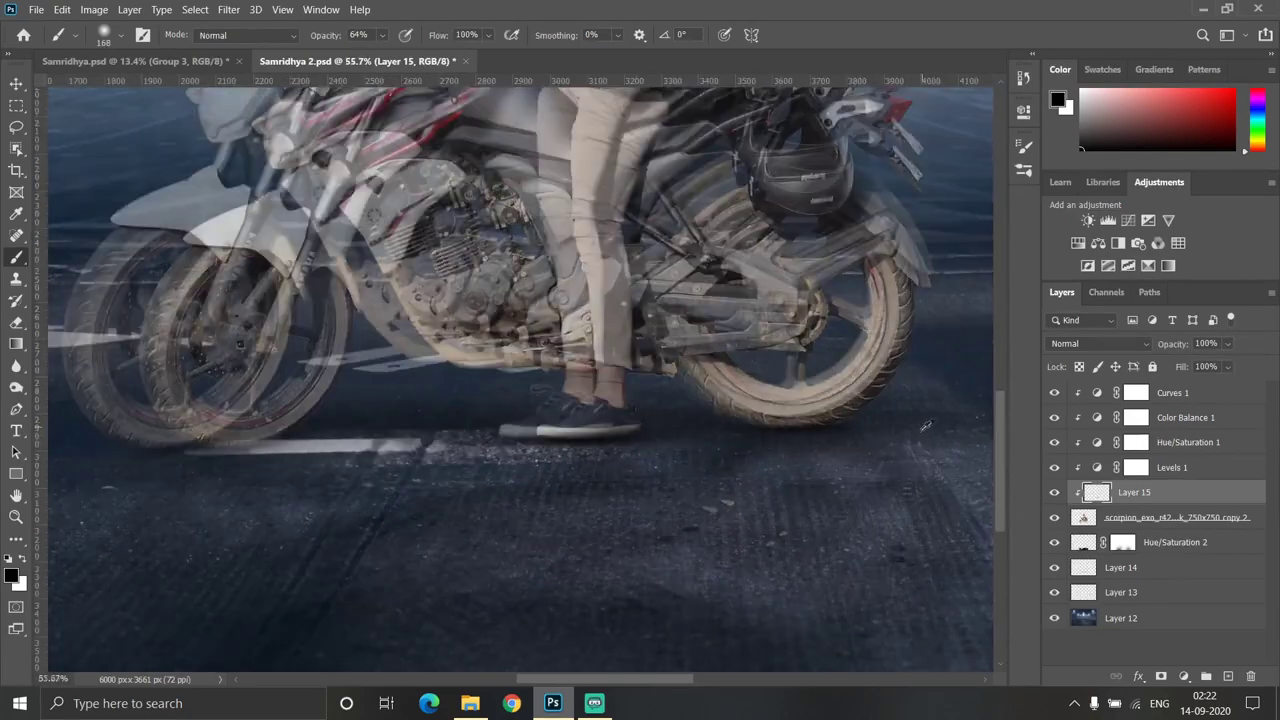
scroll(680, 450, "up", 3)
scroll(640, 465, "up", 2)
scroll(596, 478, "up", 2)
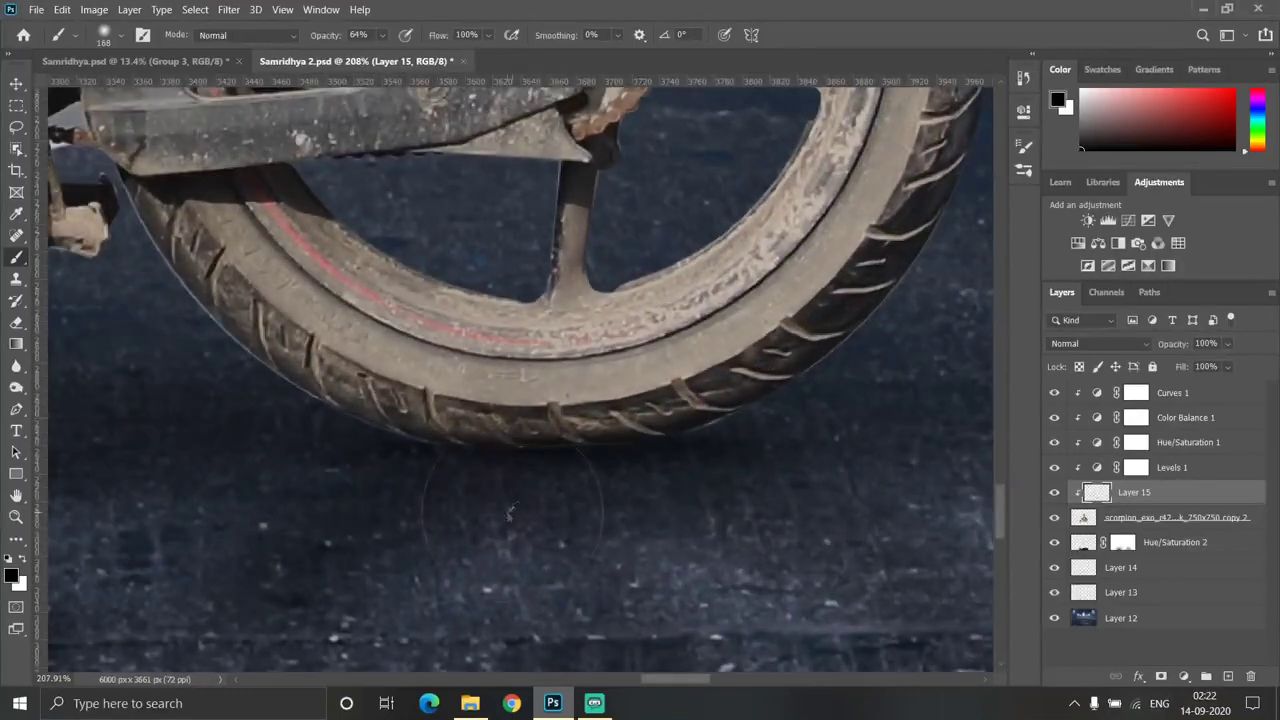
scroll(590, 527, "down", 1)
scroll(470, 515, "down", 1)
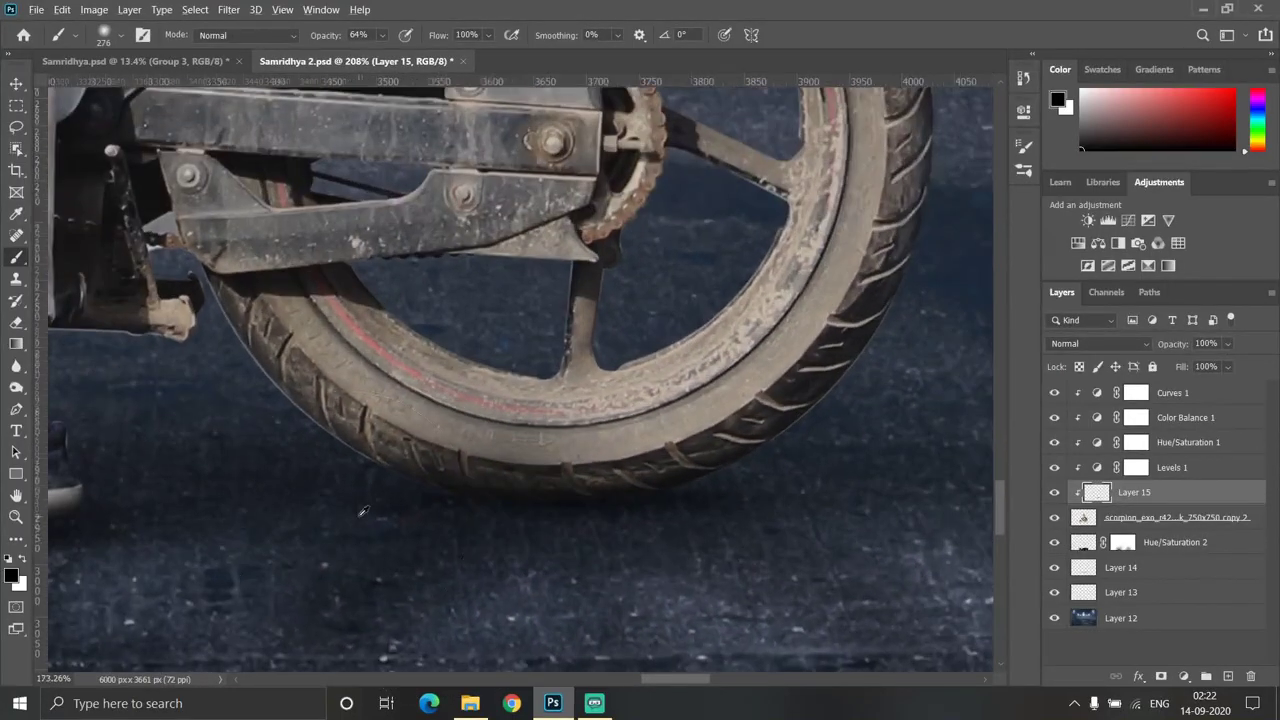
scroll(300, 490, "up", 1)
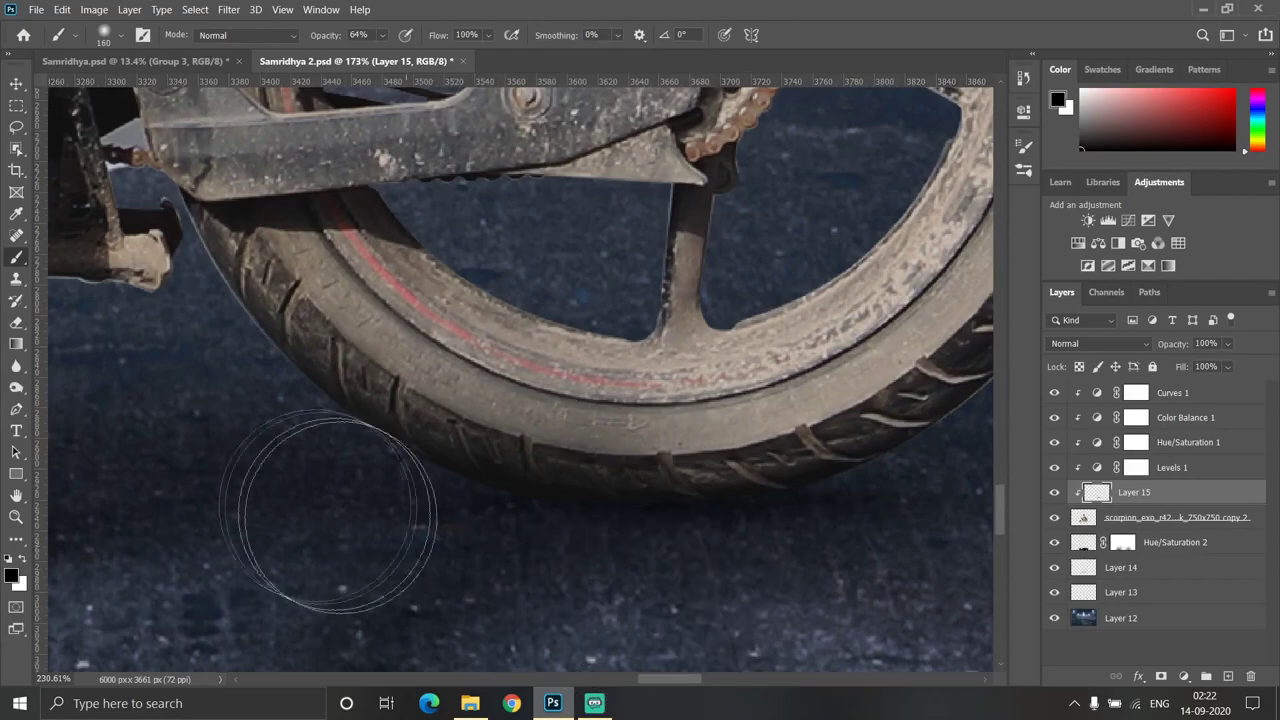
scroll(400, 540, "down", 2)
scroll(480, 535, "up", 1)
scroll(550, 532, "up", 1)
scroll(610, 530, "up", 1)
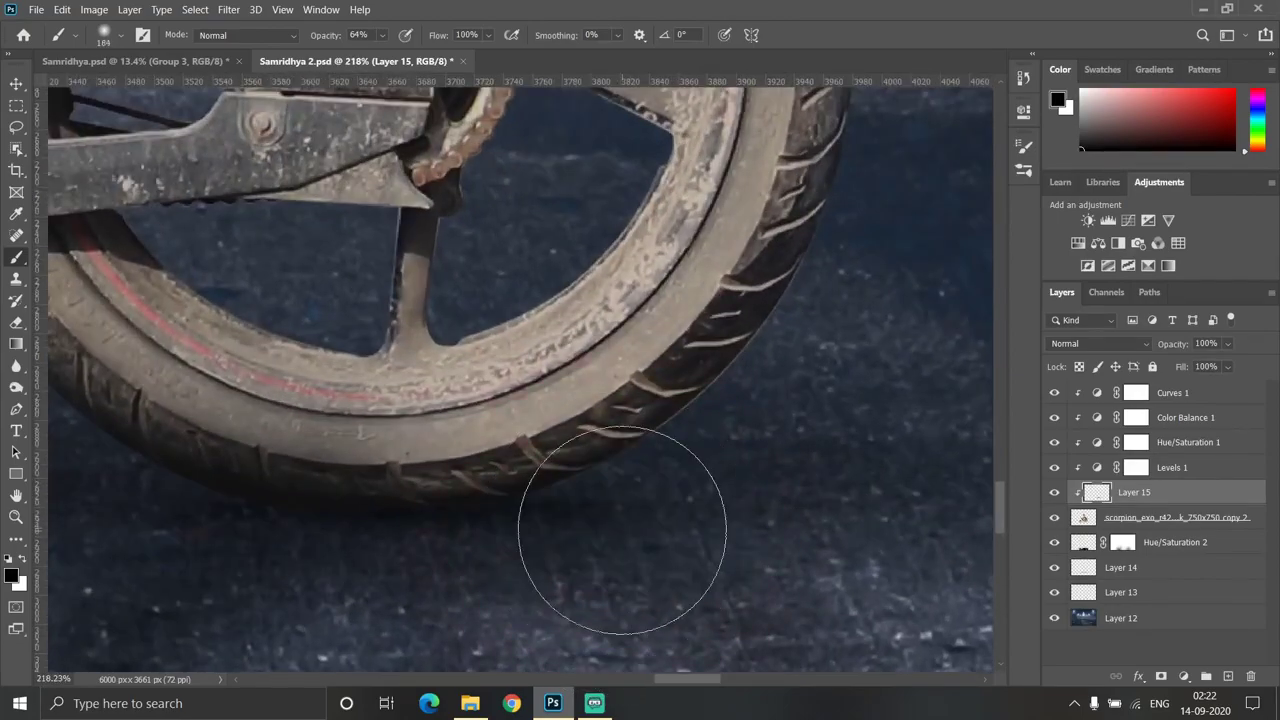
scroll(622, 530, "down", 1)
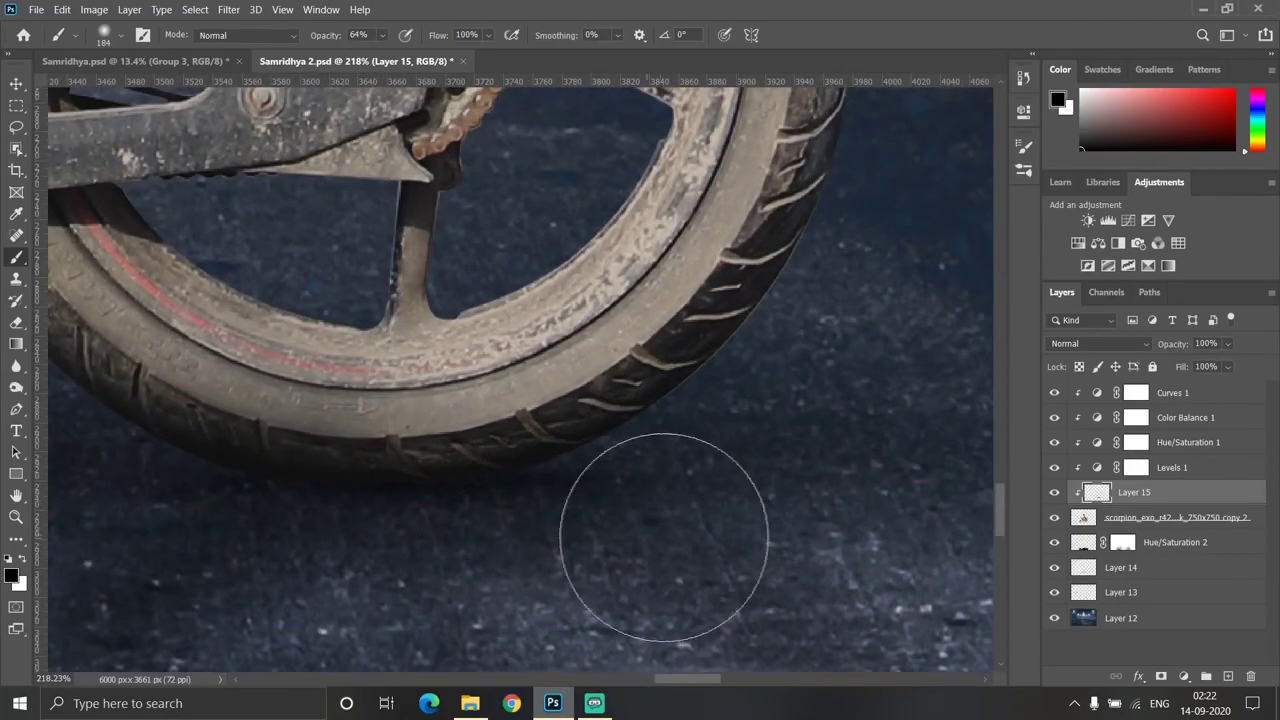
scroll(600, 535, "down", 2)
scroll(450, 533, "up", 1)
scroll(360, 530, "up", 1)
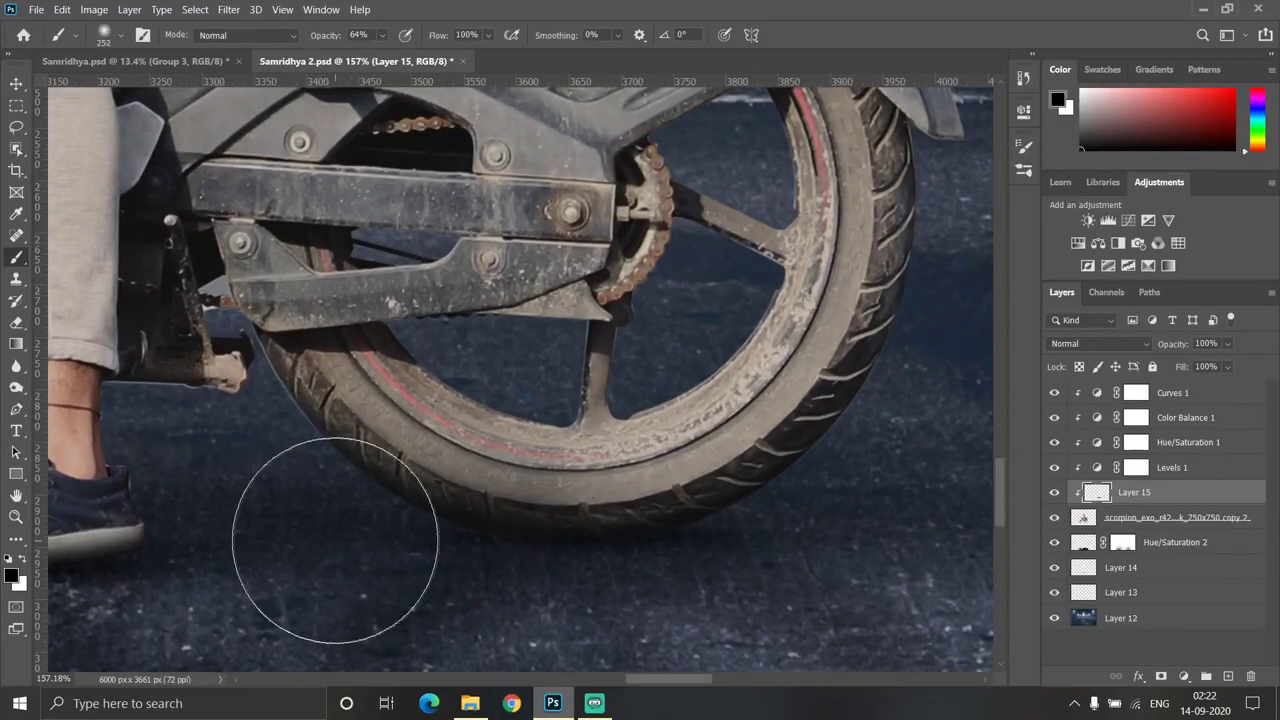
scroll(335, 503, "down", 2)
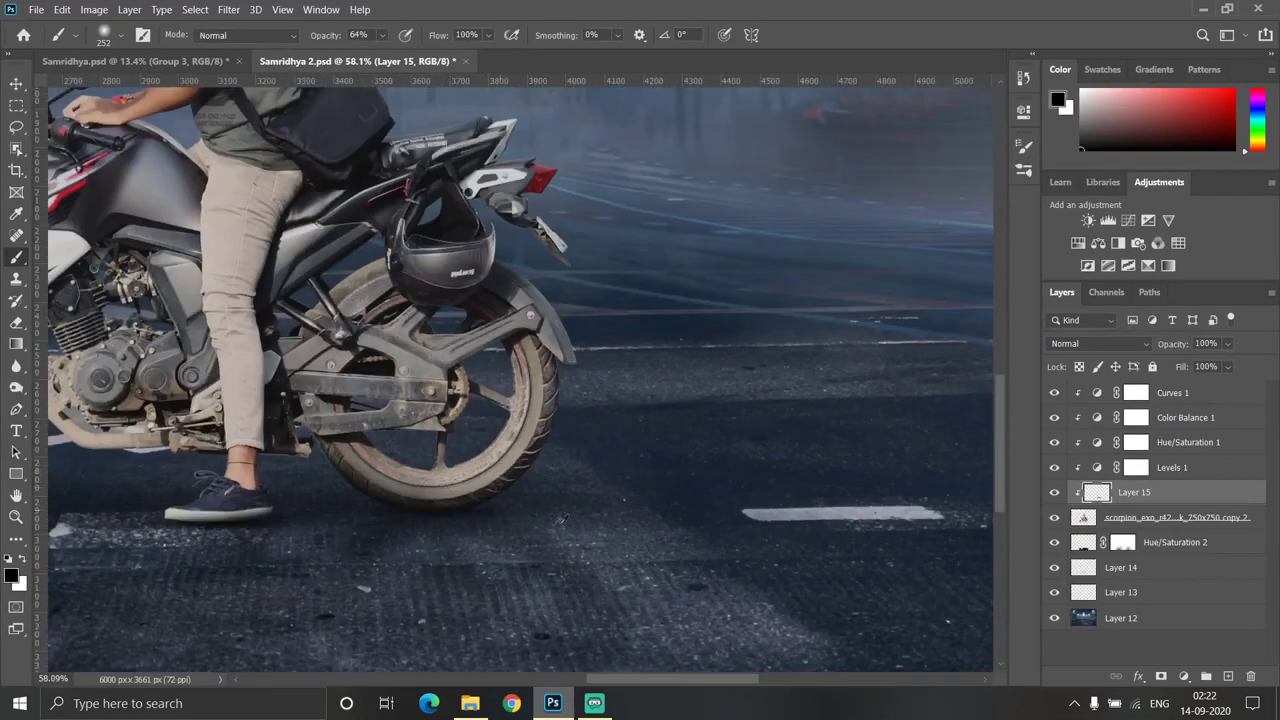
scroll(519, 505, "up", 1)
scroll(528, 528, "down", 3)
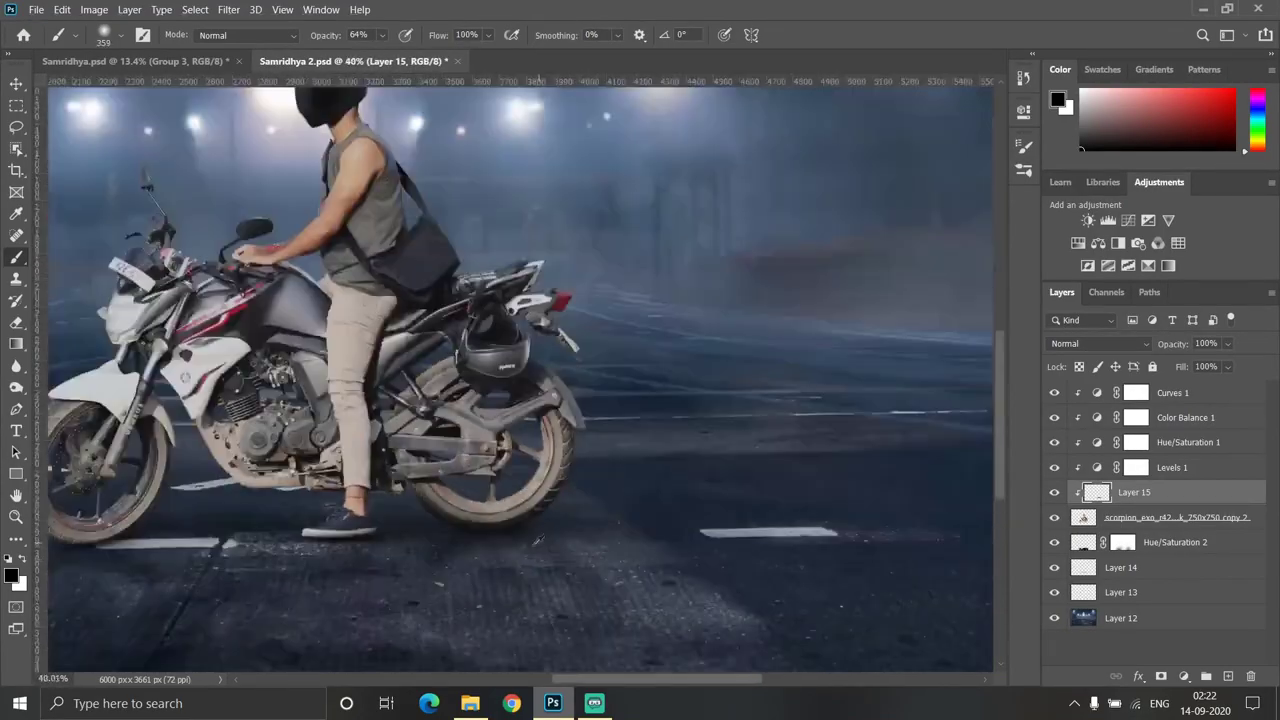
scroll(300, 430, "up", 2)
scroll(400, 545, "up", 3)
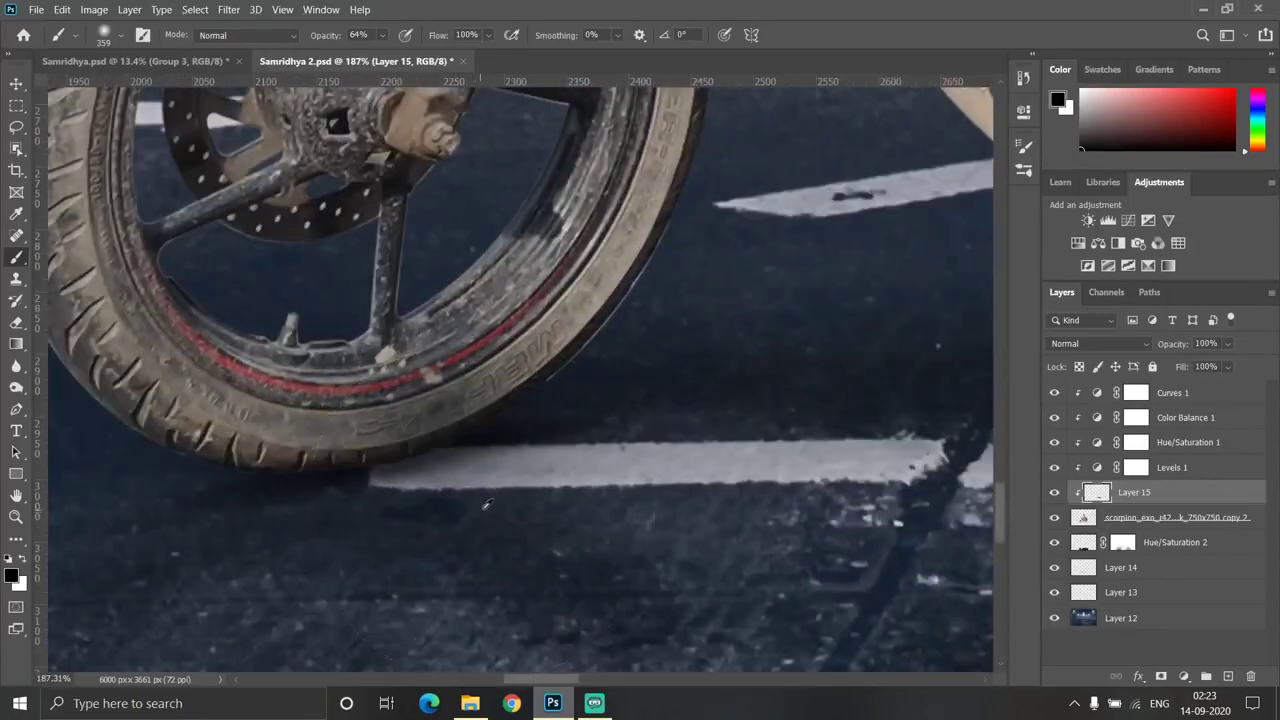
scroll(486, 529, "down", 1)
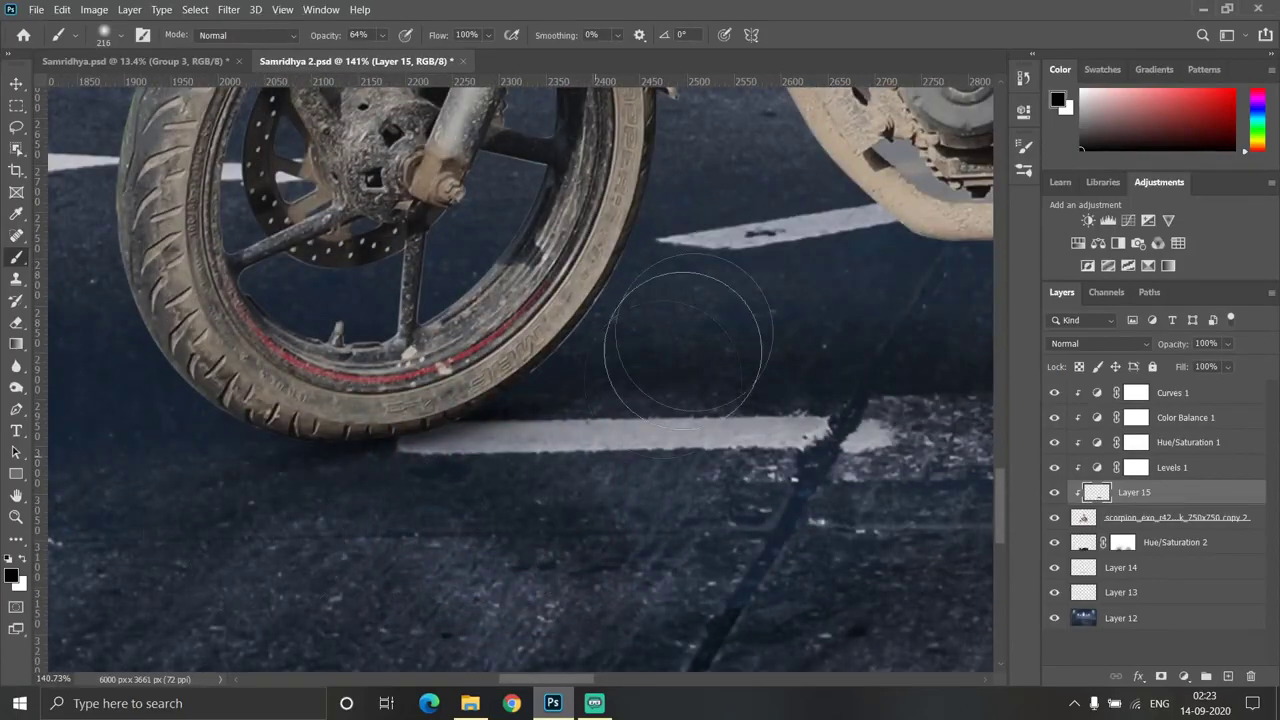
scroll(600, 460, "up", 2)
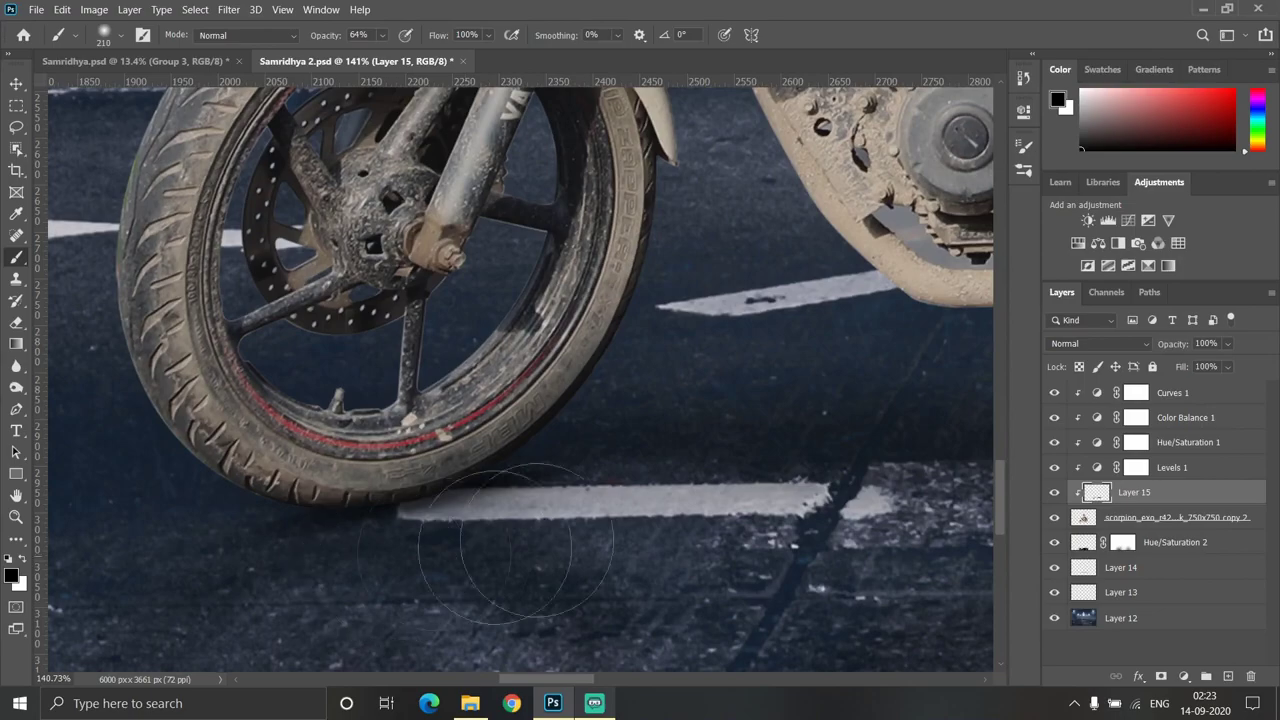
scroll(337, 553, "down", 1)
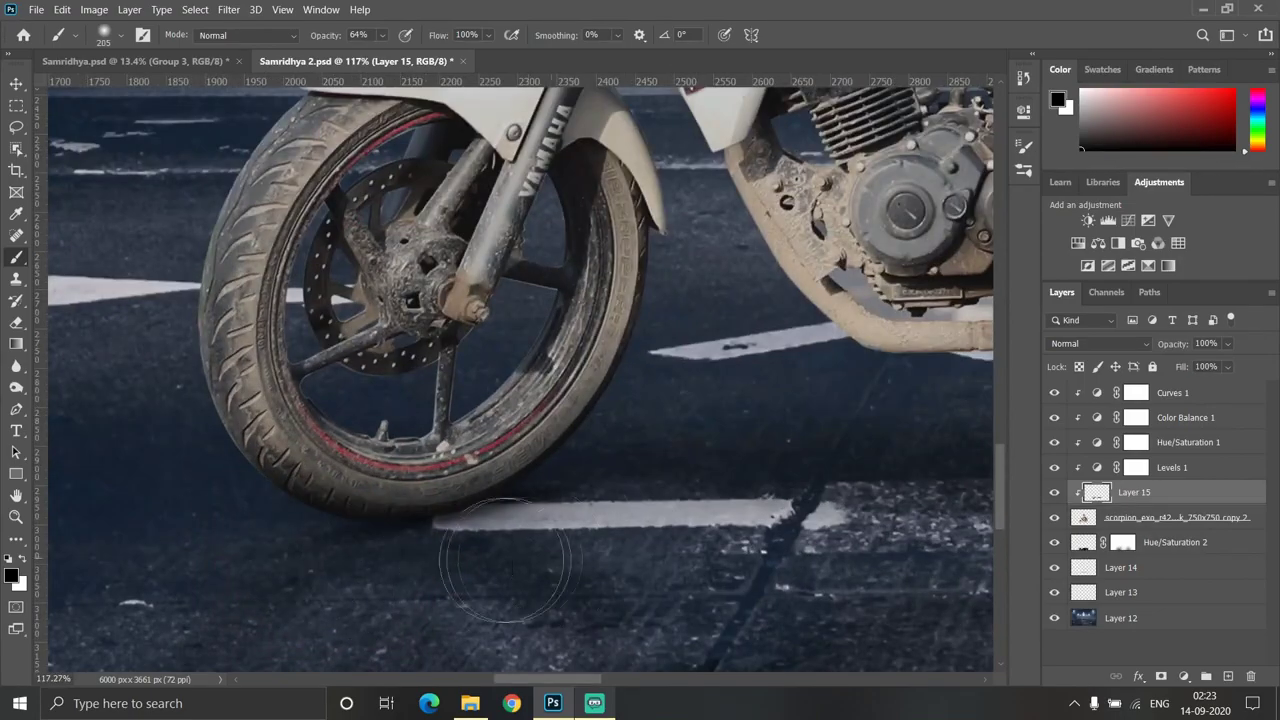
scroll(622, 535, "down", 2)
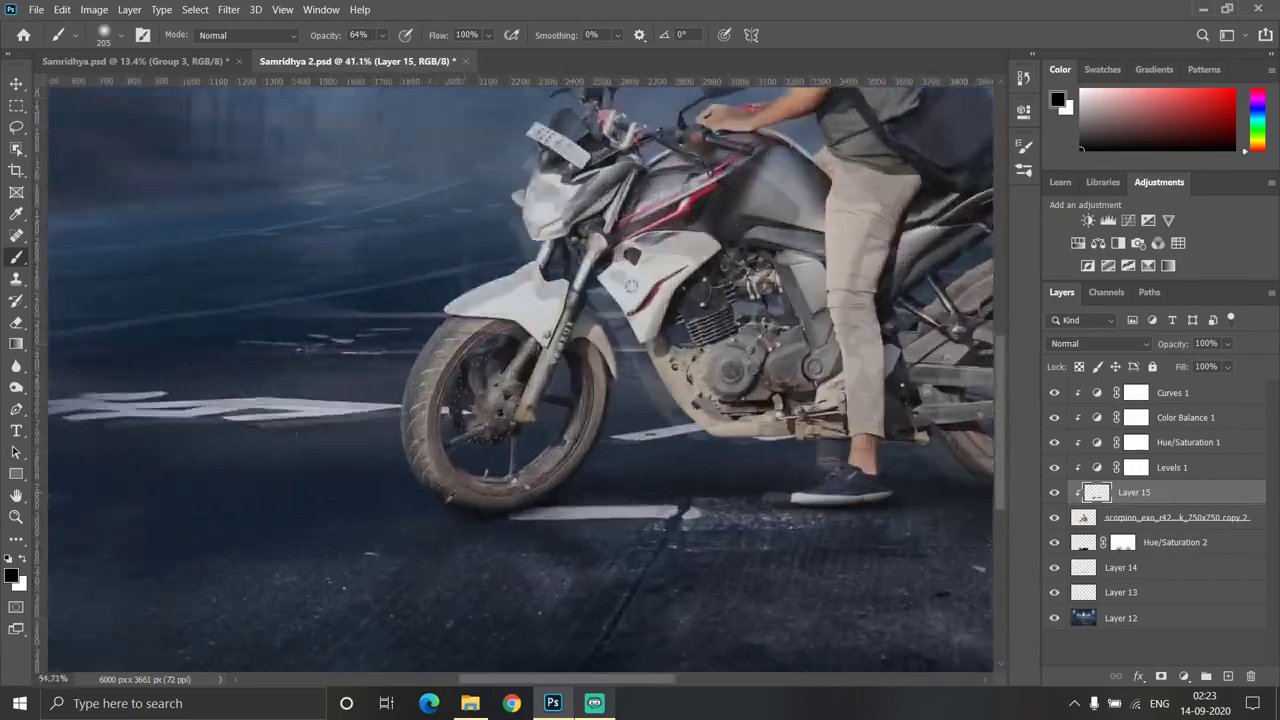
scroll(430, 545, "up", 2)
scroll(440, 540, "down", 2)
scroll(475, 590, "up", 3)
scroll(475, 590, "up", 3)
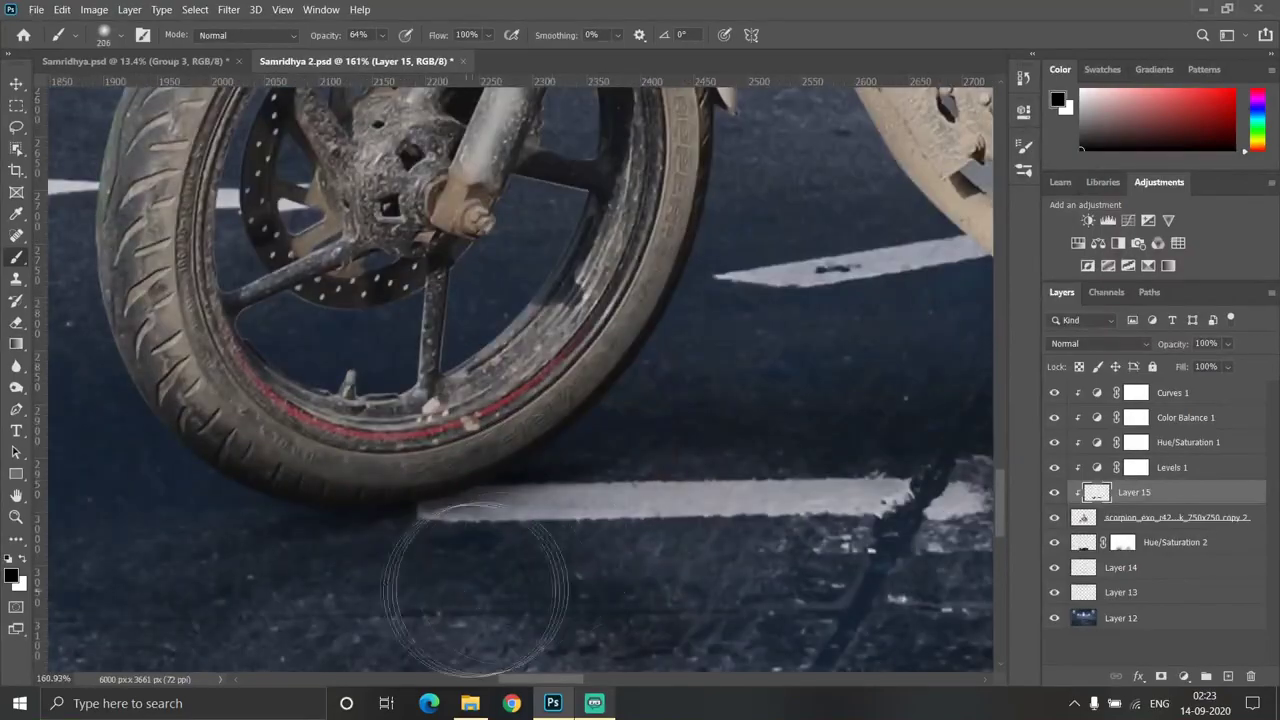
scroll(430, 590, "down", 3)
scroll(460, 560, "down", 2)
scroll(500, 540, "up", 1)
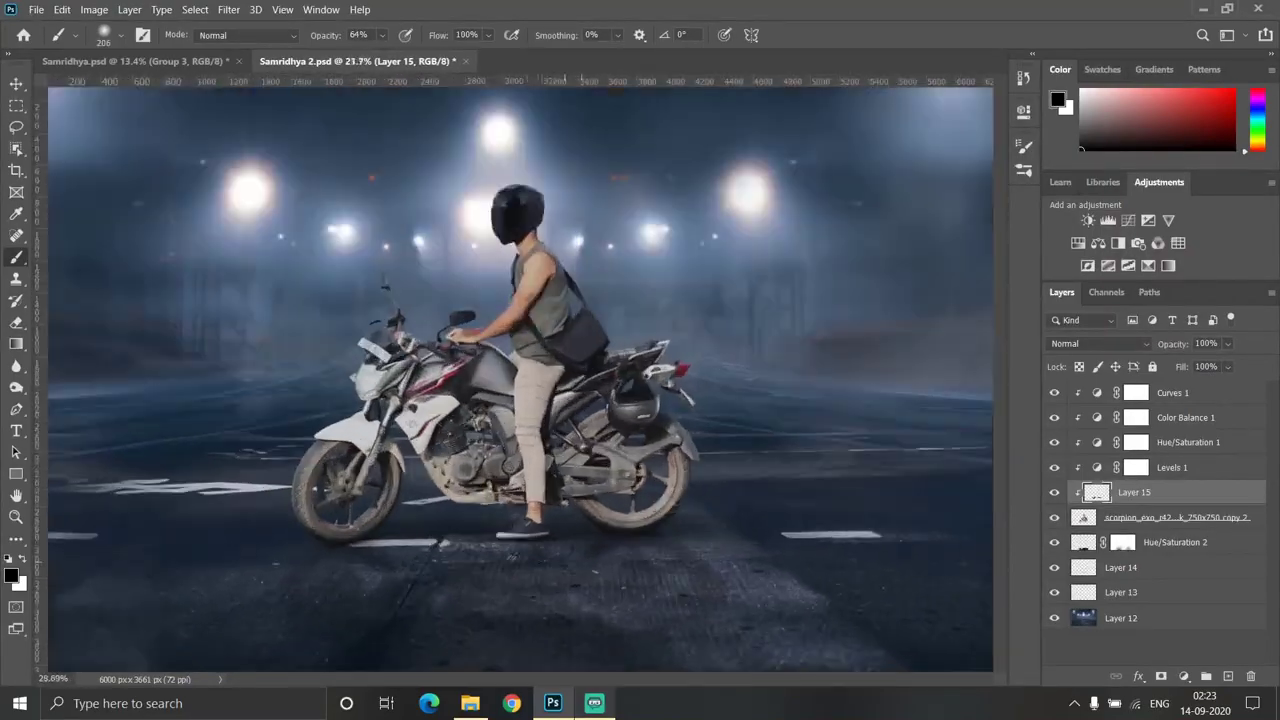
scroll(522, 530, "up", 4)
Resize the brush to about 127 px and darken the road under the rider's shoe
left_click_drag(522, 530, 486, 543)
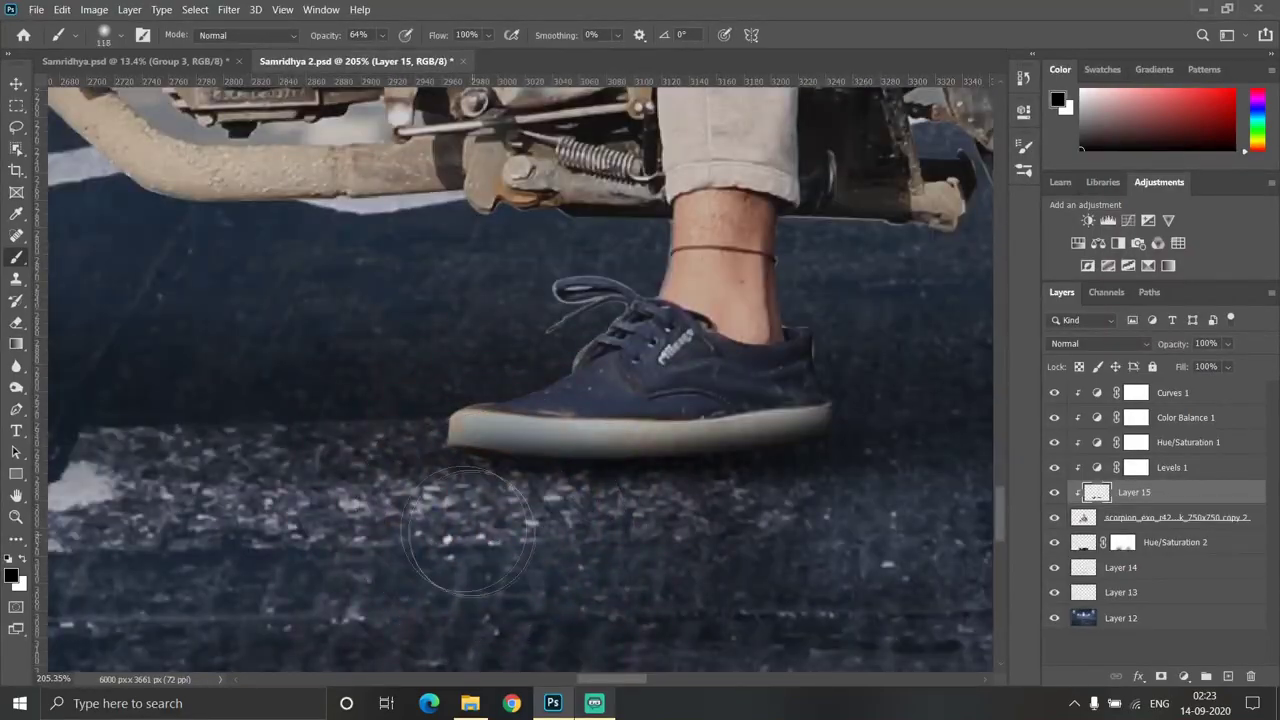
scroll(471, 543, "up", 2)
scroll(639, 516, "down", 5)
scroll(560, 470, "up", 3)
scroll(509, 423, "up", 2)
left_click_drag(509, 423, 472, 421)
scroll(472, 421, "up", 1)
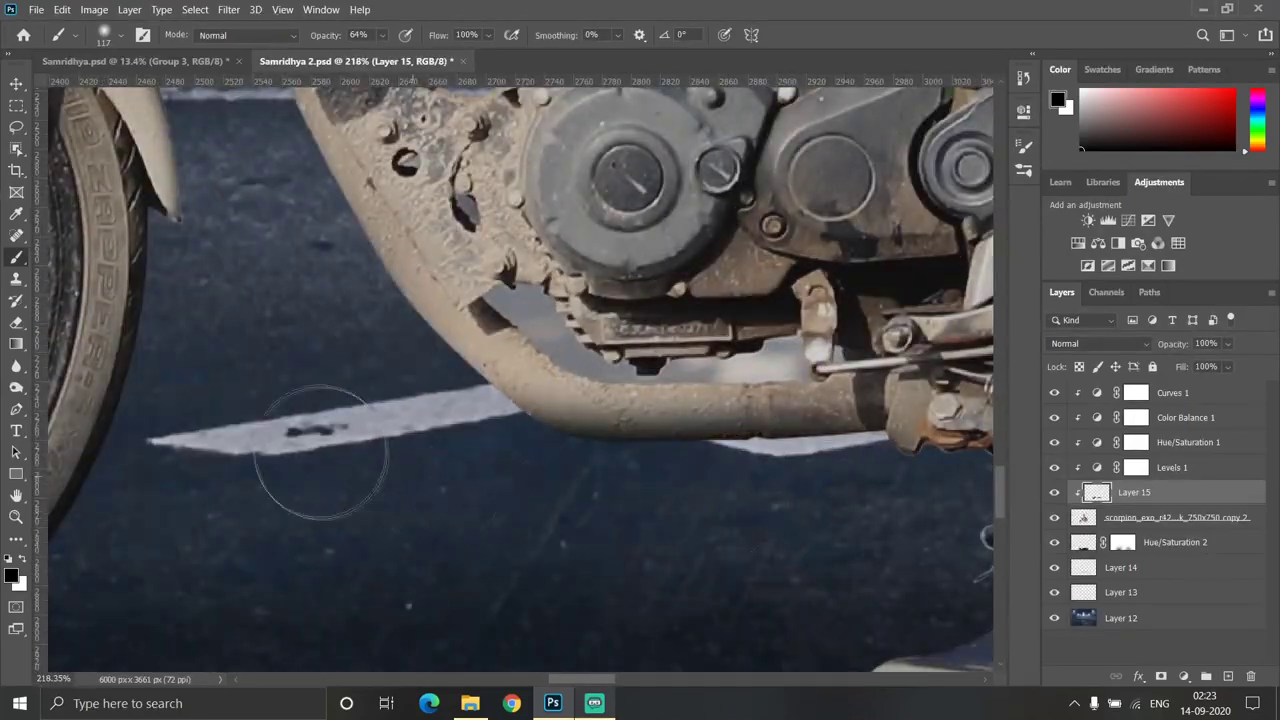
scroll(473, 436, "down", 4)
scroll(520, 380, "up", 2)
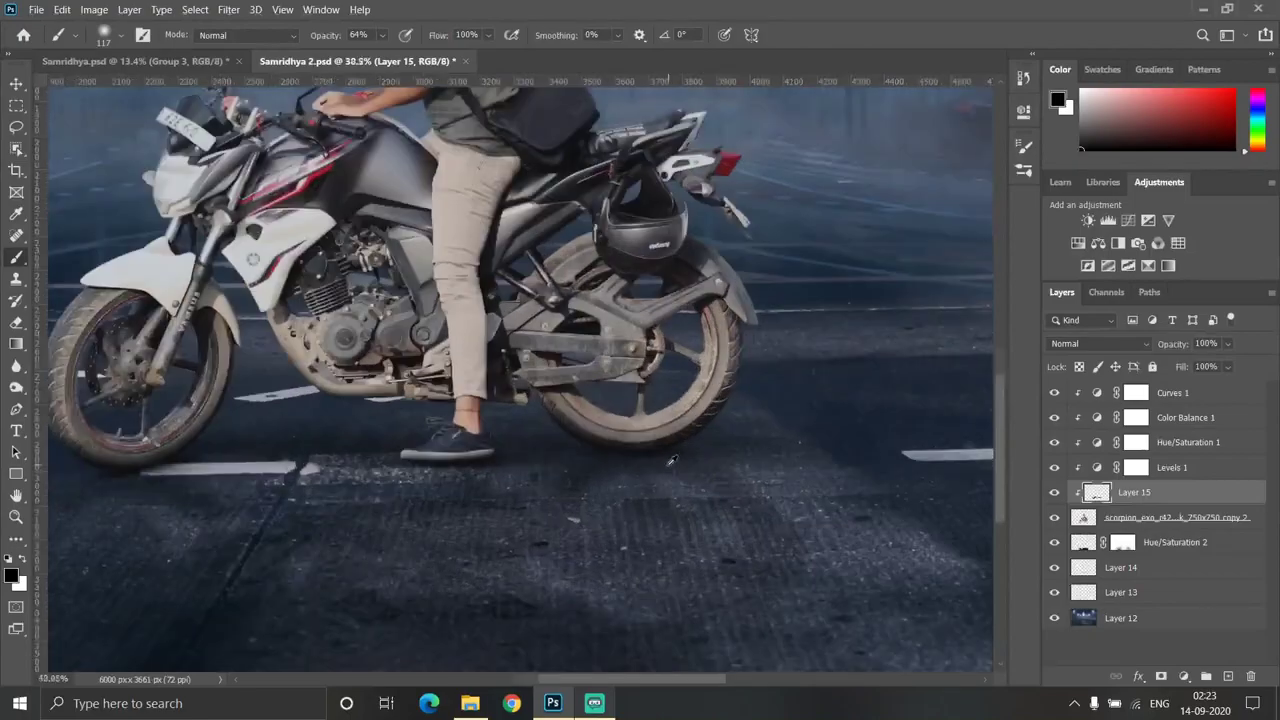
scroll(520, 380, "up", 1)
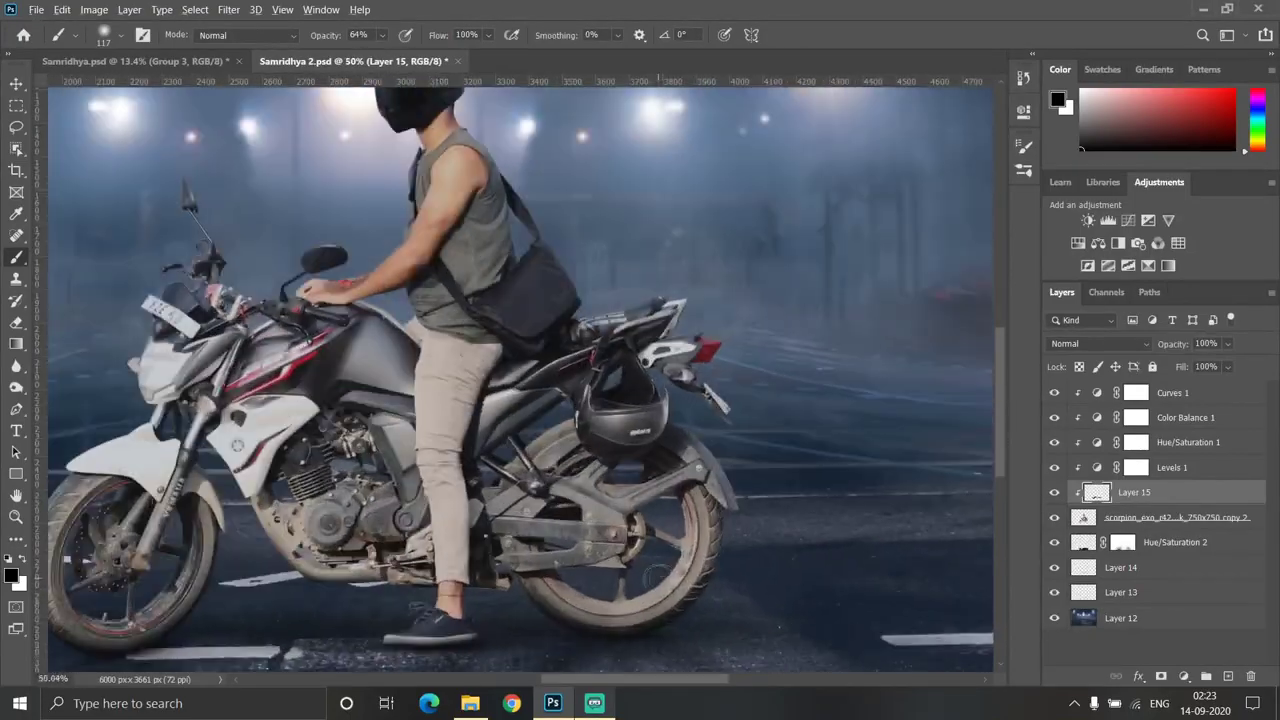
scroll(520, 380, "down", 3)
Add a new layer clipped above Layer 15 and set brush opacity to 11%
key("ctrl+shift+alt+n")
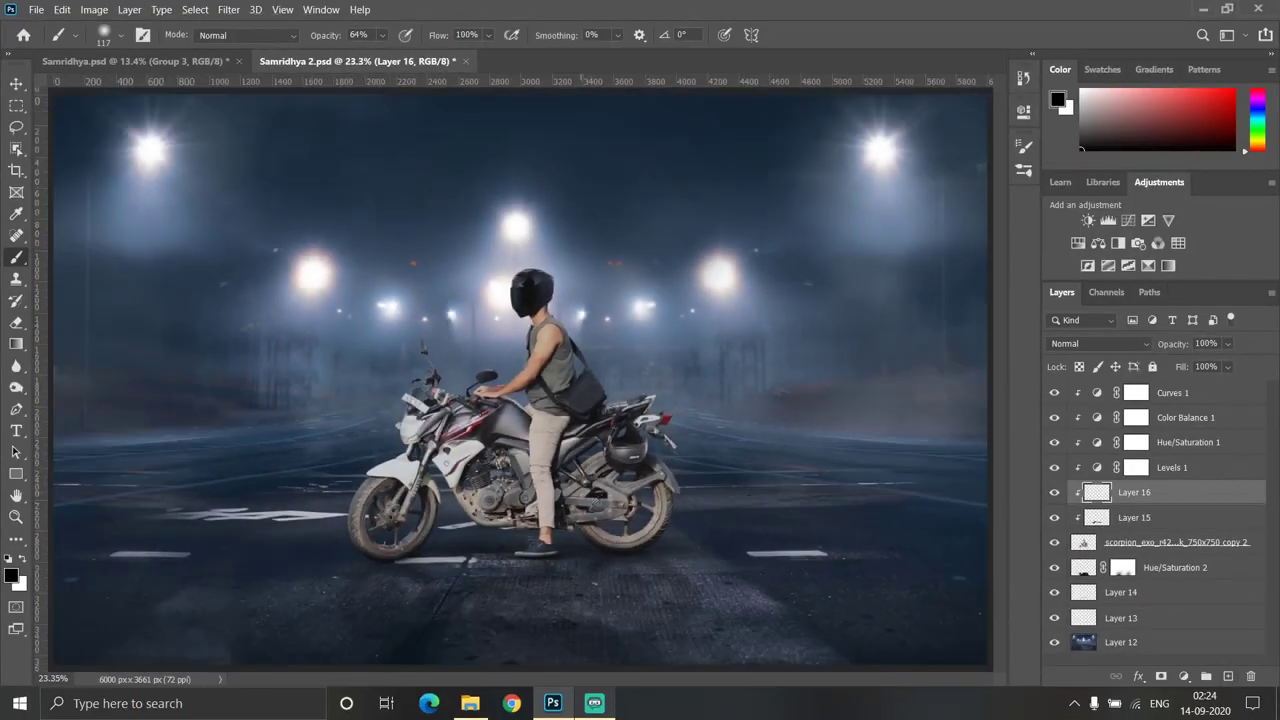
scroll(409, 179, "down", 1)
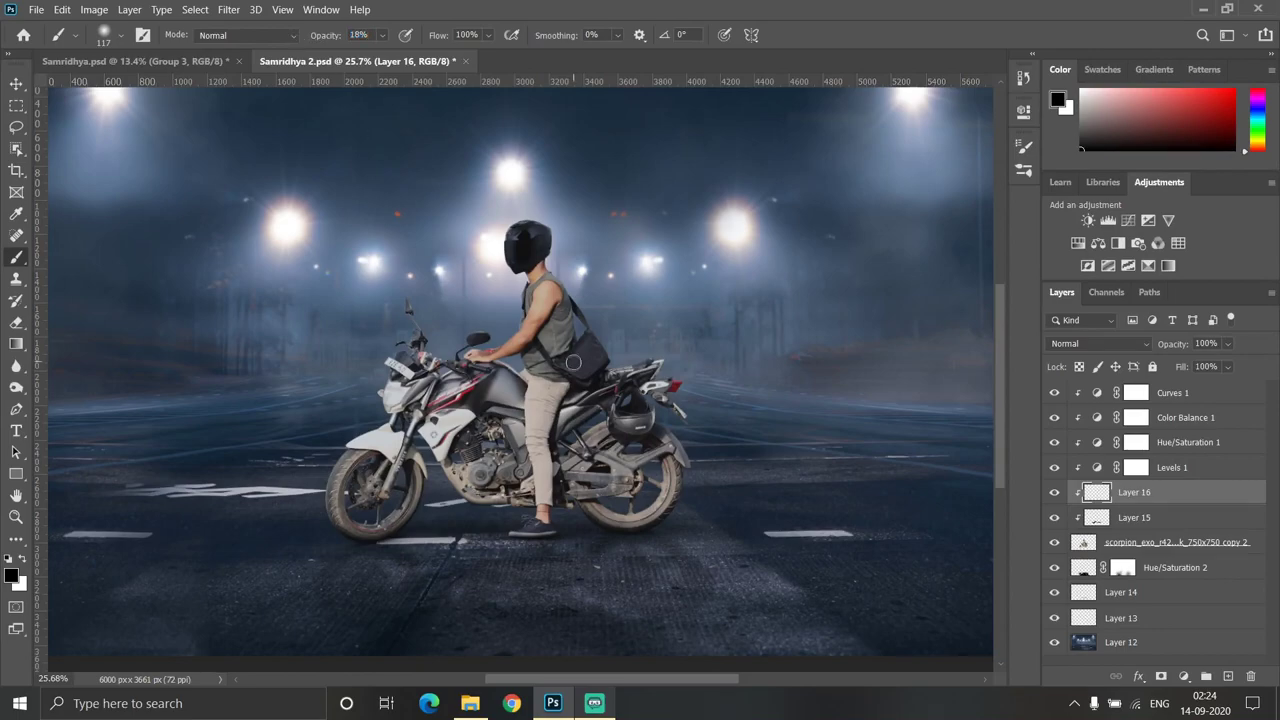
type("11")
scroll(514, 400, "up", 5)
scroll(514, 330, "up", 2)
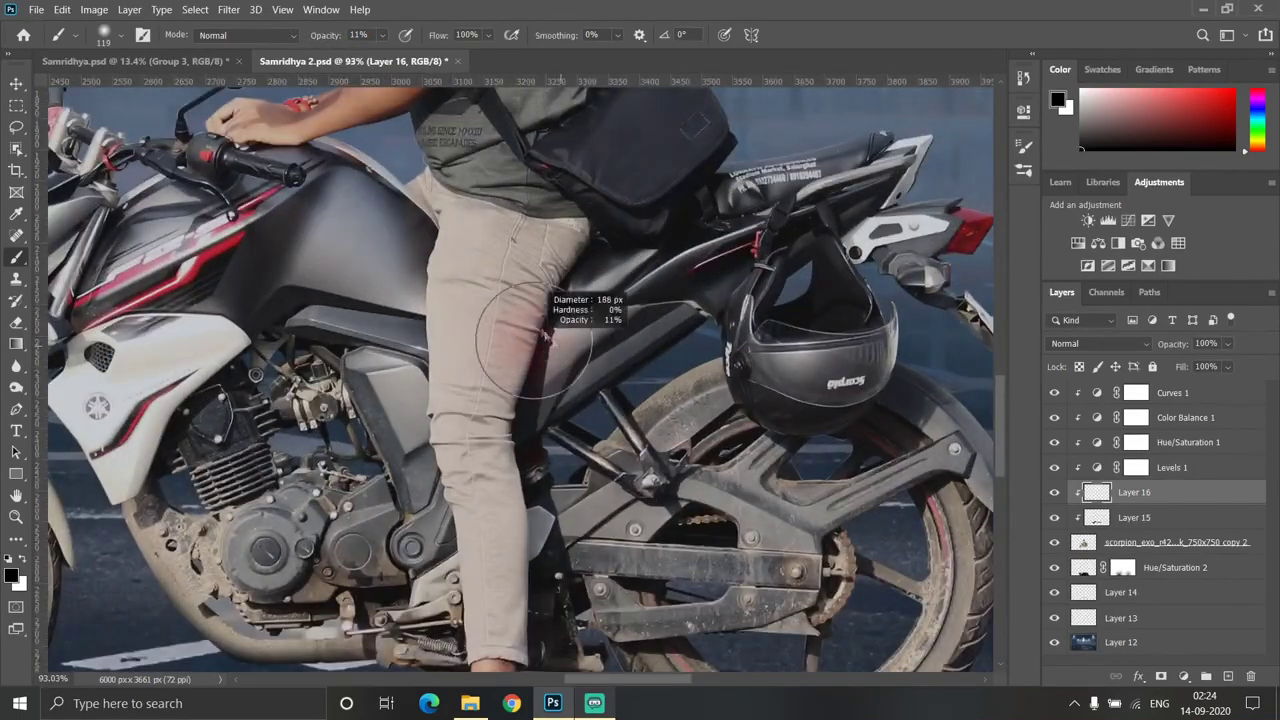
scroll(520, 380, "down", 1)
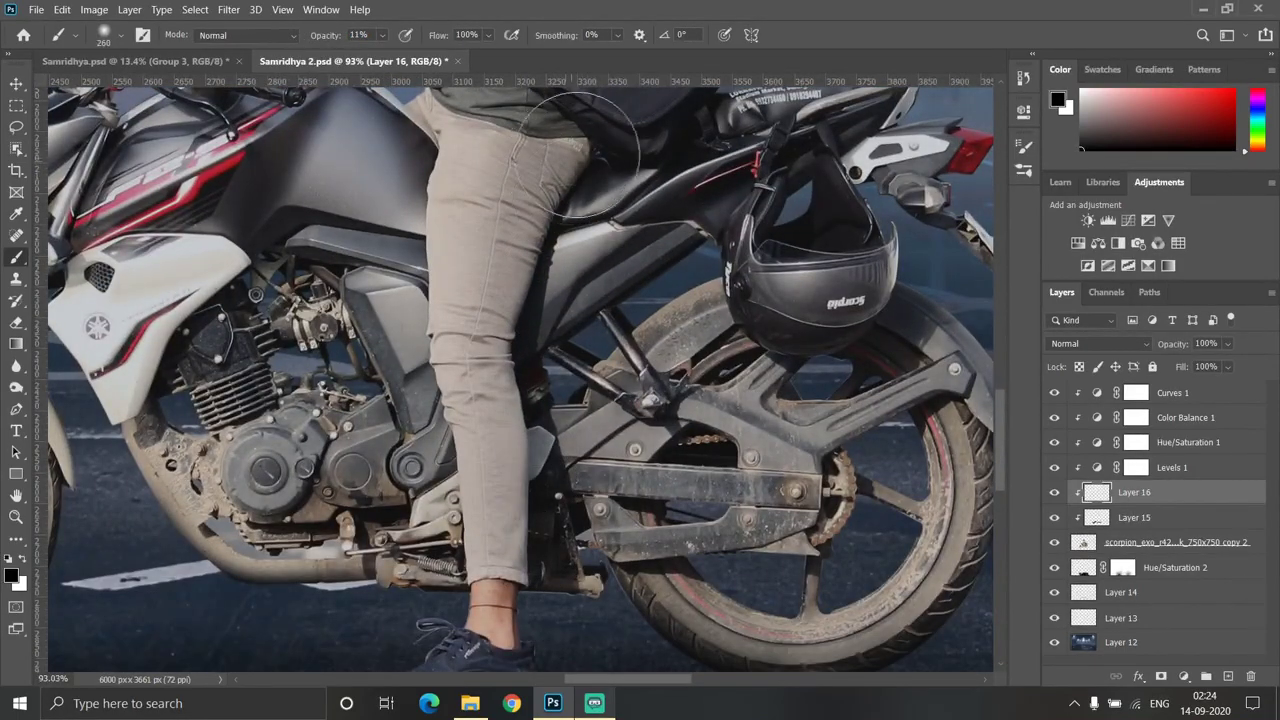
scroll(580, 150, "down", 1)
scroll(763, 555, "up", 4)
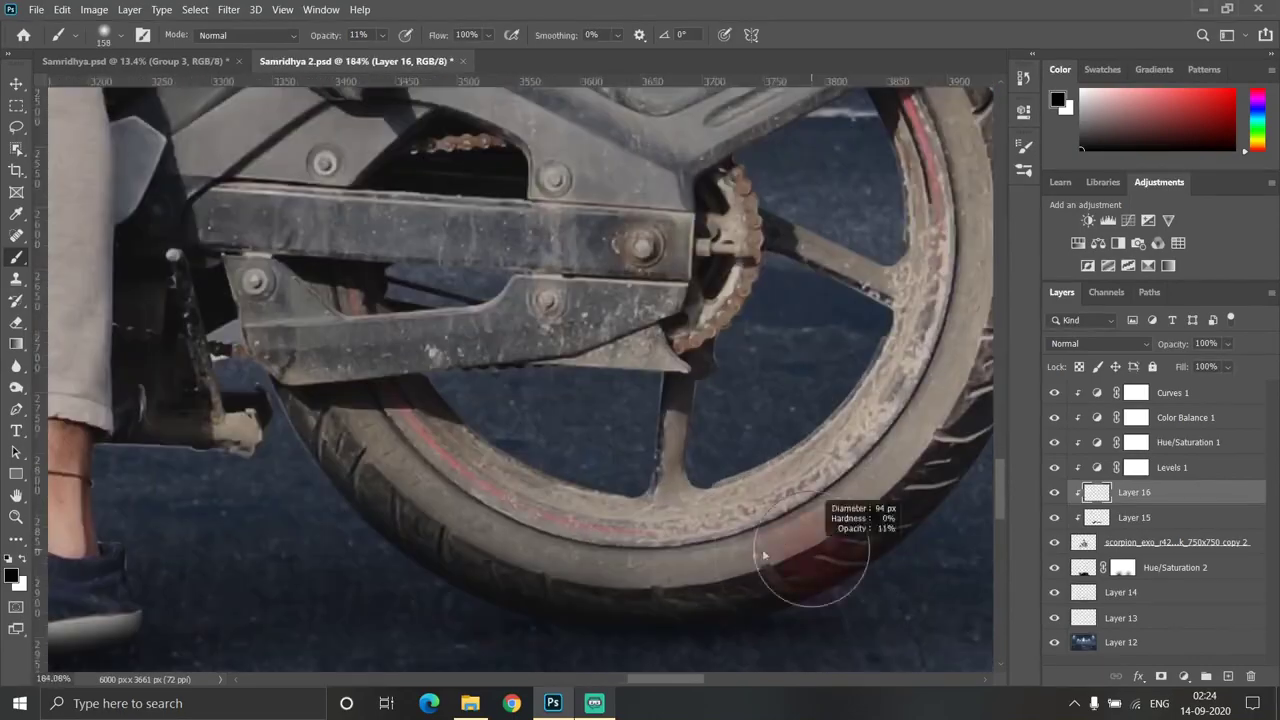
scroll(680, 450, "down", 2)
scroll(595, 545, "up", 2)
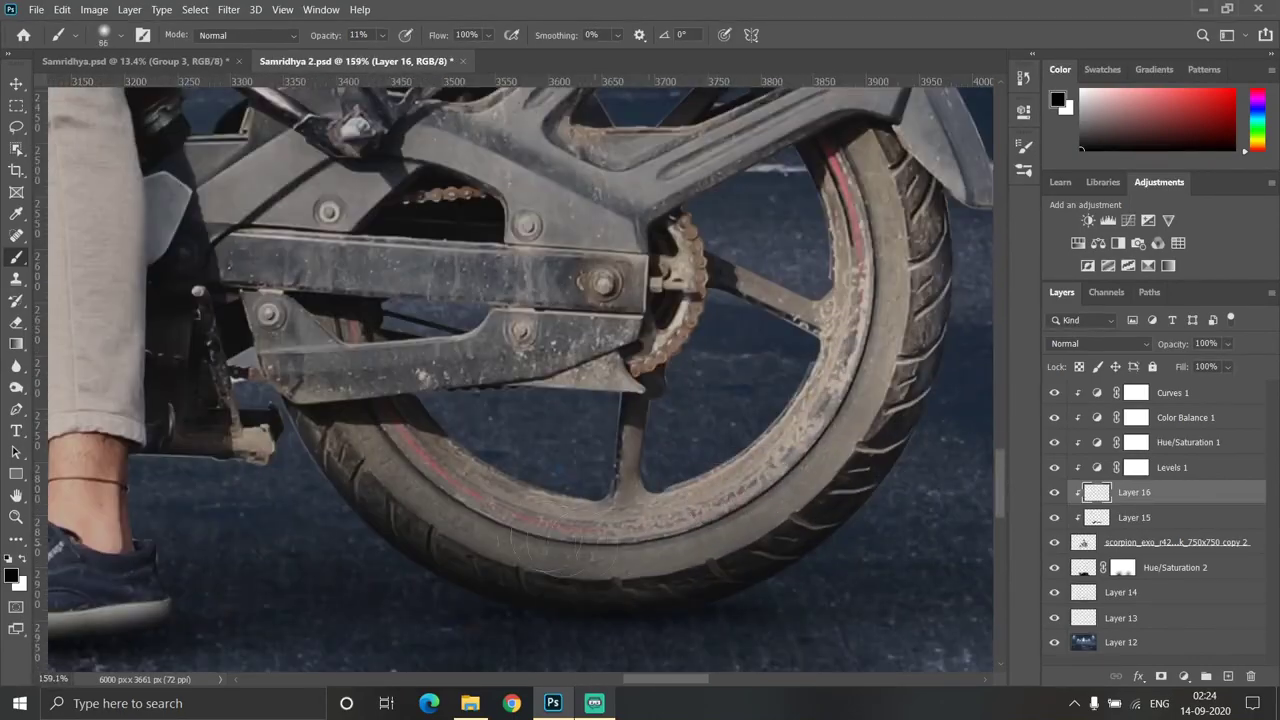
scroll(815, 480, "up", 1)
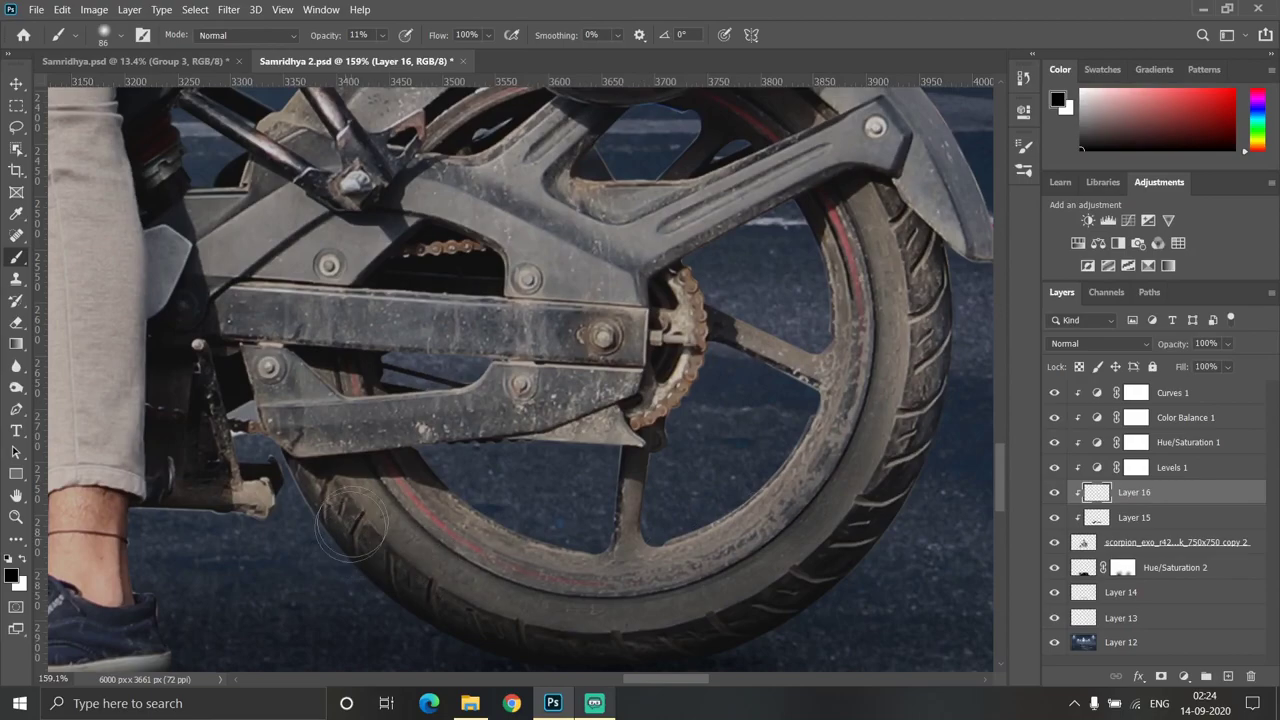
scroll(346, 537, "down", 3)
scroll(560, 420, "up", 3)
scroll(560, 420, "up", 2)
With a ~56 px brush, paint faint black shading on the leg, rear wheel, fender and fork
key("bracketleft")
key("bracketleft")
key("bracketleft")
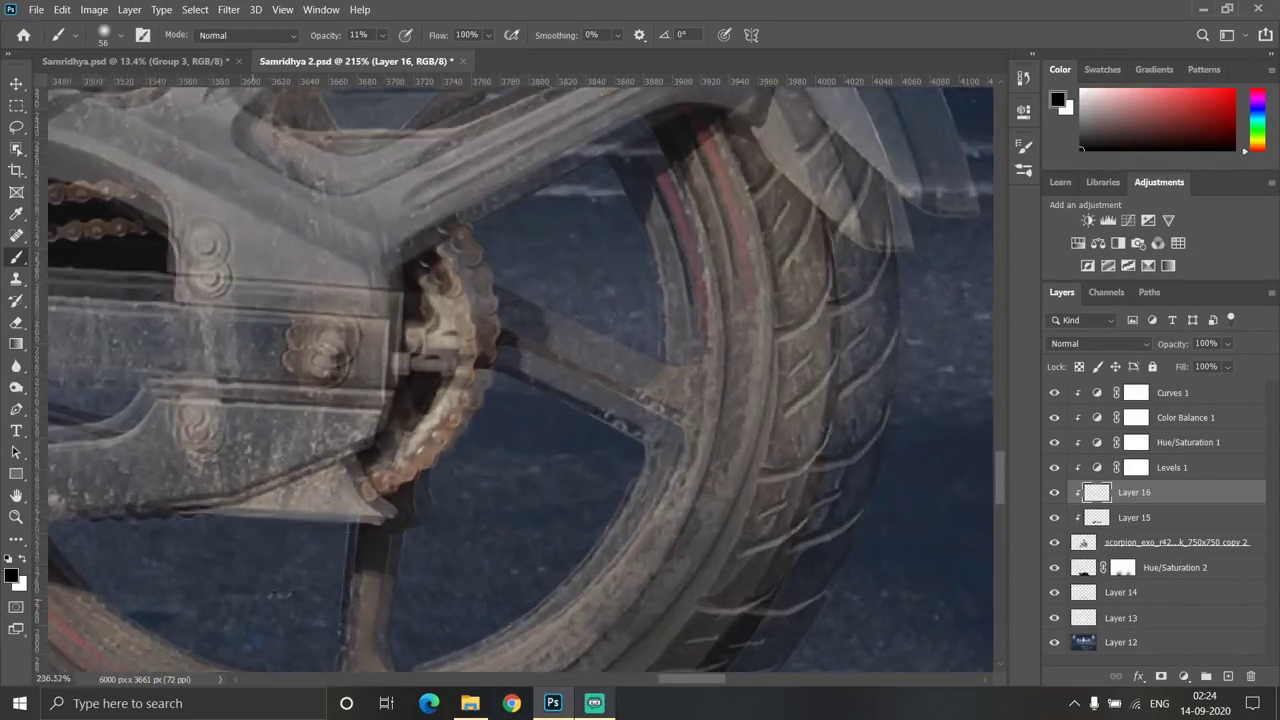
scroll(560, 420, "down", 3)
scroll(686, 286, "up", 3)
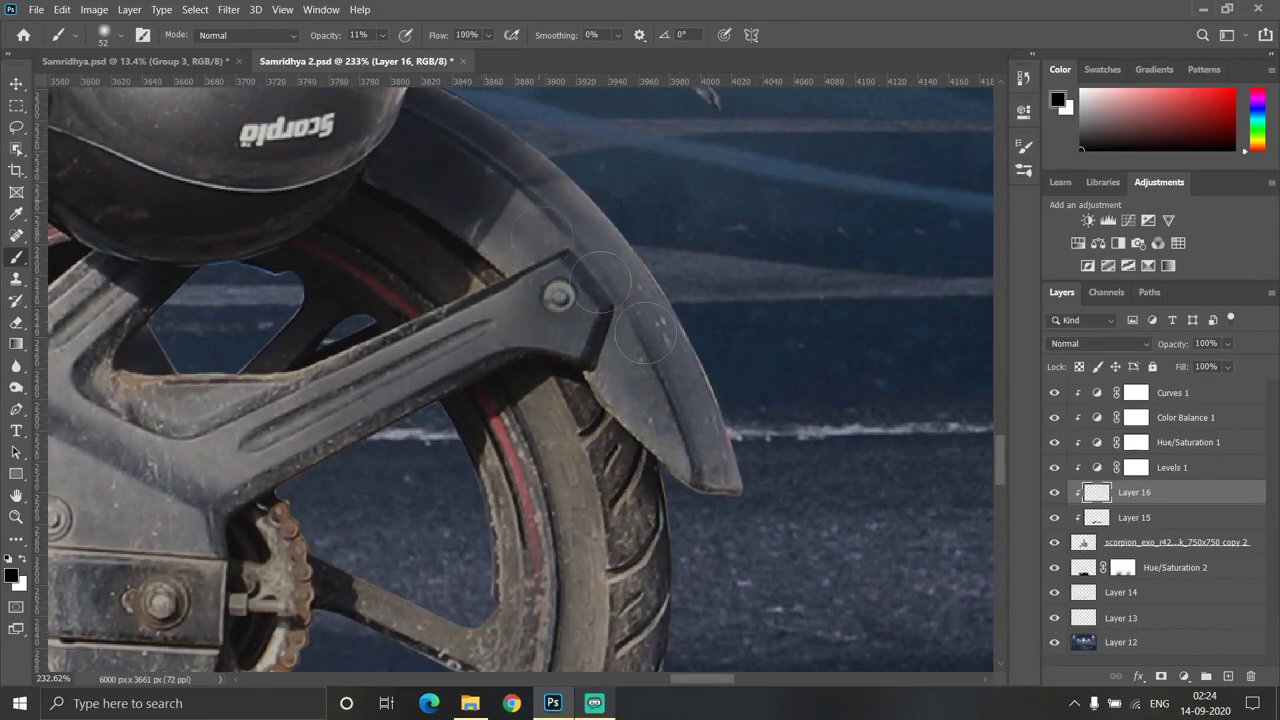
scroll(610, 455, "down", 3)
scroll(610, 455, "down", 2)
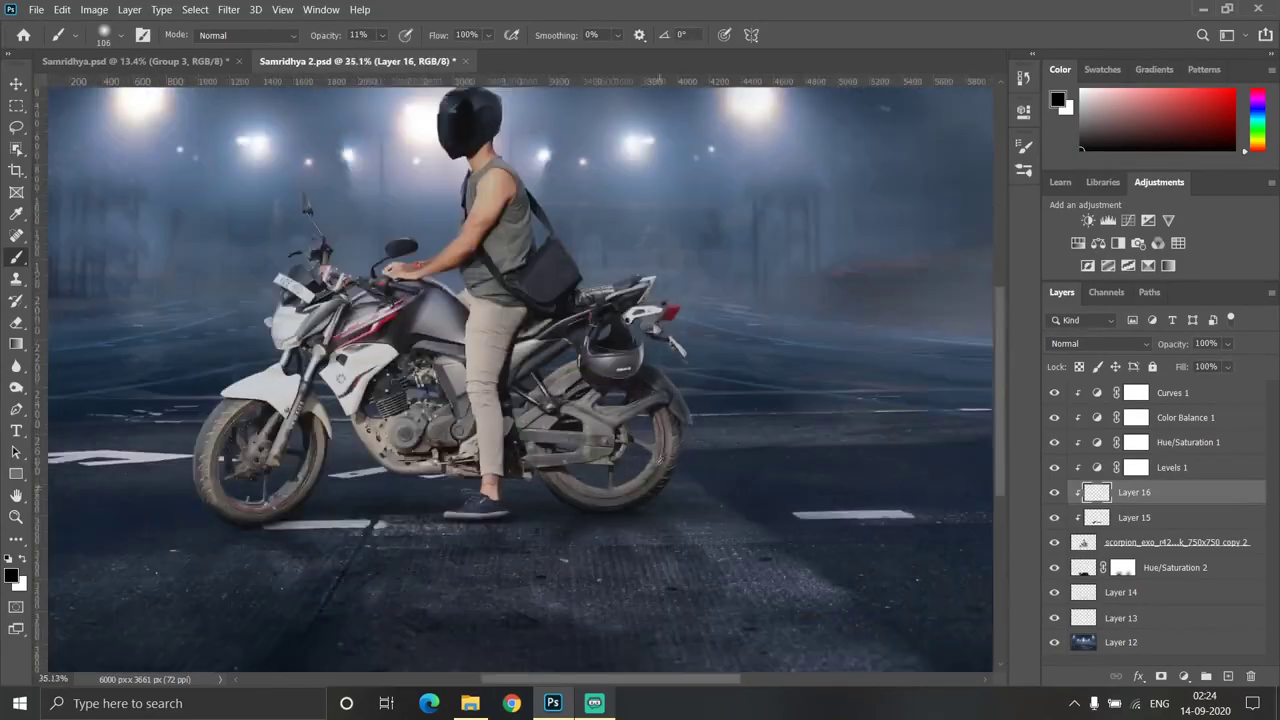
scroll(670, 425, "up", 4)
scroll(707, 446, "down", 4)
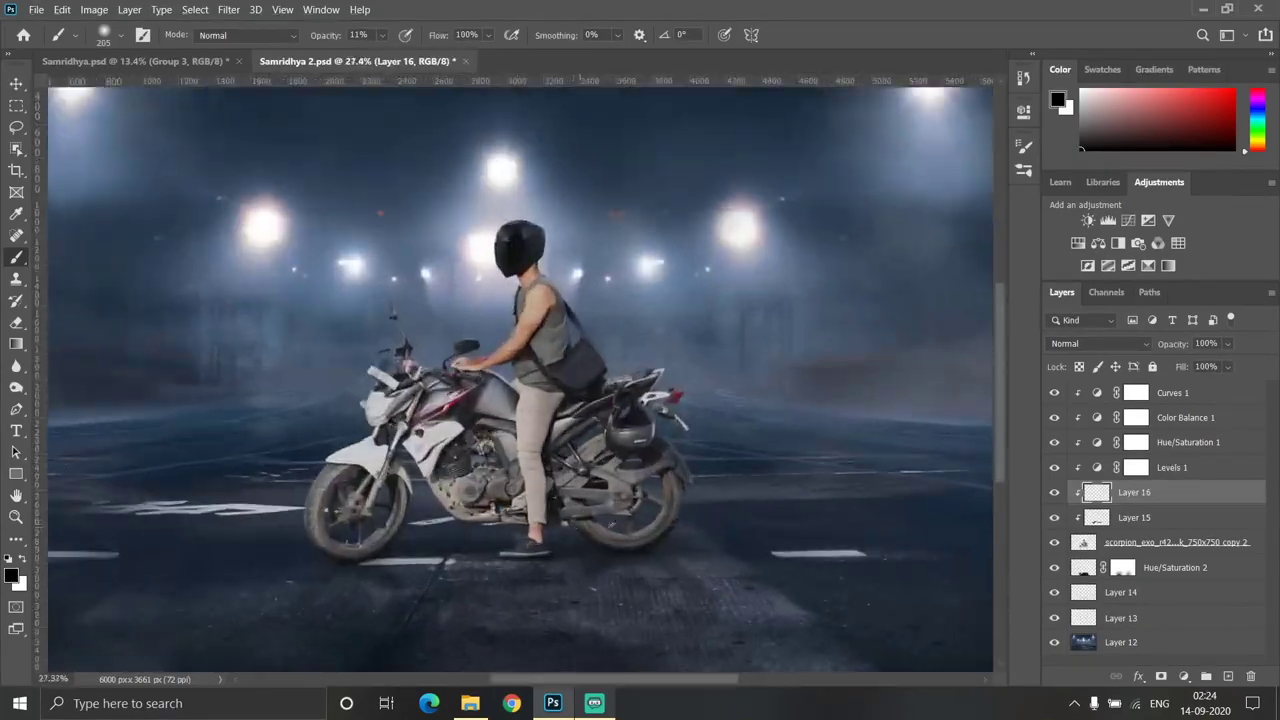
scroll(416, 476, "up", 3)
scroll(416, 476, "down", 1)
scroll(416, 476, "up", 2)
scroll(465, 423, "up", 2)
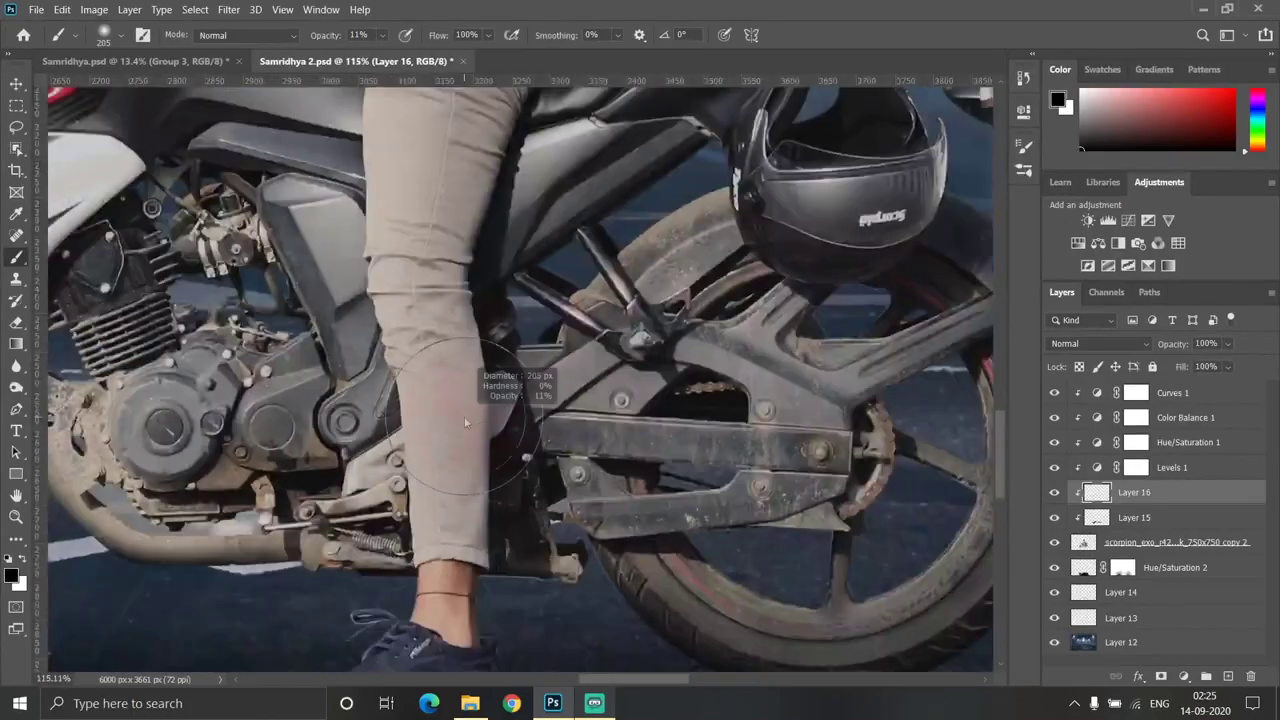
scroll(330, 440, "down", 4)
scroll(330, 440, "up", 2)
scroll(330, 440, "up", 1)
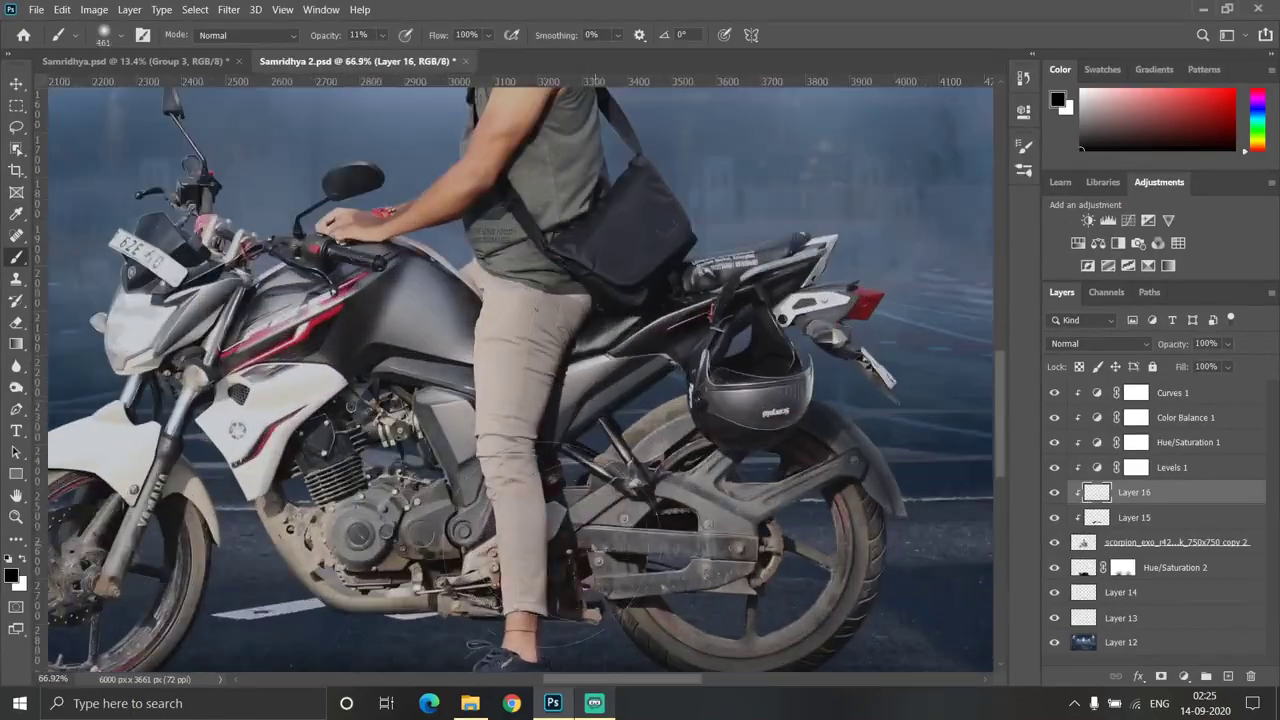
scroll(330, 440, "down", 1)
scroll(330, 444, "up", 2)
scroll(480, 520, "up", 2)
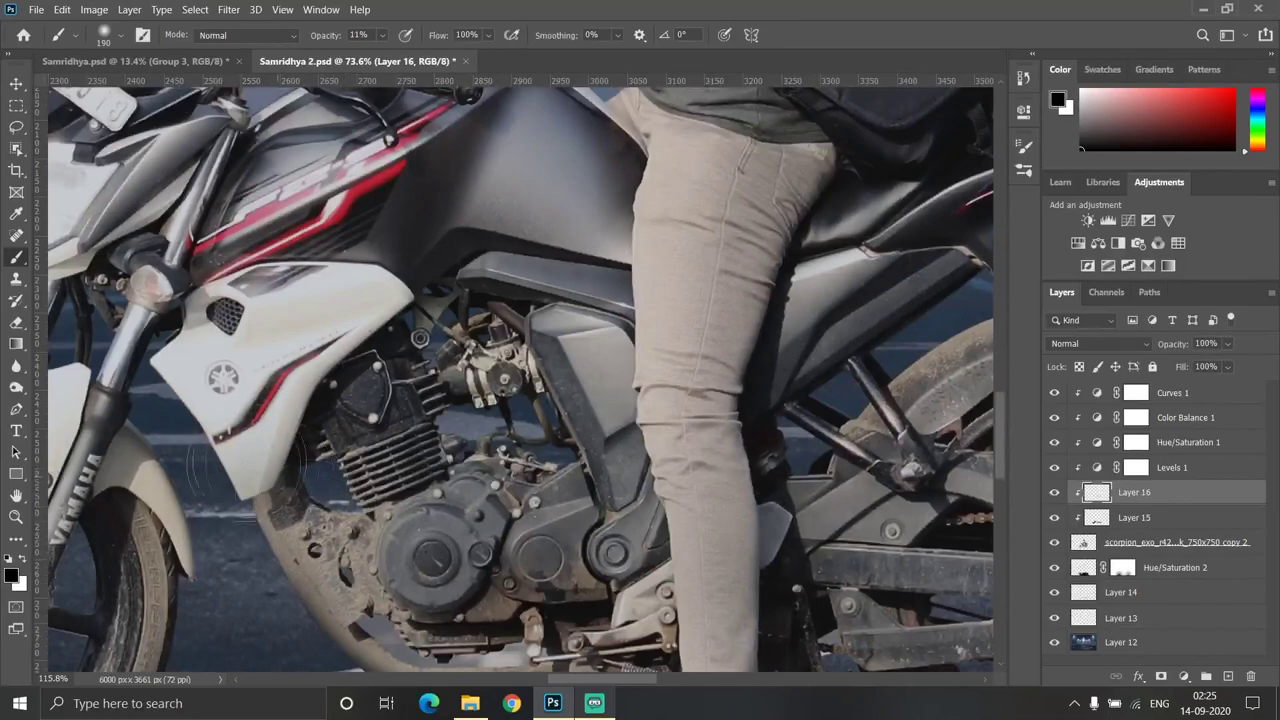
scroll(459, 297, "down", 2)
scroll(320, 400, "up", 2)
scroll(320, 416, "up", 3)
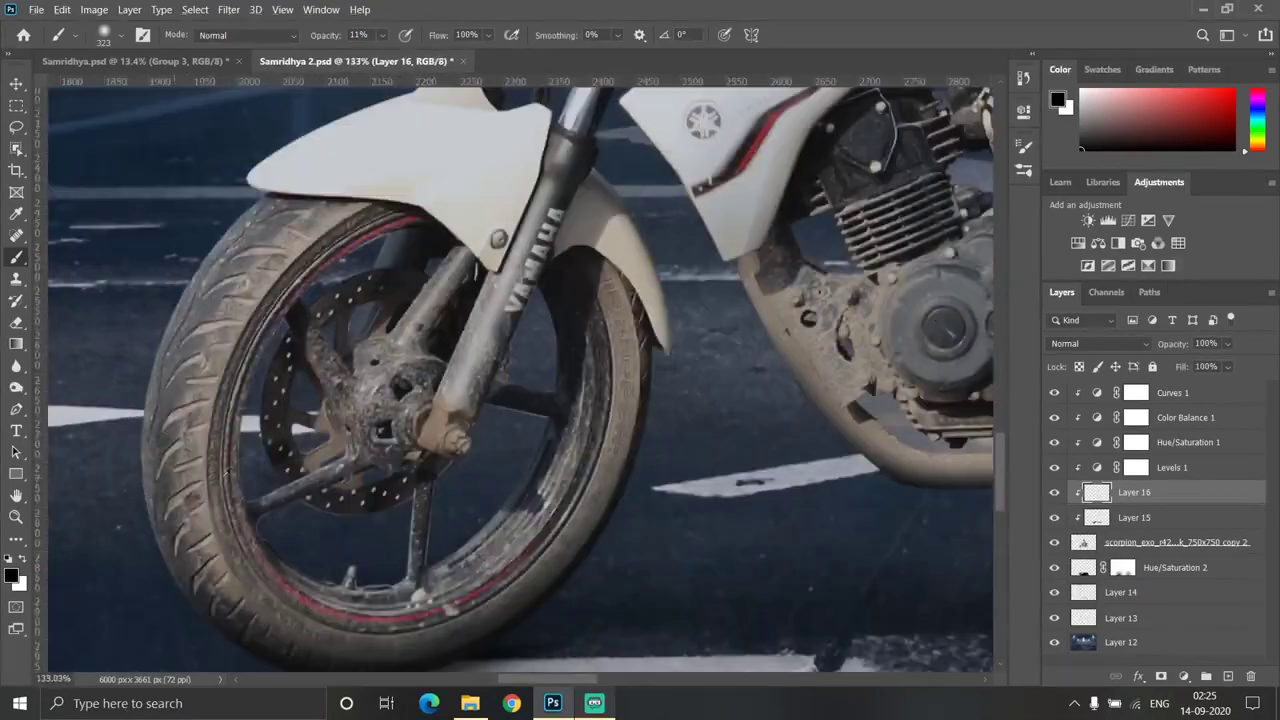
scroll(400, 450, "up", 2)
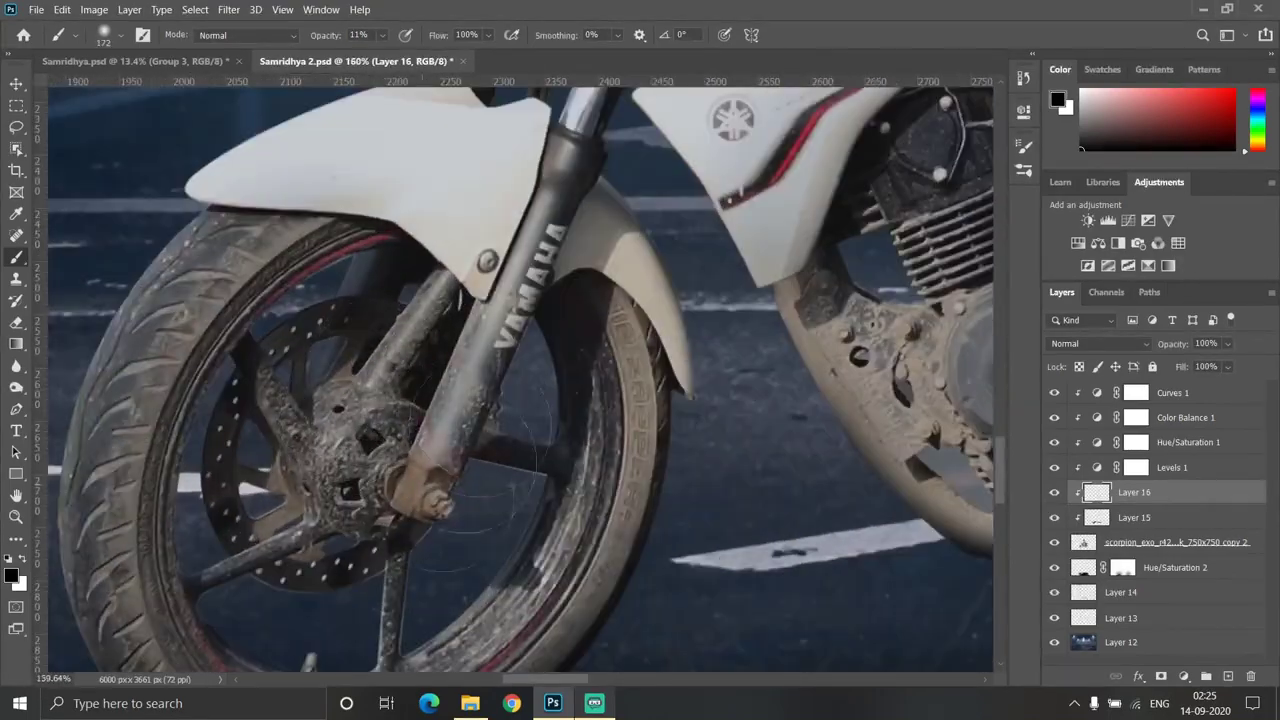
scroll(505, 395, "up", 1)
scroll(322, 450, "up", 2)
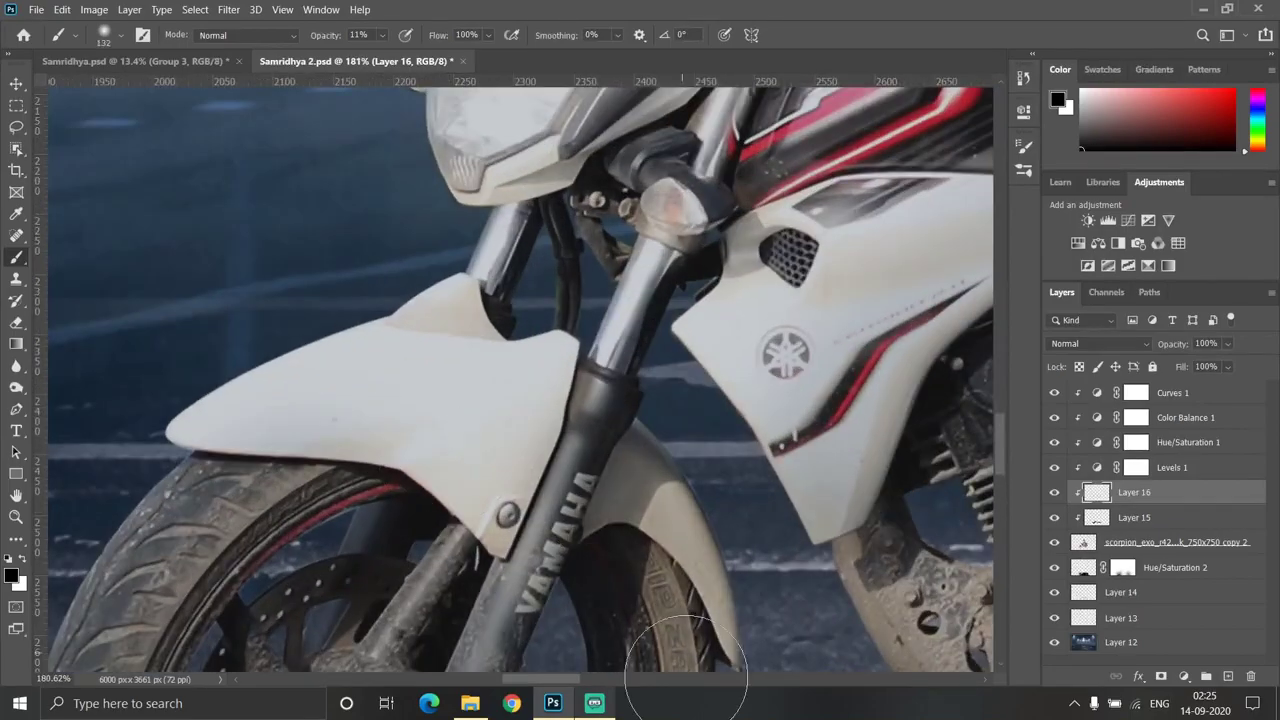
scroll(400, 480, "down", 3)
scroll(350, 440, "up", 3)
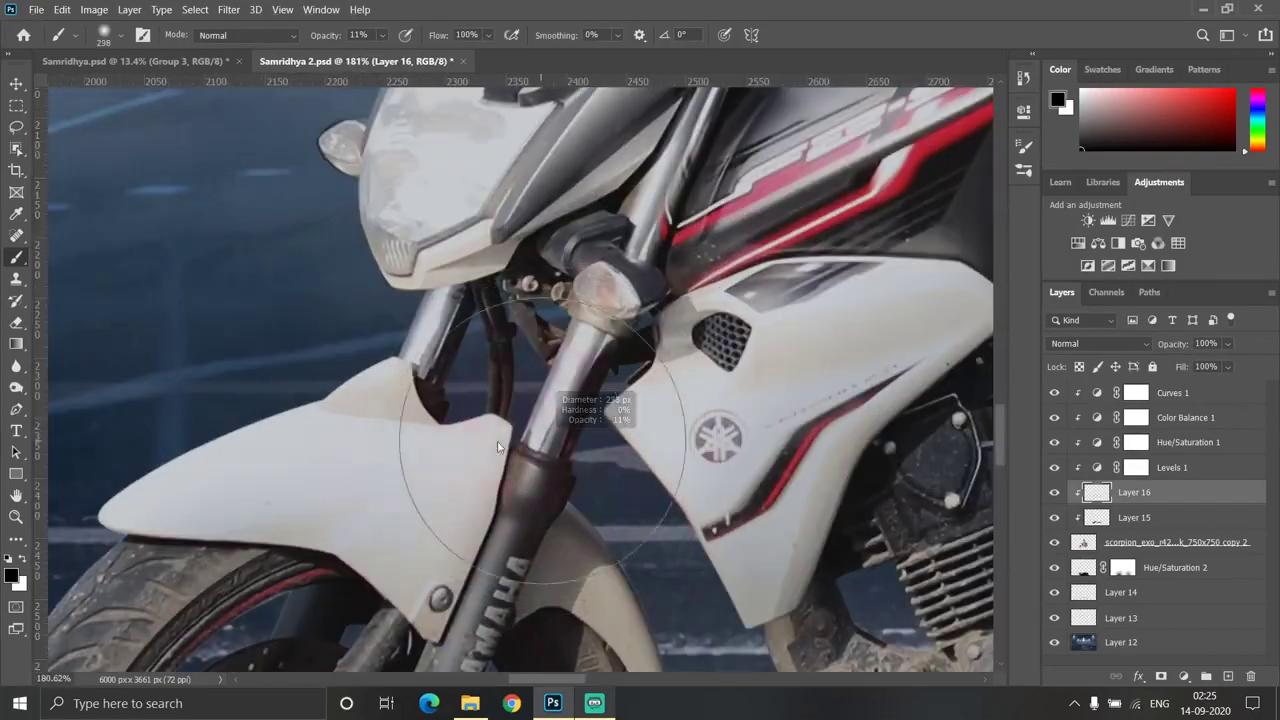
scroll(320, 416, "down", 2)
scroll(320, 416, "up", 2)
scroll(320, 416, "down", 2)
scroll(900, 420, "up", 2)
scroll(900, 420, "up", 1)
scroll(430, 490, "down", 1)
scroll(430, 490, "down", 1)
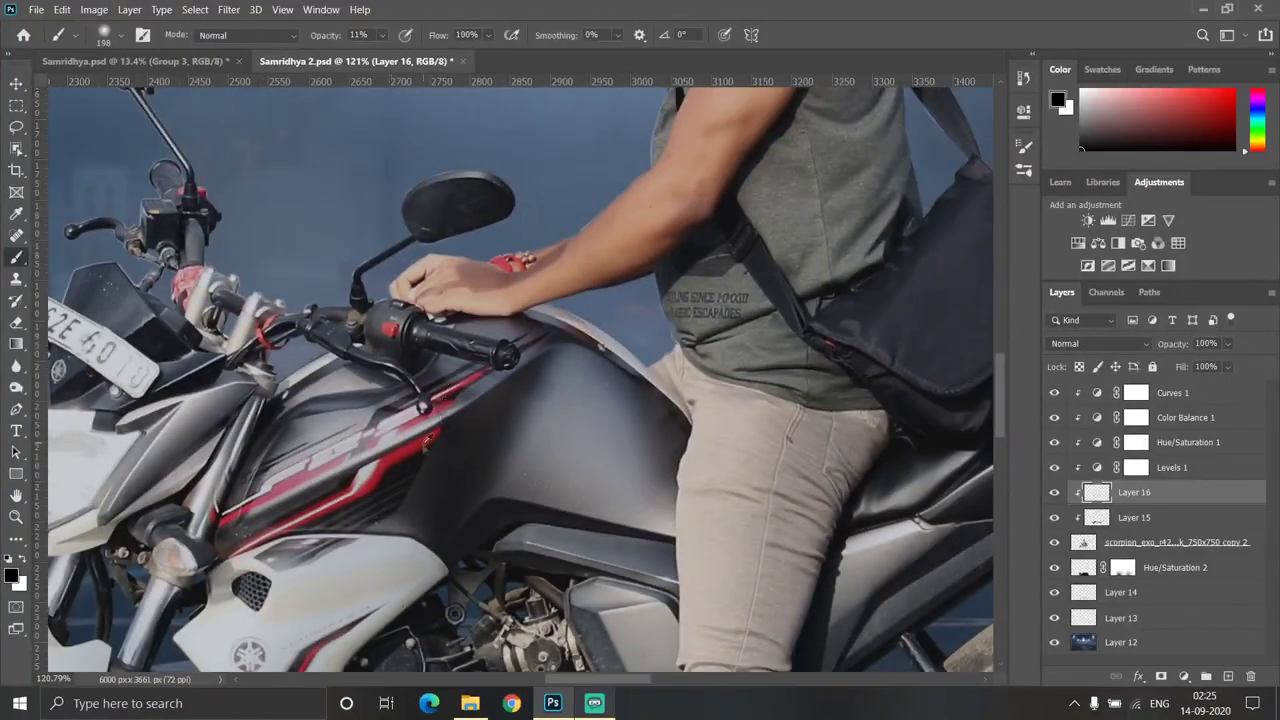
scroll(455, 343, "down", 2)
scroll(350, 400, "up", 2)
scroll(350, 400, "down", 2)
Paint faint black shadows under the rider's arm and along the neck, then toggle the layer to compare
scroll(350, 400, "up", 2)
scroll(512, 300, "down", 3)
scroll(512, 300, "up", 1)
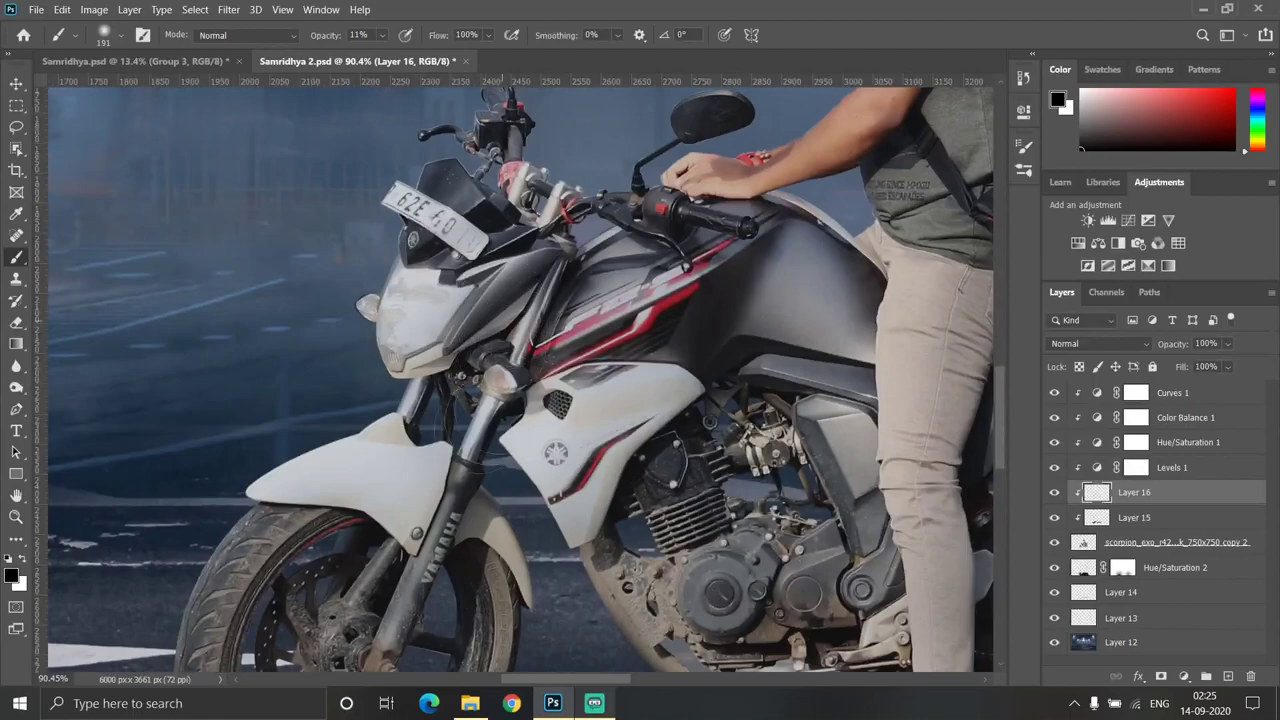
scroll(512, 300, "down", 3)
scroll(512, 300, "down", 1)
scroll(514, 337, "up", 3)
scroll(565, 350, "up", 1)
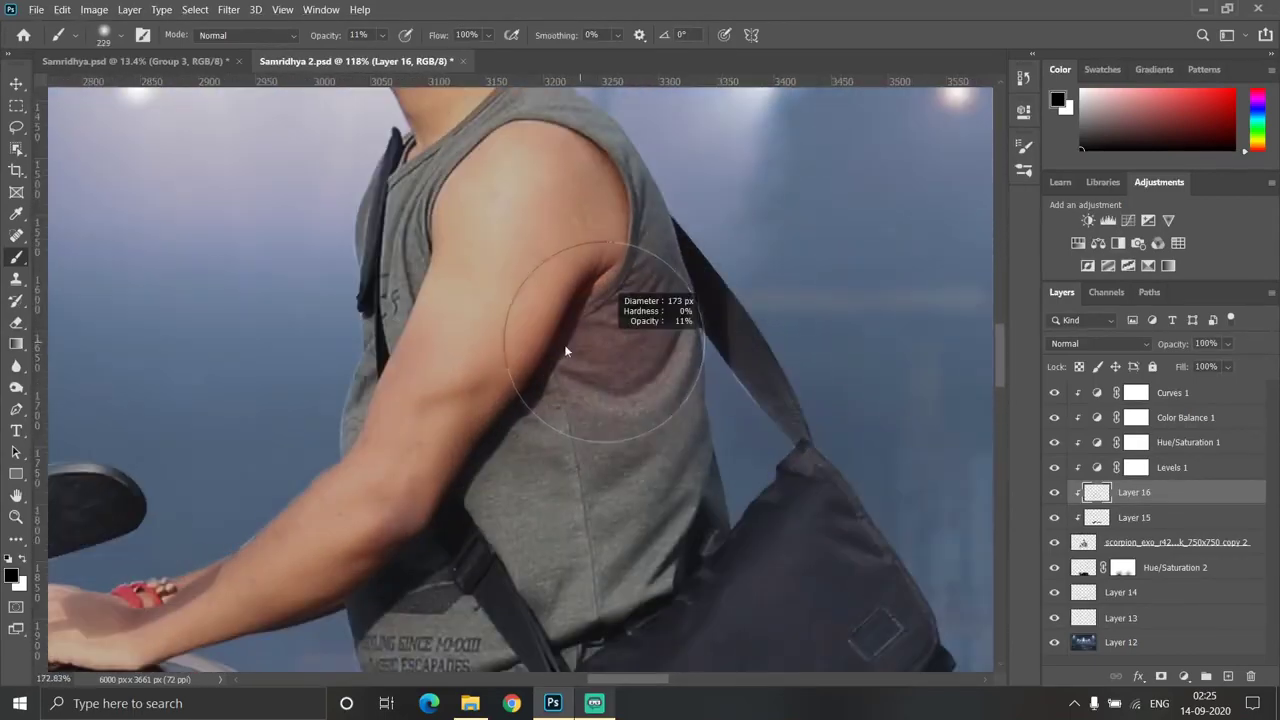
scroll(590, 393, "down", 3)
scroll(620, 560, "down", 3)
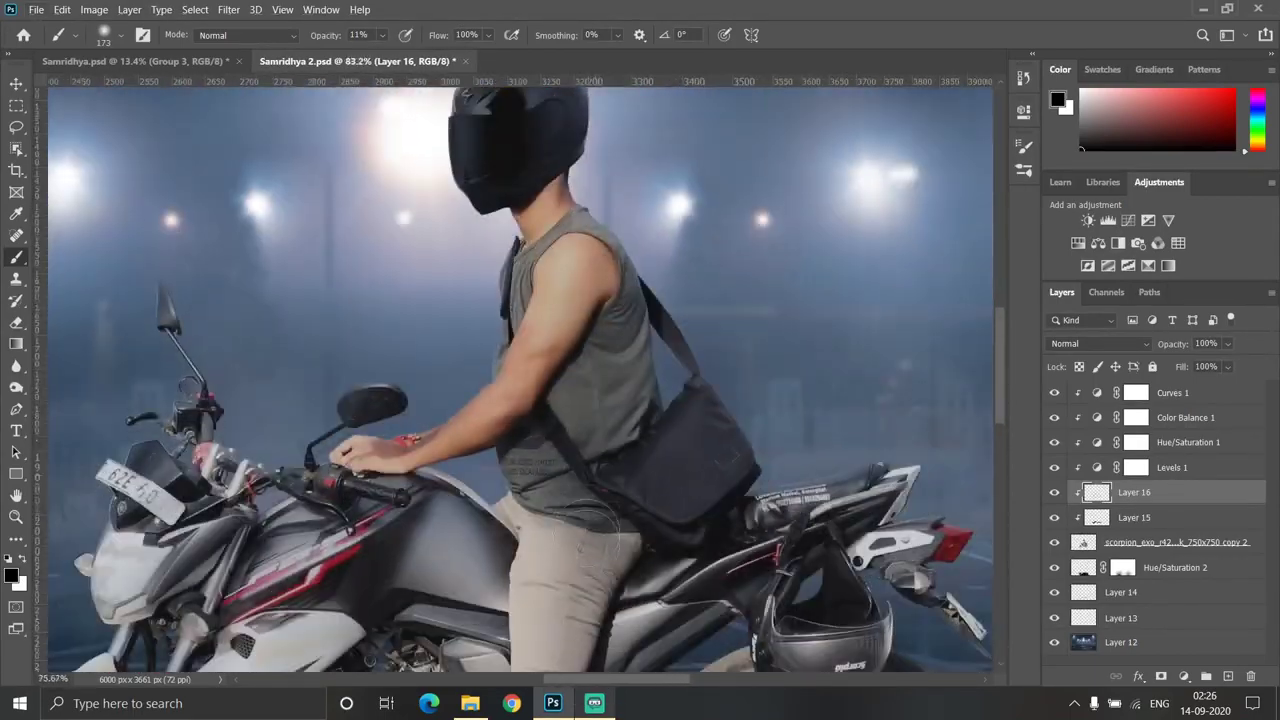
scroll(700, 470, "up", 3)
scroll(684, 512, "up", 1)
scroll(690, 515, "down", 3)
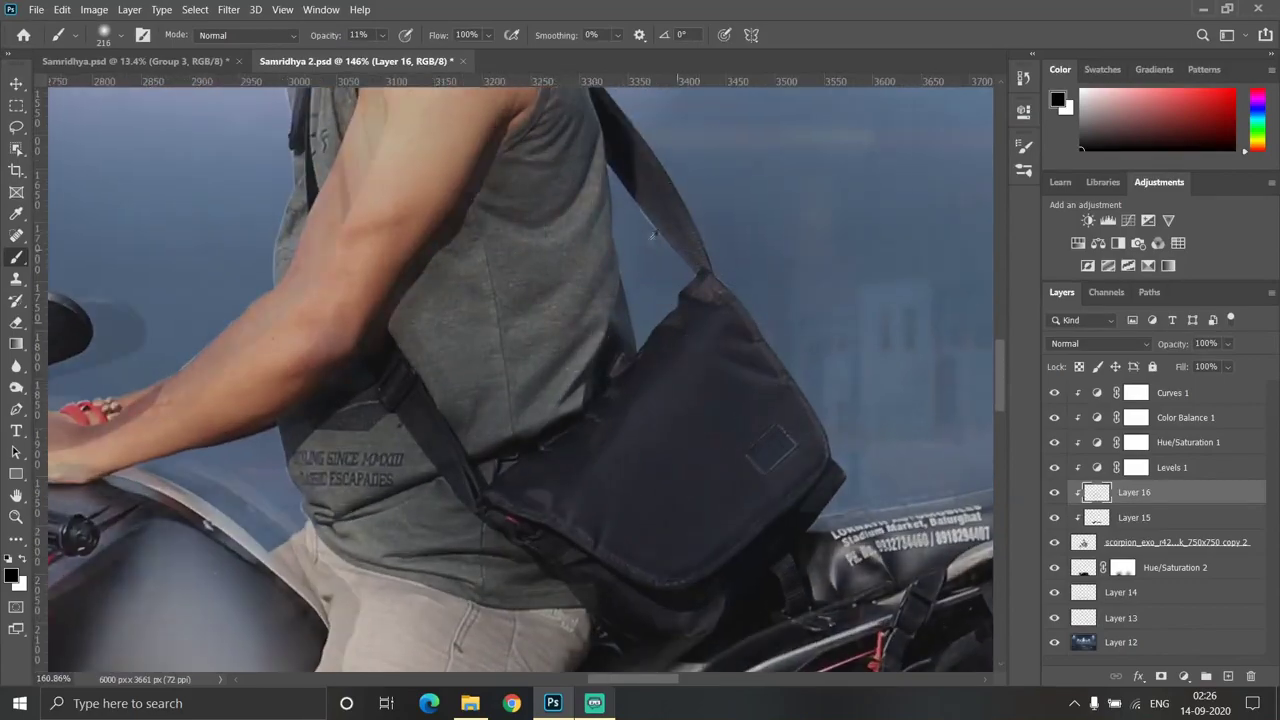
scroll(640, 350, "up", 2)
scroll(620, 295, "up", 2)
scroll(707, 421, "down", 3)
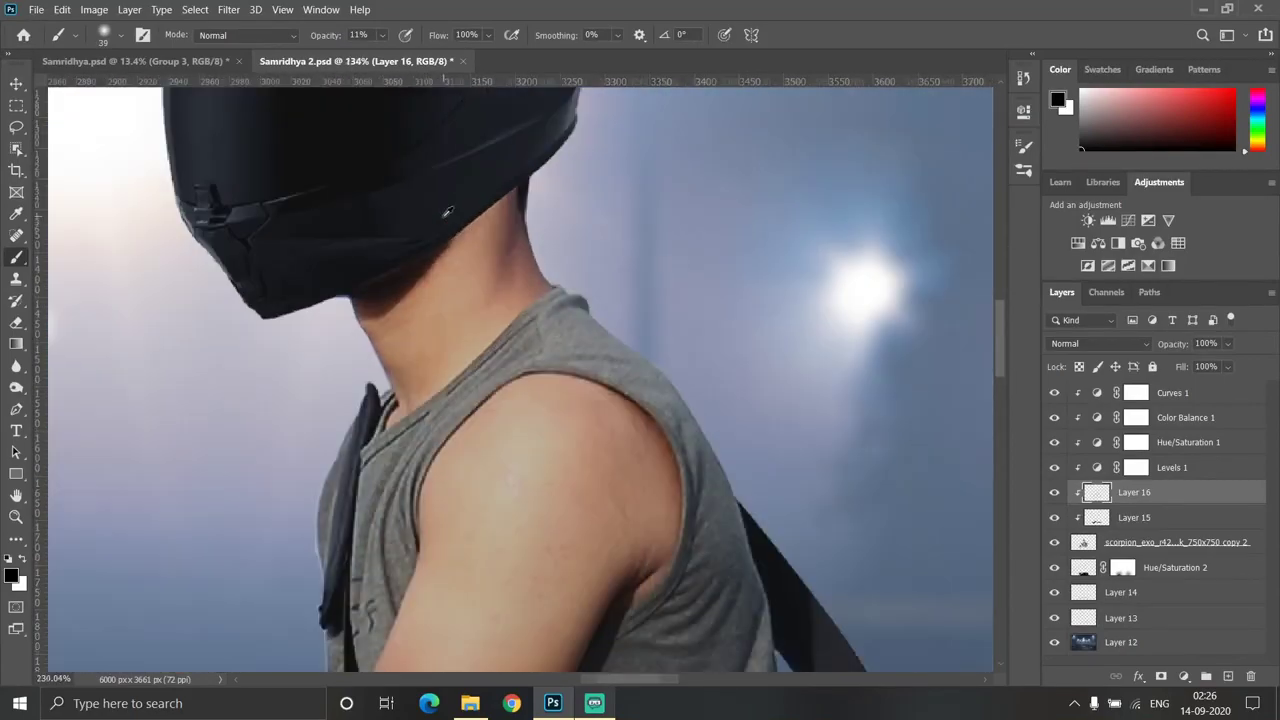
scroll(500, 320, "up", 4)
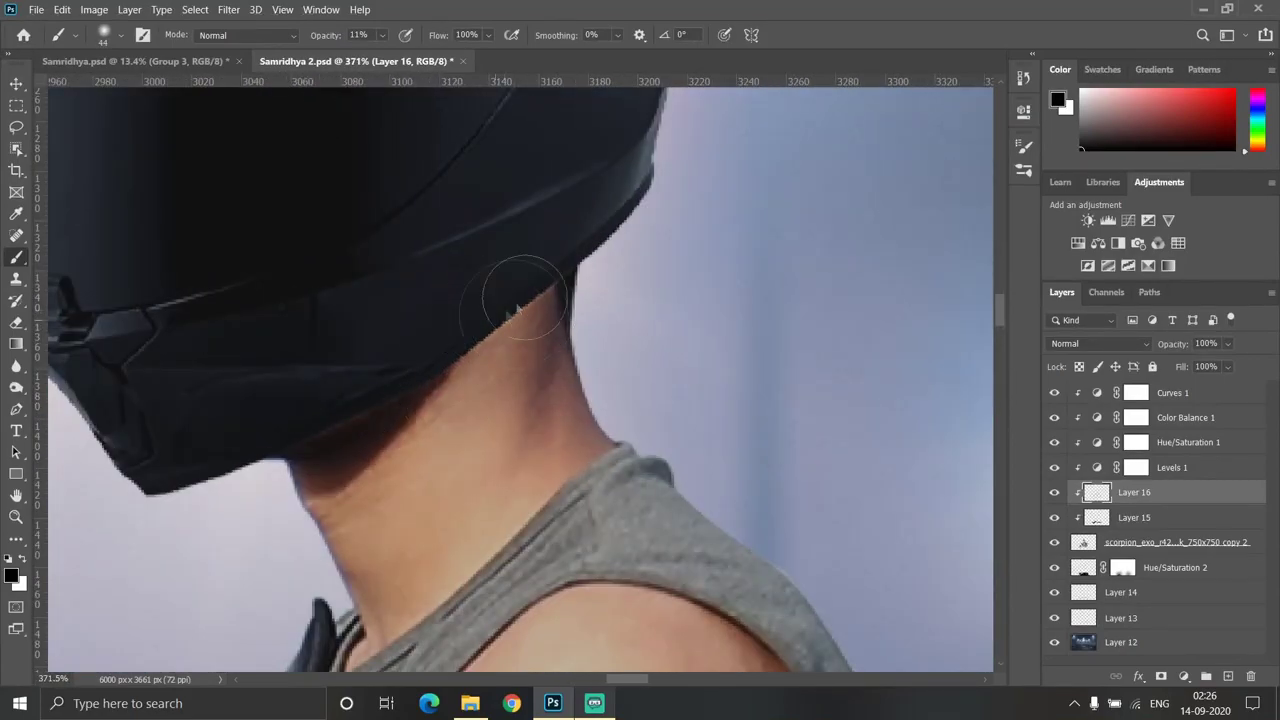
scroll(453, 372, "down", 1)
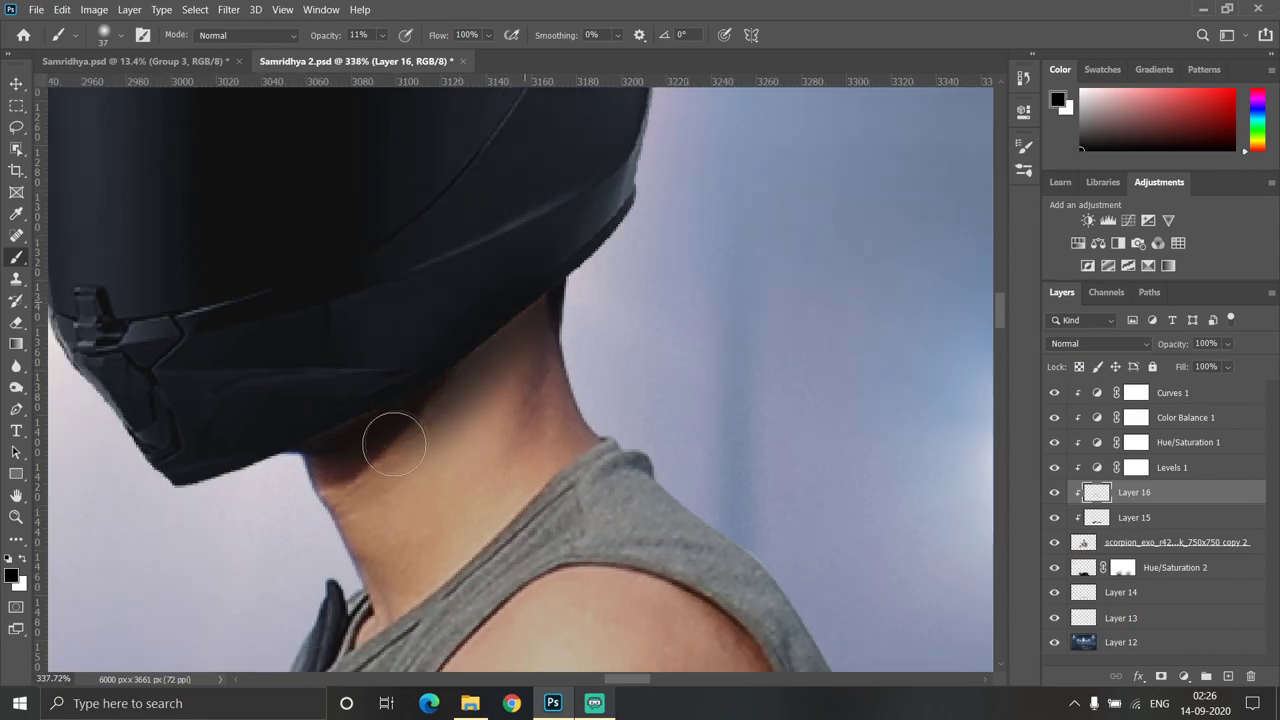
scroll(394, 443, "down", 3)
scroll(386, 436, "up", 3)
scroll(500, 308, "down", 1)
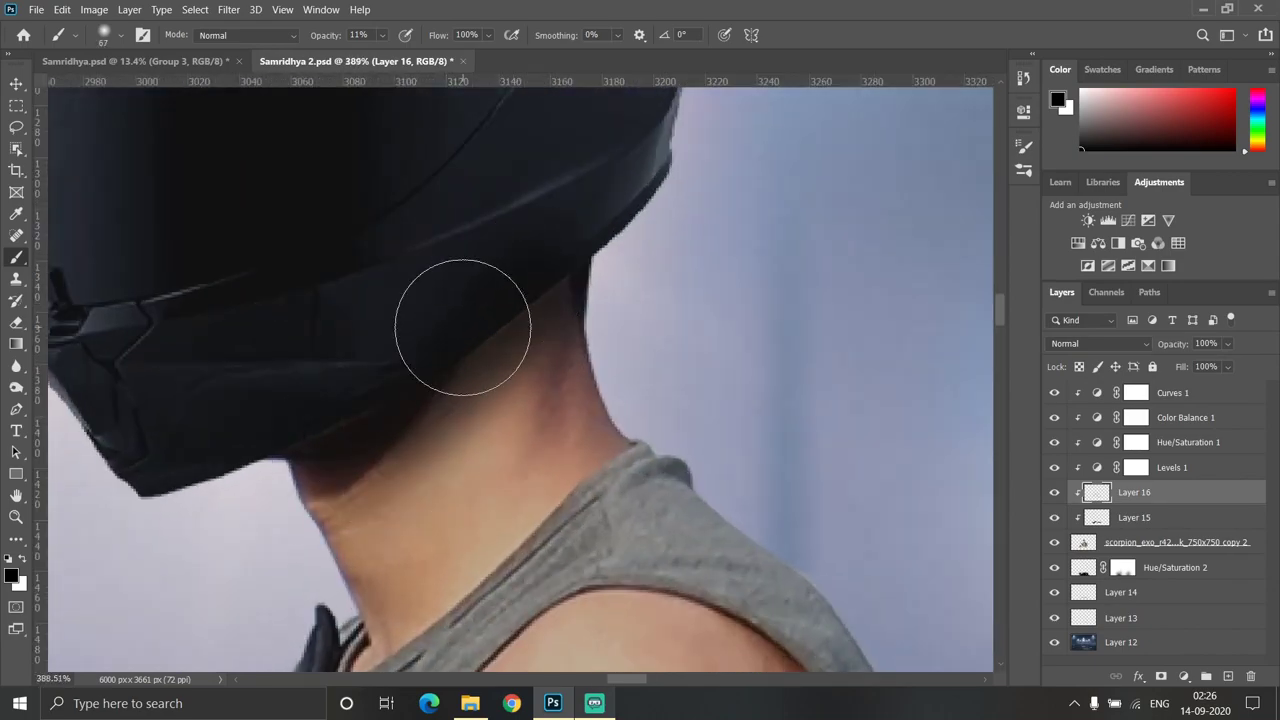
scroll(466, 329, "down", 3)
scroll(480, 320, "down", 2)
scroll(540, 305, "down", 2)
scroll(555, 299, "up", 6)
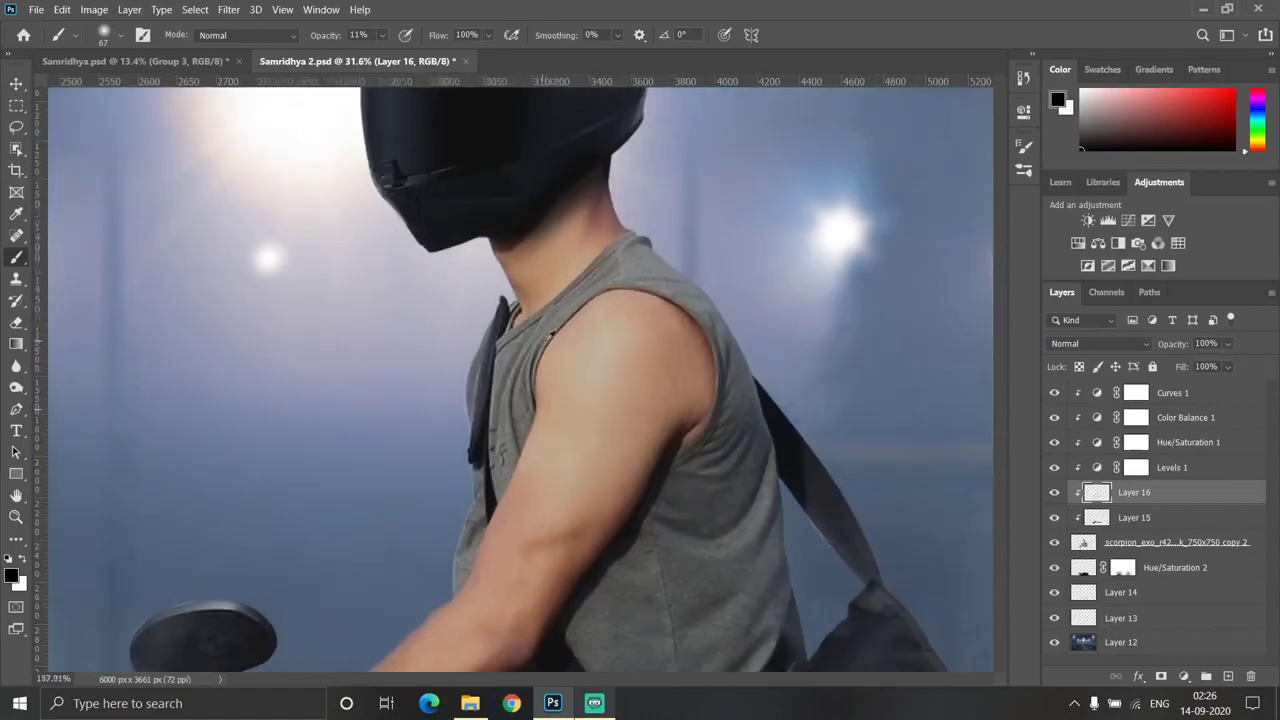
scroll(700, 400, "up", 2)
scroll(735, 315, "down", 1)
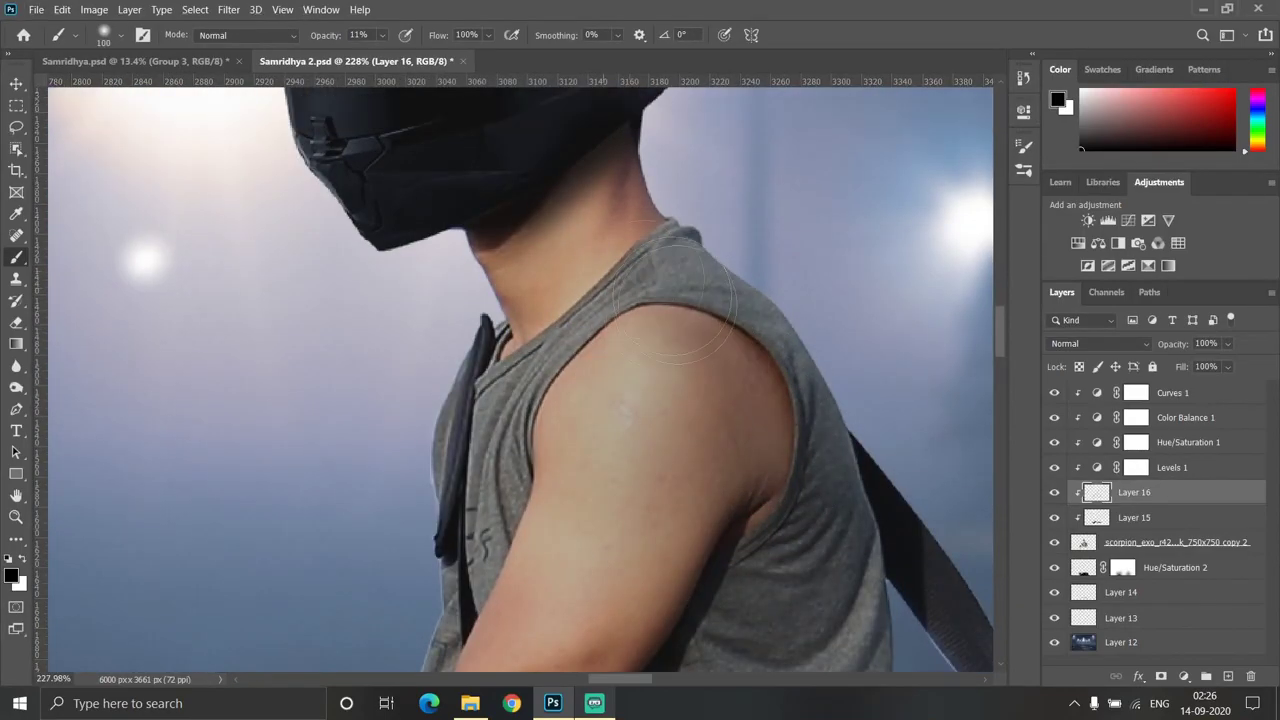
scroll(735, 315, "down", 2)
scroll(735, 315, "down", 2)
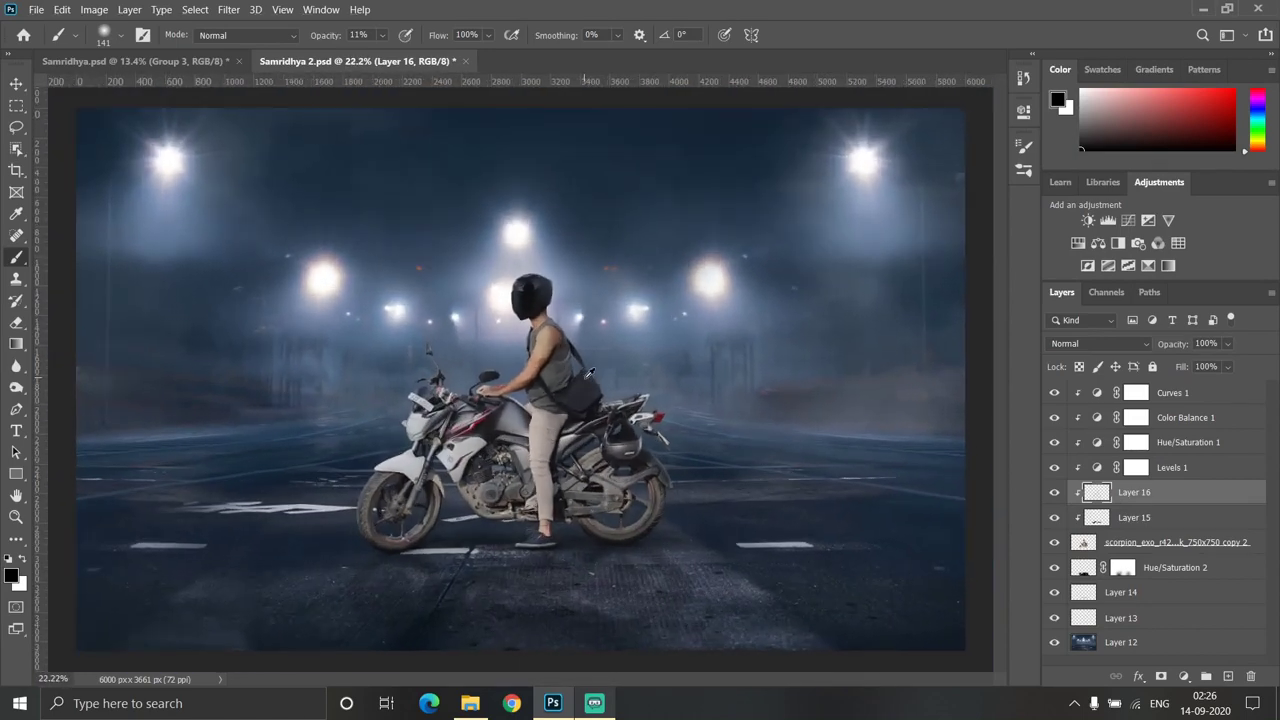
left_click(1054, 492)
Add a new empty layer above the shadows with a soft brush of about 28 px
left_click(1228, 677)
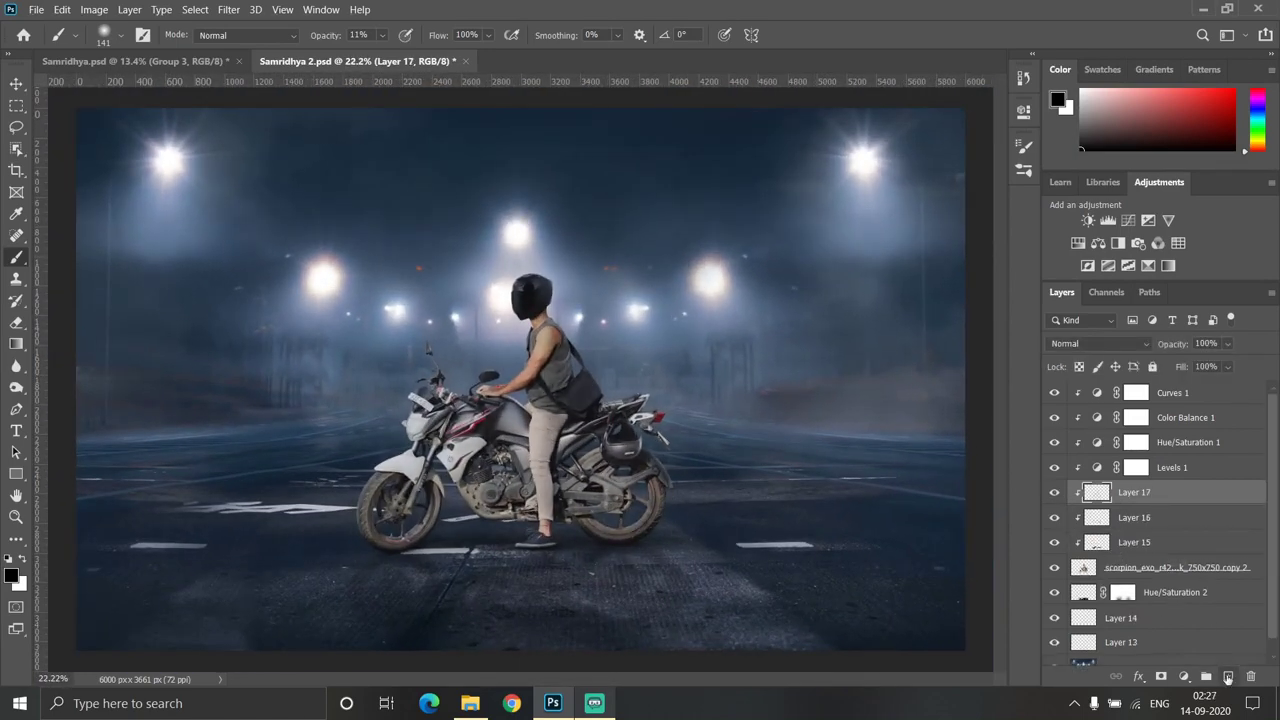
right_click(617, 407)
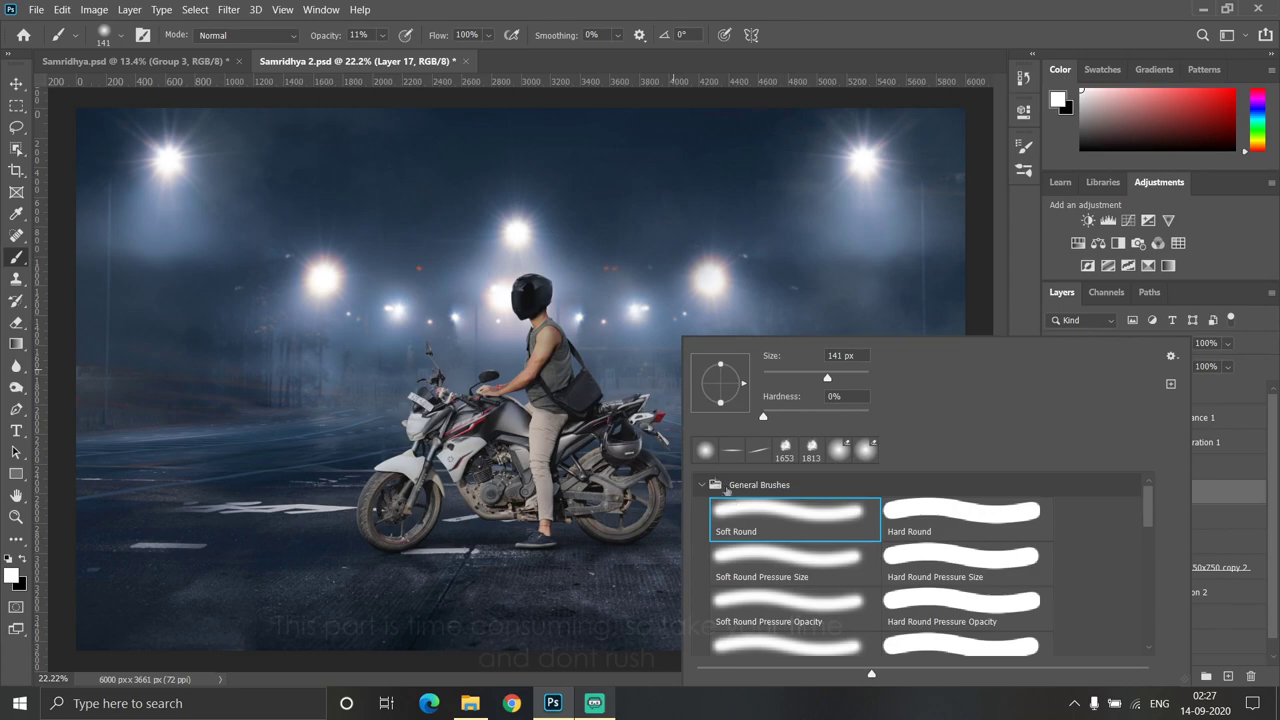
right_click(613, 352, "alt")
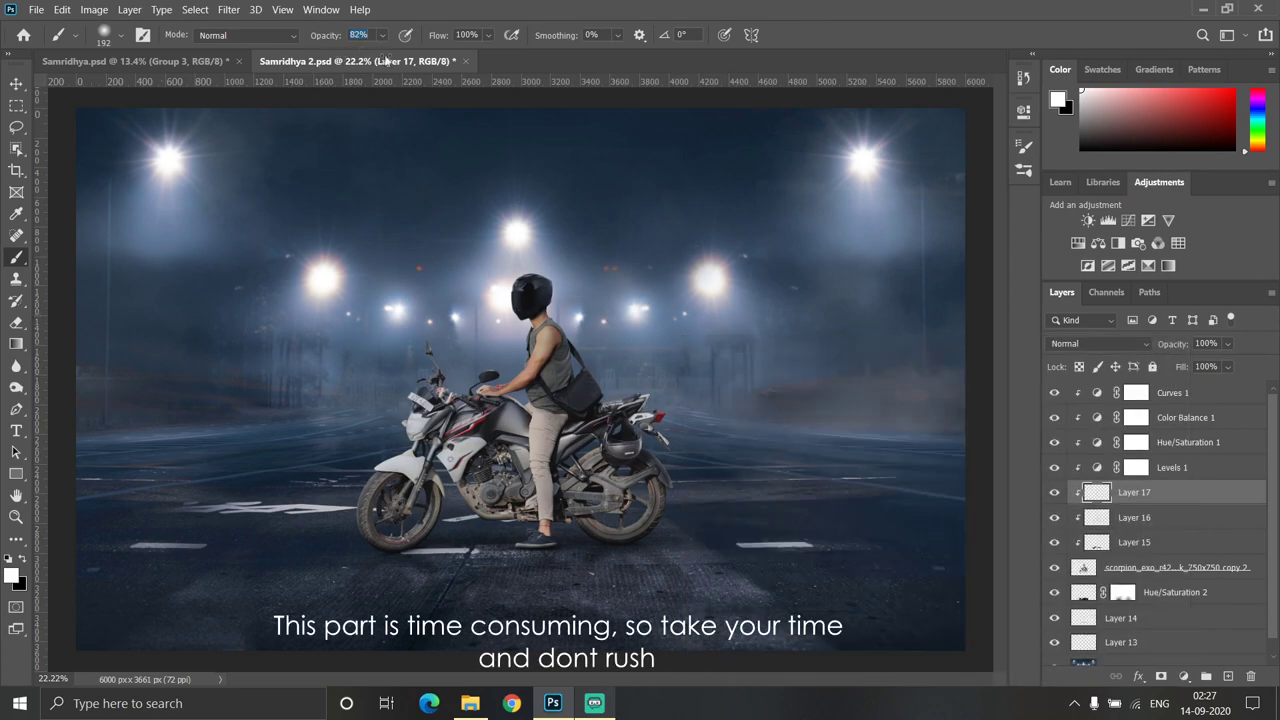
scroll(540, 292, "up", 3)
scroll(540, 292, "up", 3)
scroll(530, 295, "up", 4)
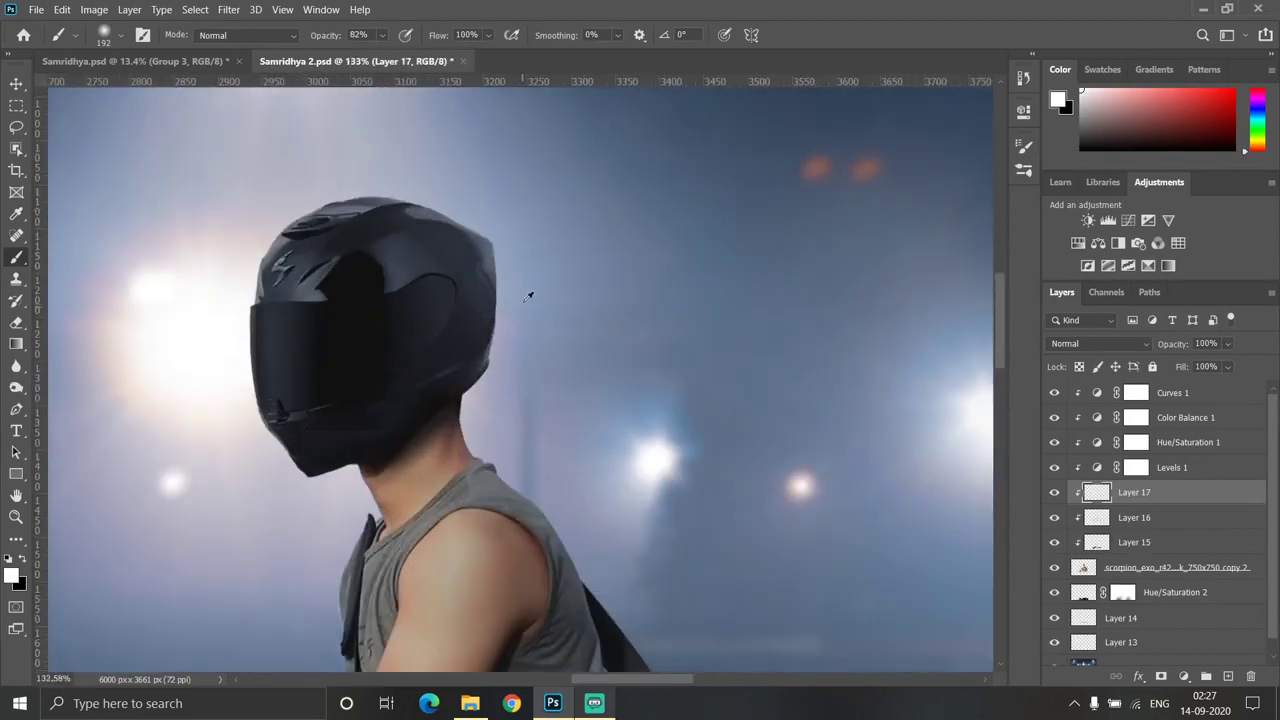
scroll(528, 296, "up", 2)
right_click(508, 245, "alt")
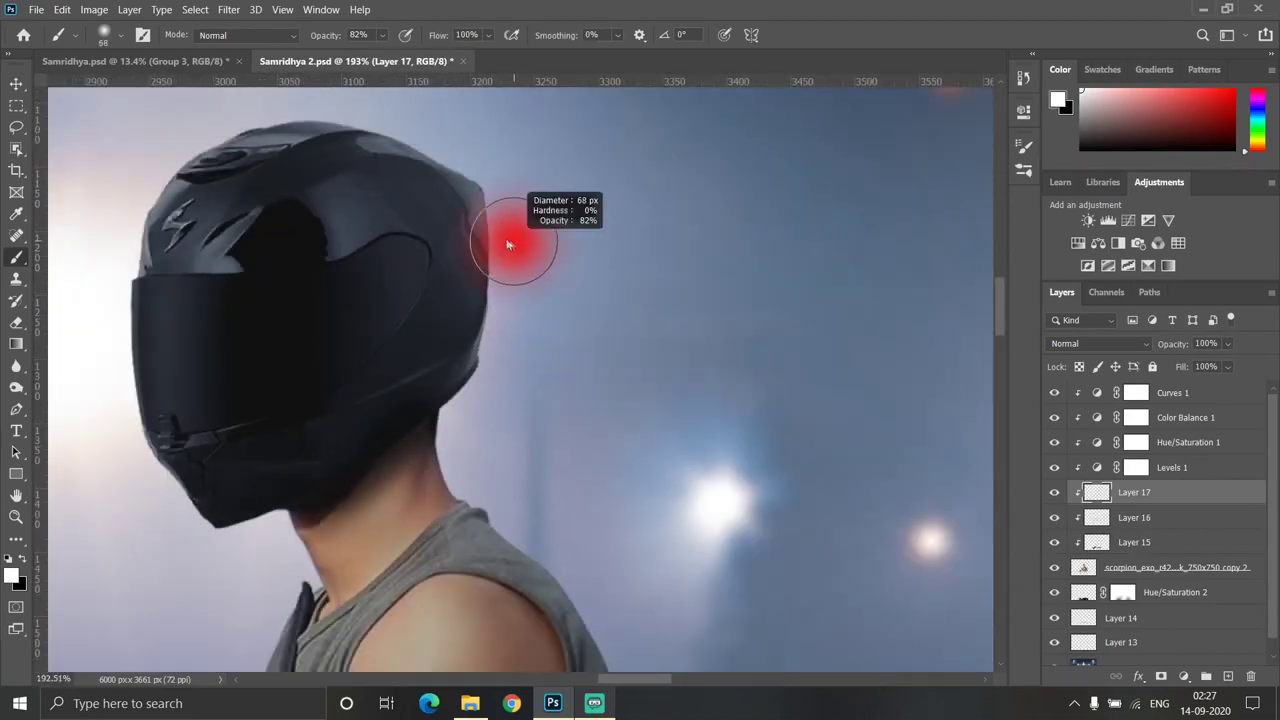
left_click_drag(508, 245, 479, 235)
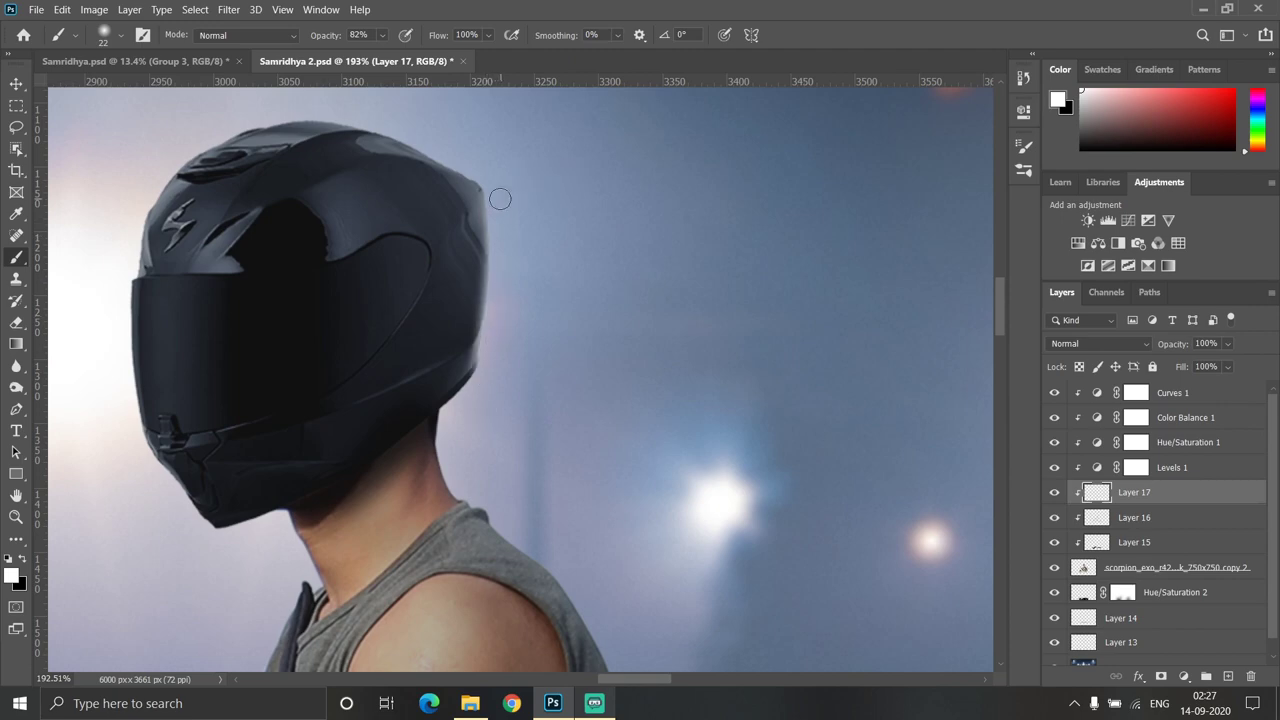
Paint thin white rim light along the helmet, neck, shoulder, strap and bag, undoing stray shoulder marks
scroll(504, 389, "up", 2)
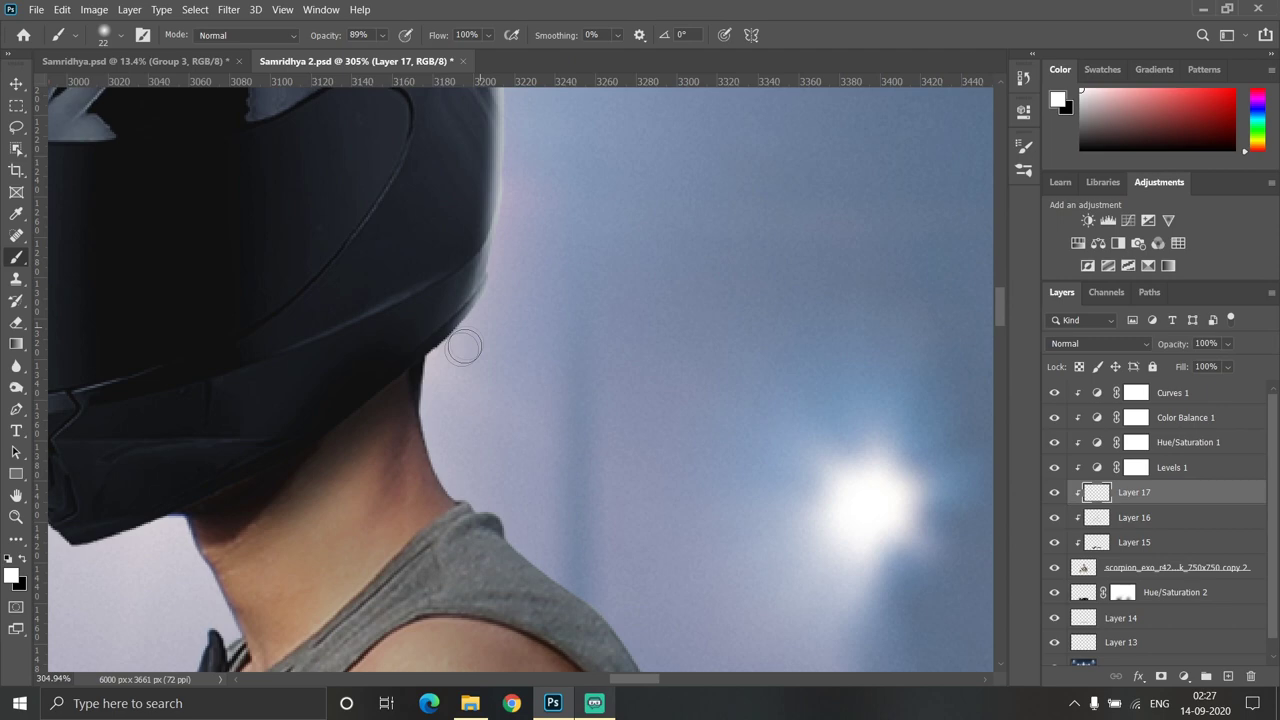
scroll(465, 340, "up", 1)
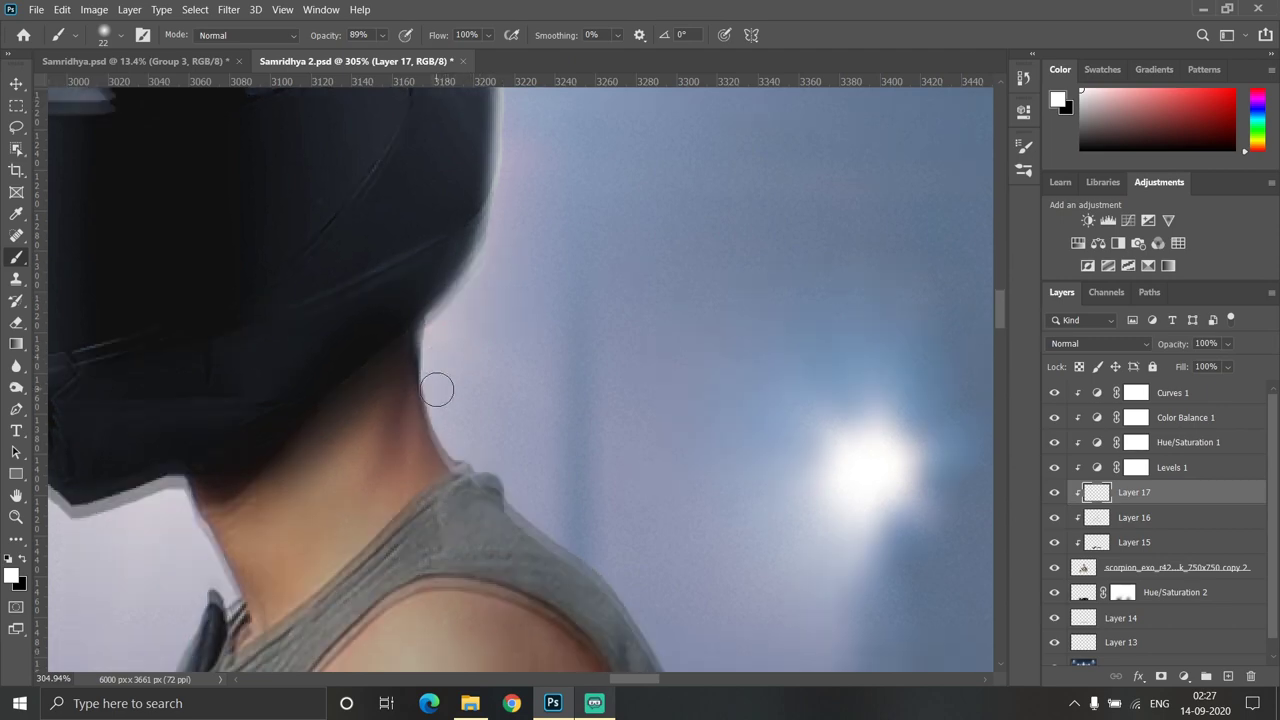
right_click(449, 351, "alt")
scroll(447, 351, "down", 1)
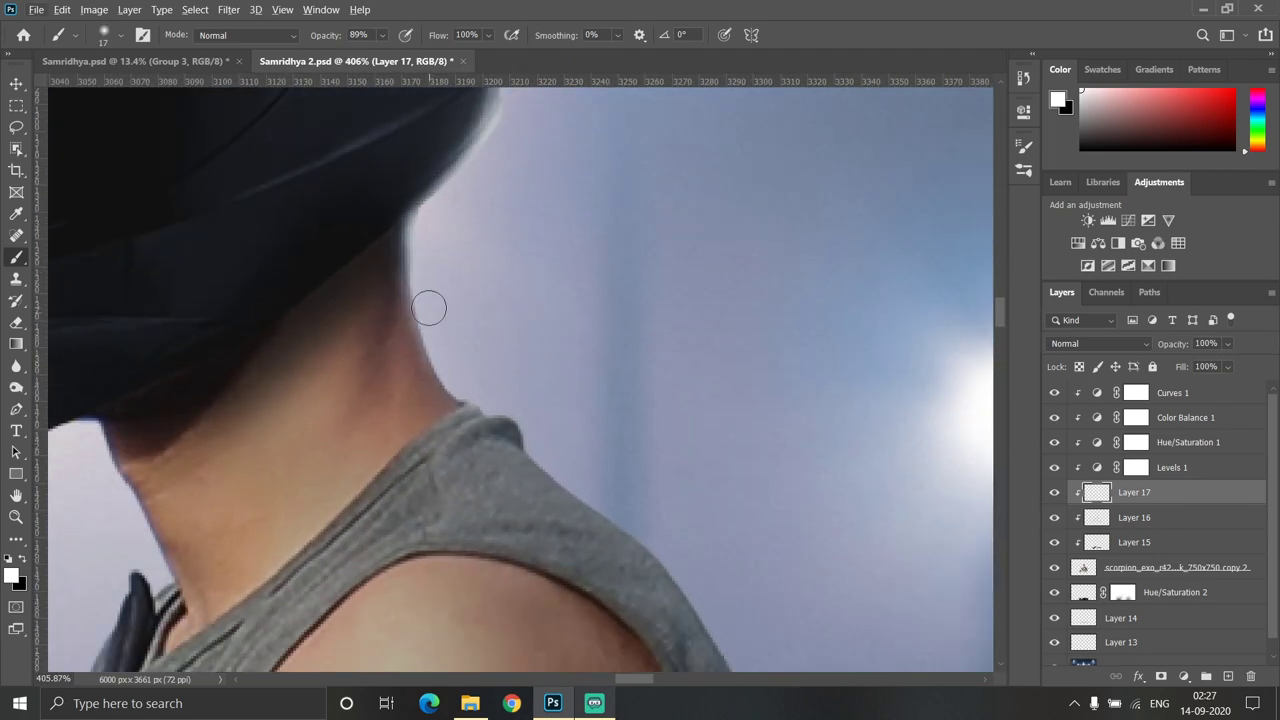
key("ctrl+z")
right_click(457, 323, "alt")
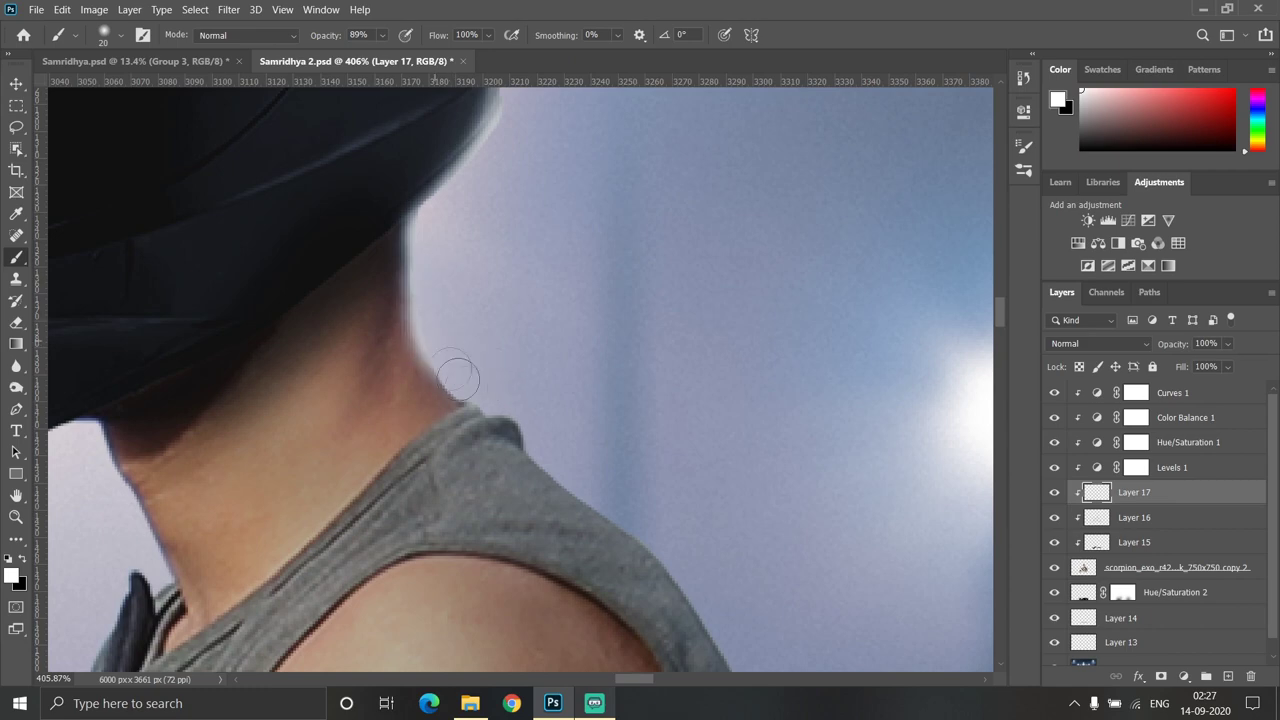
scroll(460, 350, "down", 3)
scroll(465, 345, "up", 2)
scroll(468, 338, "up", 2)
scroll(472, 331, "up", 1)
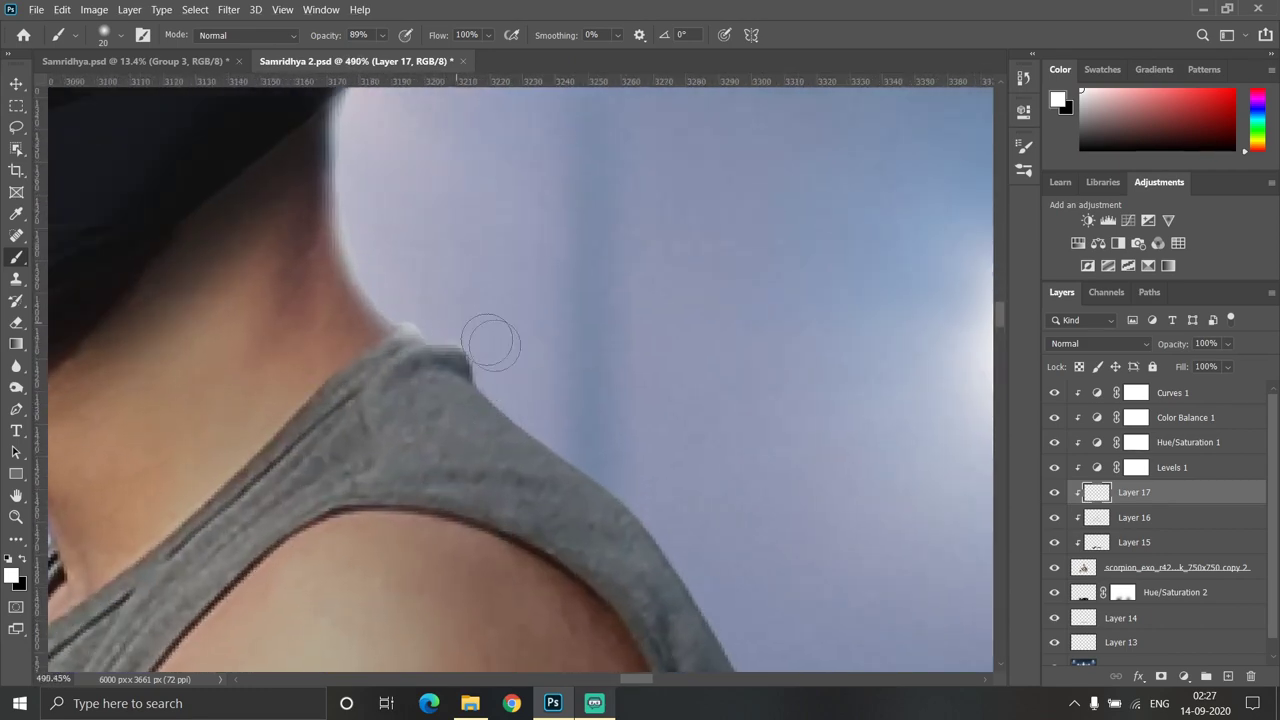
scroll(530, 410, "down", 3)
scroll(597, 483, "up", 3)
scroll(480, 348, "up", 1)
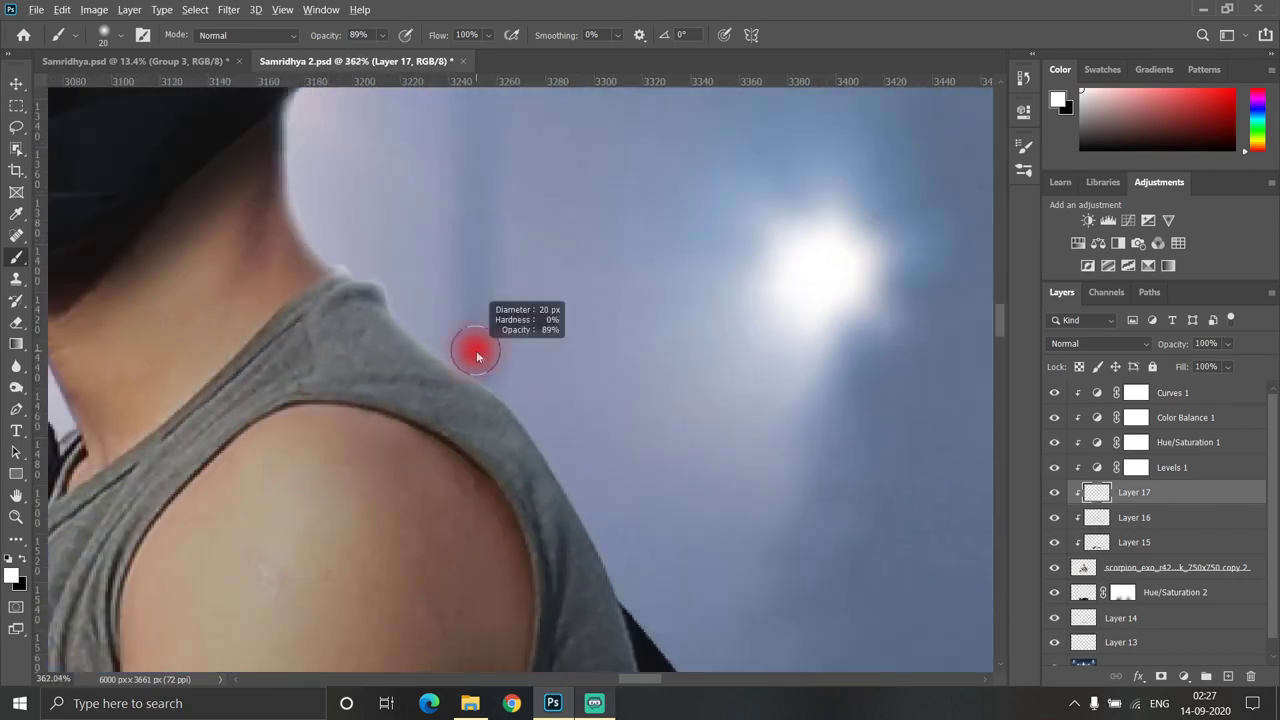
scroll(512, 395, "down", 2)
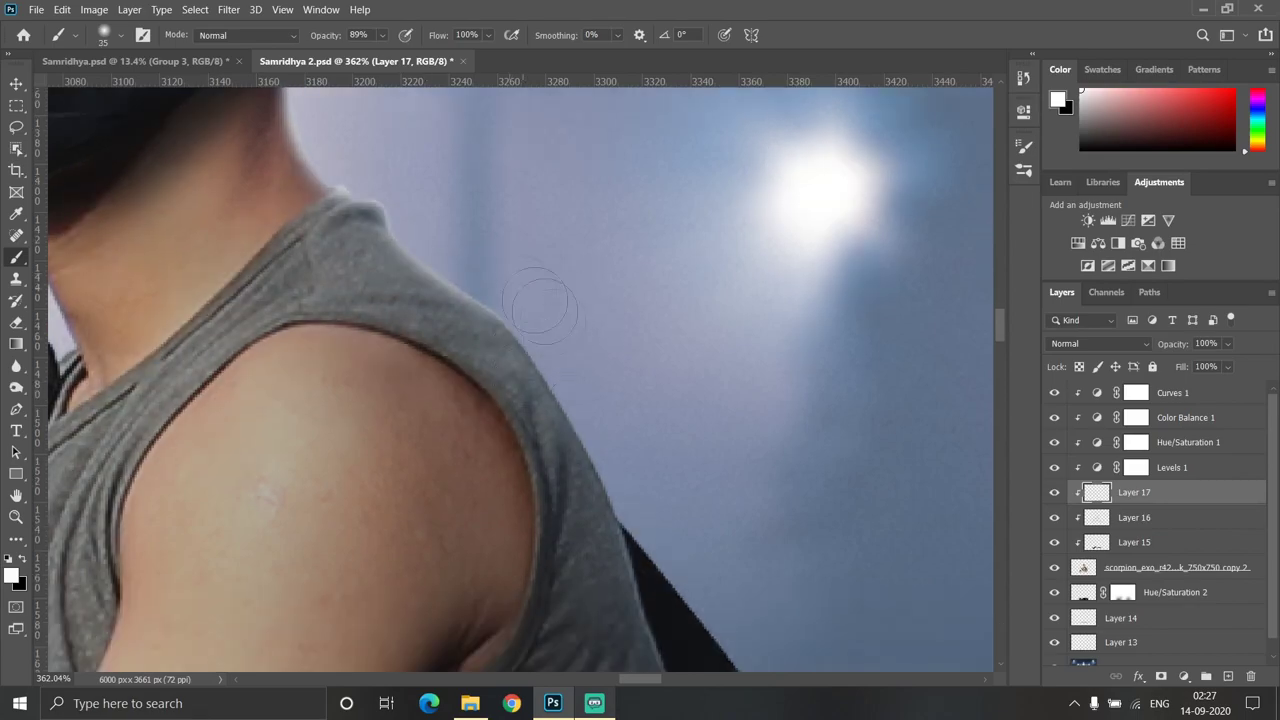
scroll(675, 482, "down", 3)
scroll(577, 315, "up", 2)
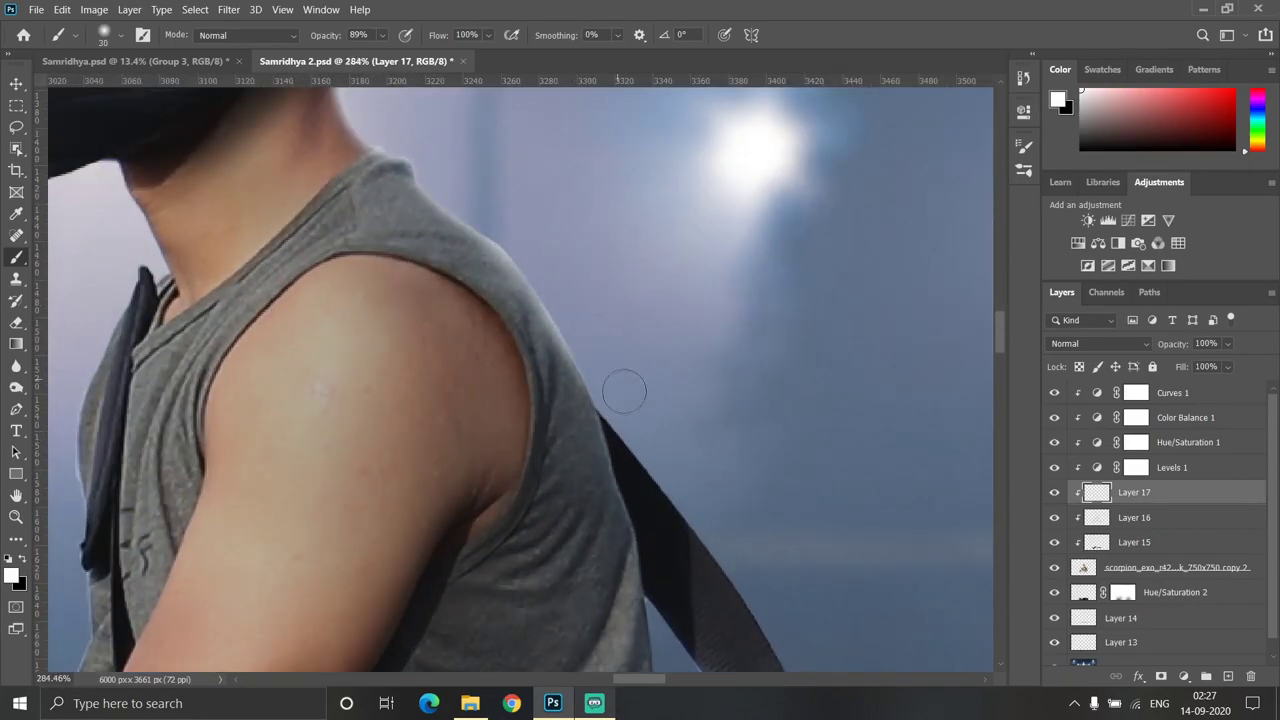
scroll(622, 390, "up", 1)
scroll(494, 314, "down", 3)
scroll(577, 354, "up", 2)
scroll(577, 354, "up", 3)
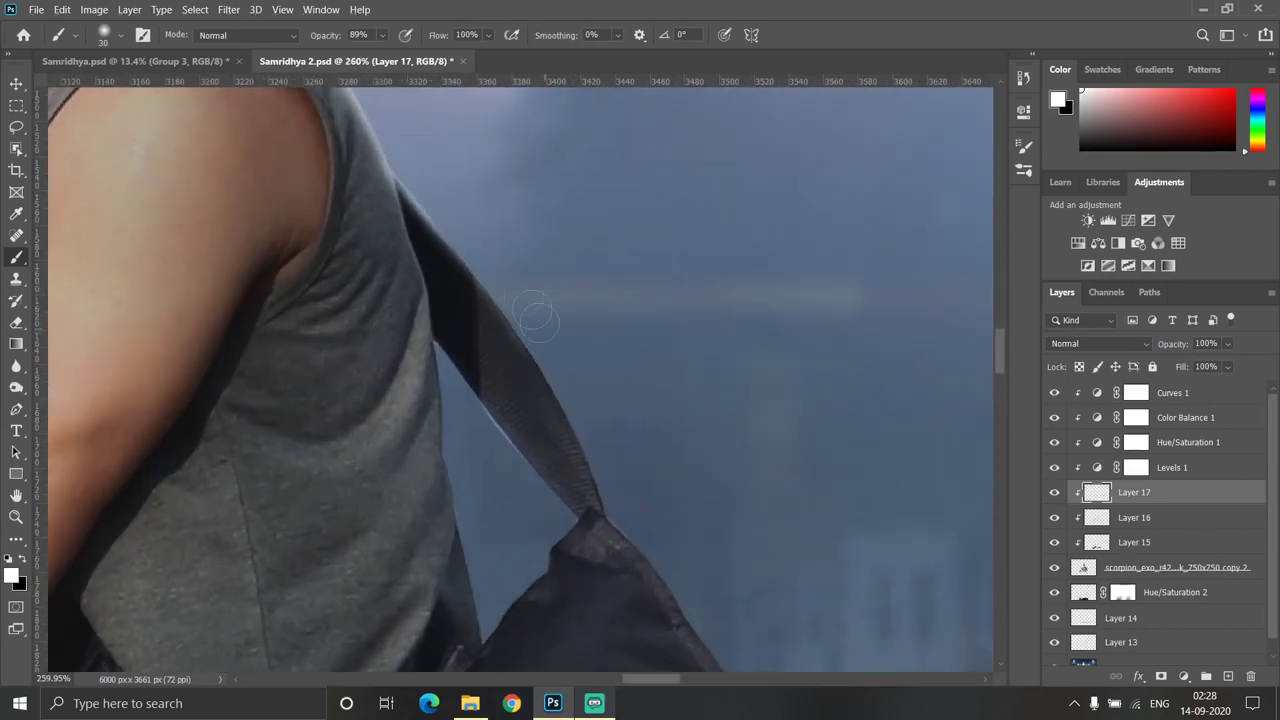
scroll(595, 432, "down", 3)
scroll(608, 437, "up", 3)
scroll(577, 449, "up", 2)
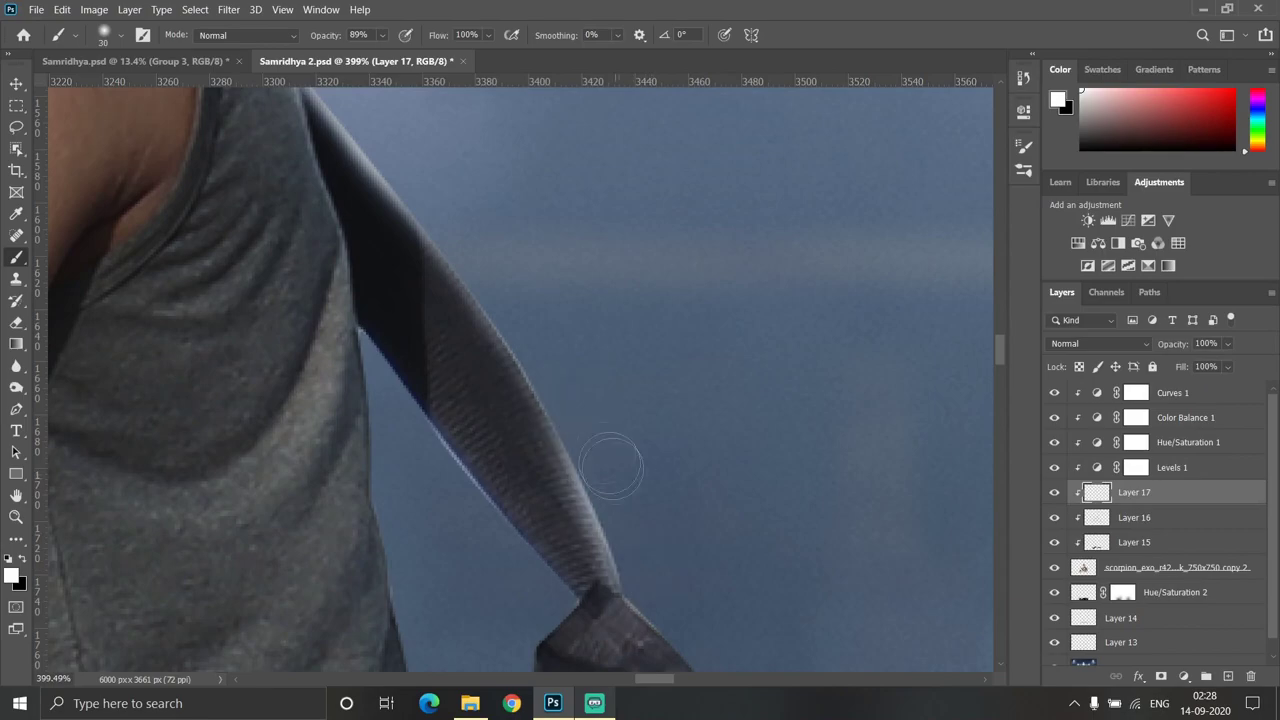
scroll(534, 321, "down", 3)
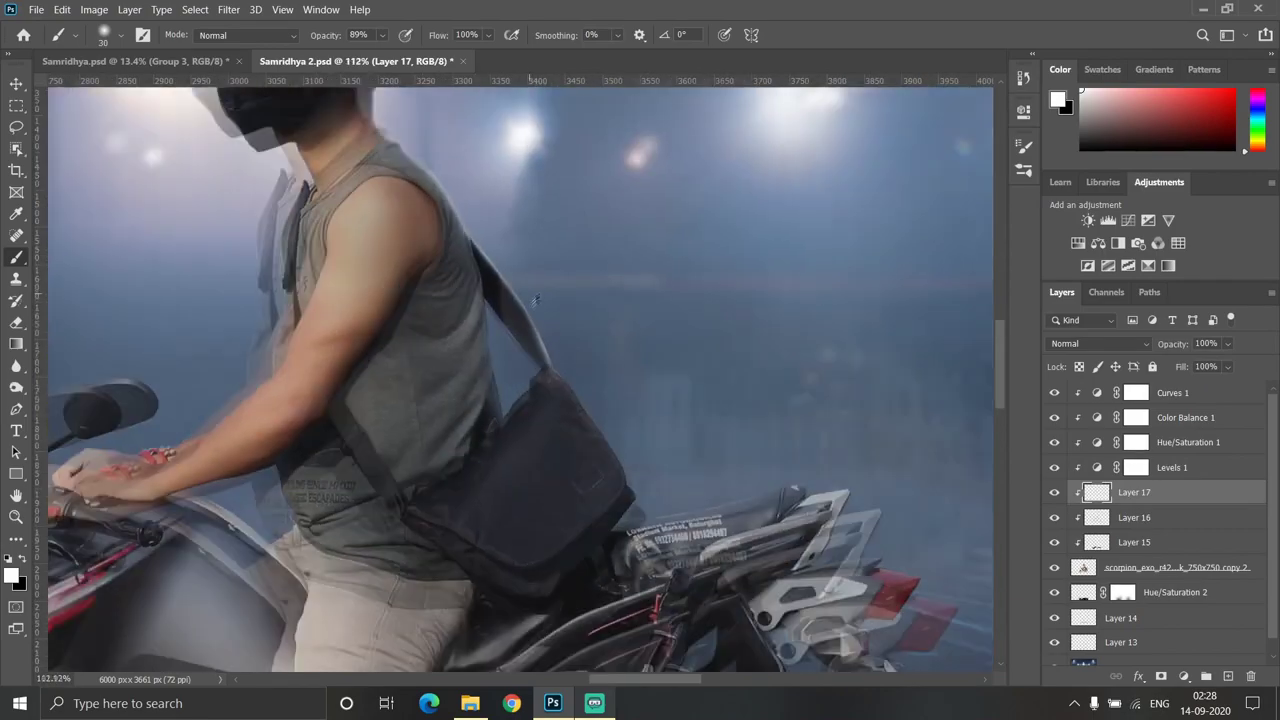
scroll(534, 321, "down", 1)
scroll(459, 360, "up", 3)
scroll(459, 360, "up", 1)
scroll(459, 360, "up", 2)
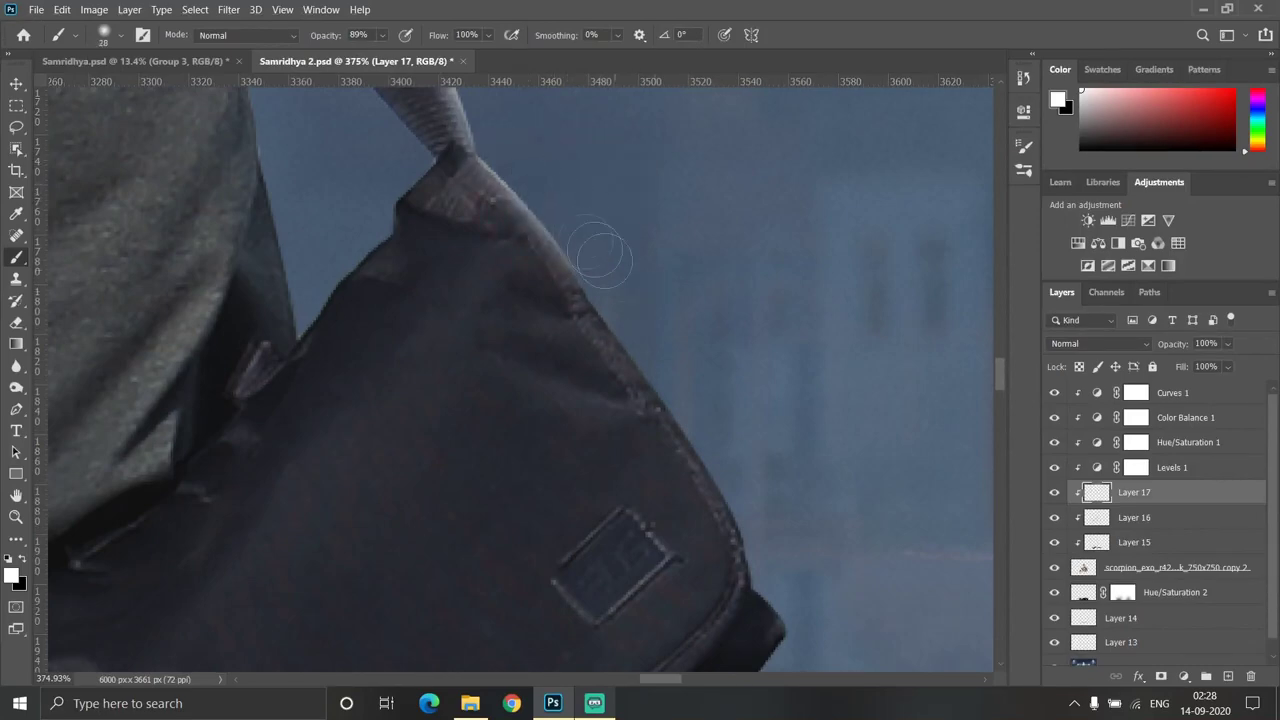
scroll(714, 390, "down", 2)
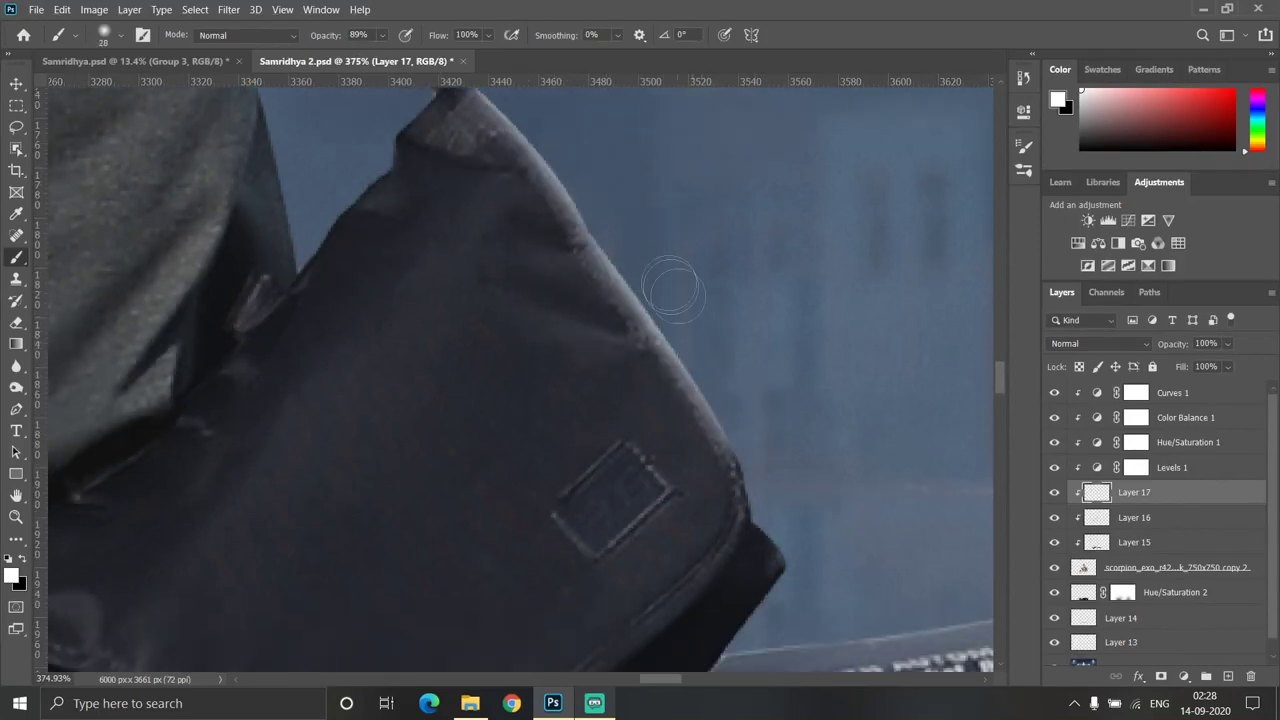
scroll(771, 492, "down", 3)
scroll(683, 411, "up", 3)
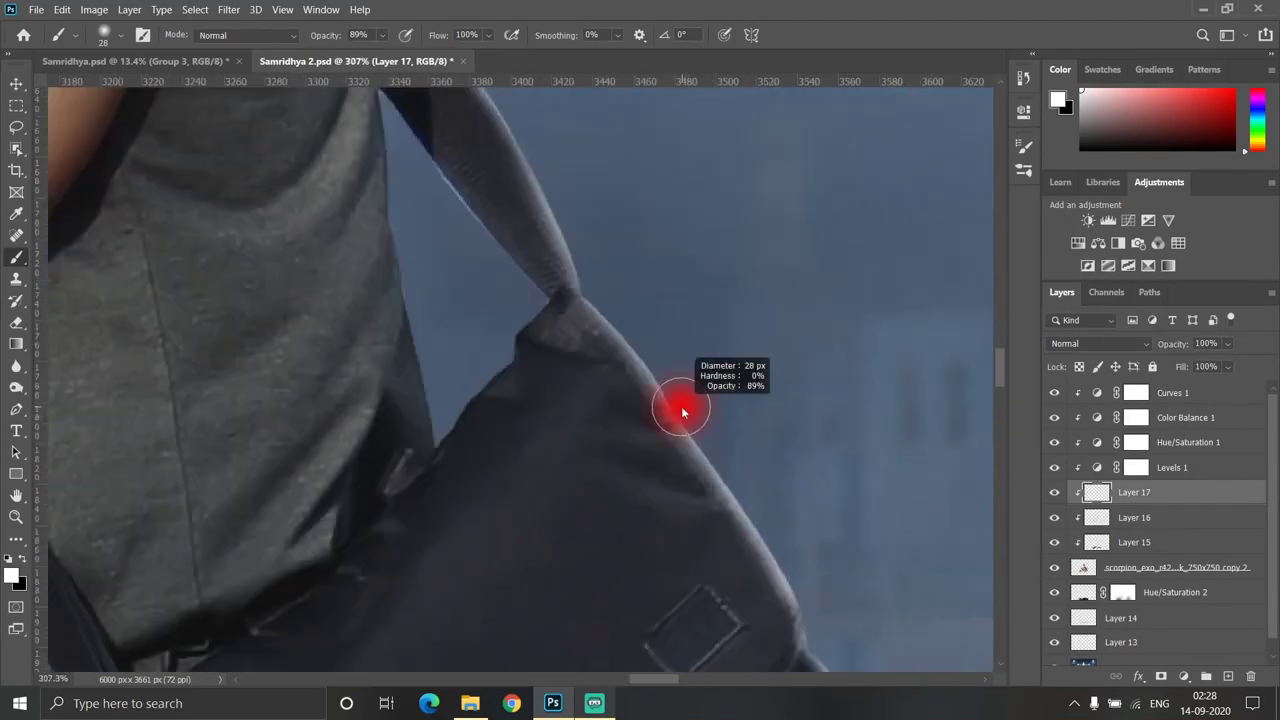
scroll(727, 447, "down", 3)
scroll(560, 420, "up", 2)
scroll(550, 400, "up", 1)
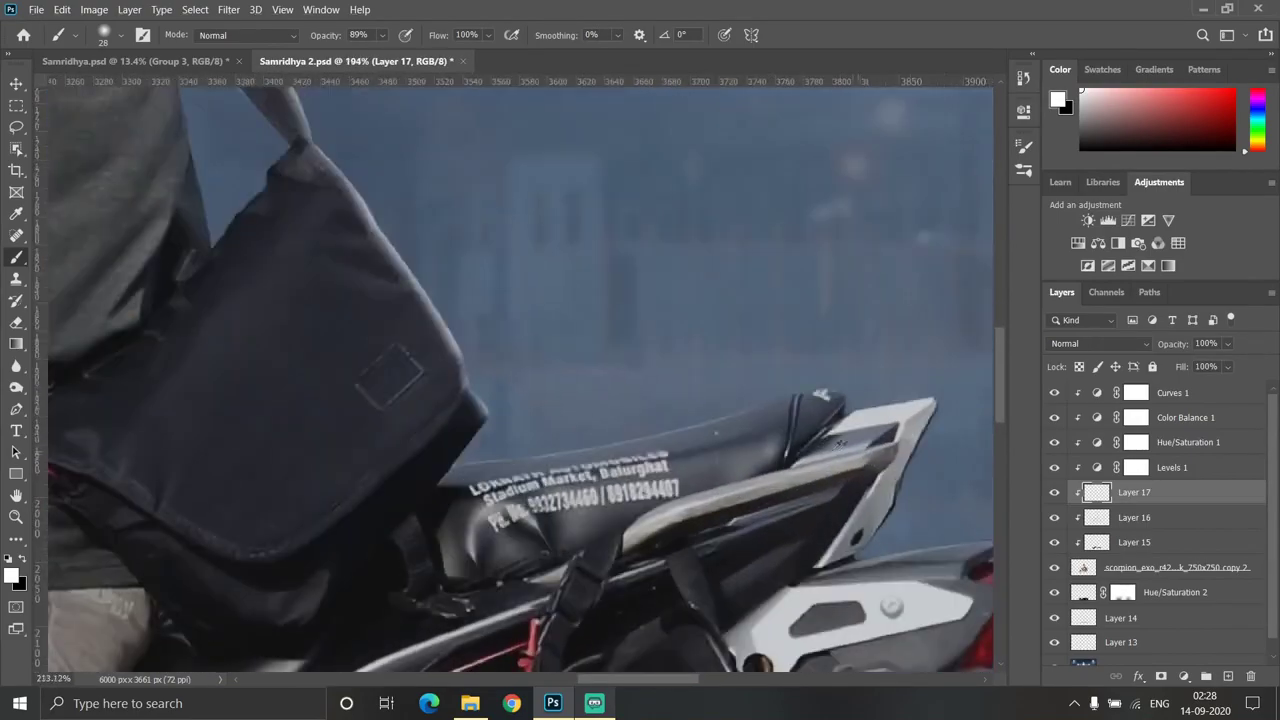
With a smaller soft white brush, paint thin rim light along the seat and tail edges
scroll(543, 387, "up", 1)
scroll(543, 387, "up", 3)
left_click_drag(286, 434, 280, 440)
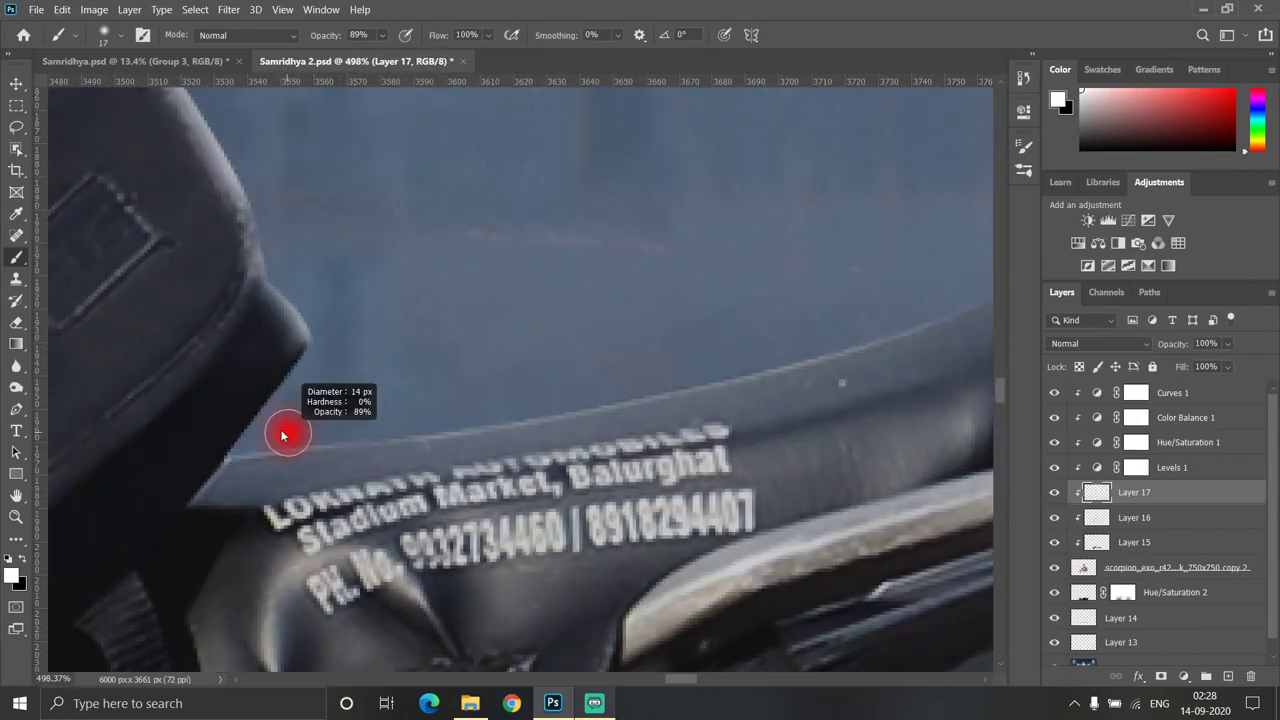
scroll(840, 300, "down", 2)
scroll(419, 388, "up", 2)
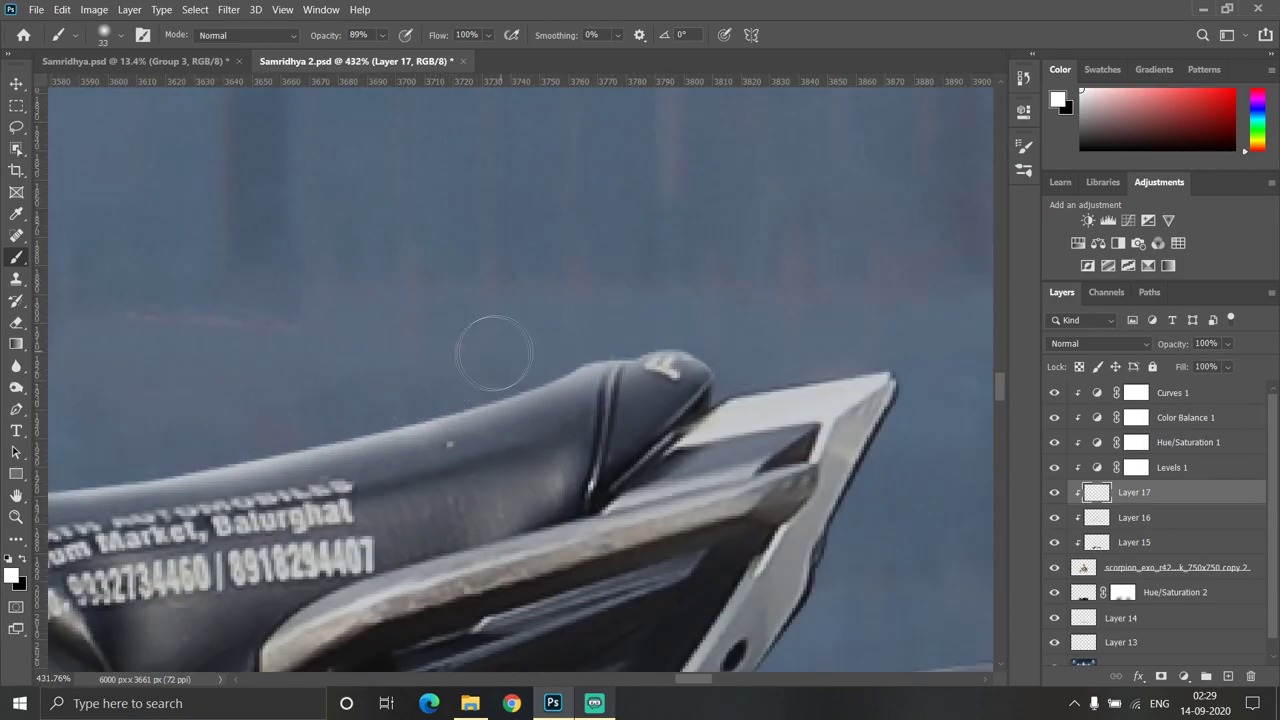
scroll(588, 389, "down", 1)
scroll(591, 380, "down", 2)
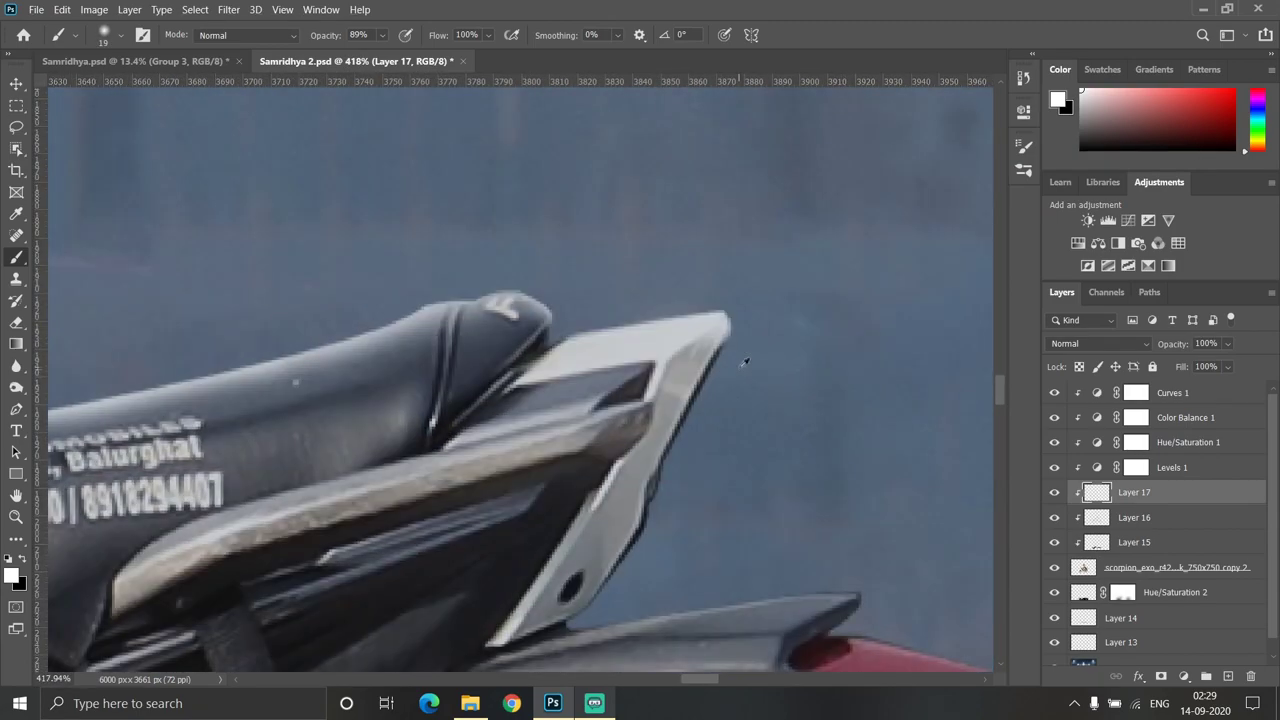
scroll(729, 366, "down", 2)
scroll(729, 366, "up", 2)
scroll(838, 400, "down", 3)
scroll(675, 405, "up", 2)
scroll(675, 405, "up", 1)
scroll(644, 398, "down", 3)
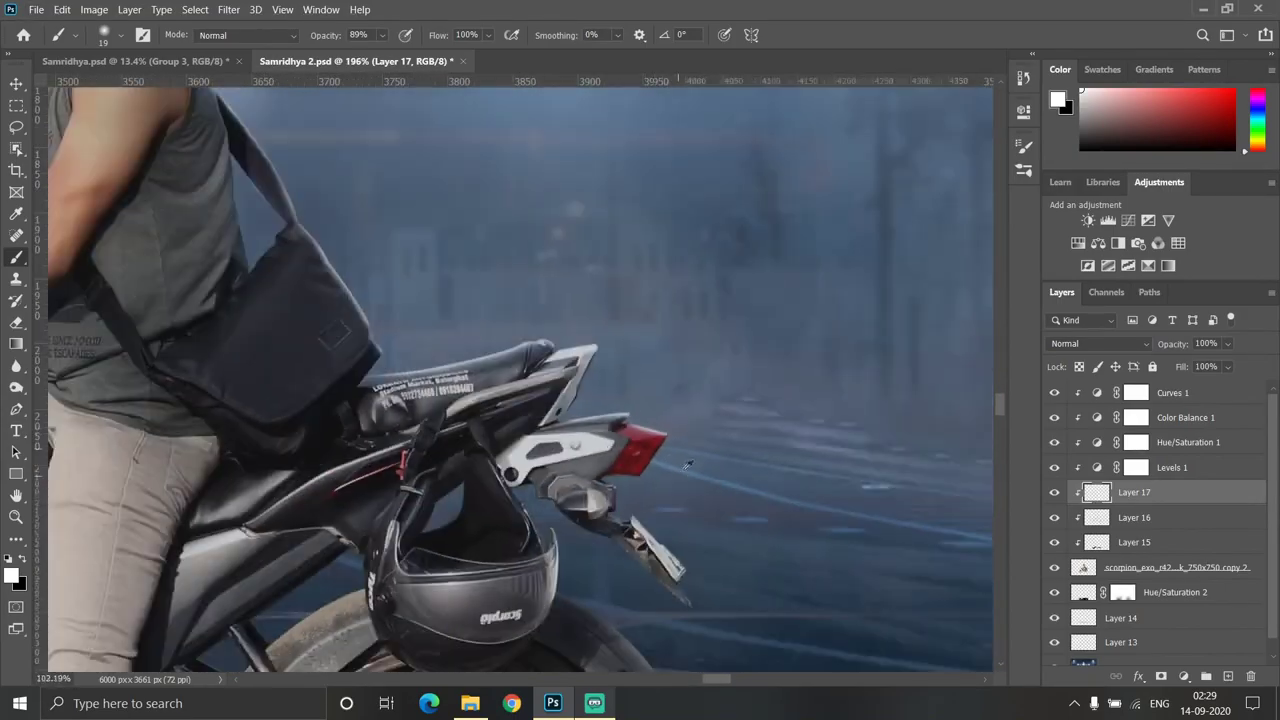
scroll(660, 430, "up", 2)
scroll(718, 485, "up", 1)
scroll(718, 488, "down", 1)
scroll(677, 503, "down", 1)
scroll(715, 476, "down", 2)
scroll(715, 476, "up", 2)
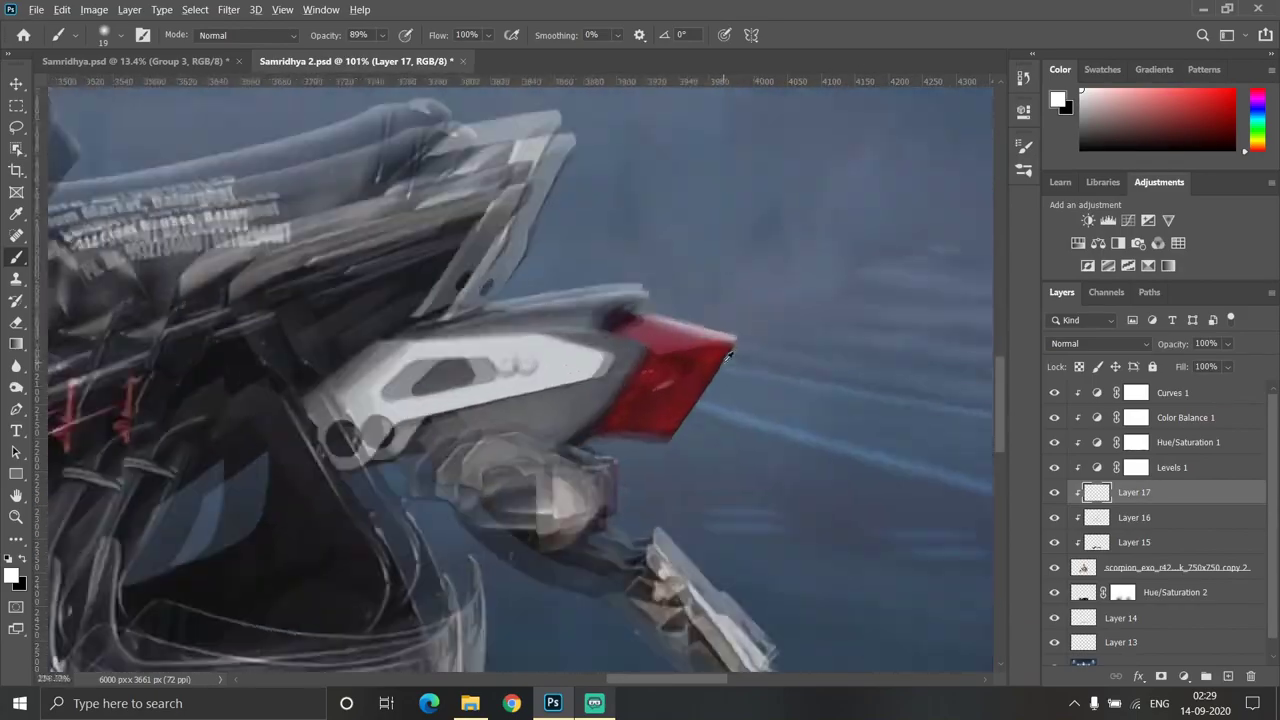
scroll(700, 470, "up", 2)
scroll(677, 457, "down", 4)
scroll(730, 593, "up", 1)
scroll(730, 593, "up", 2)
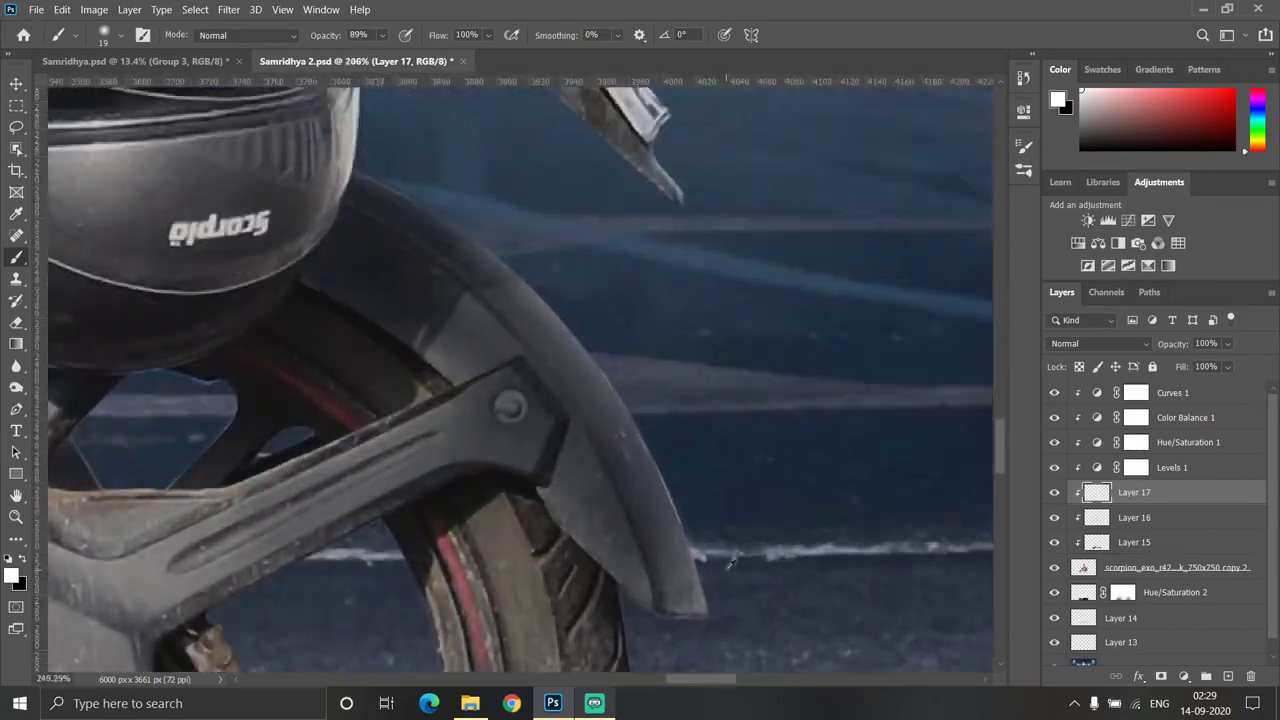
scroll(743, 616, "up", 1)
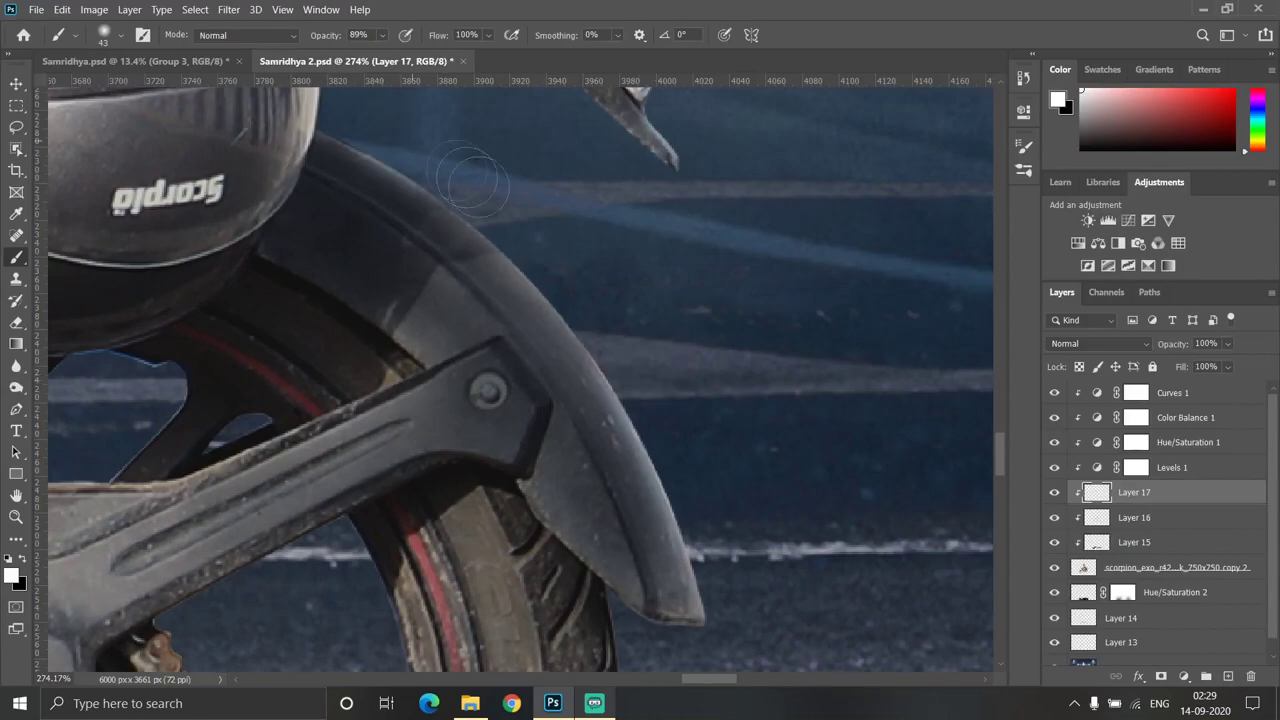
scroll(680, 418, "down", 3)
scroll(682, 367, "up", 3)
Enlarge the brush and continue the rim light along the rear fender
key("bracketright")
key("bracketright")
key("bracketright")
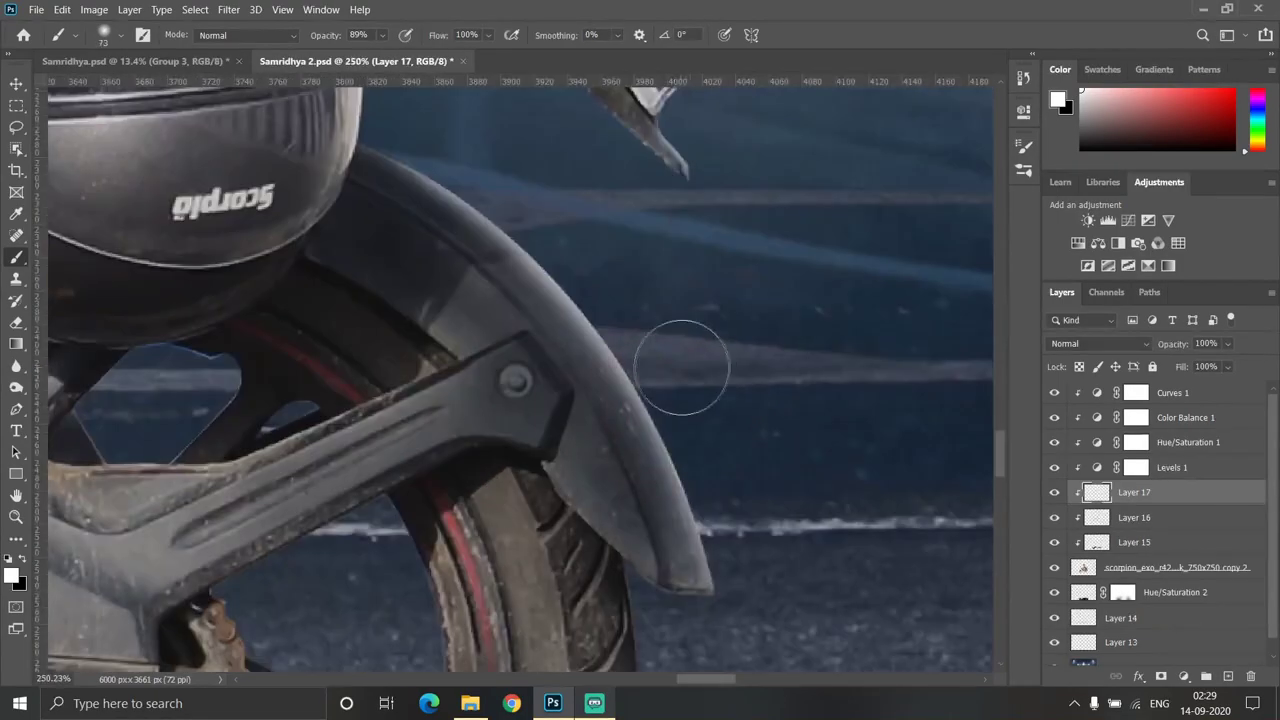
scroll(723, 449, "down", 2)
scroll(723, 517, "down", 2)
scroll(700, 420, "down", 2)
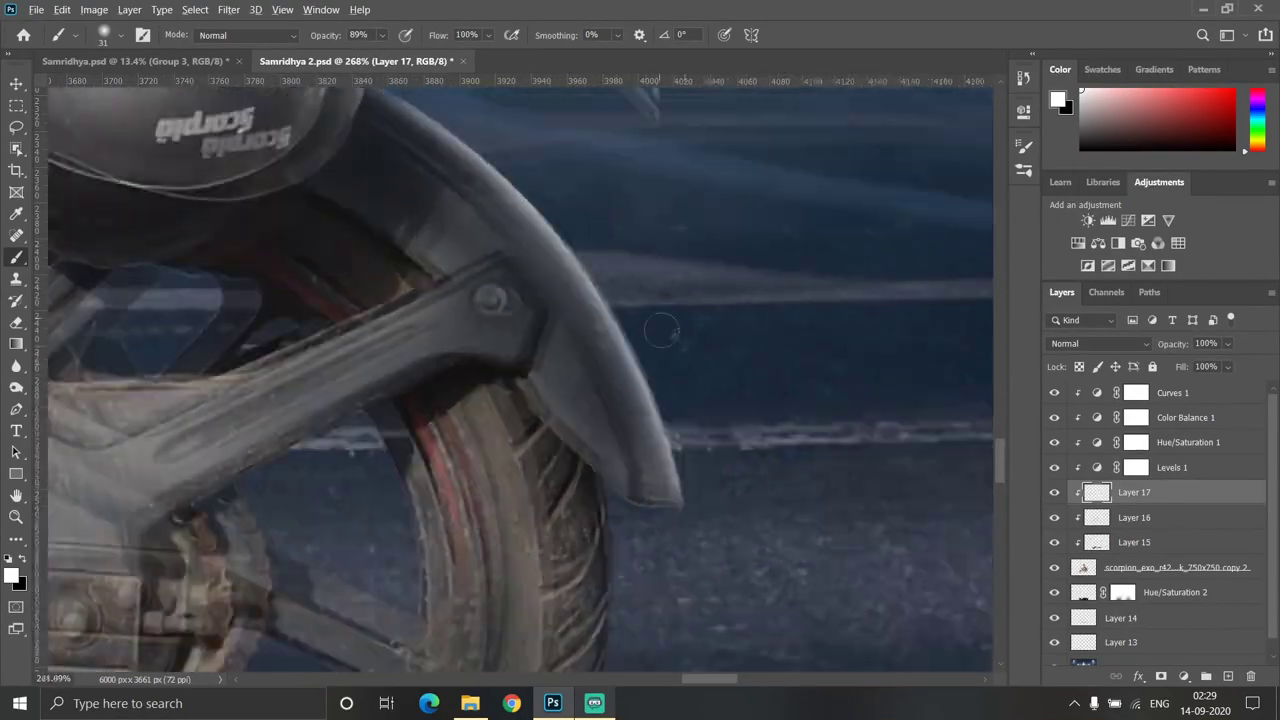
scroll(652, 330, "down", 2)
scroll(688, 463, "up", 2)
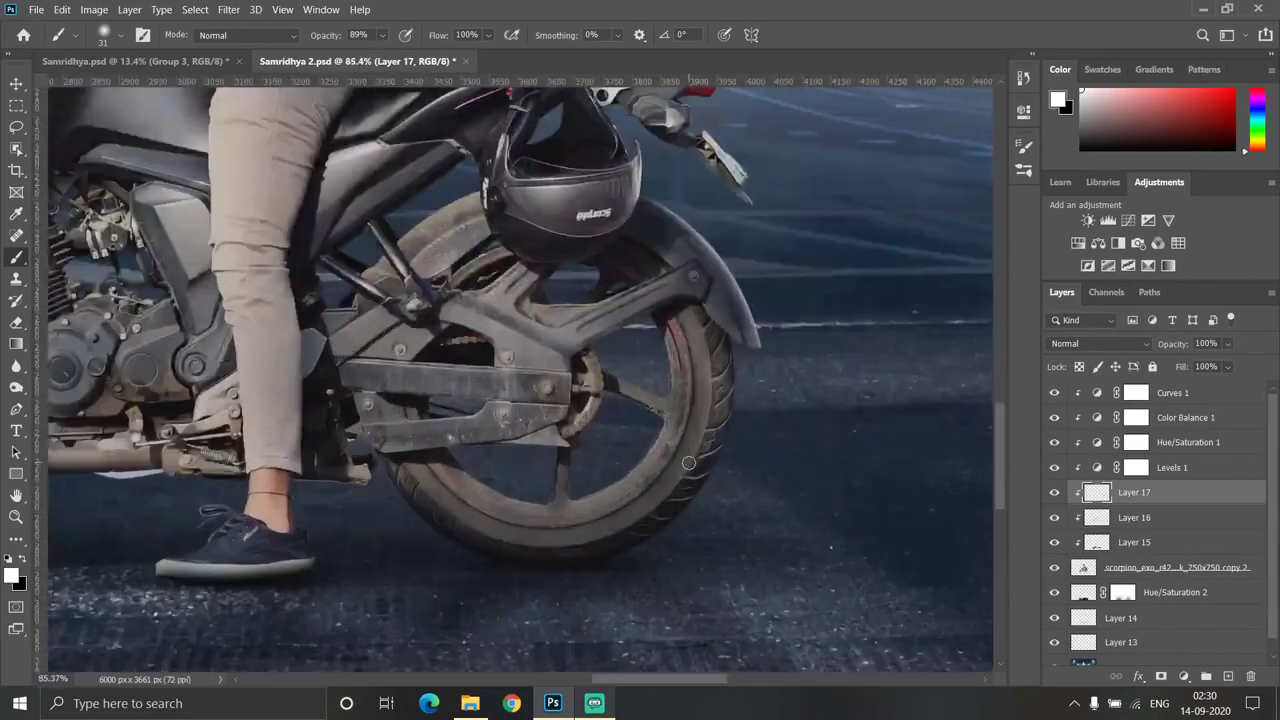
scroll(694, 455, "up", 3)
scroll(766, 391, "up", 2)
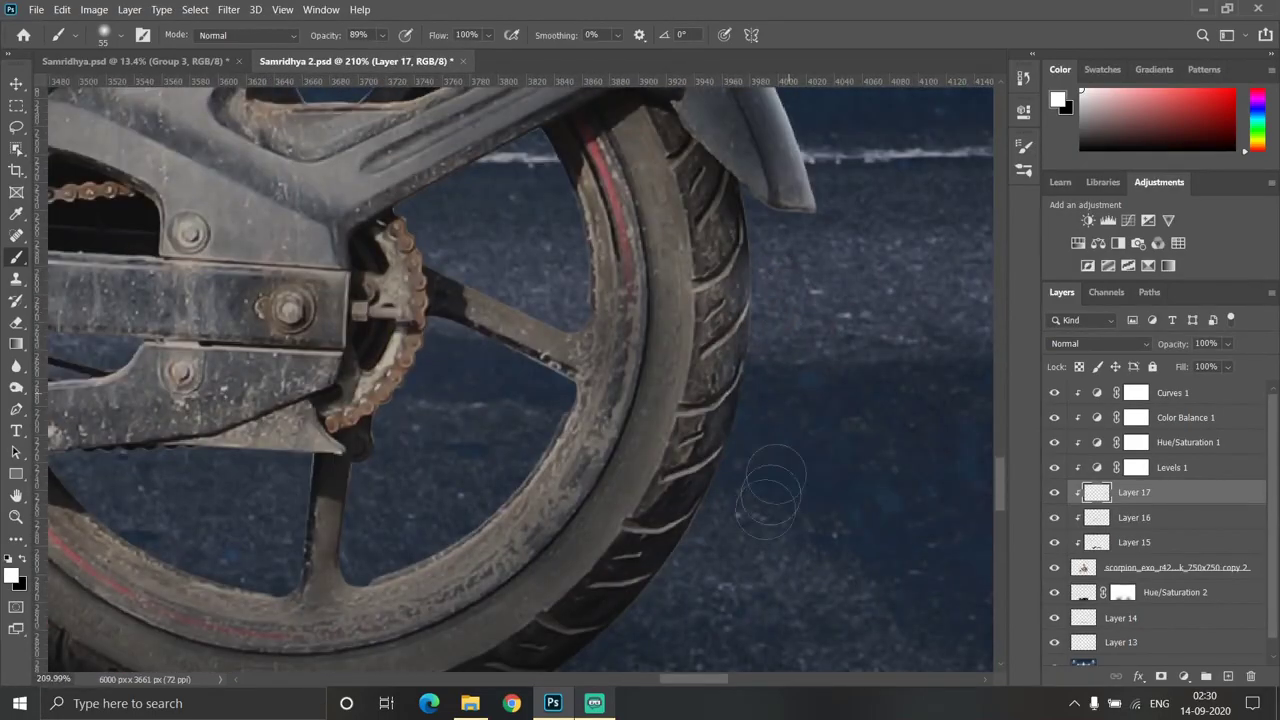
scroll(770, 490, "down", 2)
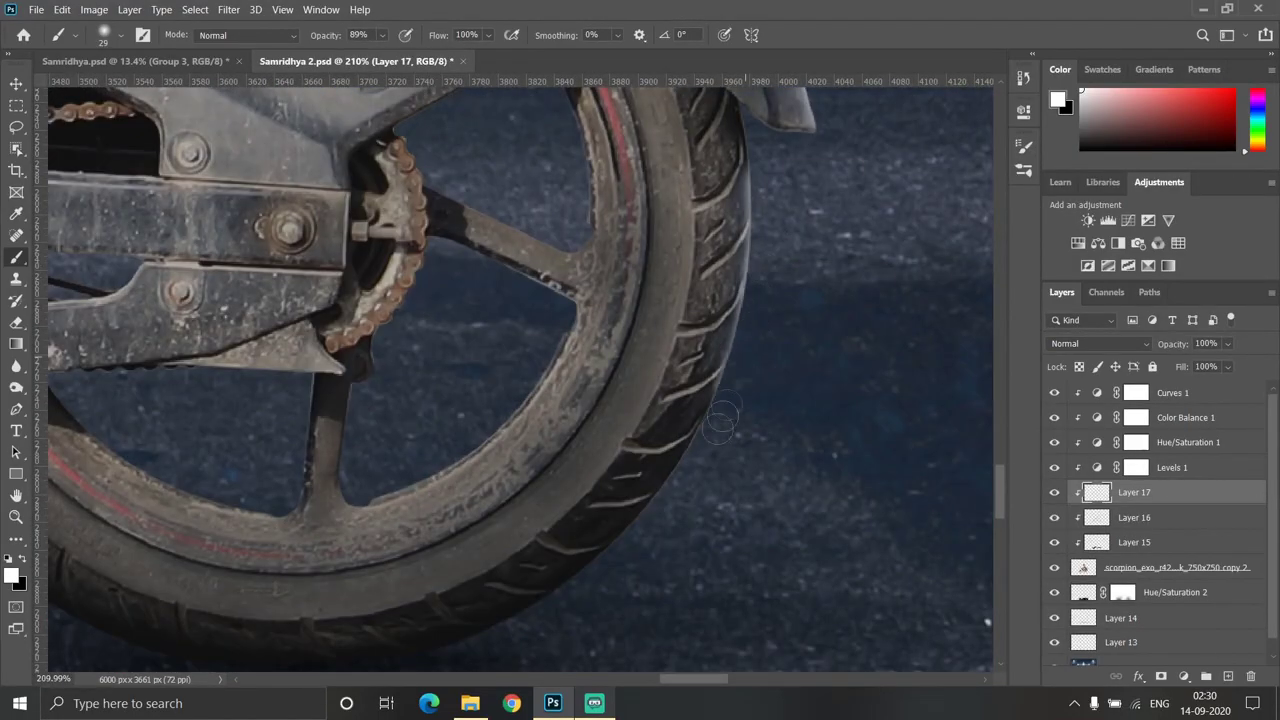
Trace the rear wheel's edge with a larger rim-light brush
left_click_drag(775, 340, 785, 348)
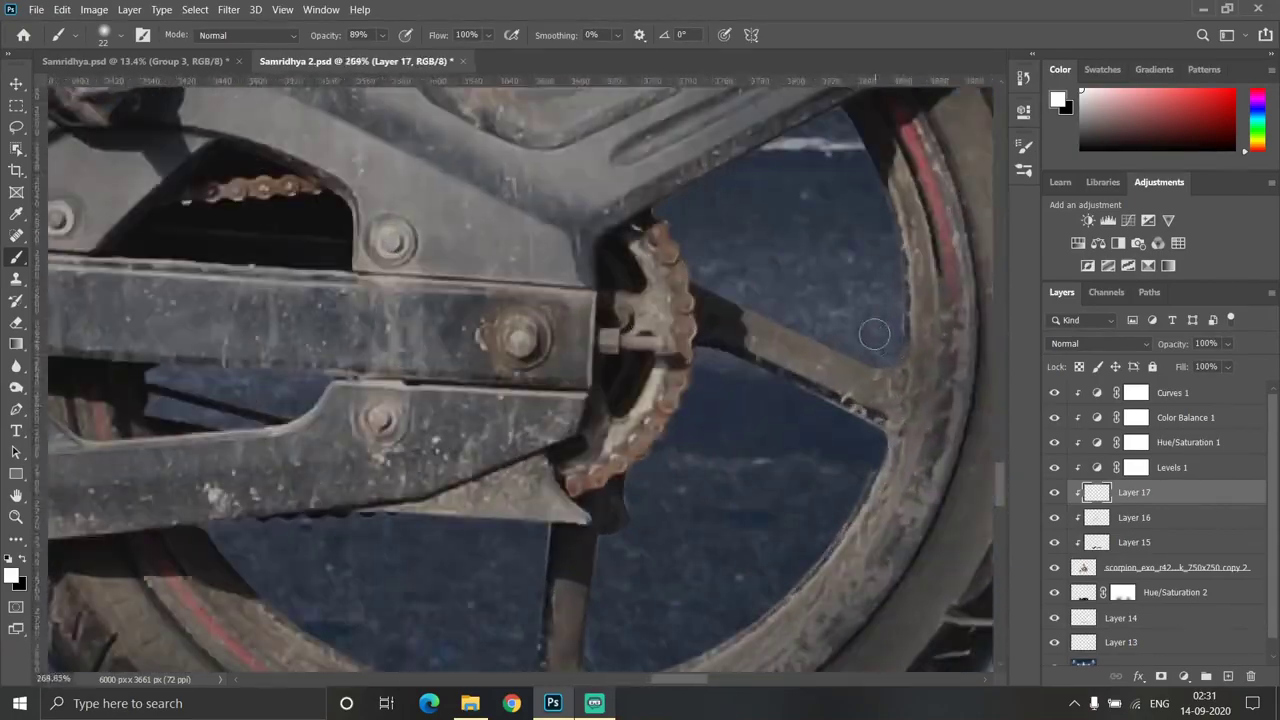
scroll(765, 330, "down", 5)
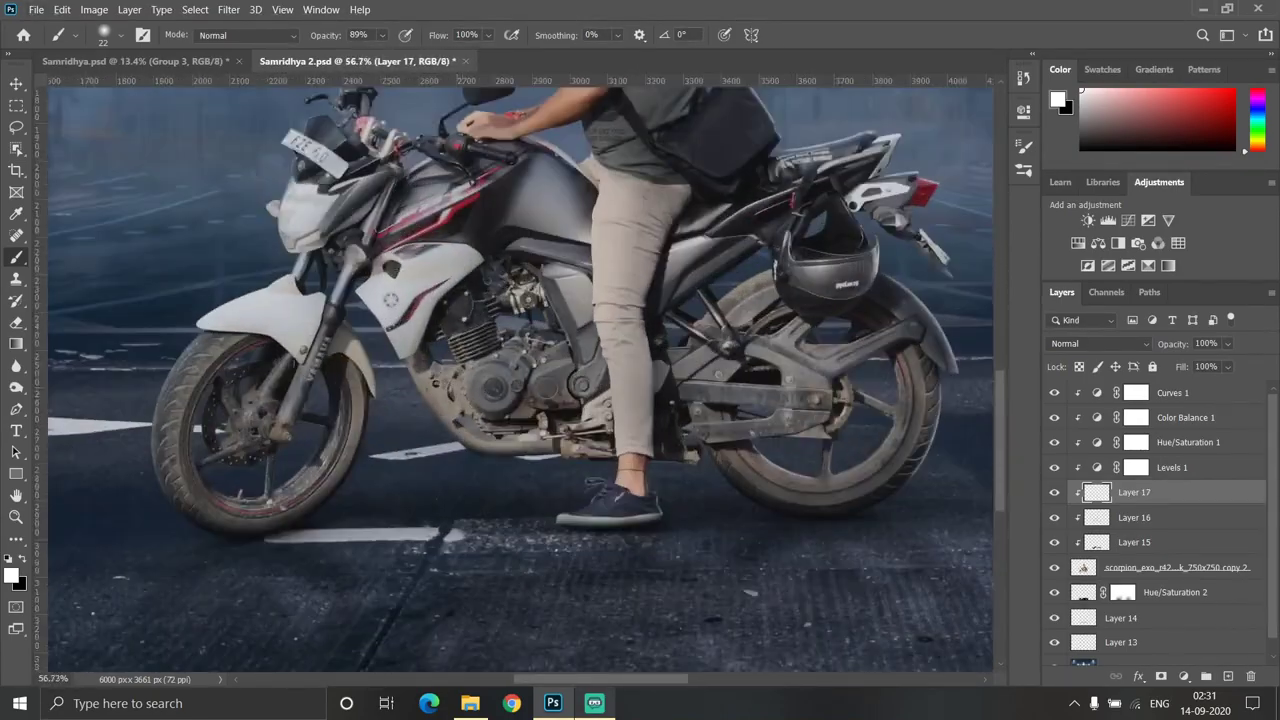
left_click_drag(451, 470, 575, 540)
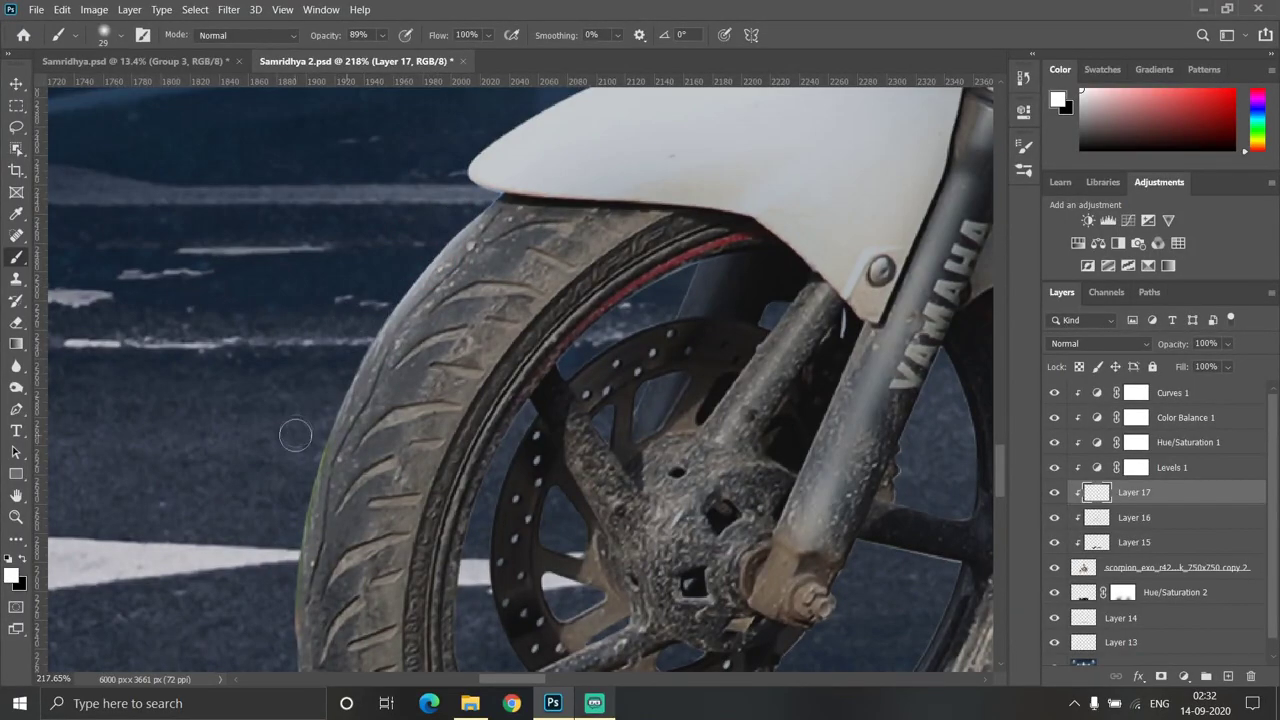
Navigate the view toward the front of the bike around the mirror
scroll(295, 435, "down", 1)
scroll(295, 435, "down", 1)
scroll(290, 435, "down", 1)
scroll(285, 435, "down", 2)
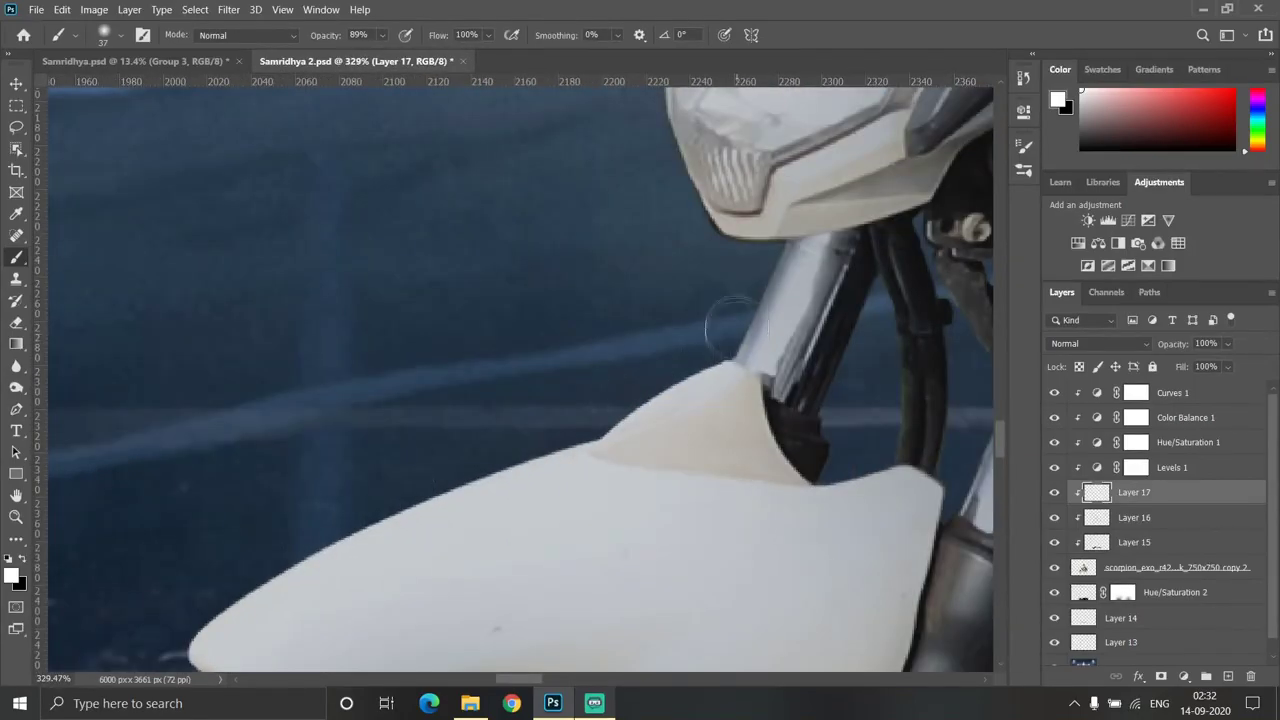
scroll(735, 323, "down", 5)
scroll(600, 335, "up", 3)
scroll(600, 335, "down", 2)
scroll(660, 315, "down", 1)
scroll(665, 300, "up", 3)
scroll(650, 340, "up", 2)
scroll(652, 312, "down", 4)
scroll(668, 322, "up", 3)
scroll(700, 160, "down", 3)
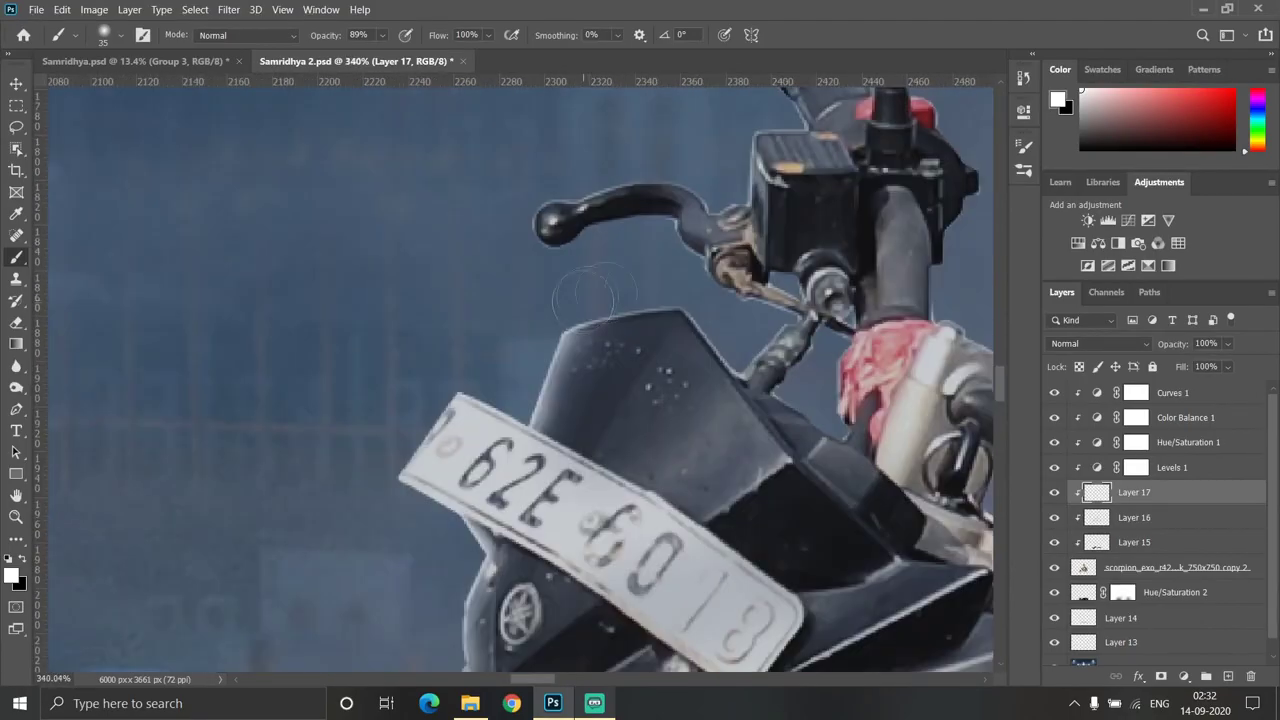
scroll(571, 286, "down", 3)
scroll(580, 300, "up", 3)
scroll(585, 420, "up", 3)
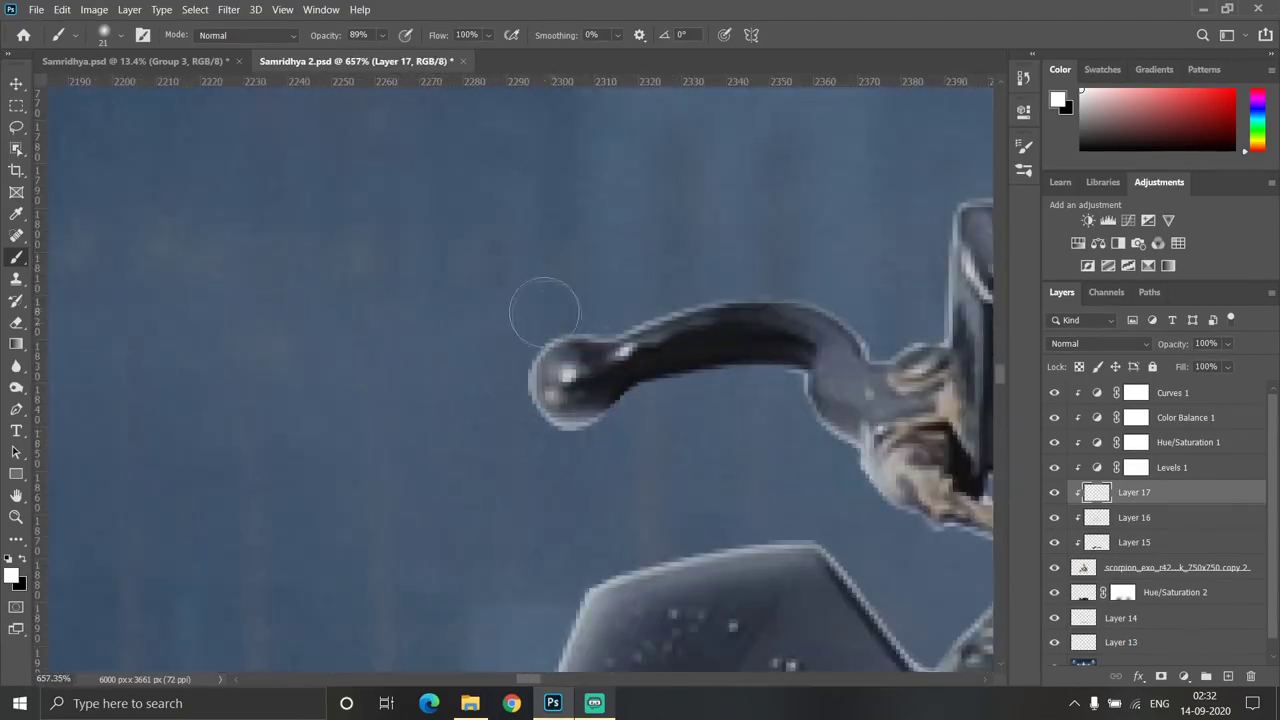
scroll(830, 310, "down", 5)
scroll(594, 366, "up", 1)
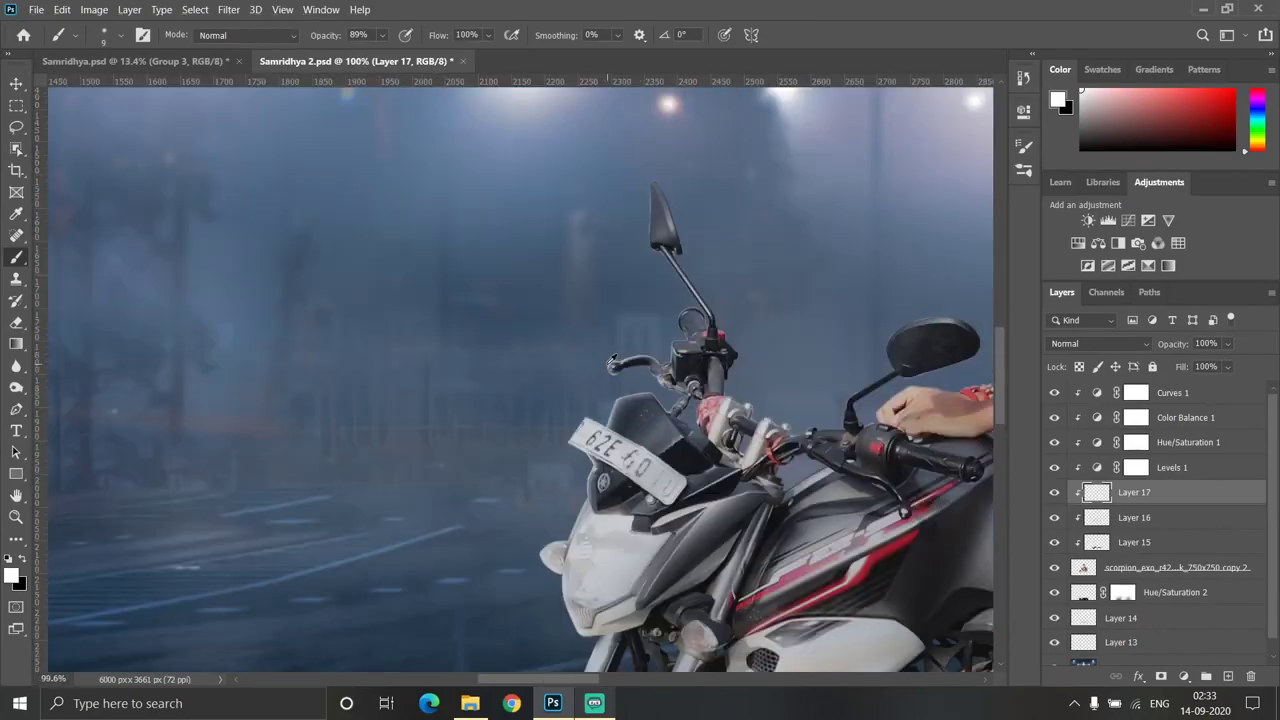
scroll(688, 350, "up", 5)
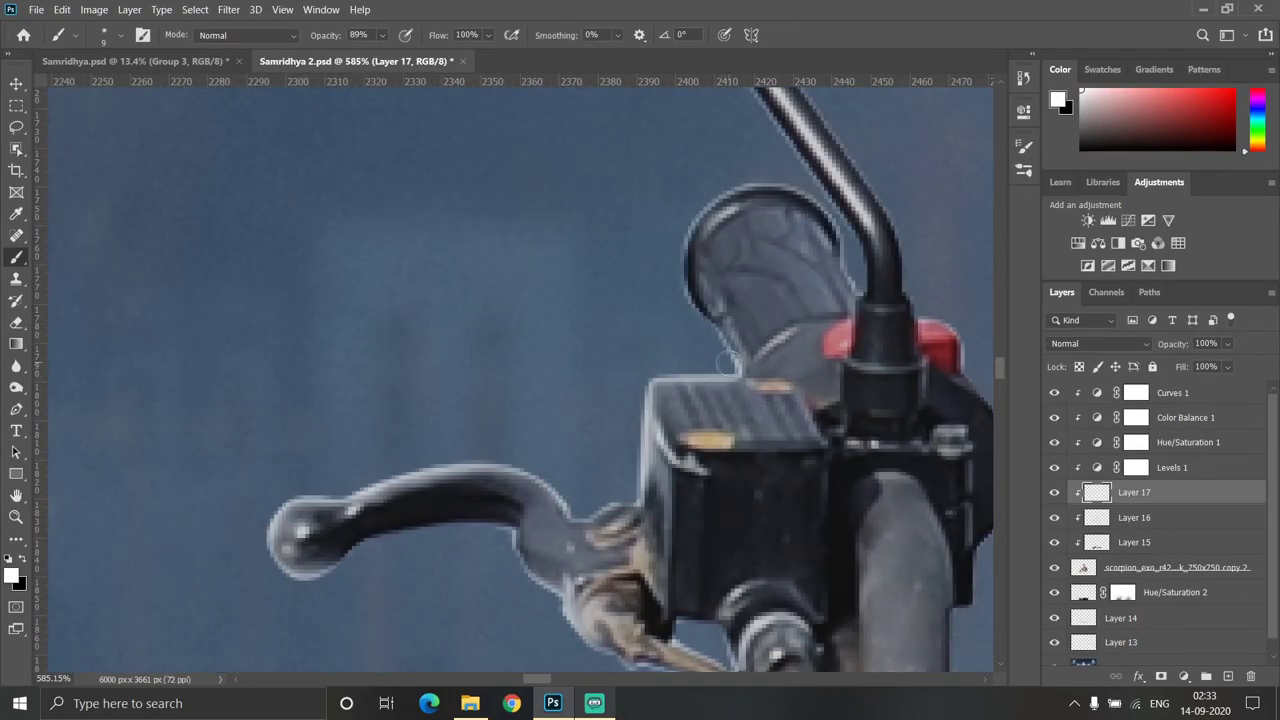
scroll(685, 300, "down", 1)
Bring the mirror stalk into view and size the brush for the handlebar edges
mouse_move(690, 160)
left_mouse_down()
mouse_move(685, 443)
mouse_move(586, 374)
left_mouse_up()
scroll(586, 374, "down", 1)
right_click(491, 466, "alt")
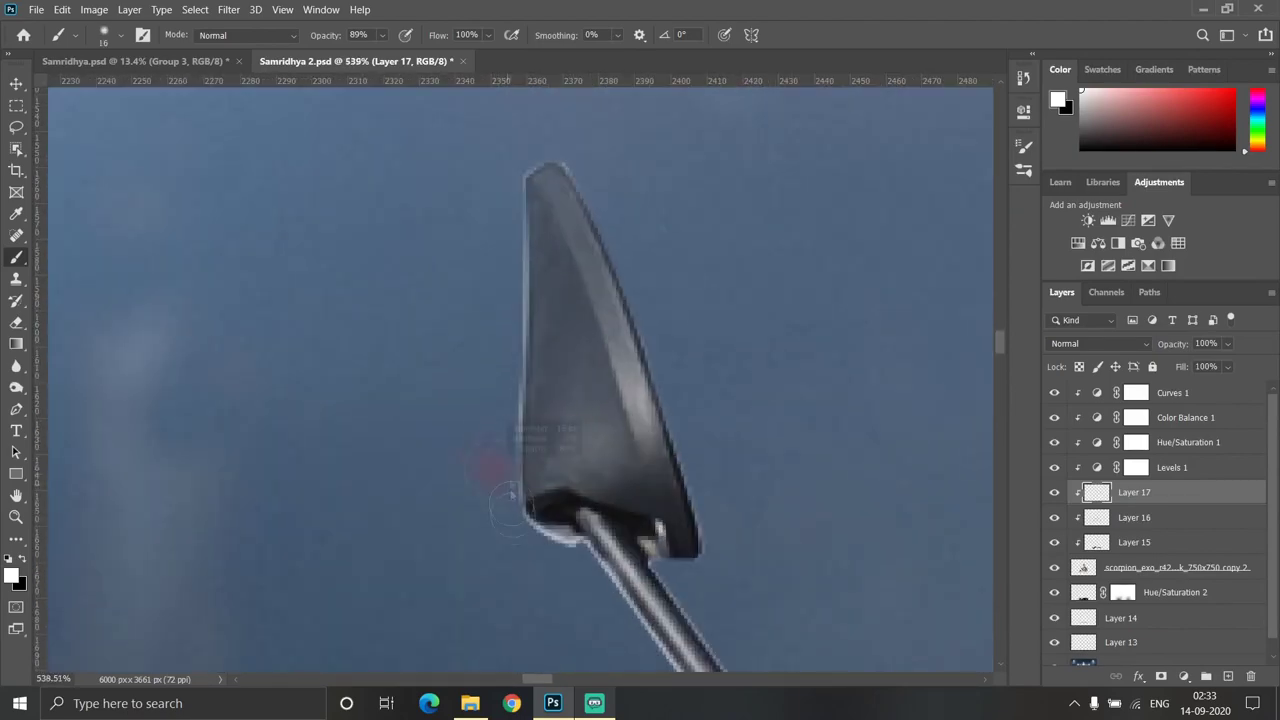
scroll(516, 310, "down", 1)
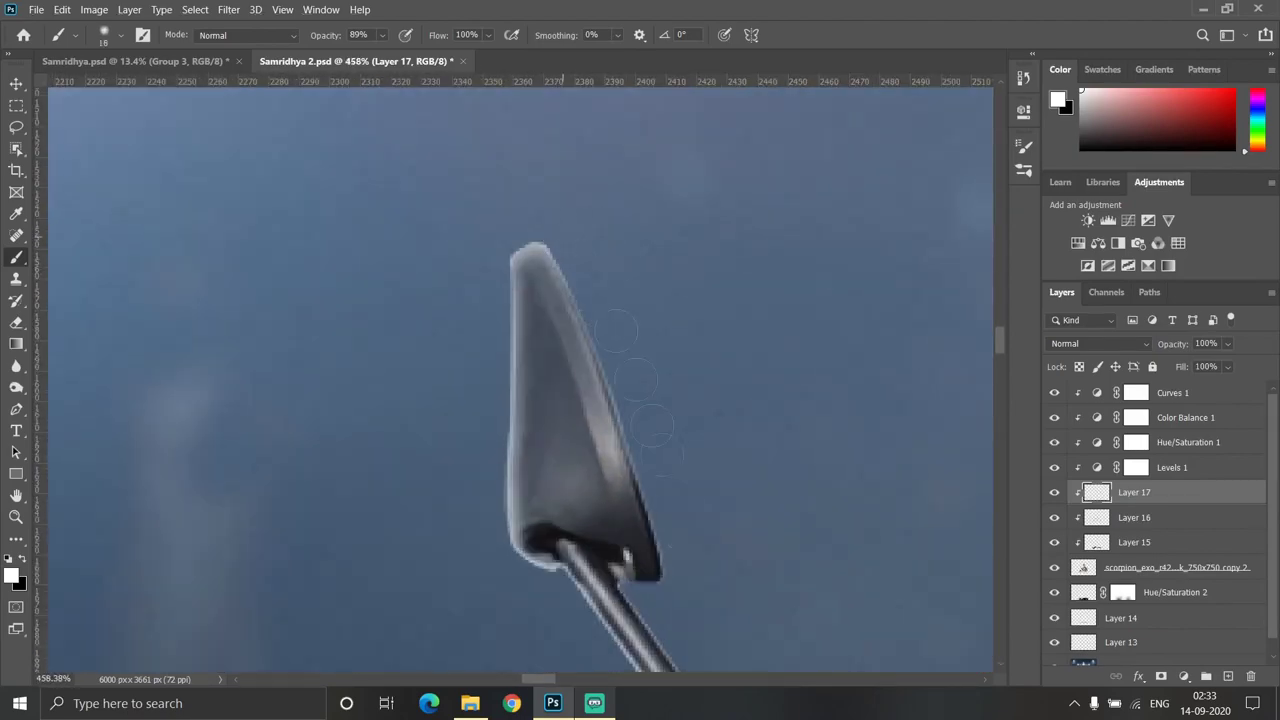
scroll(705, 570, "down", 3)
scroll(632, 373, "up", 2)
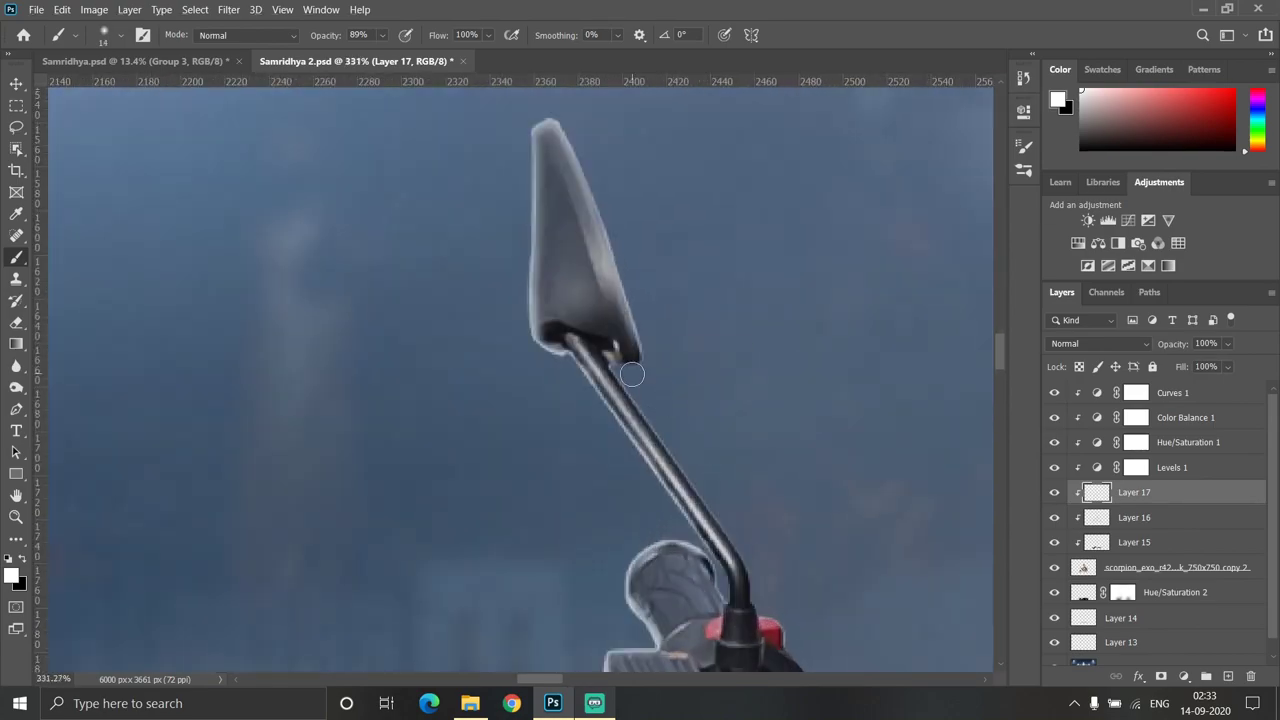
right_click(658, 411, "alt")
scroll(651, 423, "up", 1)
scroll(591, 277, "down", 1)
scroll(600, 300, "down", 1)
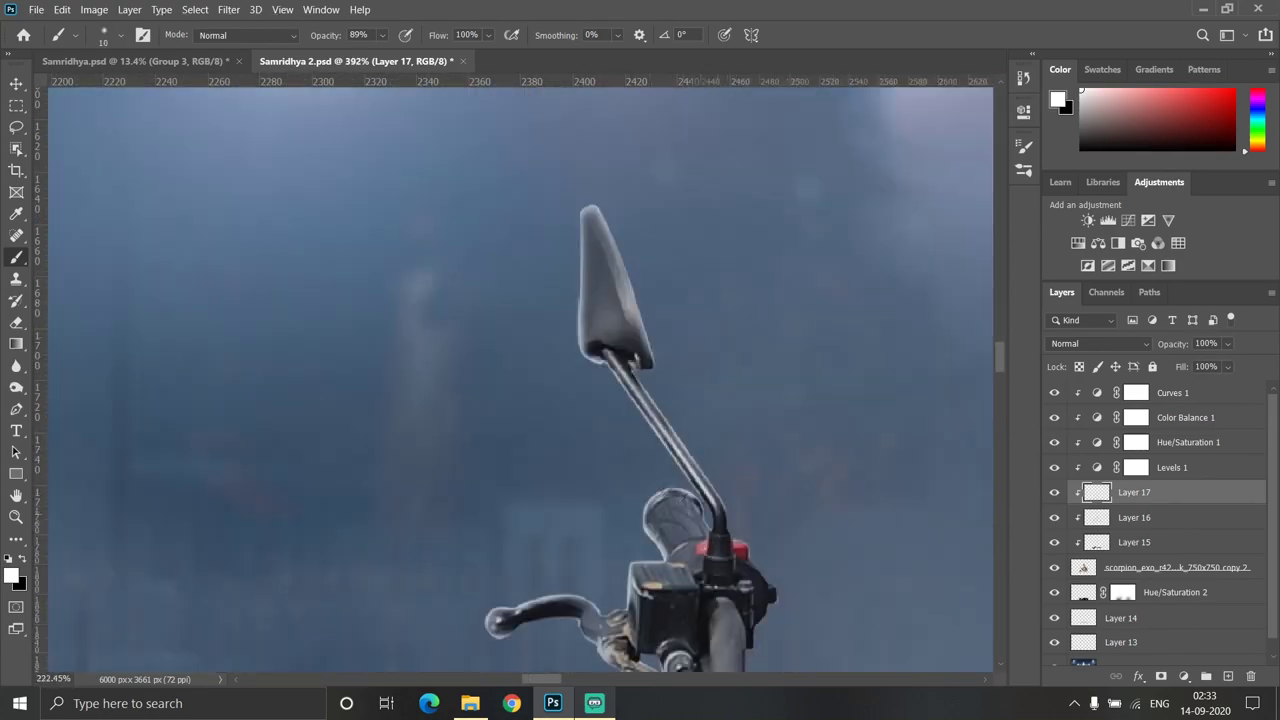
scroll(621, 418, "up", 1)
scroll(662, 535, "down", 3)
scroll(630, 510, "up", 2)
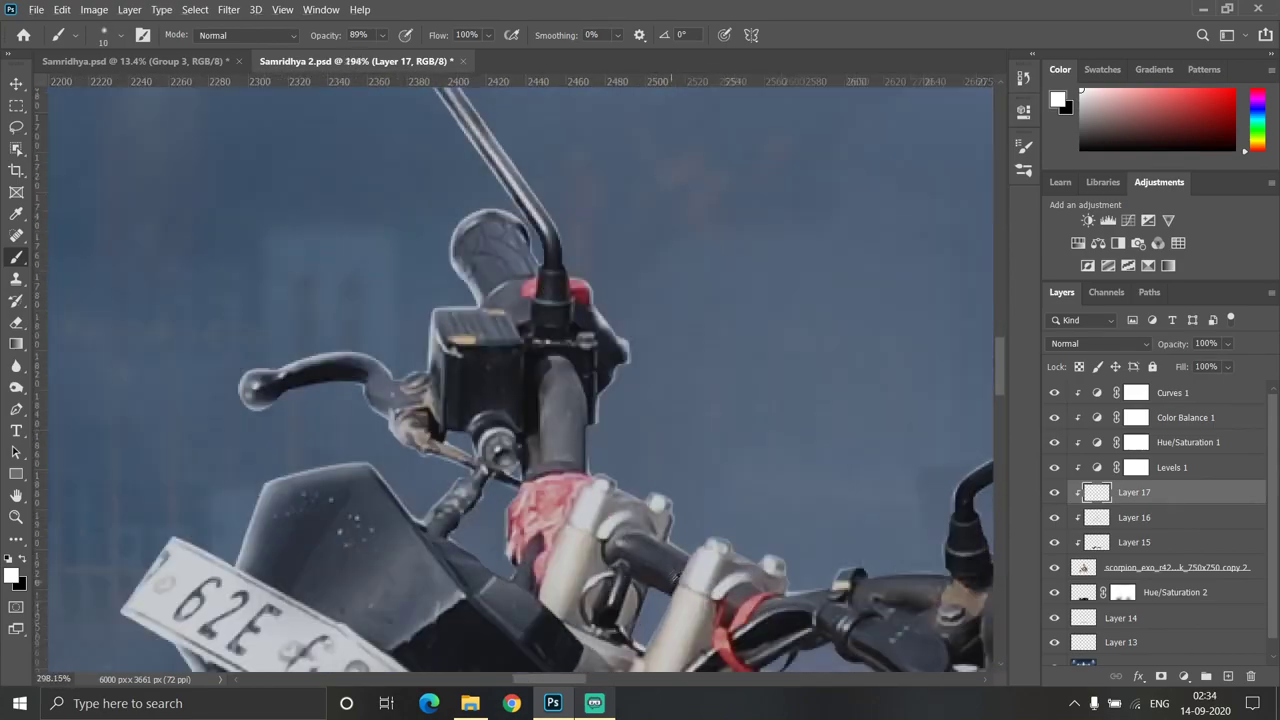
scroll(601, 488, "down", 1)
scroll(518, 427, "up", 2)
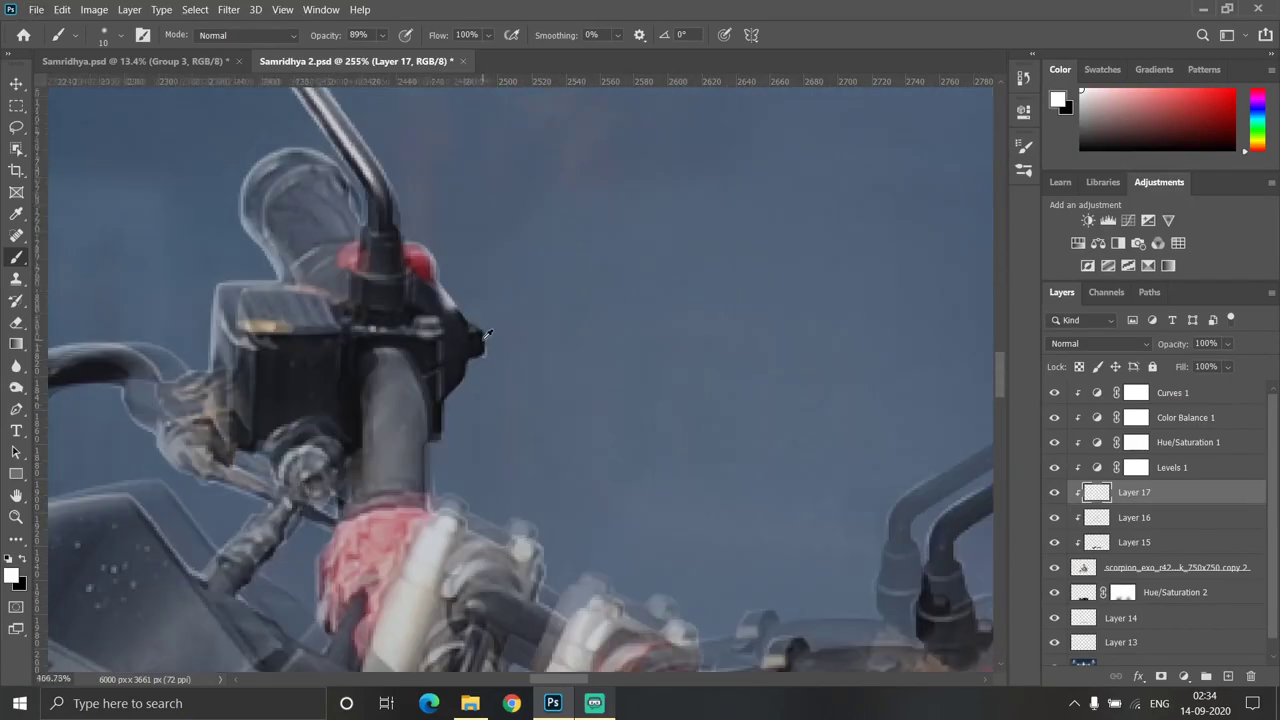
scroll(491, 417, "up", 1)
scroll(429, 420, "up", 1)
scroll(422, 410, "down", 1)
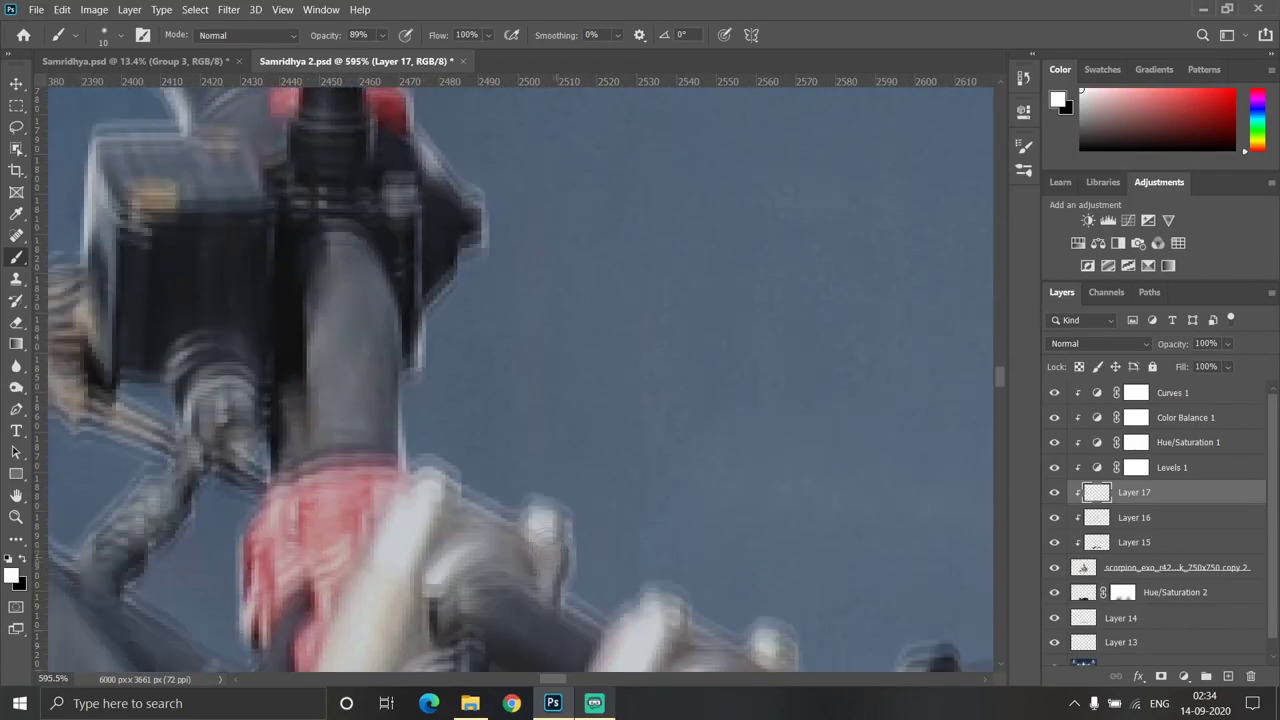
scroll(600, 480, "down", 1)
scroll(705, 520, "up", 1)
scroll(705, 520, "down", 3)
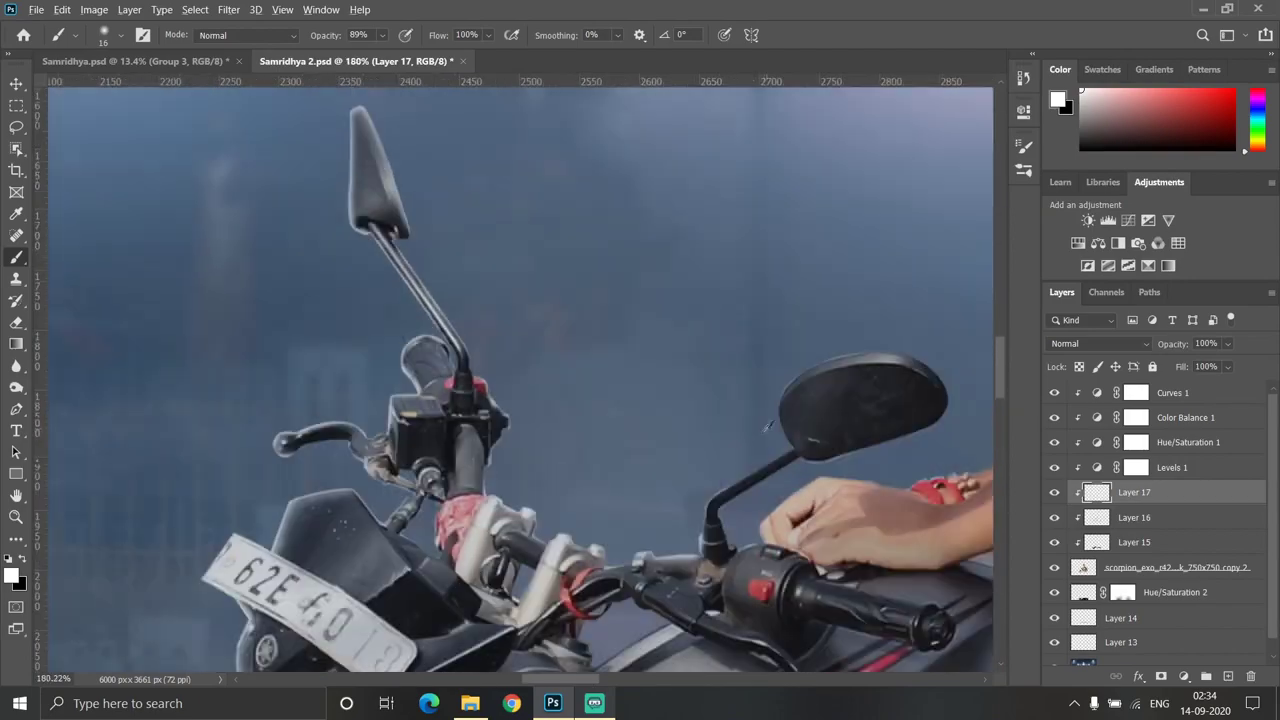
scroll(690, 530, "up", 3)
scroll(771, 465, "down", 1)
scroll(771, 465, "up", 2)
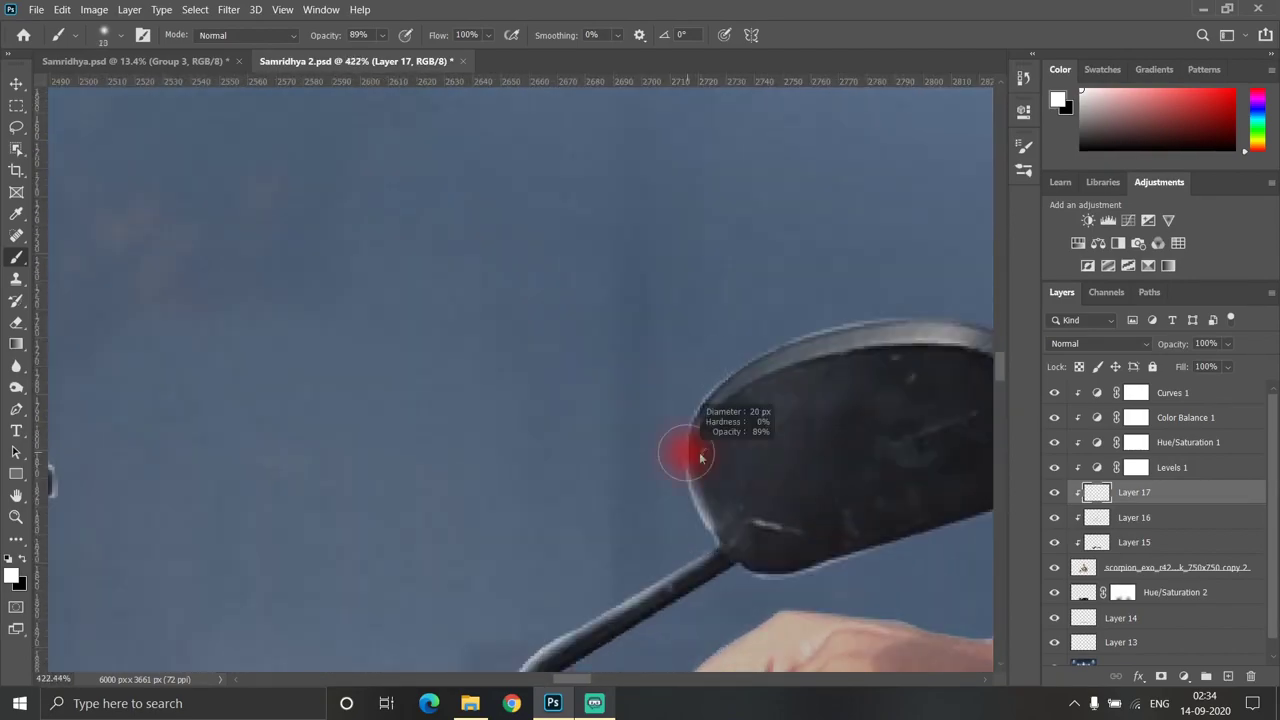
scroll(606, 345, "down", 1)
Paint white rim light along the mirror's top edge, the rider's forearm and shirt
left_click_drag(470, 385, 695, 368)
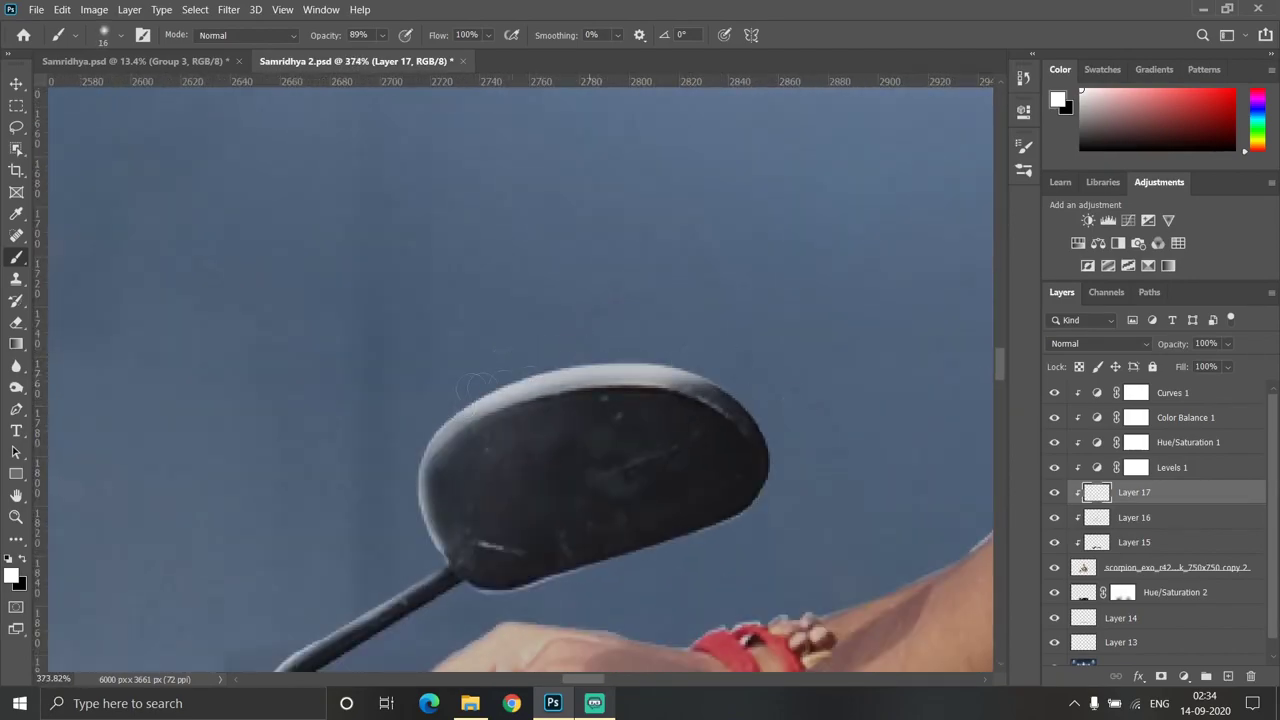
scroll(780, 453, "down", 2)
scroll(650, 500, "up", 1)
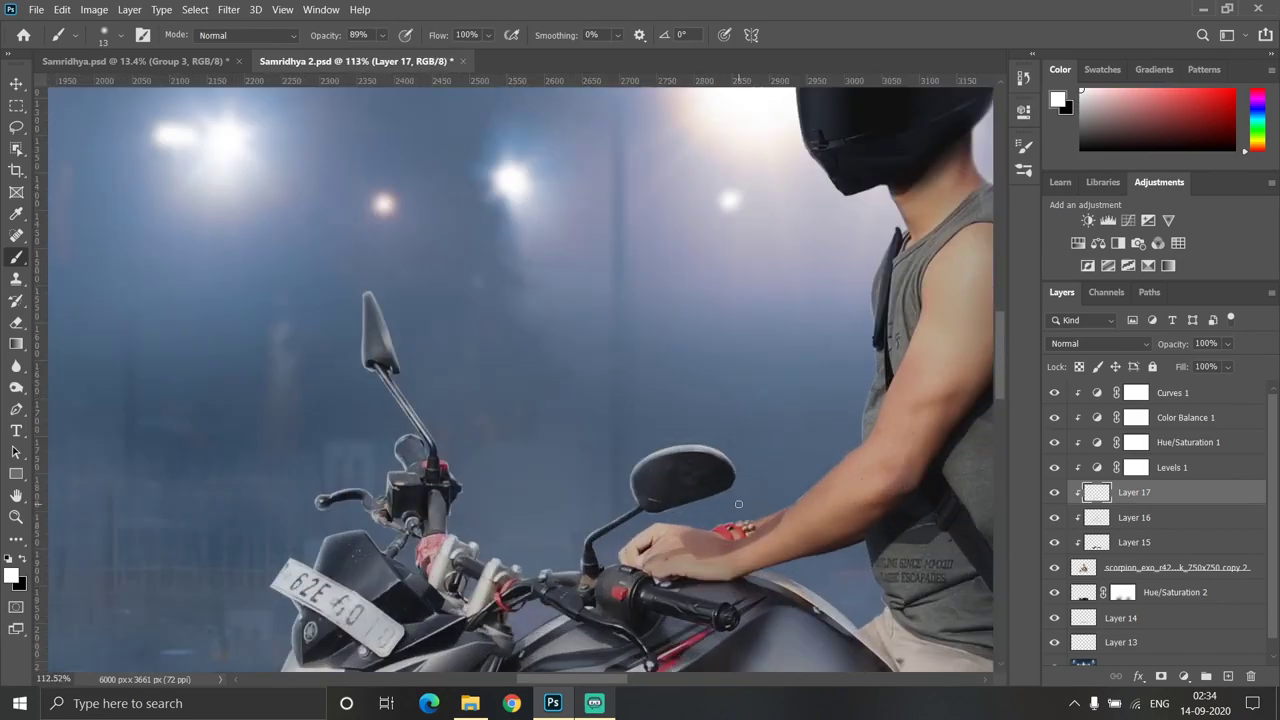
scroll(600, 520, "up", 1)
scroll(544, 542, "up", 2)
scroll(511, 592, "down", 2)
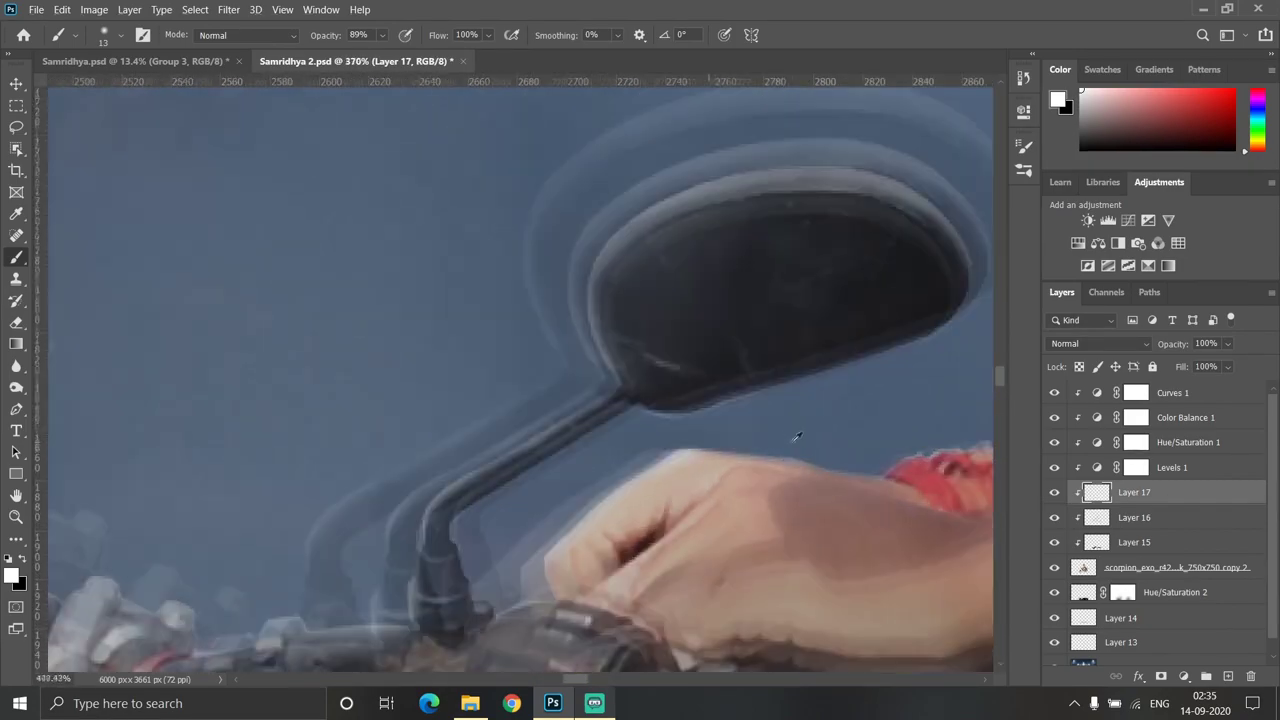
scroll(620, 450, "up", 1)
scroll(661, 419, "up", 1)
scroll(661, 419, "down", 2)
scroll(610, 430, "up", 1)
scroll(600, 460, "up", 1)
scroll(580, 488, "up", 1)
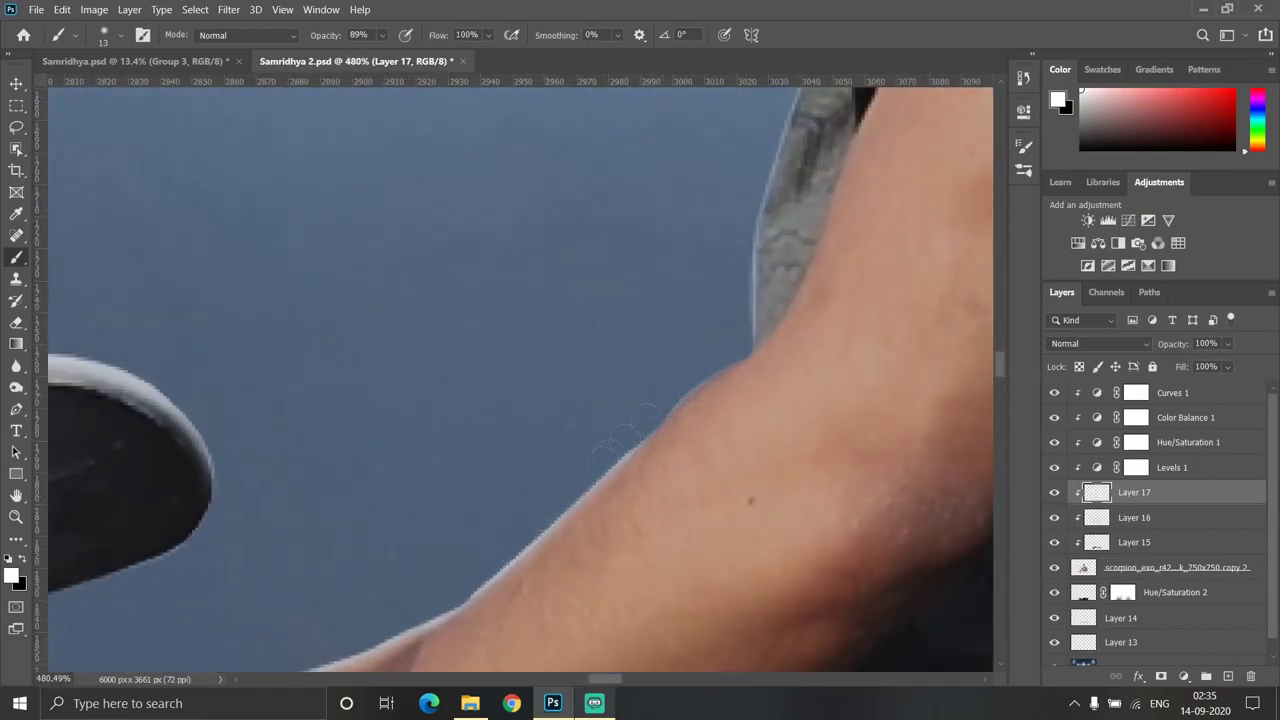
scroll(598, 458, "down", 2)
scroll(601, 594, "up", 1)
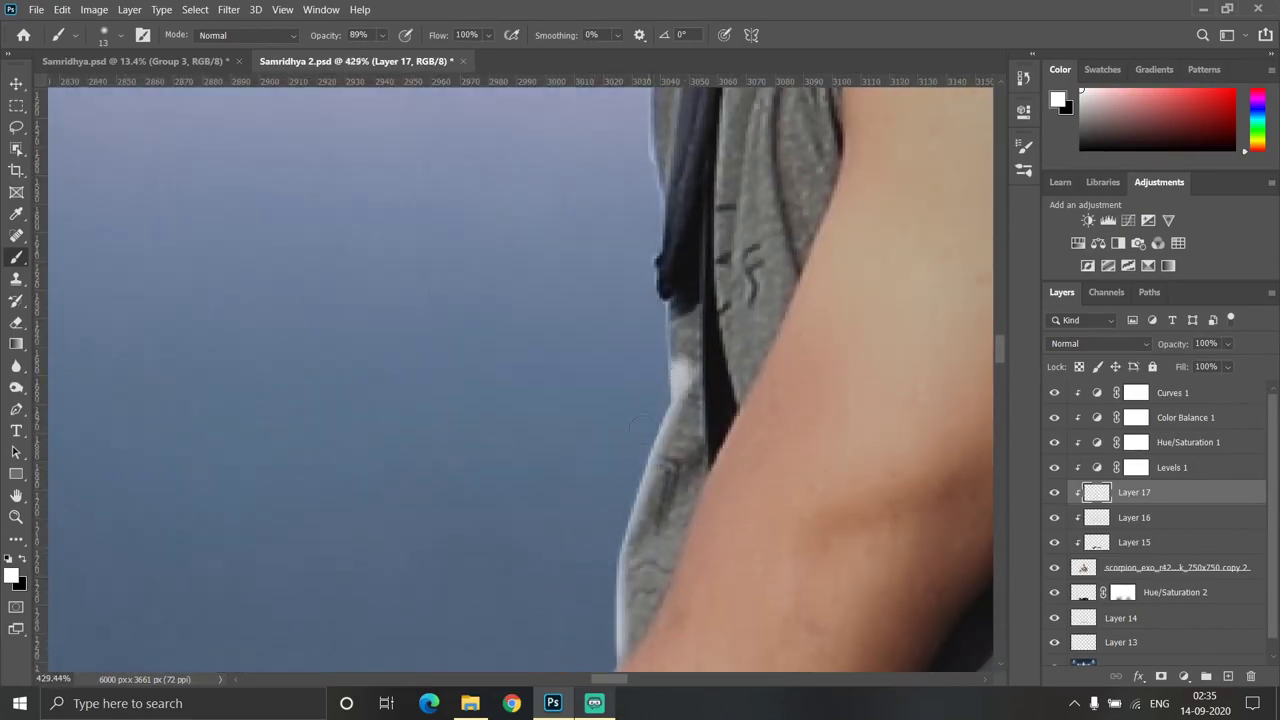
scroll(597, 585, "down", 1)
scroll(619, 404, "up", 2)
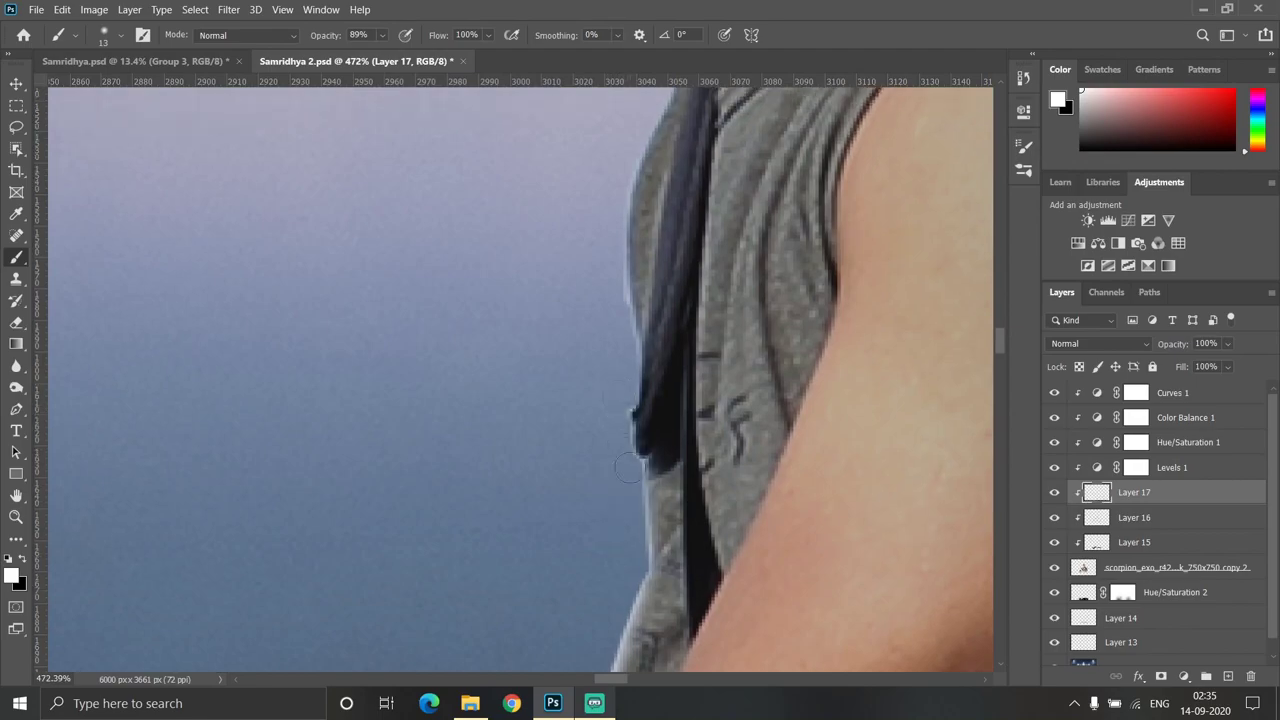
scroll(623, 573, "down", 2)
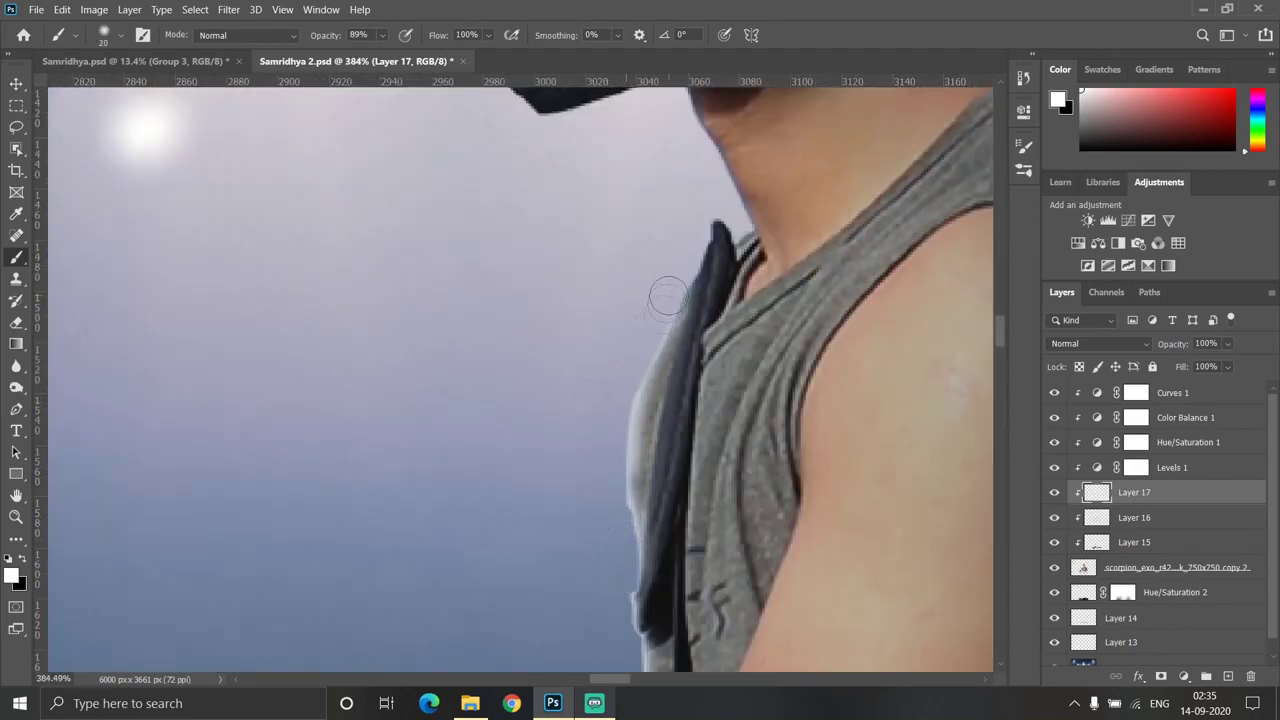
Zoom in closely on the rider's helmet edge
scroll(679, 231, "down", 2)
scroll(650, 300, "down", 2)
scroll(620, 400, "up", 3)
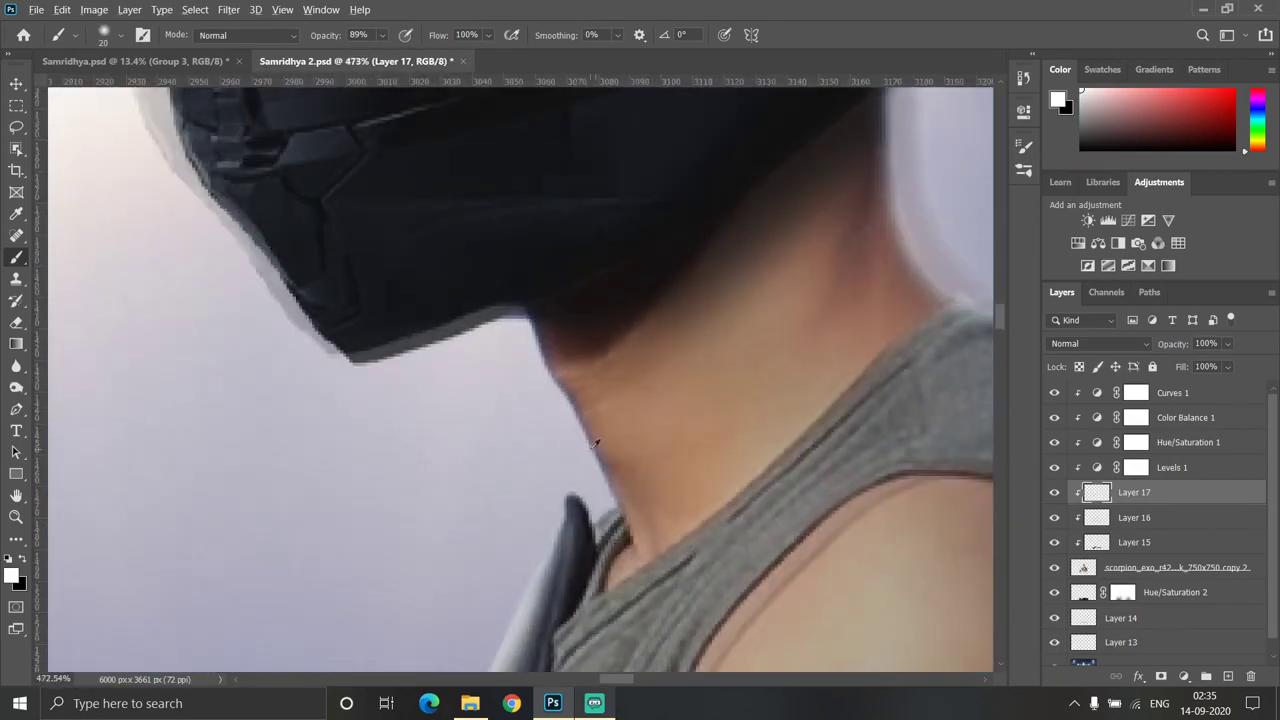
scroll(590, 467, "up", 2)
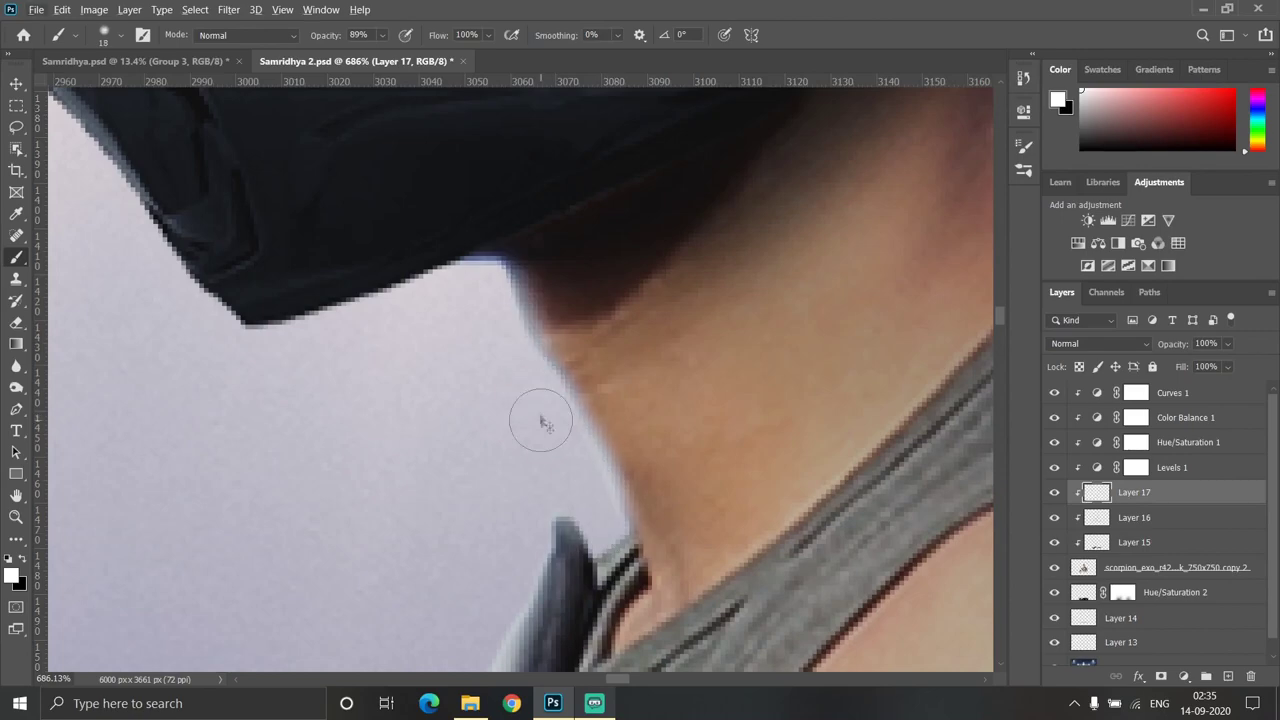
scroll(585, 495, "down", 10)
scroll(610, 455, "up", 3)
scroll(600, 510, "up", 4)
scroll(620, 560, "up", 1)
scroll(641, 590, "up", 1)
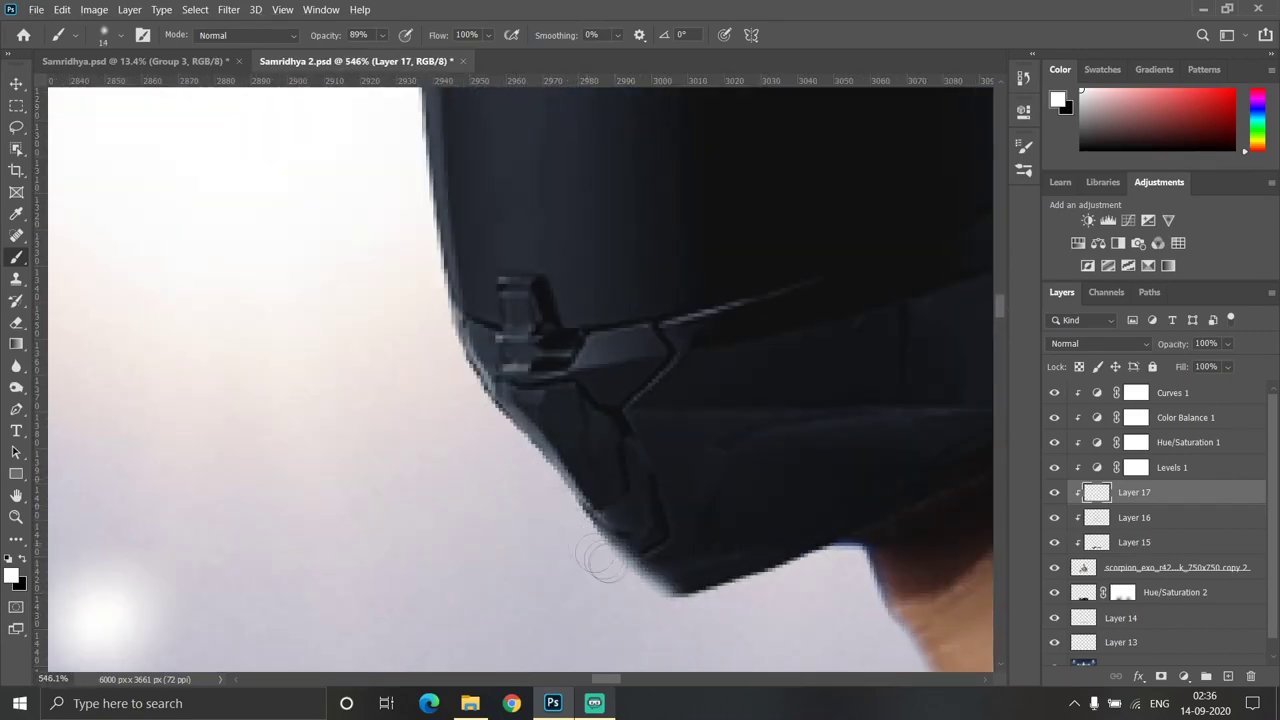
scroll(500, 480, "up", 3)
scroll(435, 510, "up", 2)
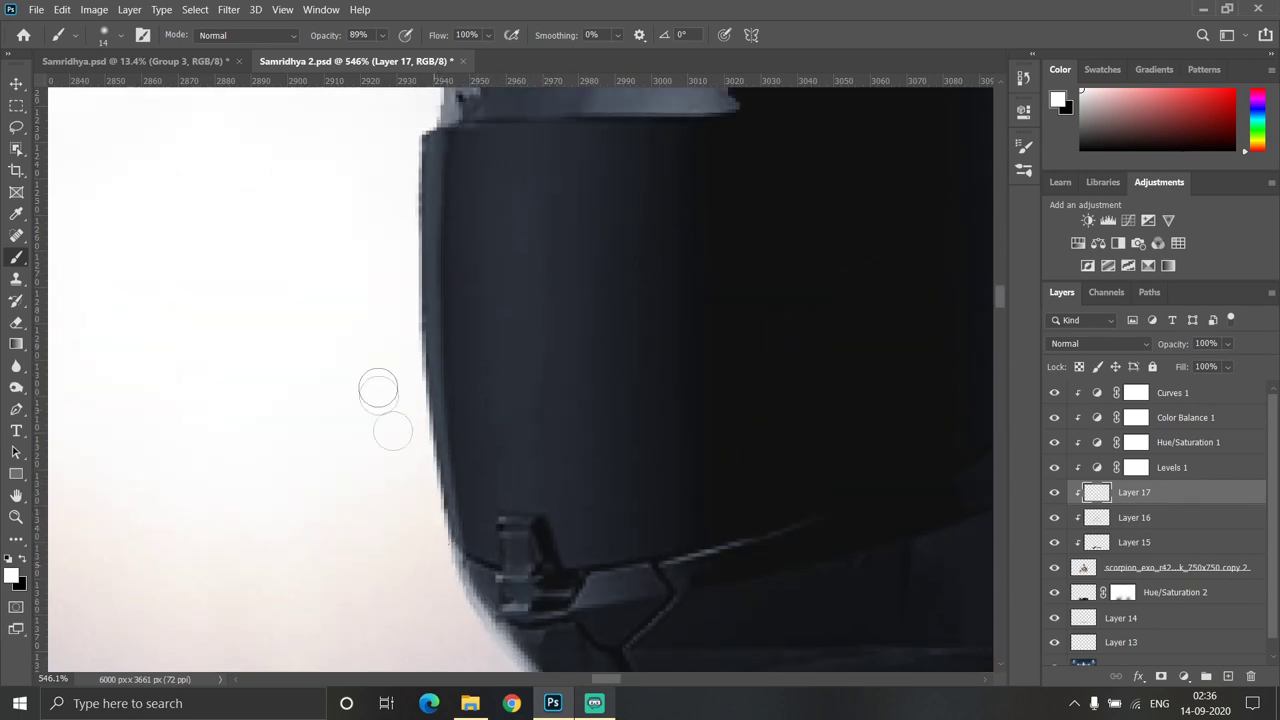
scroll(378, 388, "down", 5)
scroll(400, 350, "up", 5)
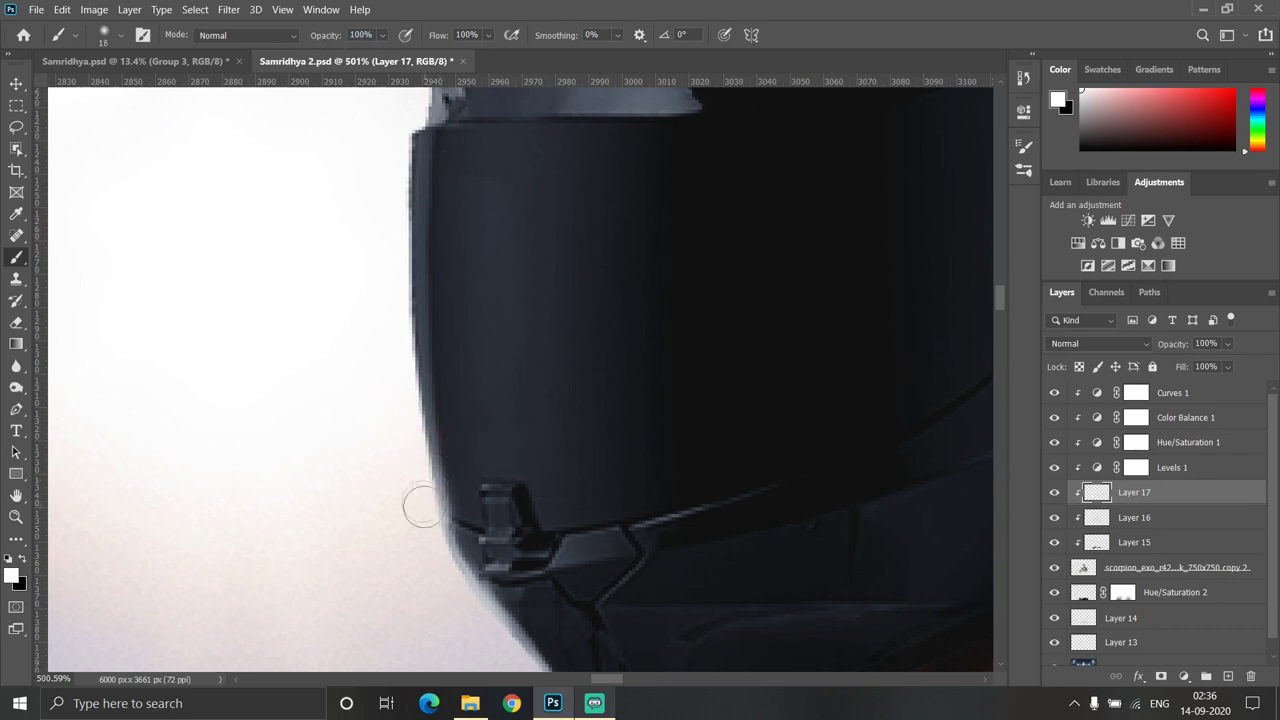
scroll(409, 466, "up", 2)
scroll(394, 426, "up", 1)
scroll(400, 360, "down", 2)
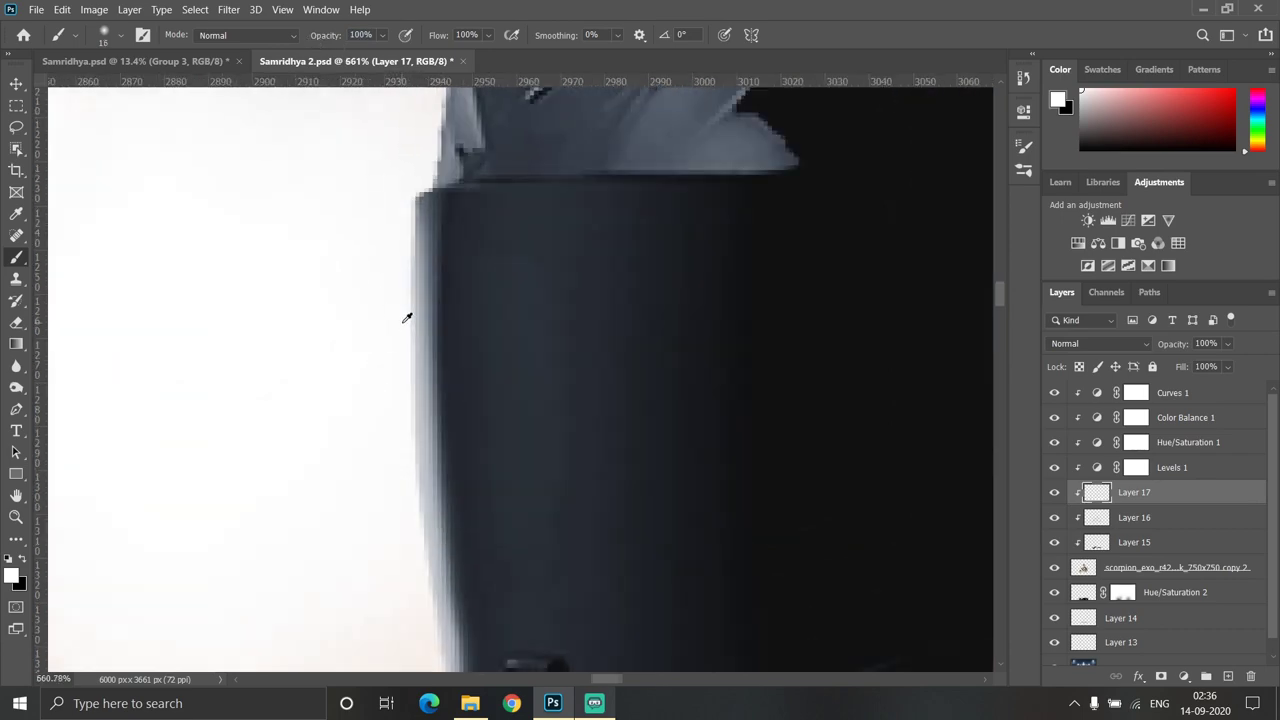
scroll(402, 370, "down", 3)
scroll(400, 370, "up", 3)
scroll(391, 349, "down", 3)
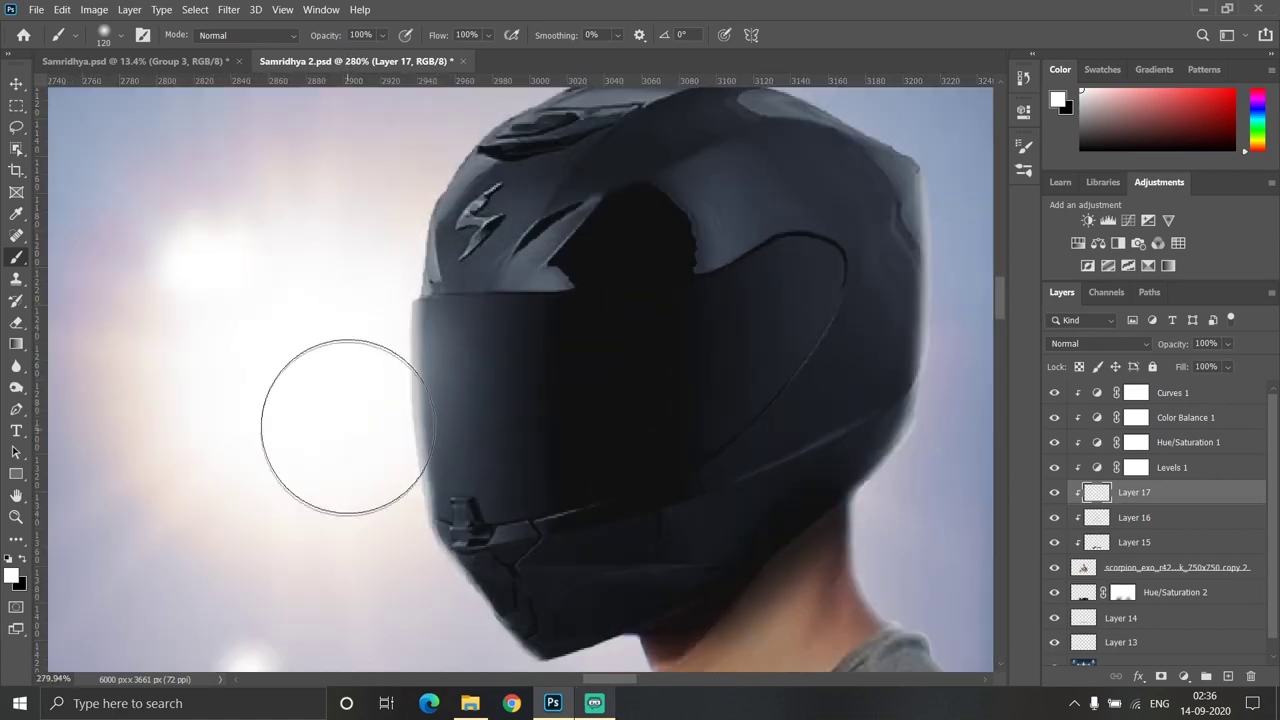
scroll(345, 414, "down", 3)
scroll(350, 440, "up", 3)
scroll(380, 440, "up", 2)
scroll(400, 386, "up", 2)
scroll(400, 386, "down", 2)
scroll(412, 418, "up", 4)
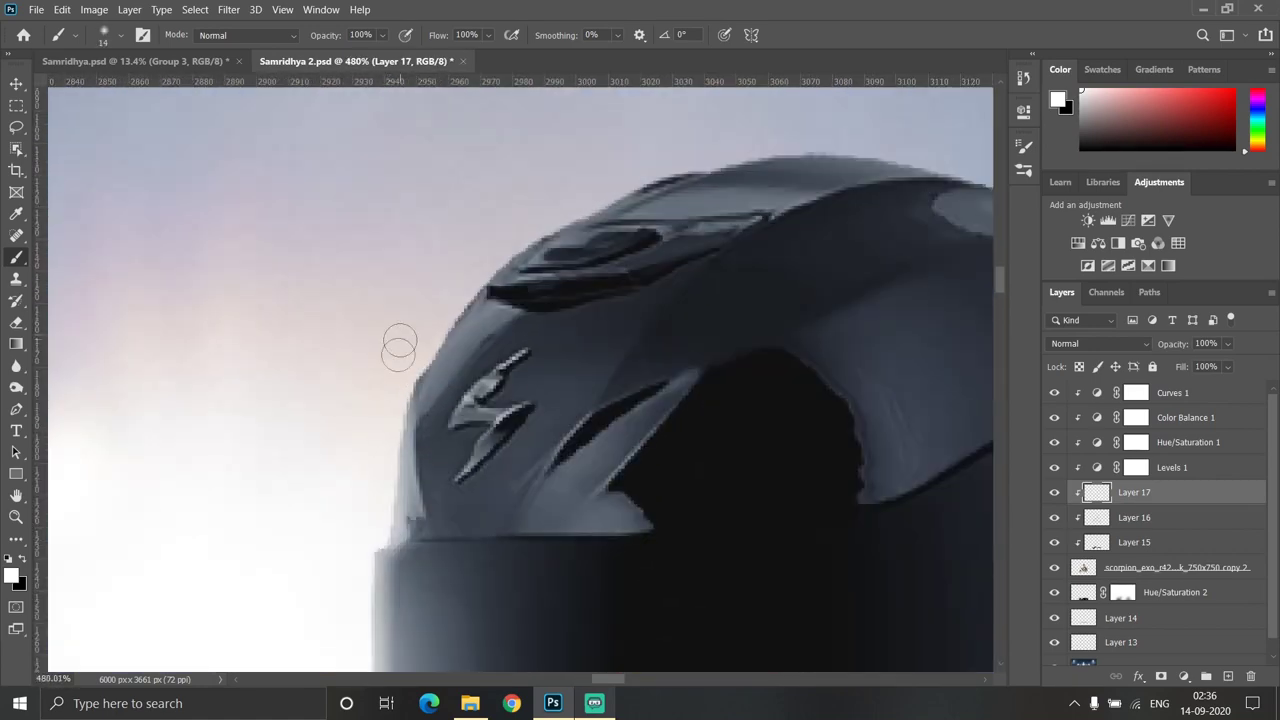
scroll(424, 314, "down", 2)
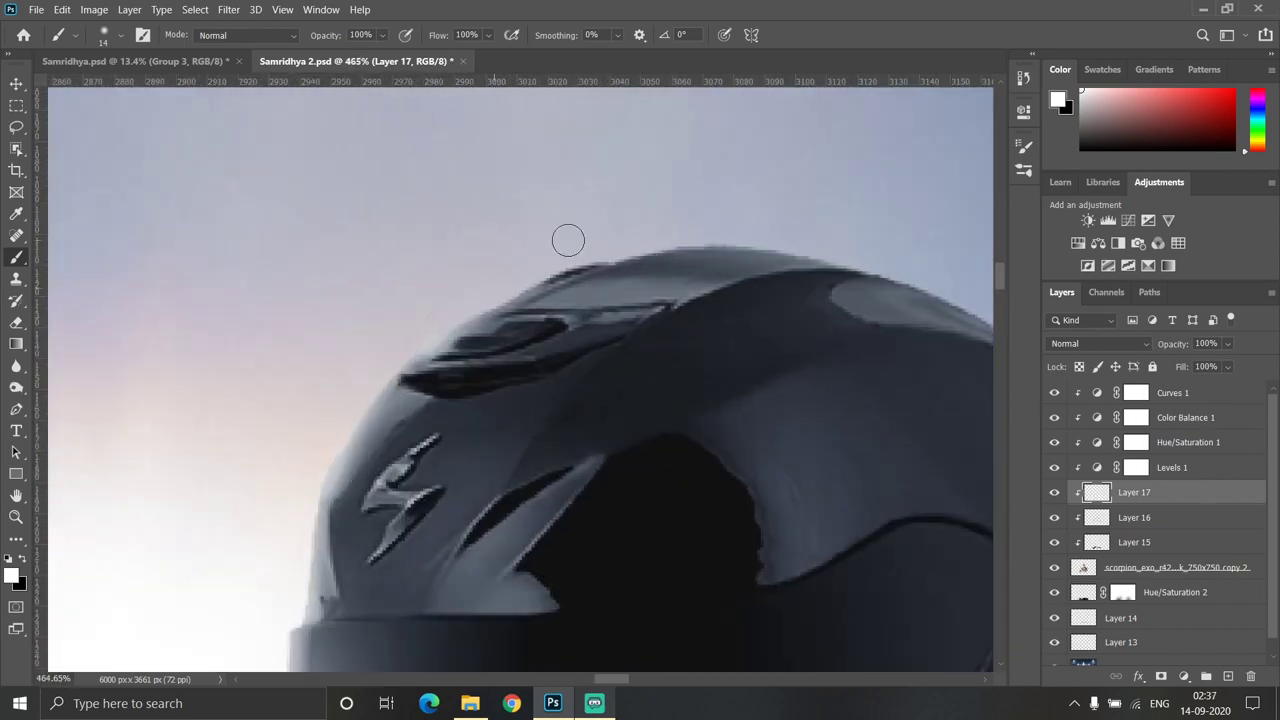
key("z")
left_click_drag(470, 276, 497, 276)
scroll(497, 276, "down", 5)
scroll(497, 276, "down", 3)
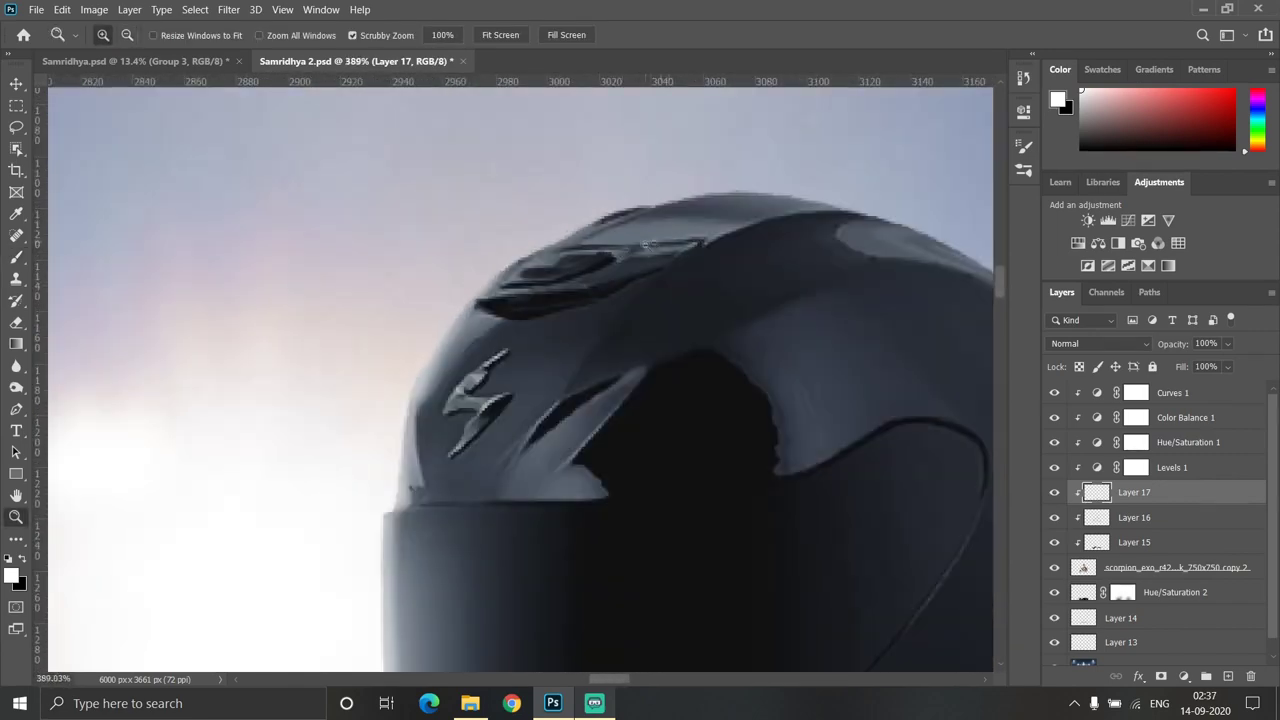
With the soft brush, paint white light along the helmet's upper-right edge on Layer 17
key("b")
scroll(520, 290, "up", 2)
scroll(381, 339, "up", 2)
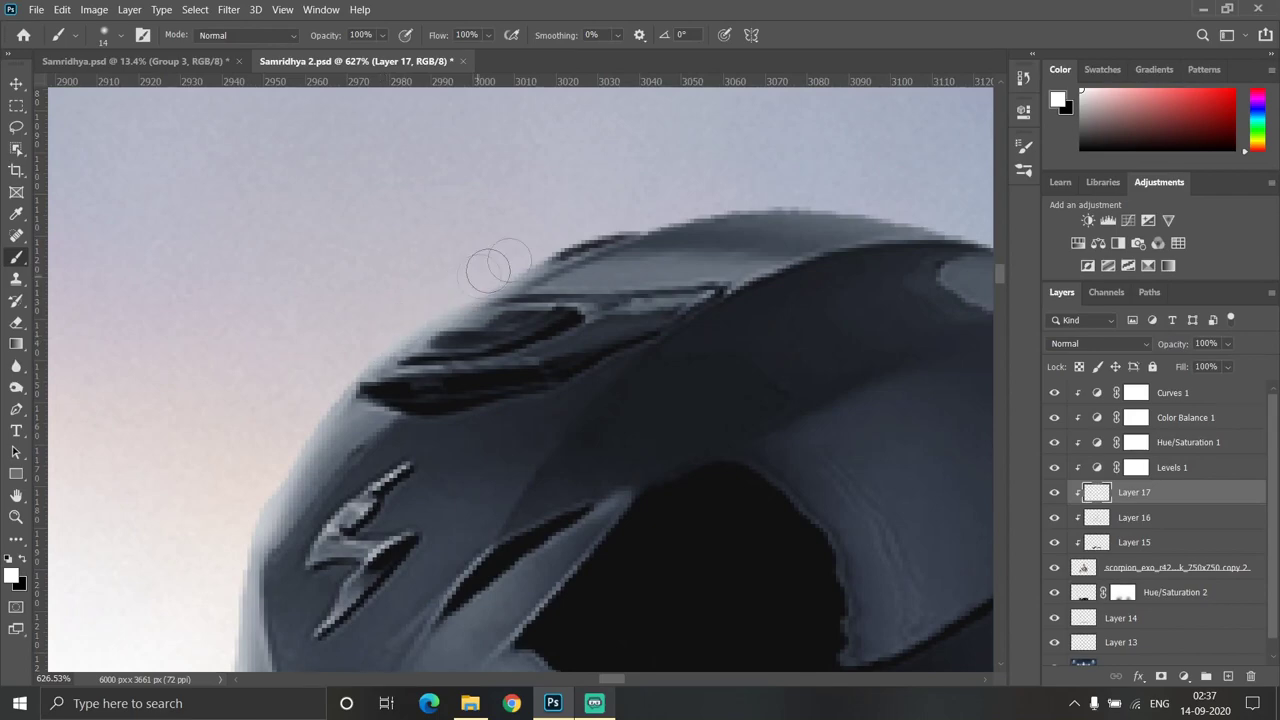
scroll(528, 243, "down", 5)
scroll(470, 333, "up", 3)
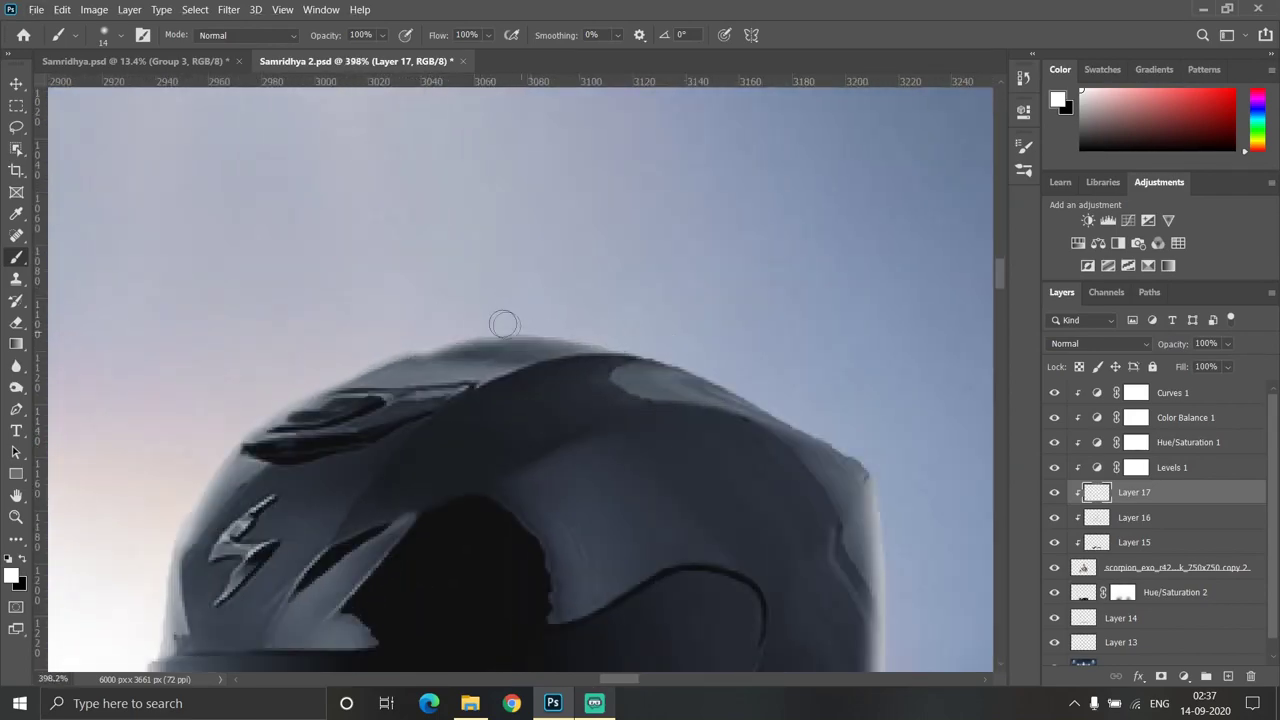
scroll(927, 423, "up", 2)
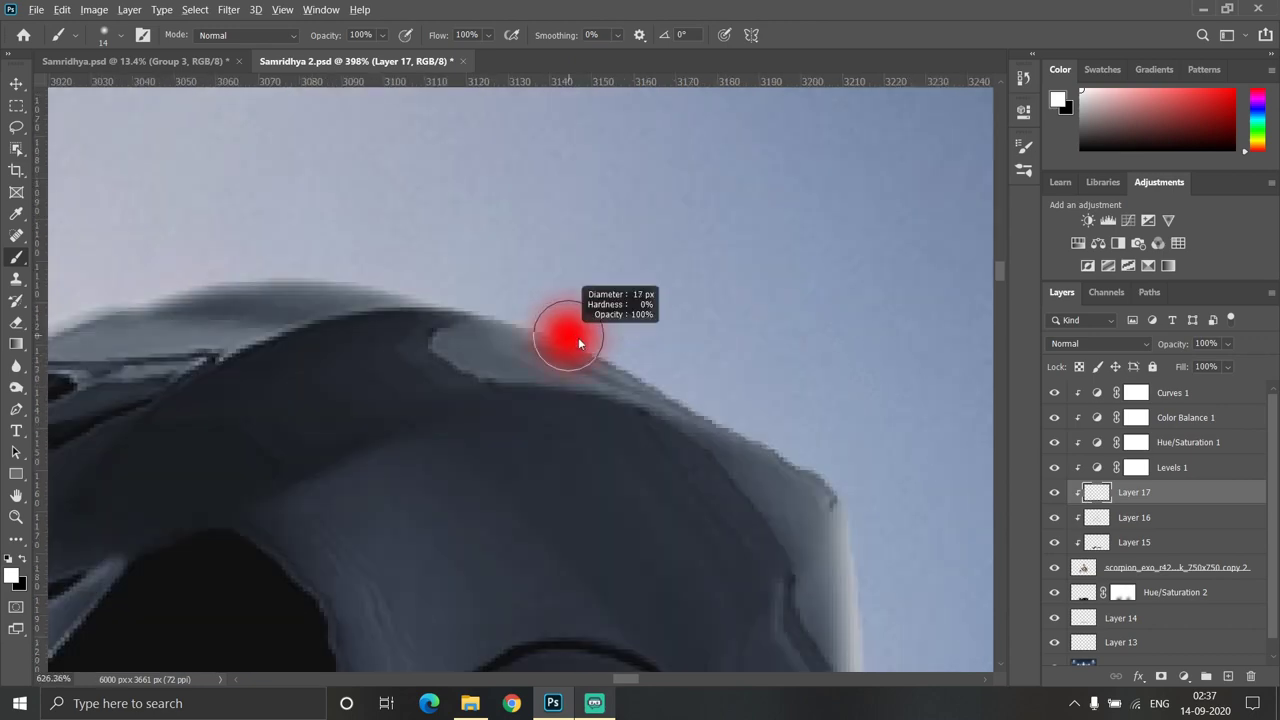
left_click_drag(746, 406, 797, 437)
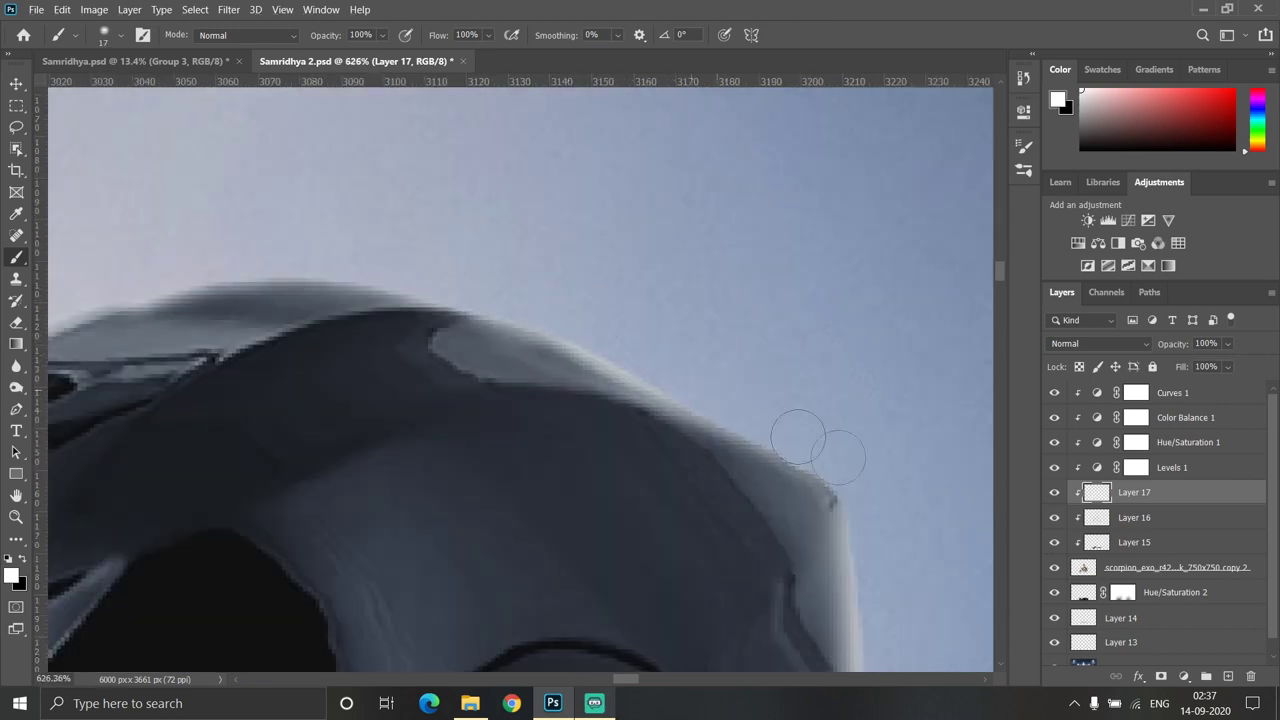
scroll(879, 511, "down", 5)
scroll(586, 386, "up", 2)
scroll(586, 386, "up", 2)
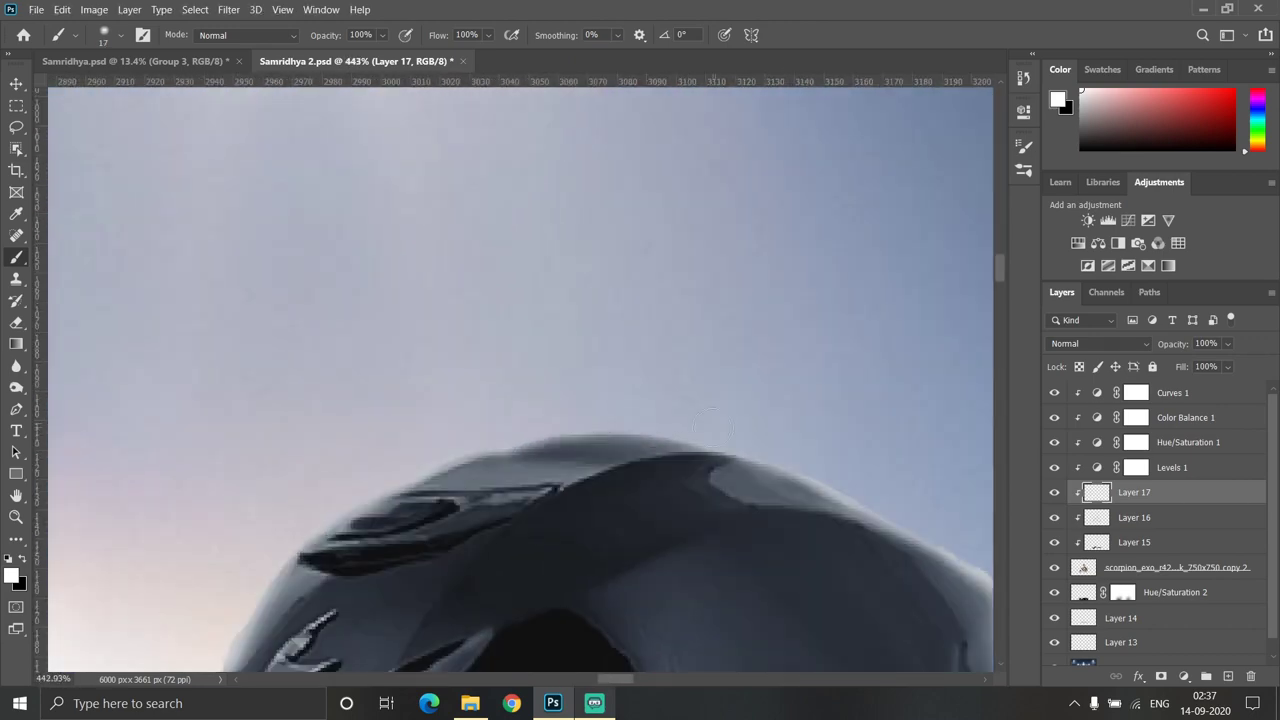
Add soft white rim-light strokes along the helmet's top and front edges
left_click_drag(560, 427, 676, 410)
left_click_drag(452, 423, 314, 494)
scroll(314, 494, "down", 5)
scroll(409, 437, "down", 2)
scroll(490, 513, "up", 2)
scroll(490, 513, "up", 2)
scroll(434, 451, "down", 5)
scroll(540, 465, "up", 1)
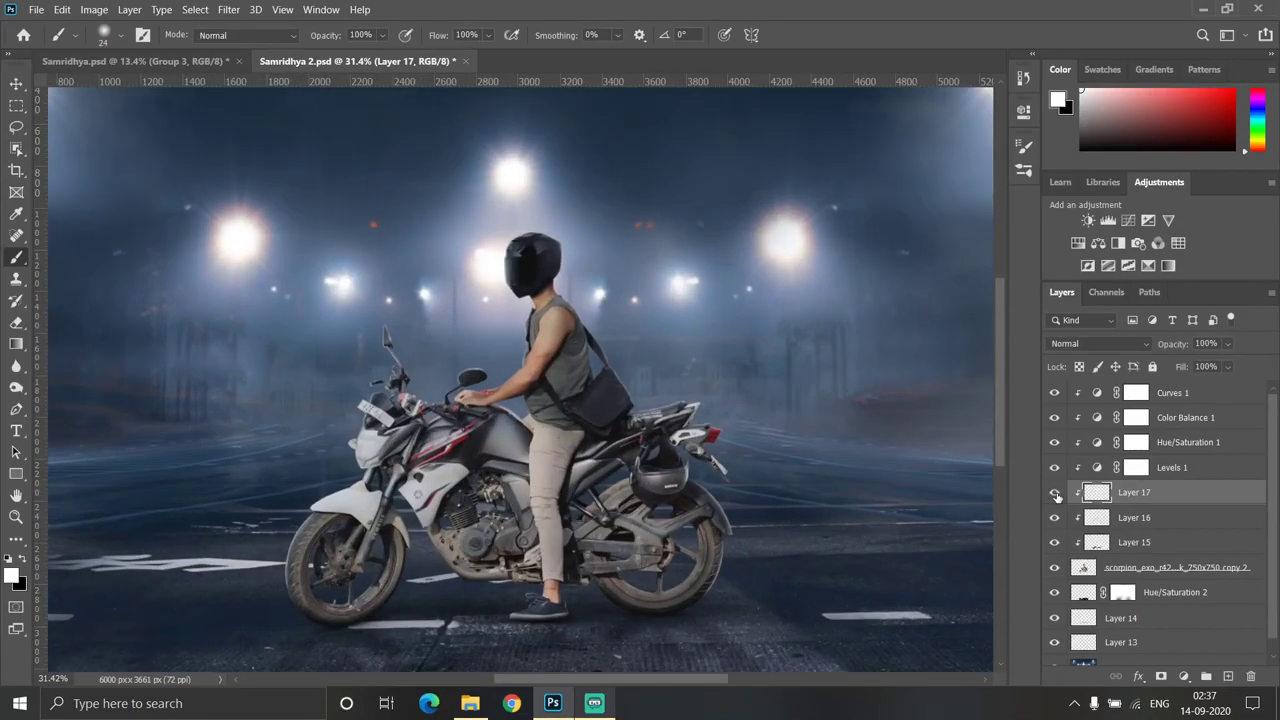
Zoom into the front wheel and paint white light along its inner rim edge
scroll(343, 569, "up", 3)
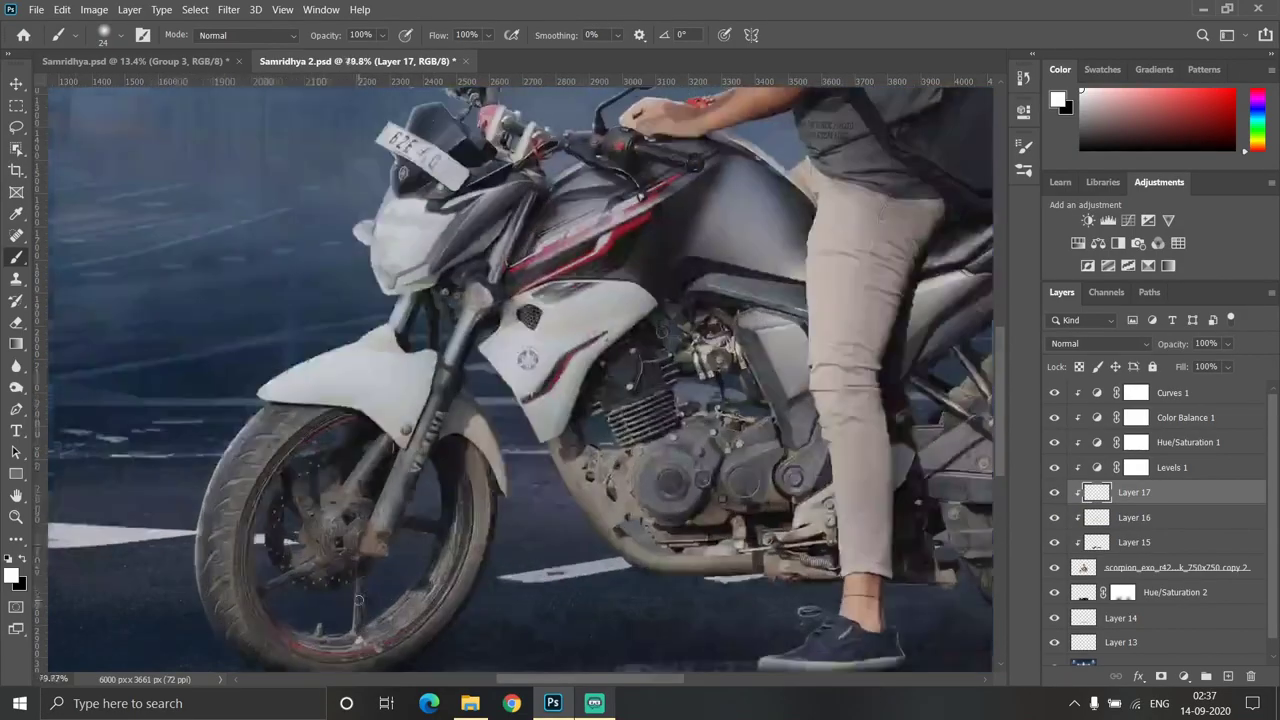
scroll(343, 560, "up", 2)
scroll(345, 500, "up", 2)
scroll(350, 432, "up", 1)
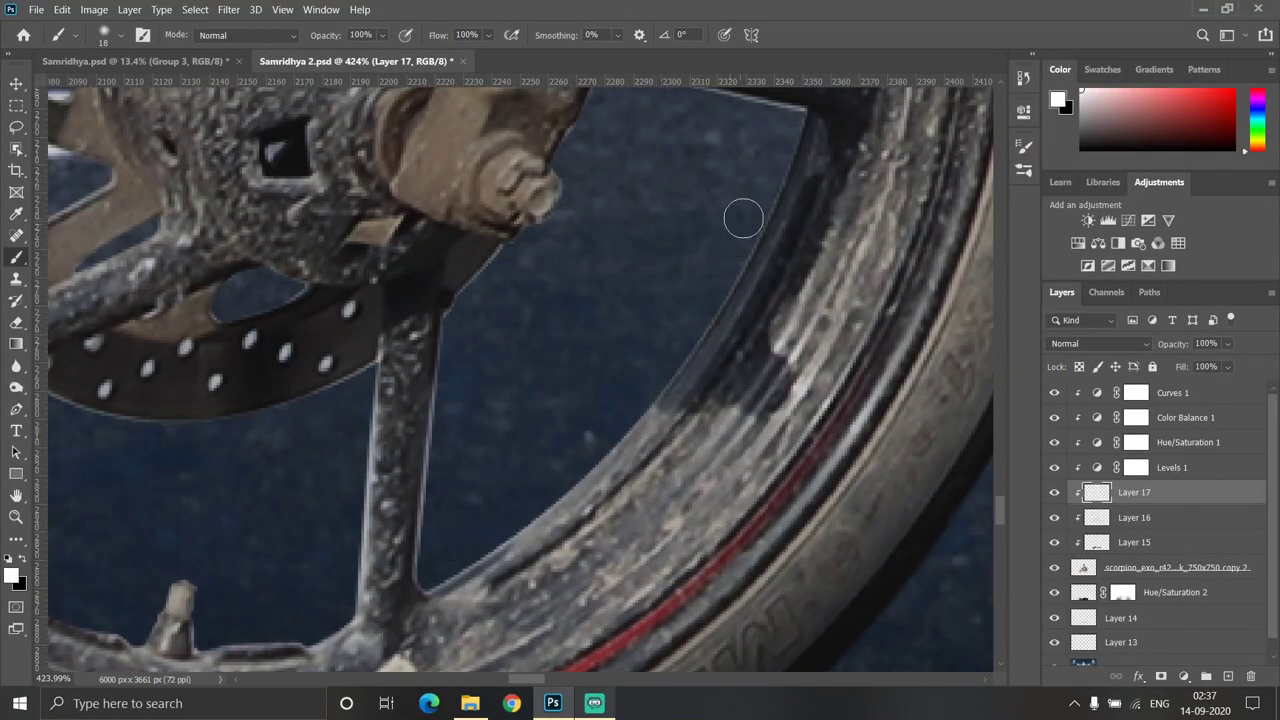
left_click_drag(596, 455, 722, 276)
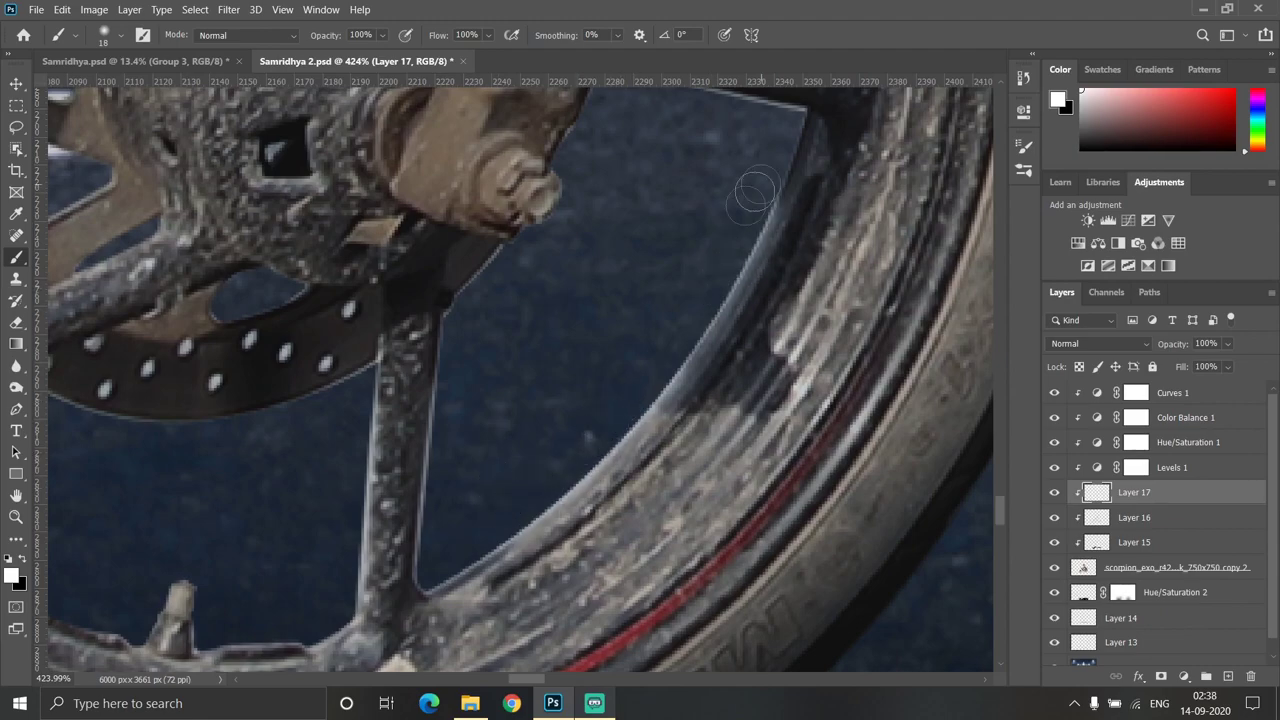
scroll(516, 537, "down", 3)
scroll(165, 537, "up", 2)
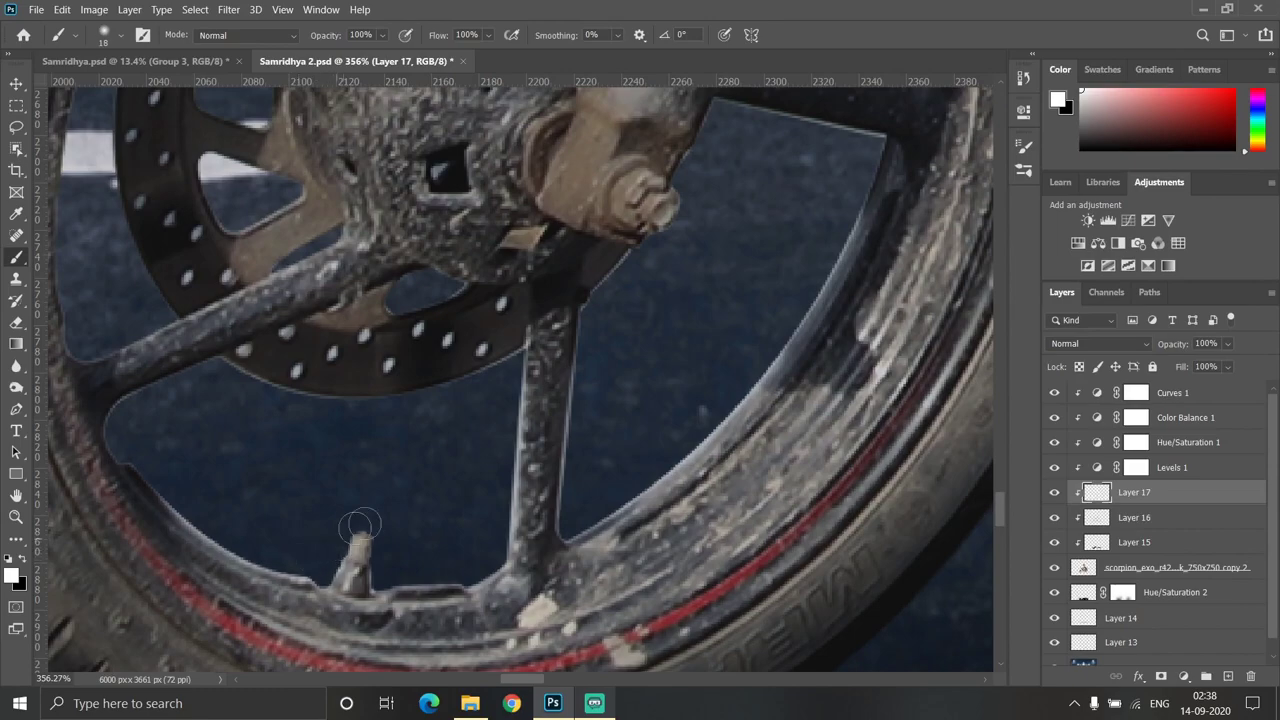
Zoom out to check the composite and add a new empty Layer 18 above Layer 17
scroll(492, 562, "down", 4)
scroll(492, 562, "down", 2)
scroll(492, 562, "down", 2)
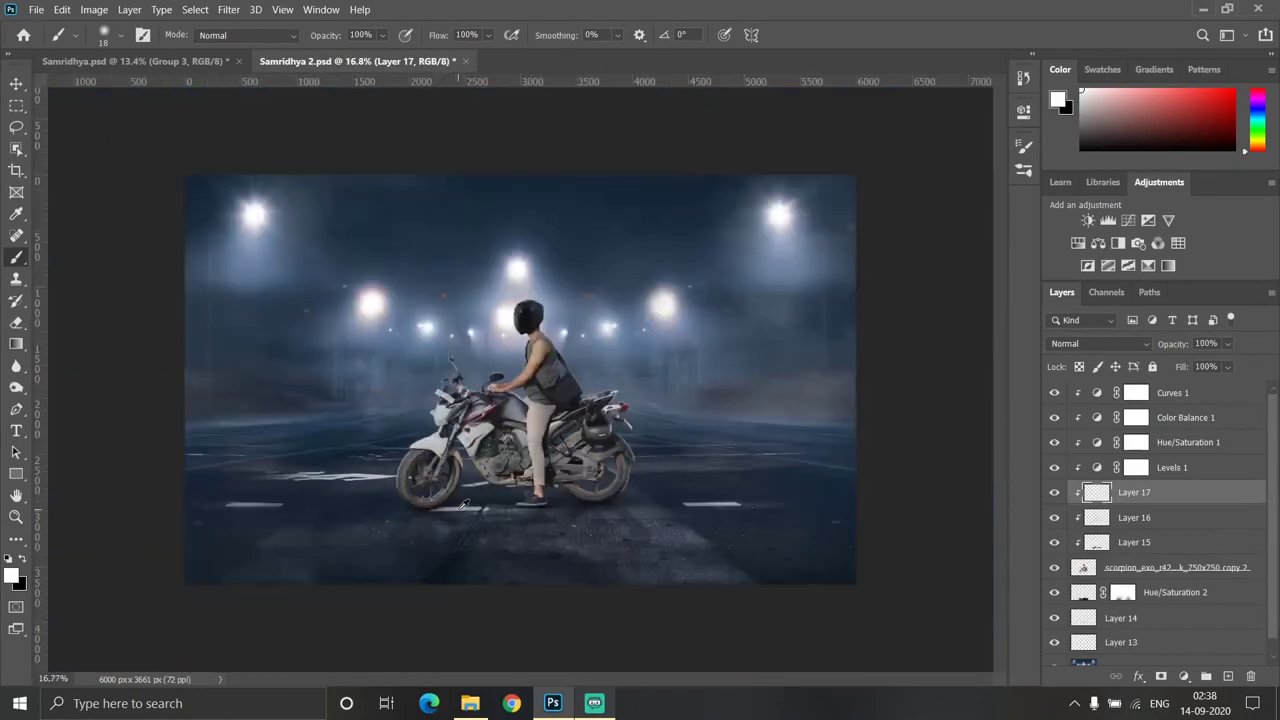
scroll(492, 562, "up", 1)
scroll(492, 562, "up", 1)
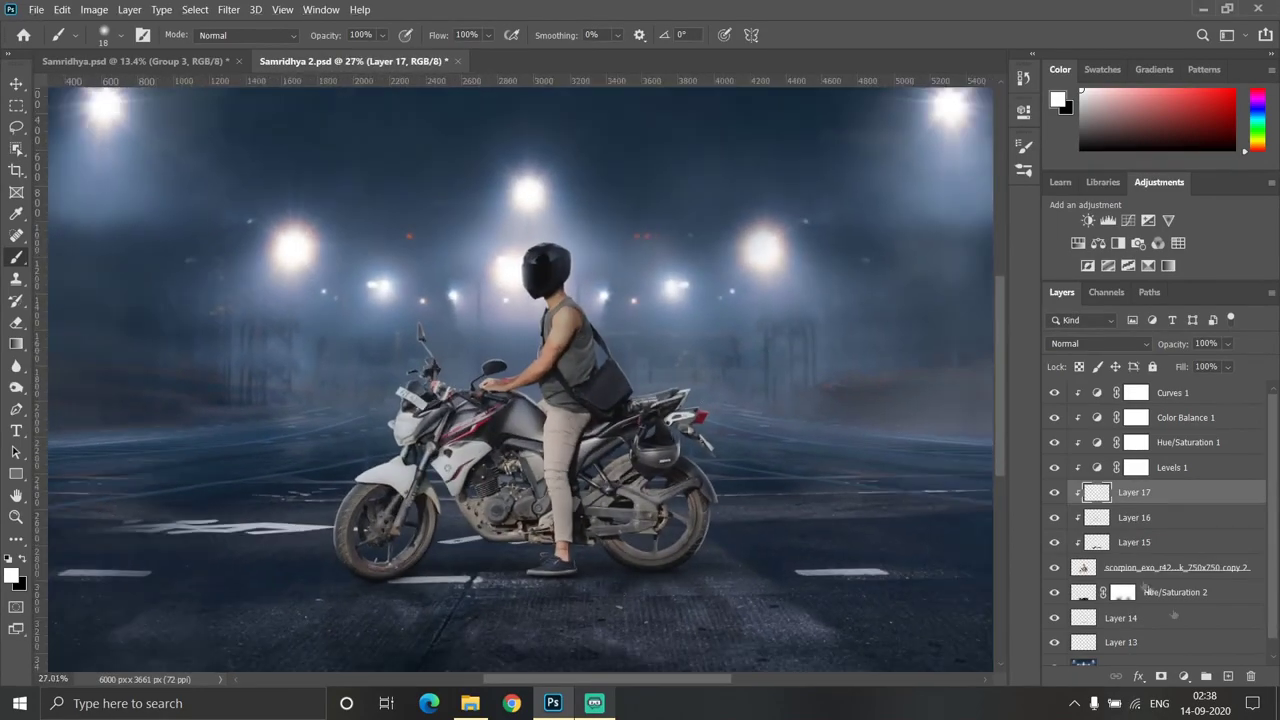
left_click(1229, 679)
Check the Hue/Saturation 1 adjustment settings, then make Layer 18 the active paint layer
scroll(613, 415, "down", 1)
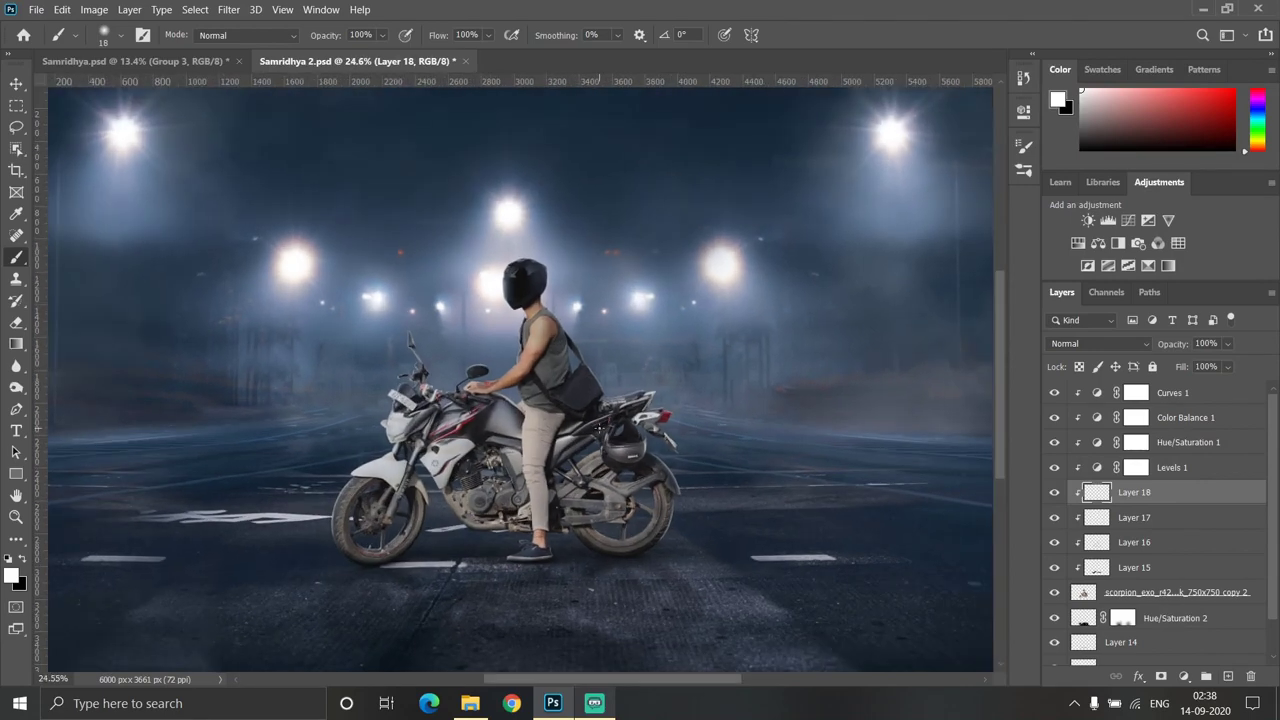
double_click(1135, 442)
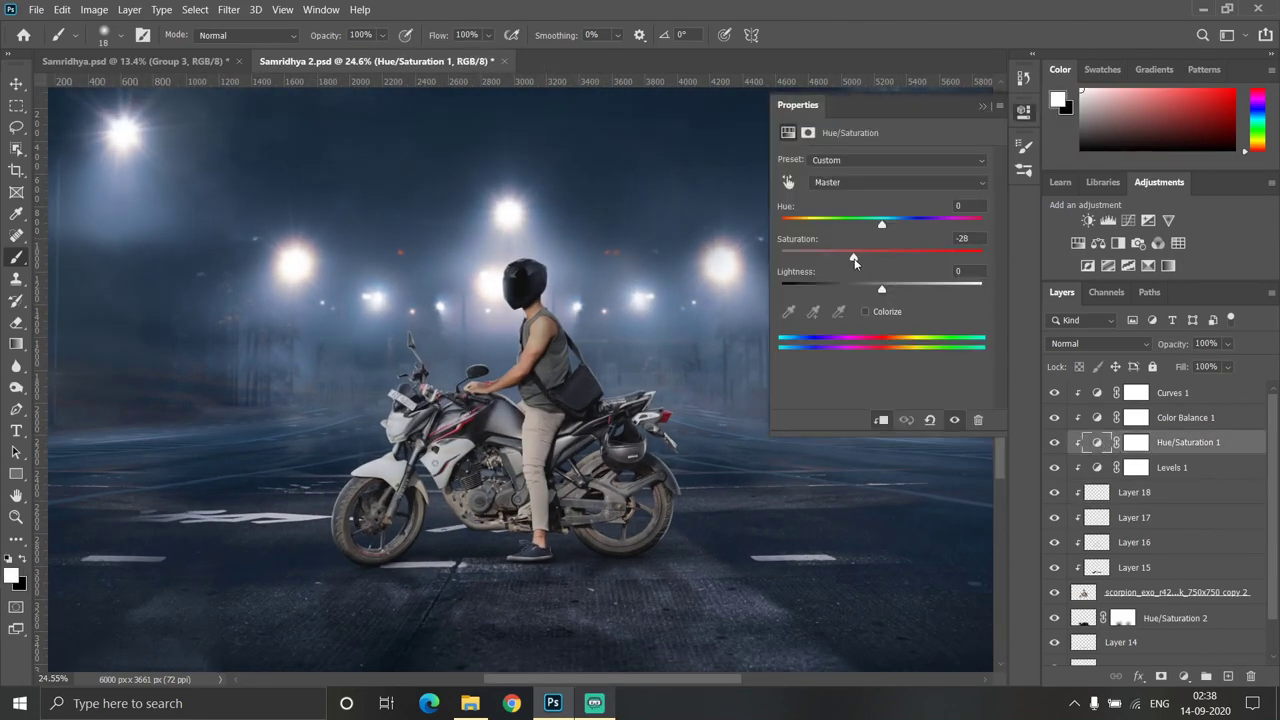
left_click(983, 107)
left_click(1126, 498)
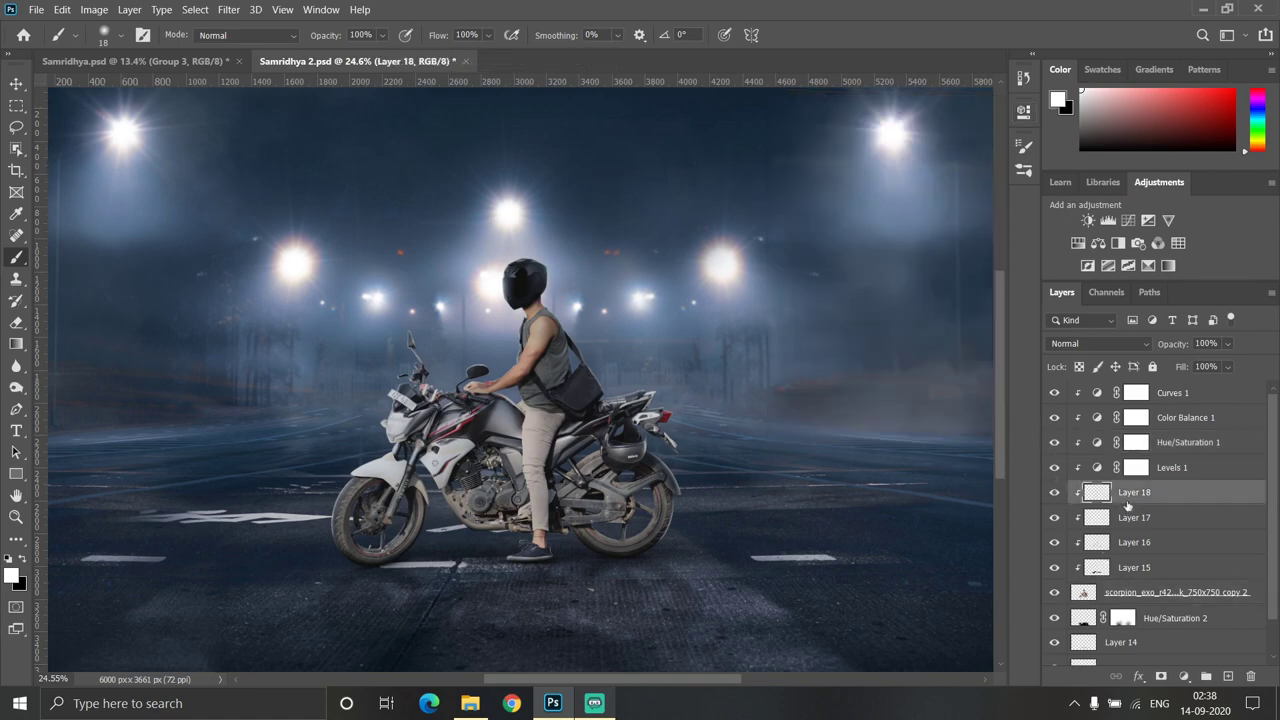
Grow the soft white brush to 183, then 252 px, settling at 165 px for the helmet edge
scroll(542, 348, "up", 2)
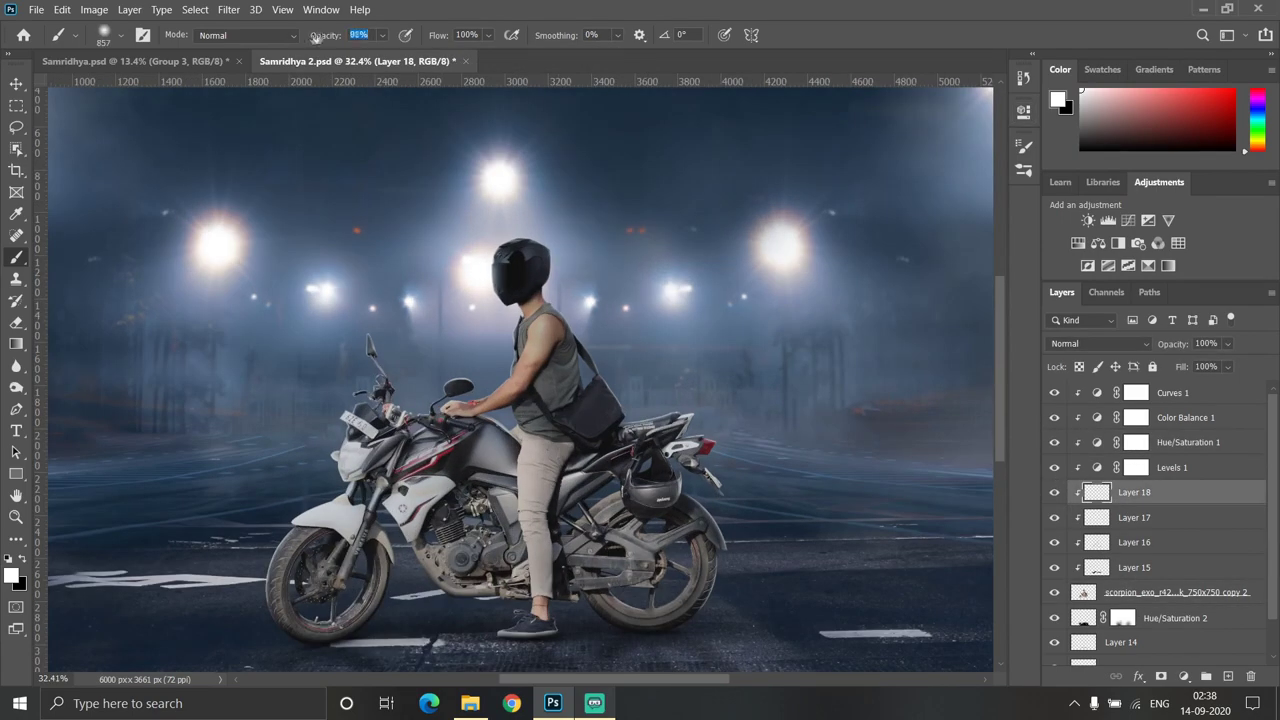
scroll(640, 445, "up", 5)
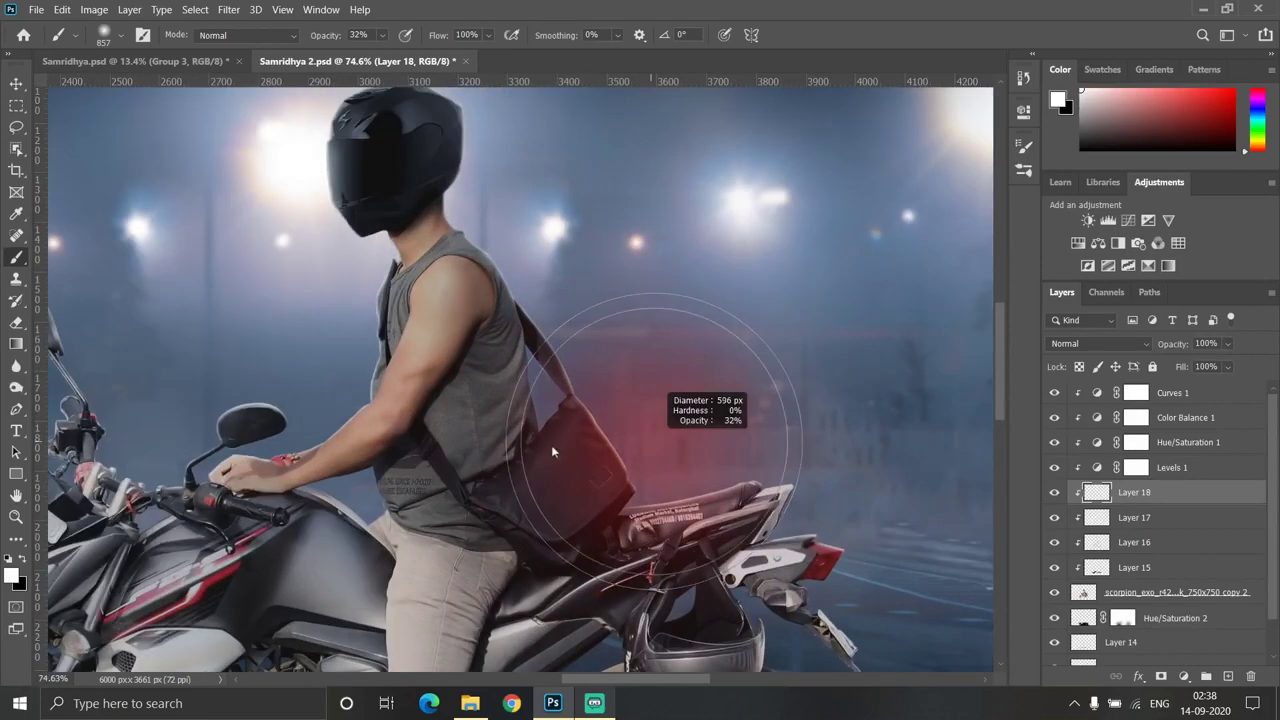
scroll(621, 423, "up", 3)
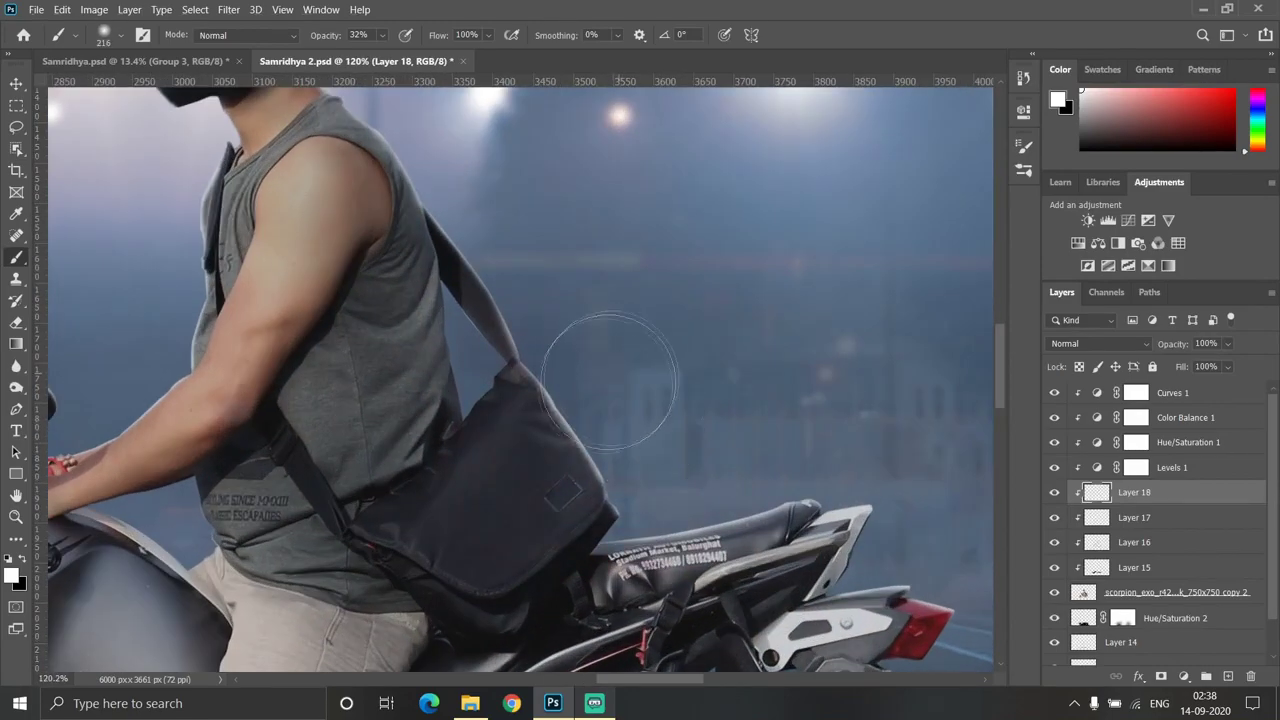
scroll(615, 384, "down", 2)
scroll(634, 375, "up", 1)
scroll(645, 360, "down", 2)
scroll(655, 395, "up", 3)
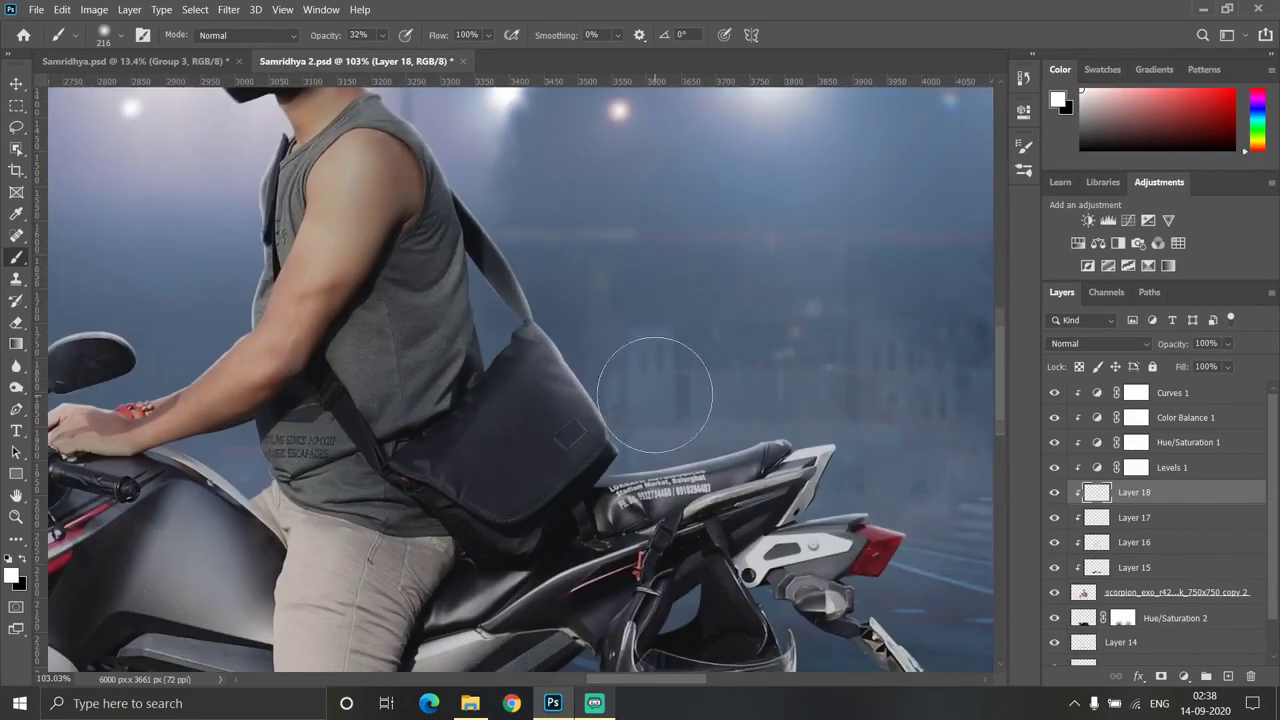
scroll(688, 414, "up", 1)
scroll(720, 428, "down", 2)
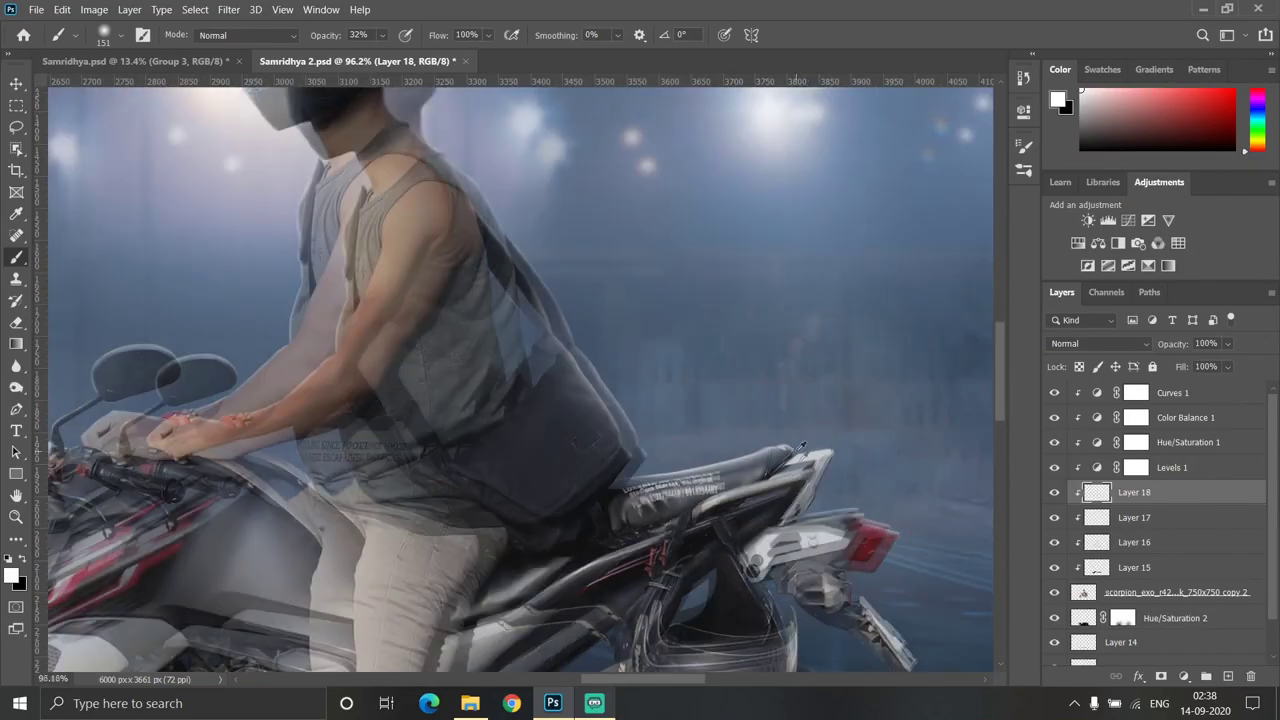
scroll(823, 461, "up", 2)
scroll(823, 461, "down", 3)
scroll(780, 450, "down", 1)
scroll(720, 435, "down", 1)
scroll(668, 418, "up", 4)
scroll(644, 456, "down", 3)
scroll(600, 420, "up", 3)
scroll(560, 390, "up", 2)
key("bracketright")
key("bracketright")
scroll(483, 253, "down", 2)
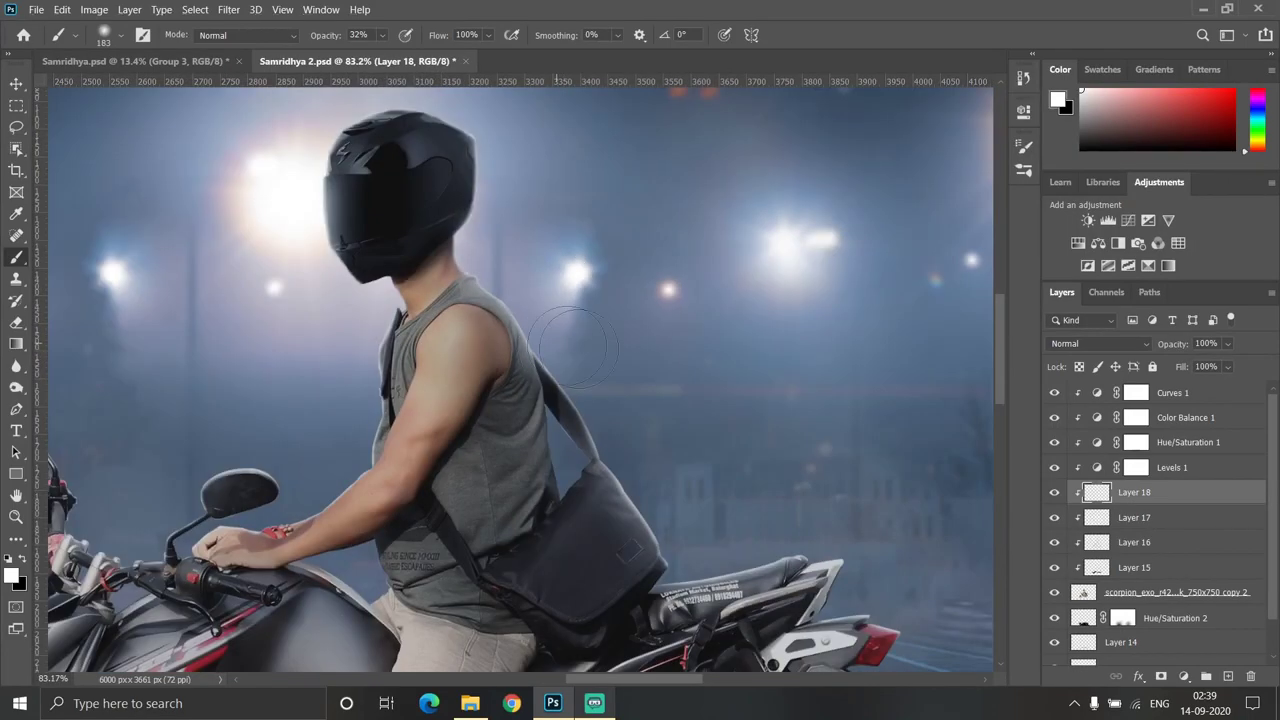
scroll(607, 348, "down", 2)
scroll(586, 294, "up", 3)
scroll(562, 459, "up", 2)
key("bracketright")
key("bracketright")
scroll(600, 300, "down", 1)
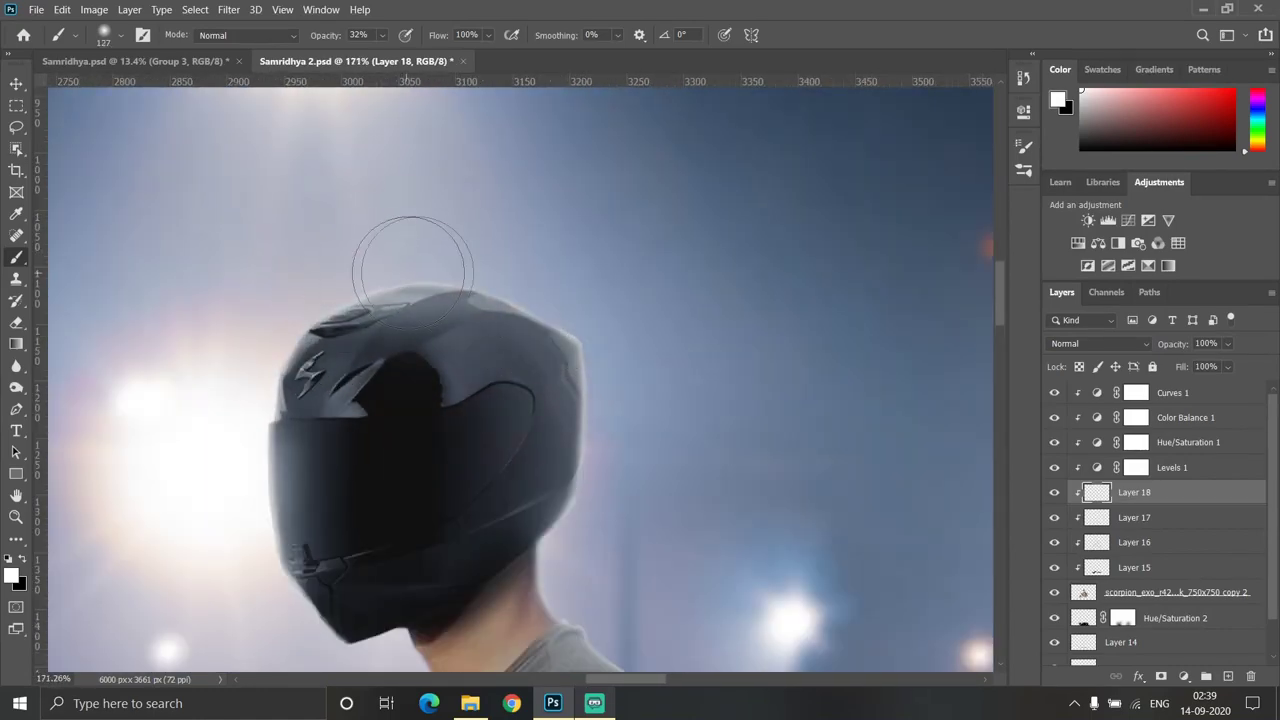
scroll(450, 280, "down", 2)
scroll(466, 286, "up", 1)
scroll(480, 286, "up", 1)
right_click(595, 266, "alt")
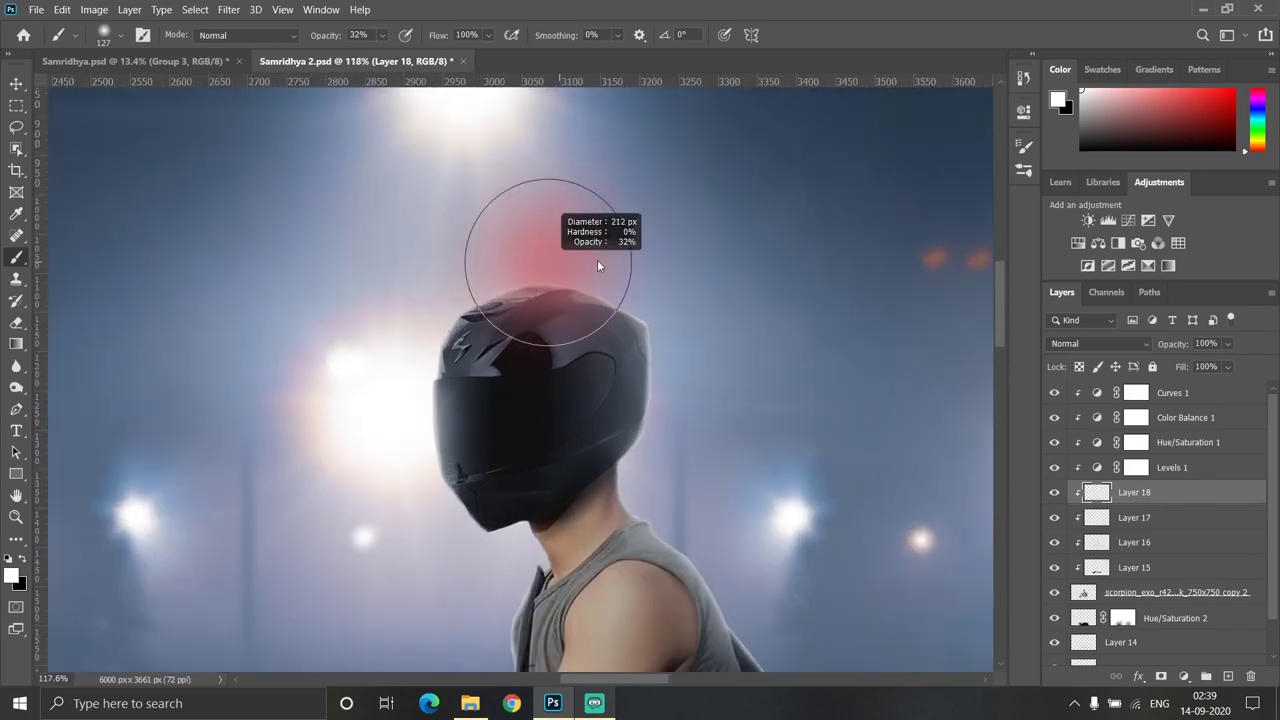
right_click(410, 357, "alt")
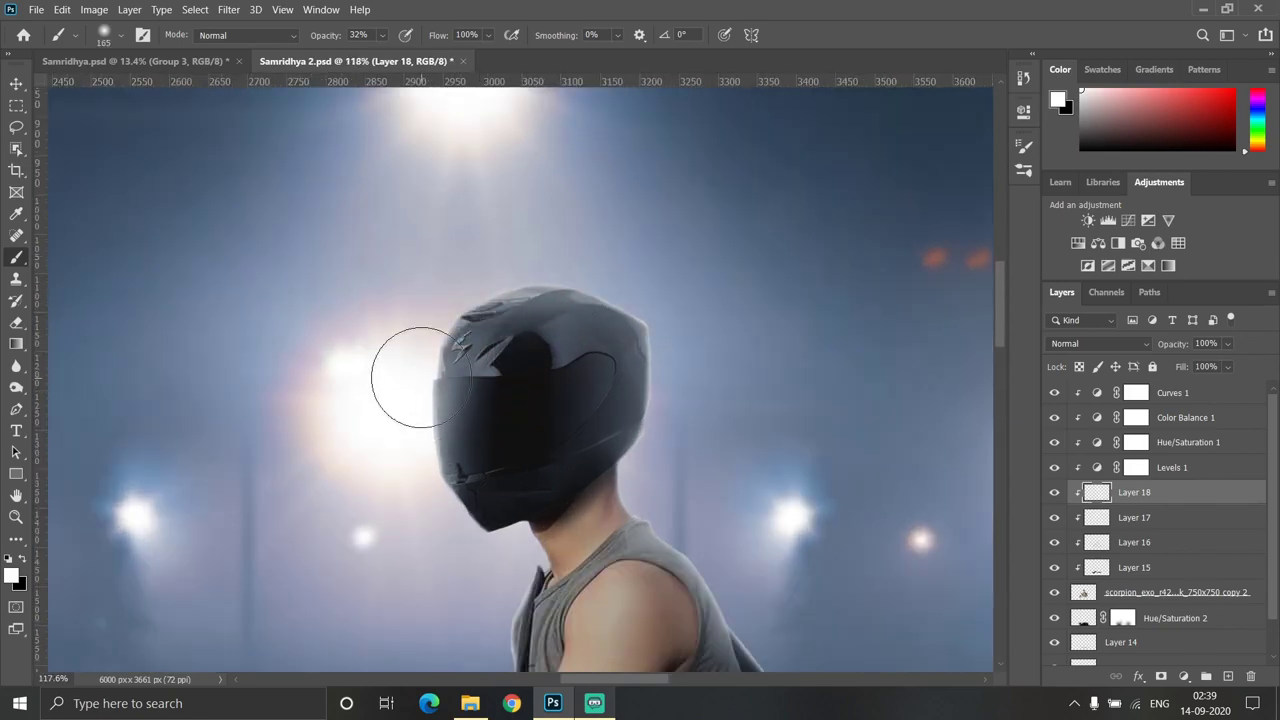
Shrink the brush to 78 px for the helmet top, then widen it to 523 px
scroll(420, 377, "up", 1)
scroll(430, 494, "down", 3)
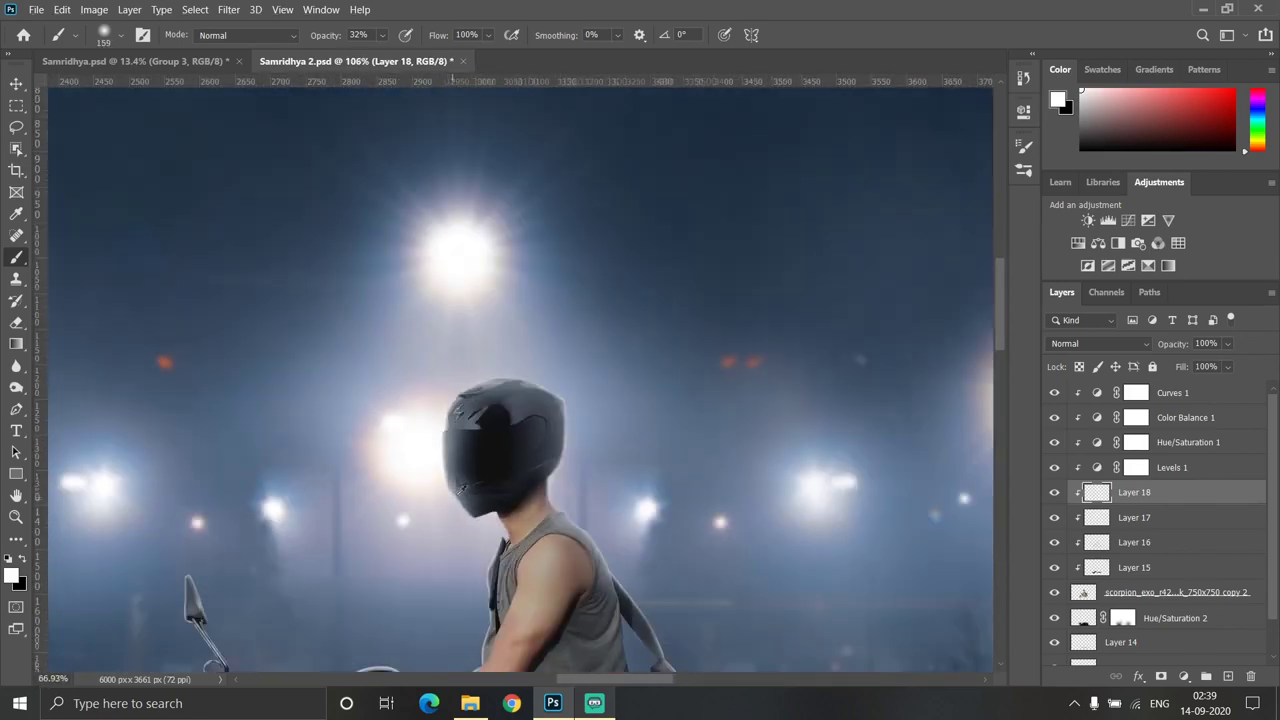
scroll(460, 488, "up", 1)
scroll(460, 400, "up", 1)
right_click(457, 337, "alt")
right_click(521, 373, "alt")
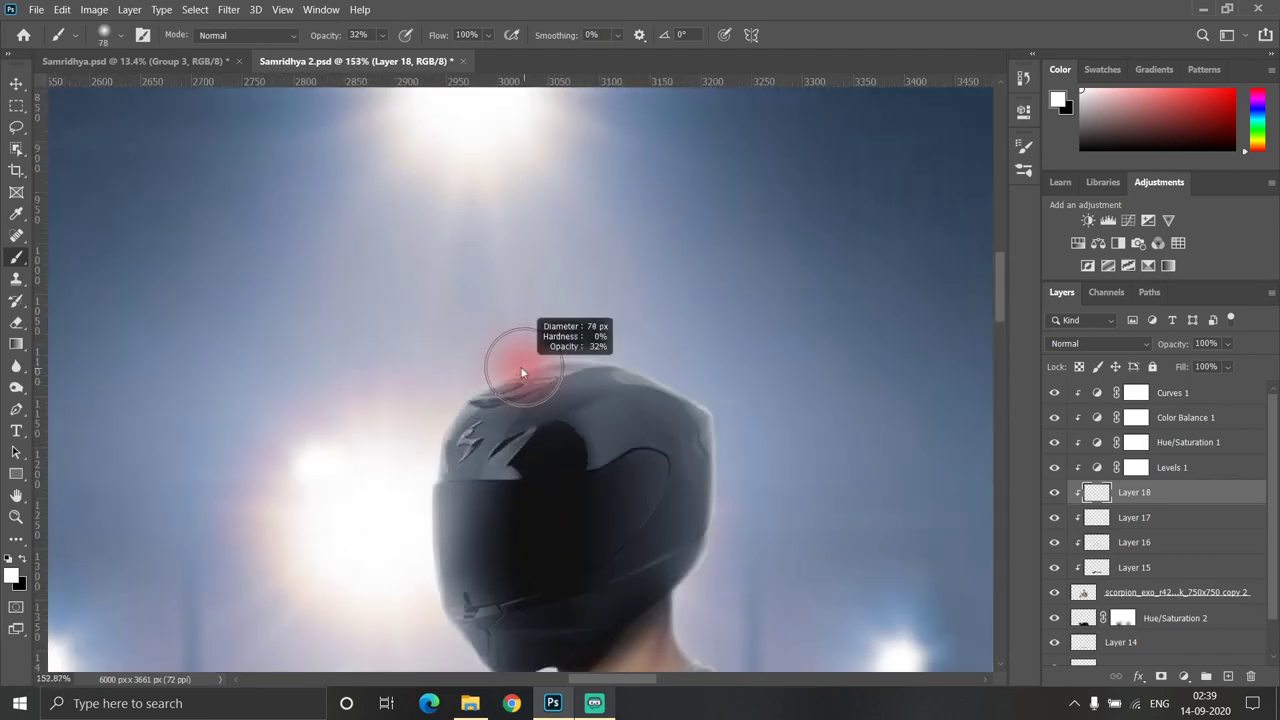
scroll(610, 370, "up", 1)
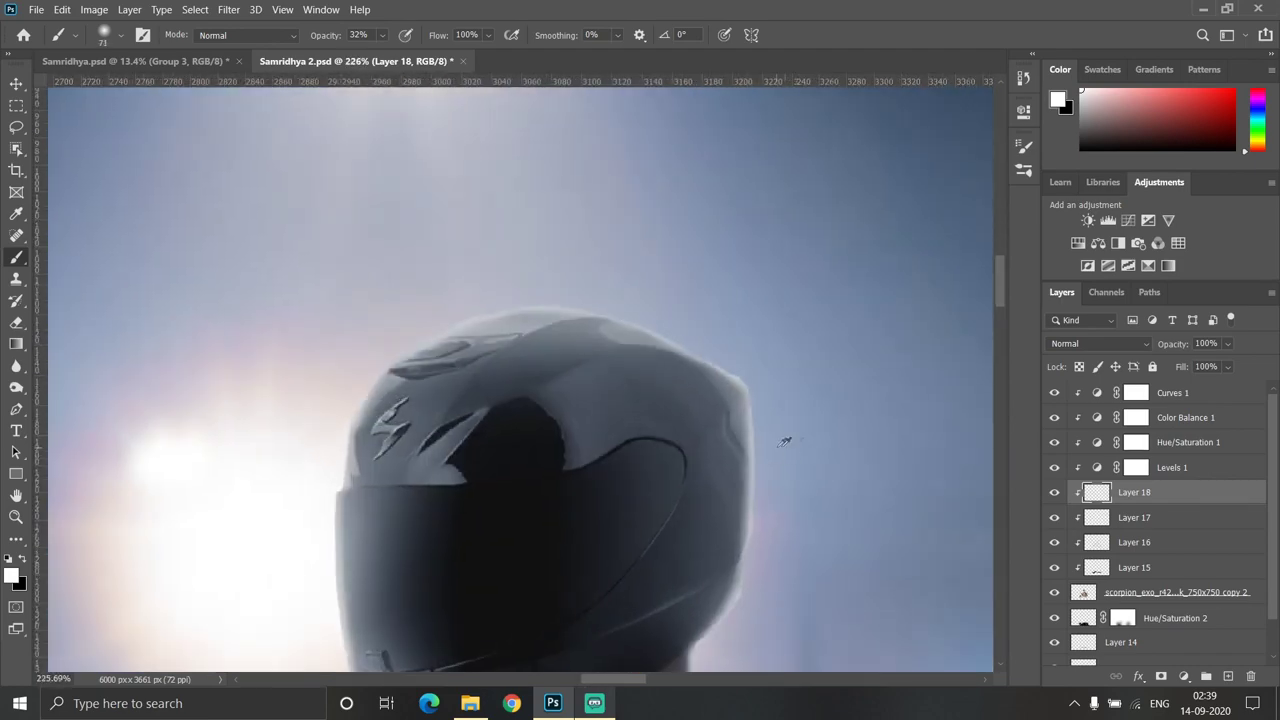
scroll(764, 395, "down", 3)
scroll(600, 420, "up", 1)
scroll(582, 422, "up", 1)
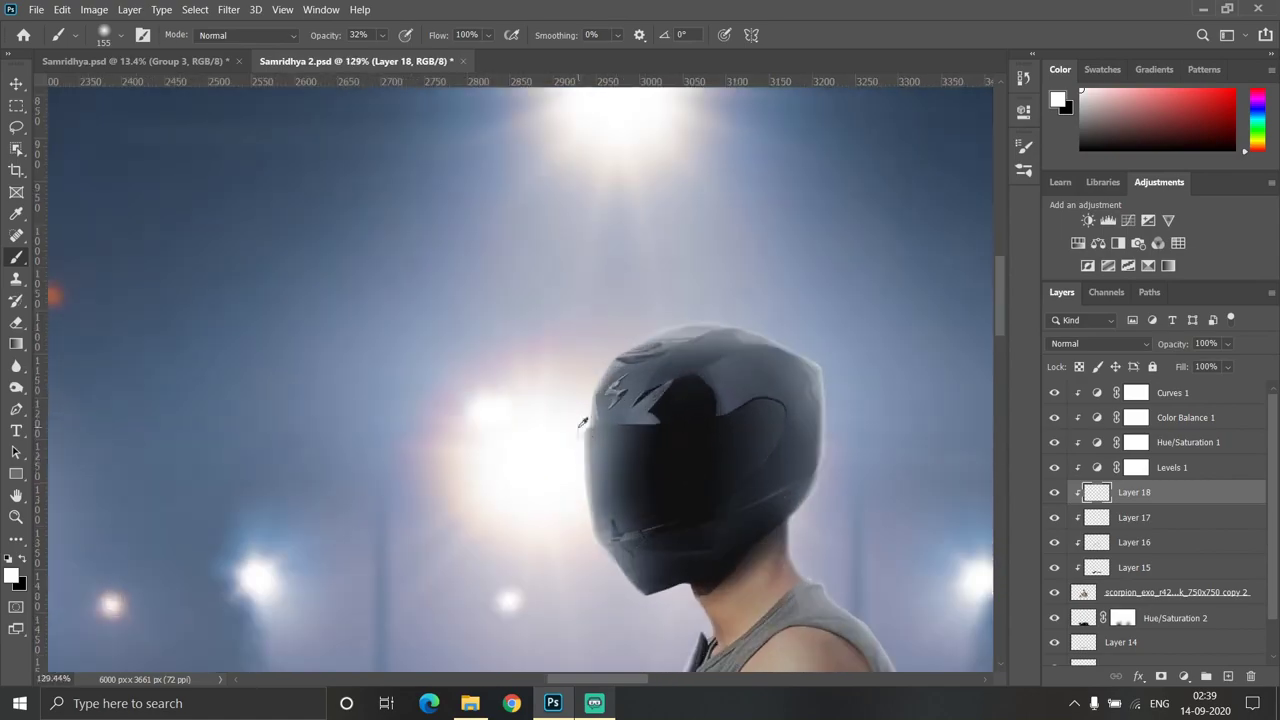
scroll(585, 400, "down", 2)
scroll(570, 405, "down", 1)
scroll(560, 408, "up", 1)
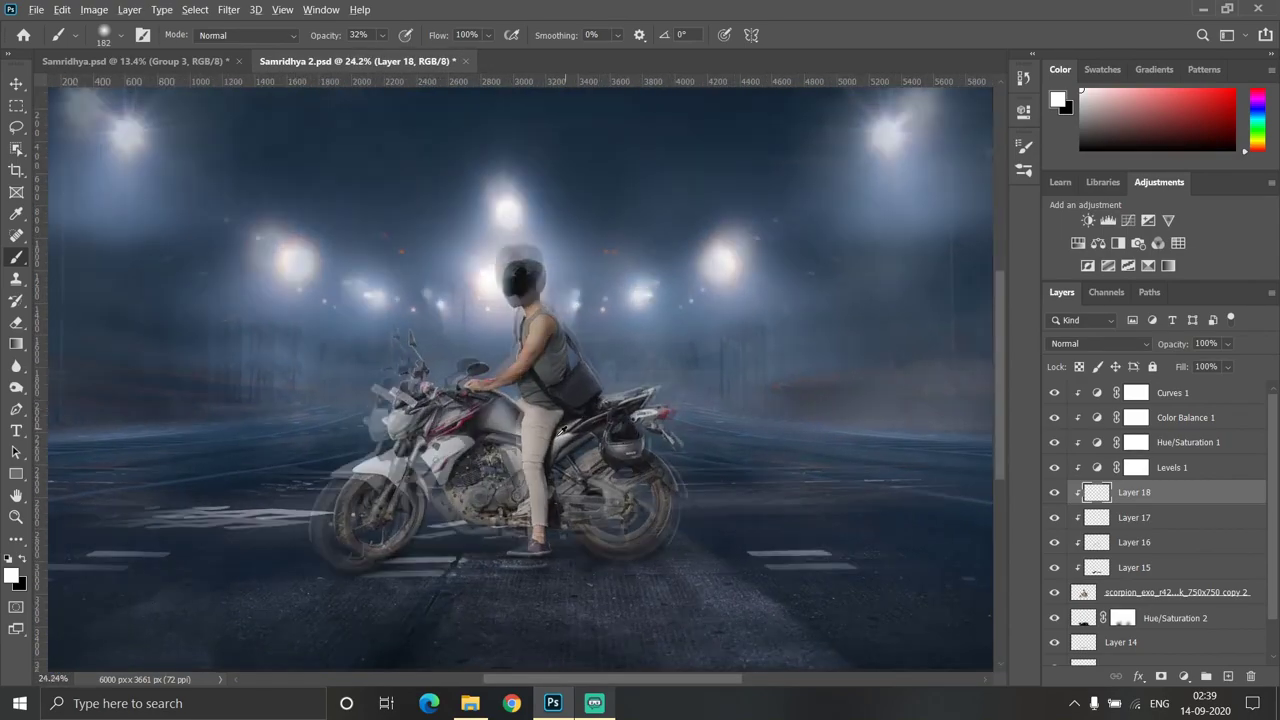
scroll(550, 410, "down", 1)
scroll(550, 405, "up", 1)
scroll(520, 340, "up", 2)
scroll(460, 280, "up", 1)
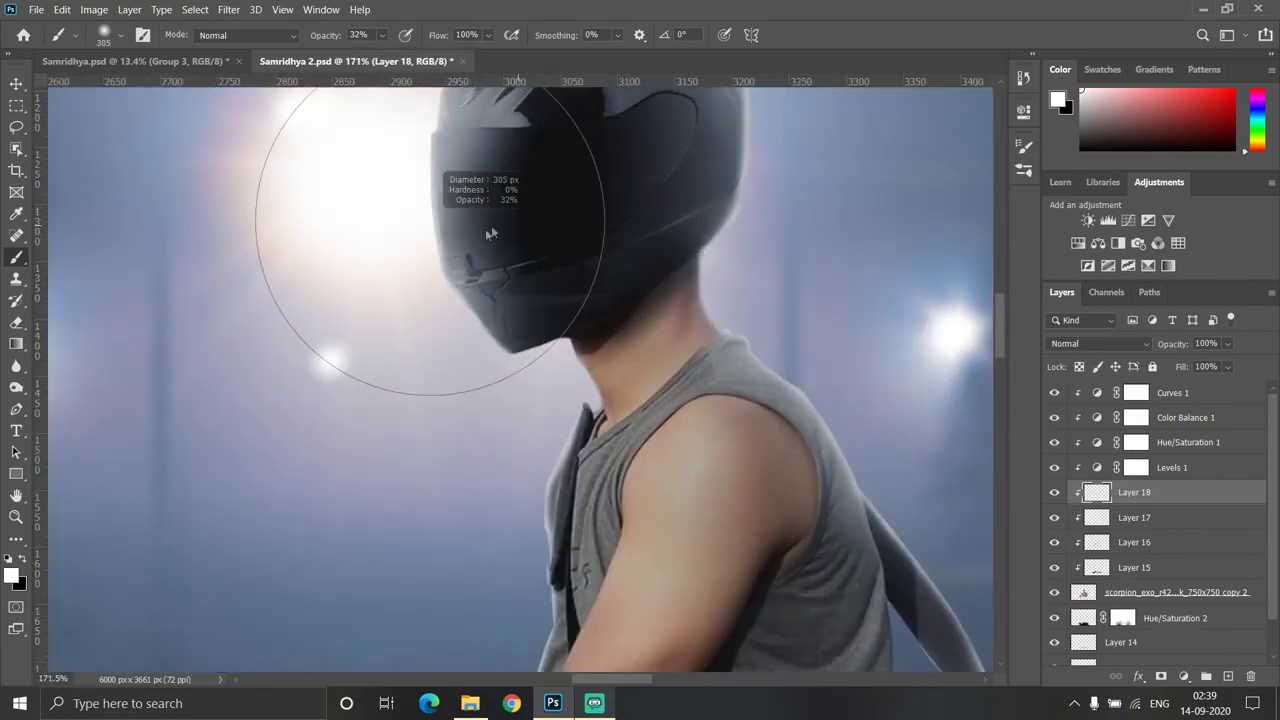
left_click_drag(443, 267, 530, 260)
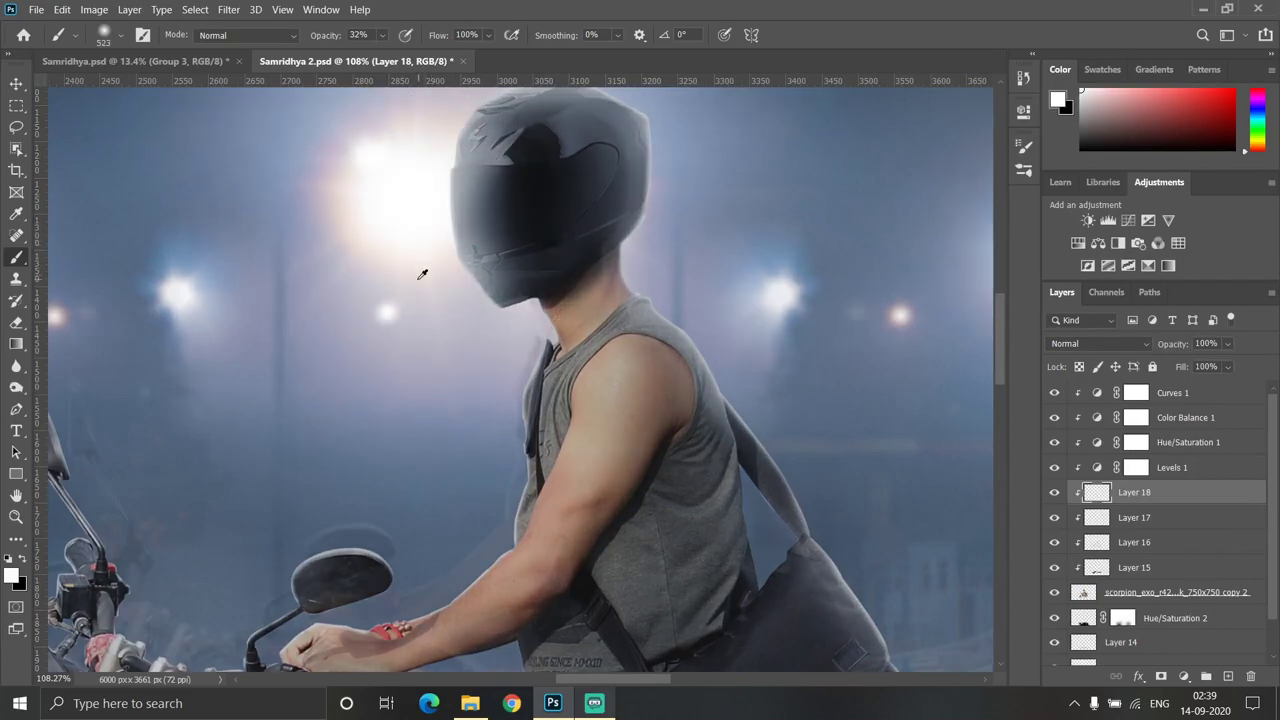
Brush rim light around shoulder, arm and mirror with 189, 137, 120 and 105 px sizes
scroll(420, 280, "down", 2)
scroll(450, 278, "up", 3)
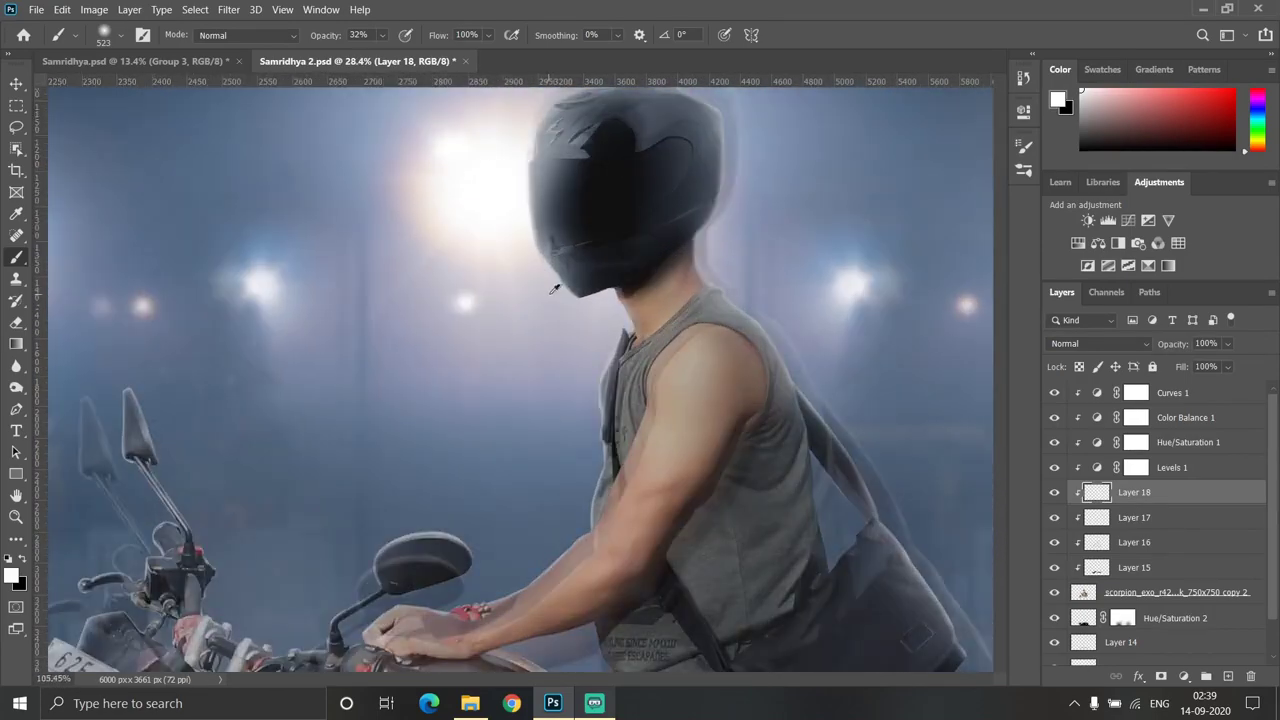
scroll(480, 295, "up", 2)
scroll(509, 314, "up", 2)
scroll(560, 320, "down", 2)
scroll(590, 345, "down", 1)
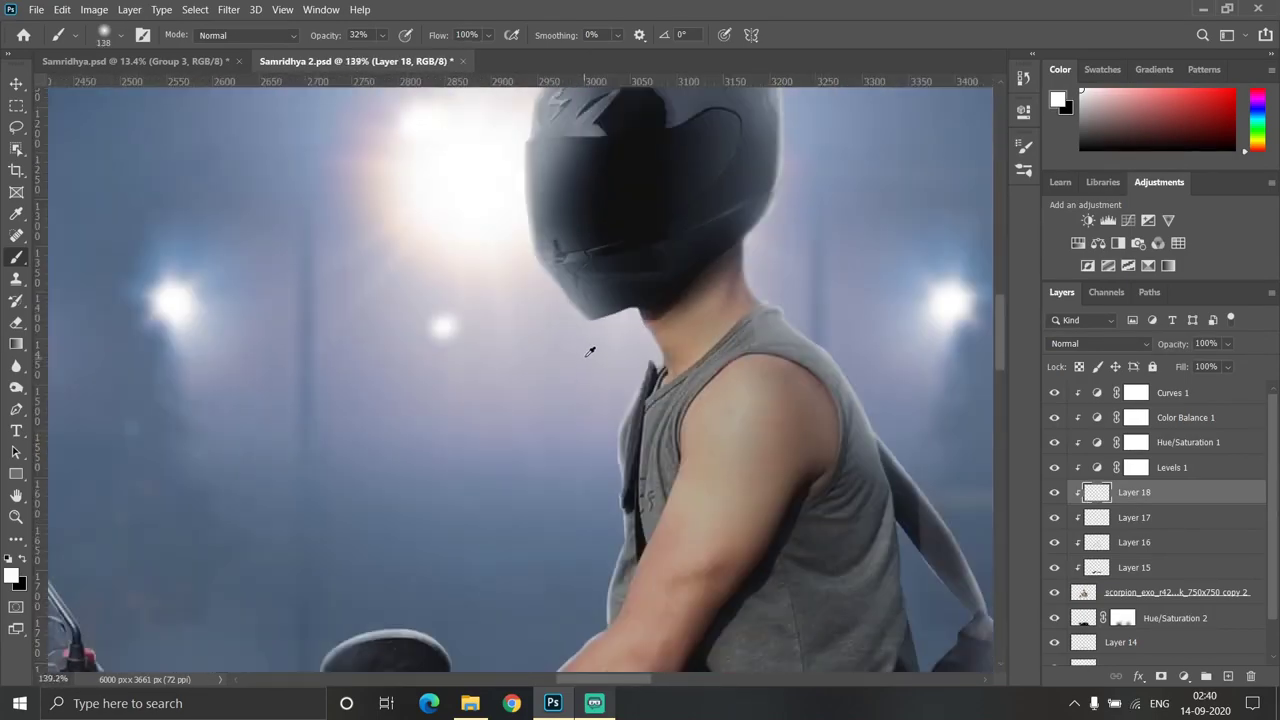
scroll(580, 340, "down", 1)
scroll(558, 233, "up", 2)
left_click_drag(558, 233, 528, 214)
scroll(530, 260, "down", 2)
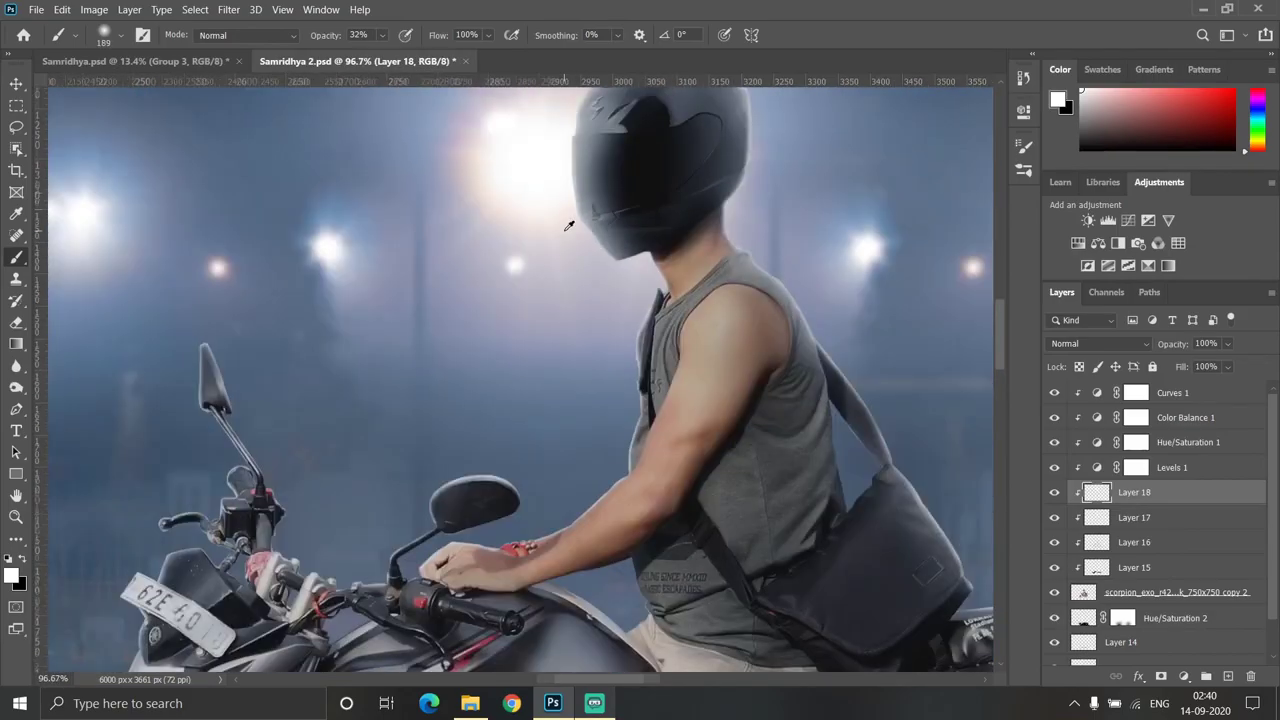
scroll(535, 300, "down", 2)
scroll(540, 335, "up", 1)
scroll(537, 335, "up", 3)
left_click_drag(663, 257, 630, 257)
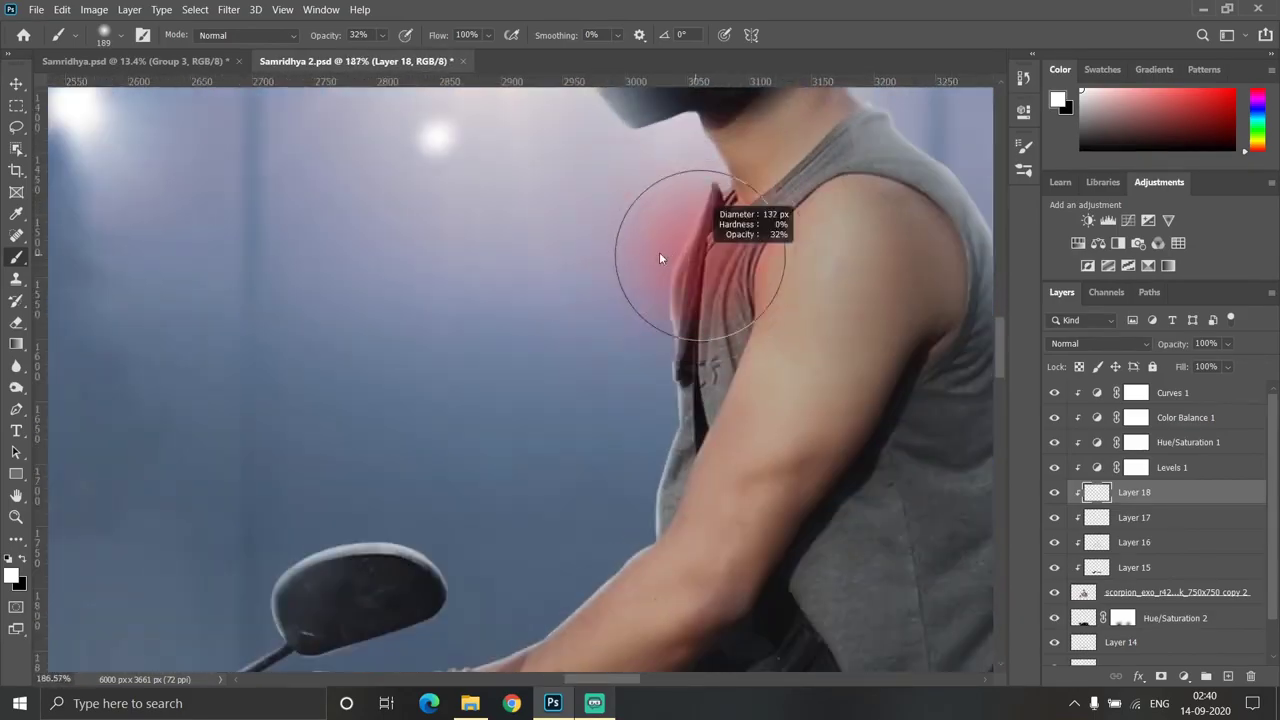
scroll(600, 271, "up", 2)
scroll(600, 443, "down", 1)
scroll(614, 428, "down", 1)
scroll(610, 440, "down", 1)
left_click_drag(610, 440, 595, 440)
scroll(581, 516, "up", 2)
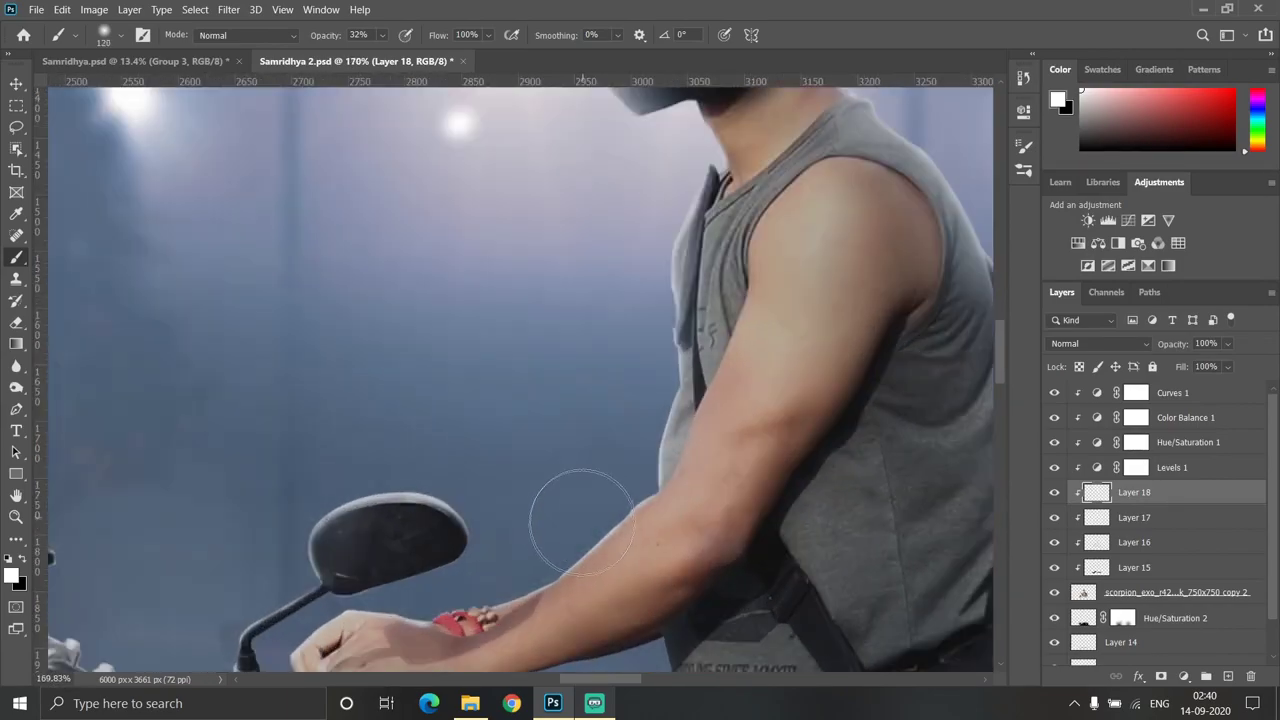
scroll(581, 516, "down", 1)
scroll(500, 540, "up", 2)
left_click_drag(450, 445, 434, 445)
Paint rim light beside the front tyre with the brush at about 122 px
scroll(483, 447, "down", 1)
scroll(486, 457, "up", 1)
scroll(567, 436, "down", 2)
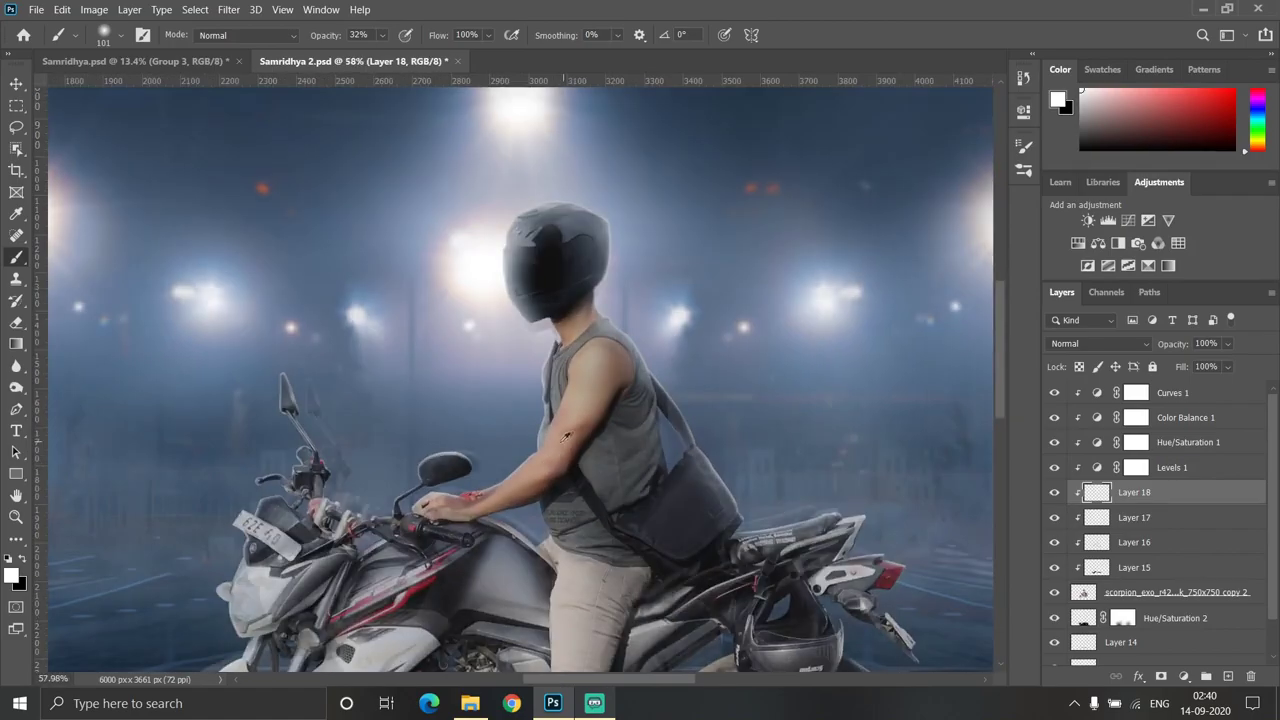
scroll(567, 436, "up", 1)
scroll(529, 457, "up", 1)
scroll(400, 470, "down", 2)
scroll(295, 492, "up", 1)
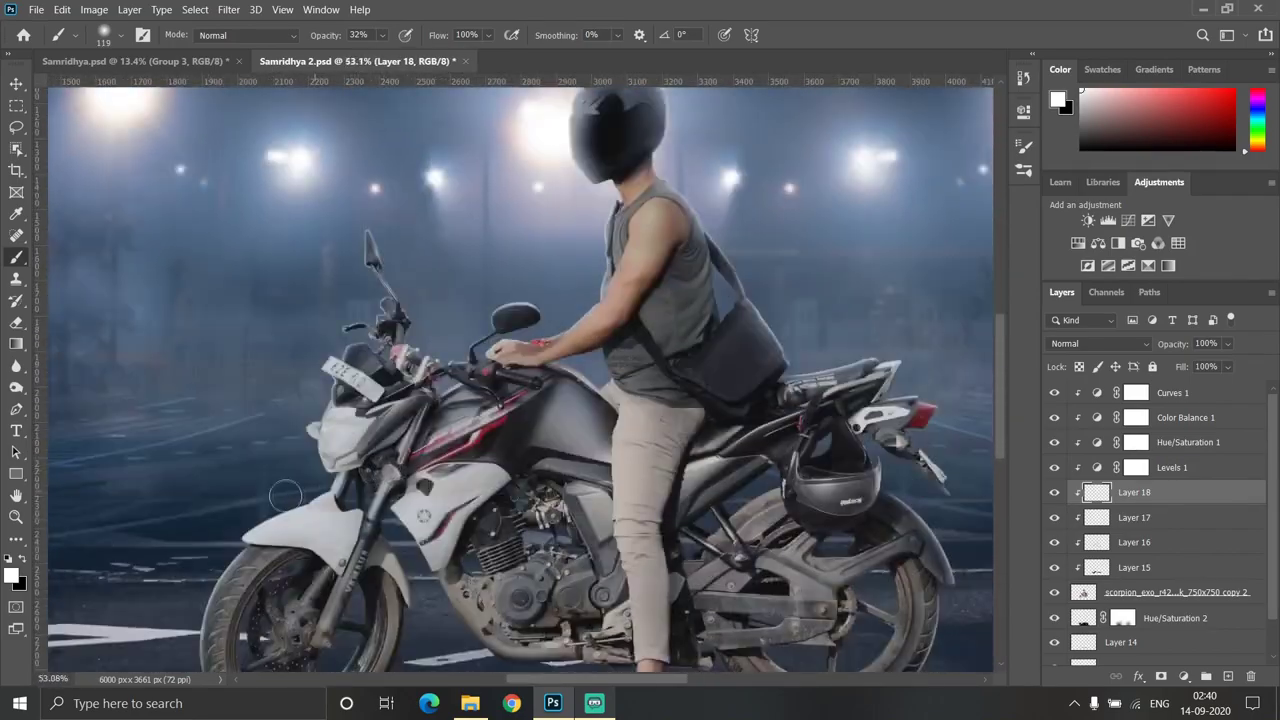
scroll(295, 492, "down", 1)
scroll(300, 500, "up", 2)
scroll(300, 500, "up", 1)
left_click_drag(422, 296, 428, 296)
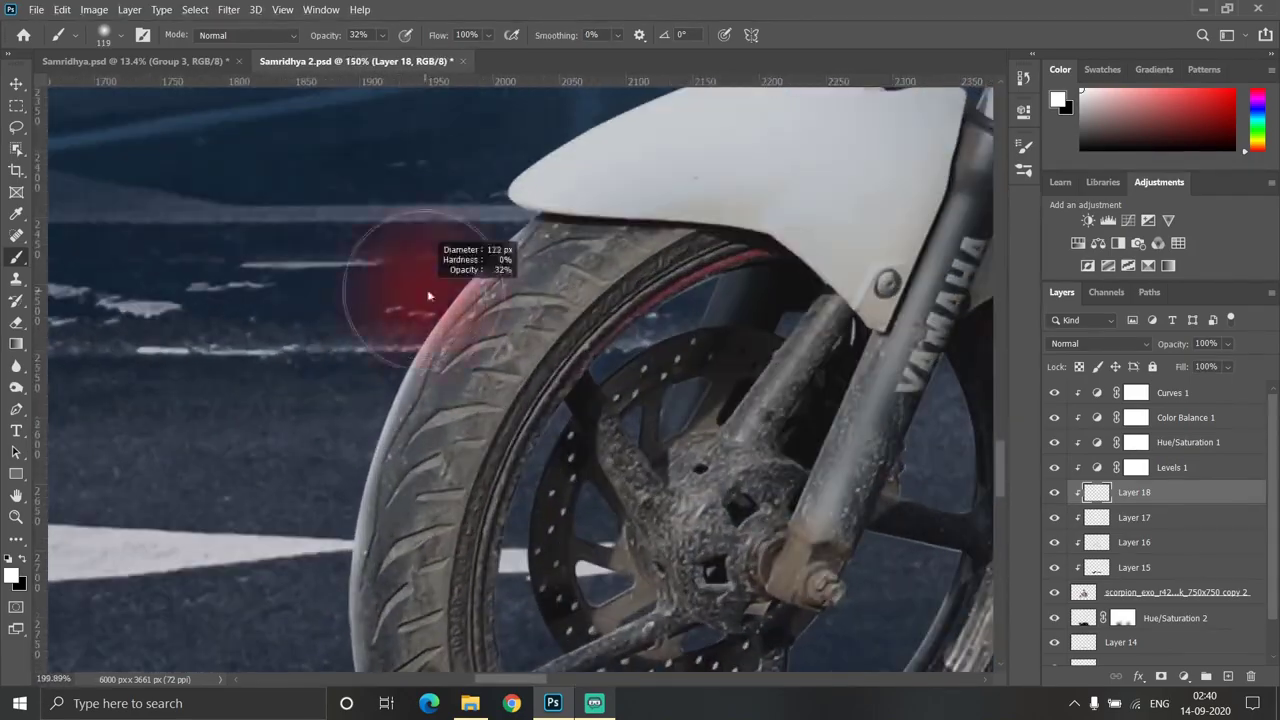
scroll(392, 350, "down", 1)
scroll(330, 357, "down", 1)
scroll(330, 480, "down", 1)
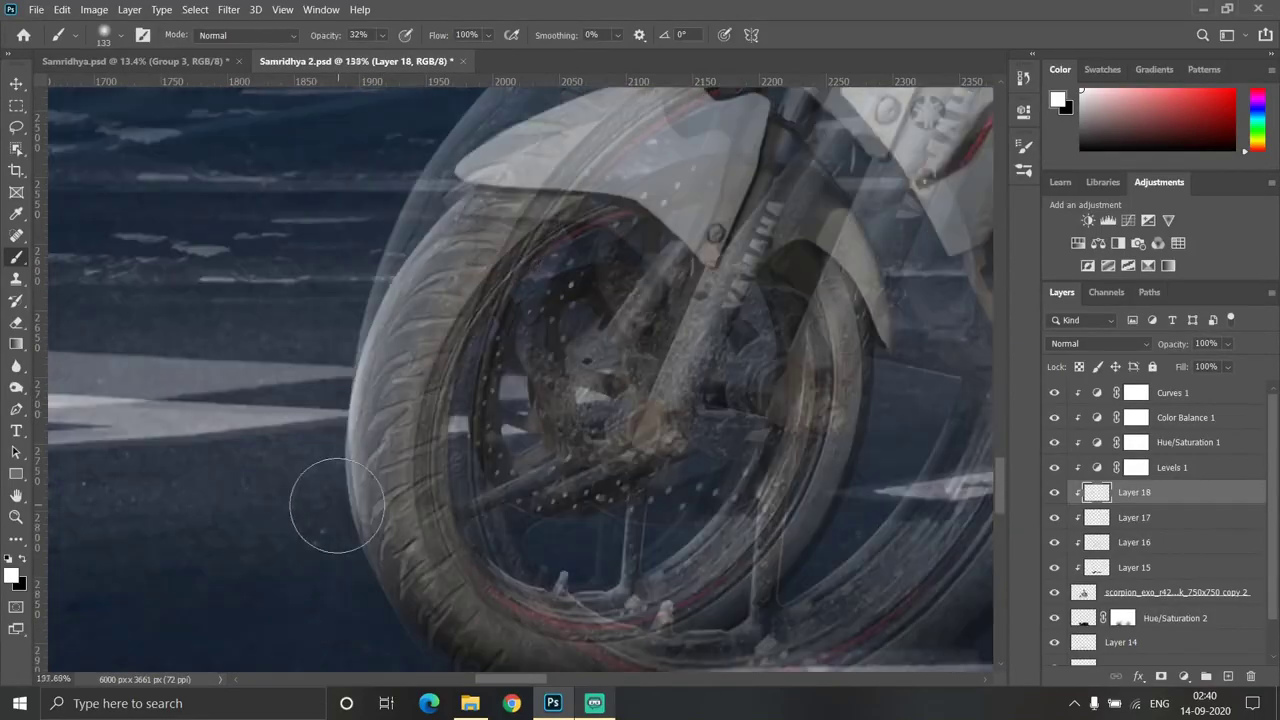
scroll(383, 462, "up", 1)
scroll(350, 500, "up", 1)
scroll(345, 535, "down", 3)
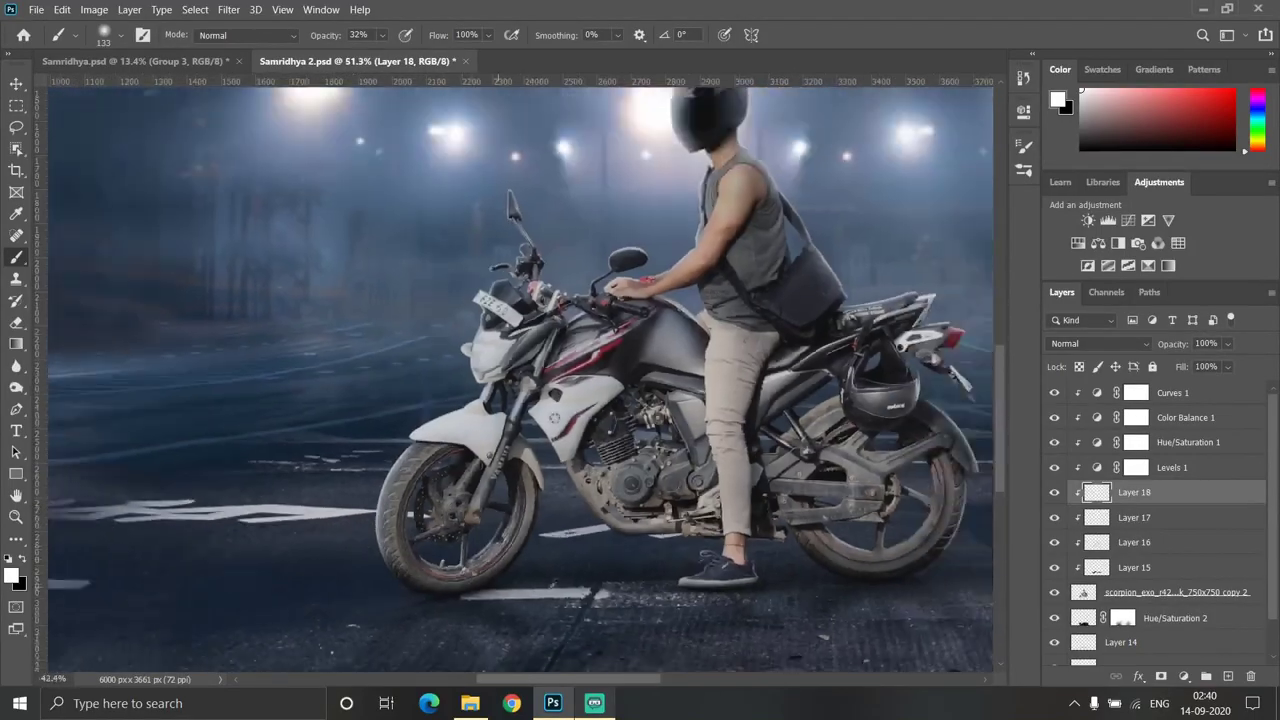
scroll(680, 570, "up", 4)
scroll(609, 572, "up", 1)
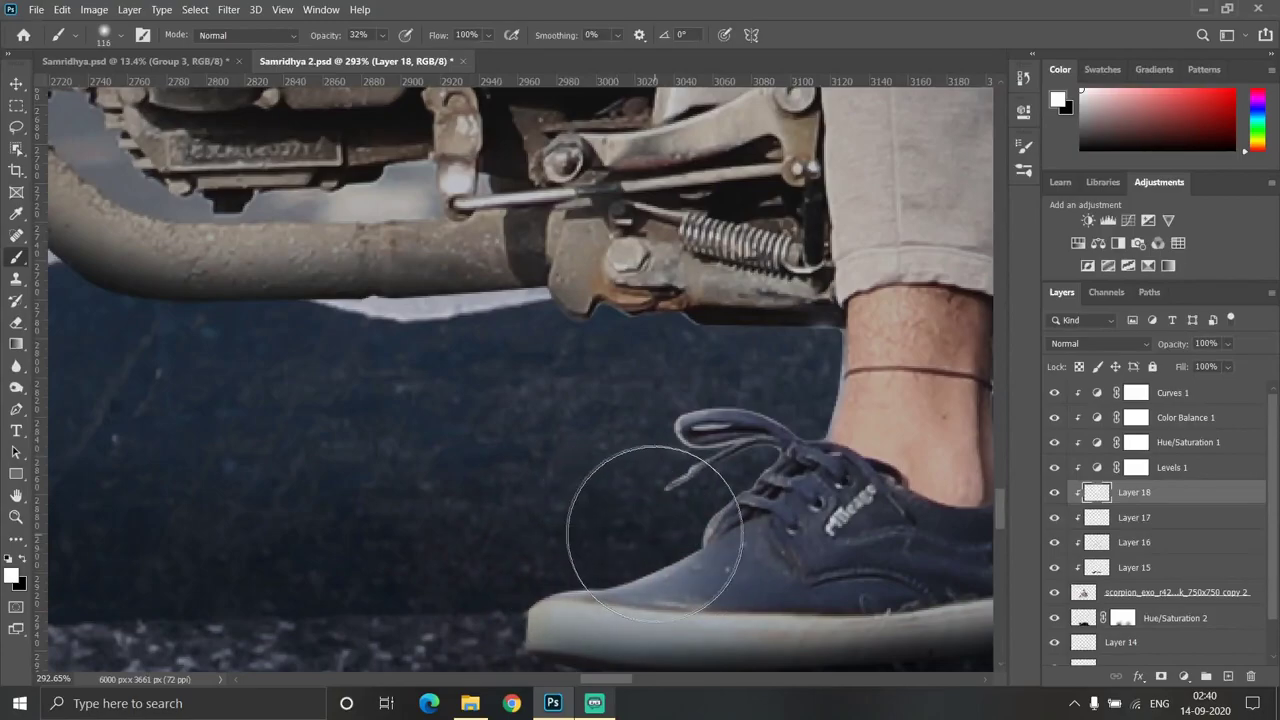
scroll(655, 533, "down", 4)
scroll(836, 442, "up", 1)
scroll(836, 442, "up", 1)
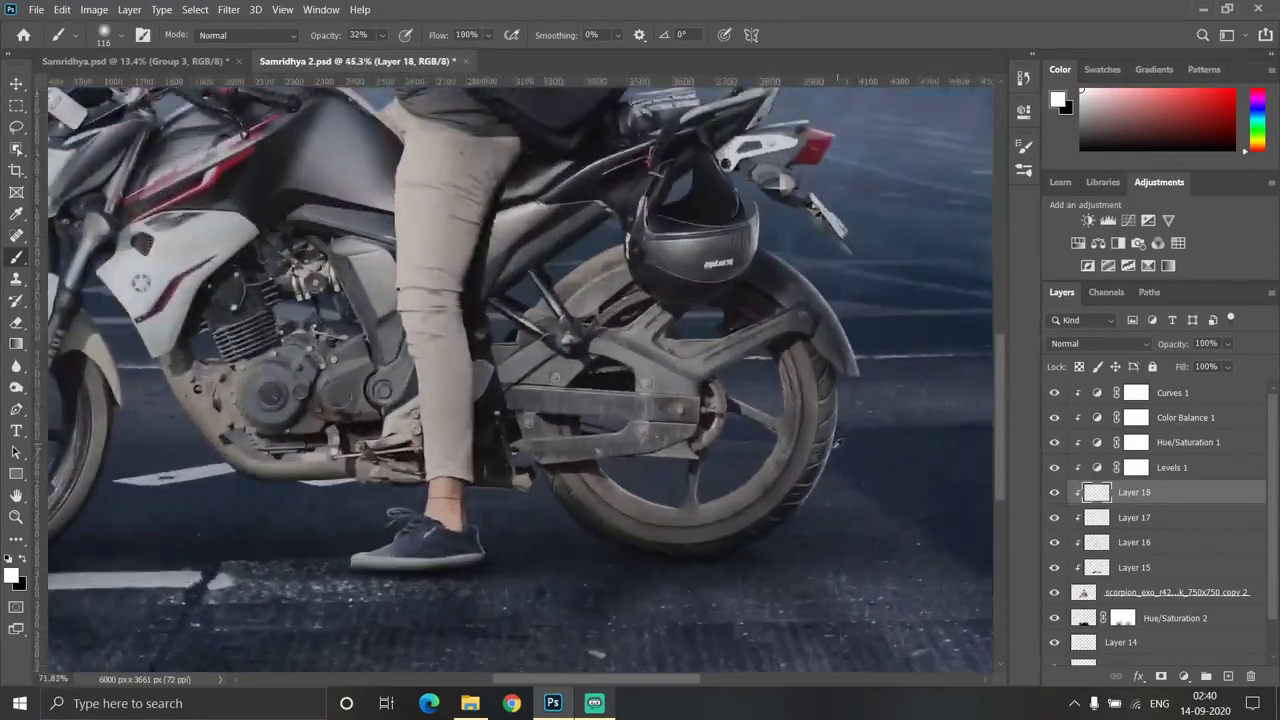
scroll(680, 460, "up", 2)
scroll(557, 557, "up", 2)
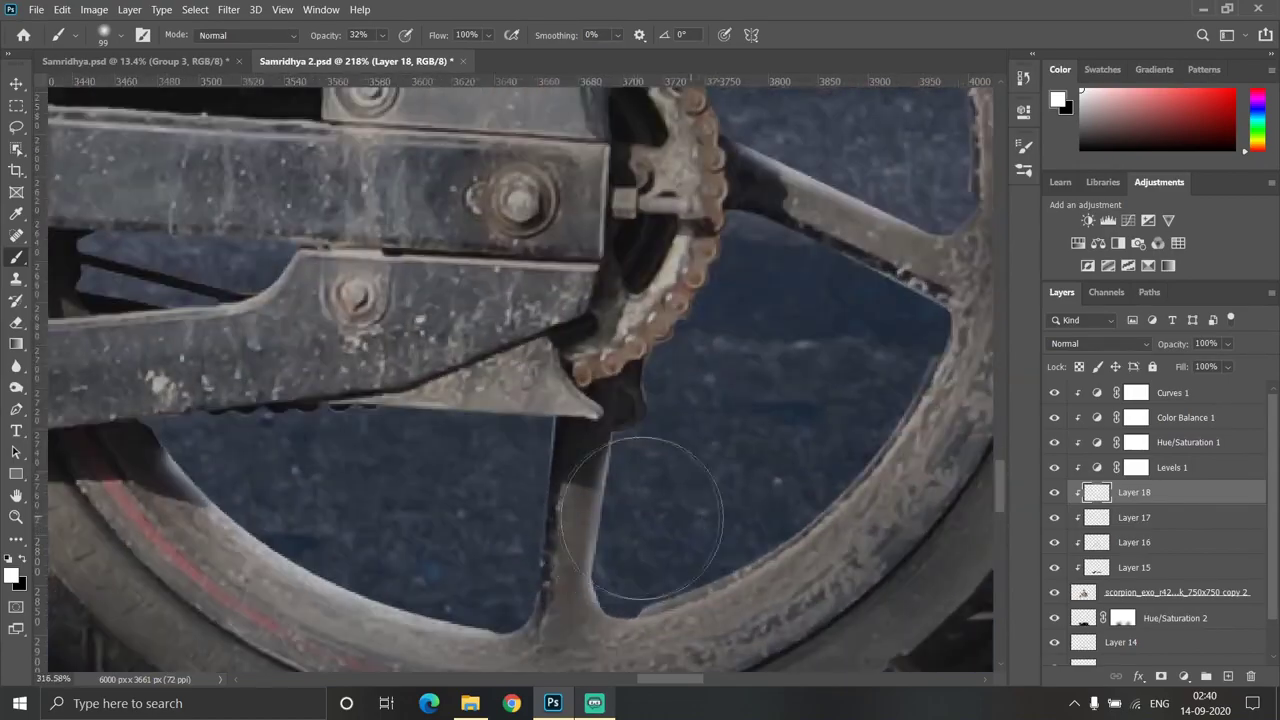
scroll(628, 549, "down", 4)
scroll(722, 430, "up", 5)
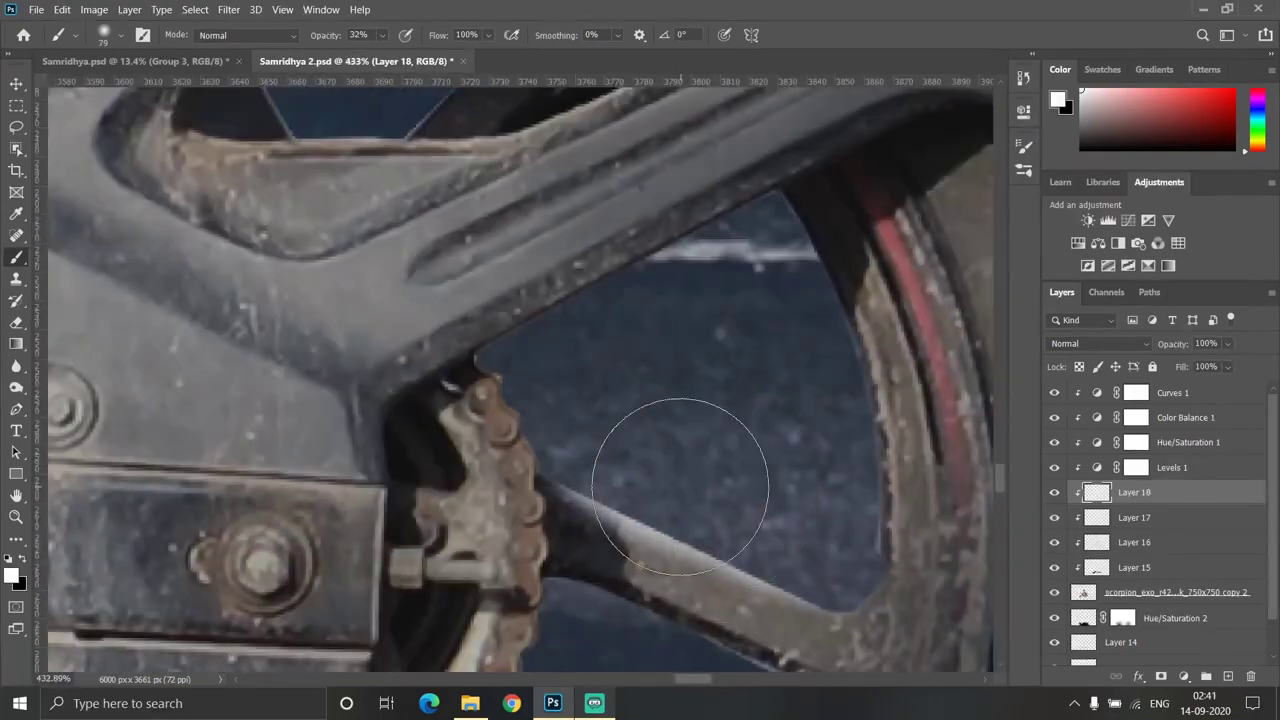
scroll(497, 455, "down", 3)
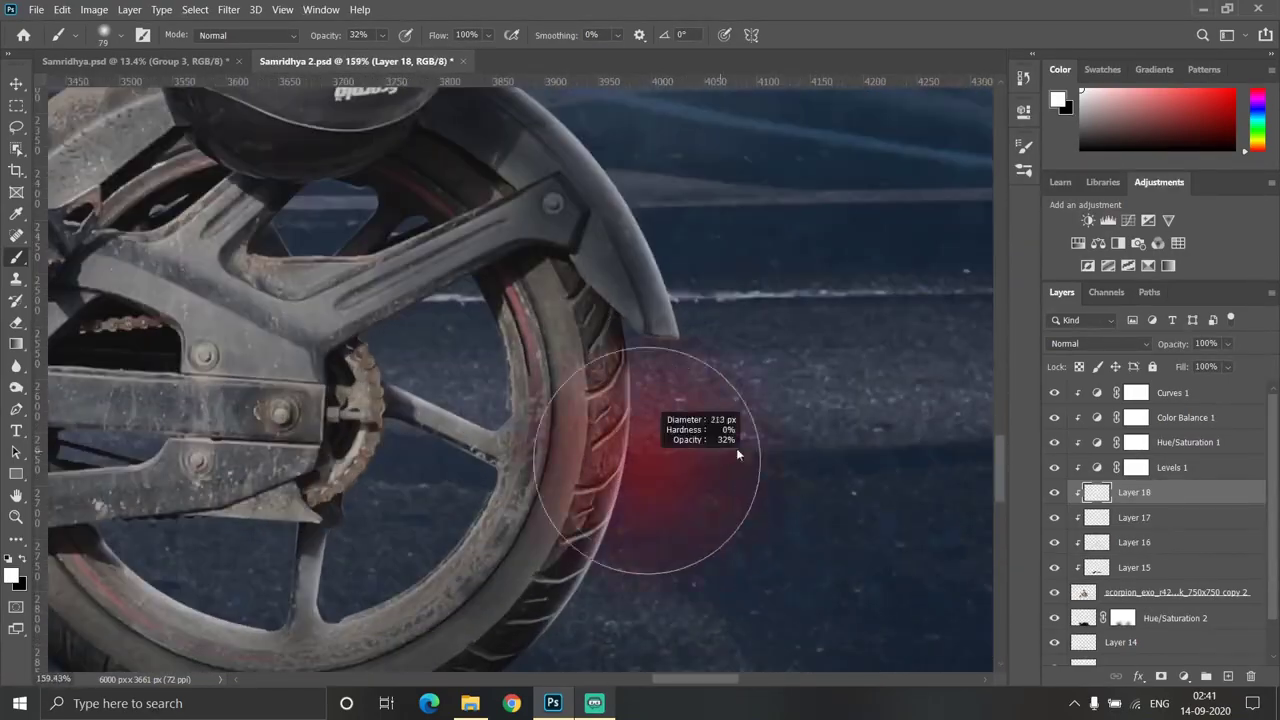
scroll(690, 480, "up", 3)
scroll(714, 443, "up", 1)
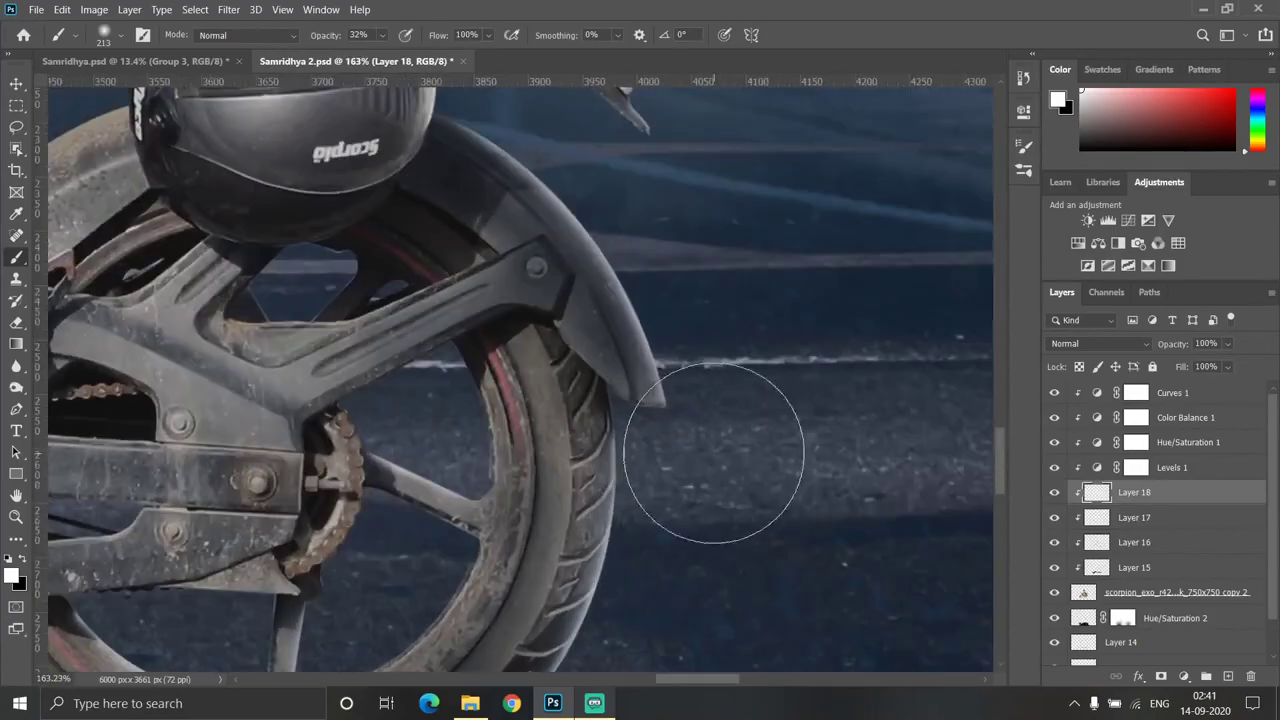
scroll(700, 414, "up", 1)
left_click_drag(677, 394, 650, 394)
scroll(674, 432, "up", 1)
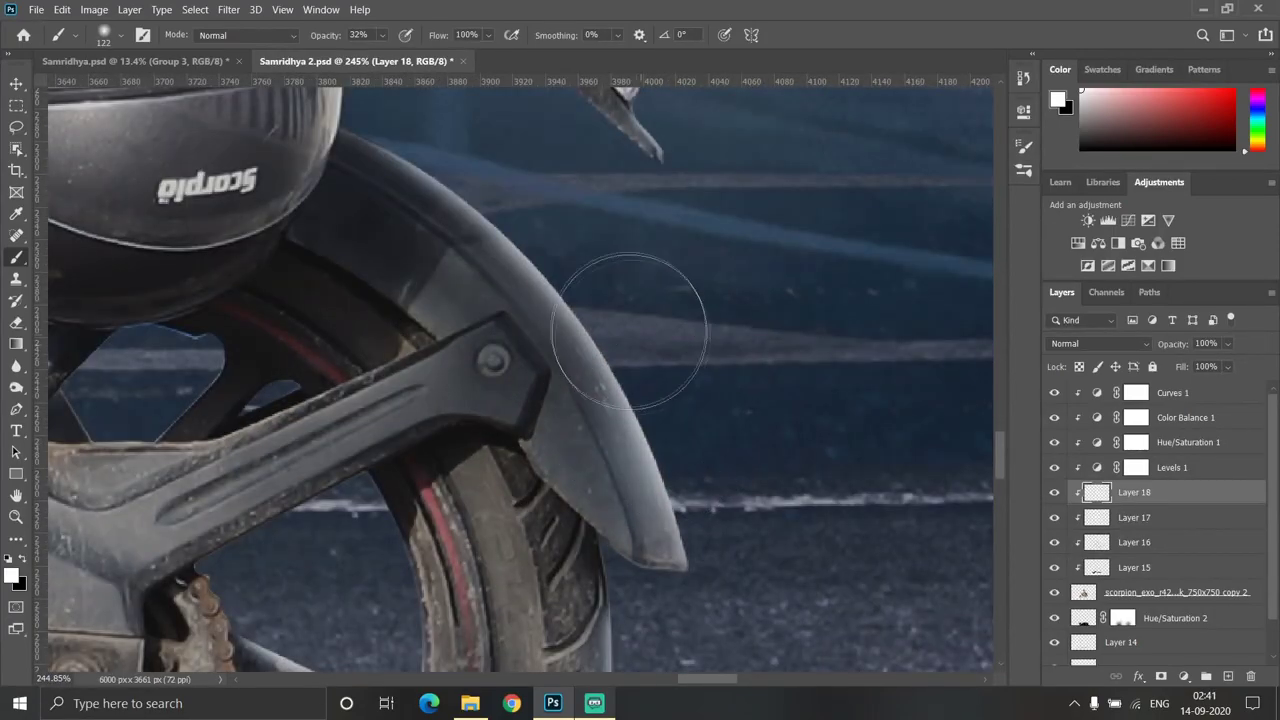
scroll(560, 245, "down", 2)
scroll(530, 255, "up", 2)
scroll(600, 330, "down", 3)
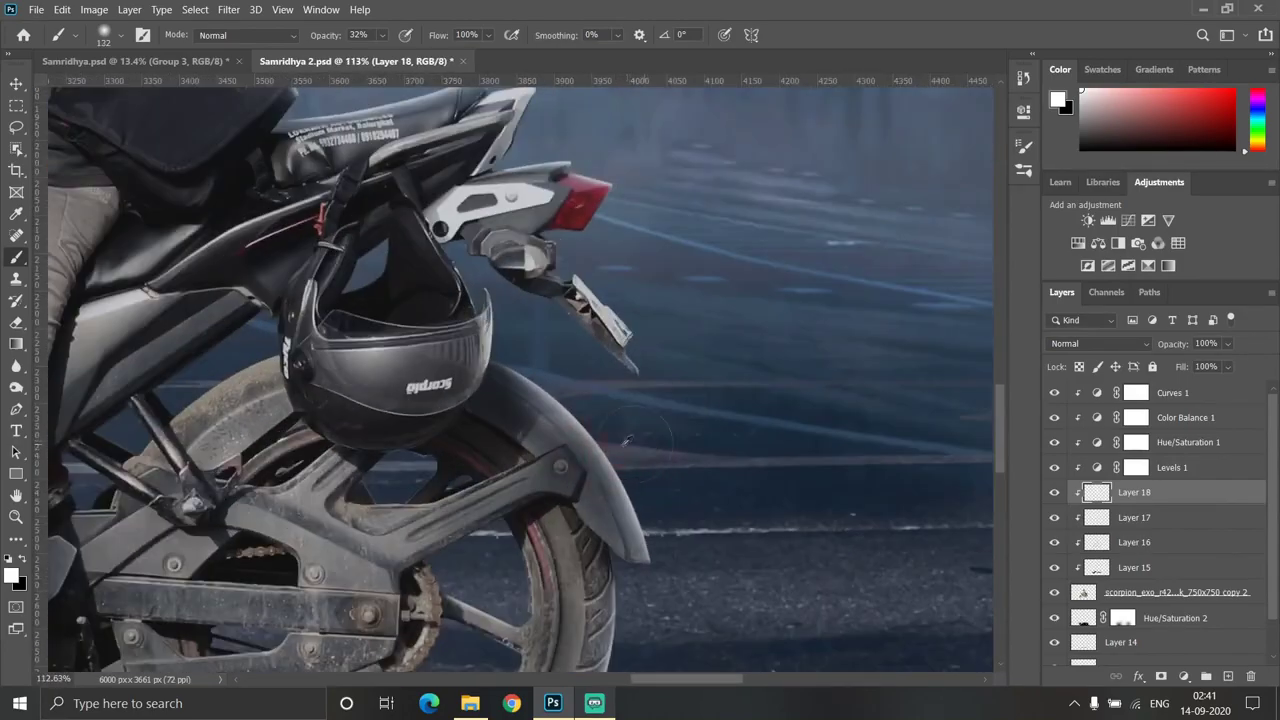
Enlarge the brush to about 207 px for final strokes, then select Layer 15
left_click_drag(621, 407, 665, 412)
scroll(669, 418, "up", 1)
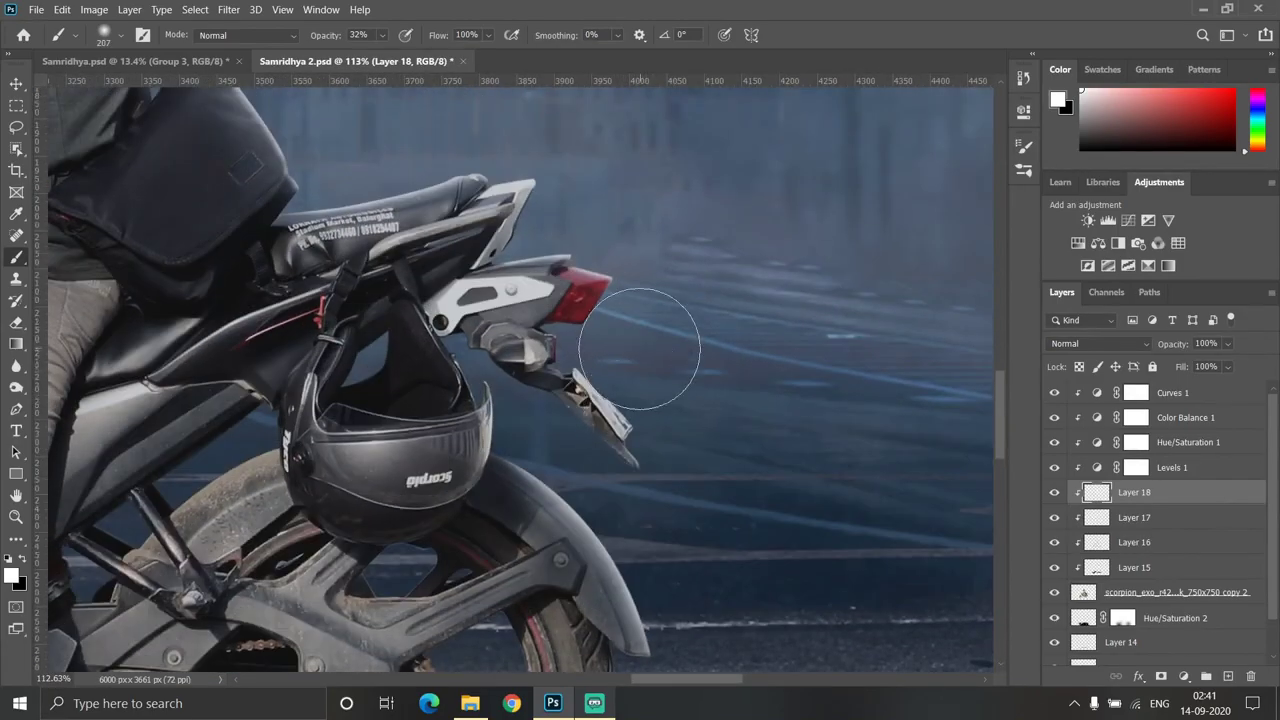
scroll(669, 418, "up", 2)
scroll(578, 290, "down", 2)
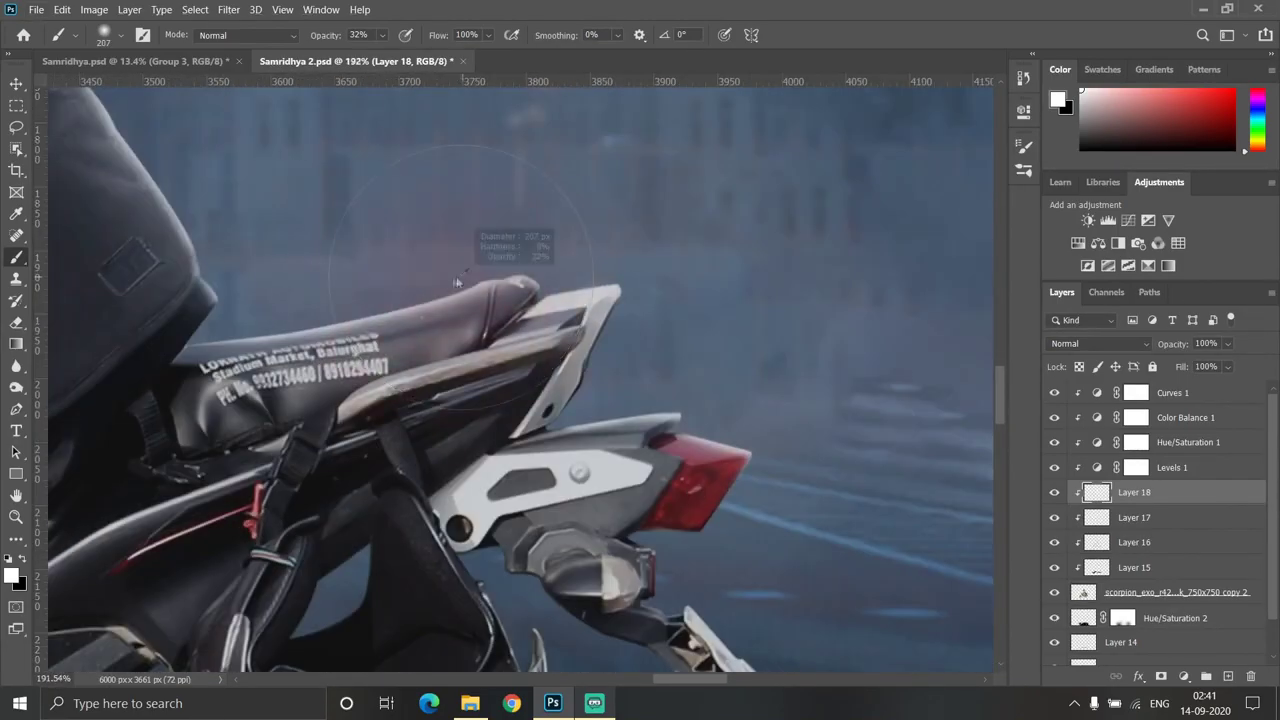
scroll(628, 370, "down", 2)
scroll(628, 370, "down", 1)
scroll(627, 370, "down", 3)
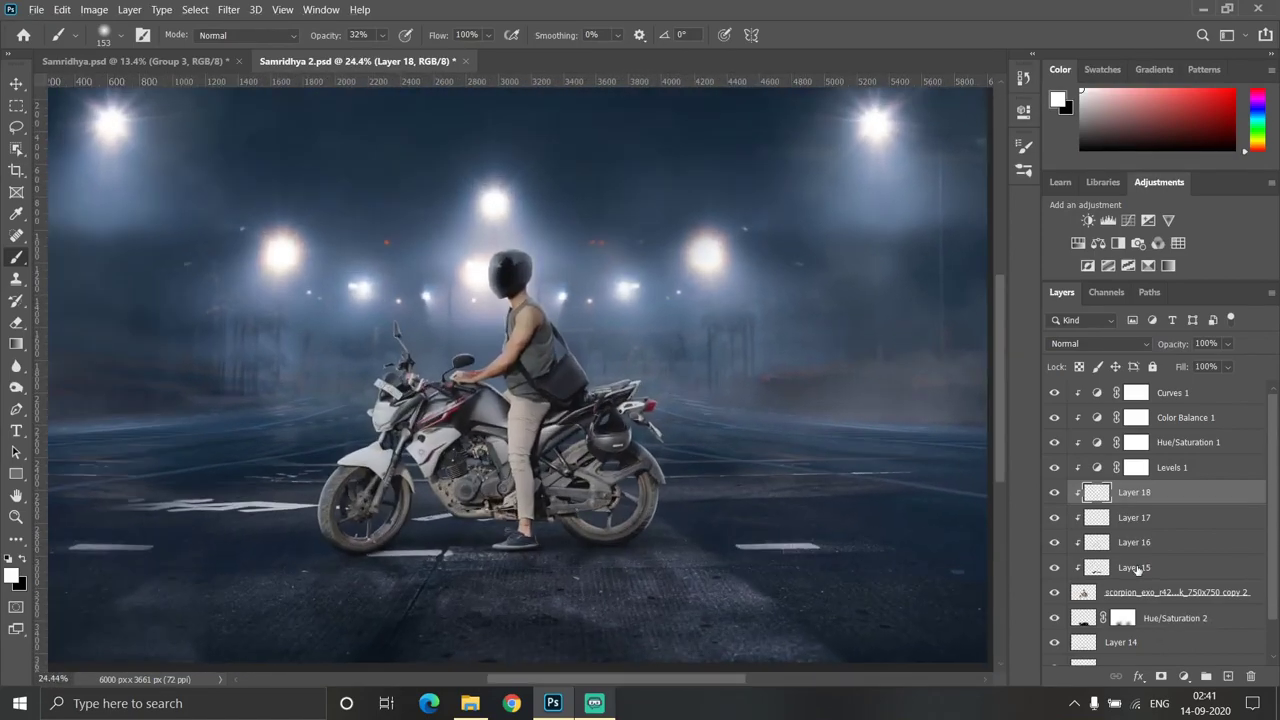
left_click(1139, 569)
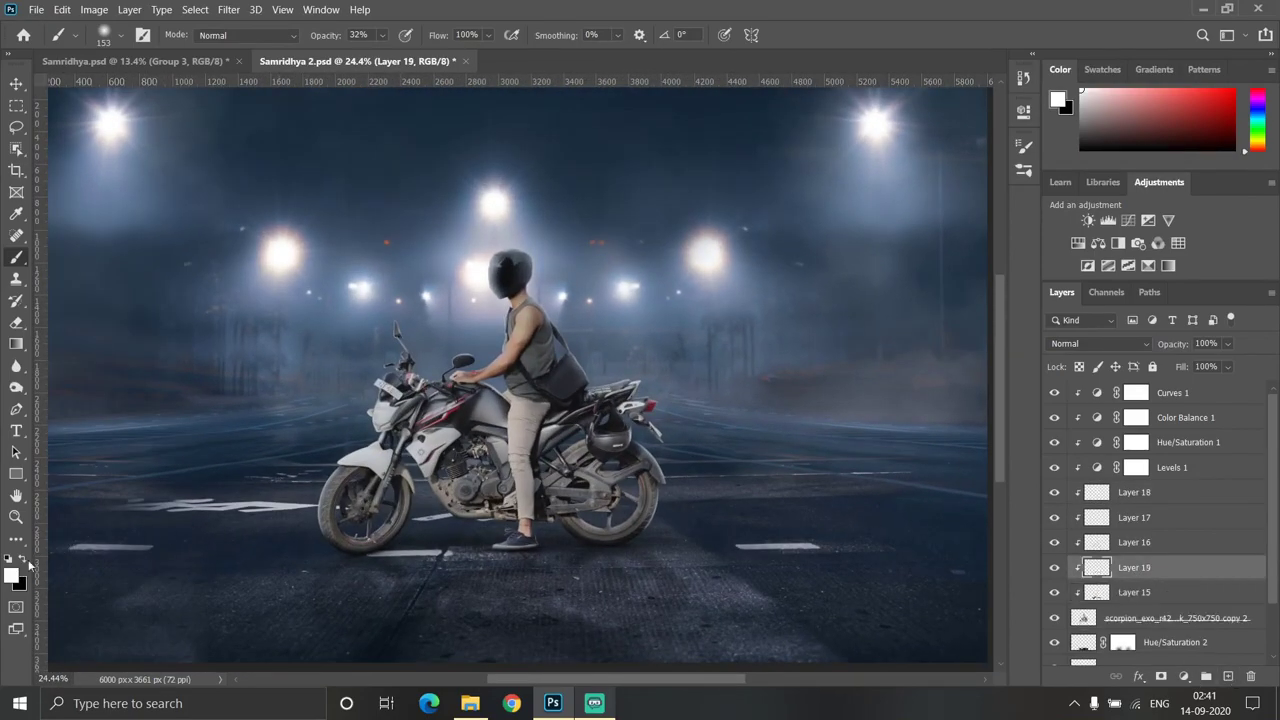
Switch to black at 10% brush opacity and begin shading the wheels and engine
key("x")
scroll(445, 464, "up", 1)
scroll(445, 464, "up", 2)
scroll(420, 450, "up", 2)
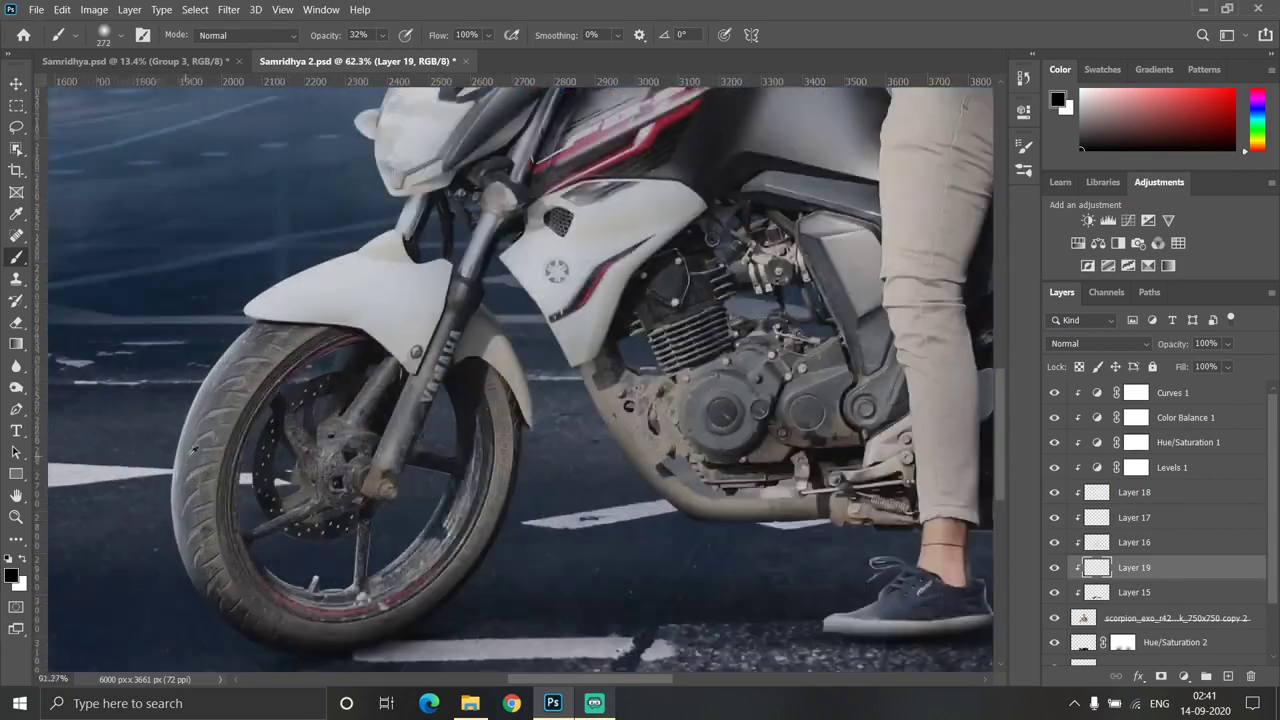
scroll(350, 420, "up", 1)
scroll(310, 385, "up", 1)
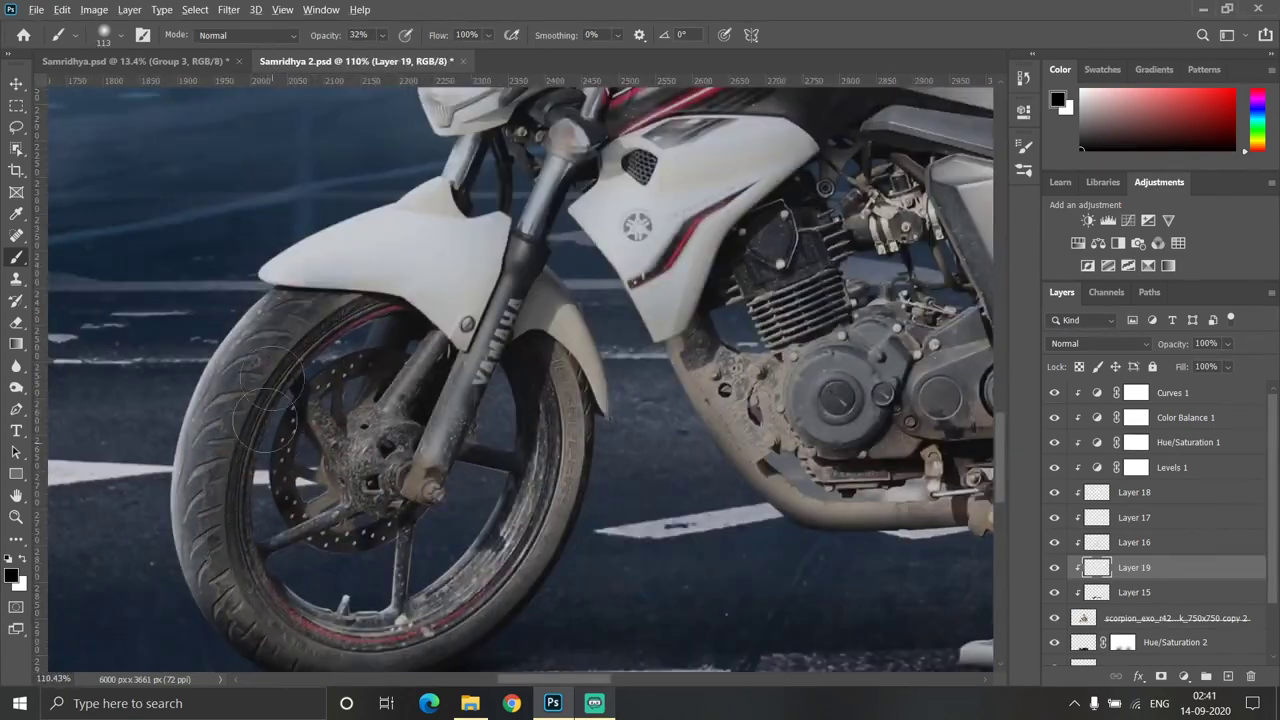
key("bracketright")
key("bracketright")
key("bracketright")
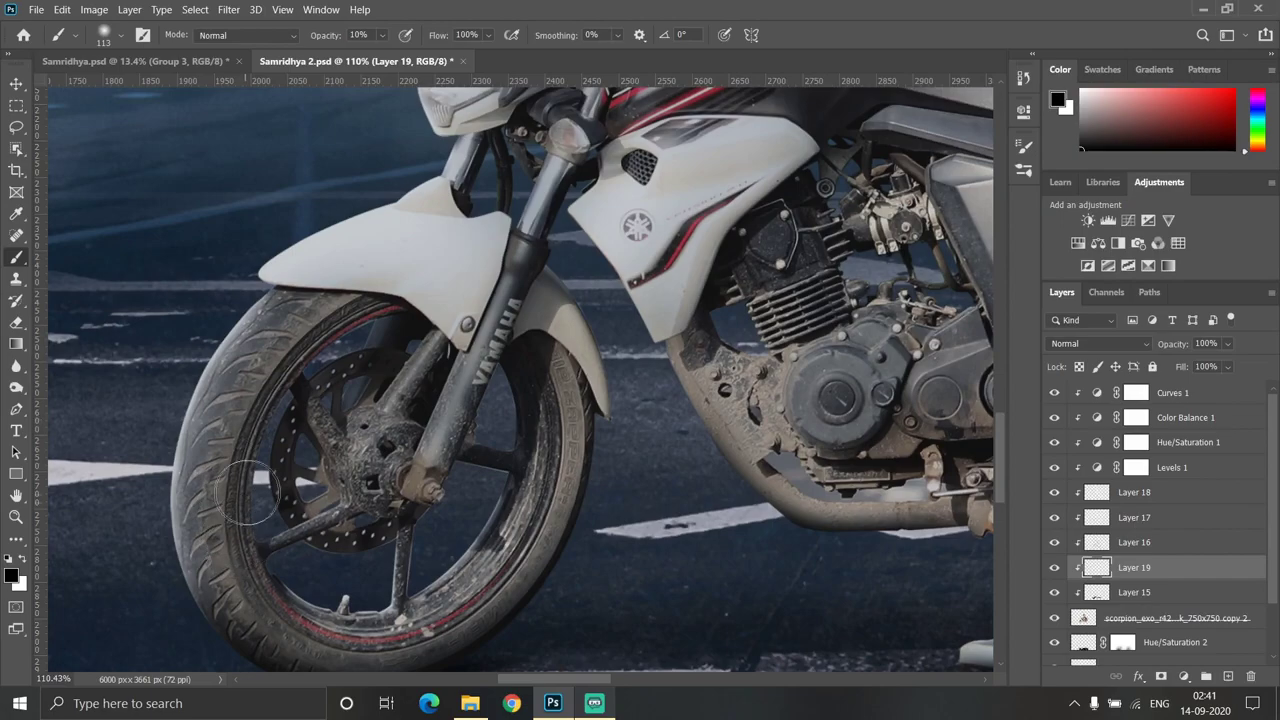
scroll(265, 540, "down", 1)
scroll(555, 400, "down", 2)
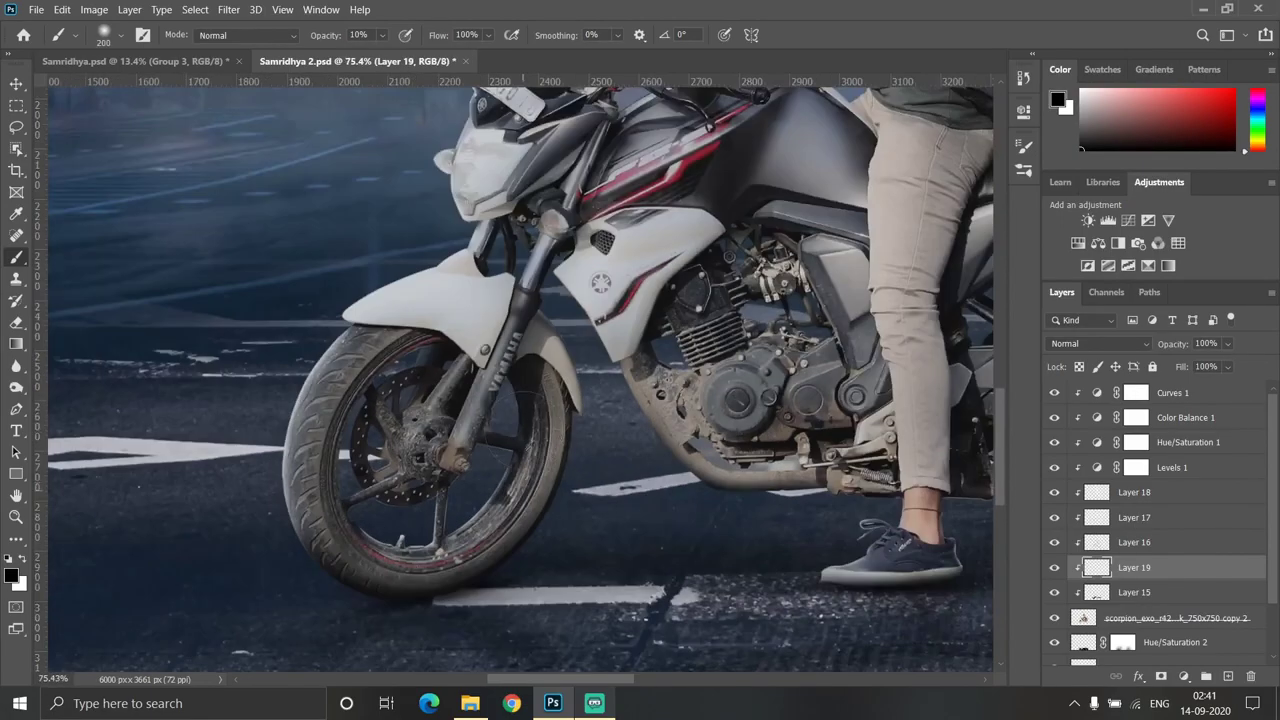
scroll(540, 440, "up", 2)
scroll(505, 450, "up", 2)
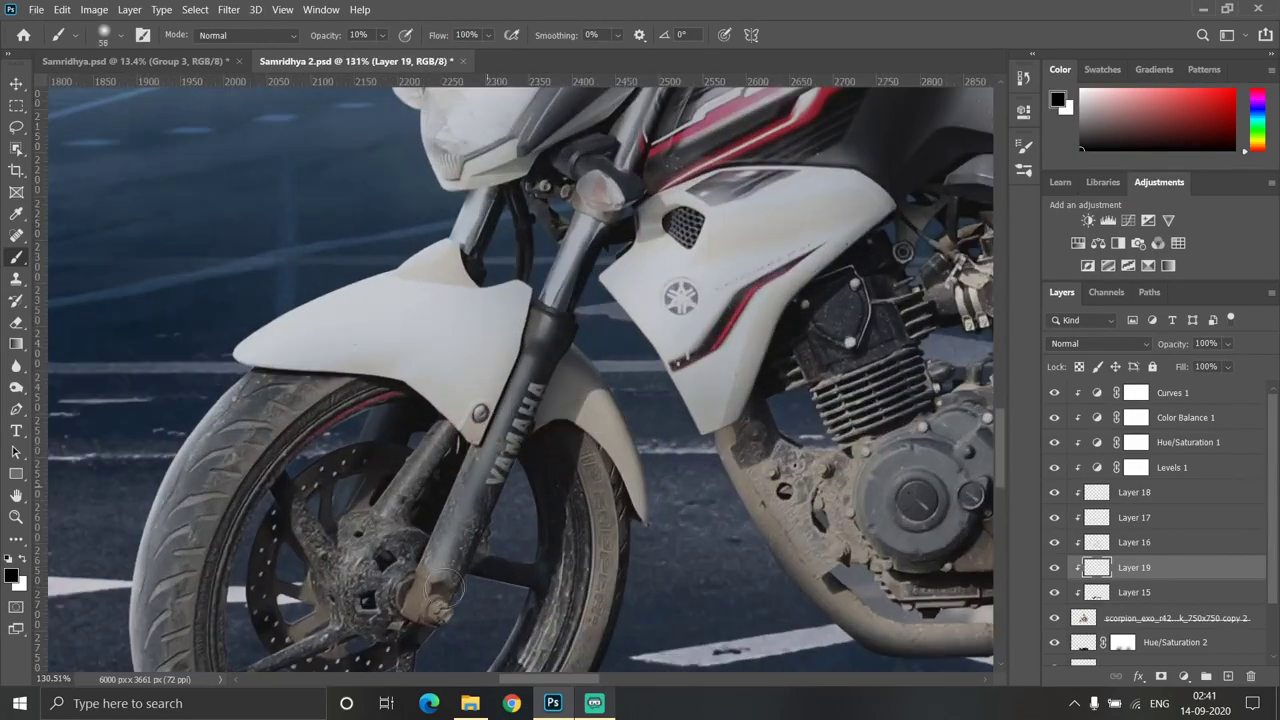
scroll(443, 590, "down", 2)
scroll(520, 420, "up", 1)
scroll(490, 390, "up", 1)
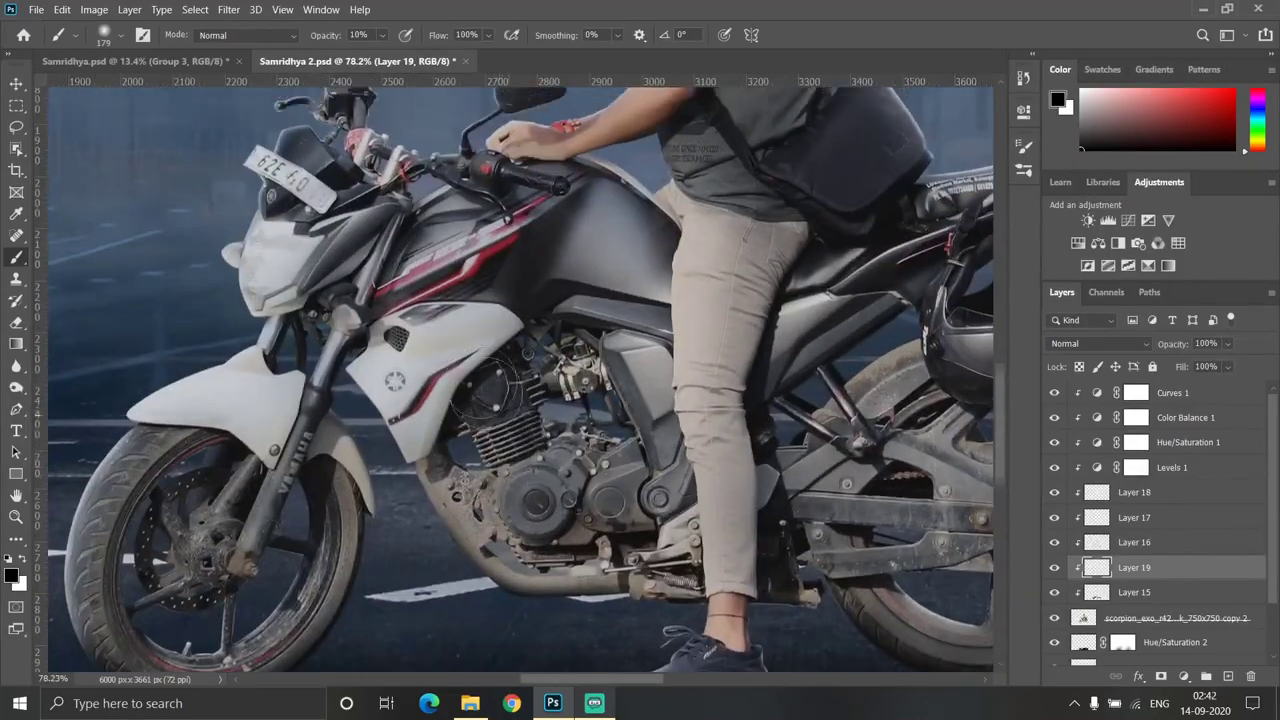
scroll(490, 390, "up", 1)
scroll(560, 385, "down", 2)
scroll(673, 377, "up", 1)
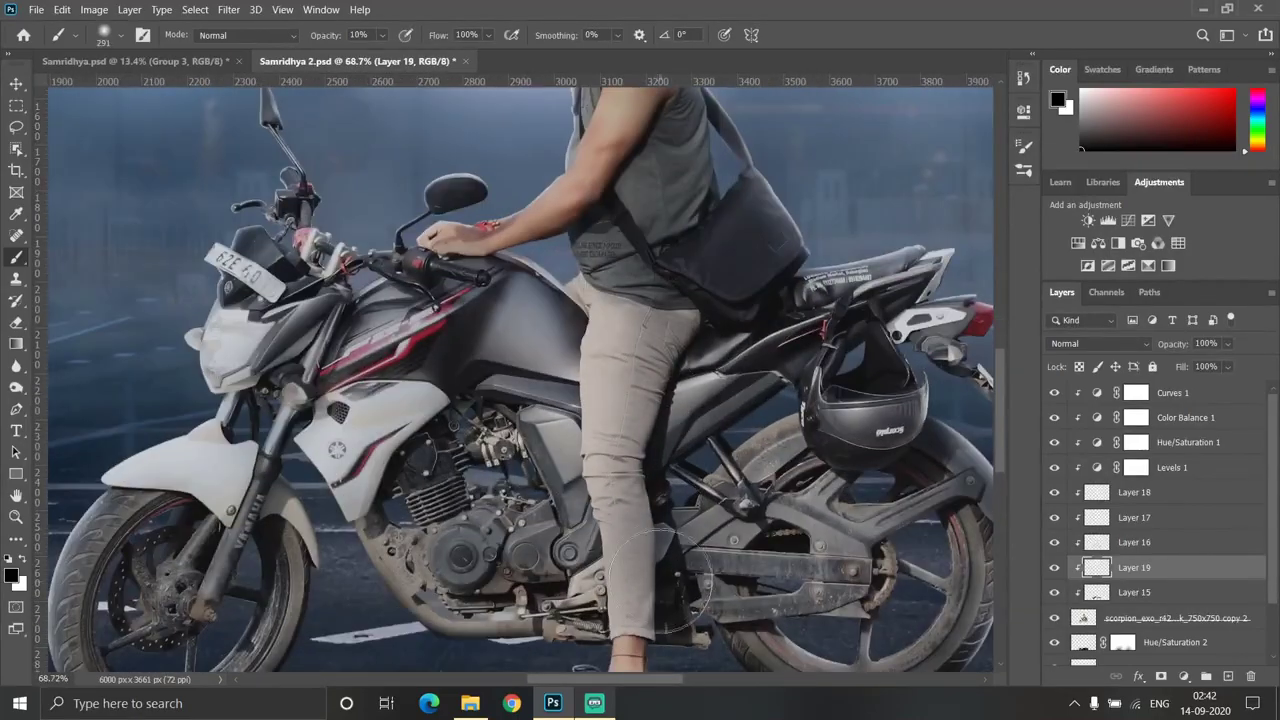
scroll(622, 546, "down", 2)
scroll(630, 550, "up", 2)
scroll(640, 552, "up", 1)
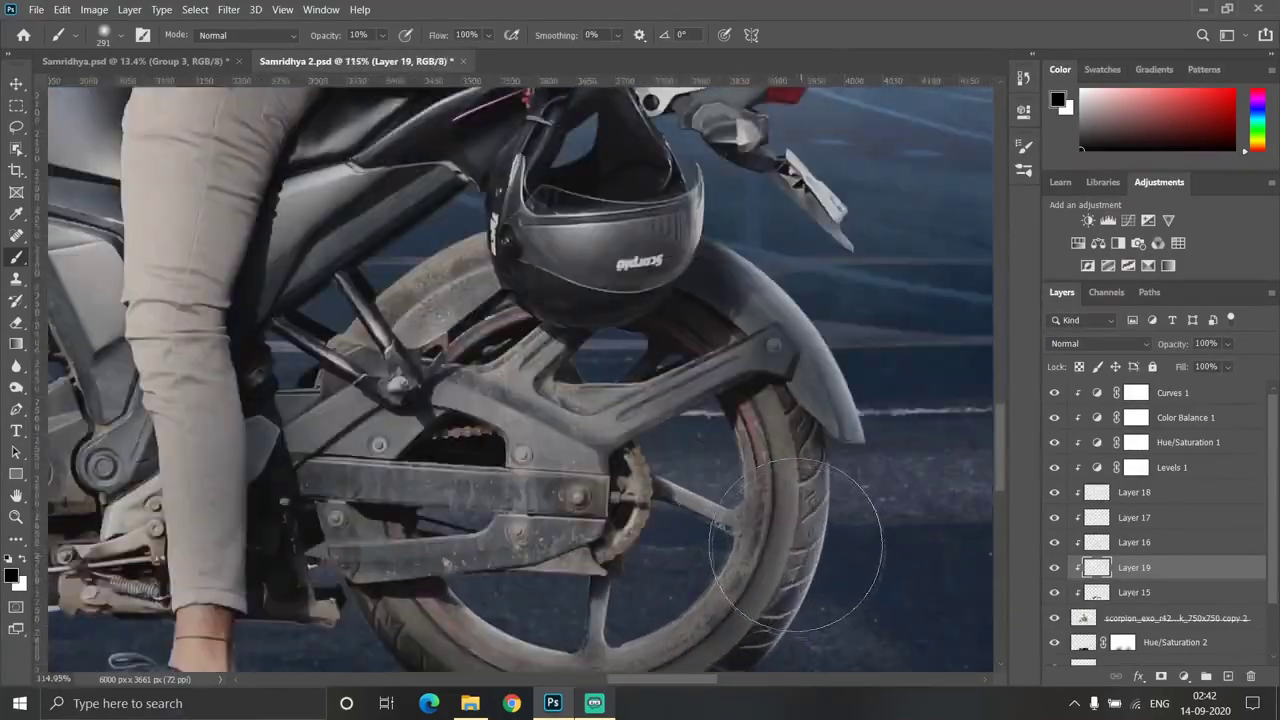
scroll(643, 555, "up", 1)
scroll(700, 500, "up", 1)
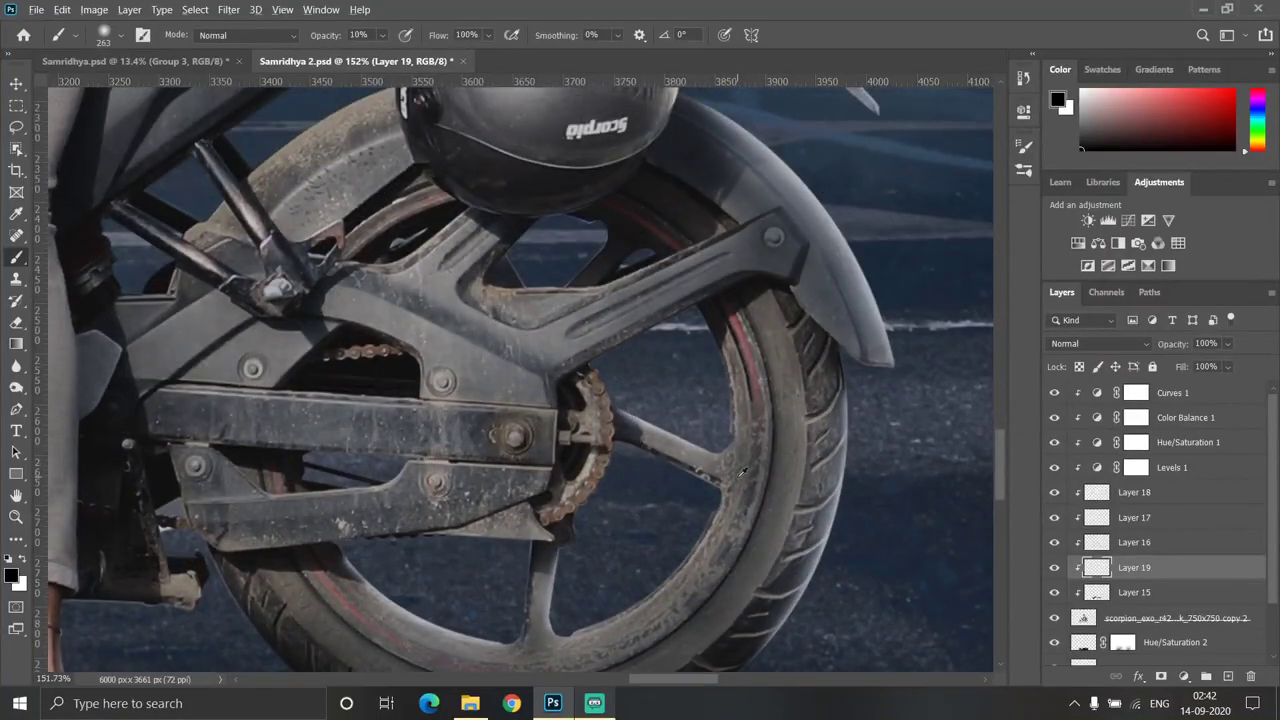
scroll(790, 340, "up", 1)
scroll(900, 290, "up", 1)
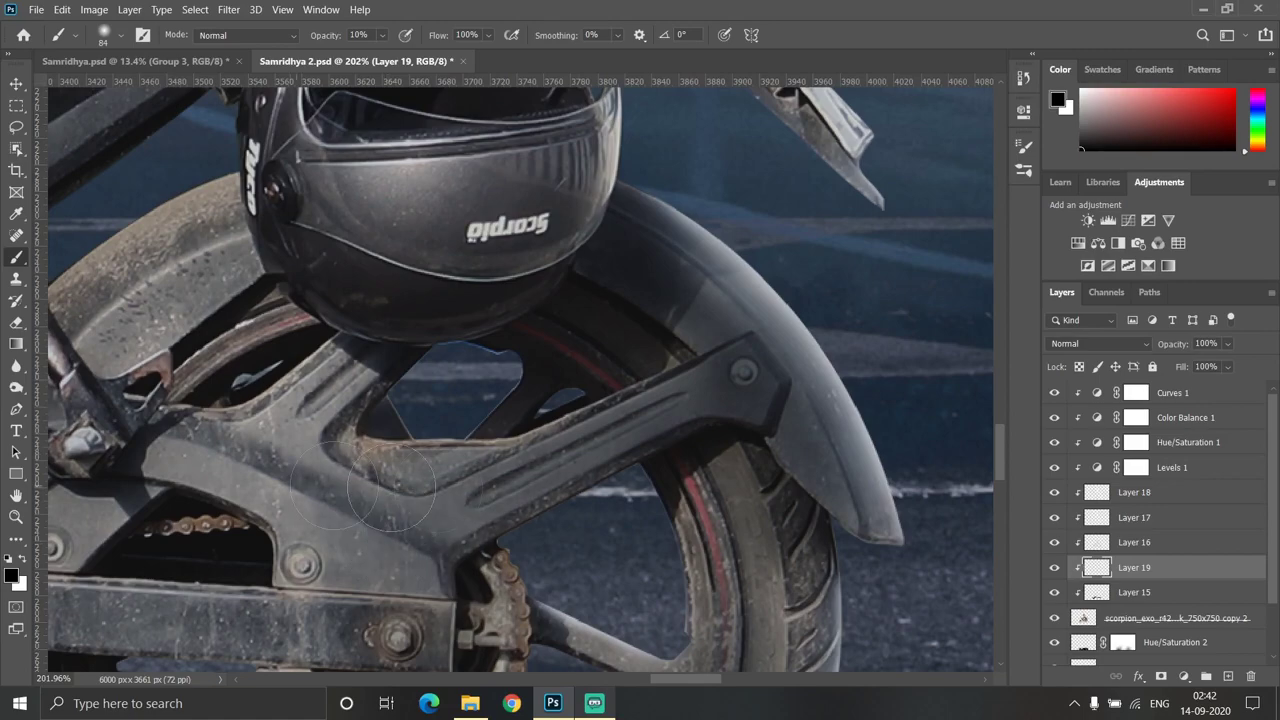
scroll(484, 358, "down", 2)
scroll(484, 358, "up", 1)
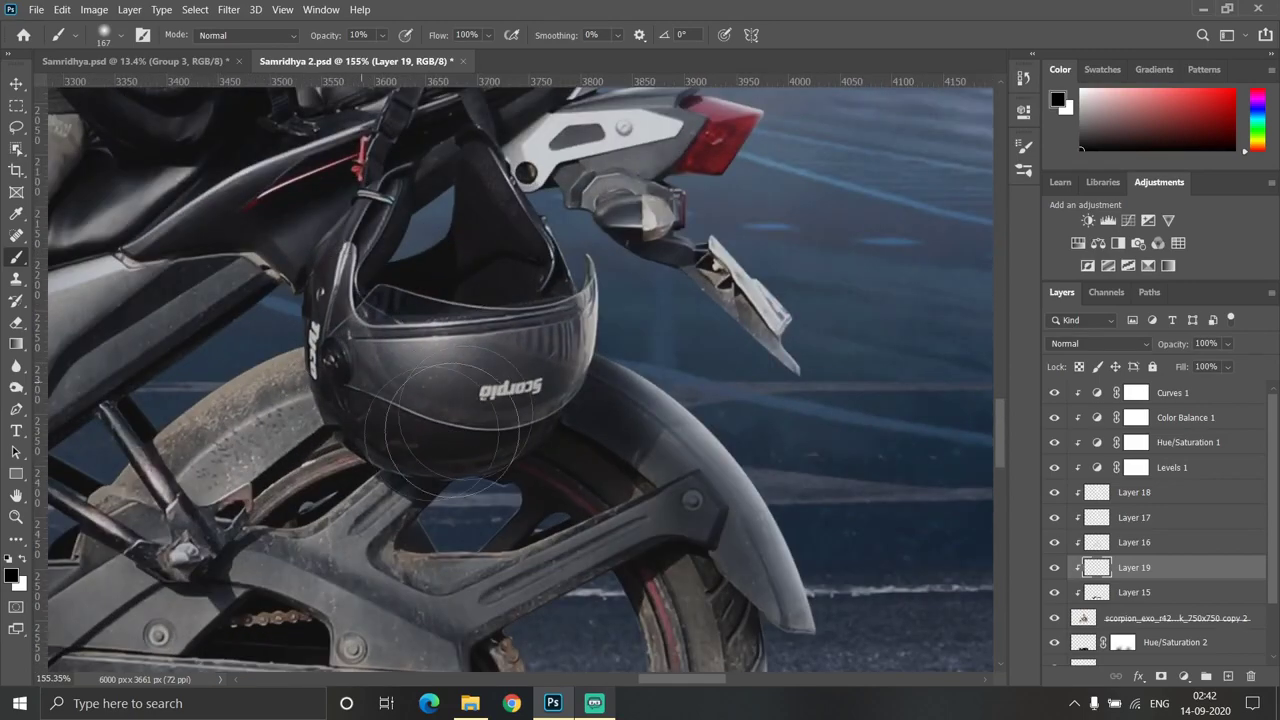
scroll(400, 420, "down", 2)
scroll(390, 260, "up", 2)
scroll(386, 235, "up", 1)
Continue soft black shading on the seat, arm and torso using roughly 69 px and 191 px brushes
mouse_move(288, 290)
left_mouse_down()
mouse_move(232, 322)
mouse_move(589, 249)
left_mouse_up()
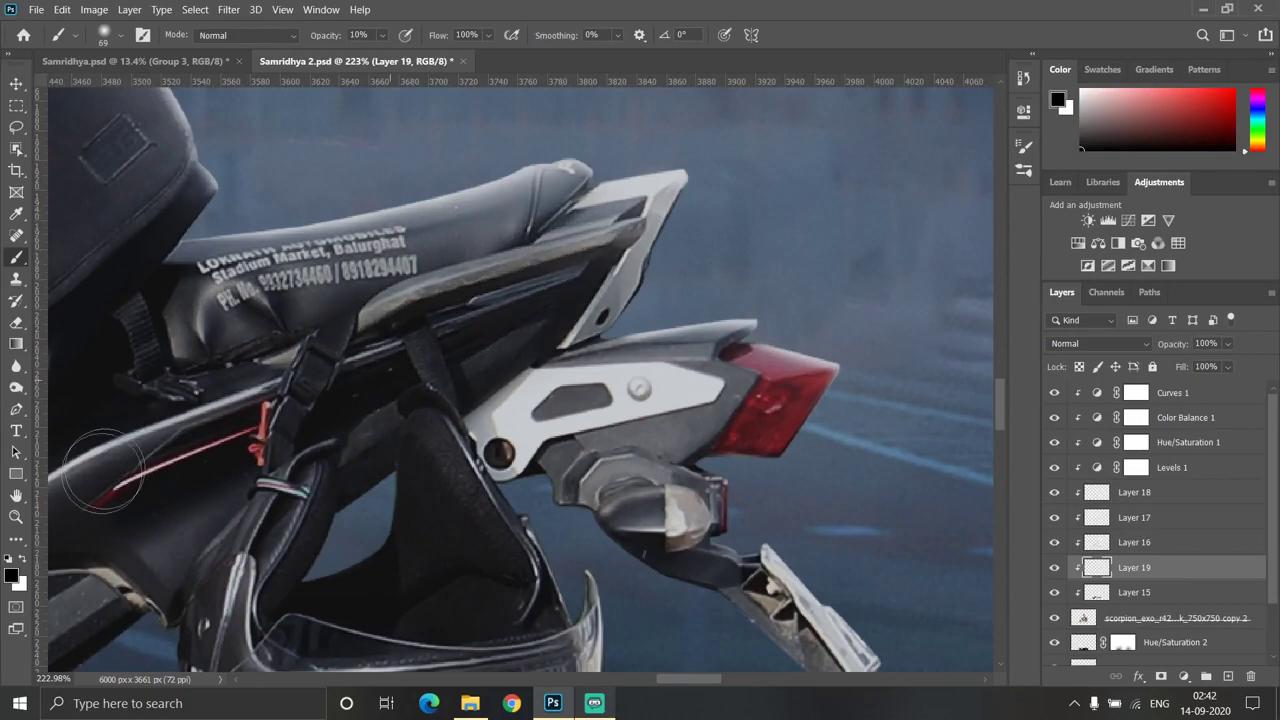
scroll(637, 446, "down", 2)
scroll(500, 470, "up", 1)
scroll(450, 490, "up", 1)
scroll(432, 497, "up", 1)
scroll(432, 497, "down", 2)
scroll(430, 450, "up", 1)
mouse_move(400, 430)
left_mouse_down()
mouse_move(440, 430)
mouse_move(530, 330)
left_mouse_up()
scroll(499, 406, "up", 1)
scroll(523, 329, "up", 1)
scroll(560, 400, "down", 2)
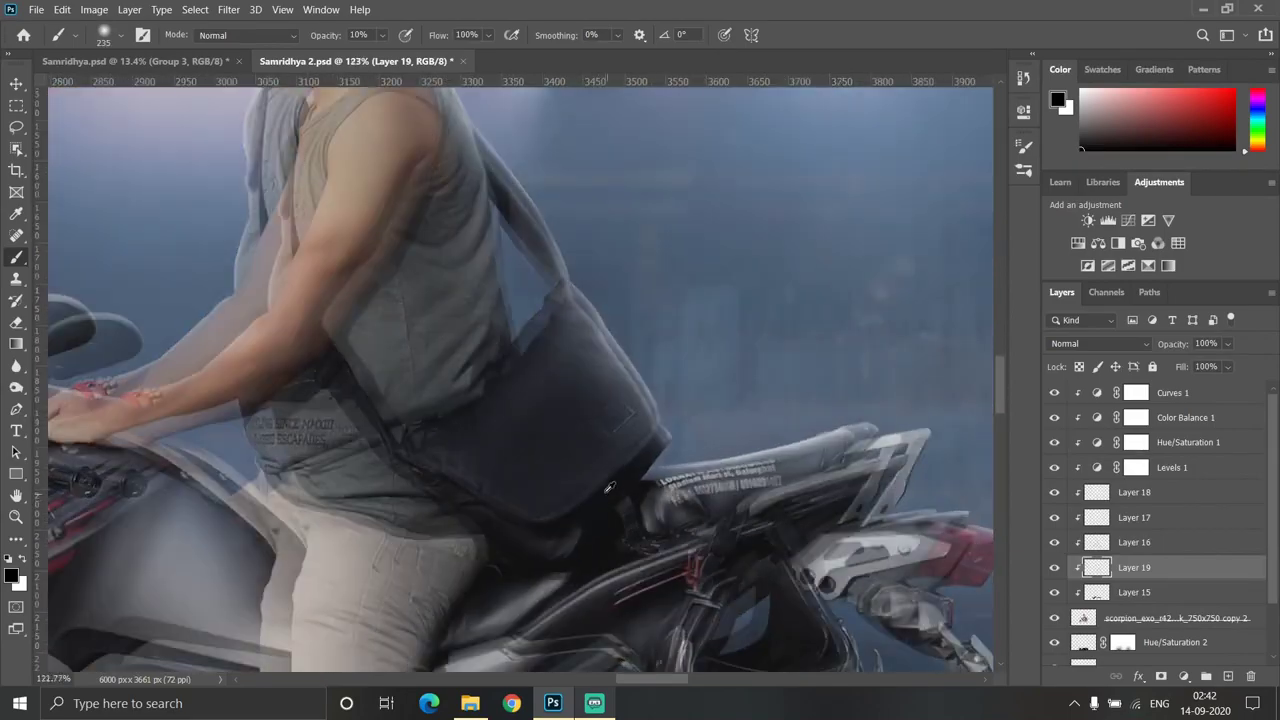
scroll(585, 455, "down", 2)
scroll(580, 445, "up", 1)
scroll(570, 425, "up", 1)
scroll(560, 405, "up", 1)
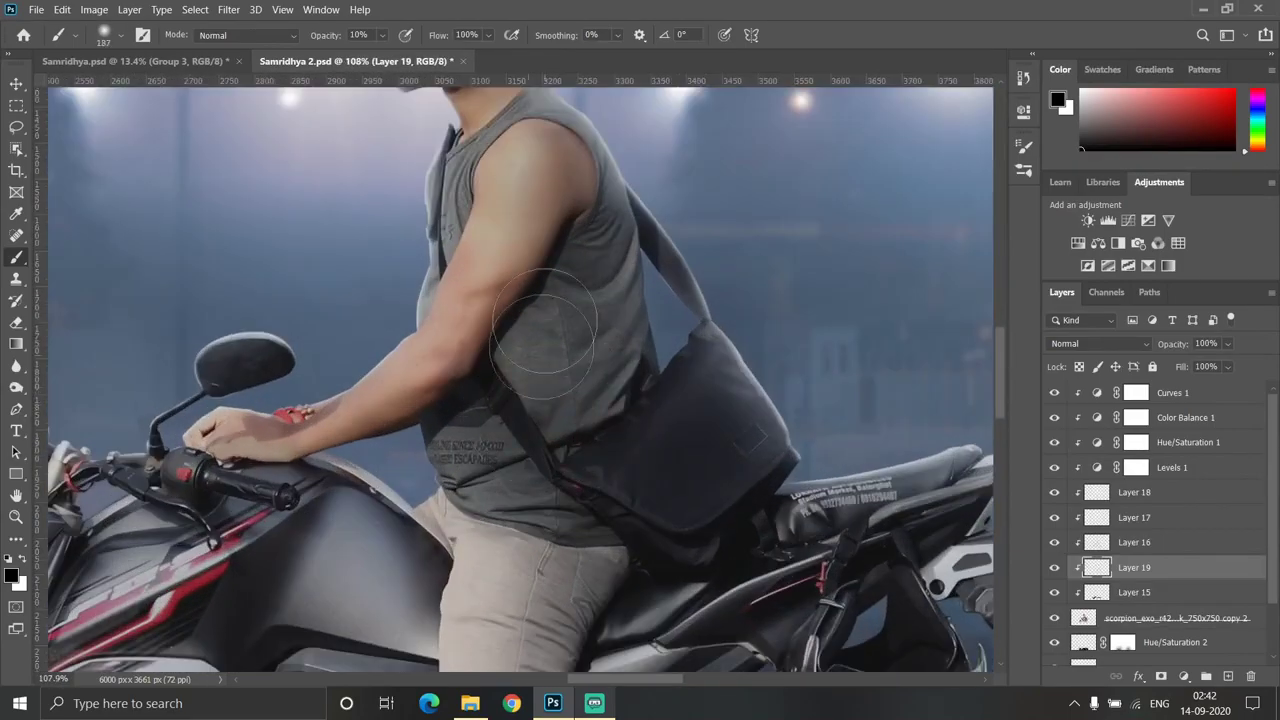
scroll(550, 388, "up", 1)
scroll(553, 400, "down", 1)
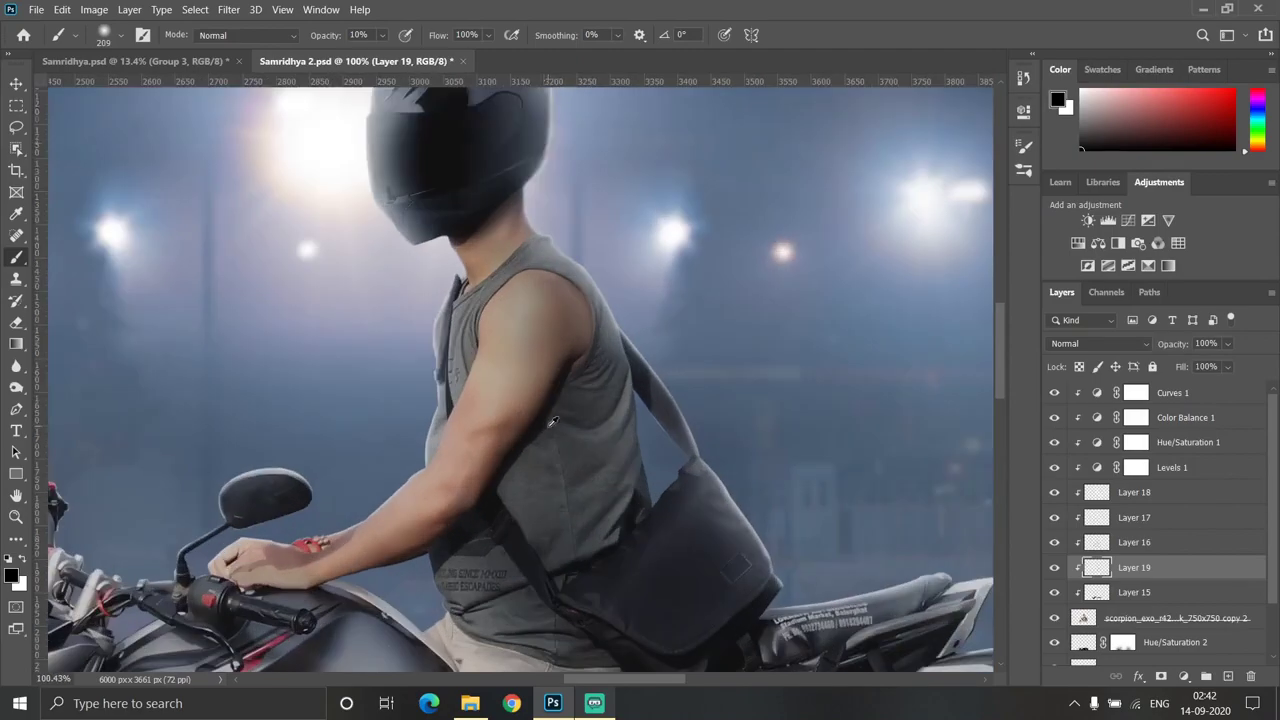
scroll(470, 350, "up", 2)
scroll(520, 320, "up", 3)
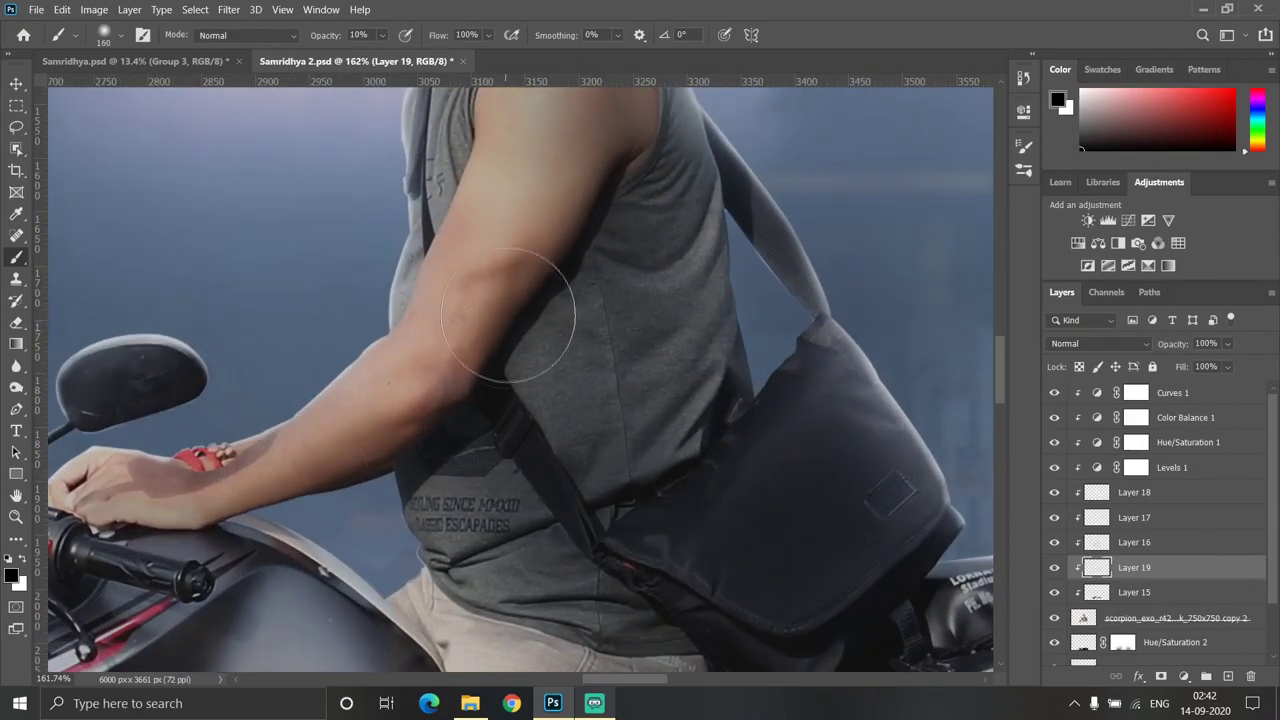
scroll(605, 385, "up", 1)
scroll(620, 300, "down", 3)
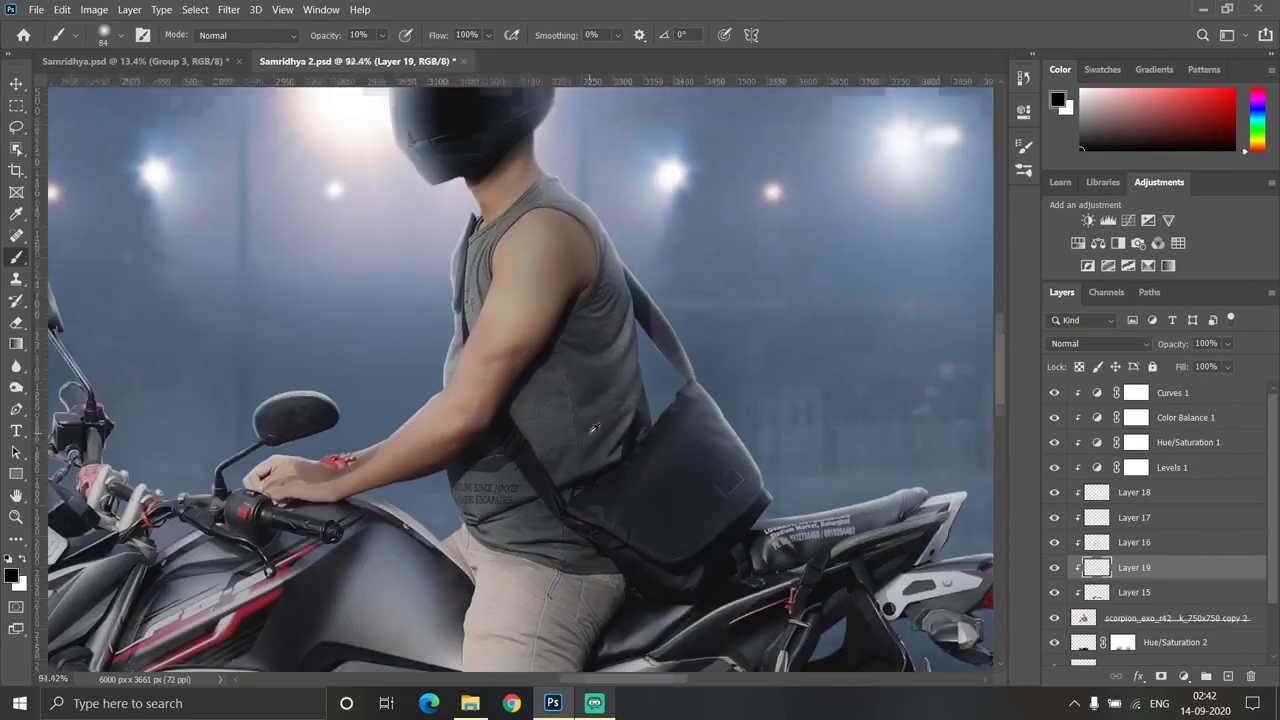
scroll(620, 300, "up", 2)
scroll(620, 300, "up", 2)
left_click(1125, 494)
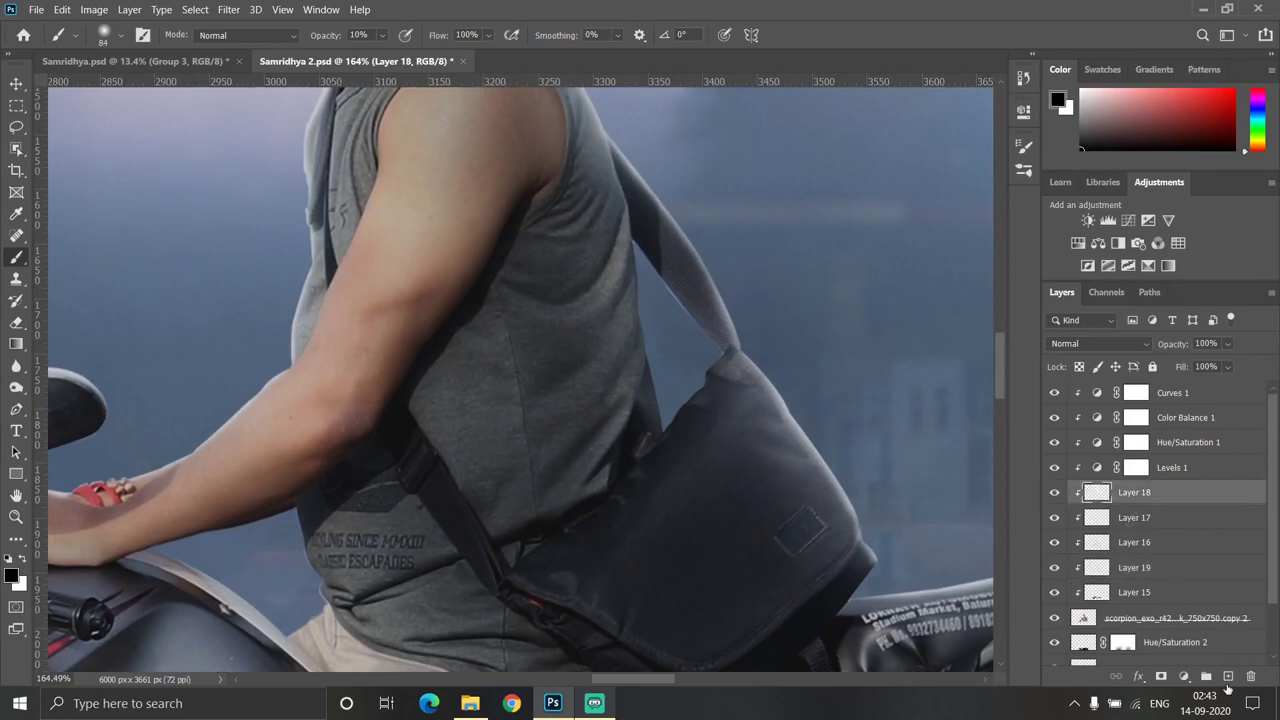
Switch to white and shrink the brush to 22 px for the strap-edge rim light
key("x")
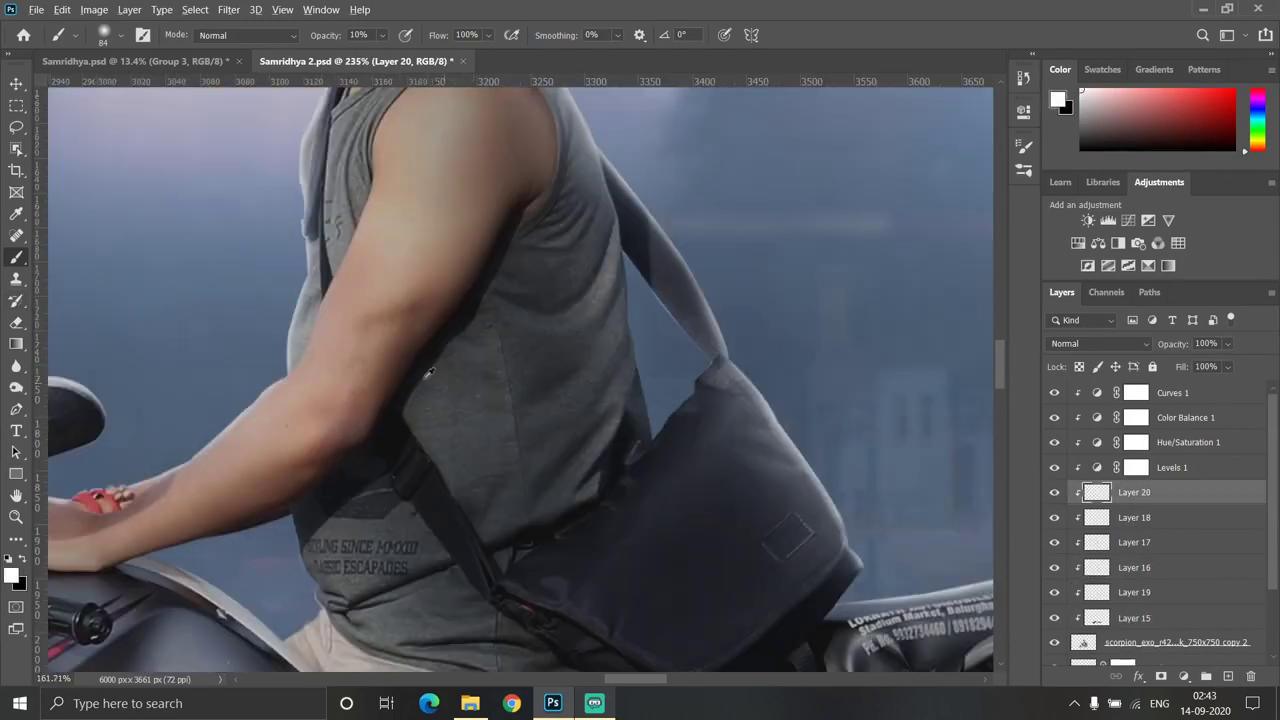
scroll(655, 382, "up", 3)
scroll(628, 384, "up", 2)
key("bracketleft")
key("bracketleft")
key("bracketleft")
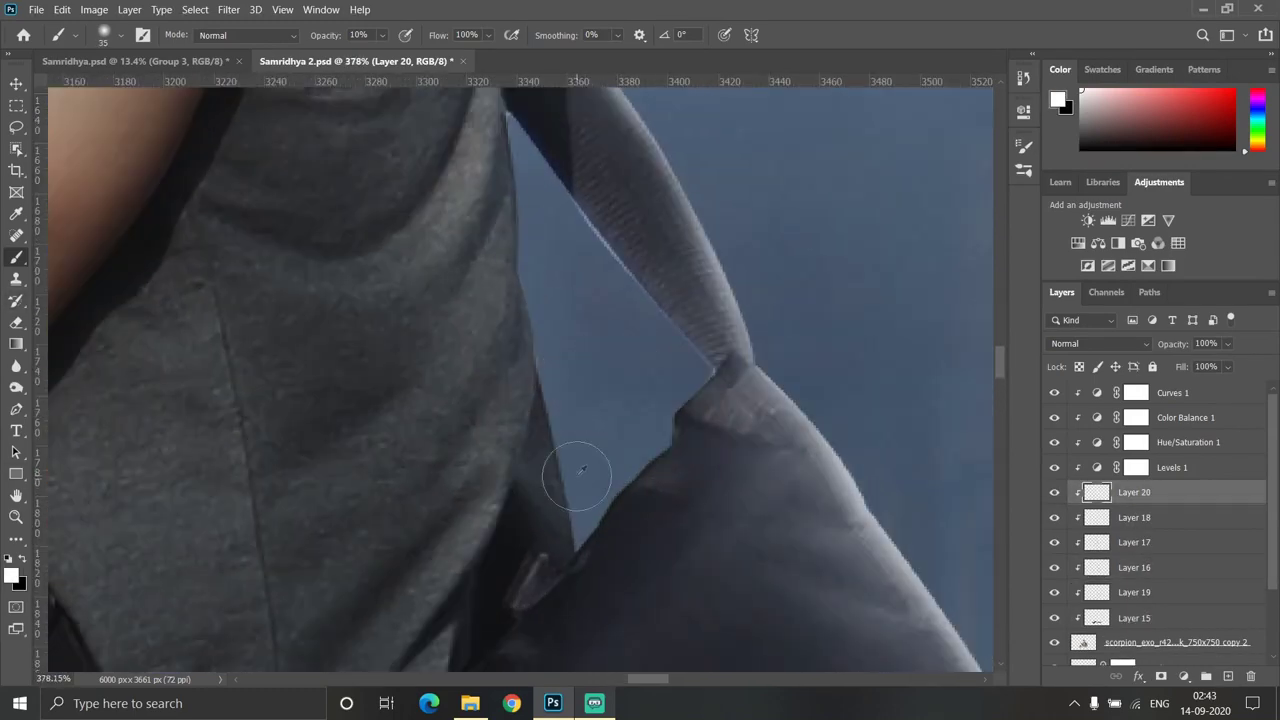
left_click_drag(600, 515, 589, 512)
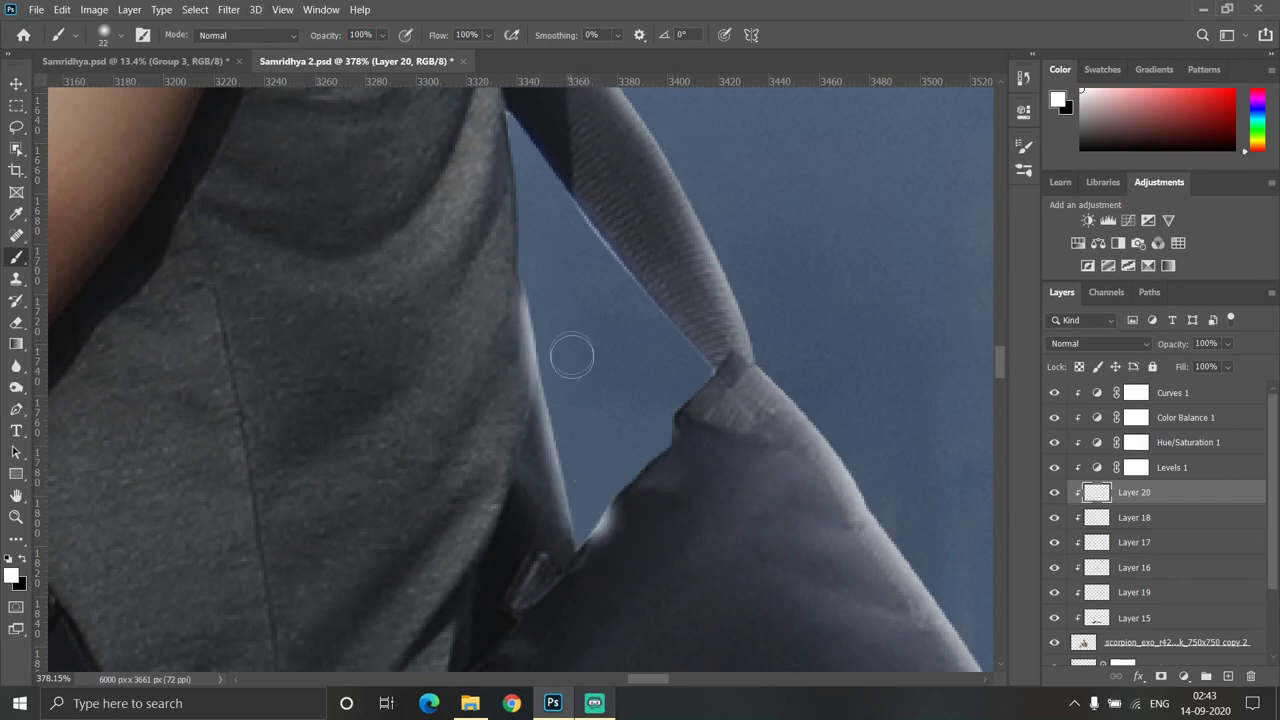
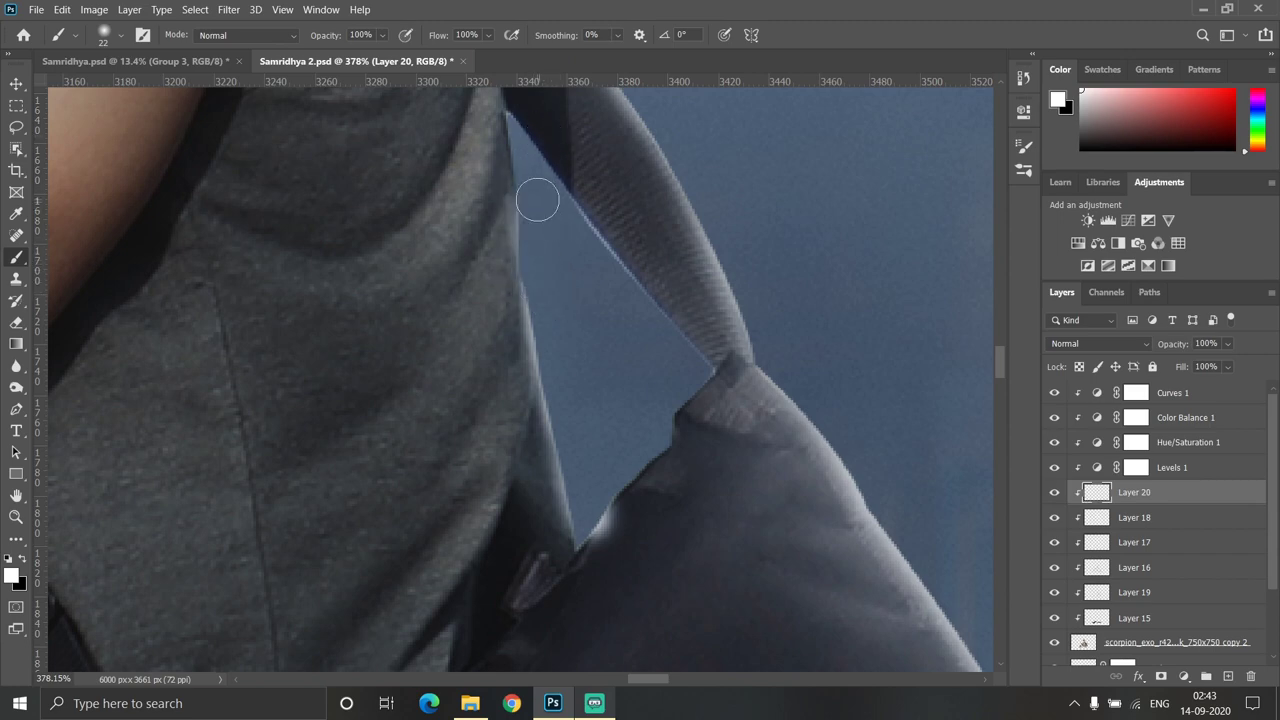
Paint a soft light highlight along the shoulder strap edge and erase the excess
mouse_move(578, 349)
left_mouse_down()
mouse_move(543, 343)
mouse_move(543, 271)
left_mouse_up()
scroll(576, 450, "down", 3)
scroll(576, 450, "up", 2)
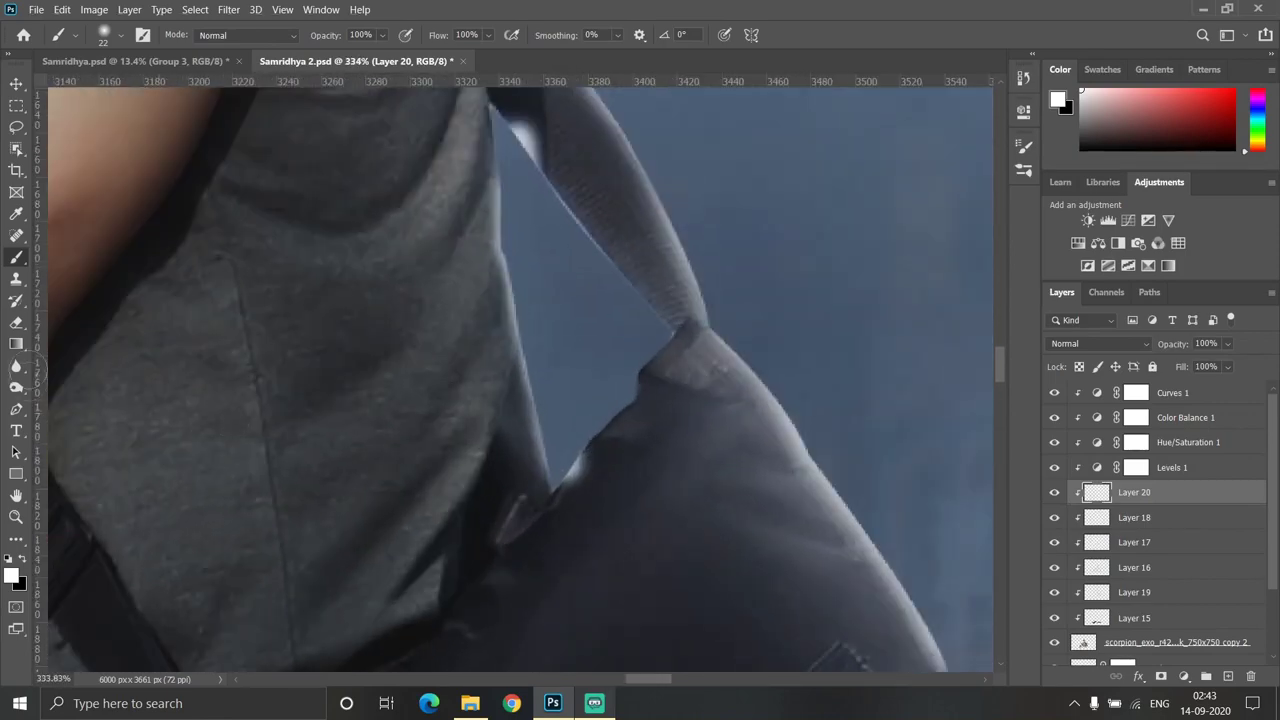
key("e")
scroll(571, 460, "up", 2)
scroll(566, 481, "down", 3)
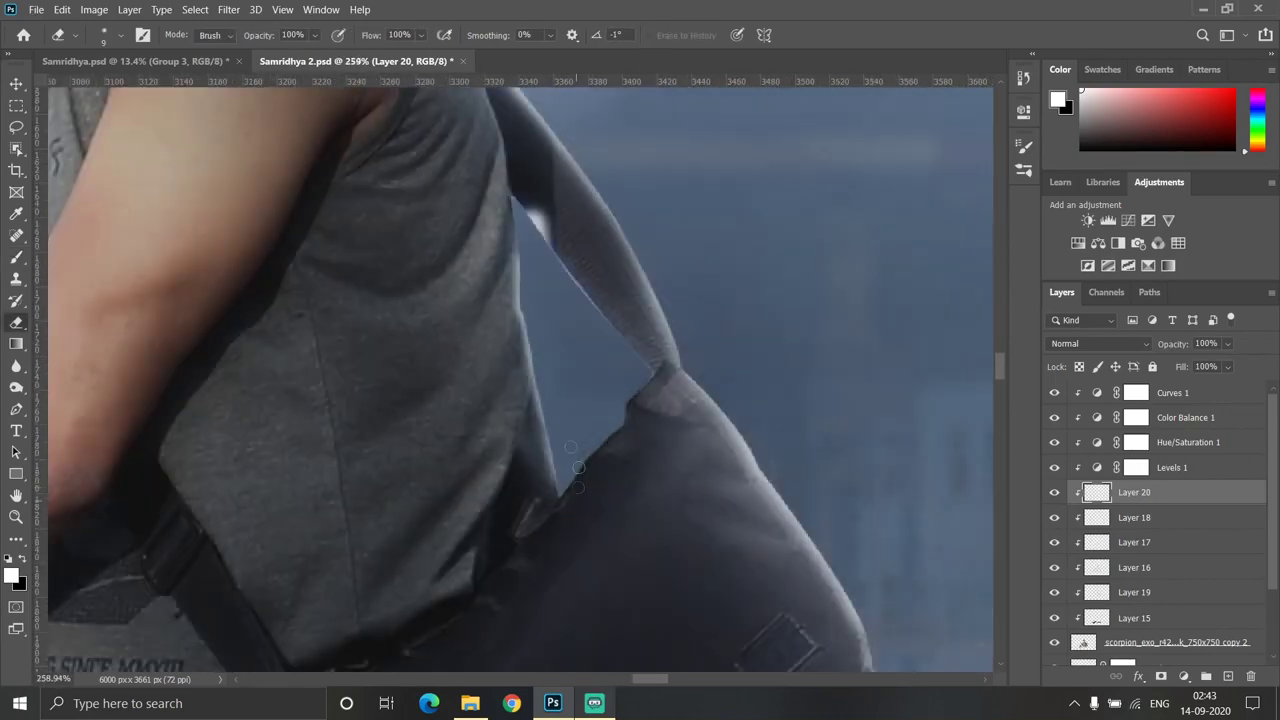
scroll(545, 317, "up", 3)
scroll(571, 441, "down", 3)
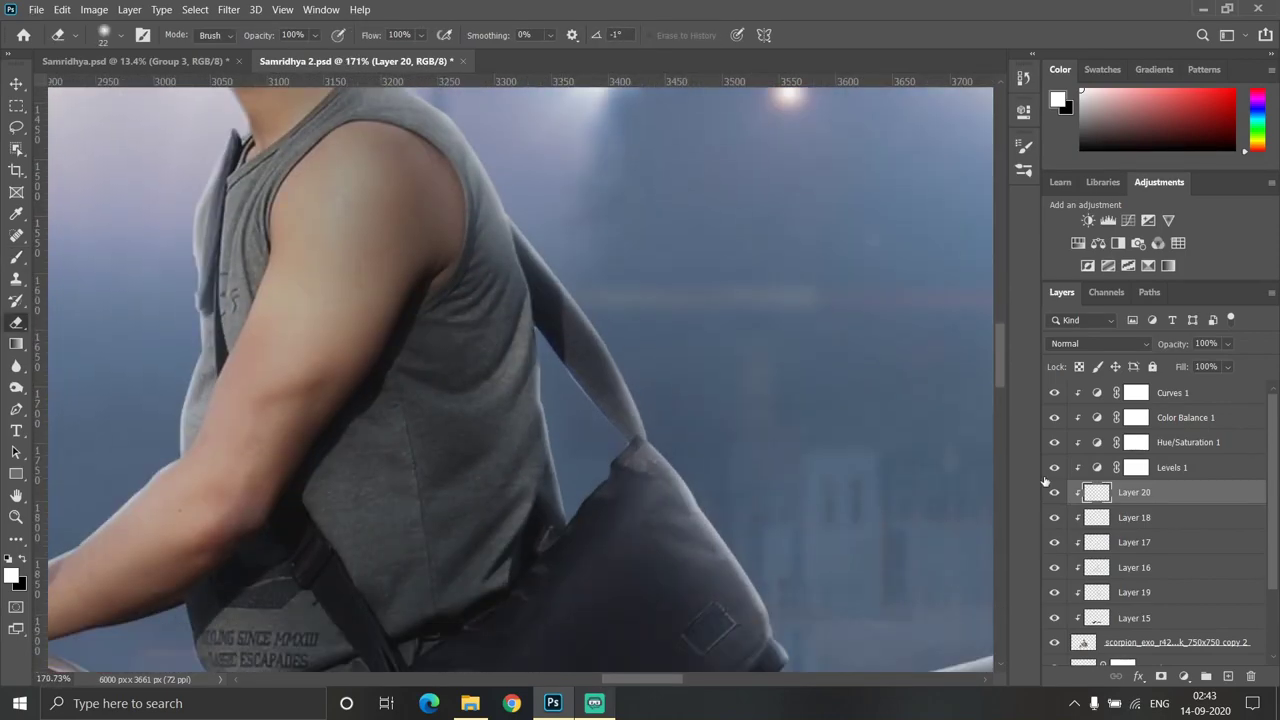
Add a new empty clipped Layer 21 beneath Layer 20
left_click(1054, 492)
scroll(690, 455, "down", 3)
scroll(694, 458, "up", 2)
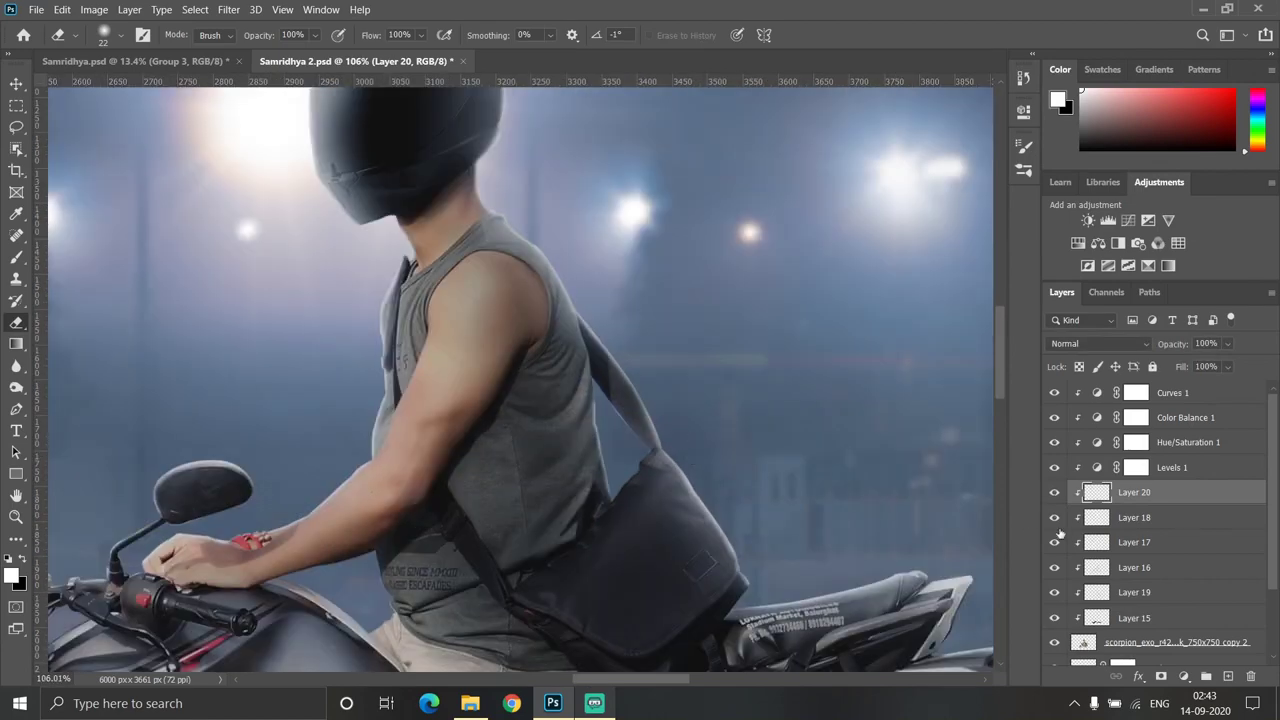
left_click(1066, 520)
Paint a soft light-grey sheen over the strap and bag with a large brush at about 54% opacity
key("b")
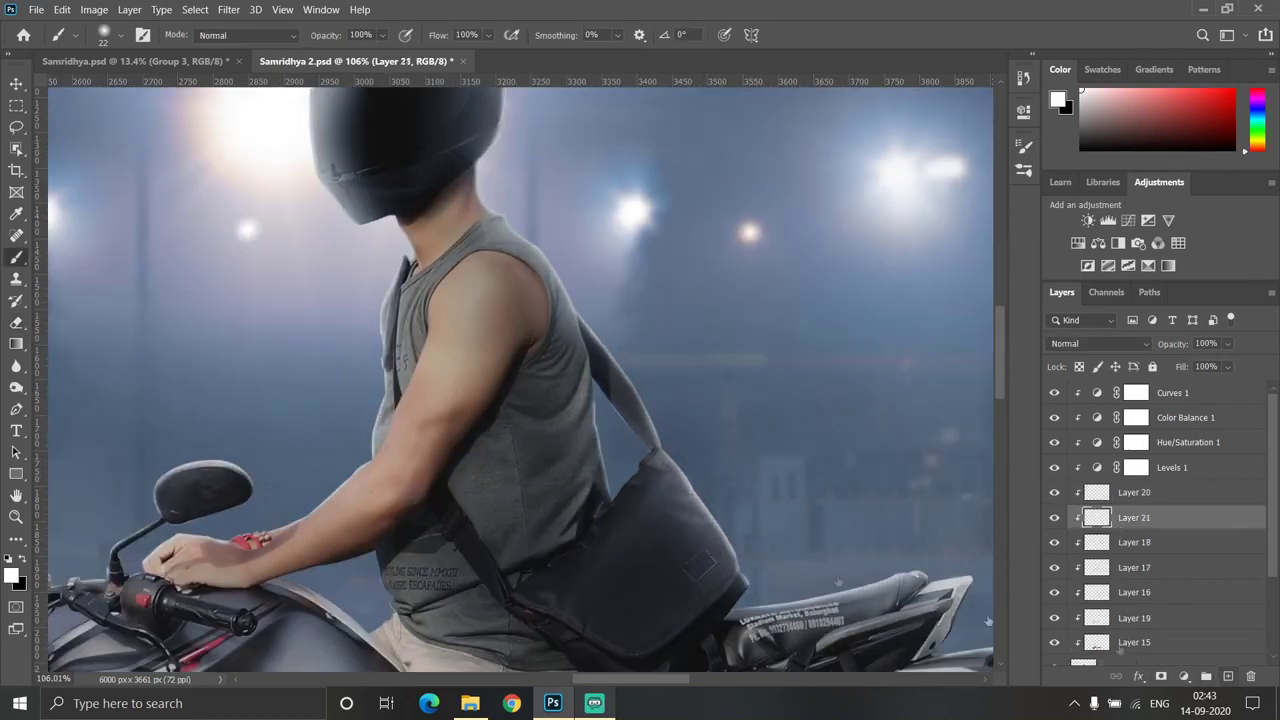
scroll(612, 450, "up", 2)
scroll(609, 423, "up", 1)
scroll(370, 95, "up", 1)
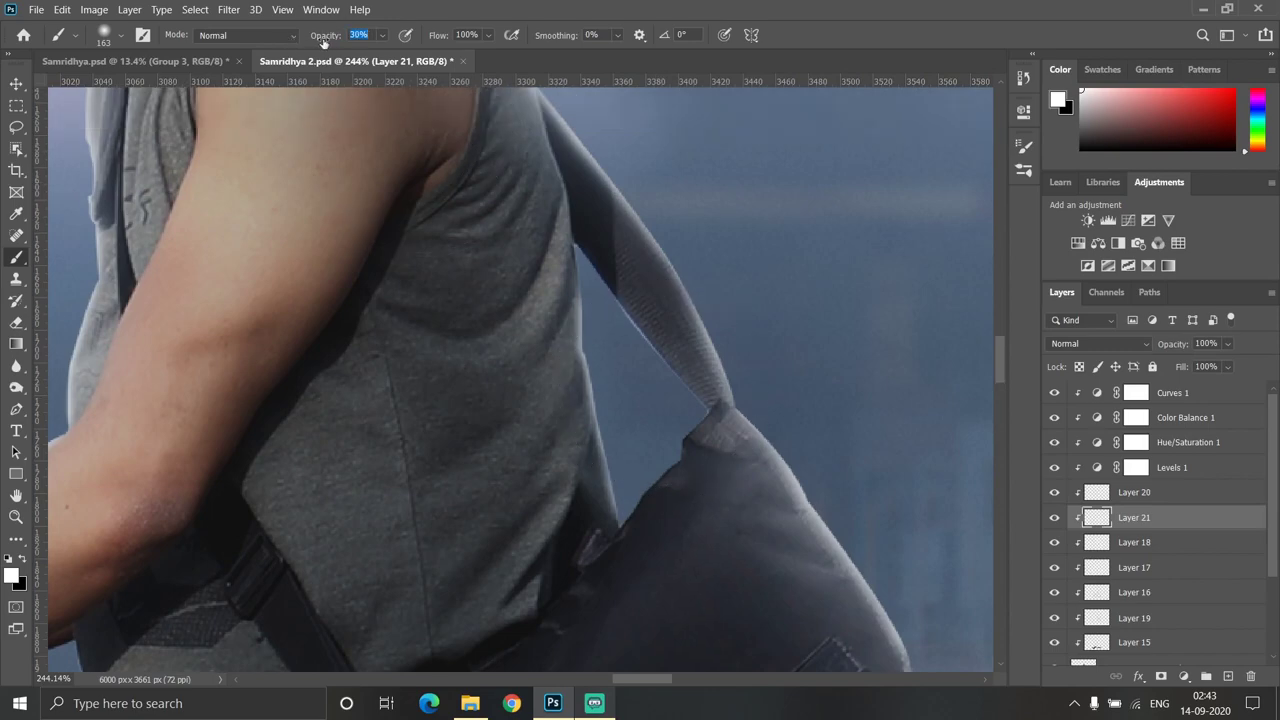
mouse_move(670, 392)
left_mouse_down()
mouse_move(643, 400)
mouse_move(690, 420)
mouse_move(686, 329)
left_mouse_up()
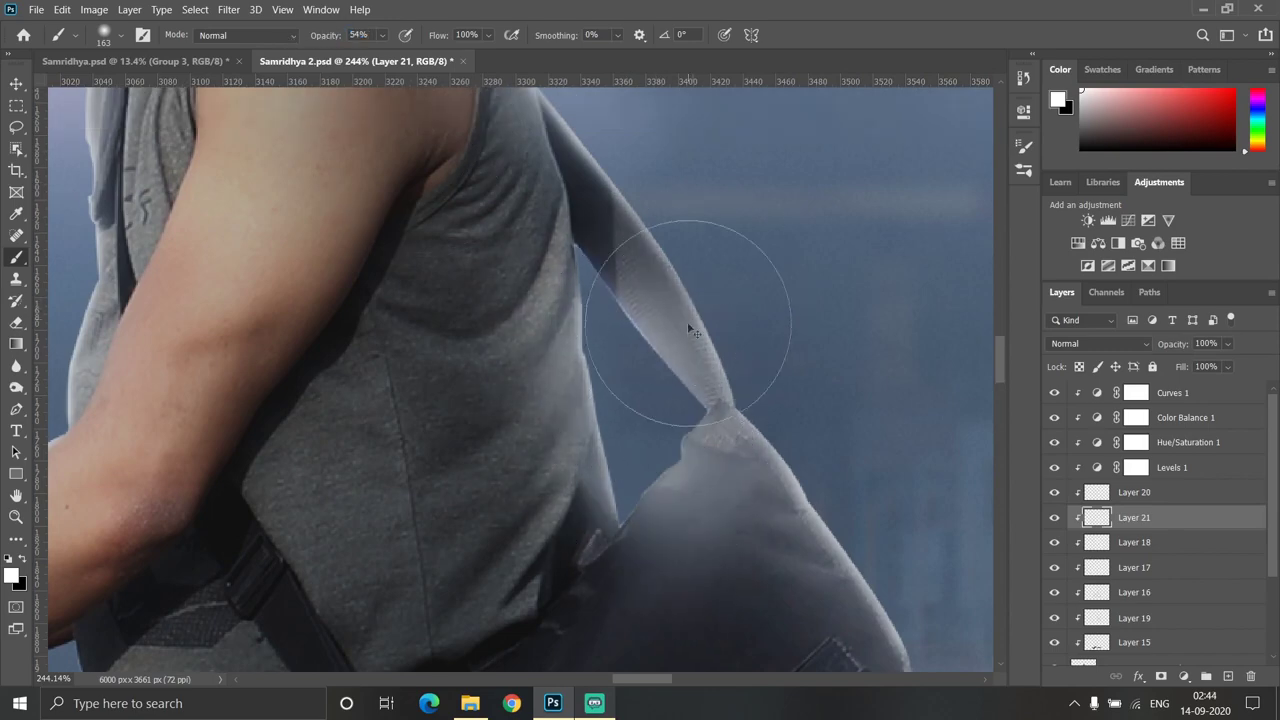
Erase the overspilled grey paint from the bag and strap
left_click(16, 322)
mouse_move(617, 423)
left_mouse_down()
mouse_move(729, 529)
mouse_move(686, 523)
mouse_move(645, 265)
left_mouse_up()
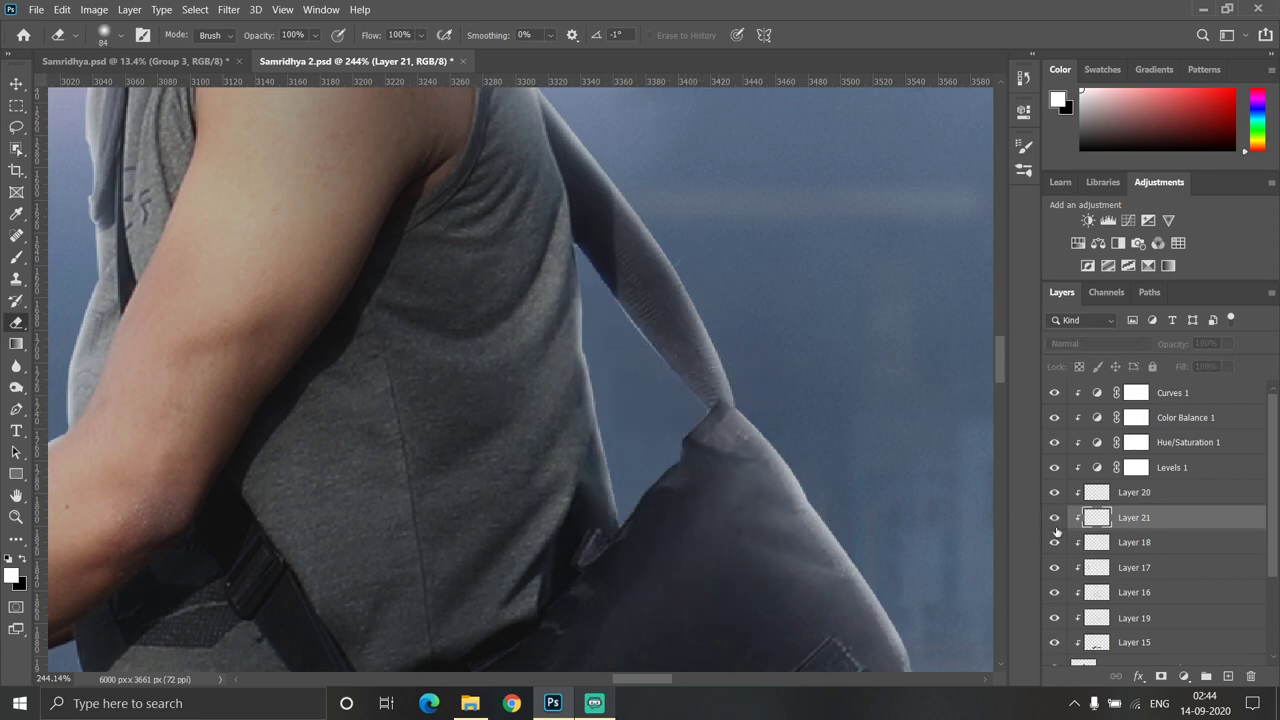
scroll(692, 578, "down", 3)
scroll(692, 578, "down", 1)
scroll(692, 578, "down", 2)
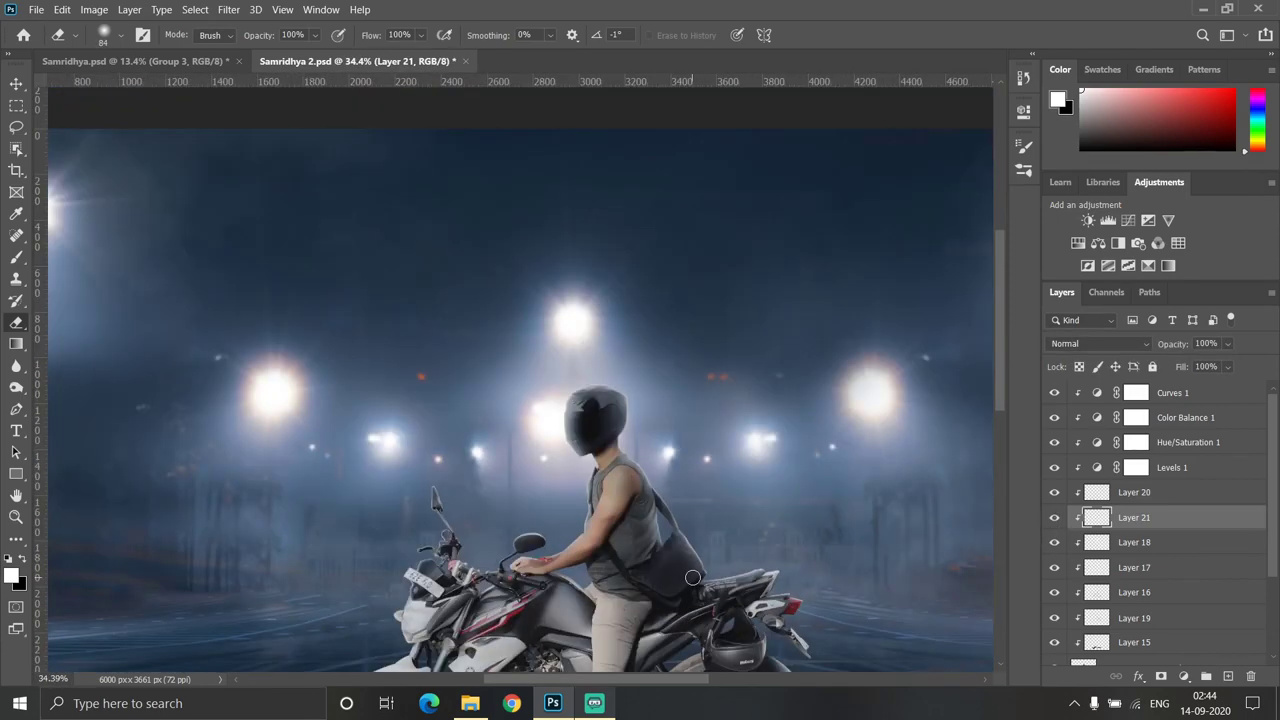
scroll(640, 565, "down", 1)
scroll(1066, 537, "down", 2)
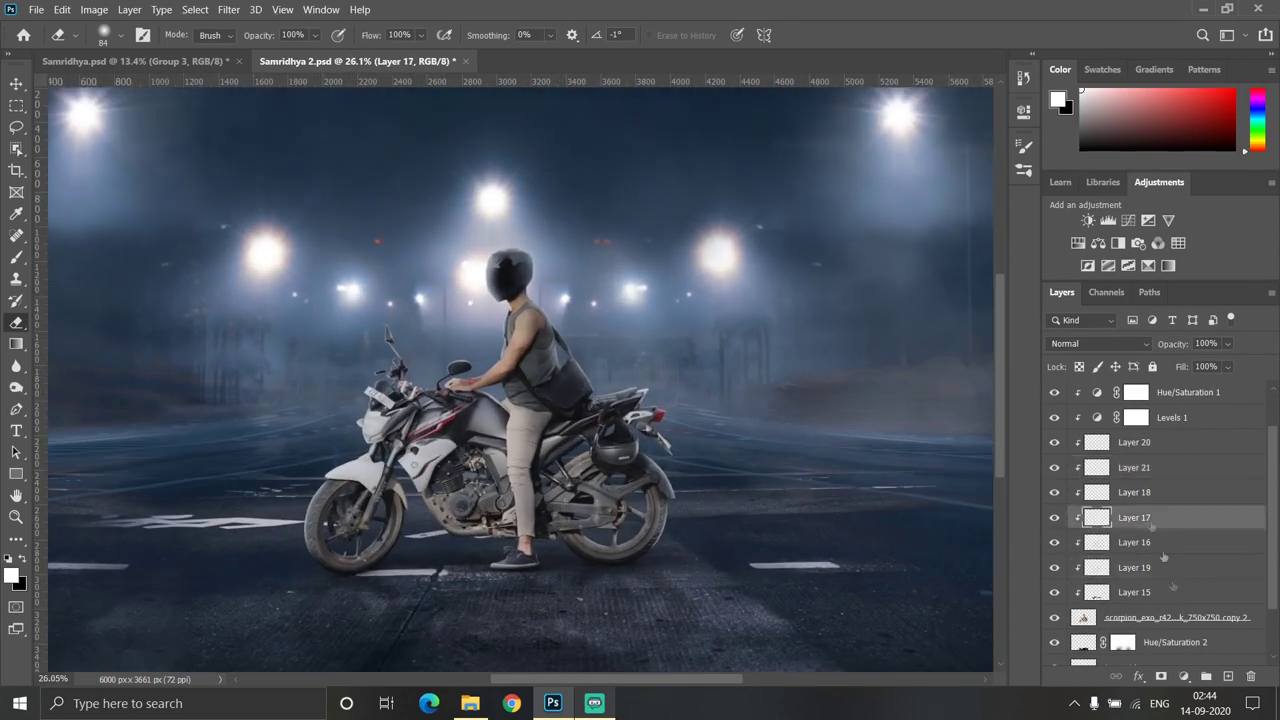
Create clipped Layer 22 filled with 50% Gray in Soft Light blend mode
left_click(1140, 445)
left_click(1228, 676)
key("shift+F5")
left_click(640, 169)
left_click(625, 321)
left_click(743, 172)
left_click(1098, 343)
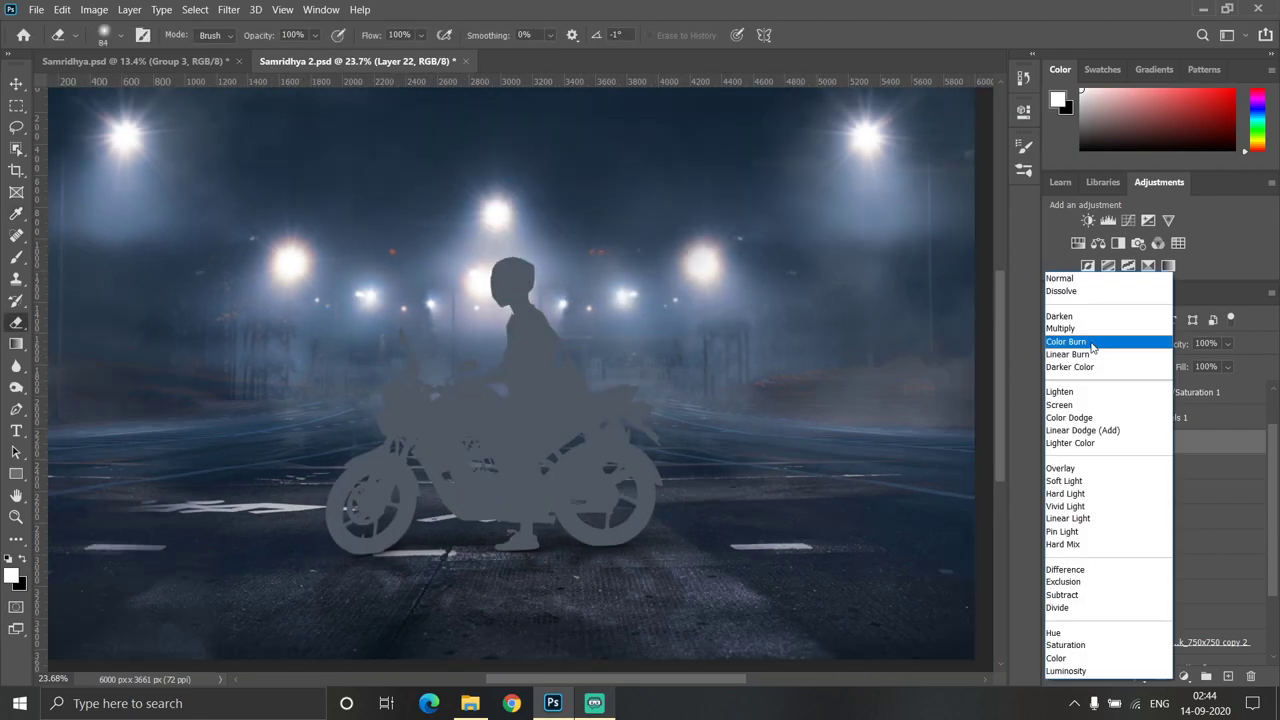
left_click(1095, 443)
Dodge and burn the rear wheel on Layer 22 with a finer brush
left_click(16, 387)
scroll(575, 460, "up", 2)
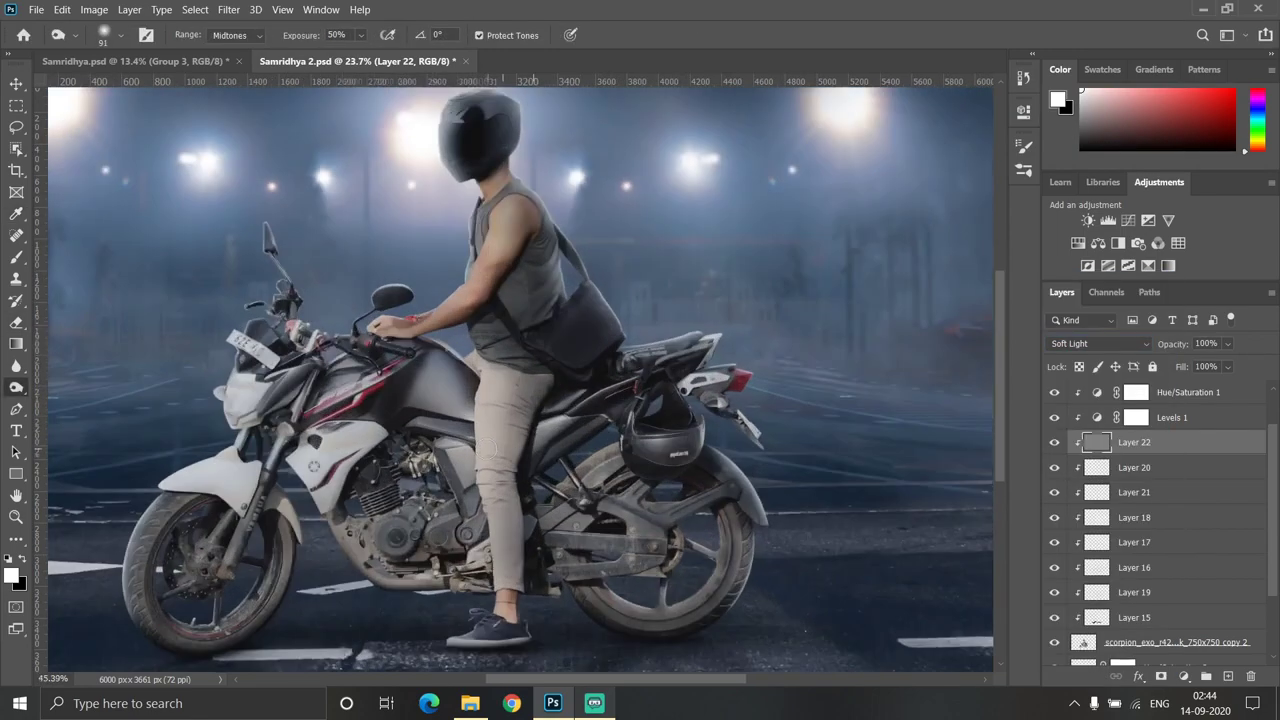
scroll(575, 460, "up", 3)
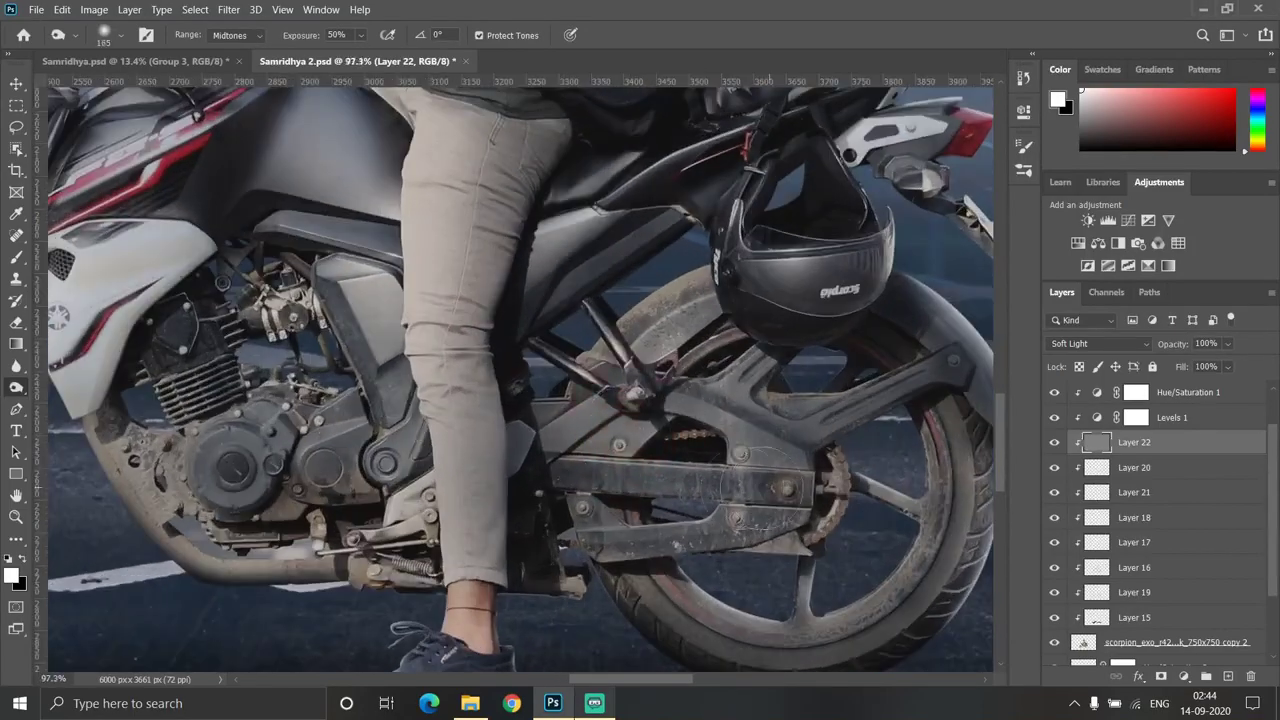
scroll(740, 480, "up", 2)
scroll(857, 527, "up", 3)
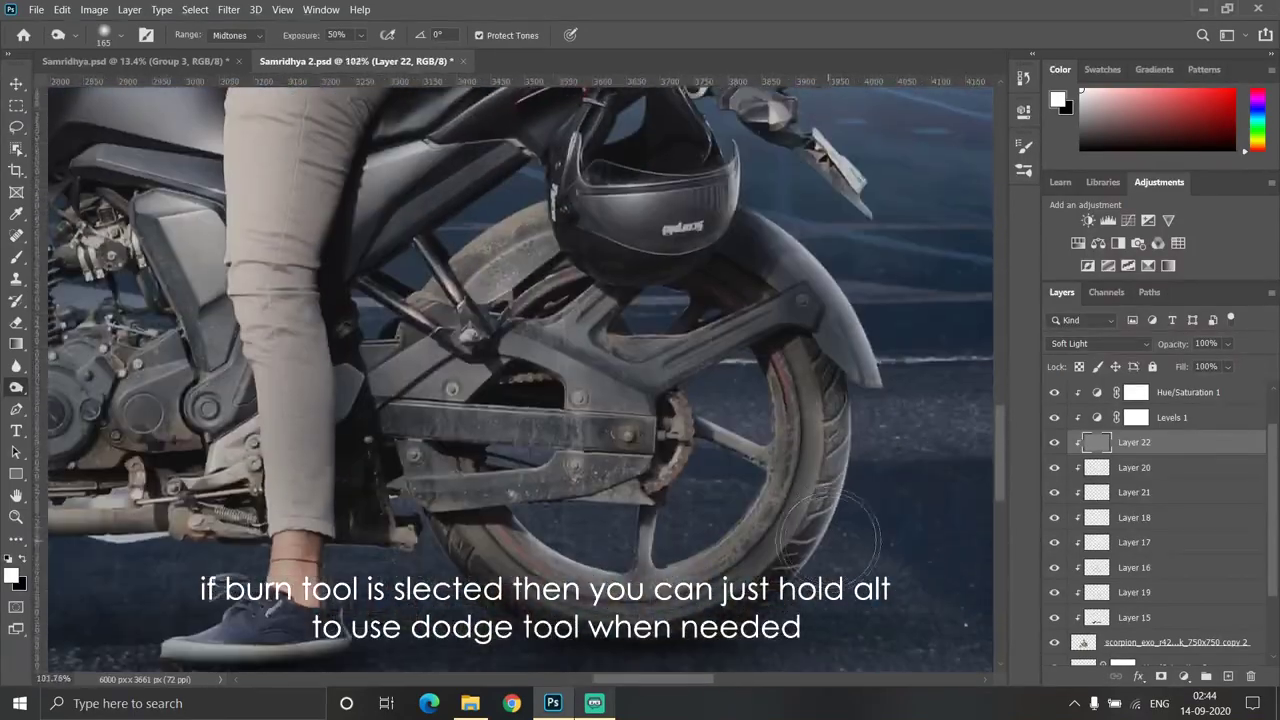
scroll(775, 543, "up", 2)
scroll(680, 588, "down", 2)
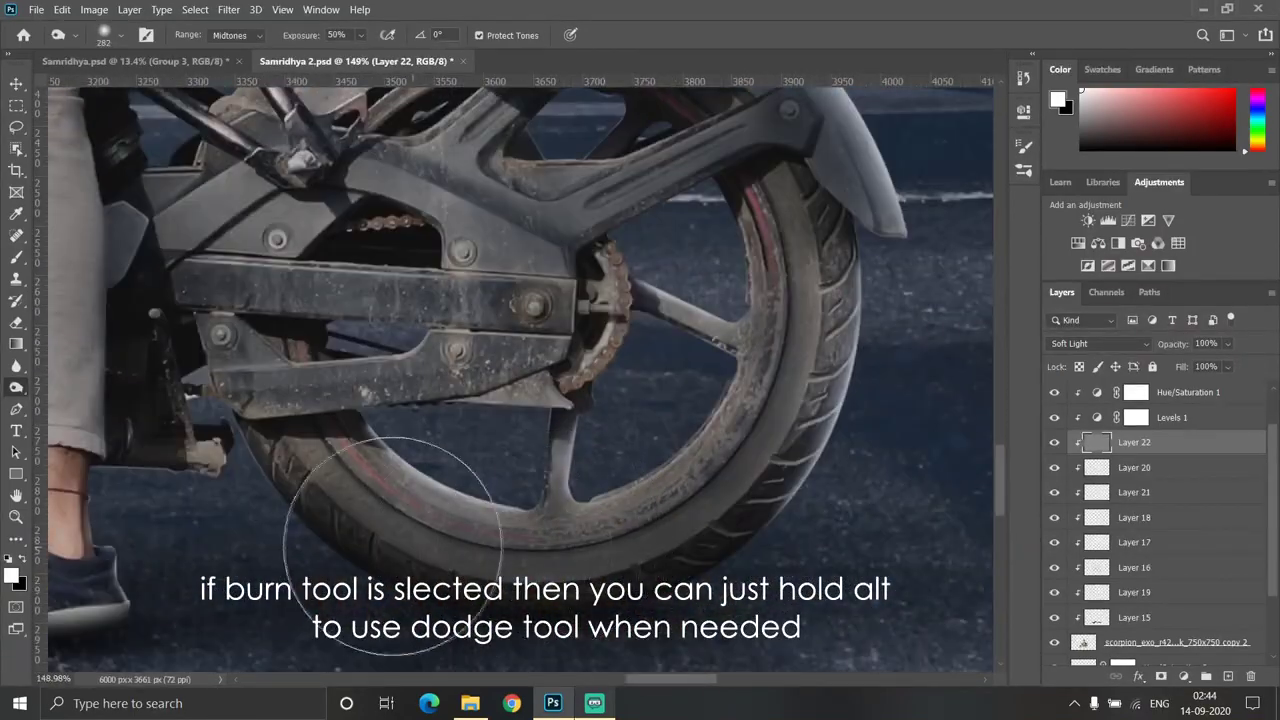
scroll(580, 420, "down", 1)
scroll(593, 418, "up", 2)
left_click_drag(472, 500, 466, 551)
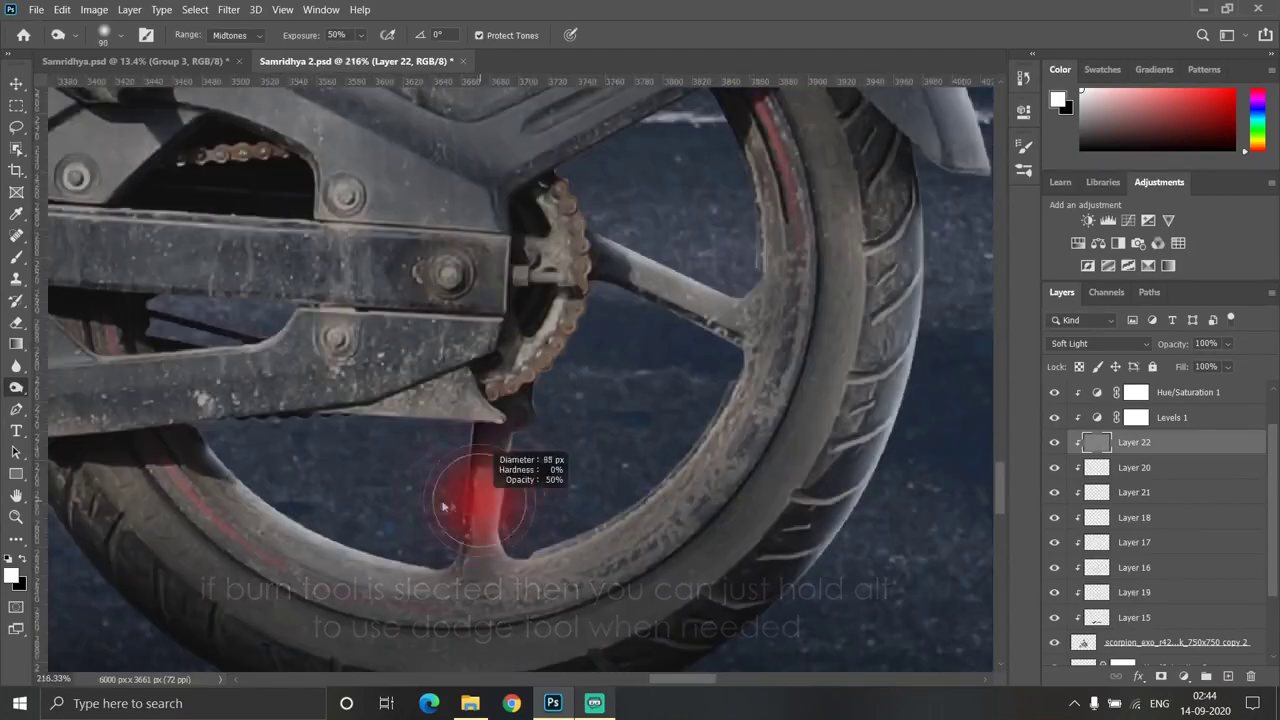
Shade the seat with the dodge/burn brush at about 88 px
scroll(571, 481, "down", 2)
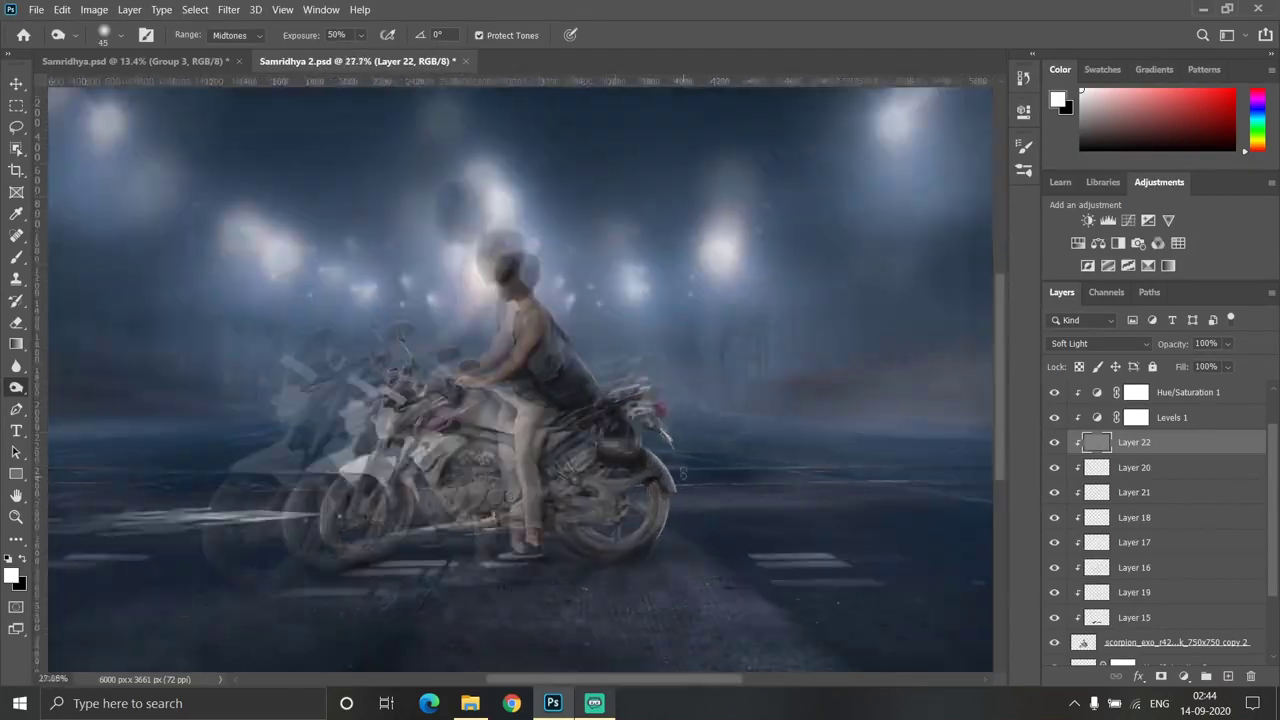
scroll(555, 477, "up", 3)
scroll(580, 465, "down", 3)
scroll(560, 430, "up", 3)
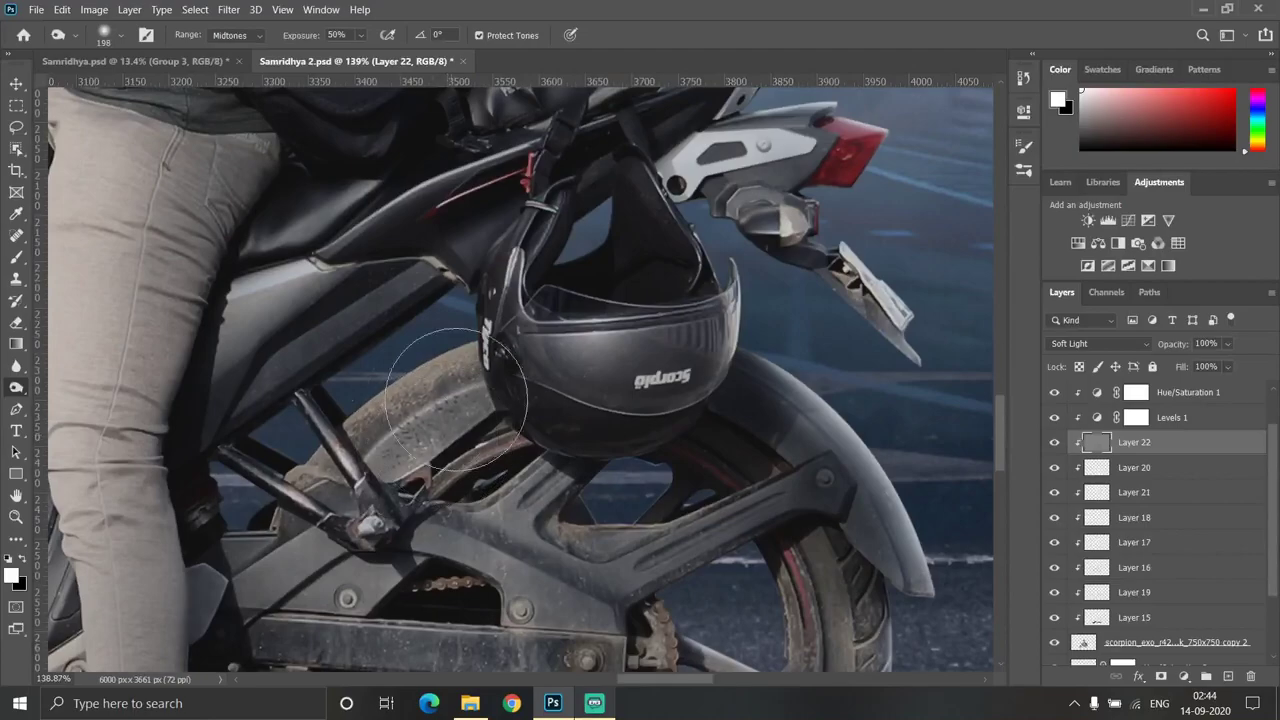
scroll(620, 330, "up", 1)
scroll(690, 232, "up", 2)
scroll(685, 232, "up", 1)
left_click_drag(760, 271, 700, 271)
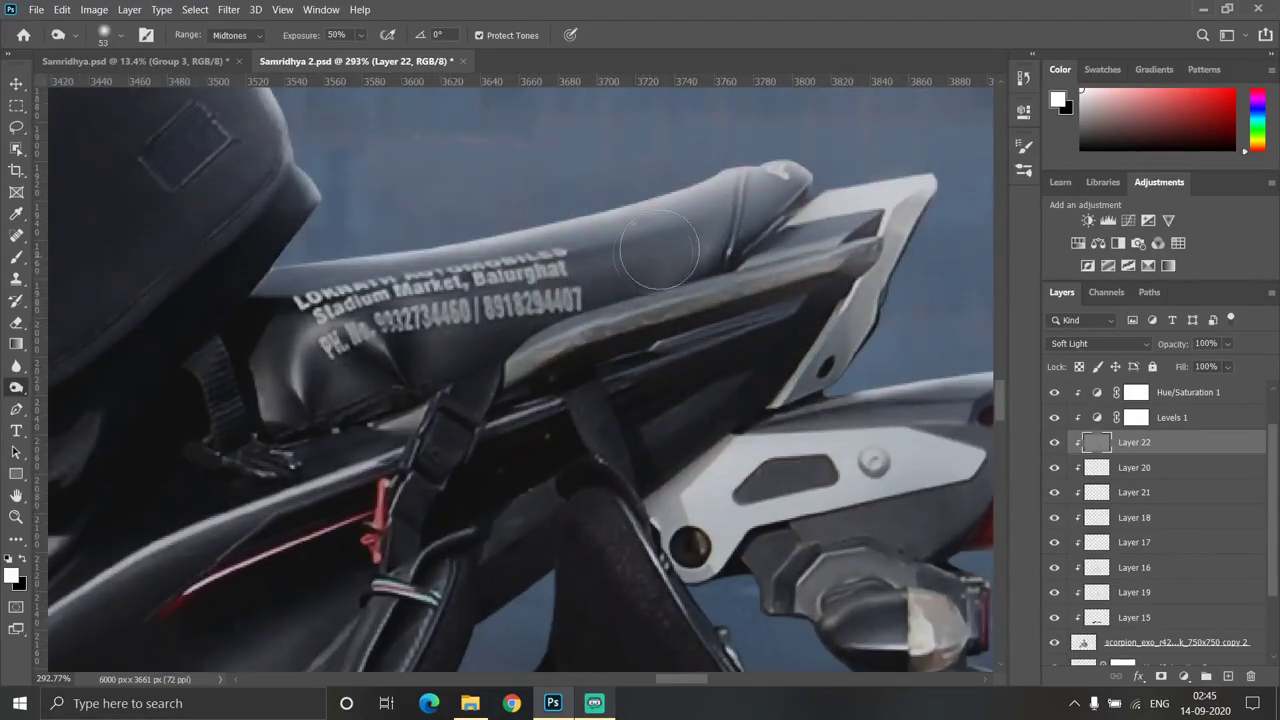
scroll(640, 270, "down", 2)
scroll(560, 300, "down", 2)
scroll(474, 329, "up", 3)
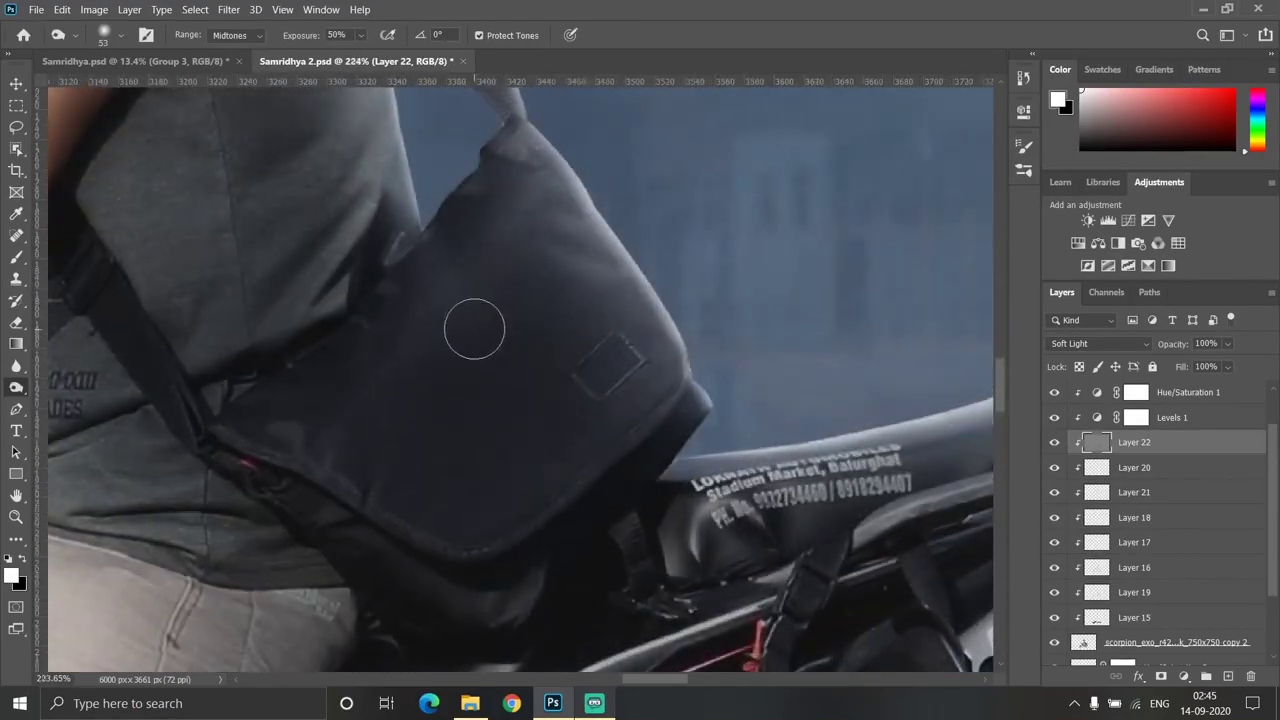
scroll(629, 414, "up", 1)
Dodge and burn the bag at 28 px and the tank at about 197 px
left_click_drag(443, 323, 420, 323)
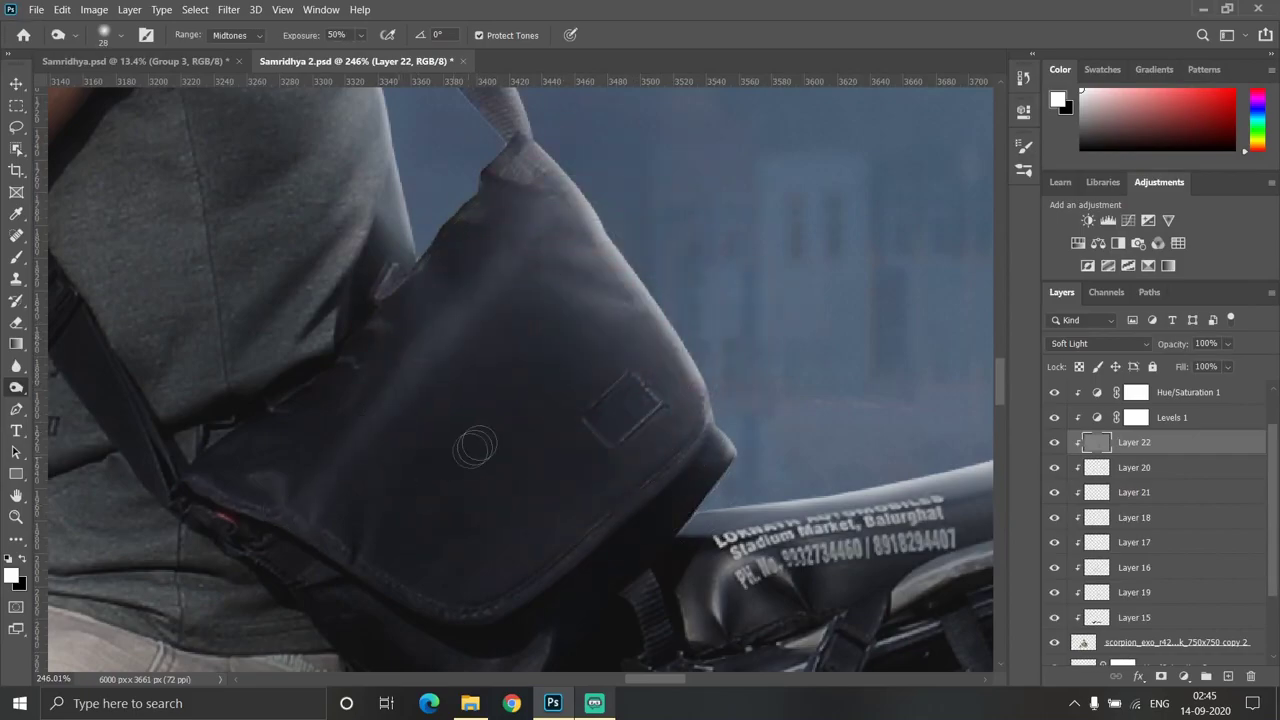
scroll(475, 447, "down", 10)
scroll(300, 400, "up", 5)
scroll(300, 400, "up", 3)
left_click_drag(200, 420, 270, 420)
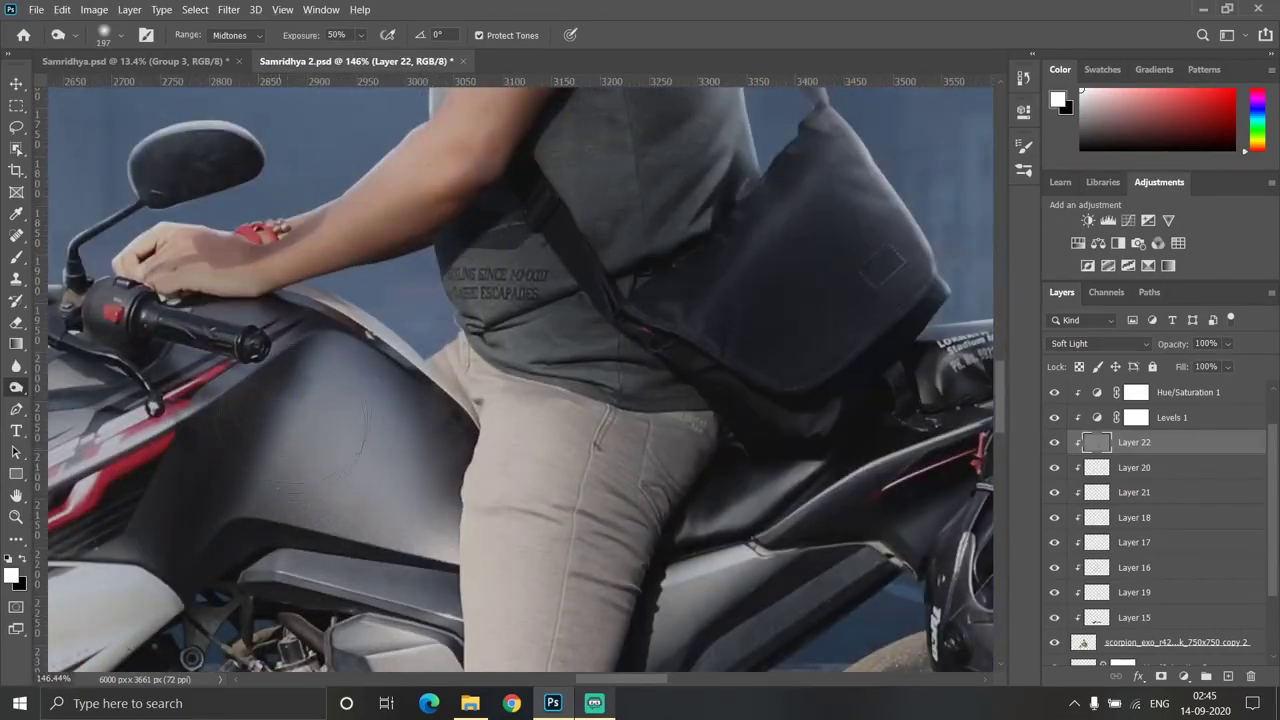
scroll(503, 470, "down", 8)
scroll(380, 313, "up", 6)
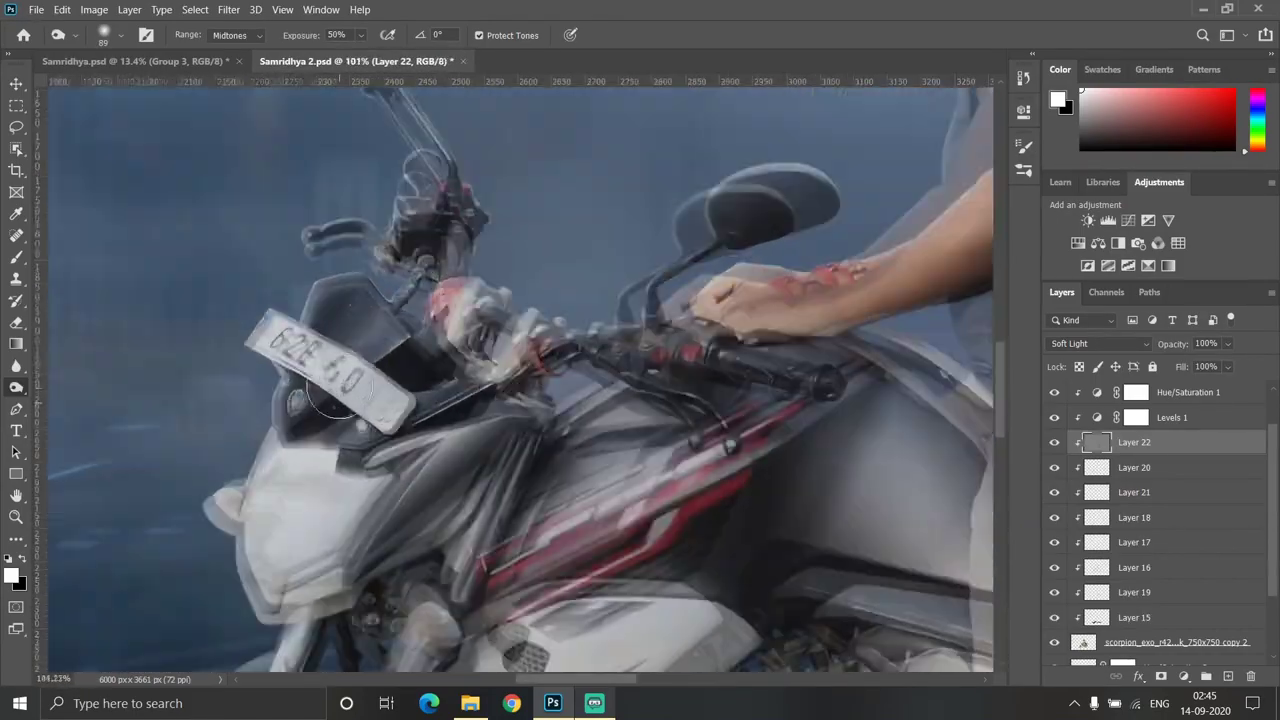
Burn deeper shadows into the rider's leg and shirt on Layer 22
scroll(380, 313, "up", 3)
scroll(370, 300, "up", 2)
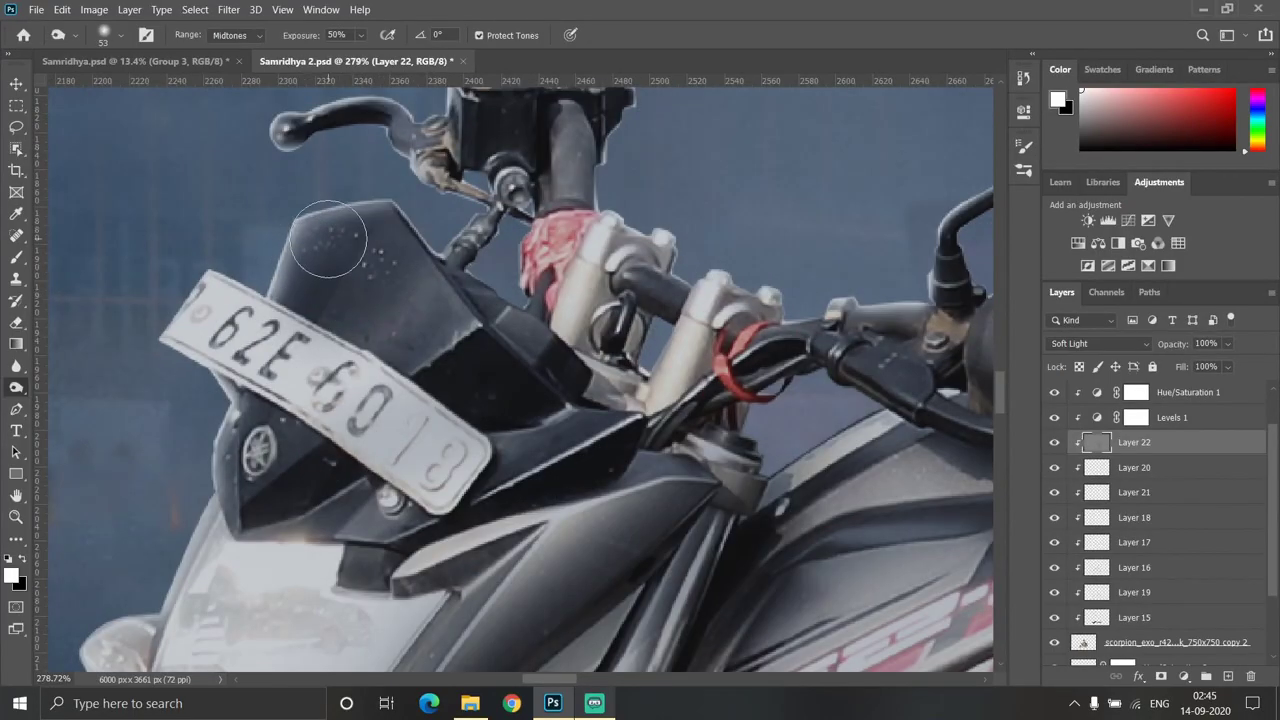
scroll(414, 302, "down", 4)
scroll(400, 380, "up", 2)
scroll(400, 380, "up", 1)
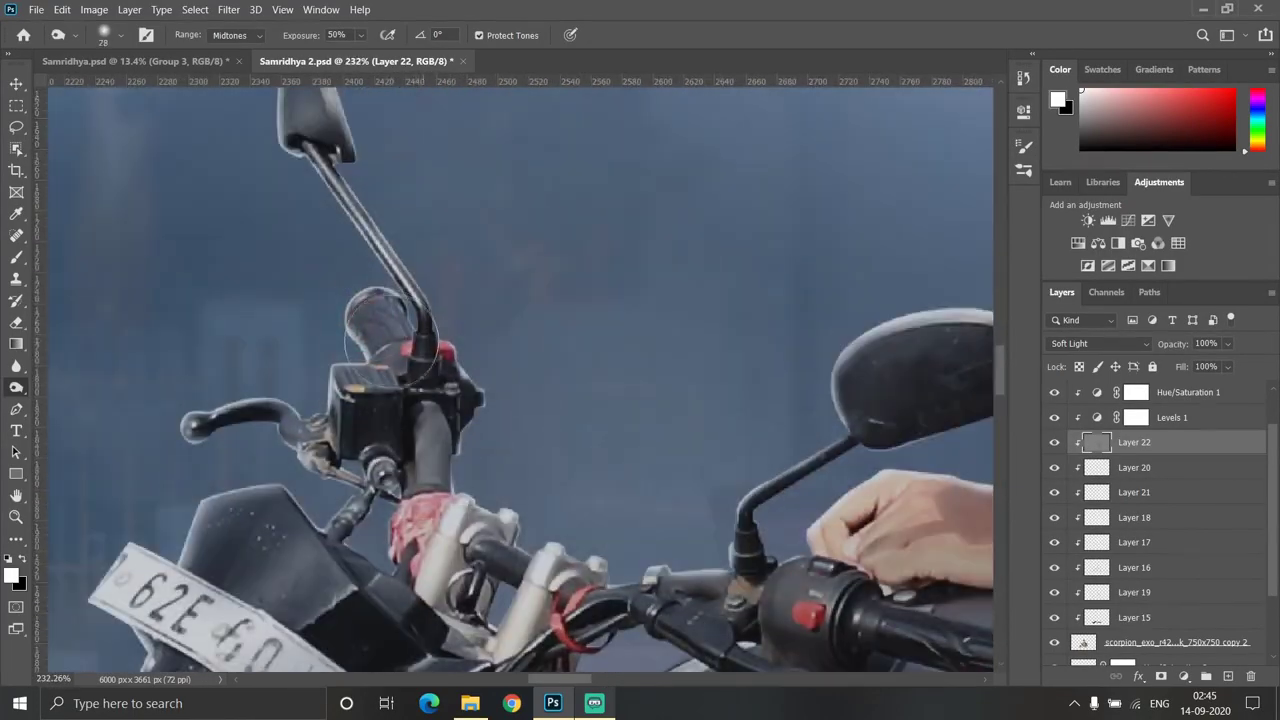
scroll(410, 470, "up", 1)
scroll(495, 493, "down", 4)
scroll(470, 495, "down", 2)
scroll(440, 500, "up", 4)
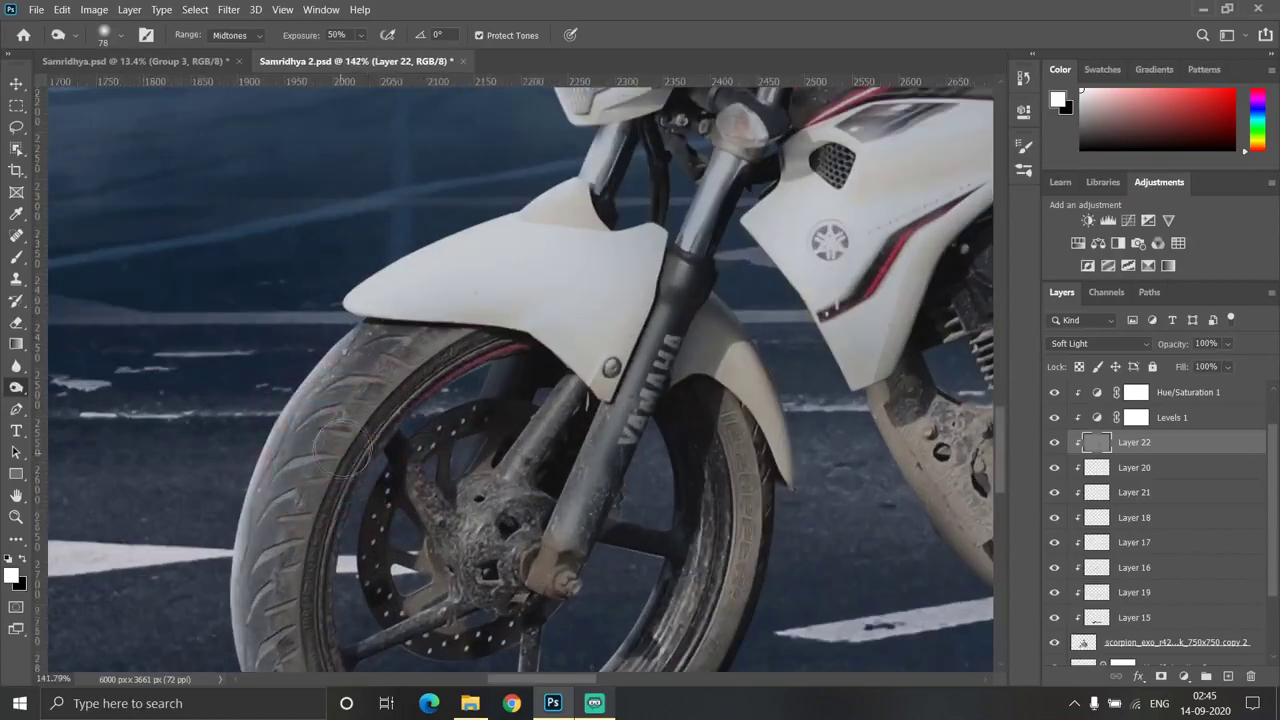
scroll(440, 500, "down", 1)
scroll(500, 580, "down", 2)
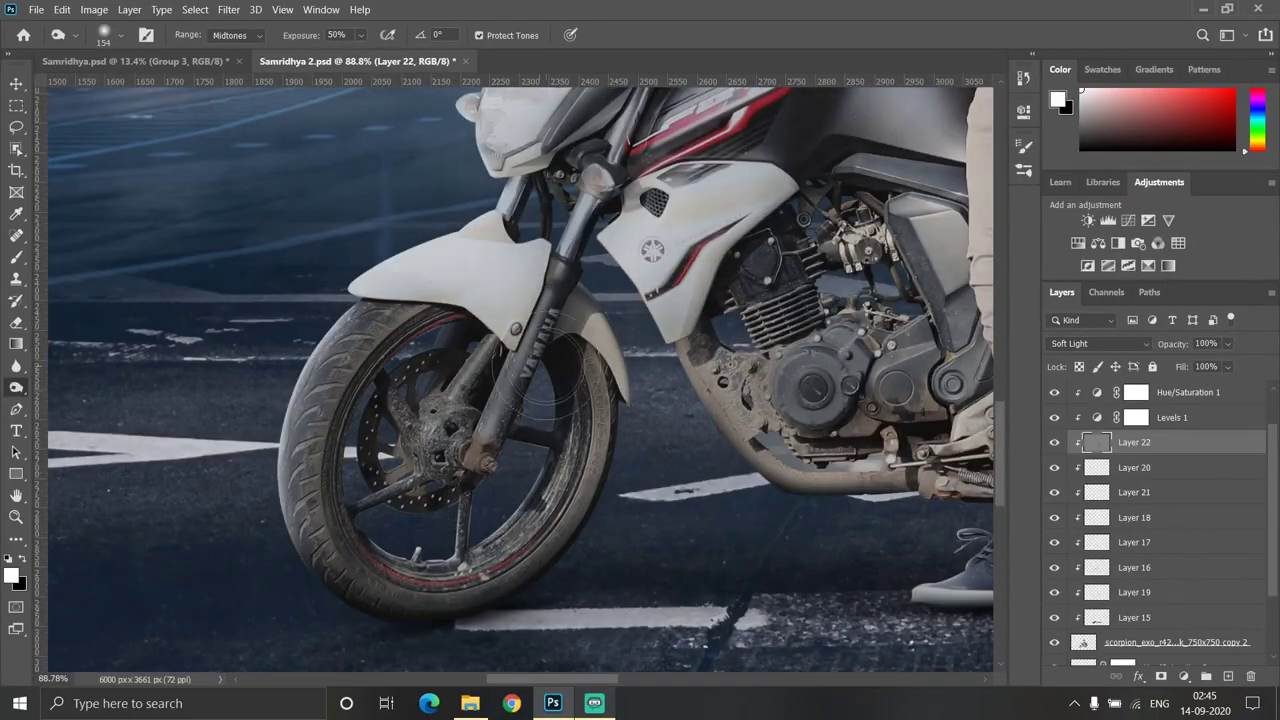
scroll(546, 368, "up", 3)
scroll(470, 465, "up", 1)
scroll(410, 520, "down", 4)
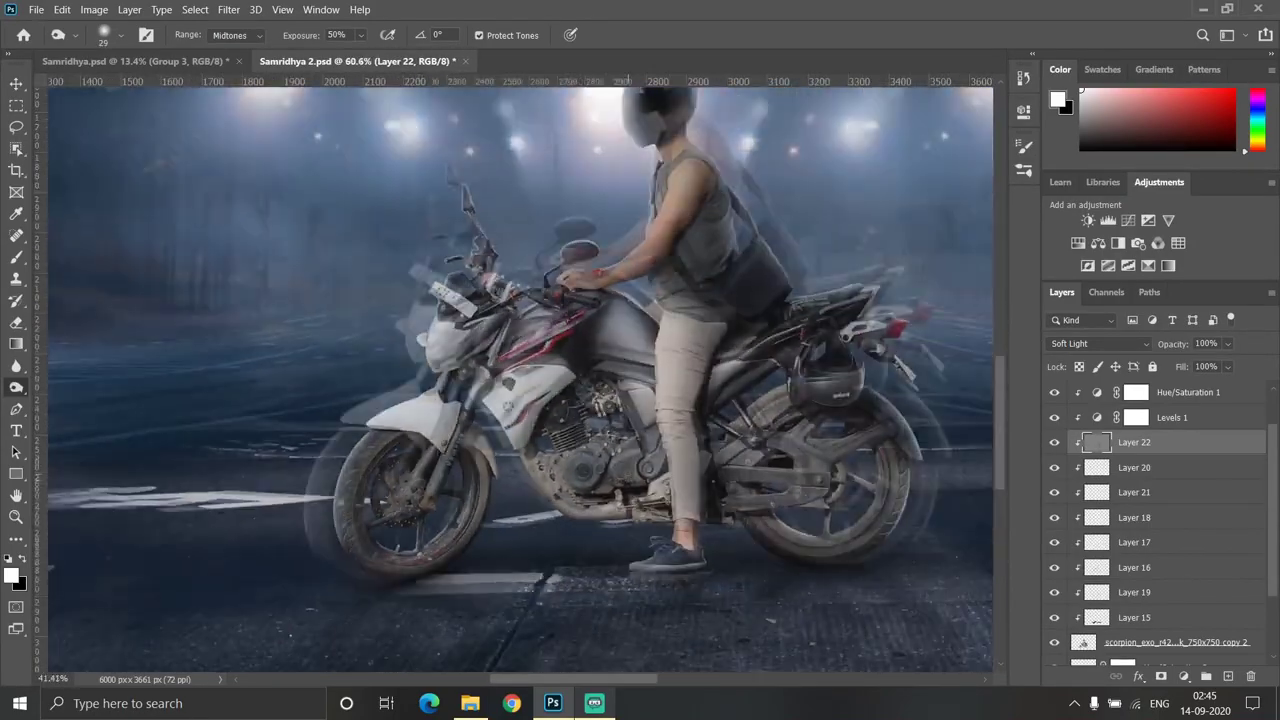
scroll(600, 430, "up", 3)
scroll(560, 592, "down", 2)
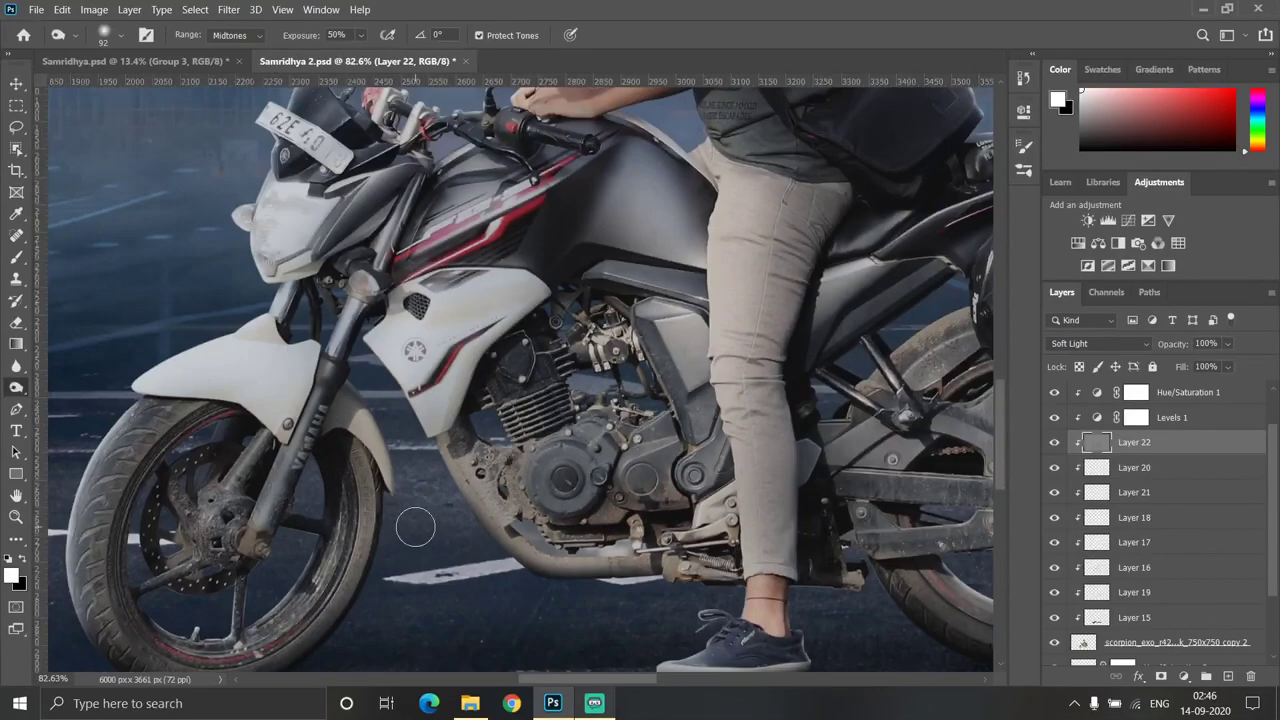
scroll(414, 523, "down", 2)
scroll(560, 520, "up", 2)
scroll(663, 533, "up", 2)
scroll(663, 533, "down", 2)
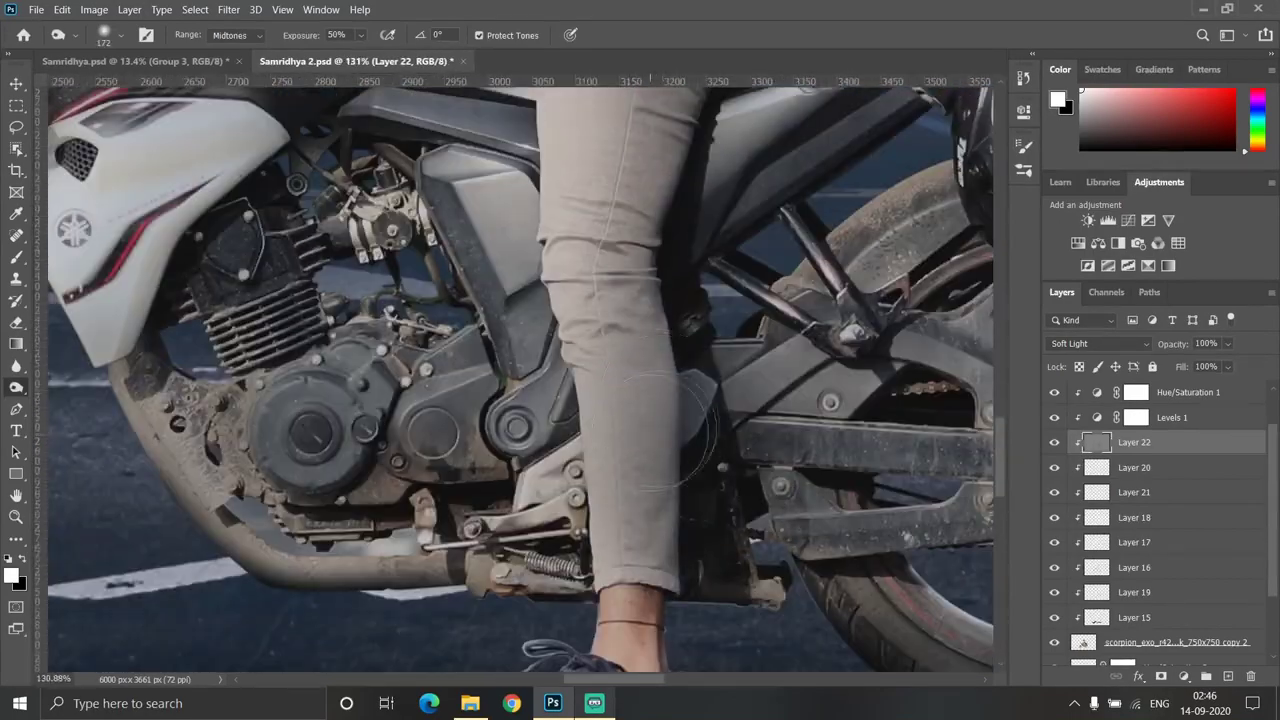
scroll(620, 450, "down", 2)
scroll(609, 290, "up", 3)
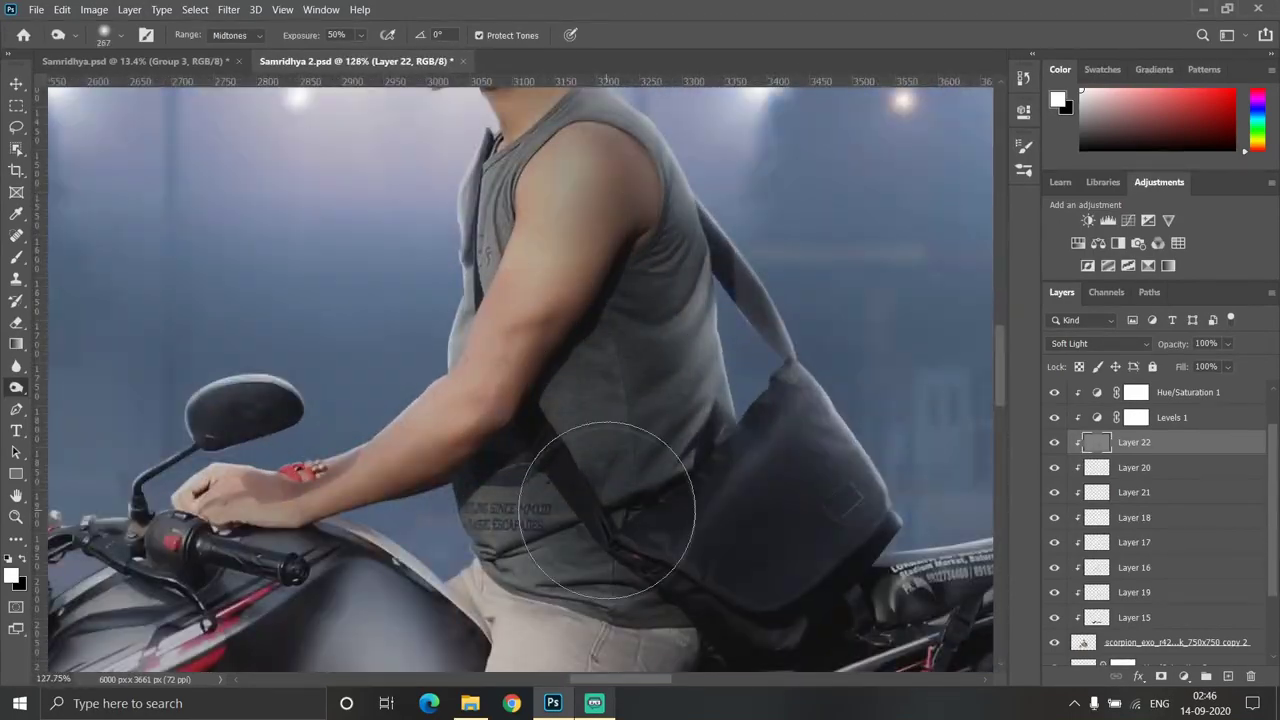
scroll(606, 510, "down", 2)
scroll(586, 290, "up", 2)
scroll(614, 457, "up", 1)
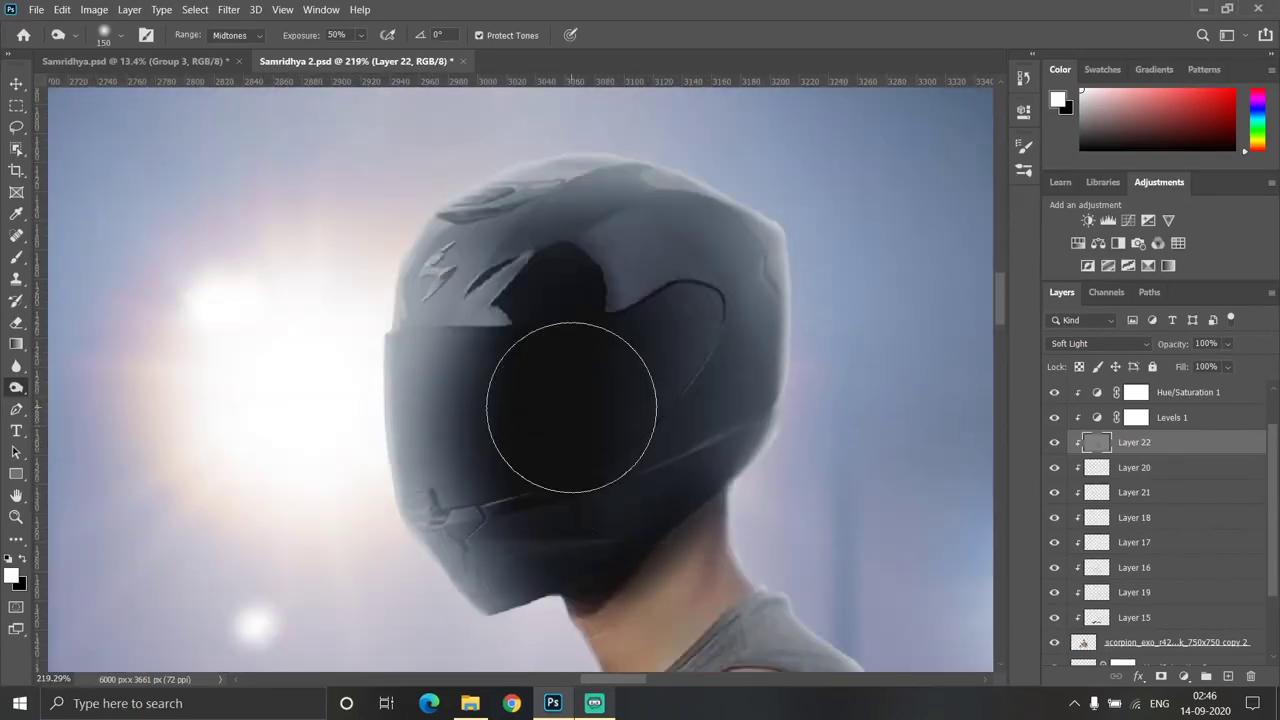
Burn shadows into the helmet with a smaller brush
left_click_drag(585, 342, 703, 319)
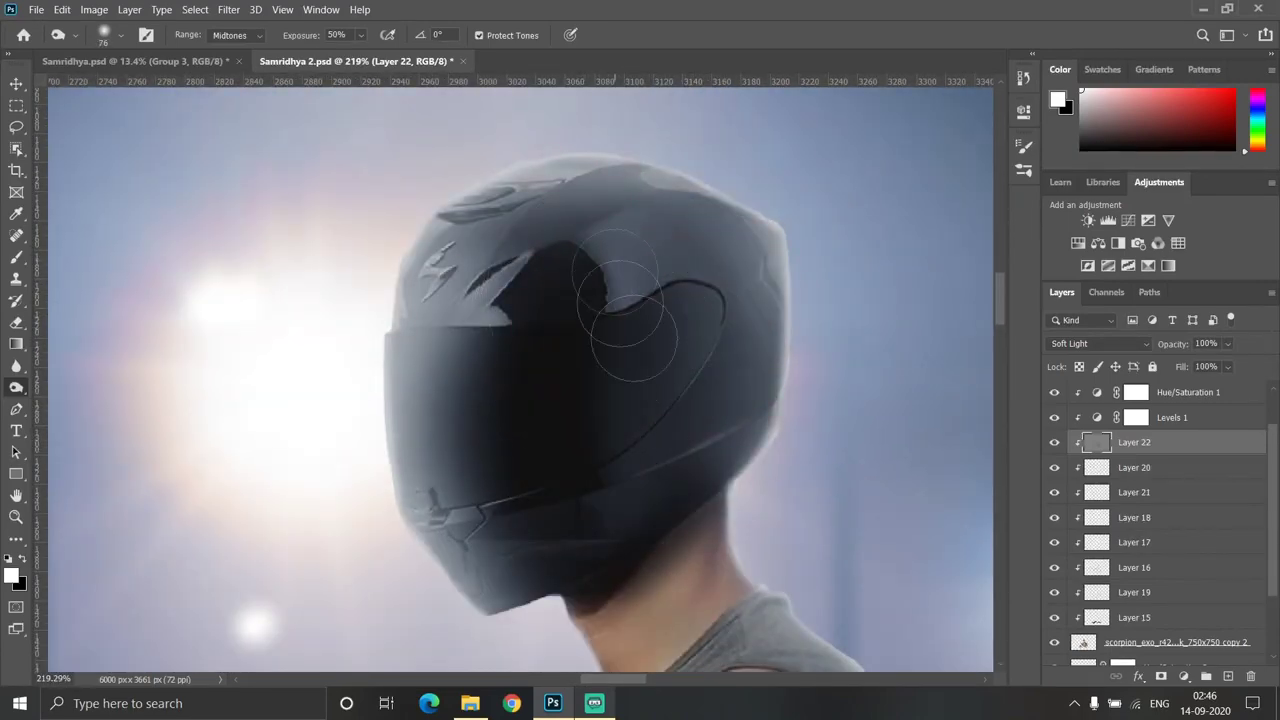
scroll(586, 471, "down", 1)
scroll(634, 408, "down", 2)
scroll(530, 300, "down", 1)
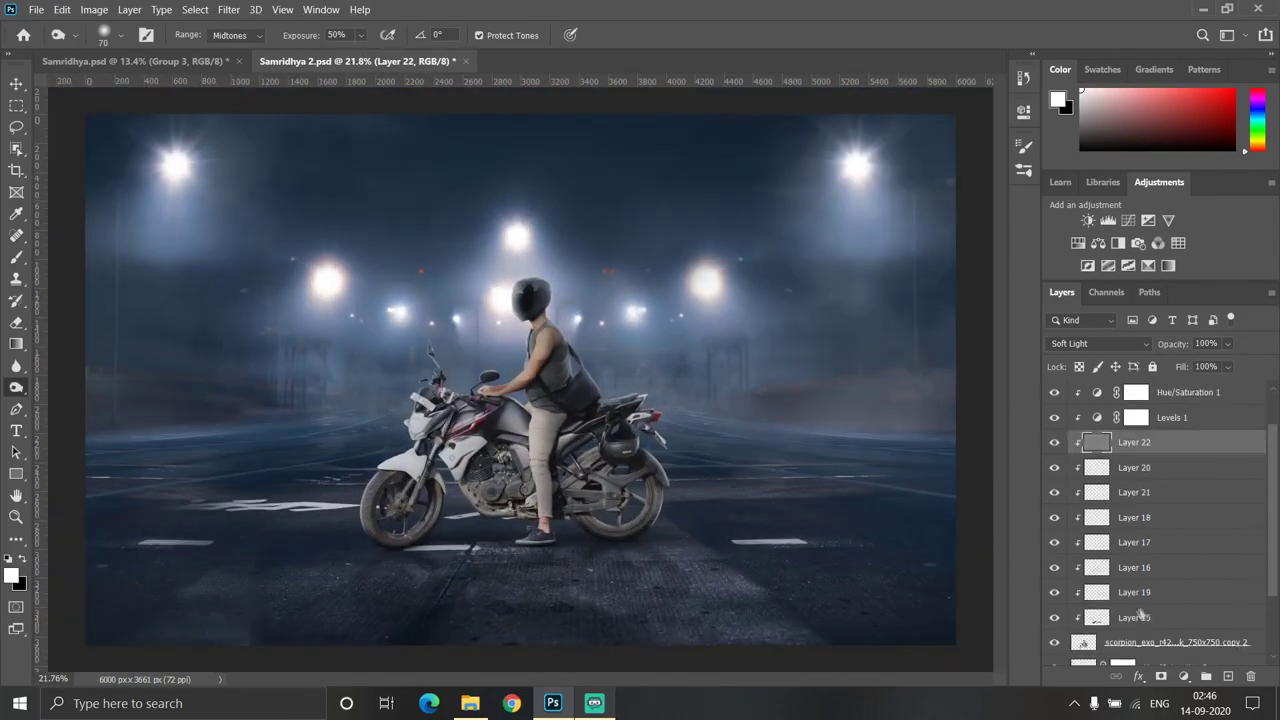
scroll(1100, 600, "down", 1)
Hide and reshow Layers 16–18 to compare the scene with and without shading
key("z")
left_click_drag(1055, 547, 1057, 467)
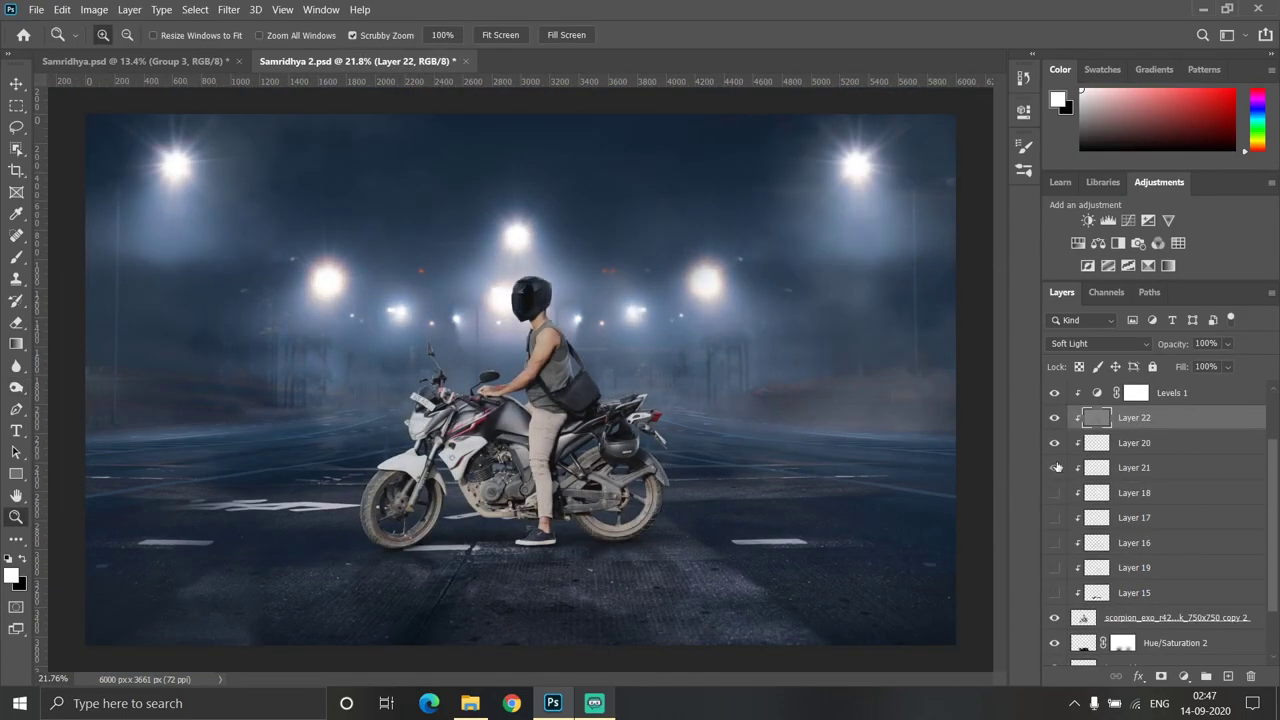
scroll(1080, 470, "up", 1)
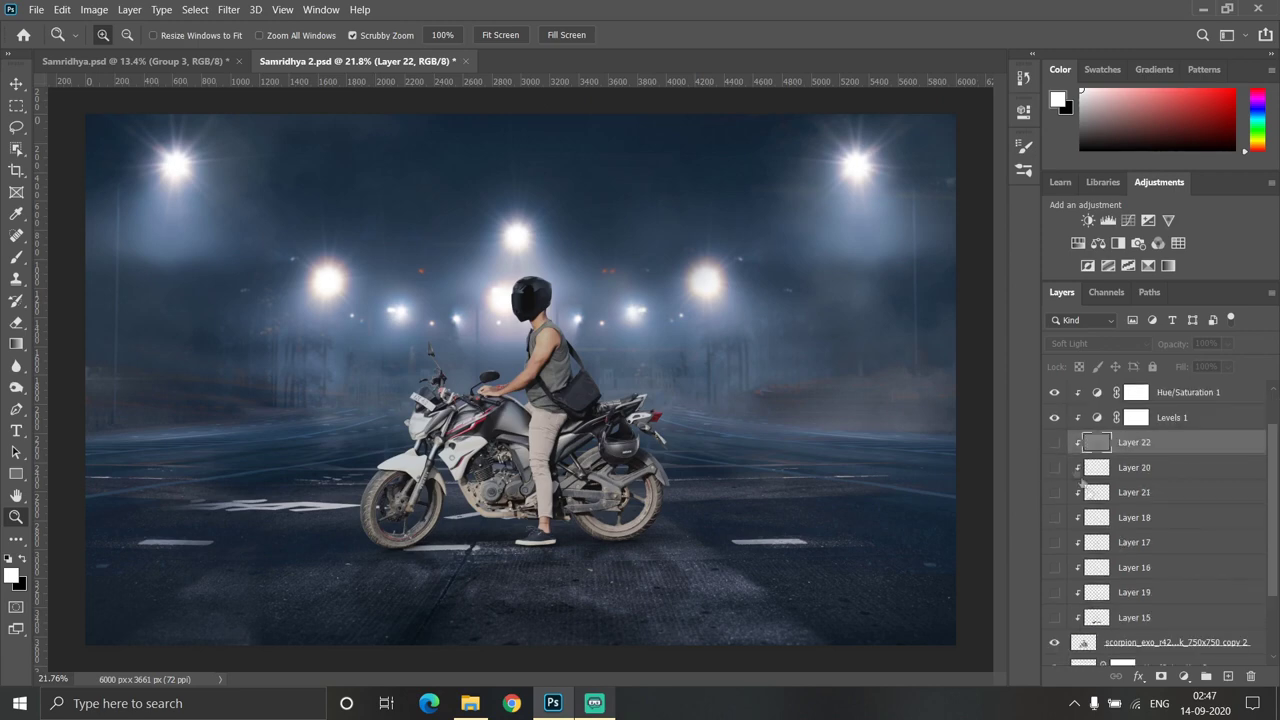
left_click_drag(1057, 568, 1057, 619)
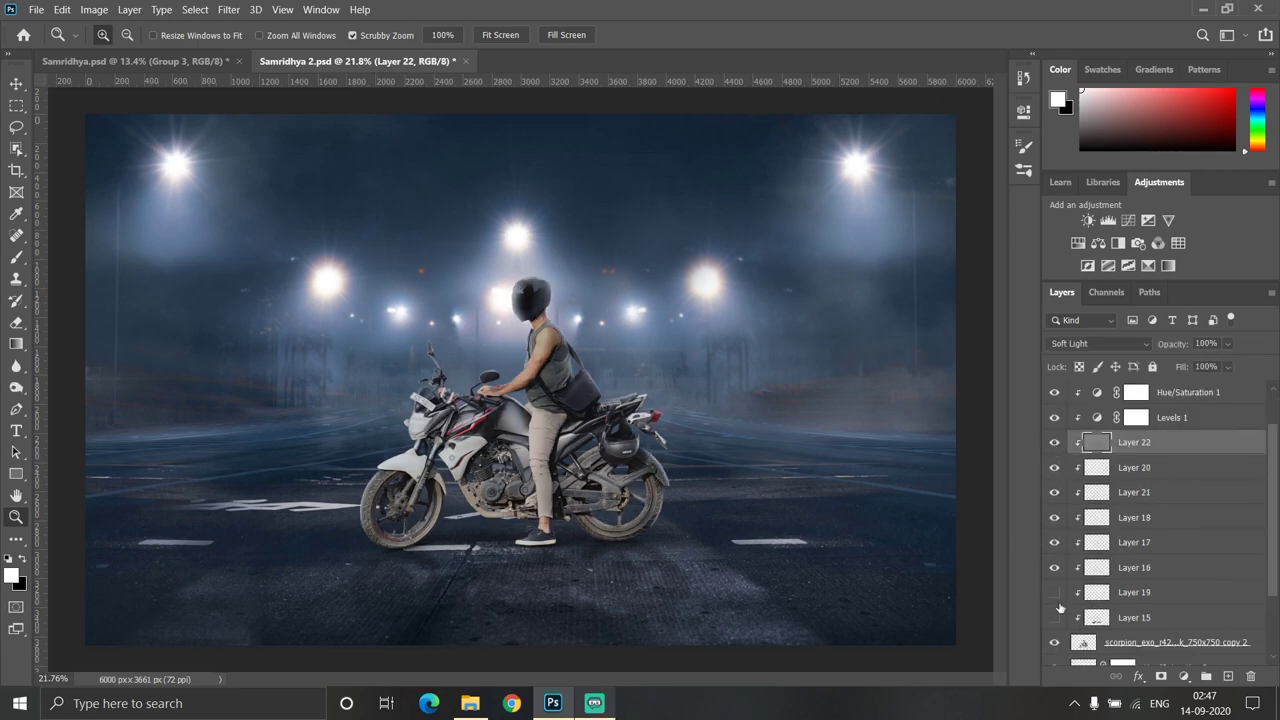
left_click_drag(670, 546, 664, 541)
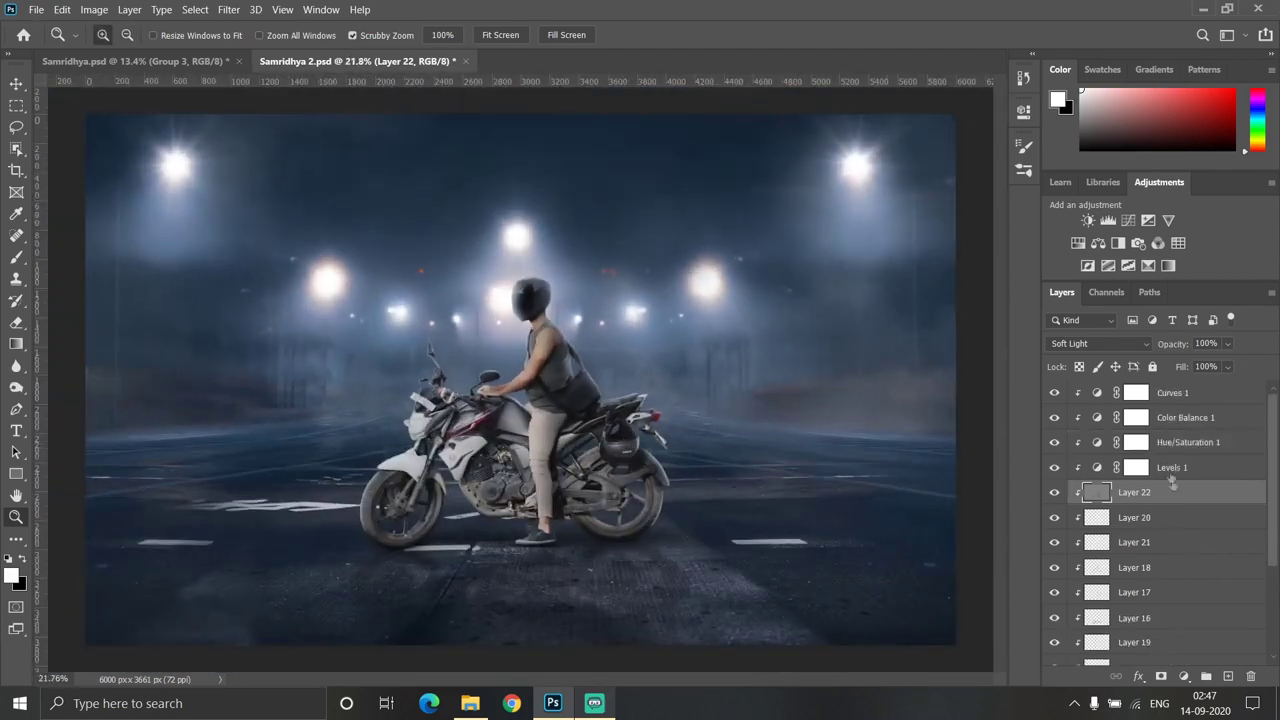
Add a Solid Color fill layer above Curves 1
left_click(1178, 396)
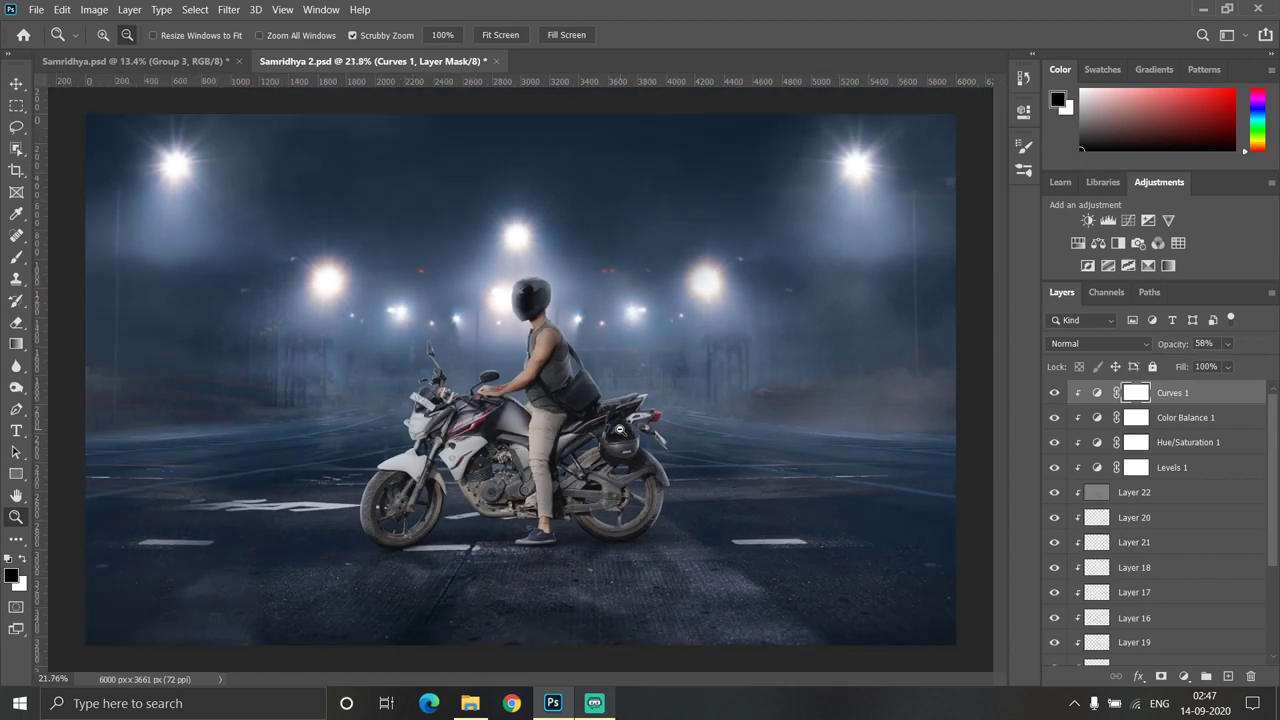
left_click(1184, 677)
left_click(1160, 389)
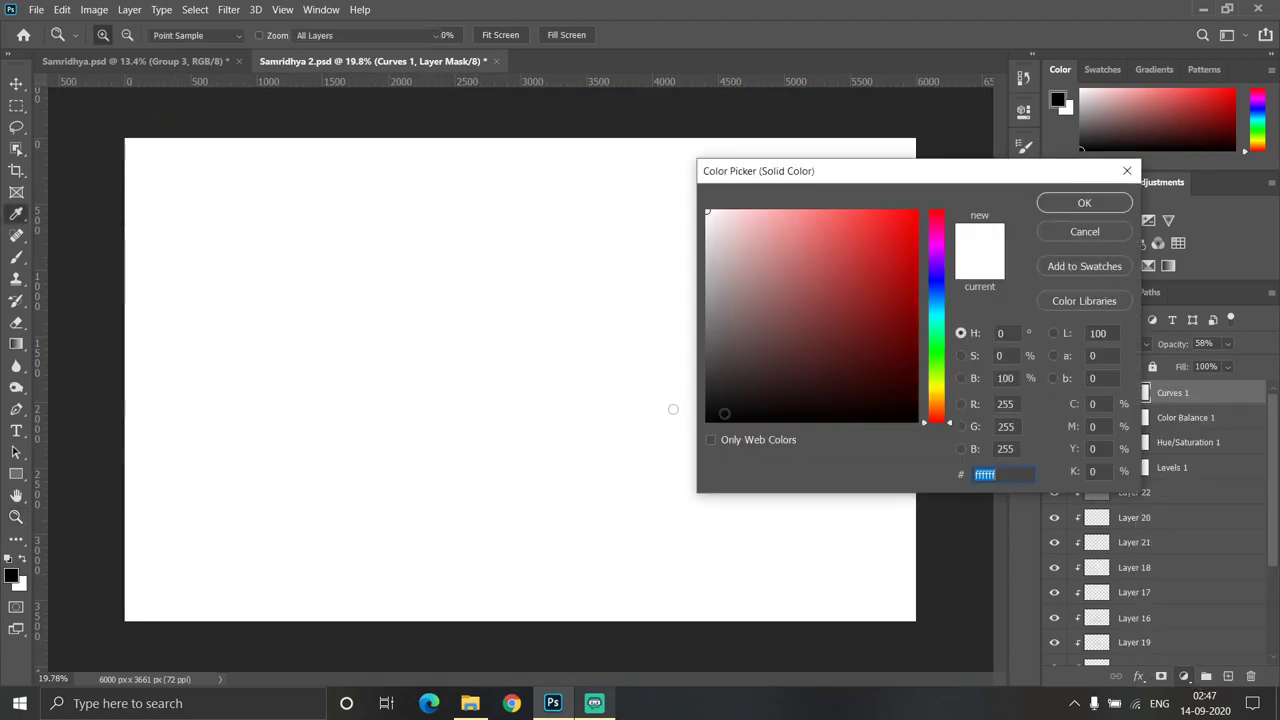
Set the fill to teal #268ea8 in Linear Dodge (Add) with an inverted black mask
left_click_drag(926, 314, 945, 309)
left_click(878, 281)
left_click_drag(880, 278, 863, 264)
left_click(1084, 202)
left_click(1098, 343)
left_click(1088, 424)
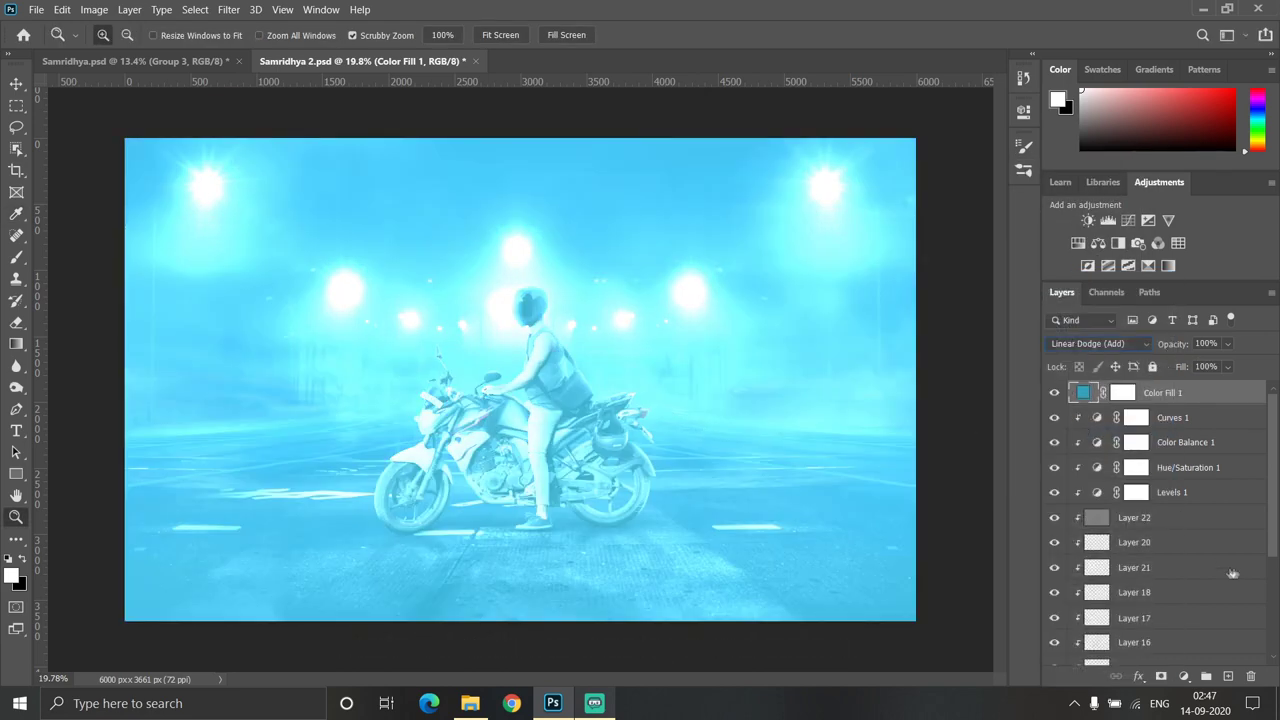
key("ctrl+i")
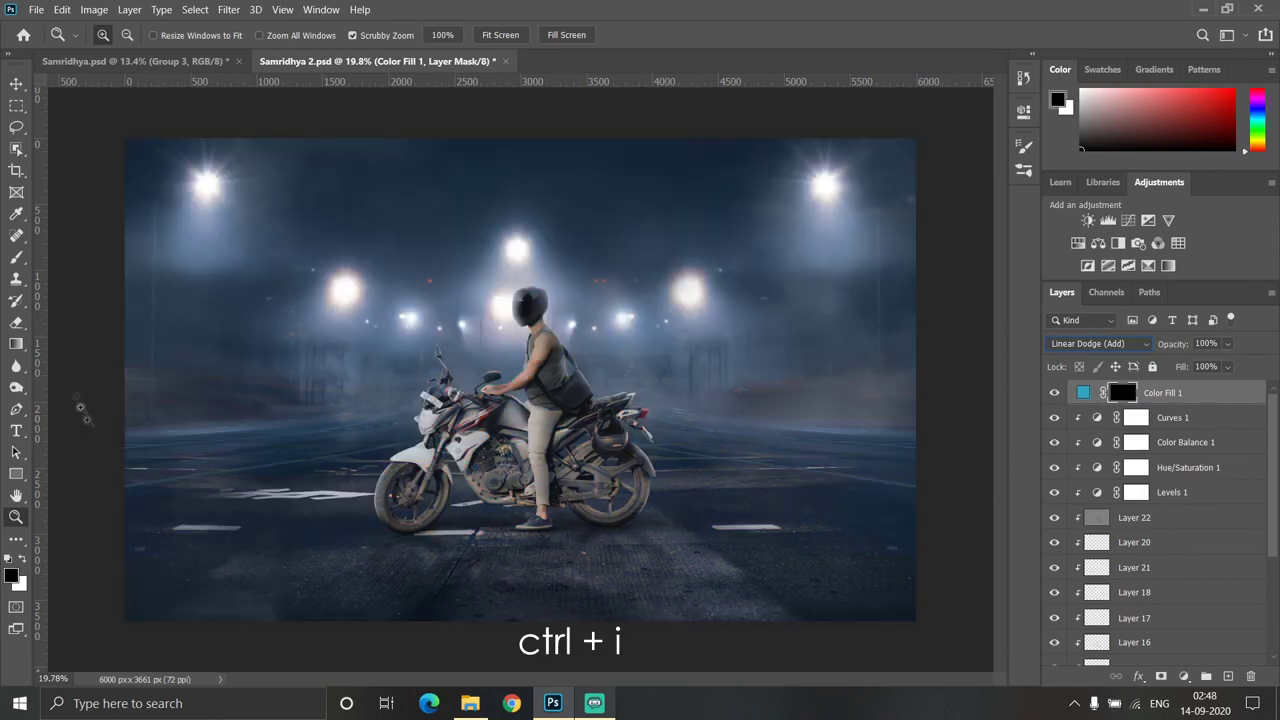
Paint a faint teal glow into the mask with a very large brush at 5% opacity
left_click(12, 259)
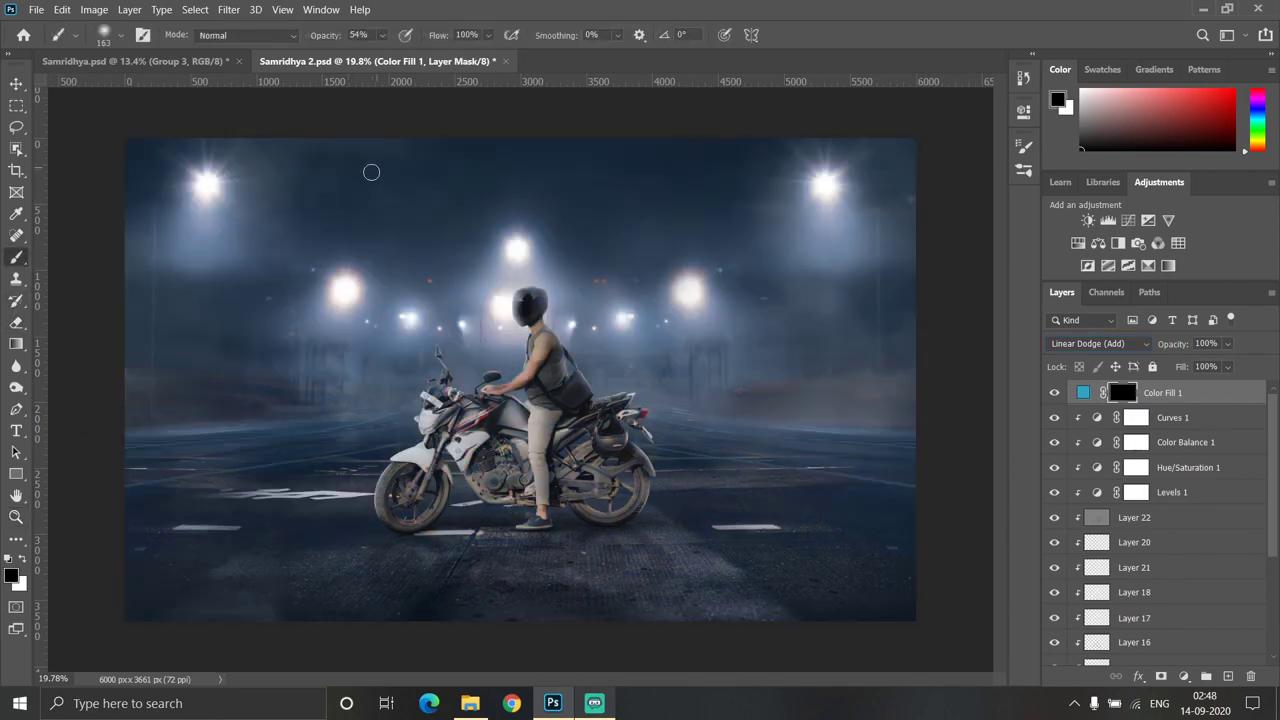
mouse_move(505, 305)
left_mouse_down()
mouse_move(336, 34)
mouse_move(294, 40)
left_mouse_up()
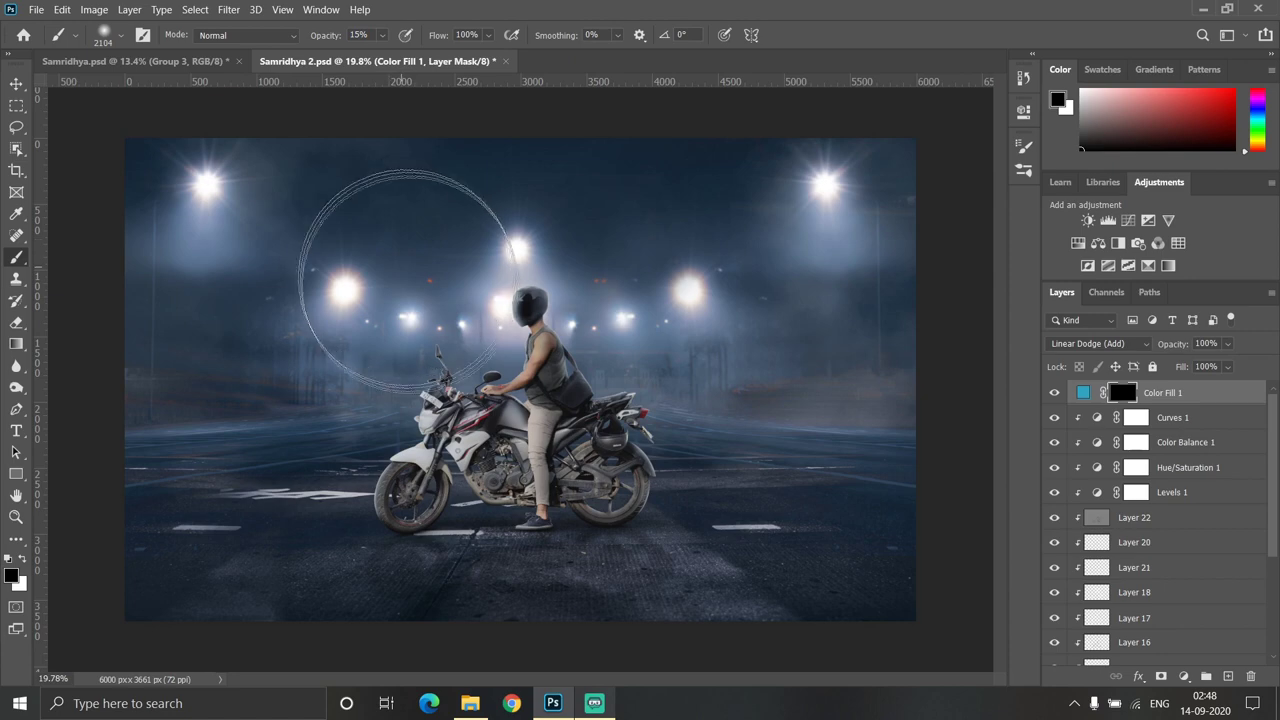
scroll(567, 355, "up", 1)
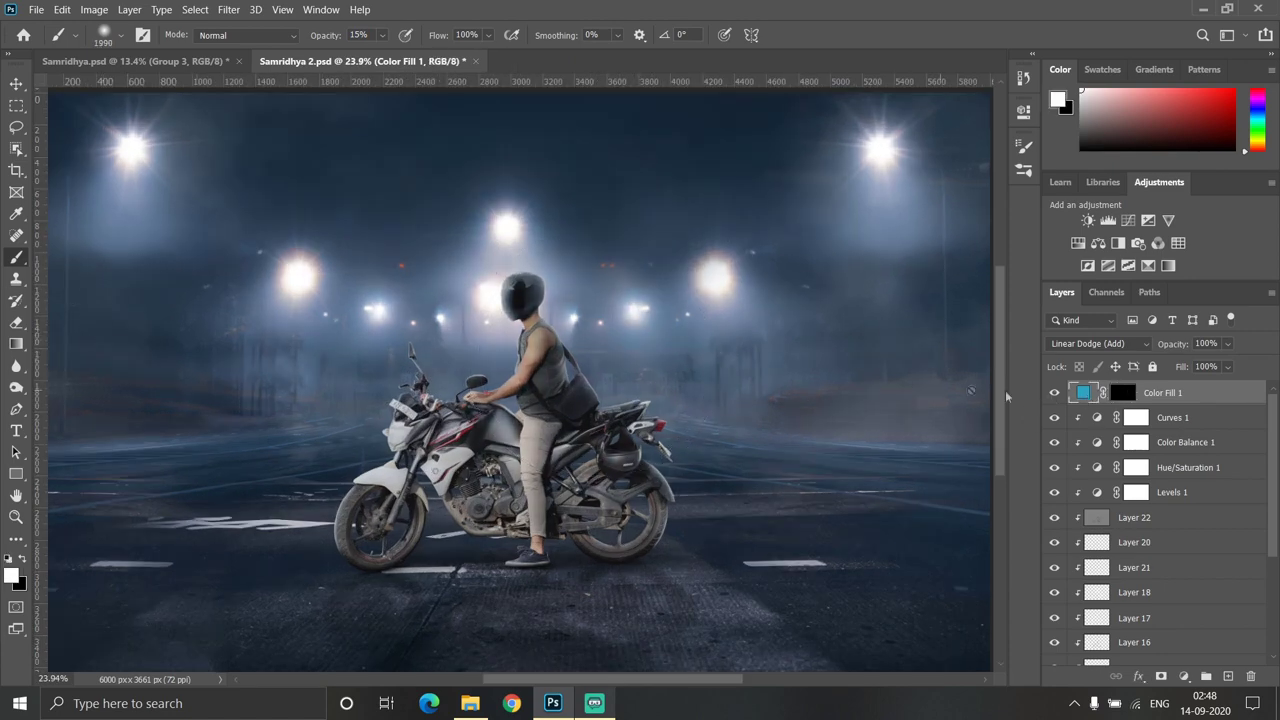
key("0")
key("5")
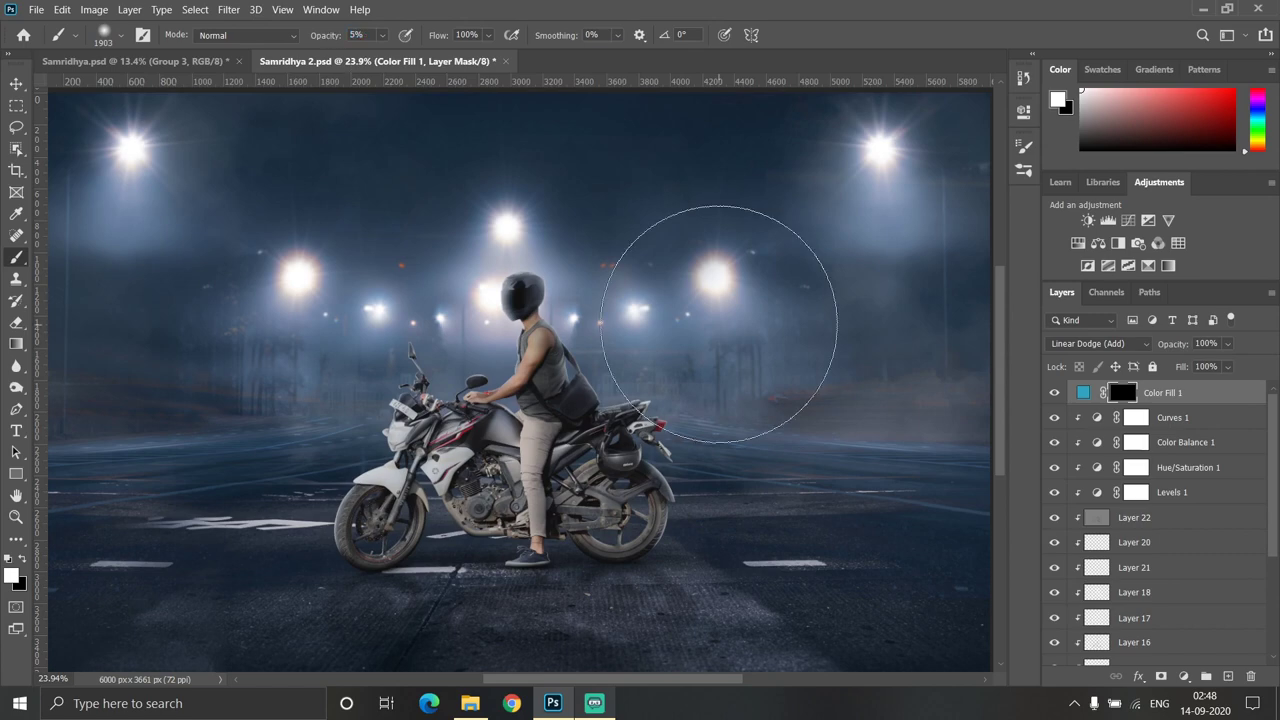
scroll(729, 266, "down", 1)
scroll(455, 298, "up", 1)
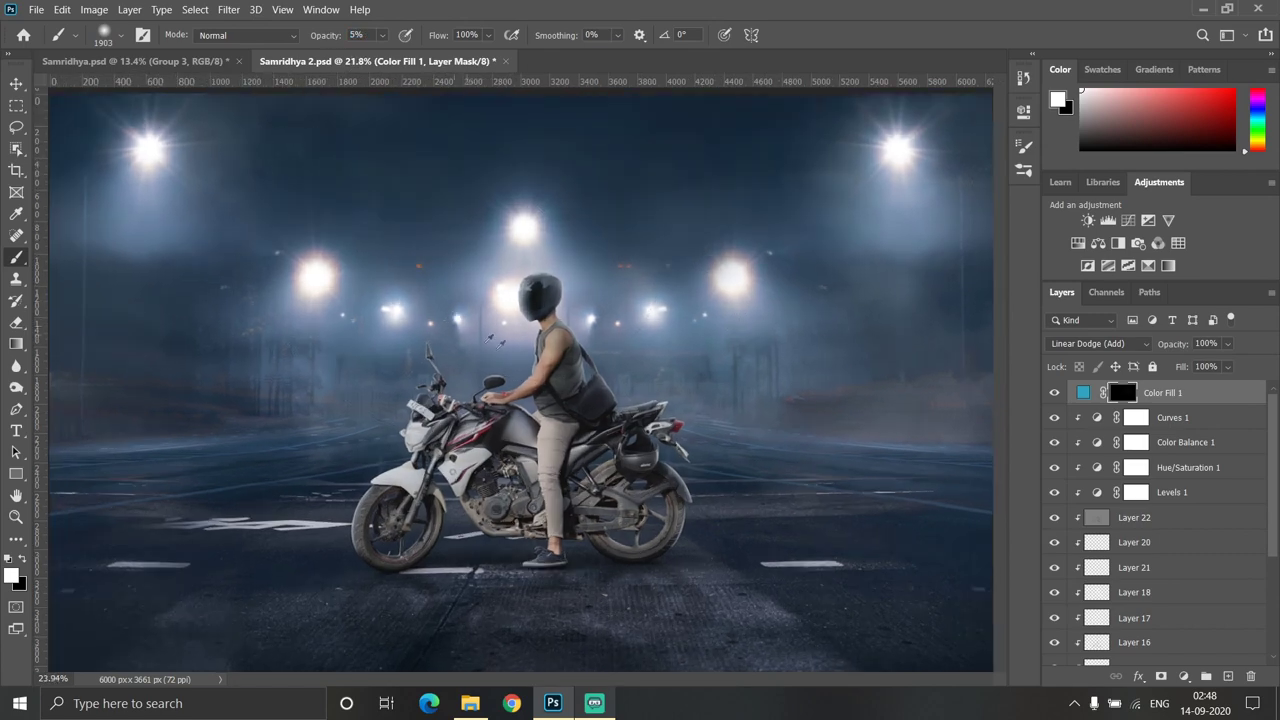
scroll(432, 420, "down", 1)
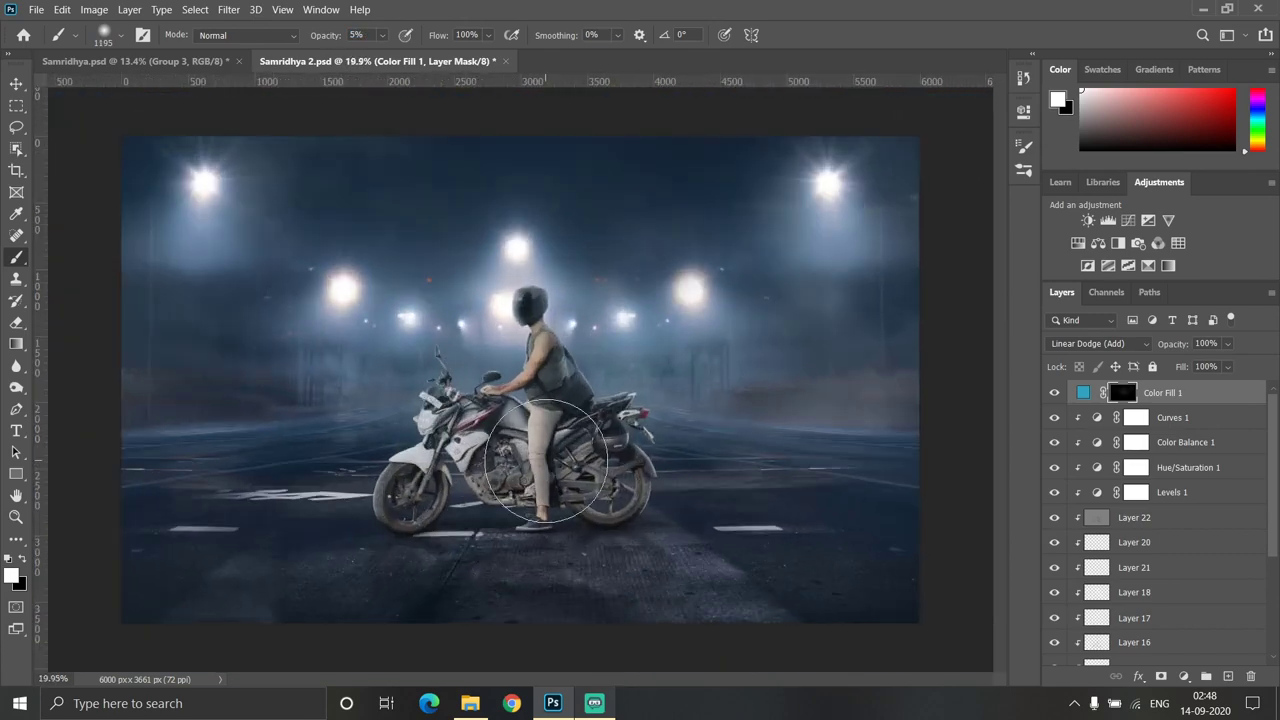
scroll(432, 420, "up", 1)
scroll(432, 420, "up", 1)
scroll(432, 420, "down", 1)
scroll(645, 485, "down", 1)
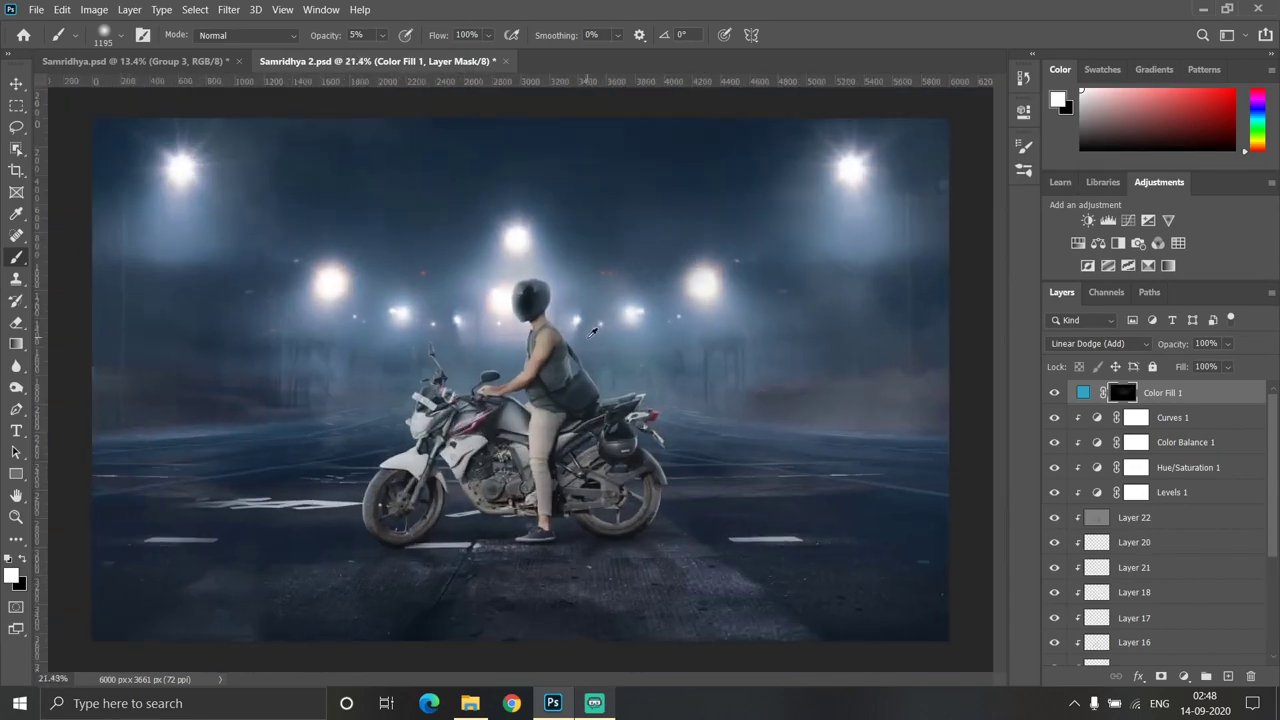
scroll(645, 485, "down", 1)
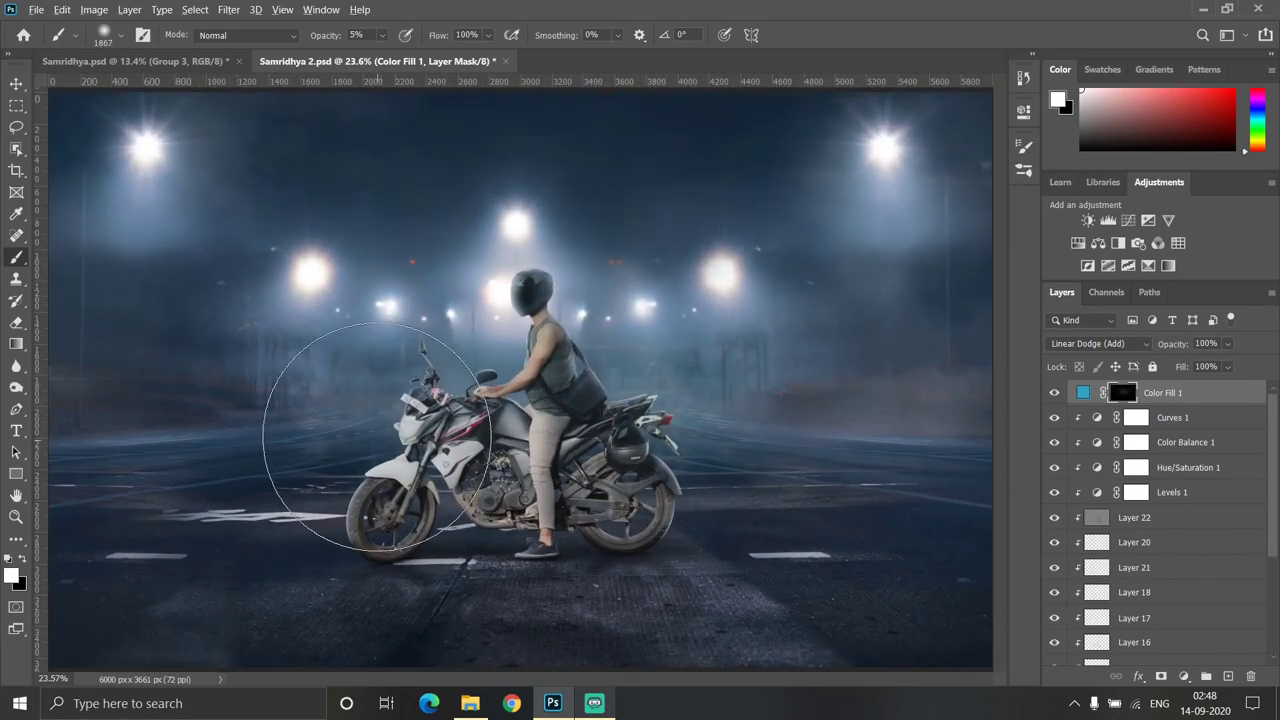
Hide the teal glow layer to compare the scene without it
scroll(286, 440, "down", 1)
scroll(286, 440, "up", 1)
left_click(1055, 394)
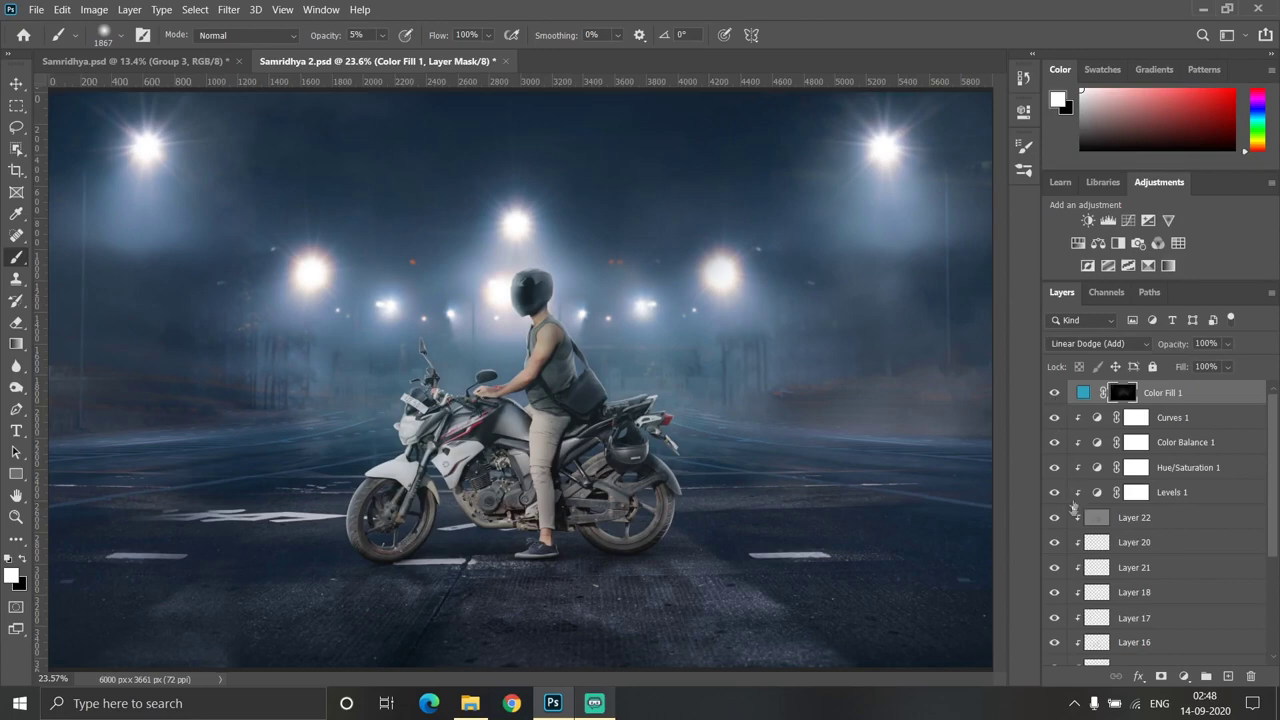
scroll(1062, 490, "down", 3)
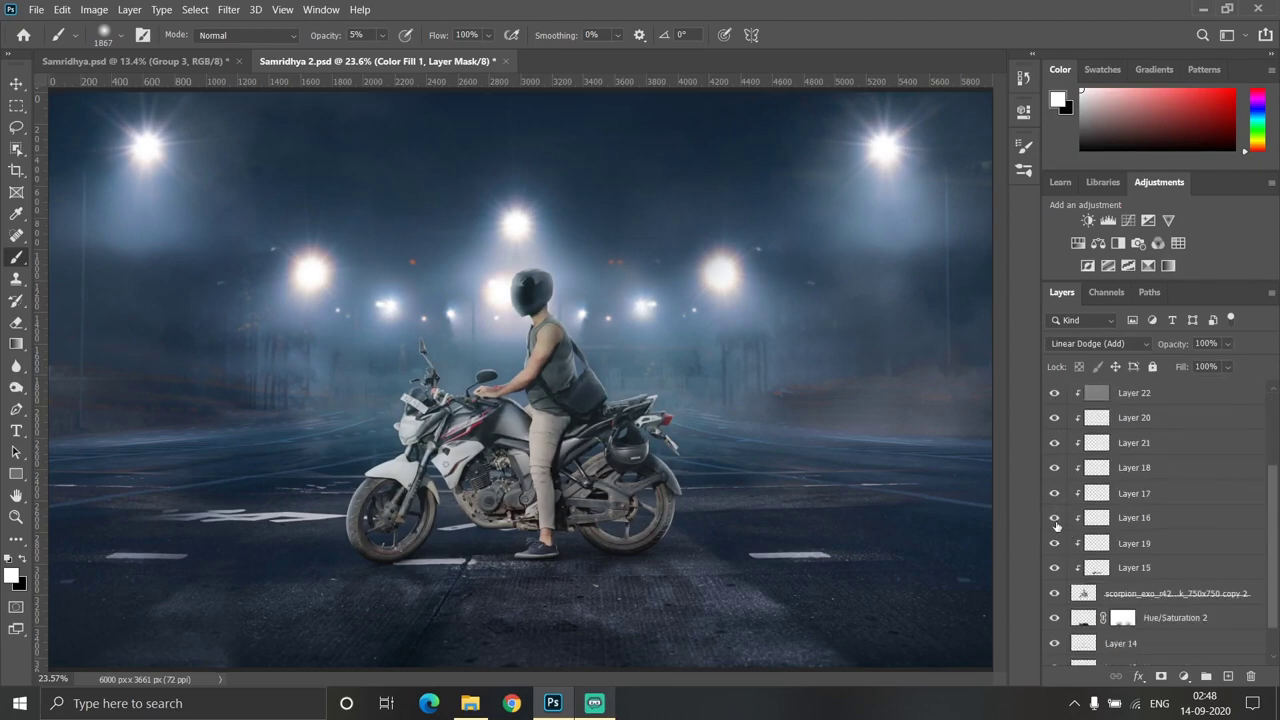
scroll(1053, 444, "up", 2)
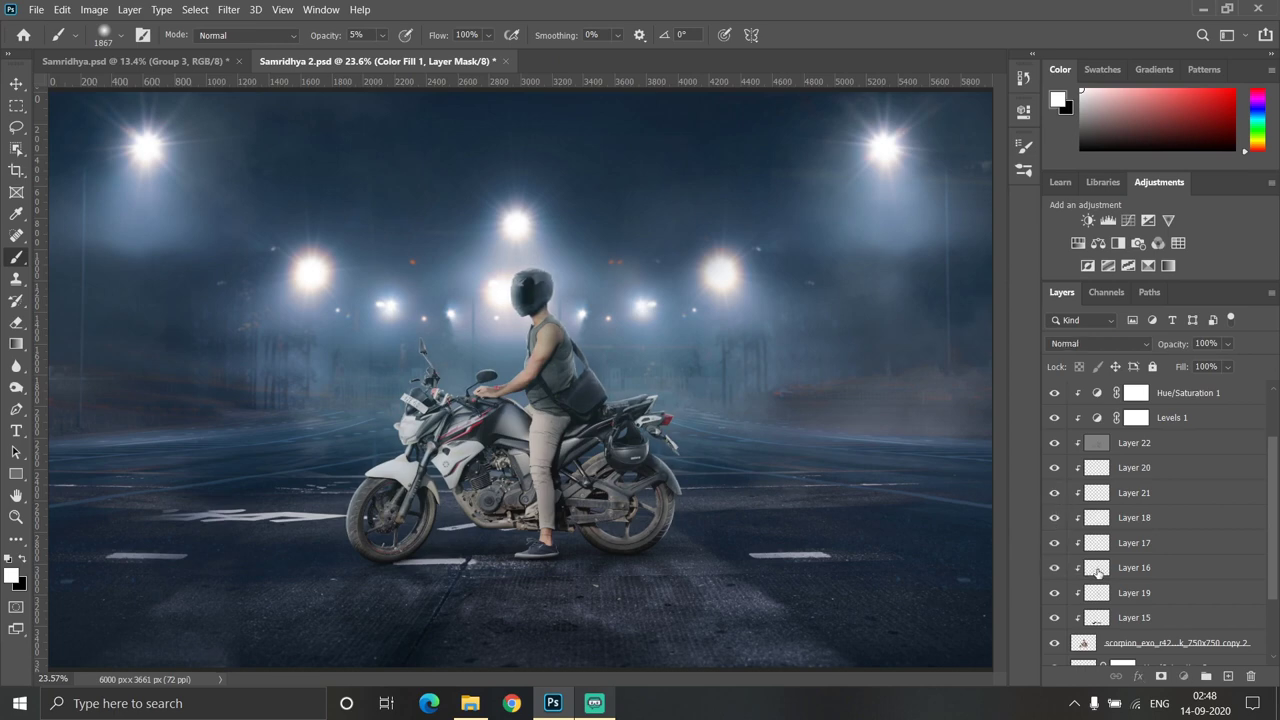
Add a white layer mask to Layer 16 and set the tool opacity to 19%
left_click(1098, 570)
left_click(1161, 676)
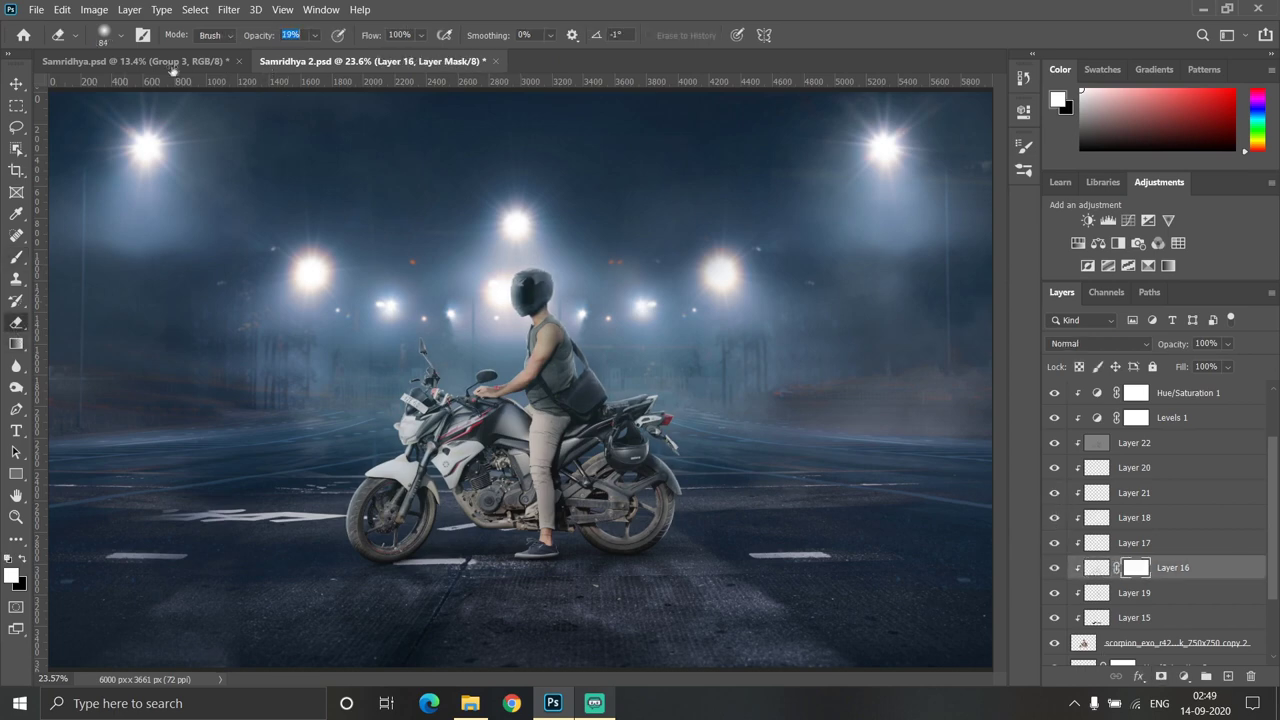
type("19")
scroll(577, 325, "up", 5)
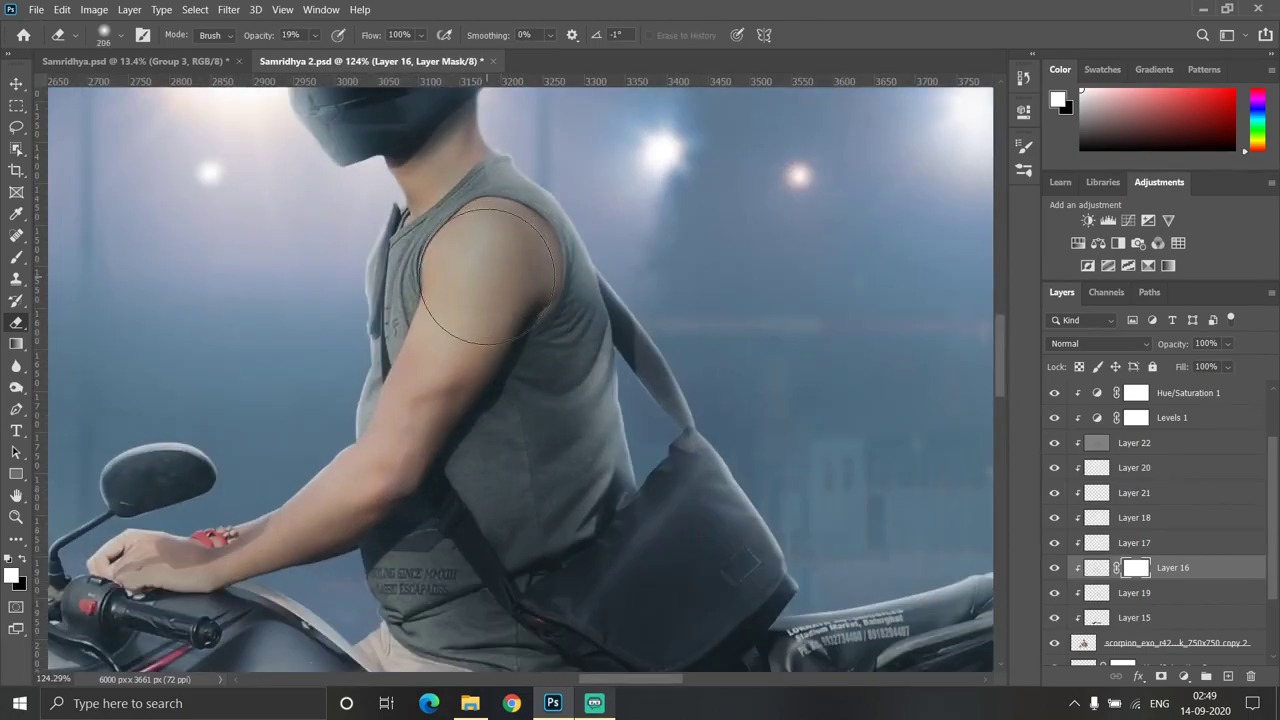
scroll(485, 290, "down", 4)
scroll(485, 290, "up", 2)
scroll(560, 340, "down", 2)
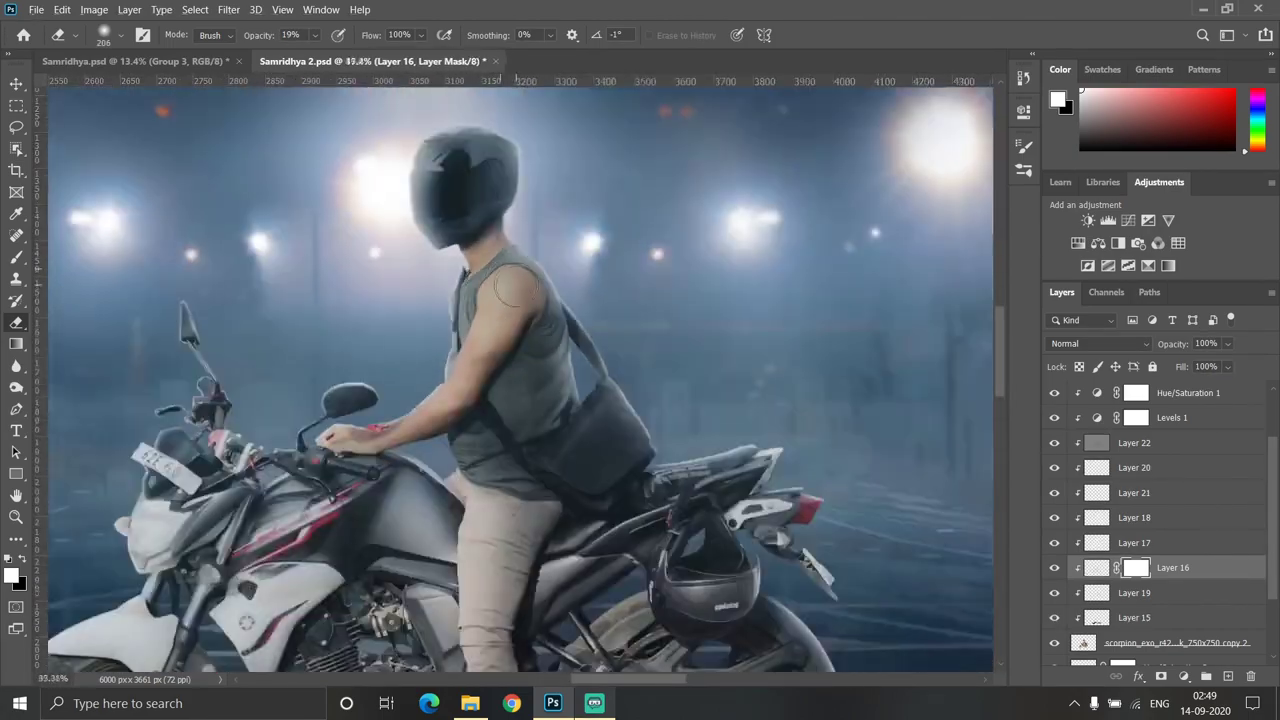
scroll(577, 367, "down", 1)
scroll(577, 367, "down", 2)
scroll(640, 430, "up", 1)
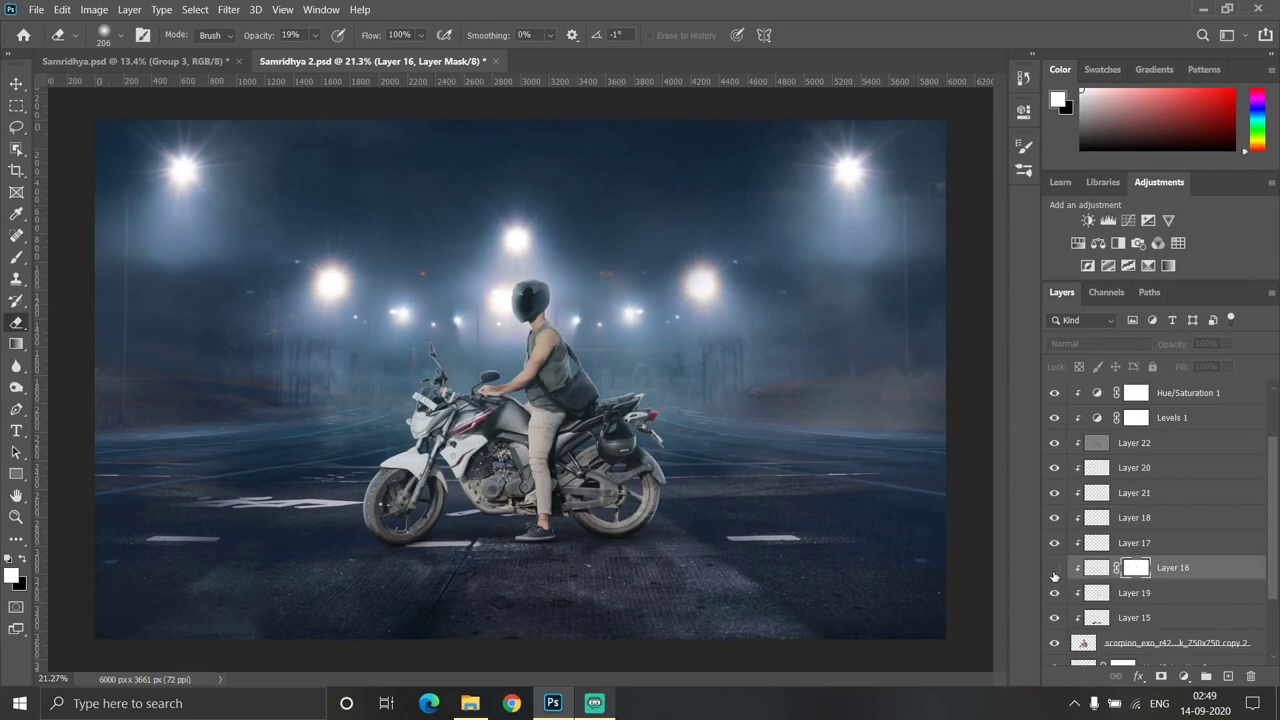
scroll(693, 497, "up", 1)
scroll(1108, 560, "up", 1)
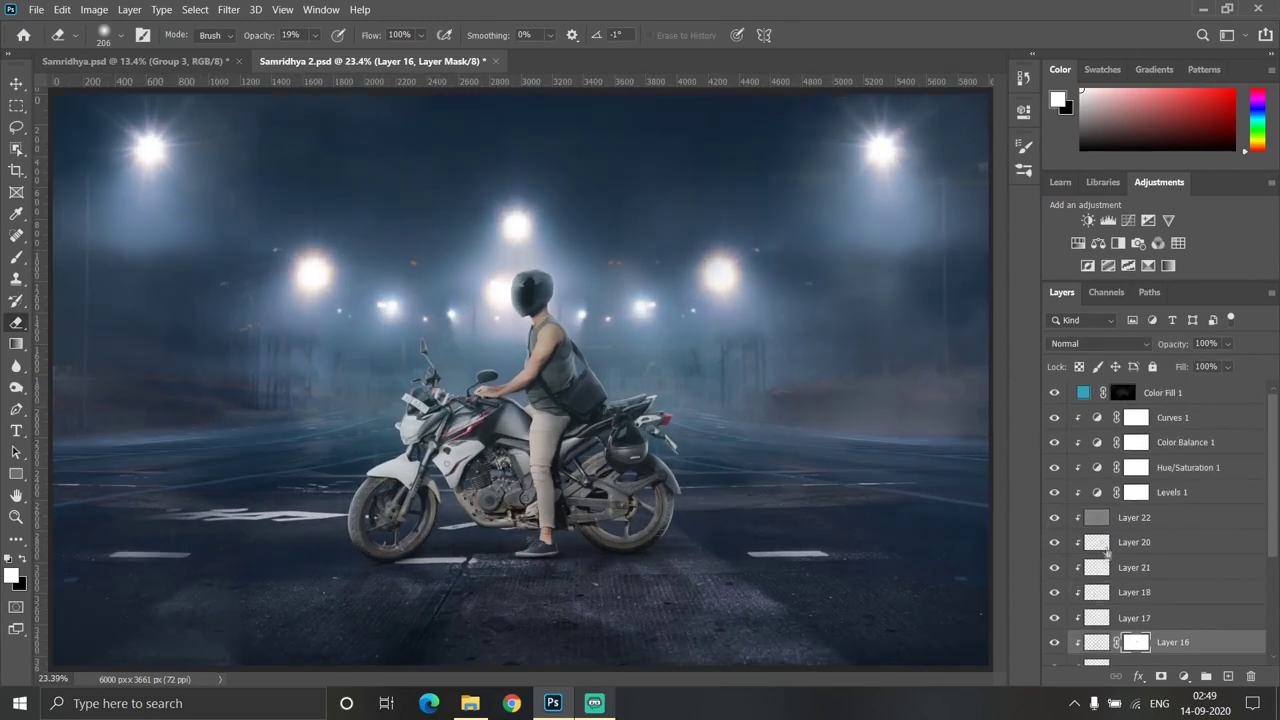
Add a new solid colour fill layer above Color Fill 1
left_click(1155, 393)
right_click(1136, 382)
left_click(1179, 388)
Add a red Solid Color fill in Linear Dodge (Add) and invert its mask to hide it
left_click(915, 208)
left_click(1083, 200)
left_click(1097, 343)
left_click(1090, 420)
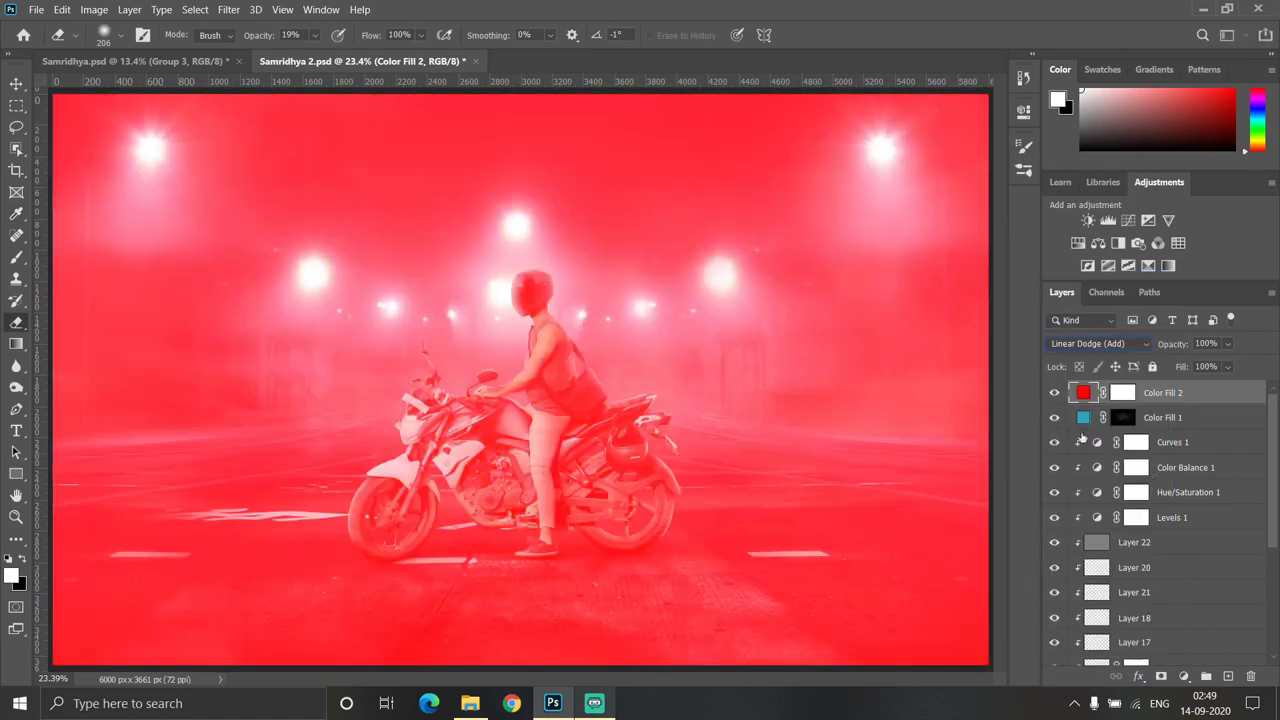
left_click(1122, 393)
key("ctrl+i")
Paint the red glow back onto the tail light with a soft brush on the mask
key("b")
scroll(800, 440, "up", 3)
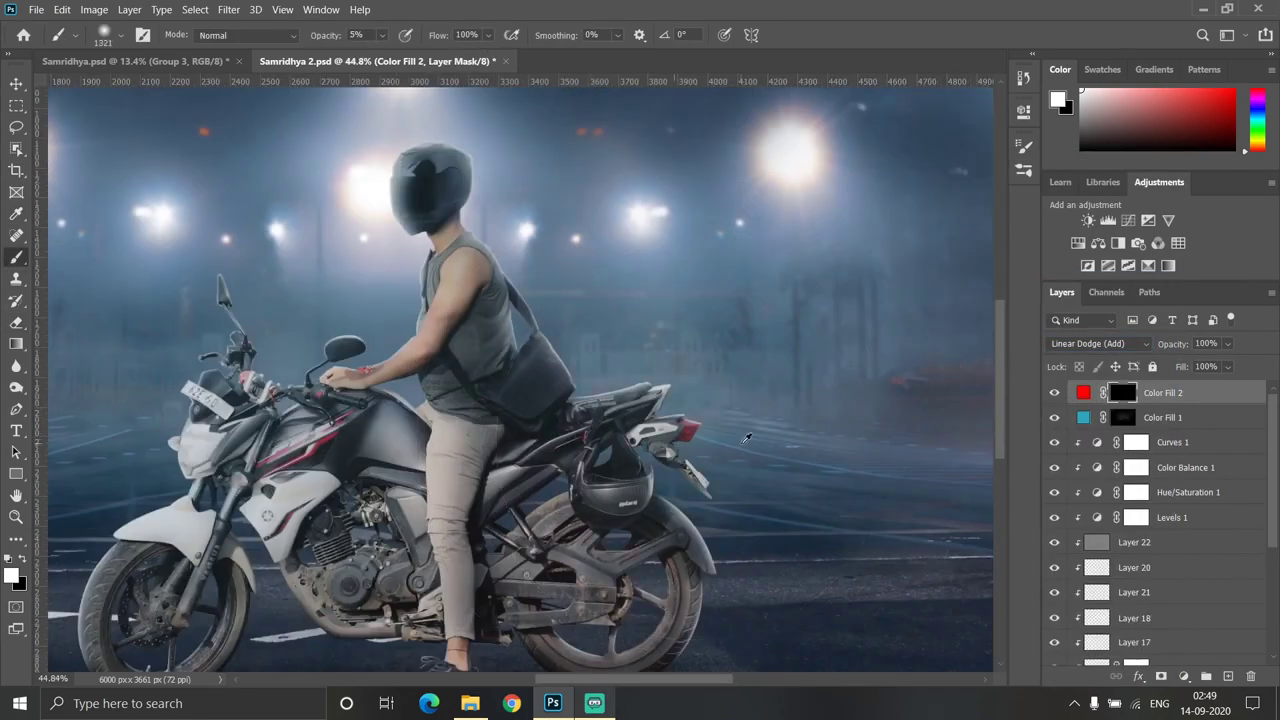
scroll(760, 446, "up", 3)
scroll(630, 440, "up", 5)
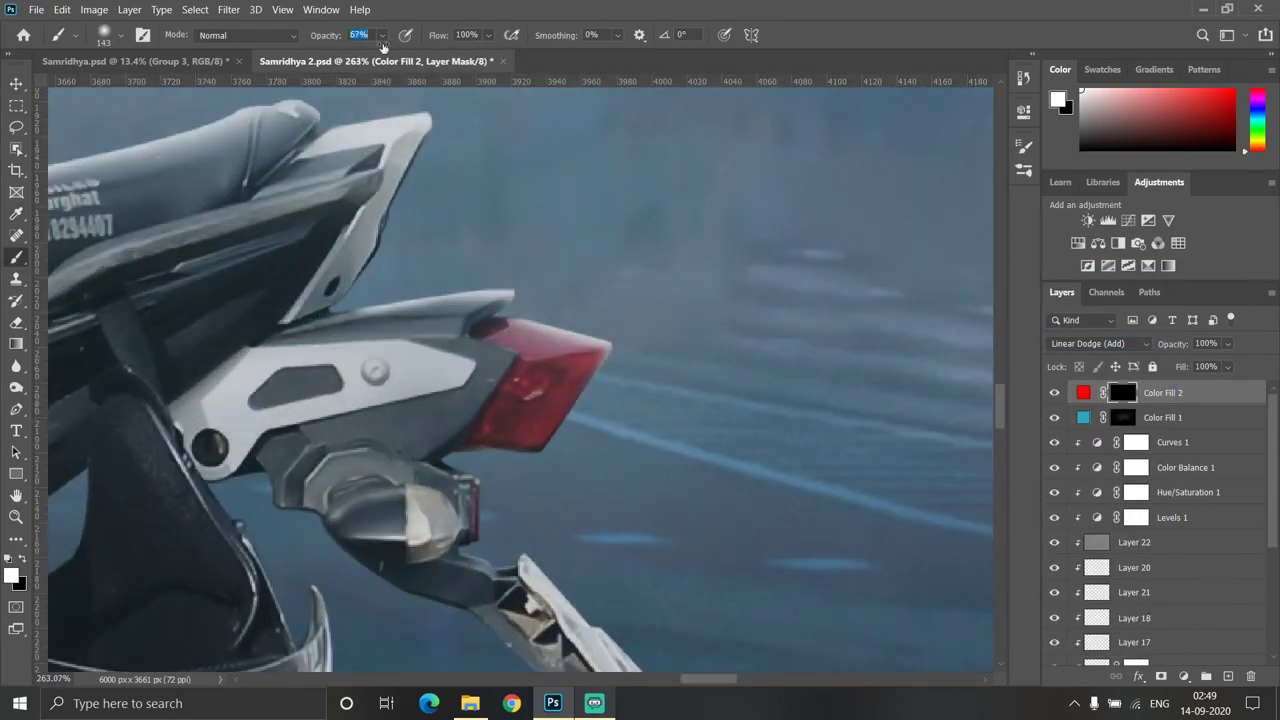
left_click_drag(530, 370, 570, 395)
scroll(540, 400, "down", 3)
Lower the brush opacity to 16%, reselect Color Fill 2's colour, and paste a light glow as a new layer
left_click_drag(322, 38, 296, 42)
scroll(566, 400, "down", 2)
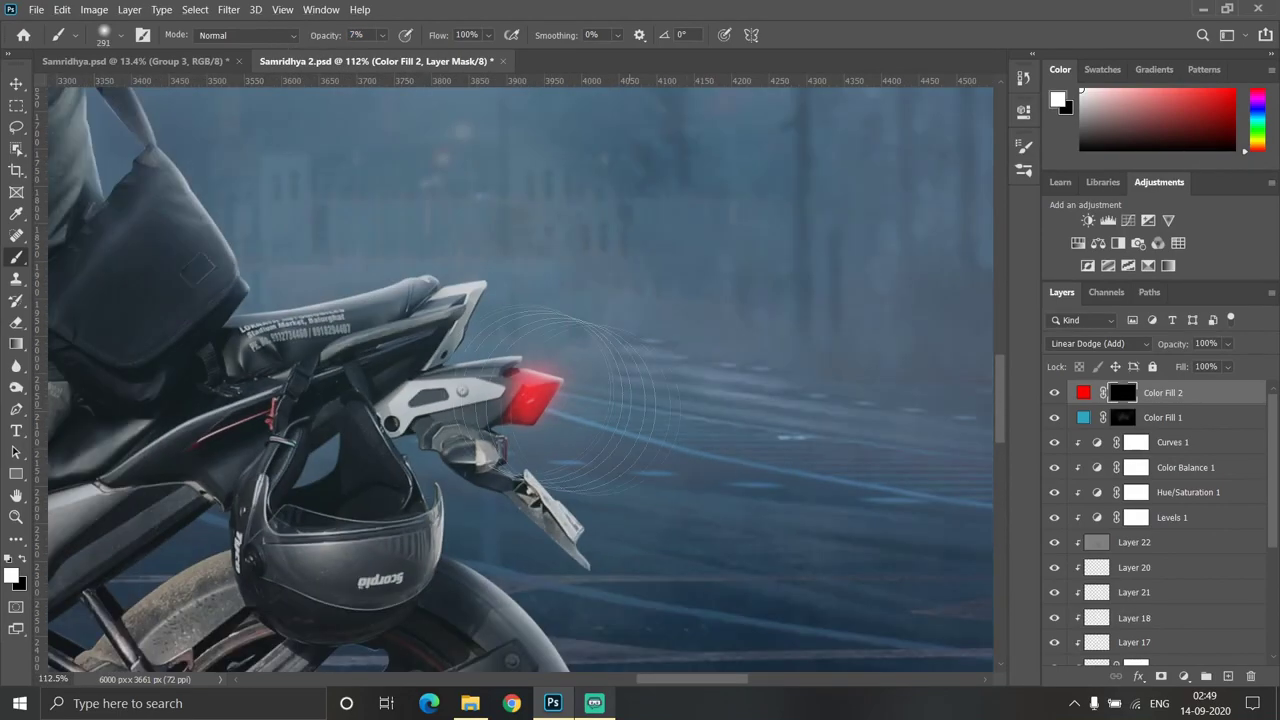
scroll(575, 400, "down", 5)
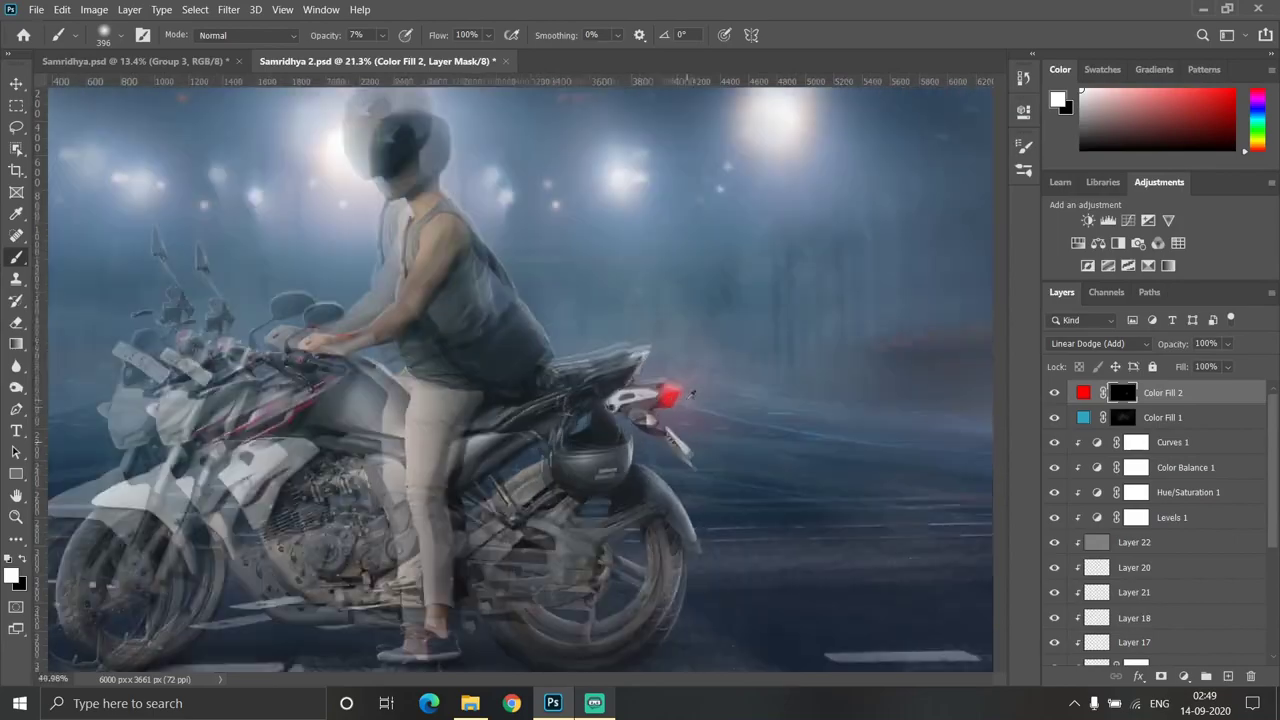
scroll(684, 457, "up", 1)
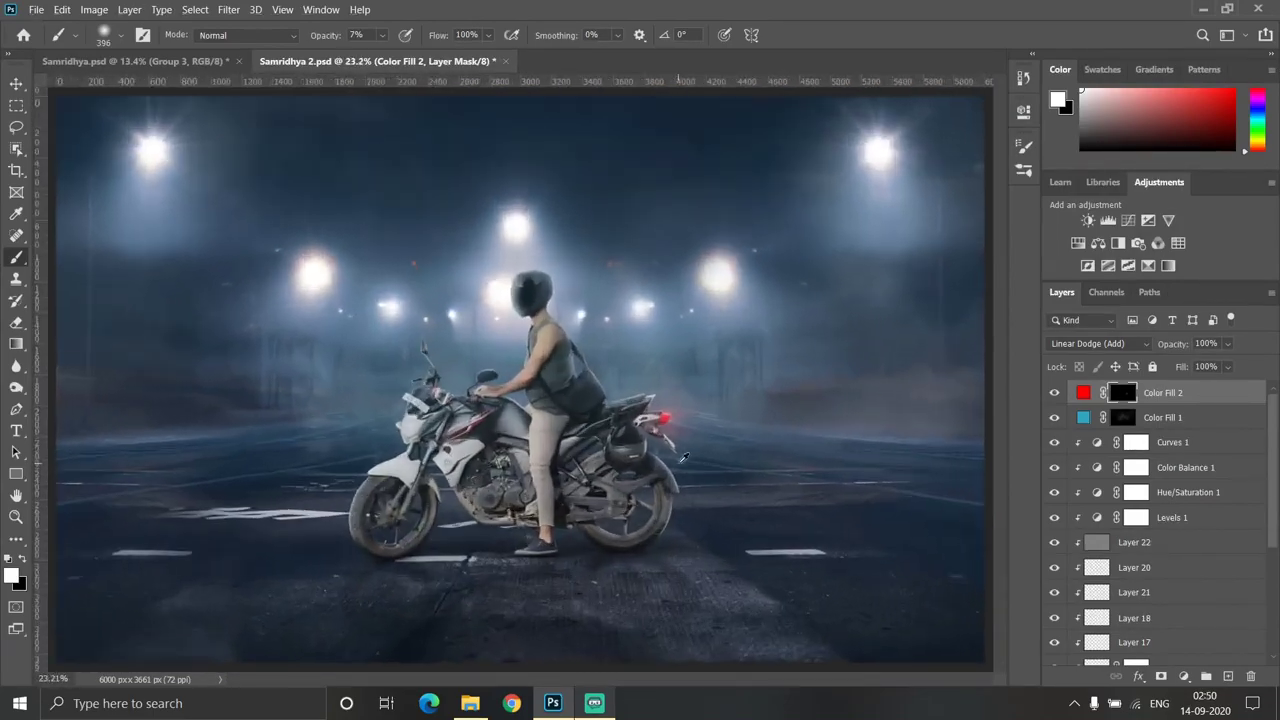
left_click(1083, 392)
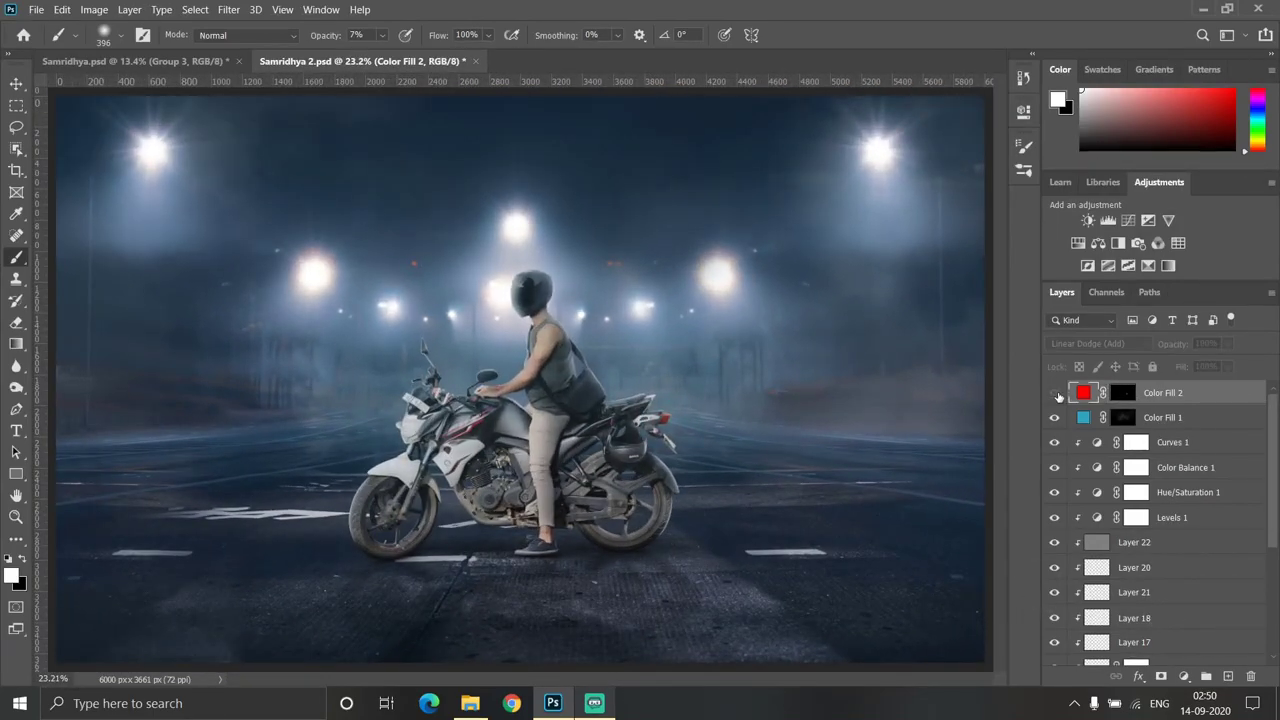
key("v")
left_click(135, 61)
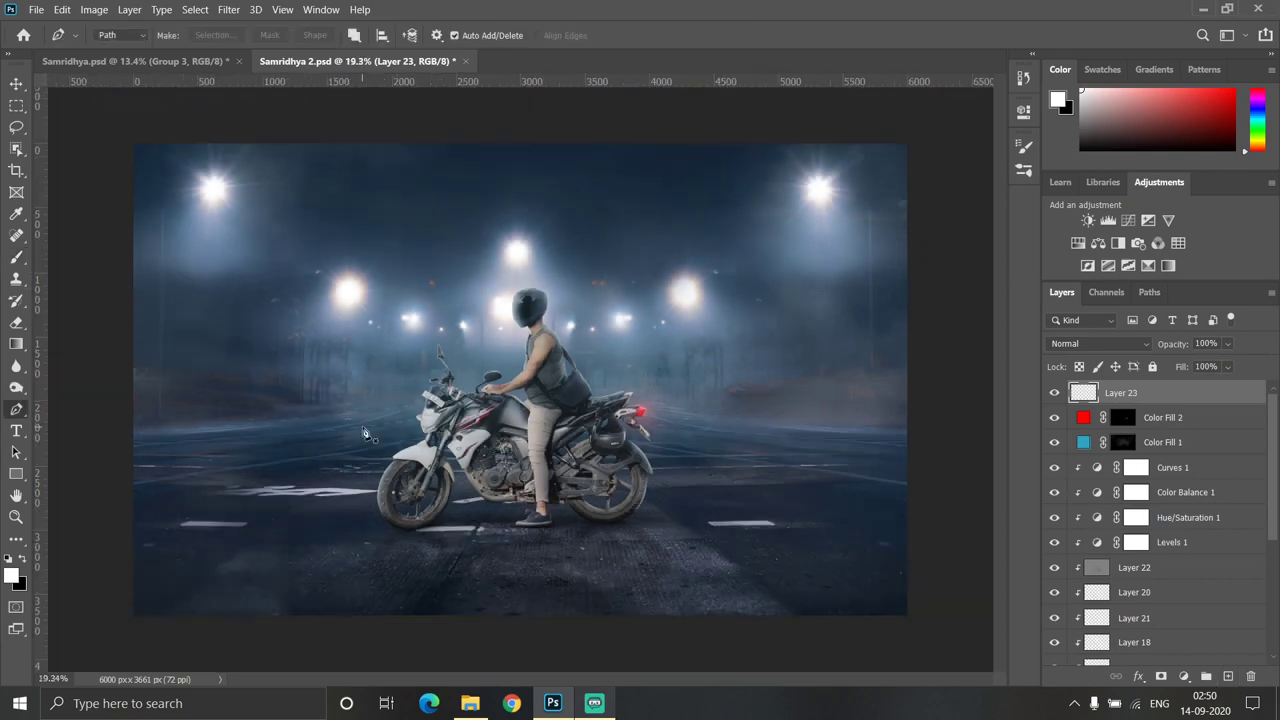
Move the pasted glow onto the headlight and scale it to fit
left_click_drag(420, 300, 421, 428)
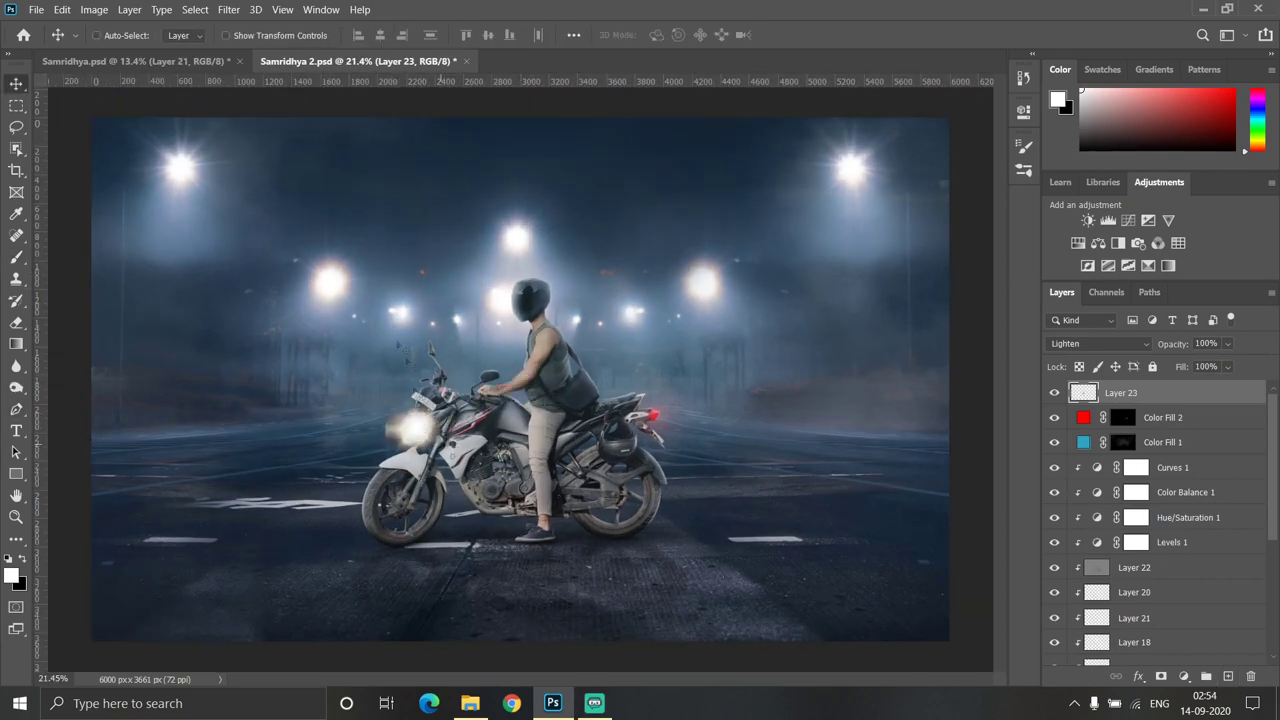
key("ctrl+t")
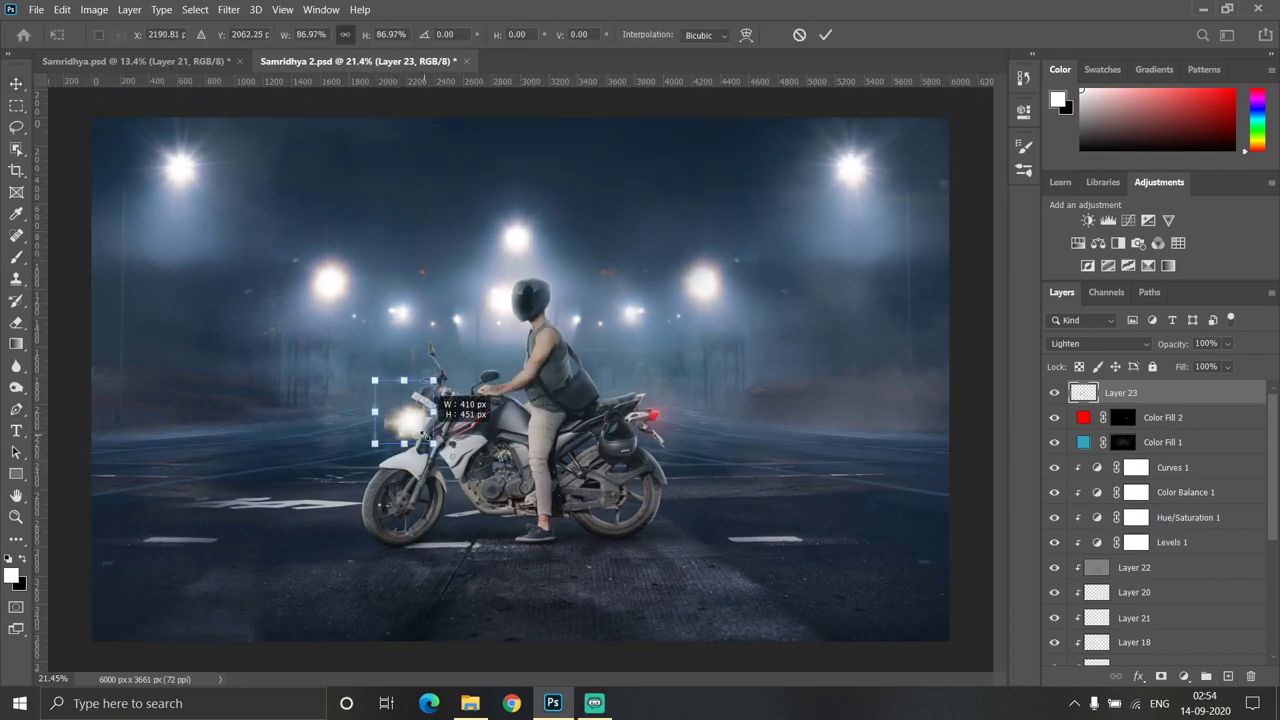
key("Return")
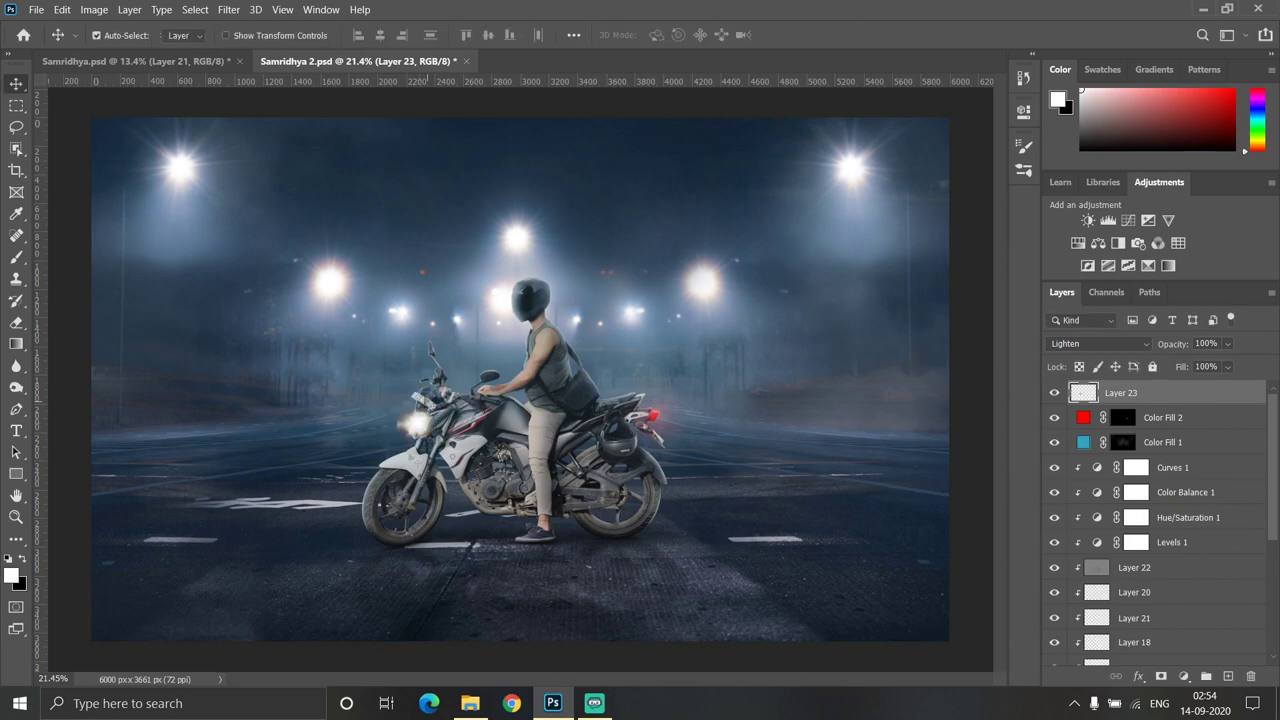
scroll(429, 403, "up", 3)
scroll(429, 403, "up", 2)
Erase the glow's left and upper edges with a larger eraser, then reposition it
key("e")
scroll(403, 433, "up", 5)
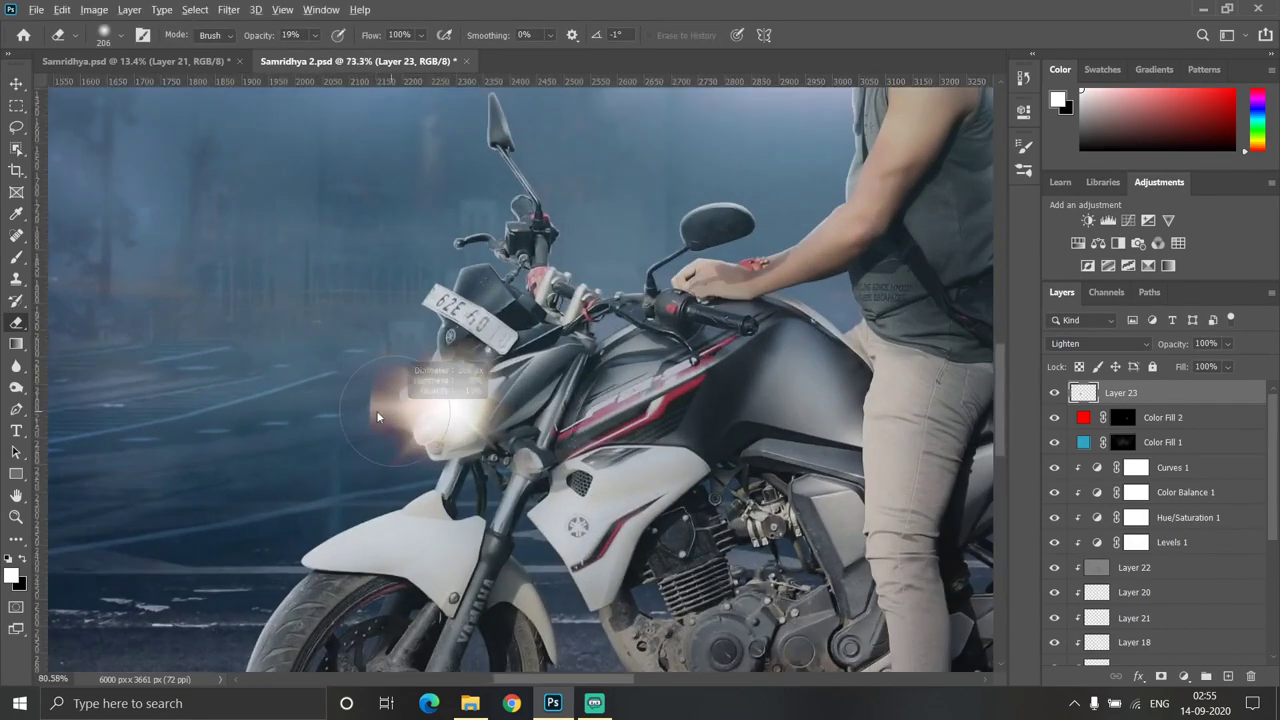
key("bracketright")
mouse_move(378, 406)
left_mouse_down()
mouse_move(404, 368)
mouse_move(427, 395)
left_mouse_up()
scroll(374, 385, "down", 3)
key("ctrl+t")
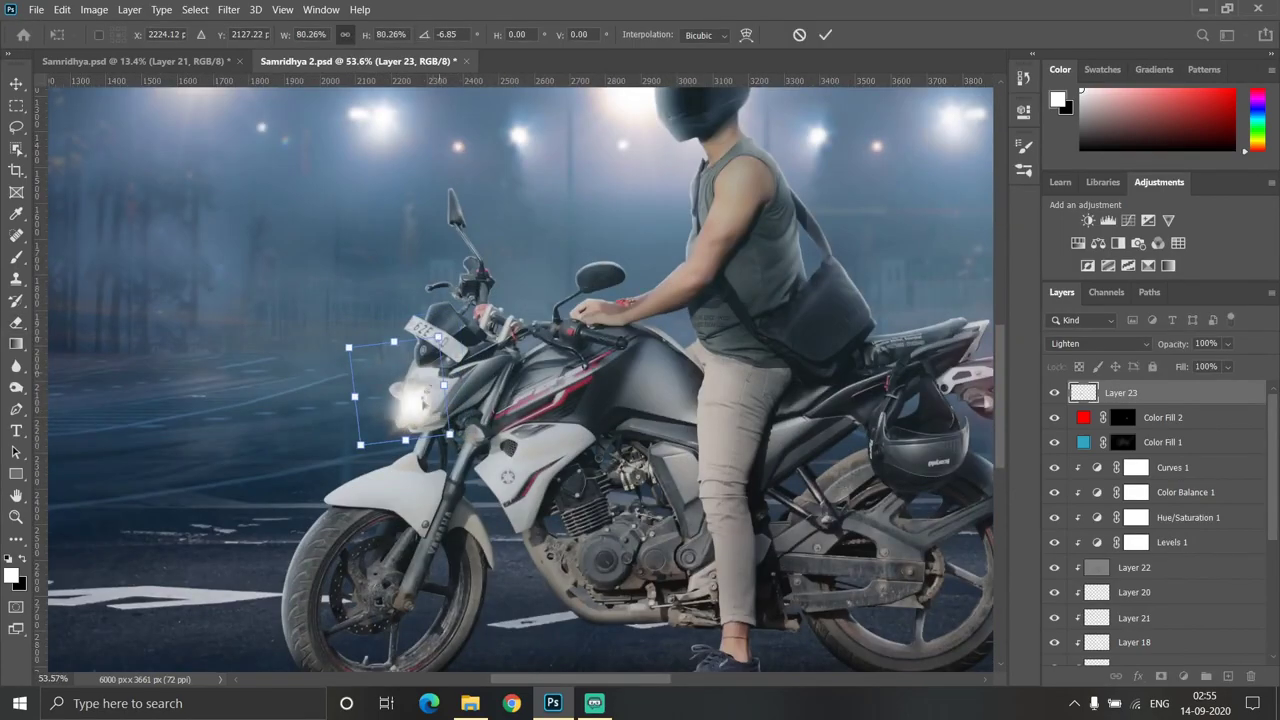
key("Return")
scroll(427, 388, "down", 5)
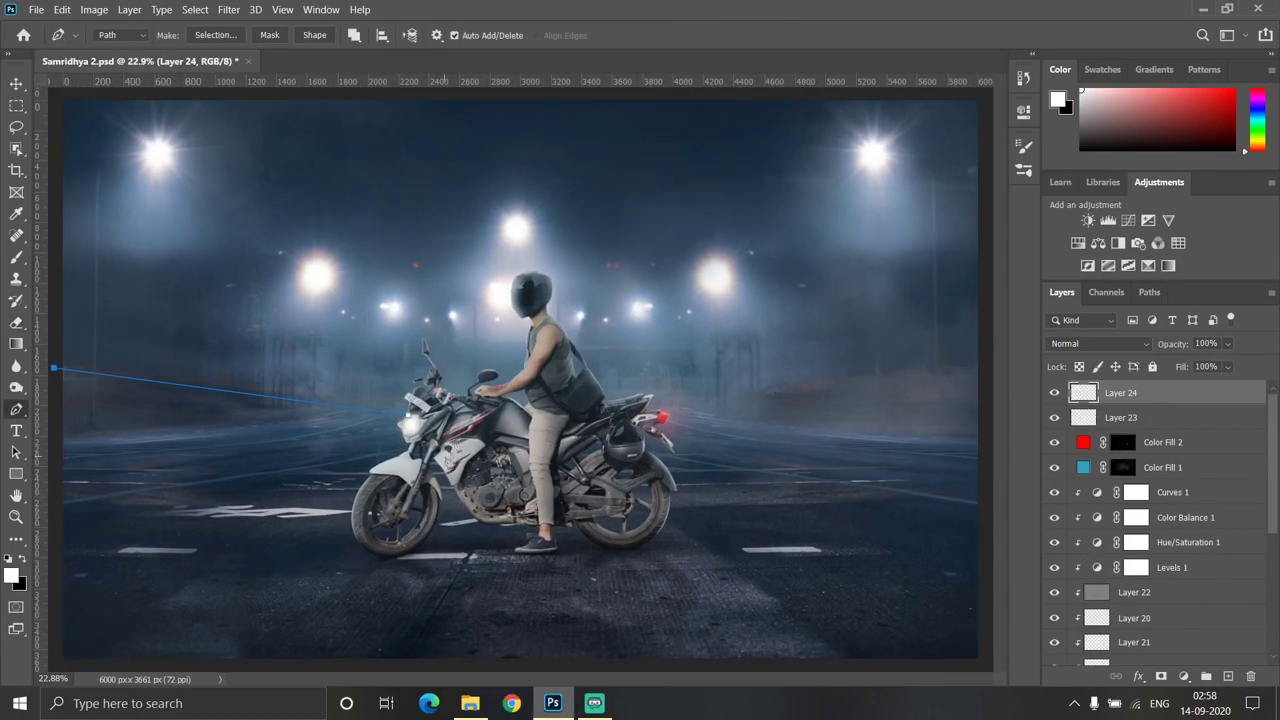
Draw a triangular Pen path from the headlight out to the image's left edge
scroll(410, 425, "up", 3)
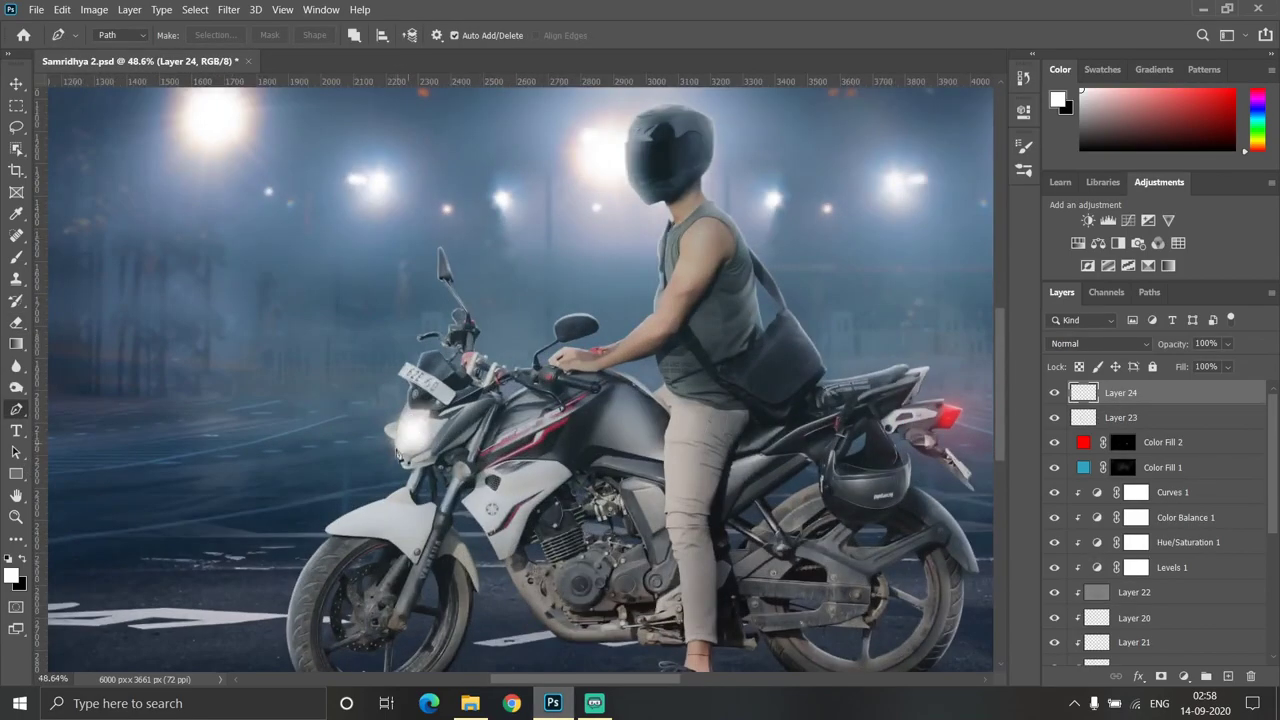
left_click(412, 426)
scroll(412, 426, "down", 2)
scroll(300, 400, "down", 2)
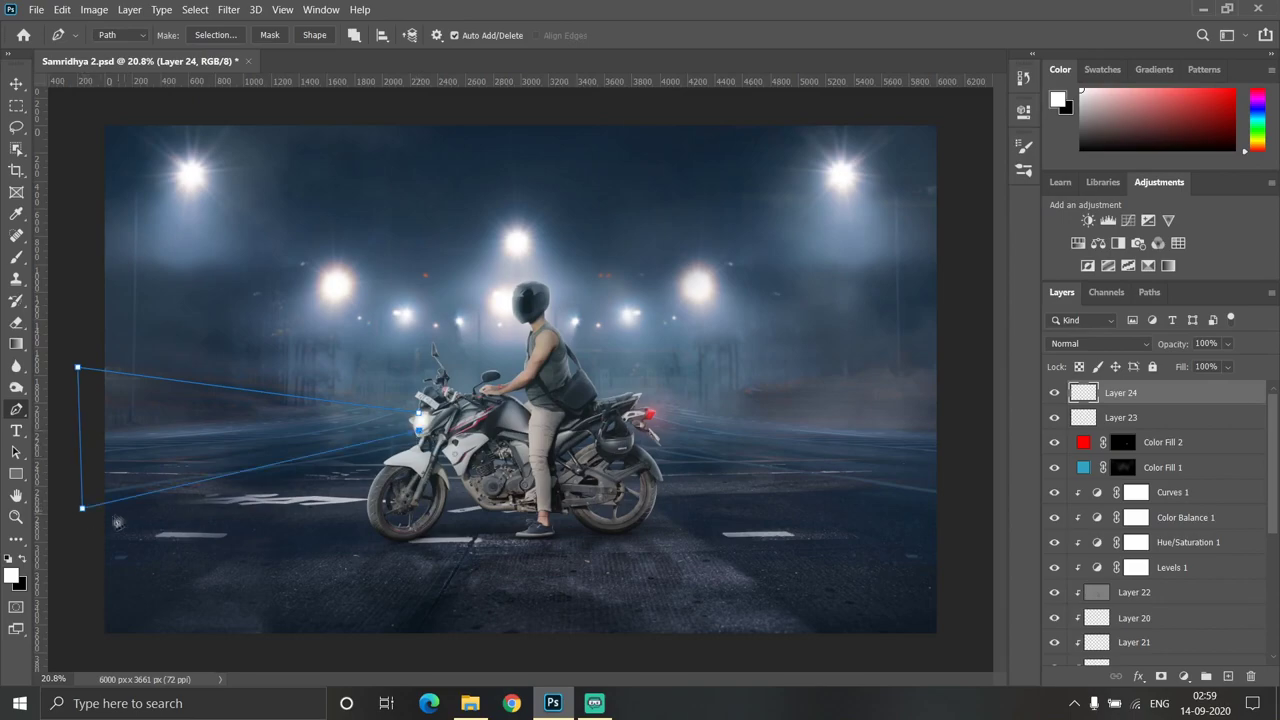
scroll(76, 531, "down", 1)
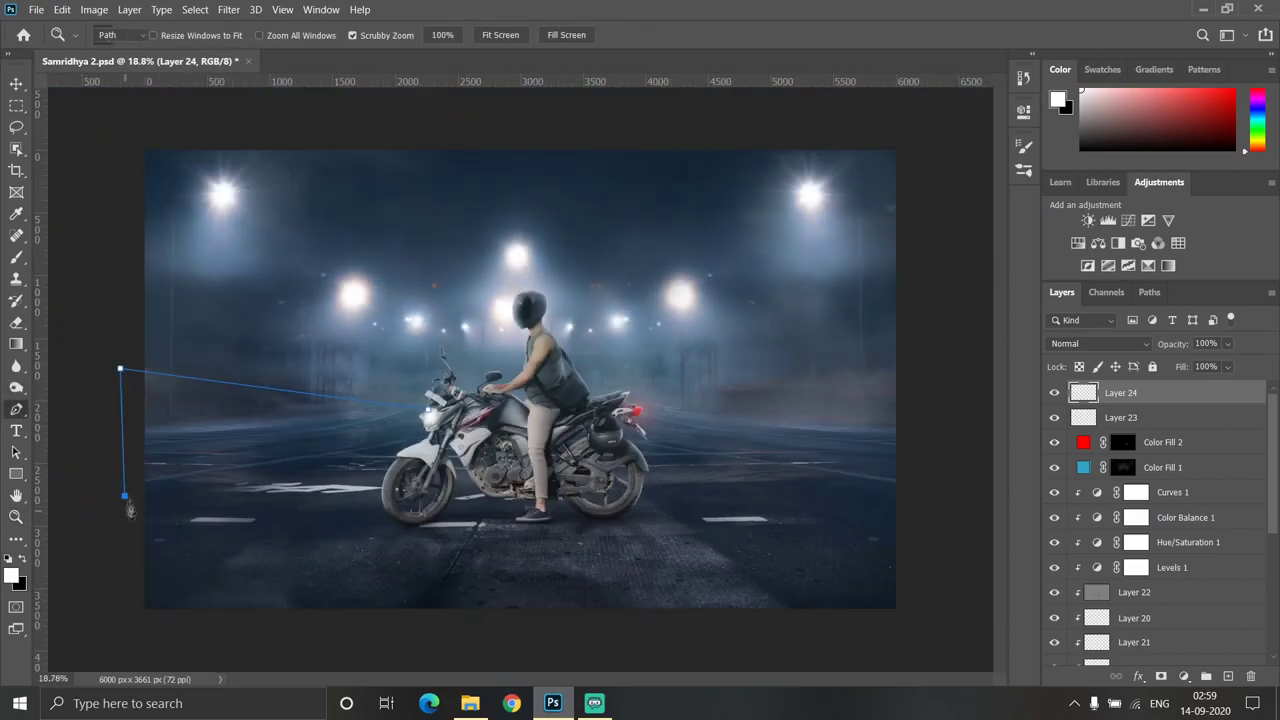
left_click(125, 520)
scroll(430, 425, "up", 2)
scroll(428, 422, "up", 2)
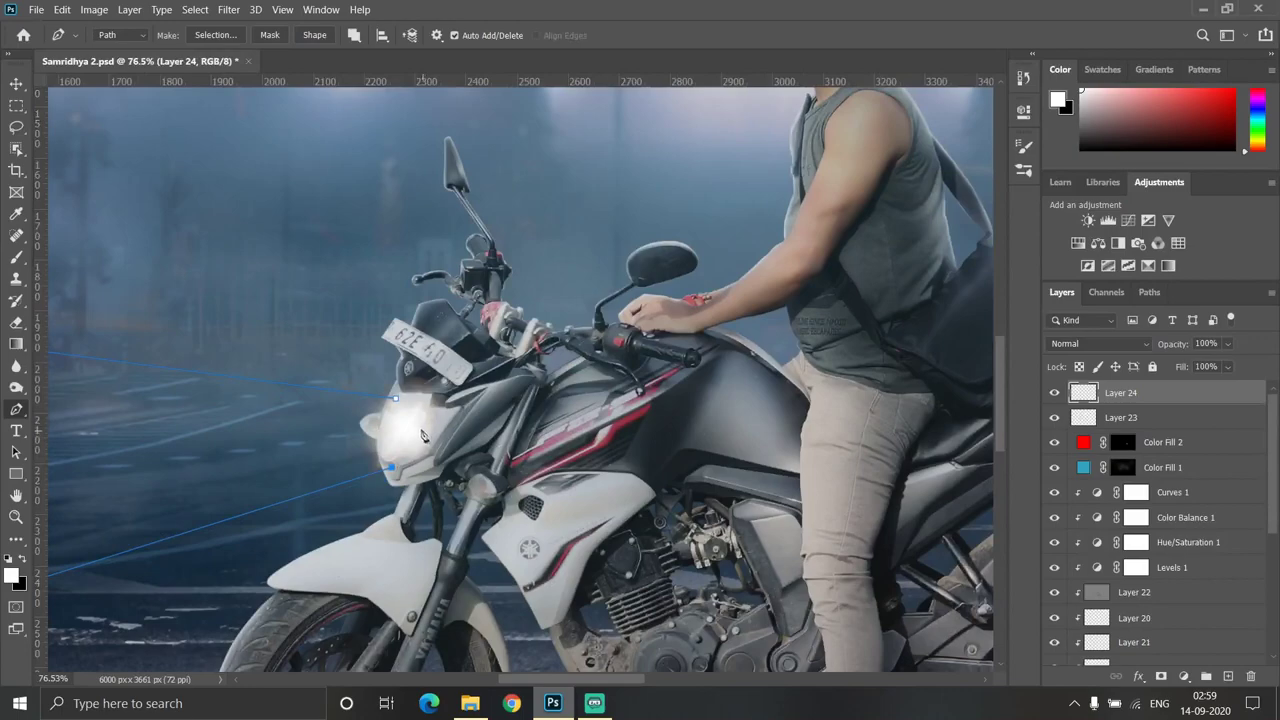
scroll(425, 418, "up", 1)
scroll(421, 404, "down", 3)
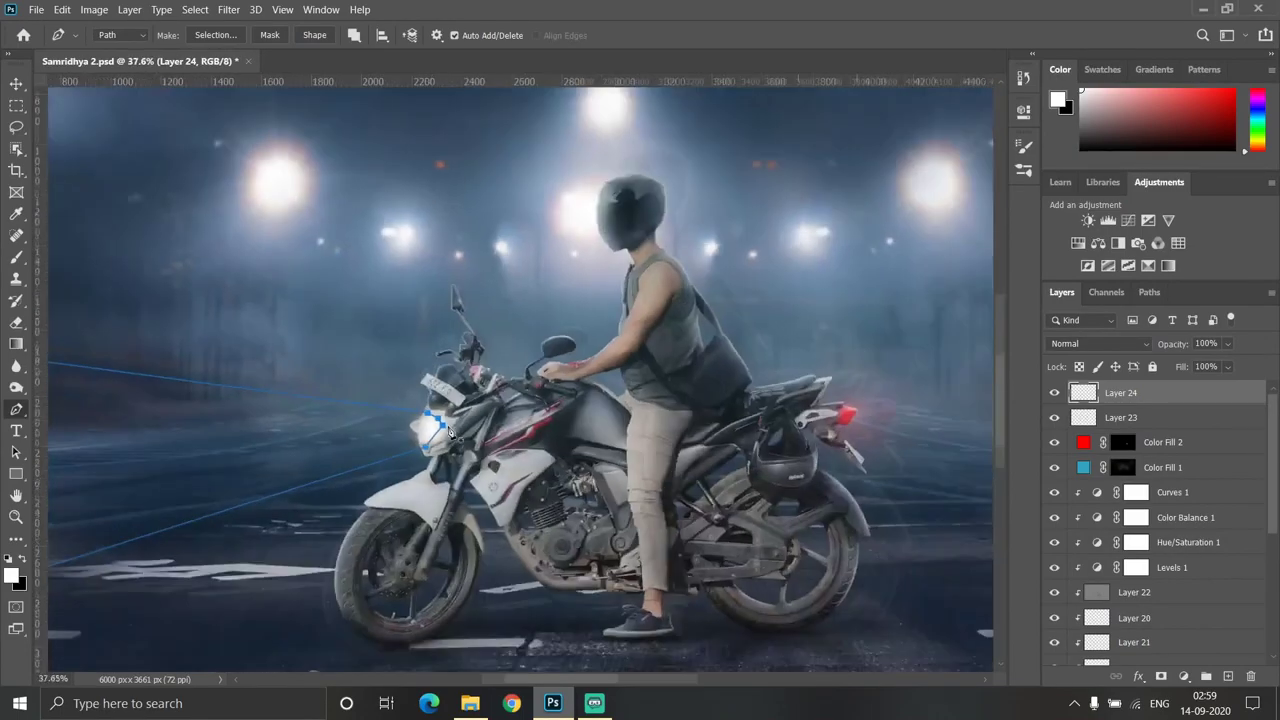
scroll(421, 404, "down", 2)
Fill the beam path with white #ffffff
right_click(326, 420)
left_click(450, 160)
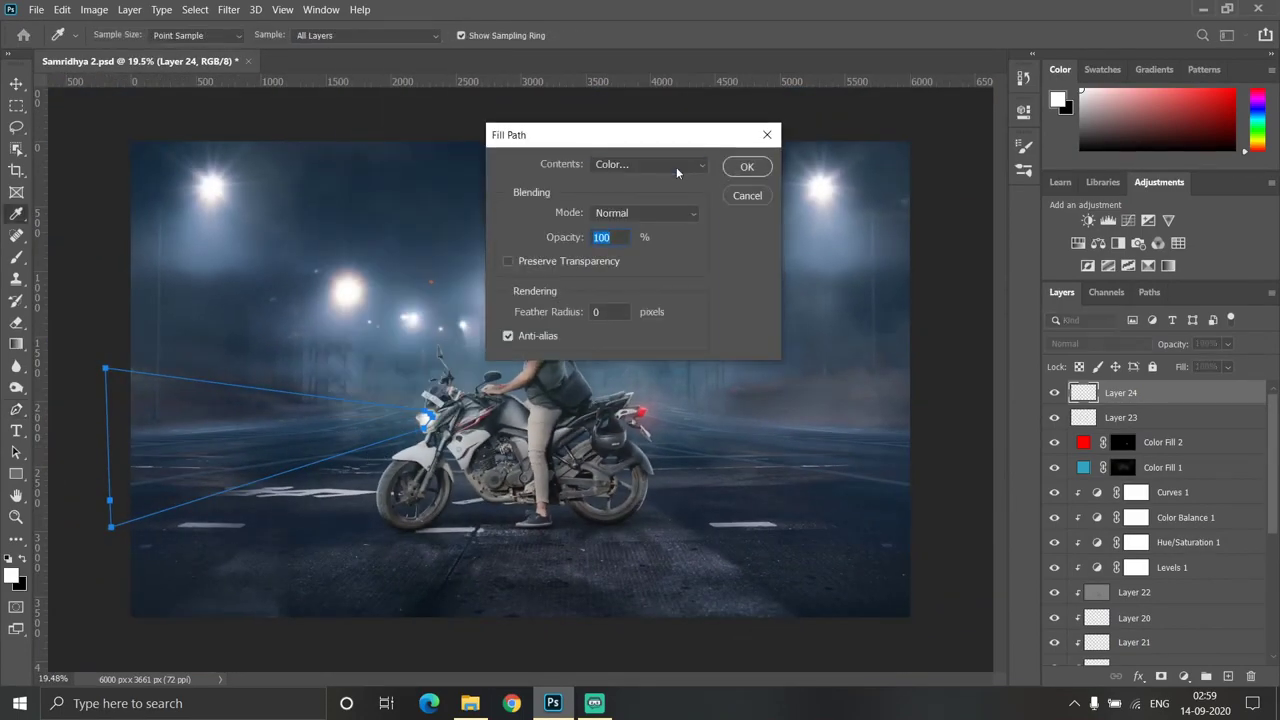
left_click(640, 164)
left_click(620, 206)
type("ffffff")
key("Return")
left_click(748, 163)
Turn the beam path into a selection
right_click(187, 430)
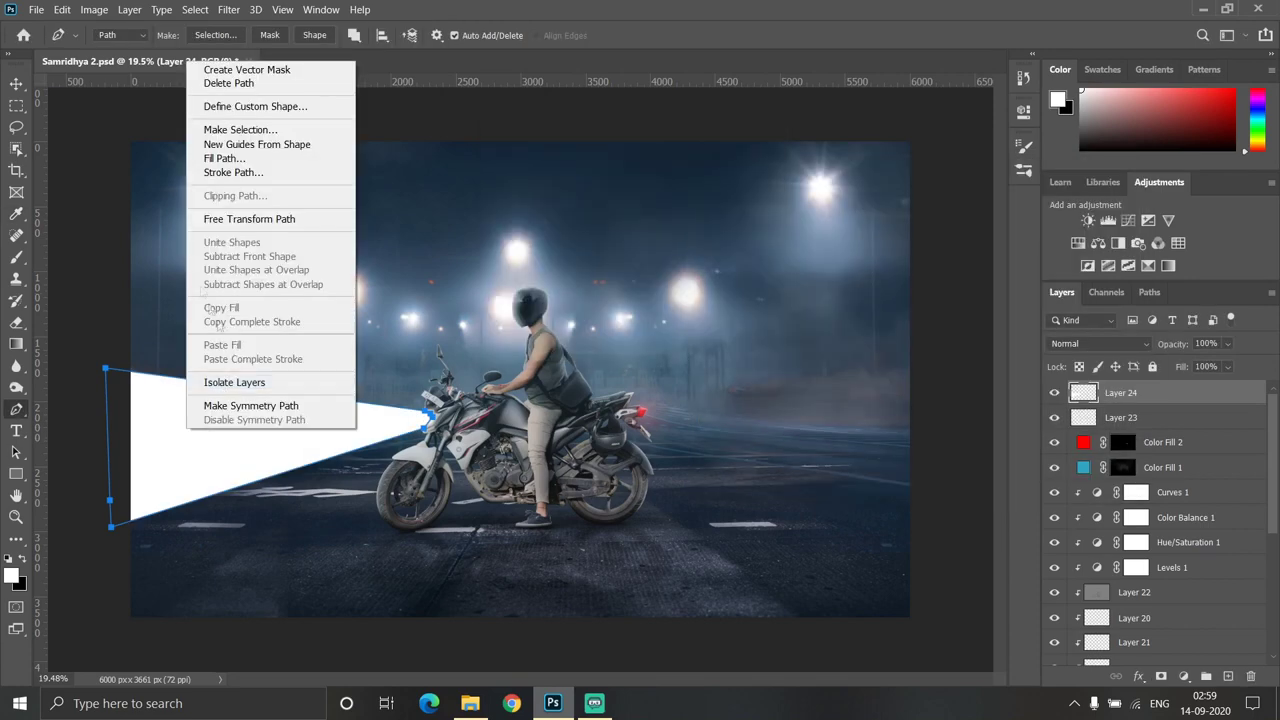
left_click(218, 130)
left_click(727, 176)
scroll(348, 430, "down", 1)
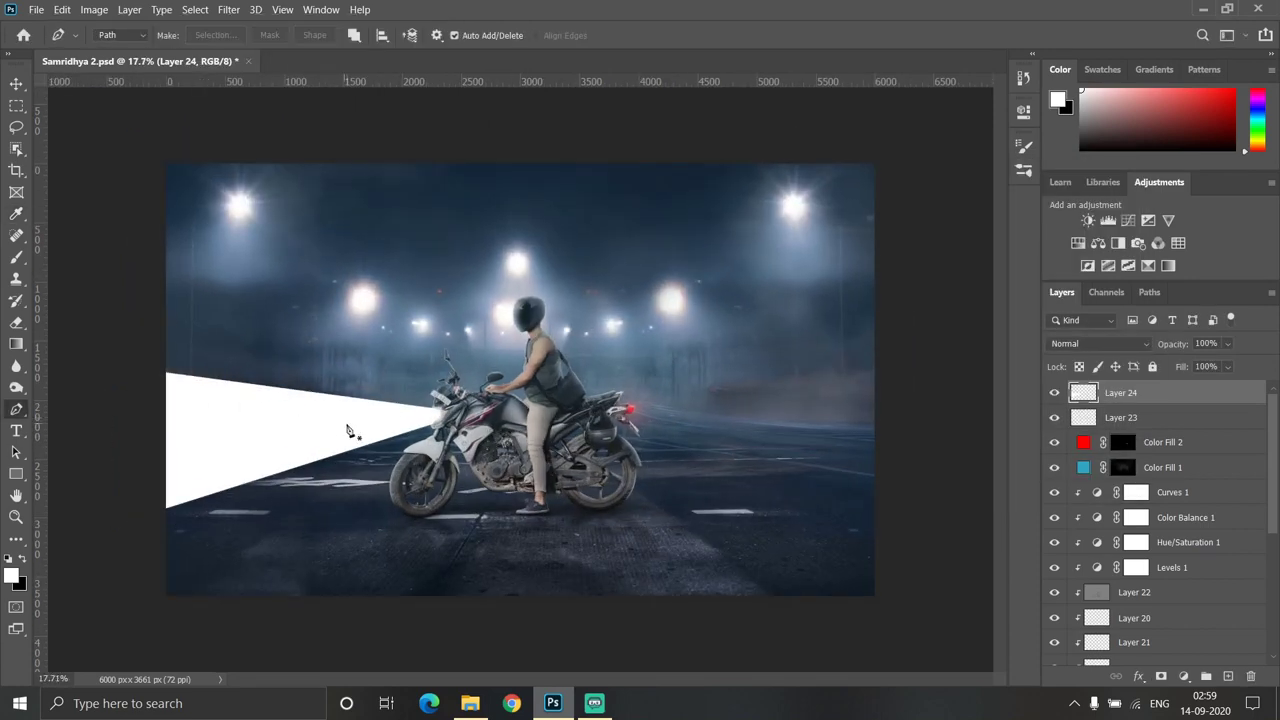
Gaussian-blur the white beam and dim Layer 24 to about 13% opacity
left_click(24, 260)
left_click_drag(1172, 343, 1111, 343)
scroll(526, 393, "up", 1)
left_click(229, 9)
left_click(475, 240)
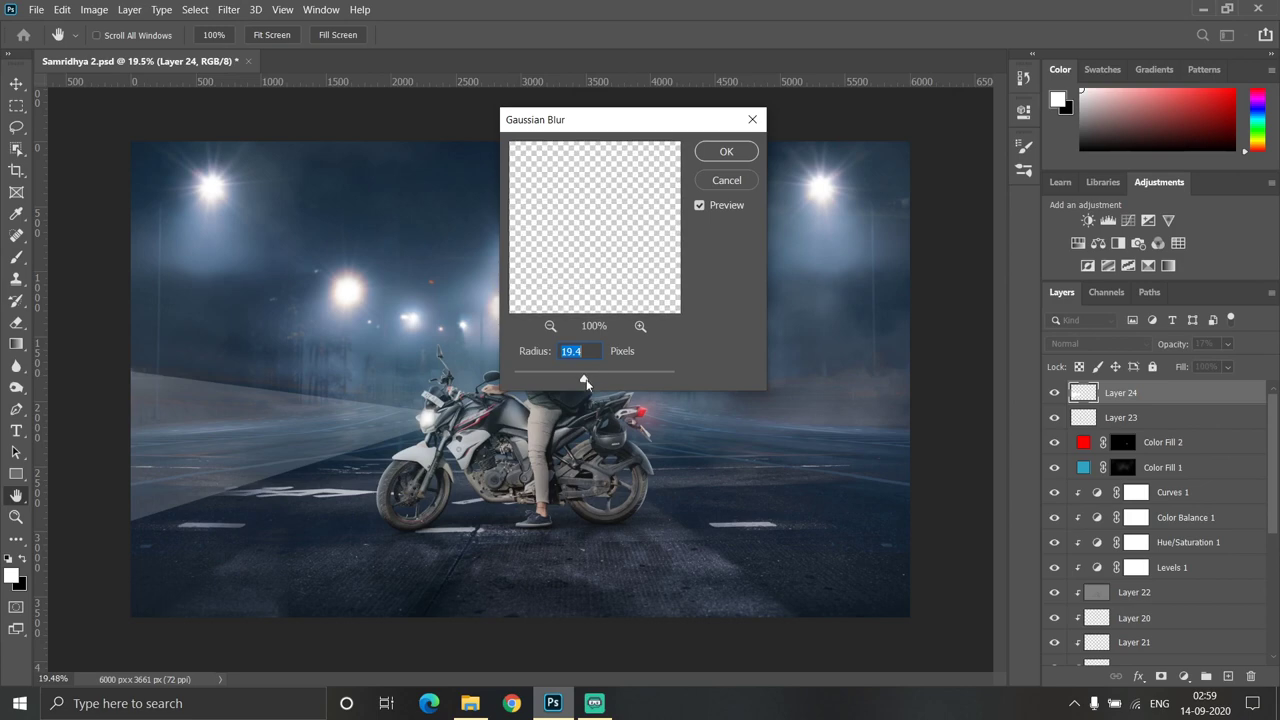
left_click(724, 155)
left_click_drag(1178, 345, 1162, 352)
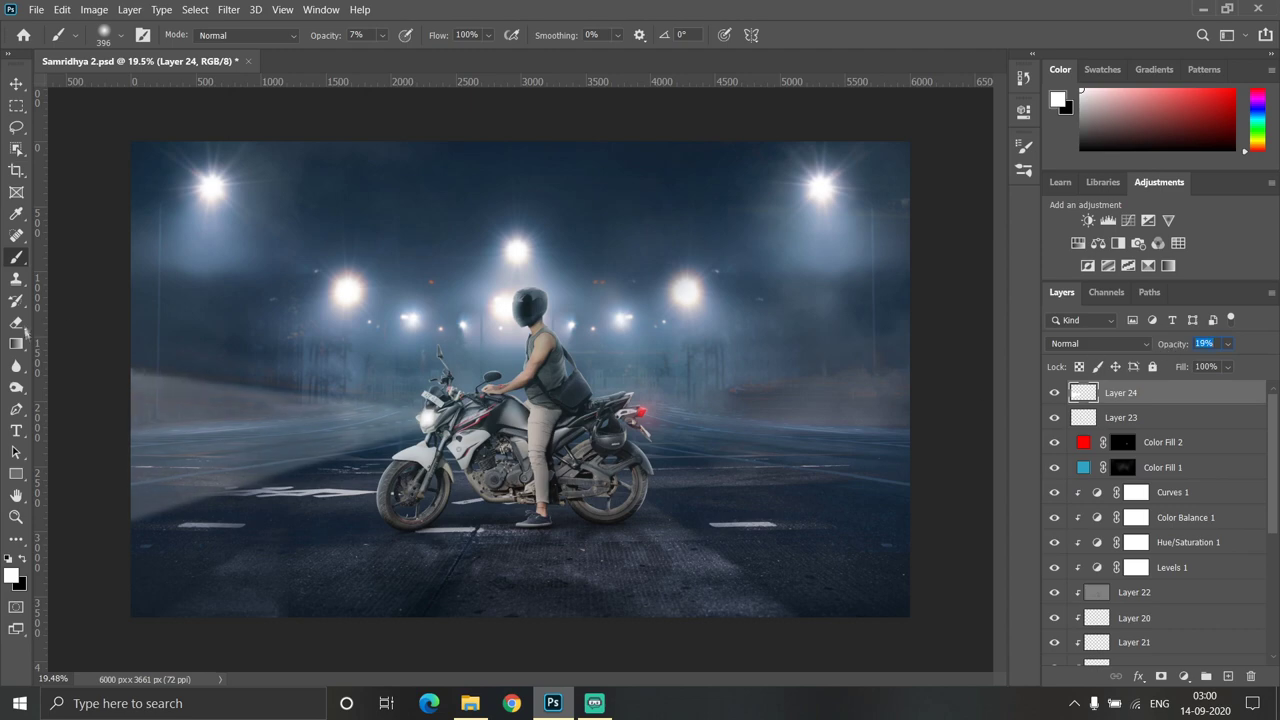
Switch to the Eraser and adjust its brush size over the road
left_click(17, 323)
right_click(258, 396, "alt")
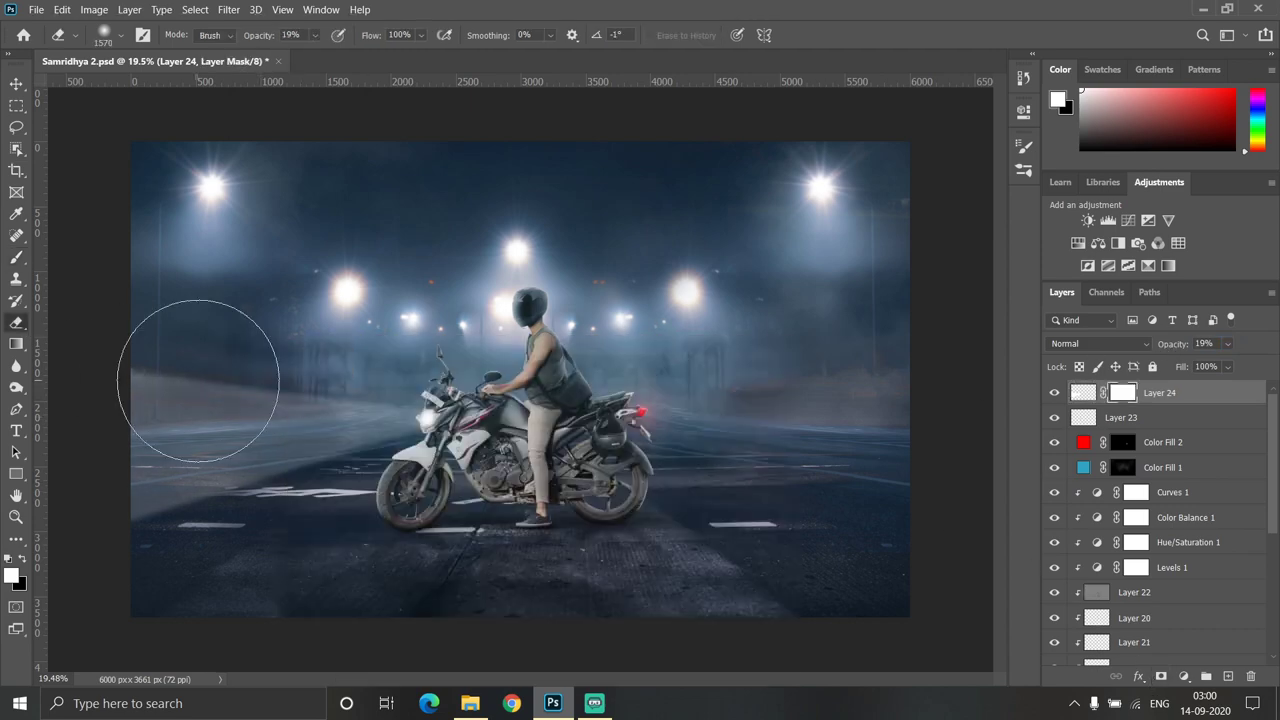
right_click(183, 520, "alt")
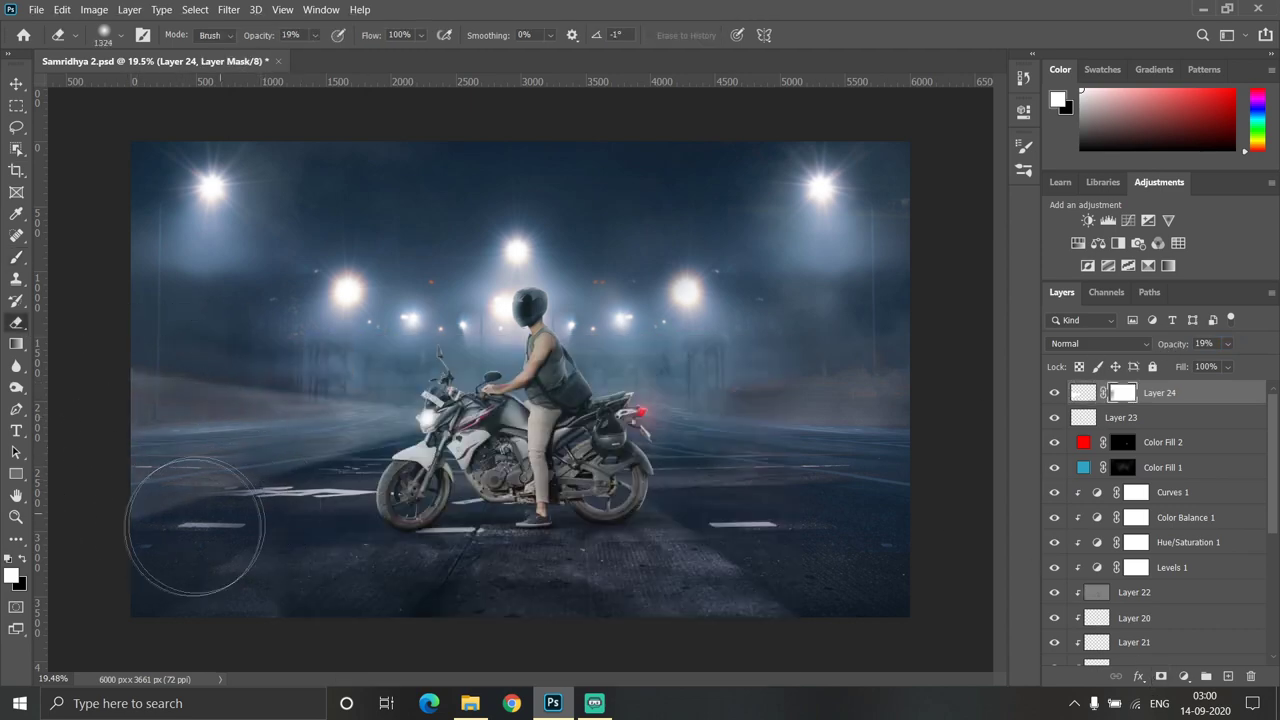
right_click(143, 434, "alt")
right_click(157, 357, "alt")
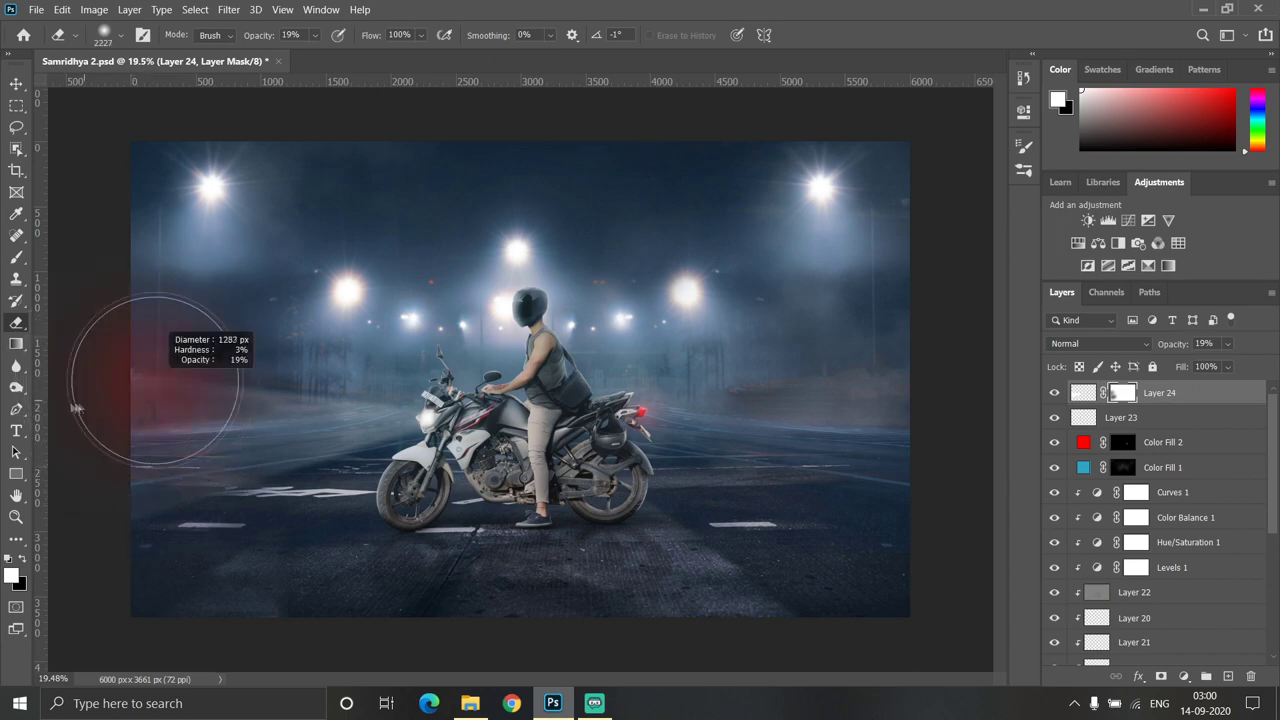
right_click(236, 512, "alt")
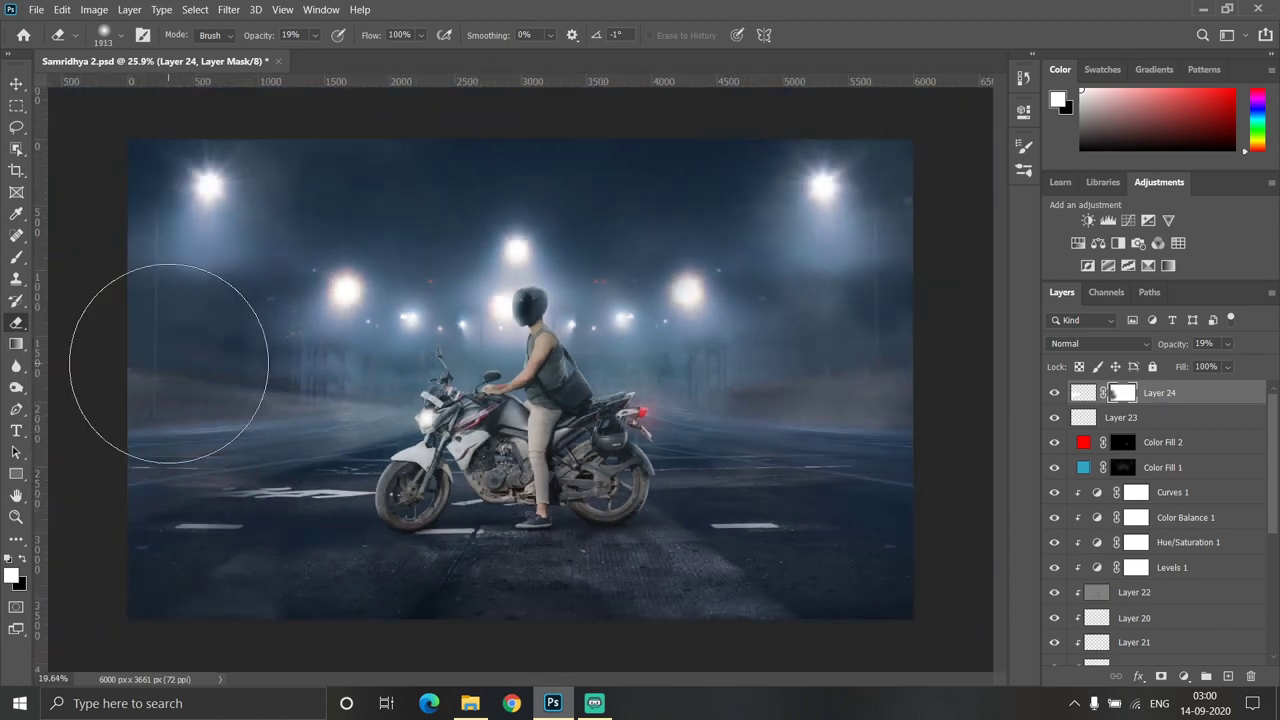
right_click(310, 368, "alt")
Enlarge the eraser to about 1750 px to thin the haze around the bike
scroll(189, 371, "up", 3)
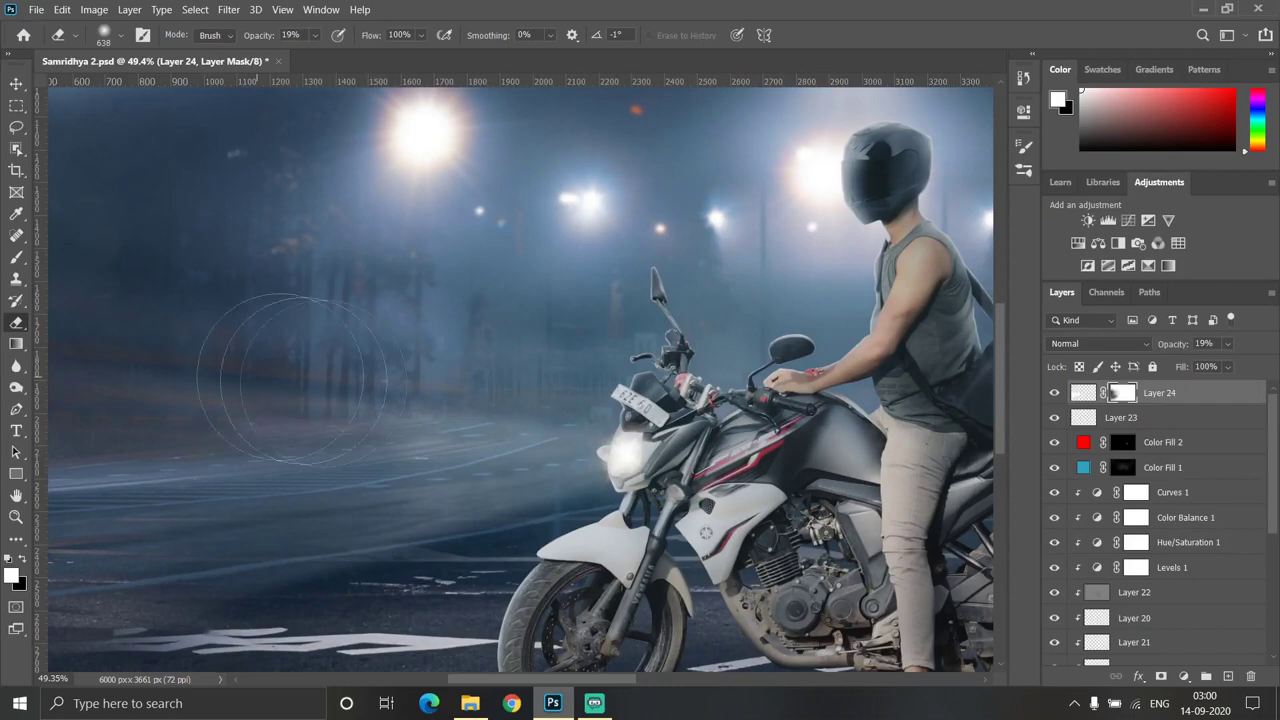
right_click(228, 528, "alt")
right_click(440, 538, "alt")
scroll(499, 544, "down", 5)
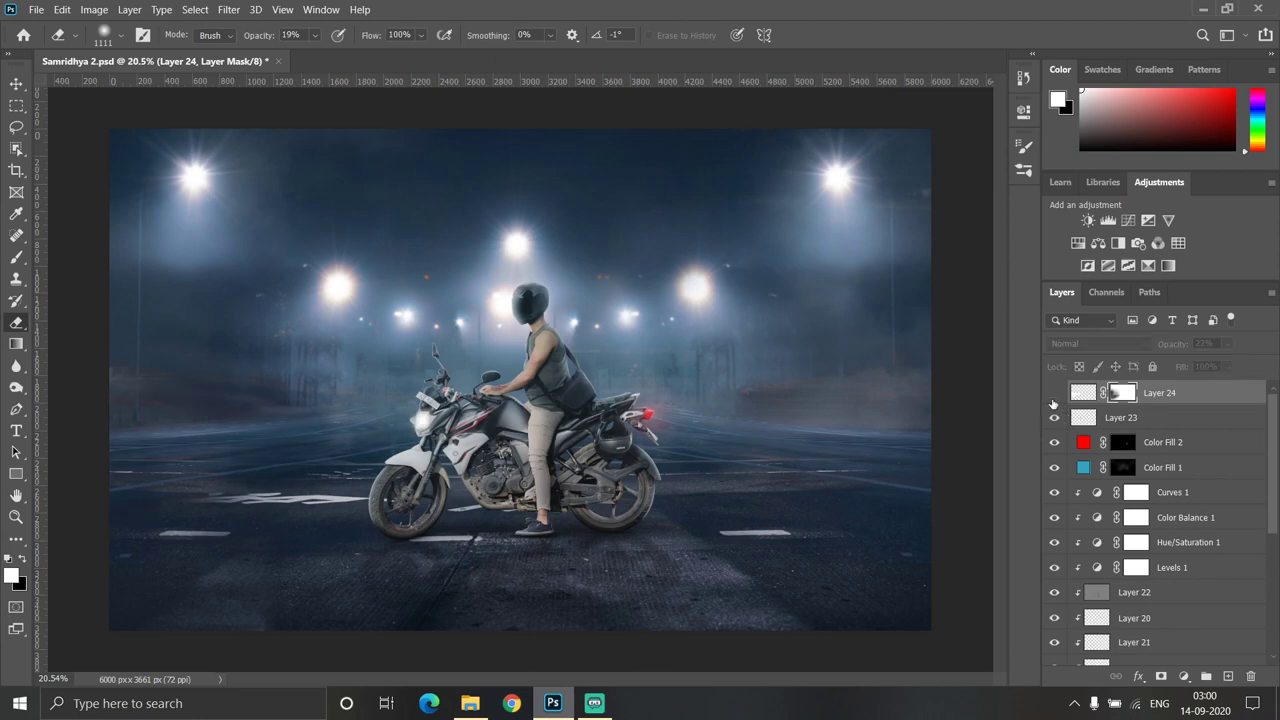
scroll(249, 437, "down", 2)
right_click(249, 437, "alt")
scroll(623, 491, "up", 1)
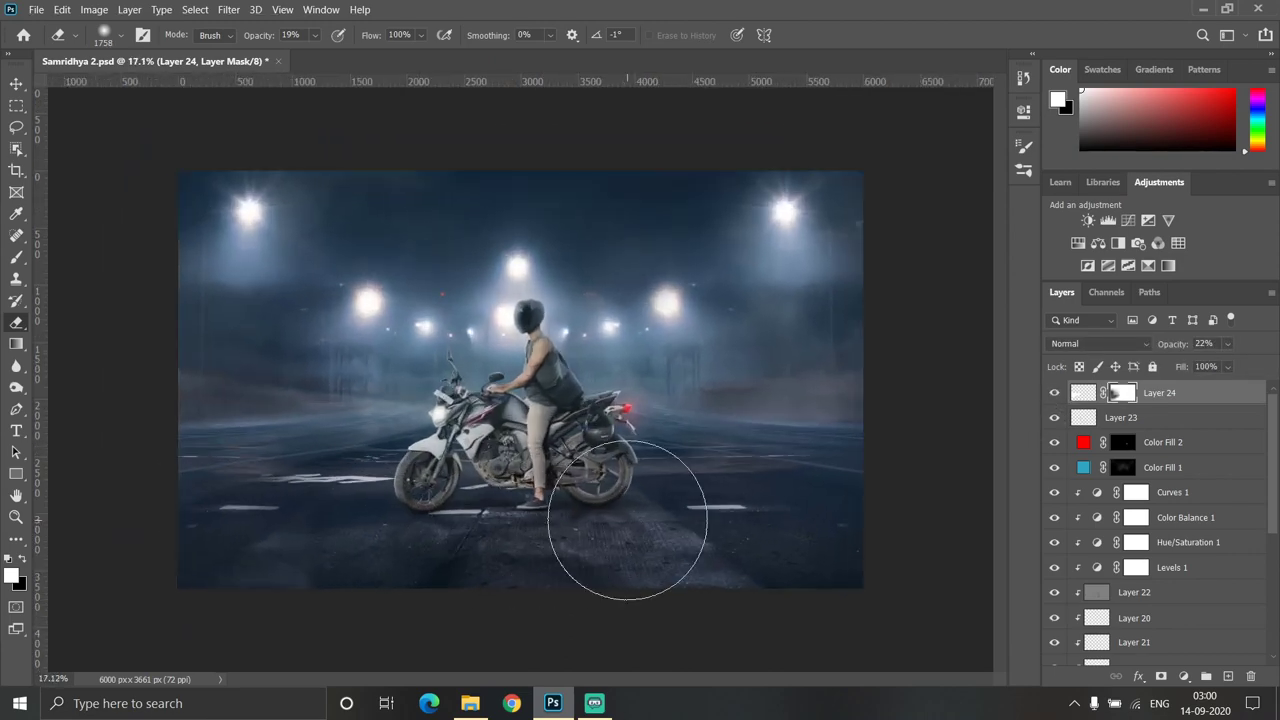
scroll(614, 451, "up", 2)
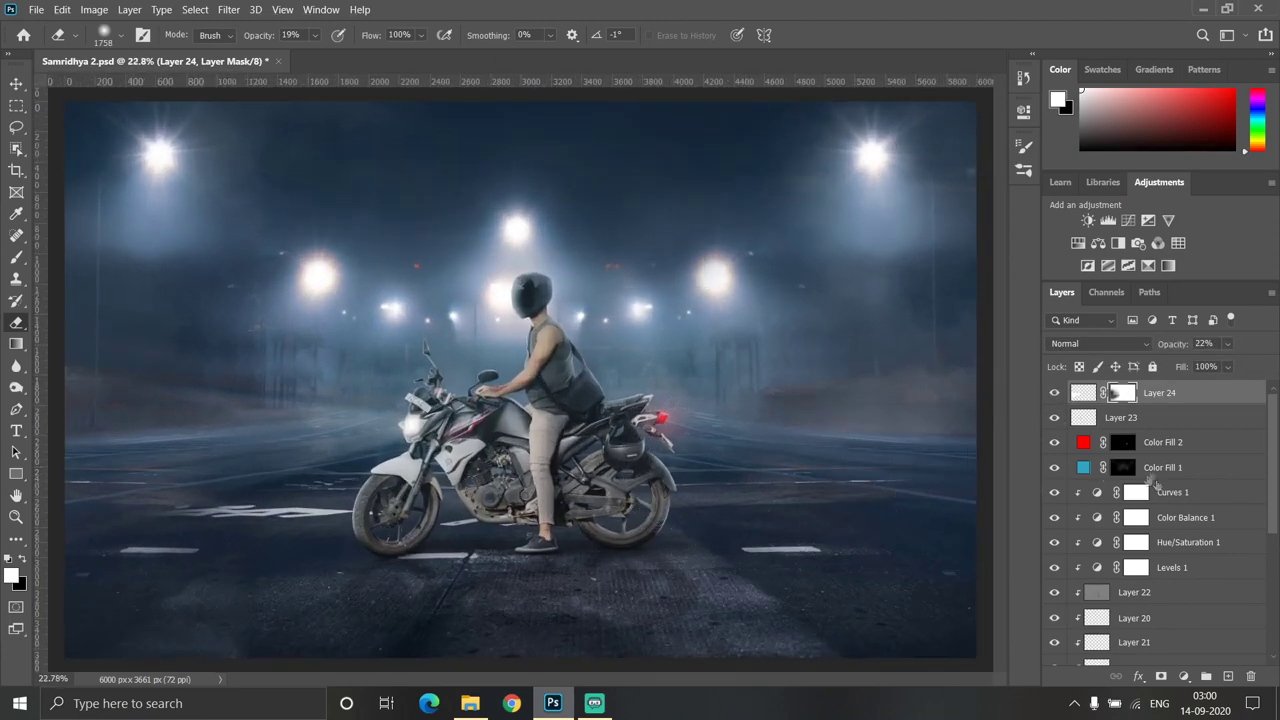
Add a Color Lookup layer using FoggyNight.3DL at 11% opacity
left_click(1178, 243)
left_click(915, 161)
left_click(900, 379)
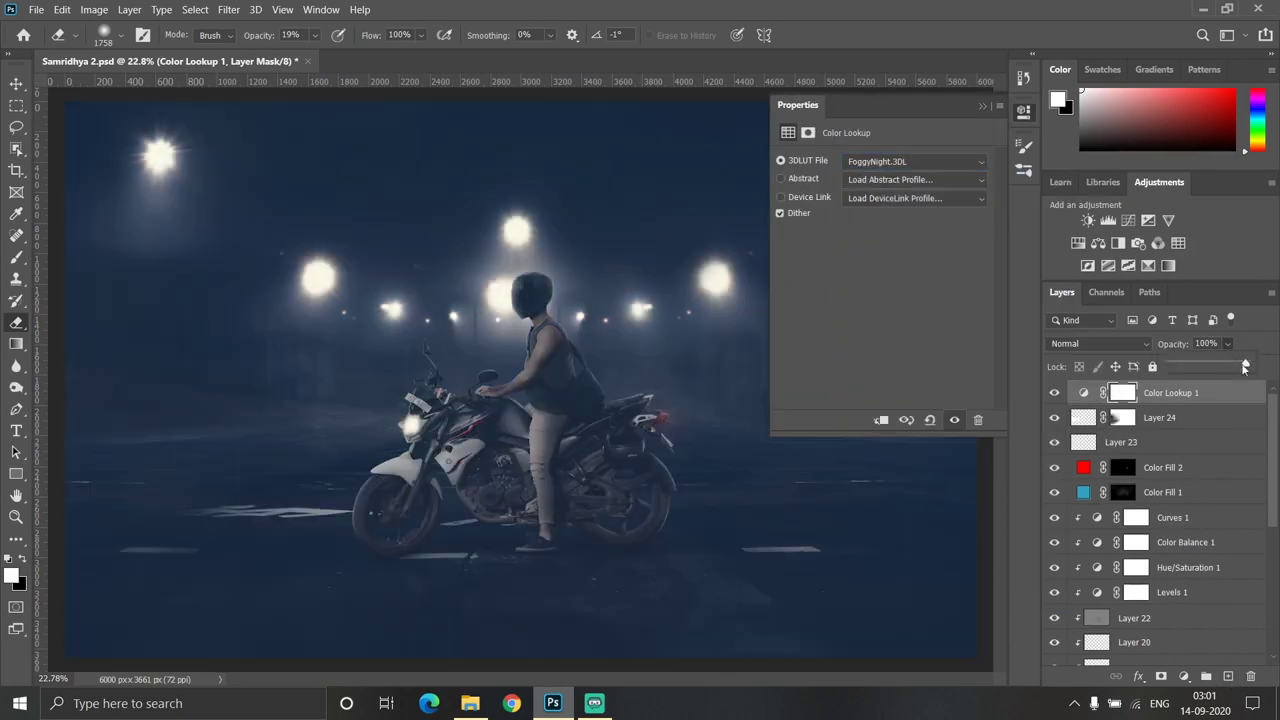
left_click(1190, 366)
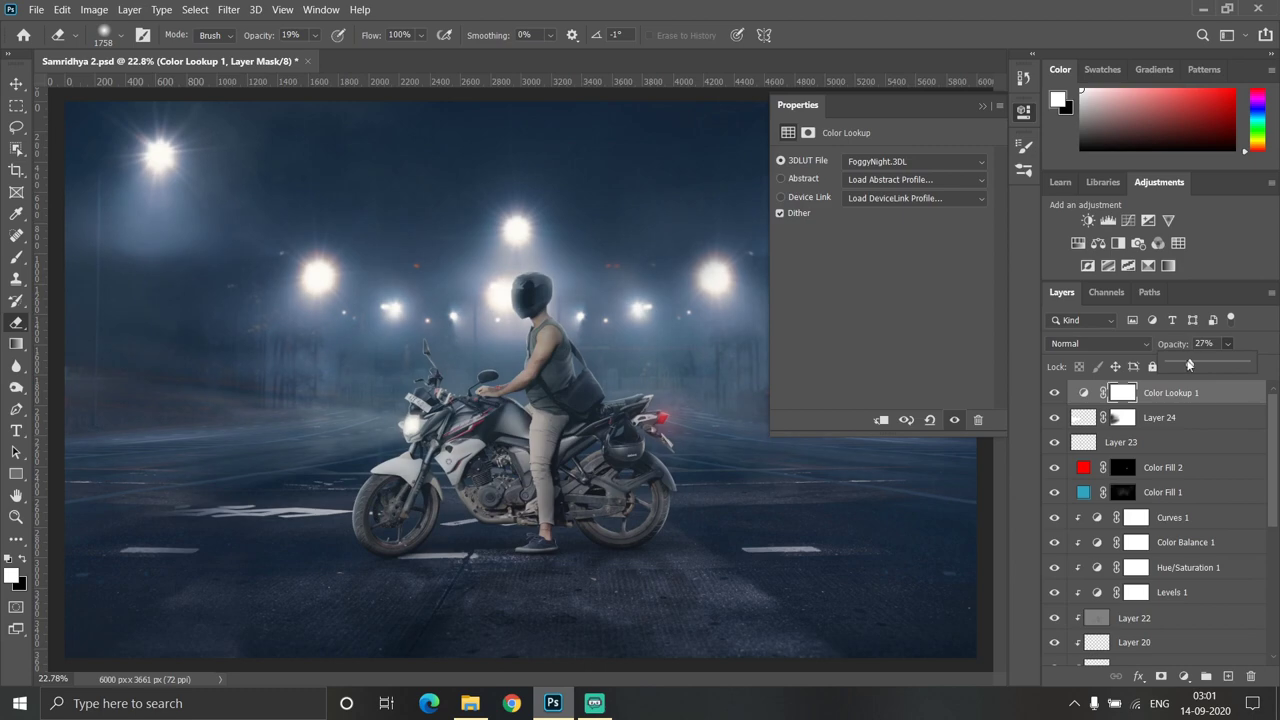
left_click_drag(1188, 365, 1176, 365)
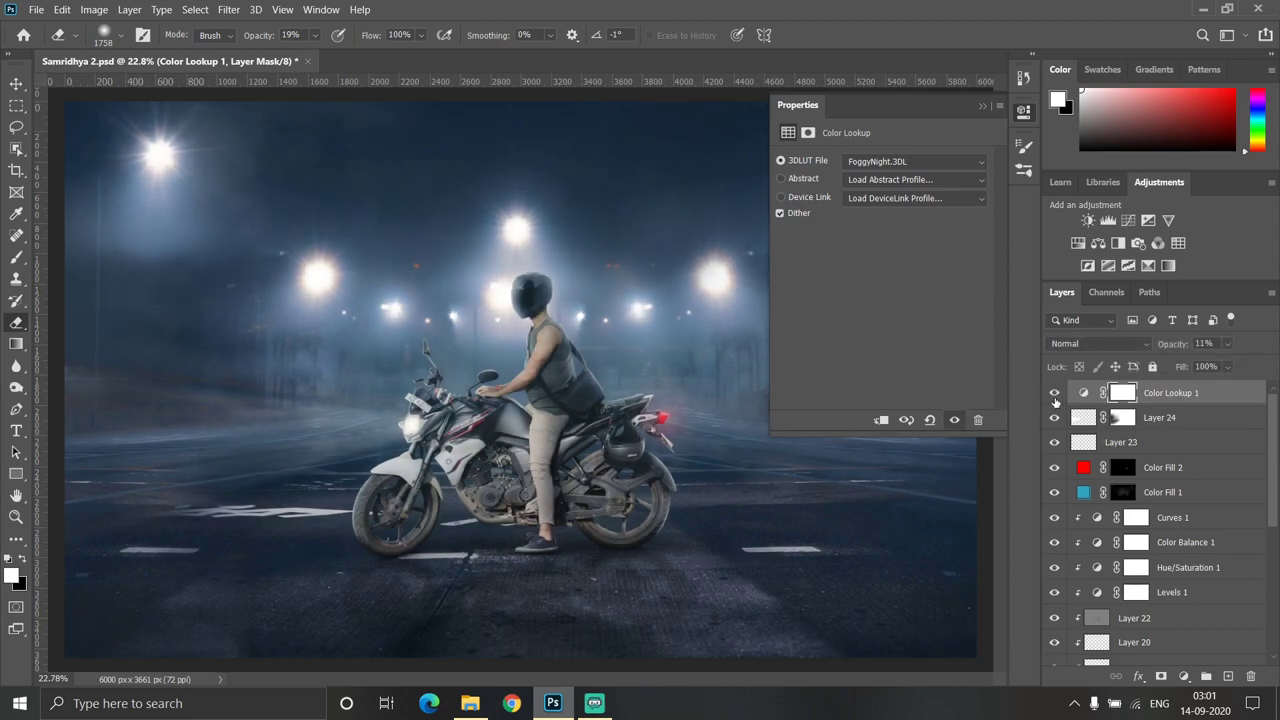
left_click(982, 106)
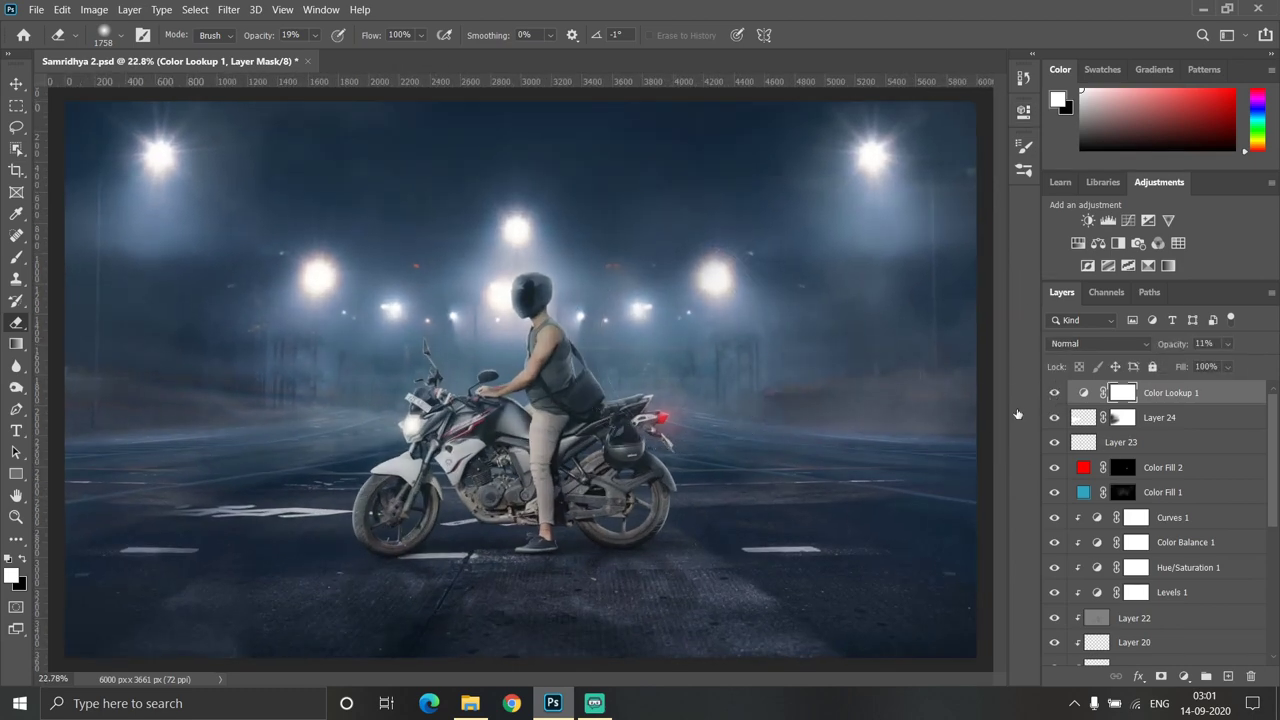
Create empty Layer 25 and pick the 3Powder3 brush for painting fog
left_click(1228, 677)
key("b")
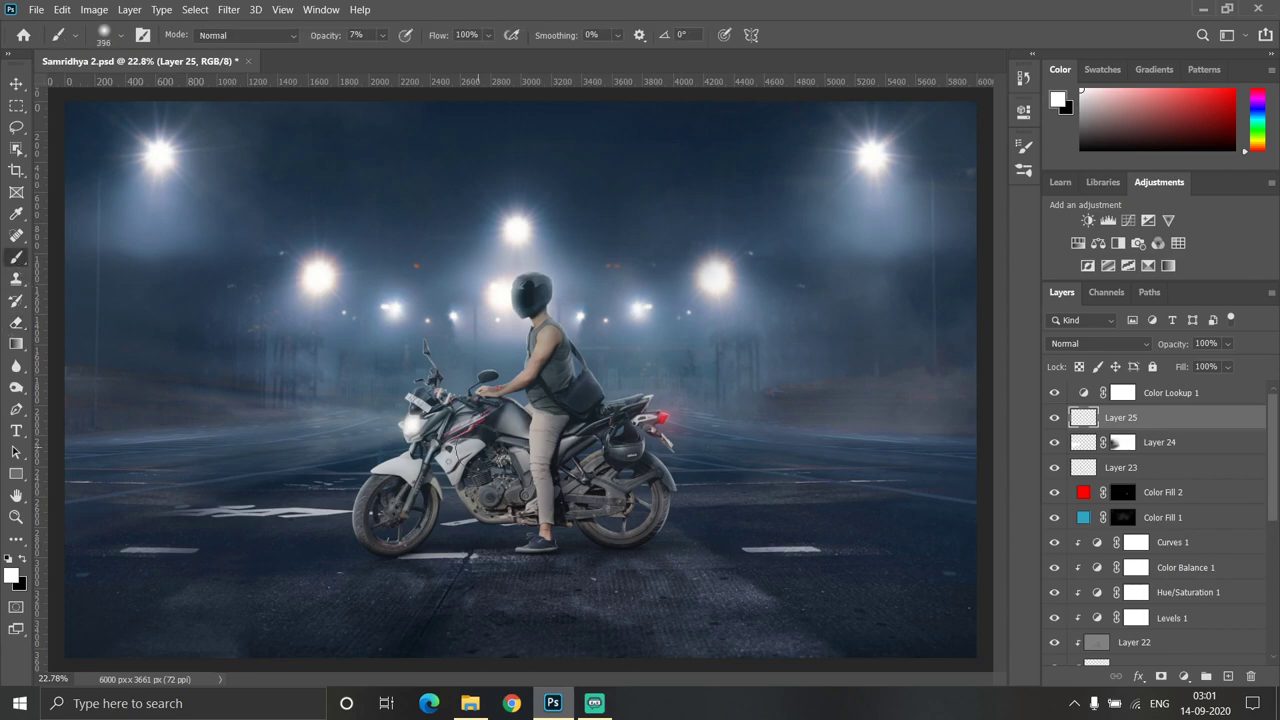
right_click(552, 338)
scroll(700, 560, "down", 2)
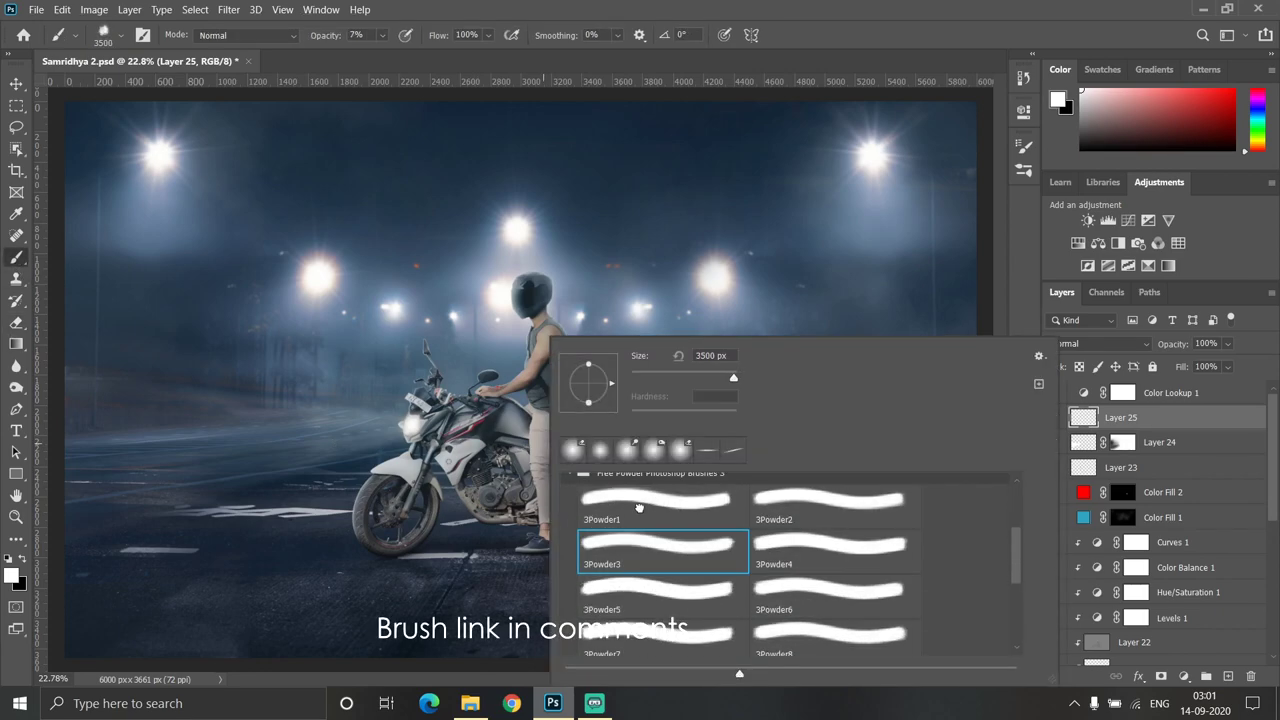
double_click(660, 515)
scroll(232, 457, "down", 1)
scroll(620, 640, "up", 1)
scroll(600, 200, "down", 1)
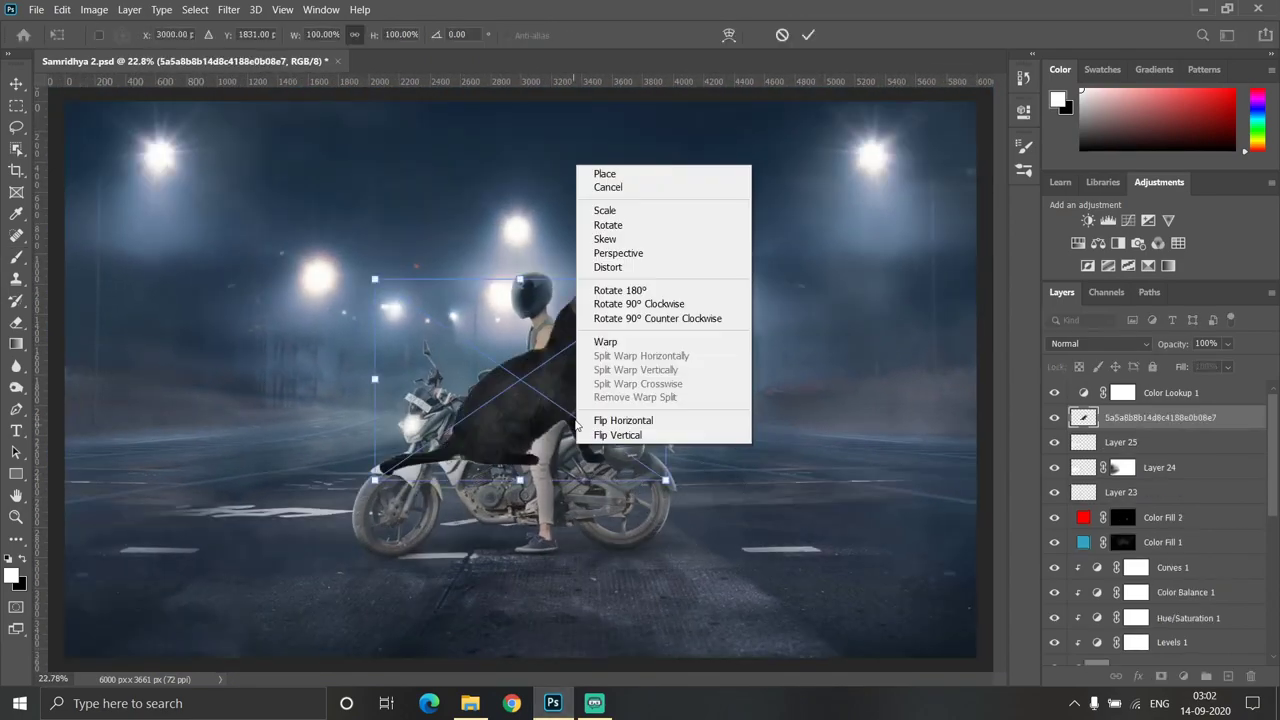
Flip and scale the black cat, placing its paw against the rear wheel's mudguard
left_click(628, 503)
left_click_drag(713, 437, 886, 514)
left_click_drag(626, 378, 660, 434)
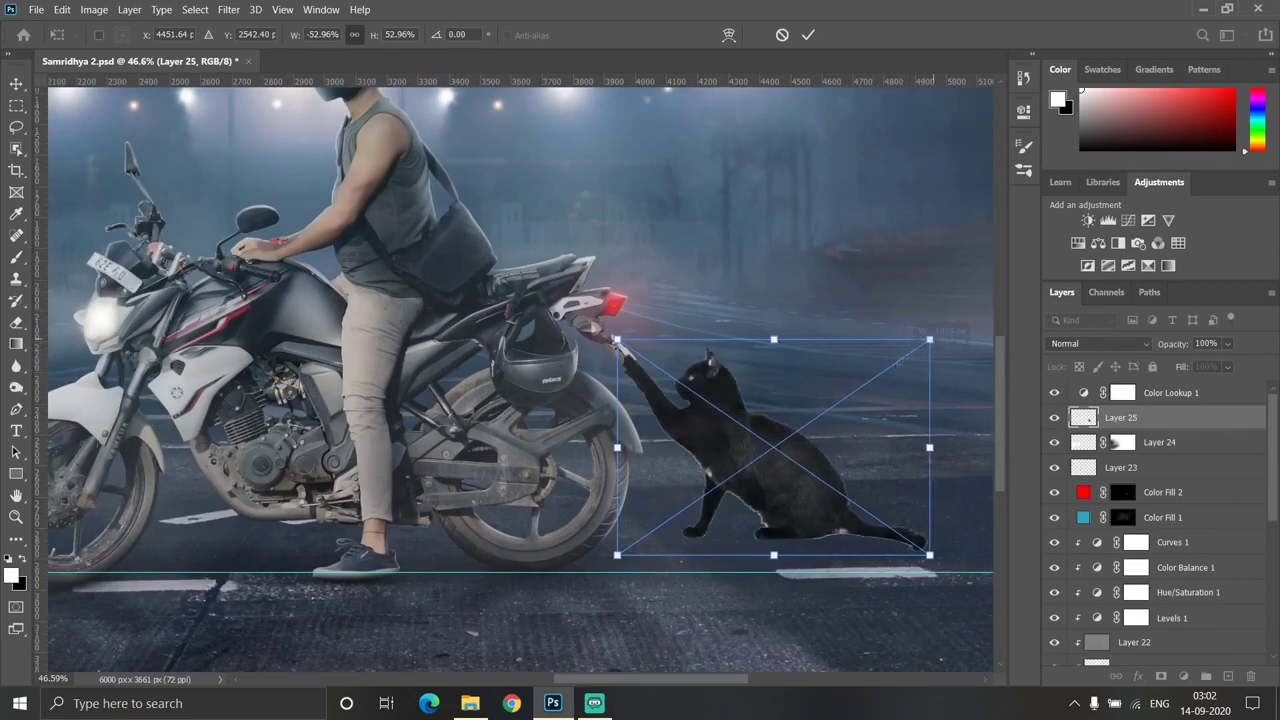
left_click_drag(931, 339, 857, 386)
left_click_drag(731, 469, 757, 506)
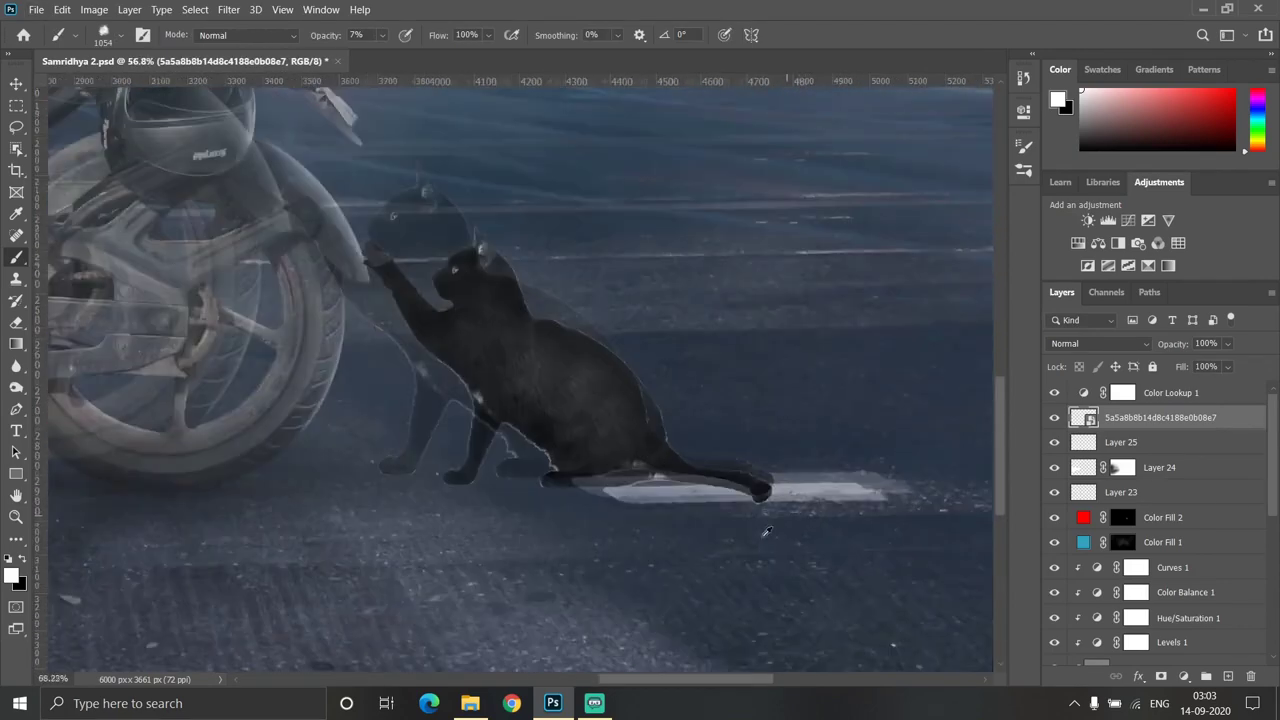
left_click(1160, 446)
Group the older adjustment and bottom layers into Group 1 and toggle its visibility to compare
scroll(1189, 605, "down", 3)
left_click(1170, 417)
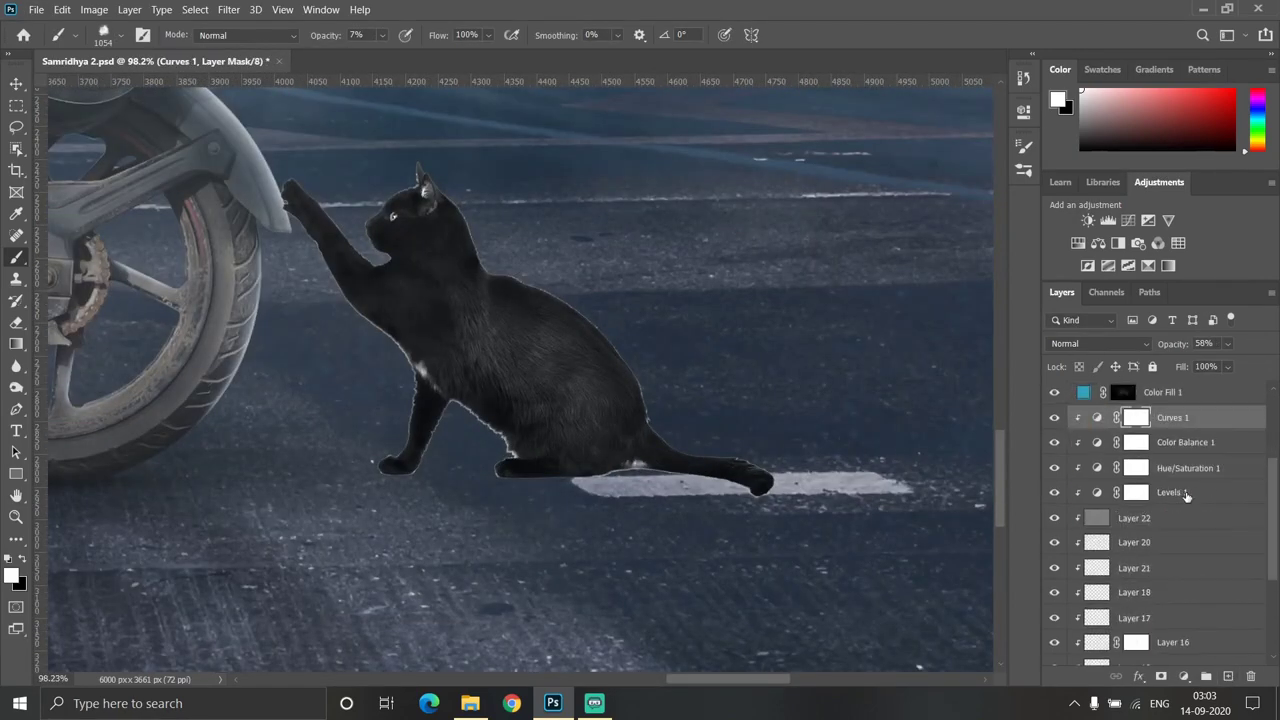
scroll(1189, 500, "down", 2)
left_click(1188, 620, "shift")
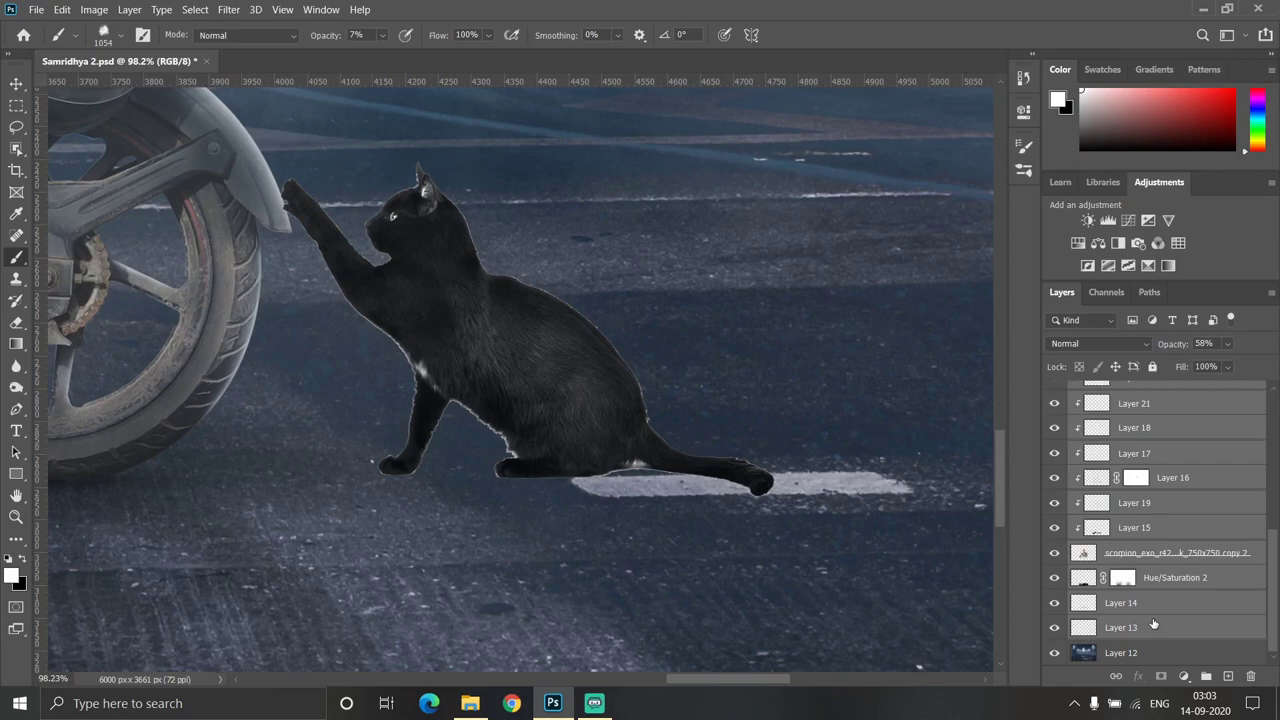
key("ctrl+g")
scroll(600, 400, "down", 5)
left_click(1054, 566)
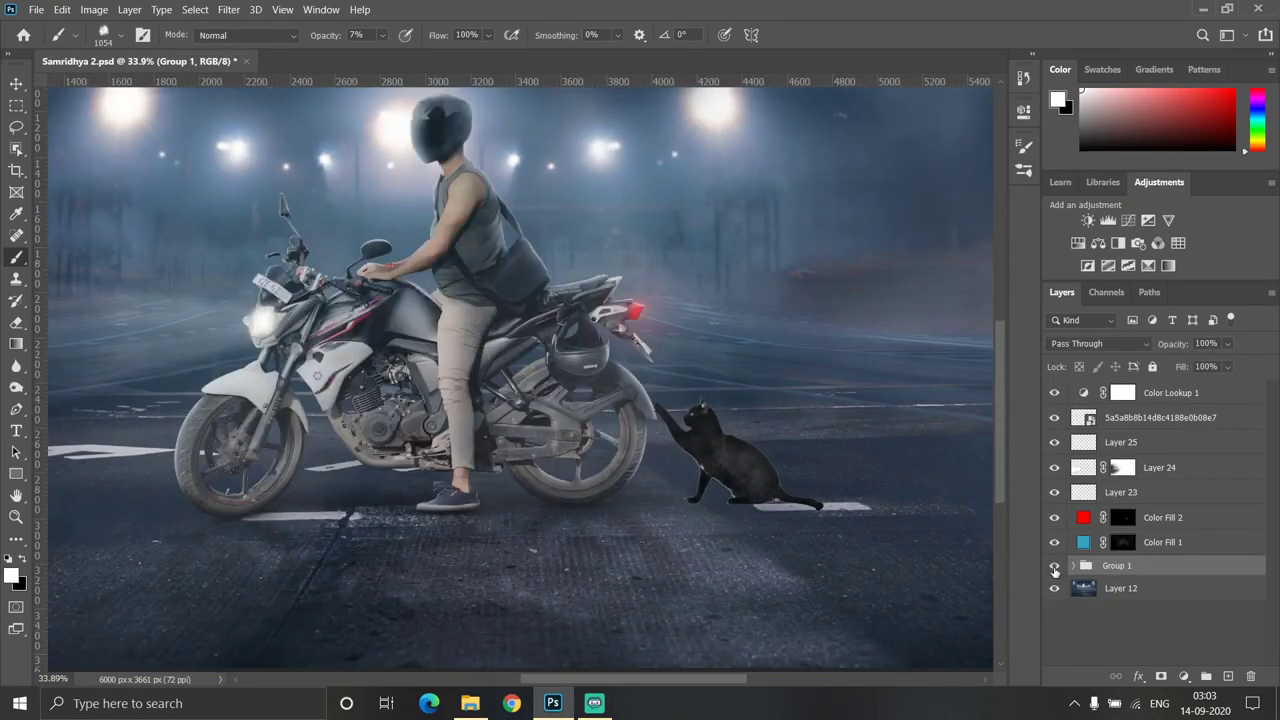
scroll(876, 497, "up", 3)
Put the cat layer into Group 2 and add a new Layer 26 inside it
left_click(1121, 442)
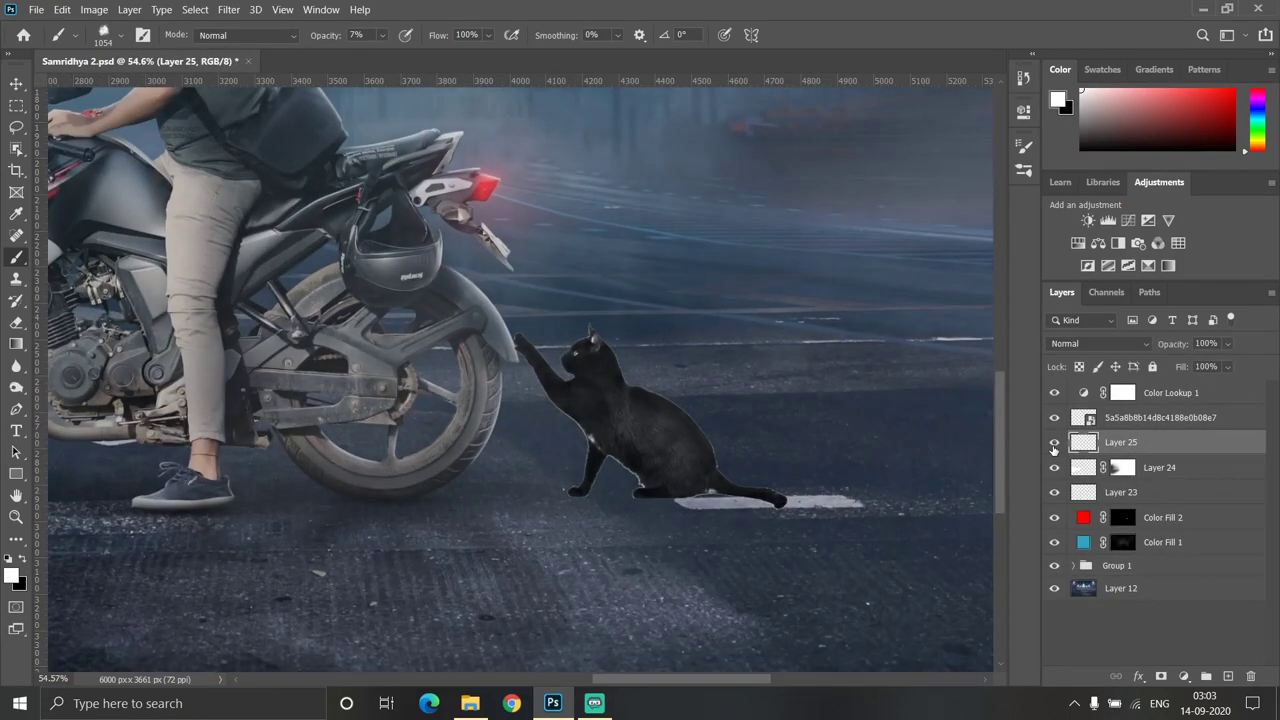
left_click(1165, 417)
left_click(1169, 395, "shift")
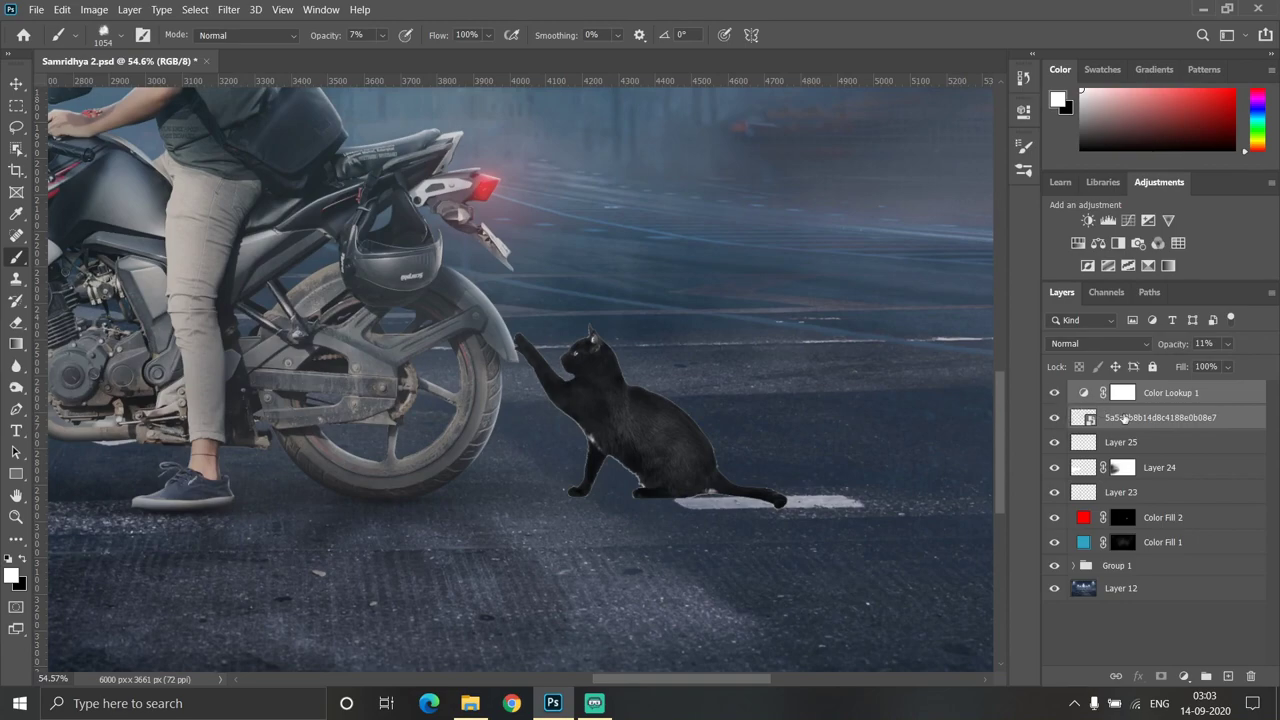
key("ctrl+g")
left_click(1228, 676)
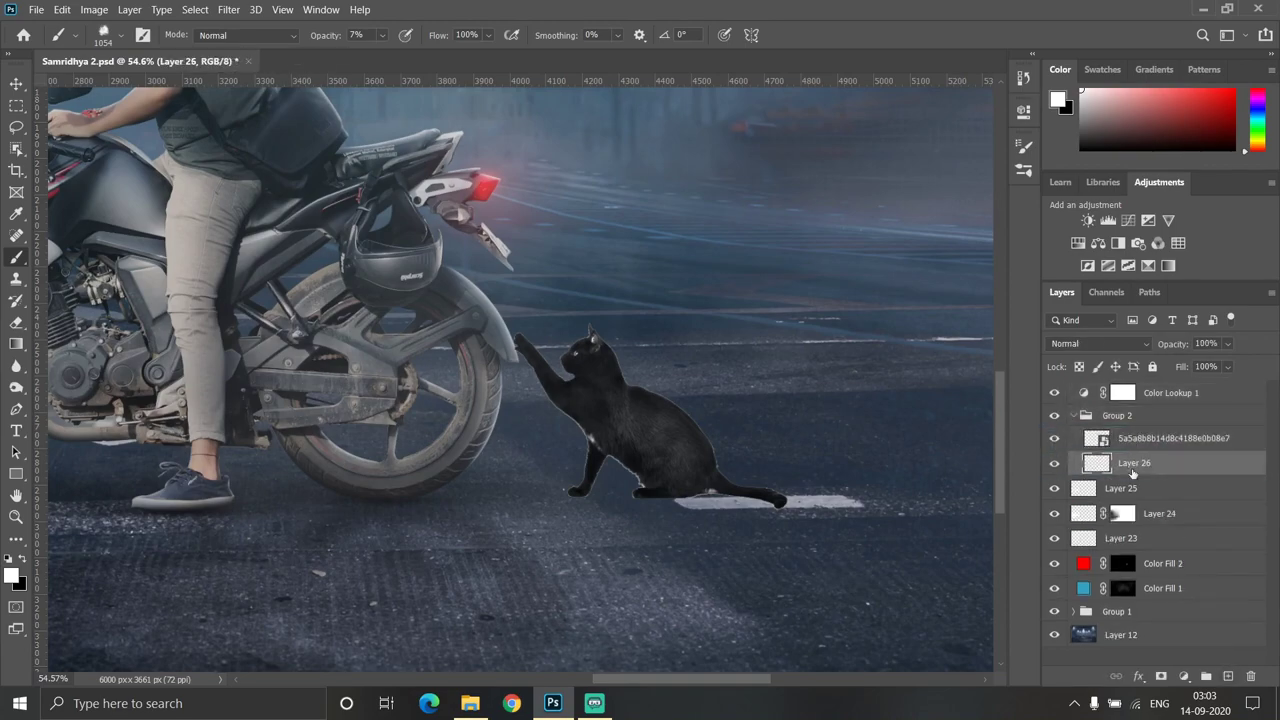
Check the brush presets and set the brush opacity to 14%
scroll(608, 460, "up", 1)
right_click(608, 556)
scroll(608, 556, "up", 3)
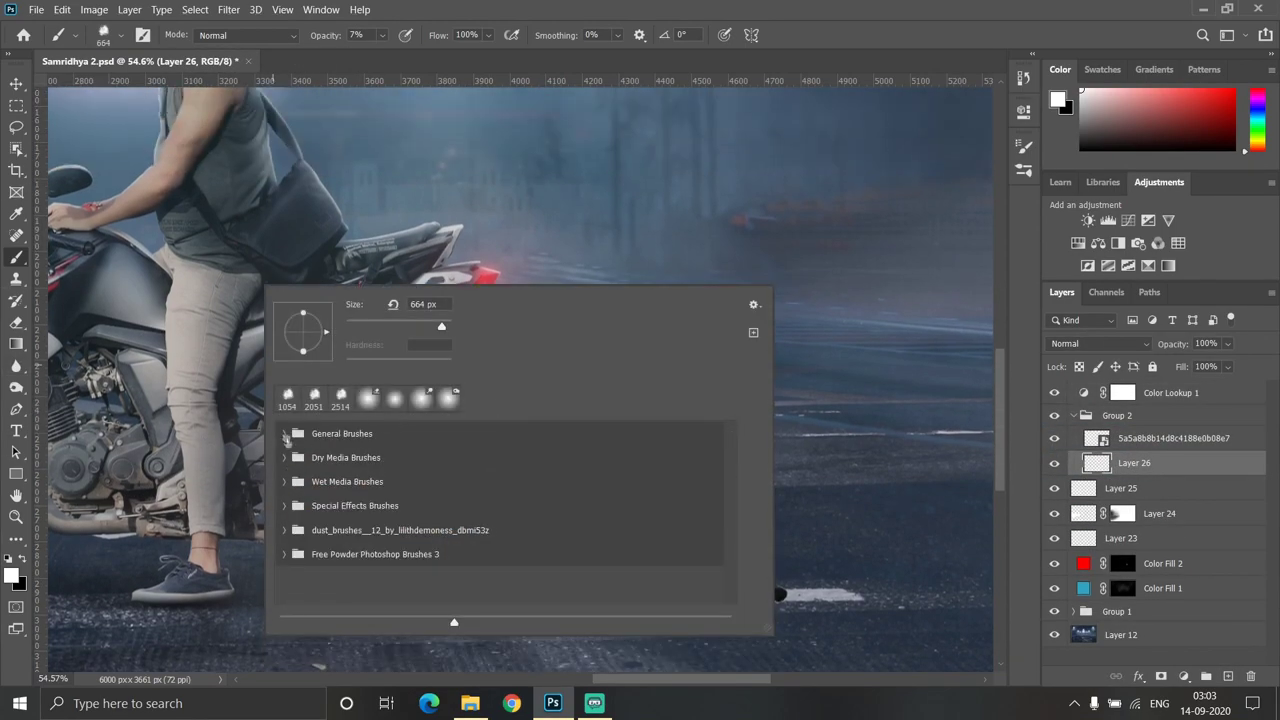
key("Escape")
scroll(705, 345, "up", 2)
right_click(705, 345)
key("Escape")
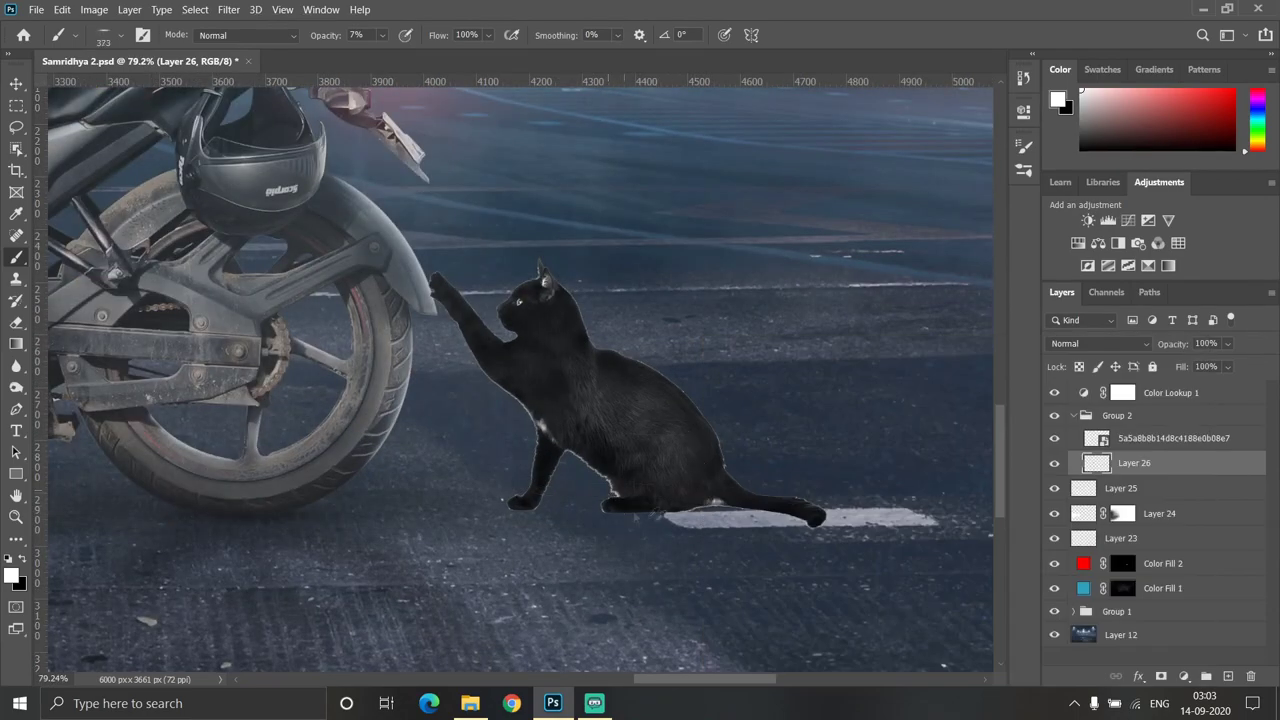
scroll(759, 519, "up", 3)
key("1")
key("4")
scroll(622, 508, "up", 1)
Enlarge the brush to about 250 px while zooming around the cat
scroll(621, 508, "down", 1)
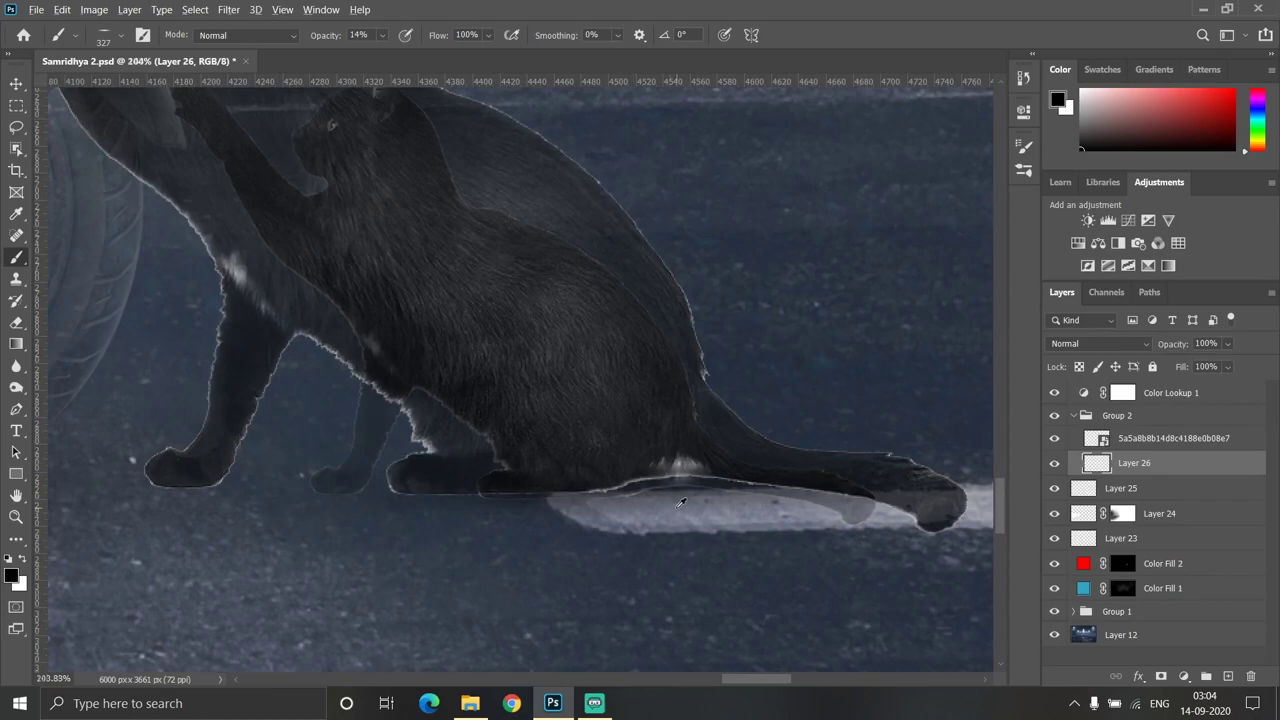
scroll(430, 460, "up", 1)
scroll(483, 512, "up", 1)
scroll(483, 512, "up", 4)
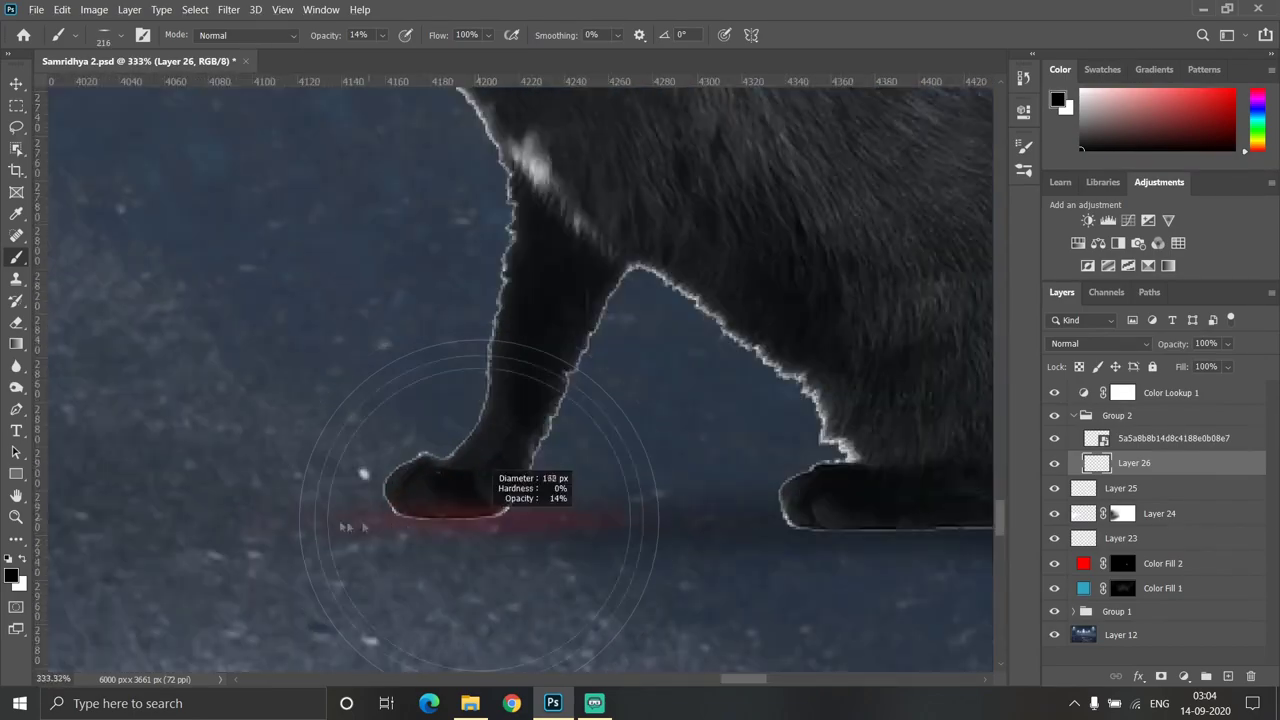
scroll(740, 552, "down", 2)
scroll(570, 530, "down", 2)
scroll(550, 540, "up", 1)
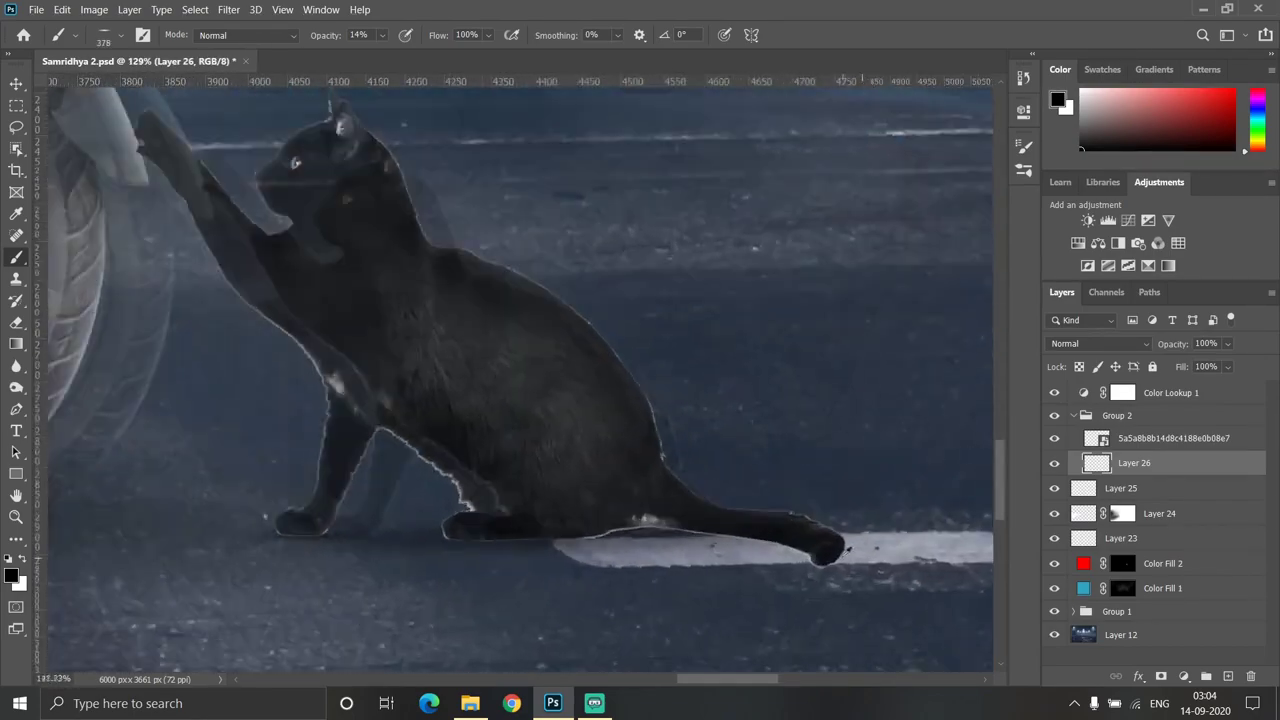
scroll(560, 540, "up", 2)
scroll(747, 530, "up", 1)
scroll(747, 530, "up", 1)
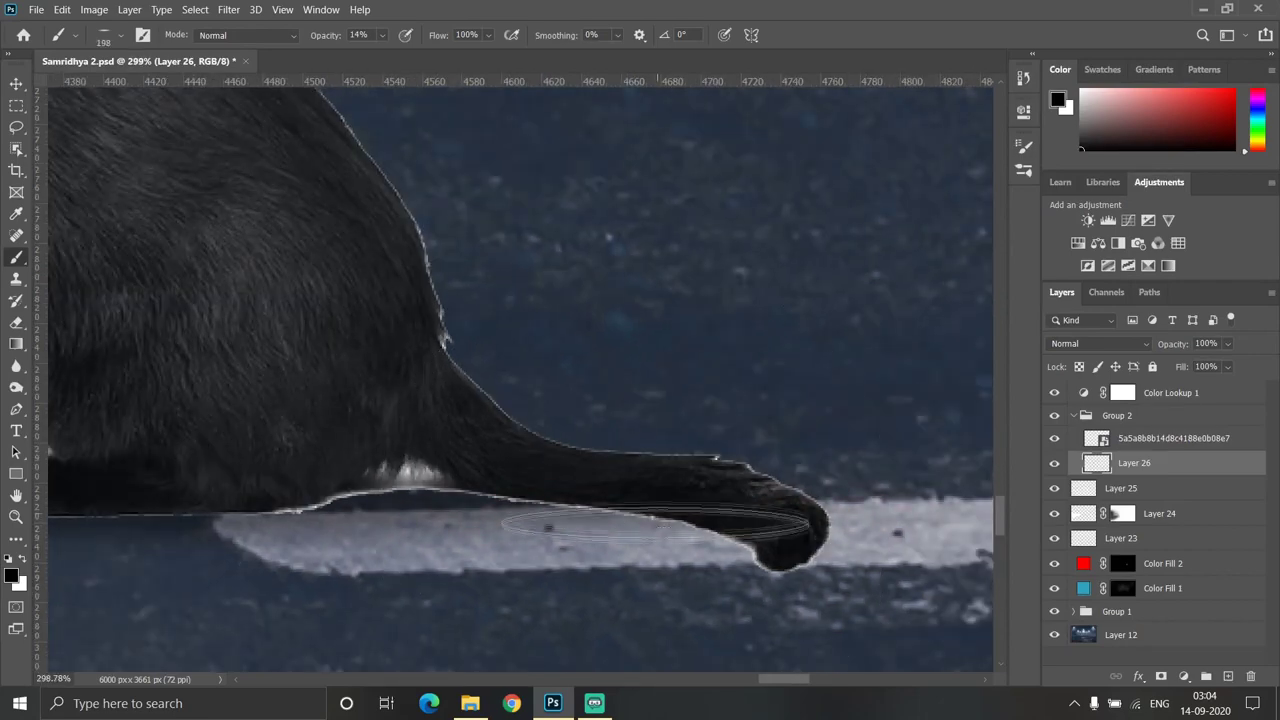
mouse_move(580, 517)
left_mouse_down()
mouse_move(550, 508)
mouse_move(586, 525)
left_mouse_up()
scroll(612, 531, "down", 4)
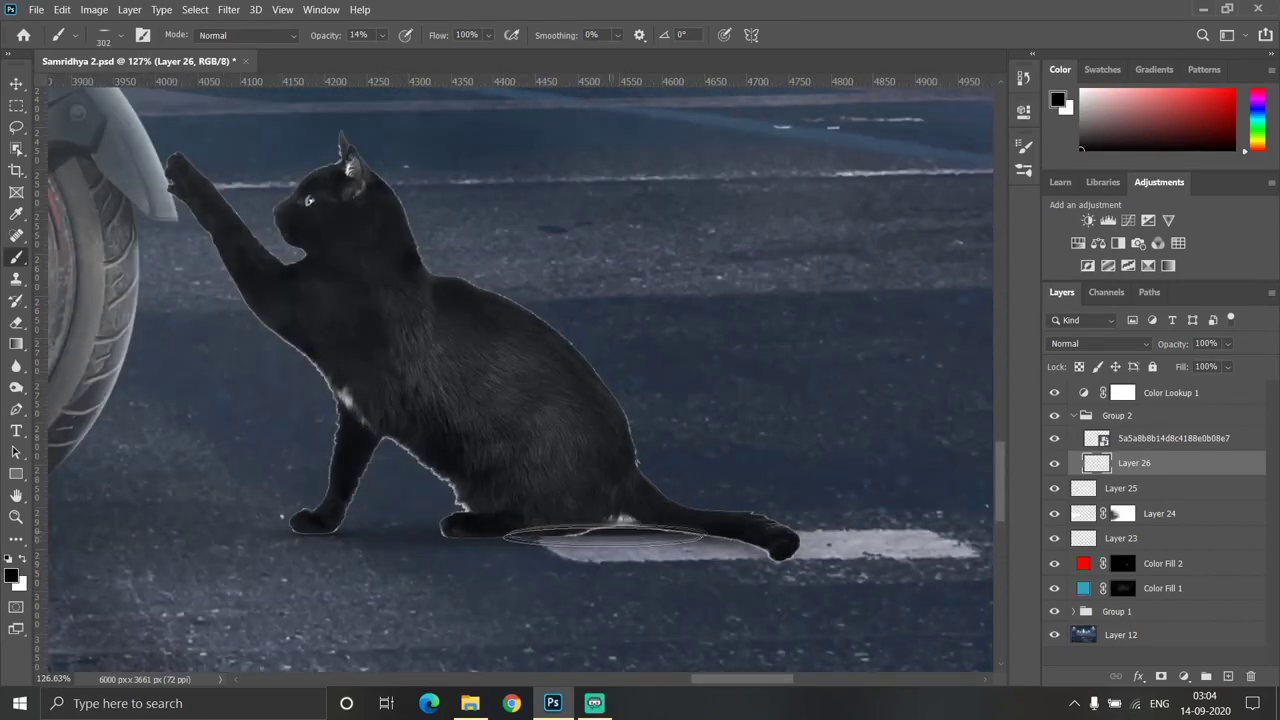
scroll(590, 538, "down", 3)
scroll(567, 573, "up", 2)
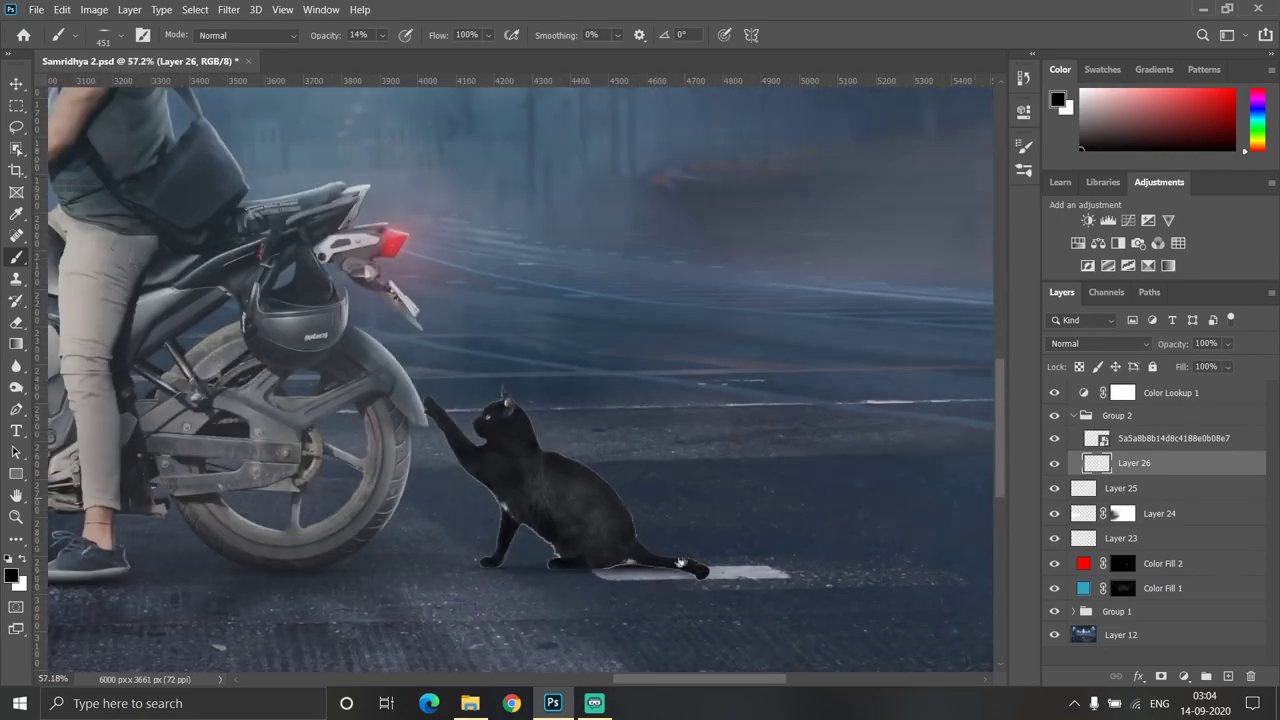
scroll(567, 573, "up", 1)
scroll(567, 573, "down", 1)
Add a new layer clipped to the cat and pick a small soft round brush
key("alt+bracketright")
key("ctrl+shift+alt+n")
key("ctrl+alt+g")
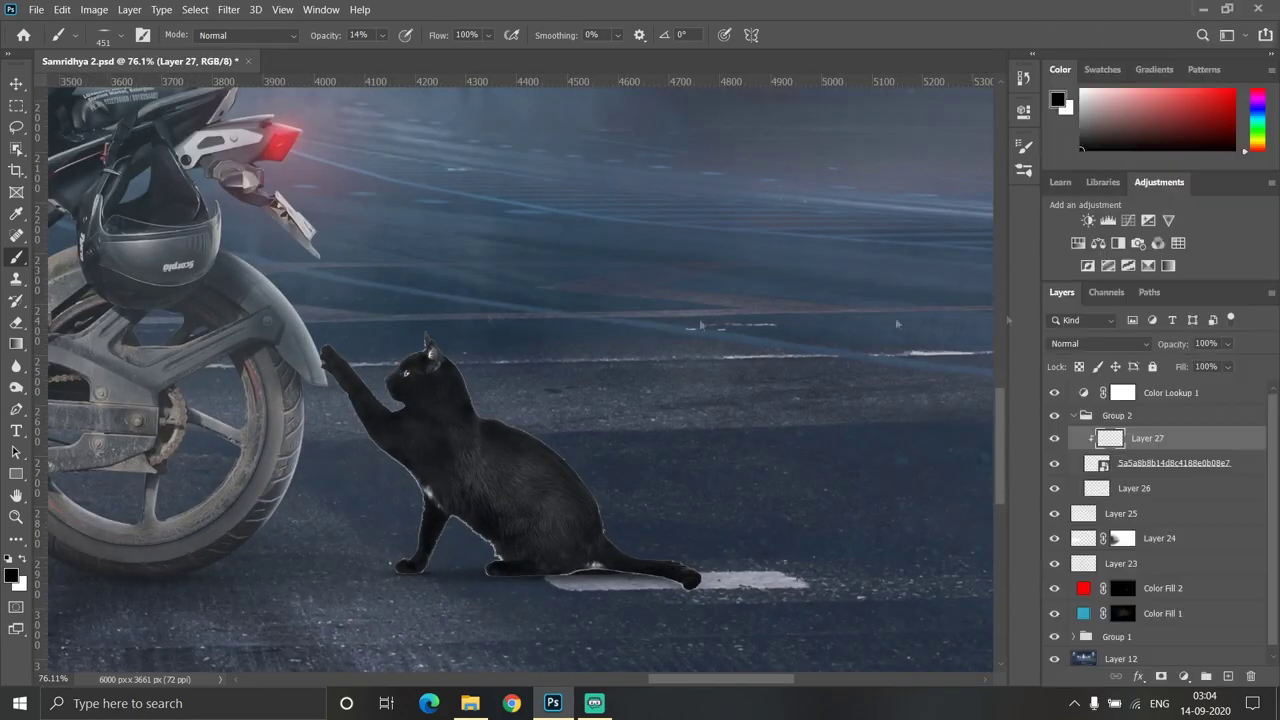
right_click(460, 490)
double_click(483, 505)
scroll(420, 490, "up", 5)
left_click_drag(440, 490, 415, 490)
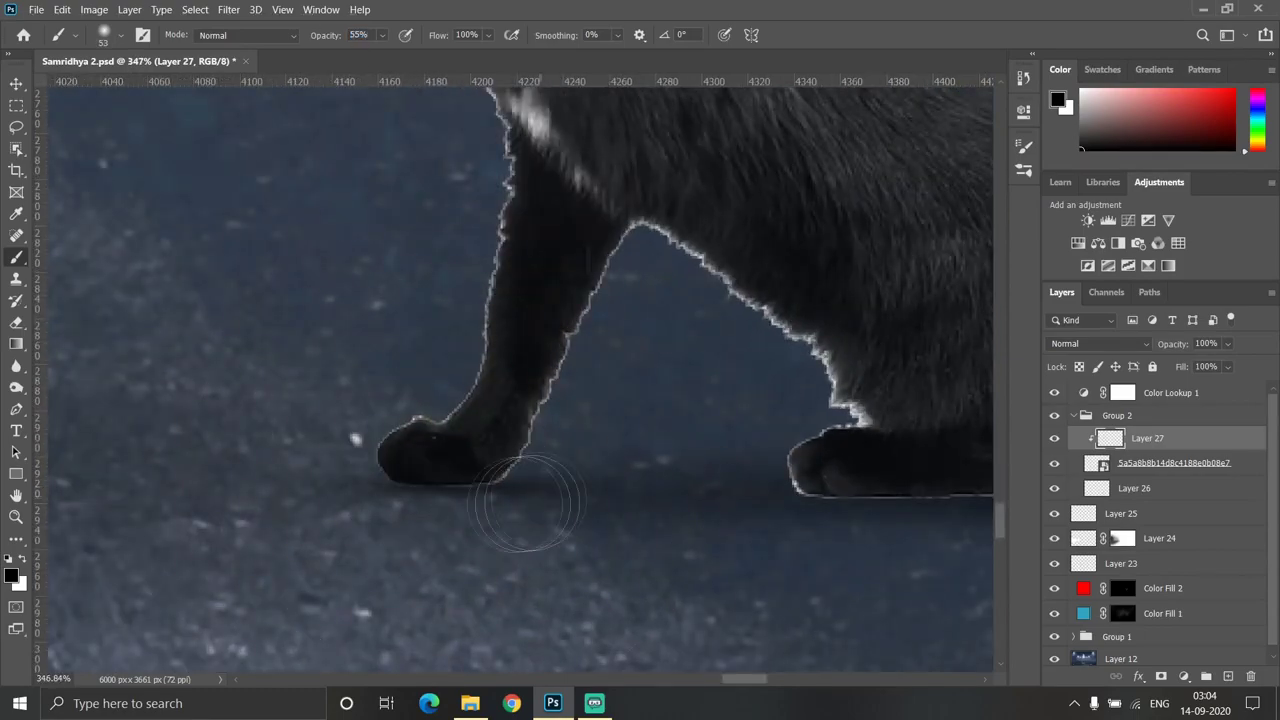
Shade the cat's paws, tail and fur edges with soft dark strokes on Layer 27
scroll(507, 519, "down", 2)
scroll(507, 515, "right", 3)
scroll(520, 510, "right", 3)
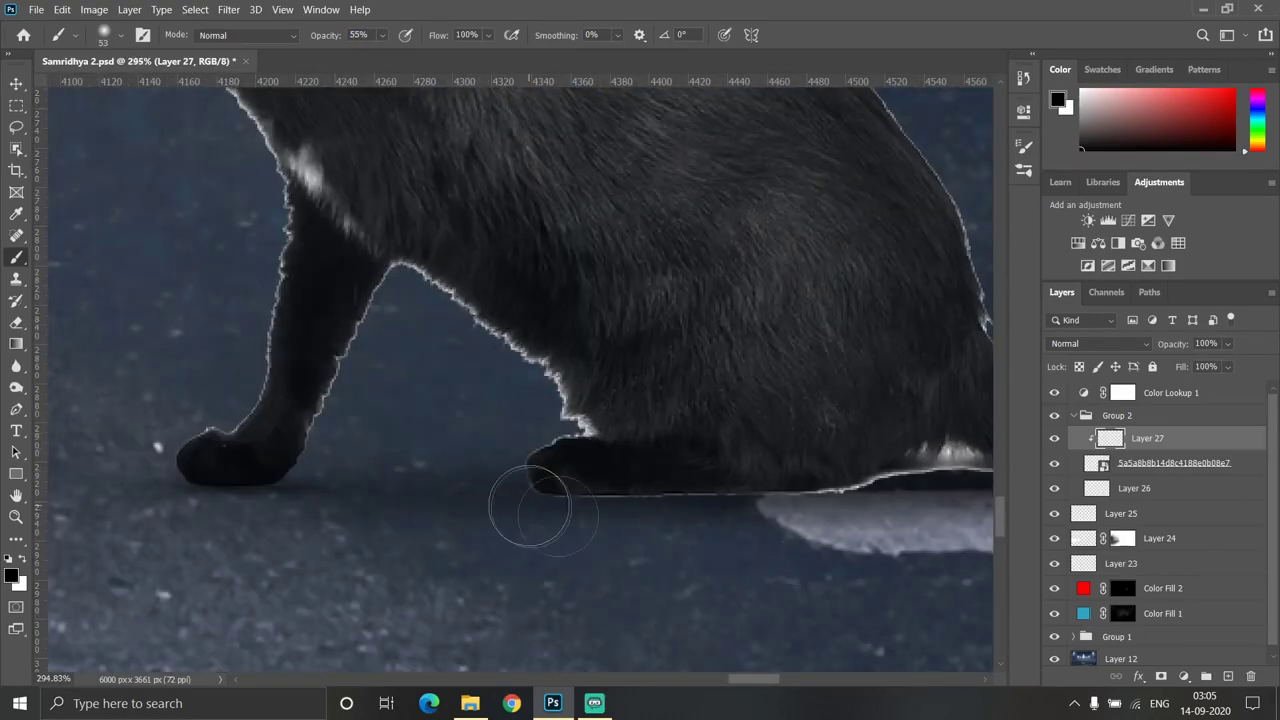
scroll(510, 505, "up", 1)
scroll(510, 505, "down", 1)
scroll(560, 504, "right", 2)
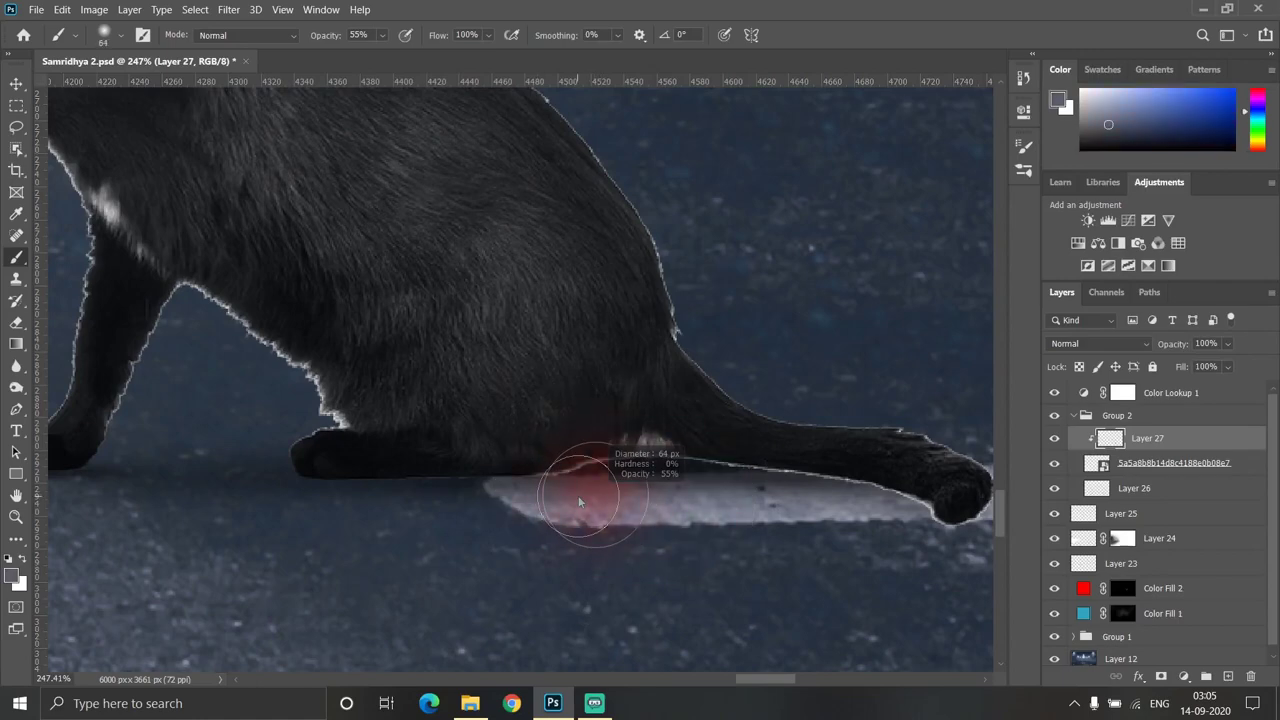
scroll(560, 510, "down", 3)
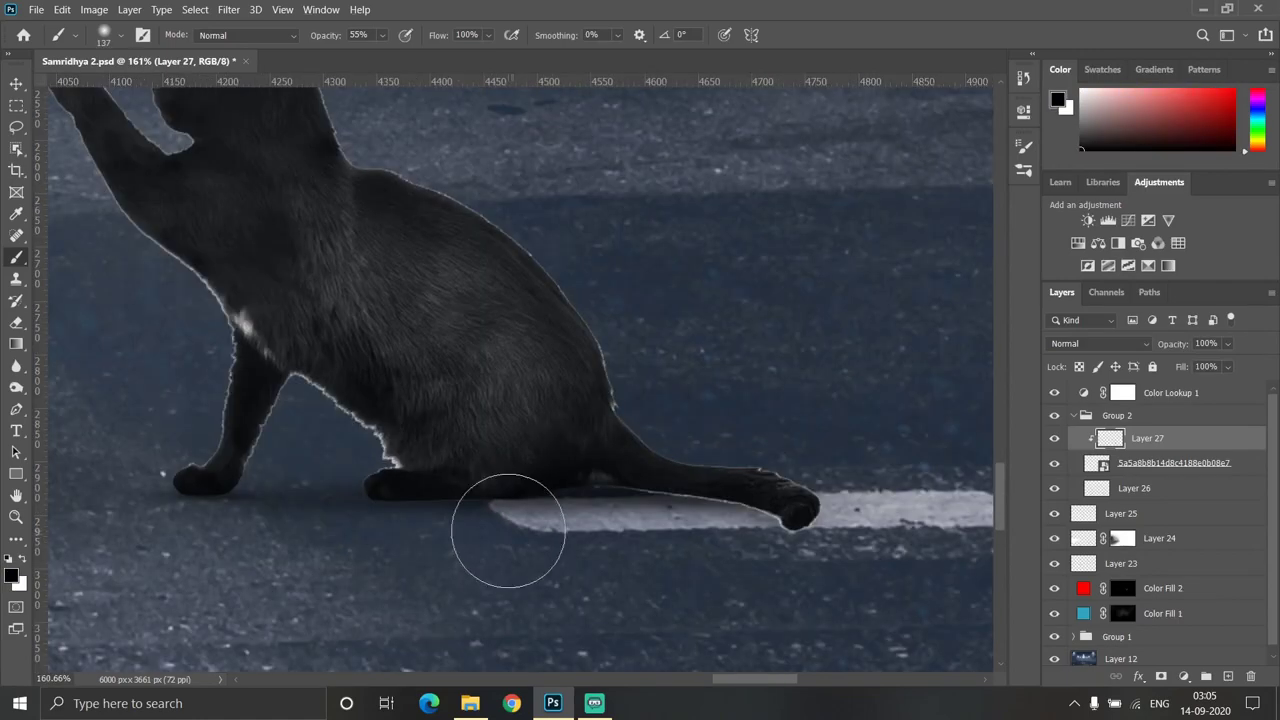
scroll(510, 540, "up", 5)
left_click_drag(650, 510, 590, 509)
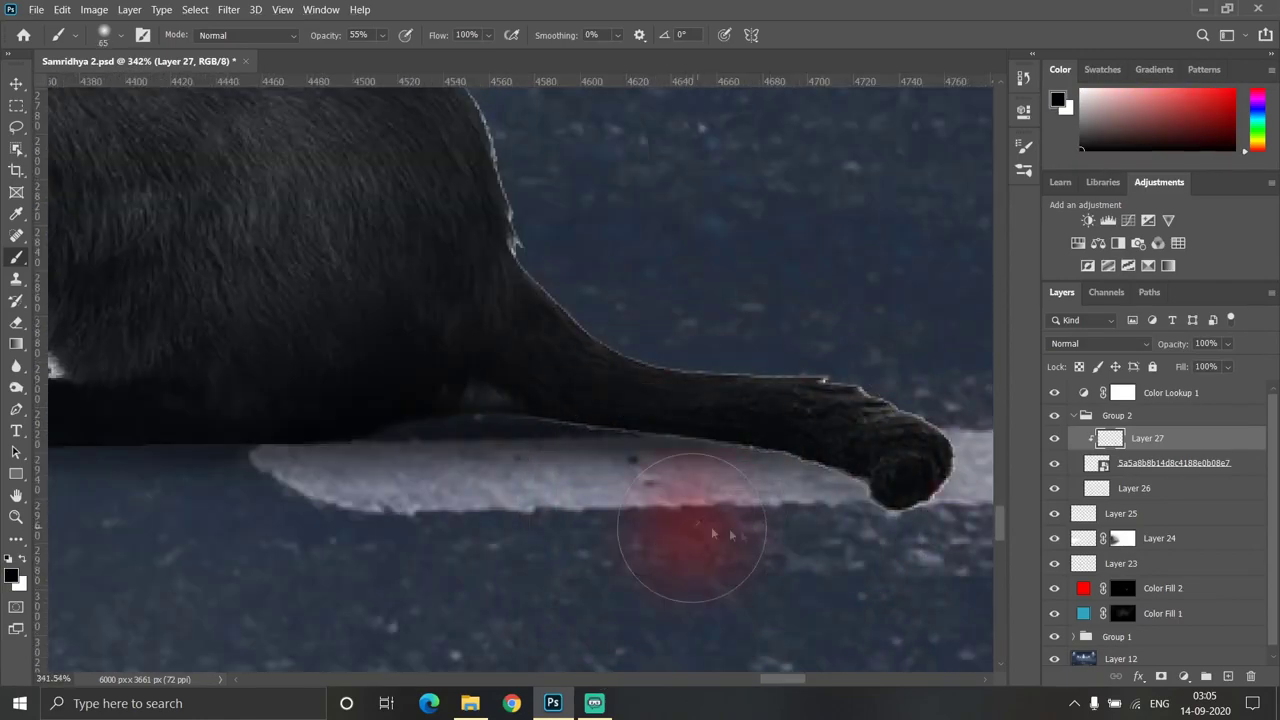
scroll(560, 486, "down", 2)
scroll(543, 486, "down", 3)
scroll(694, 514, "up", 2)
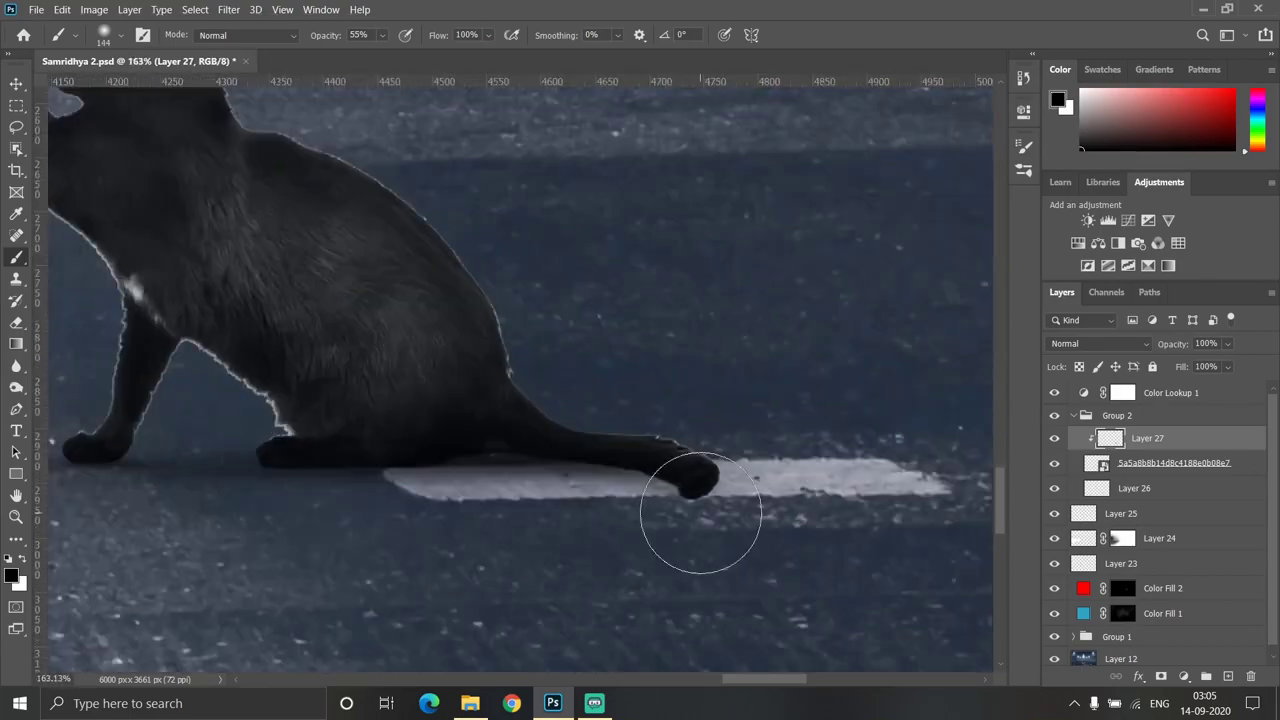
scroll(740, 518, "down", 2)
scroll(720, 520, "up", 3)
scroll(660, 520, "up", 3)
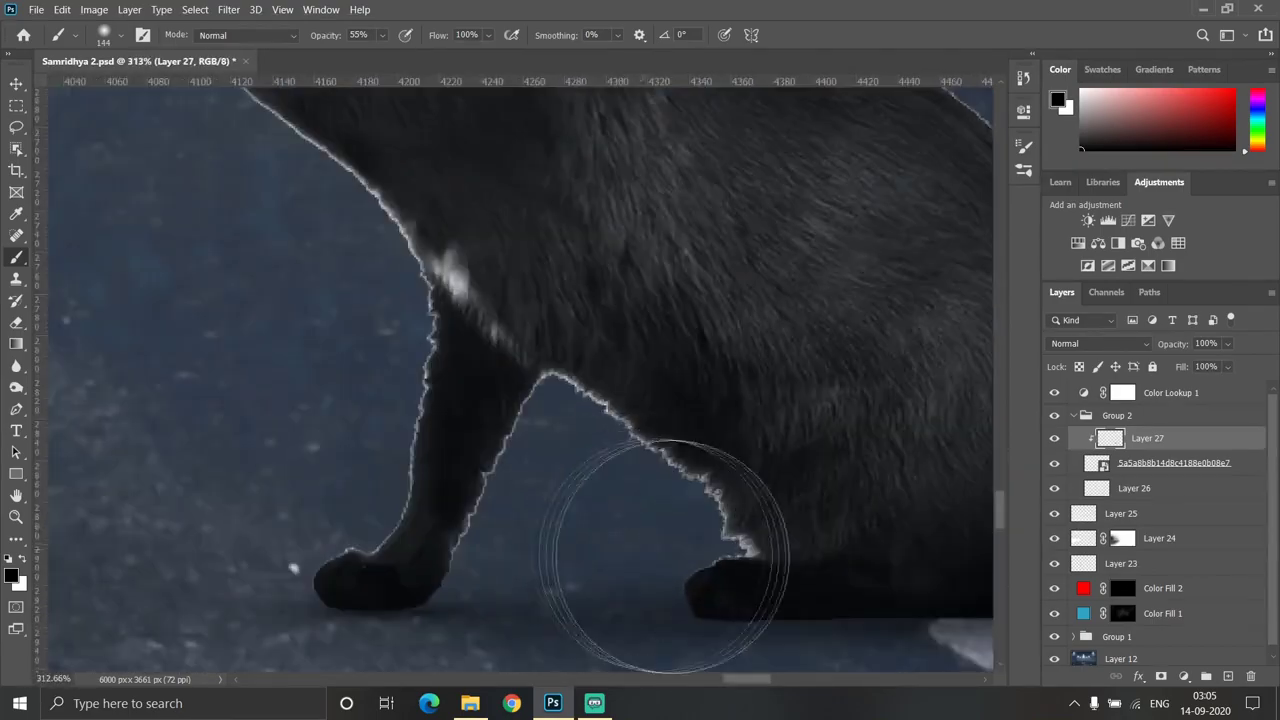
scroll(630, 515, "down", 3)
scroll(529, 466, "down", 2)
scroll(529, 466, "down", 3)
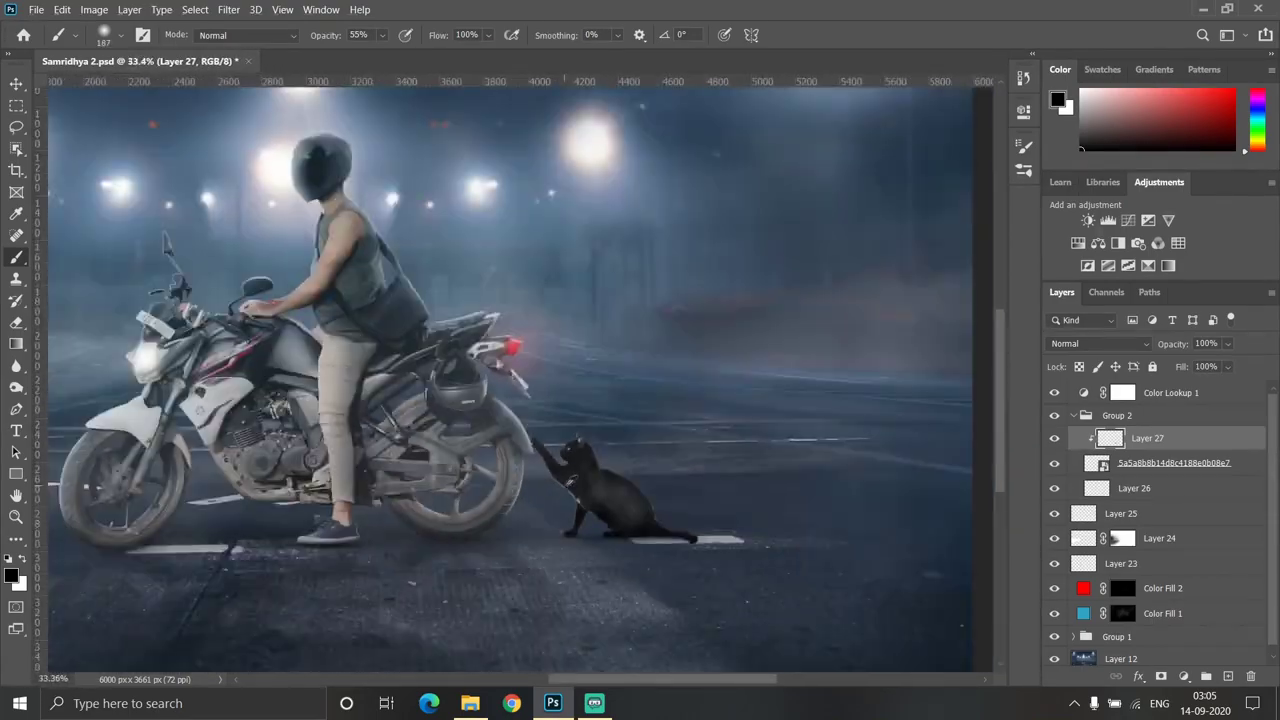
scroll(660, 478, "up", 3)
scroll(511, 457, "up", 3)
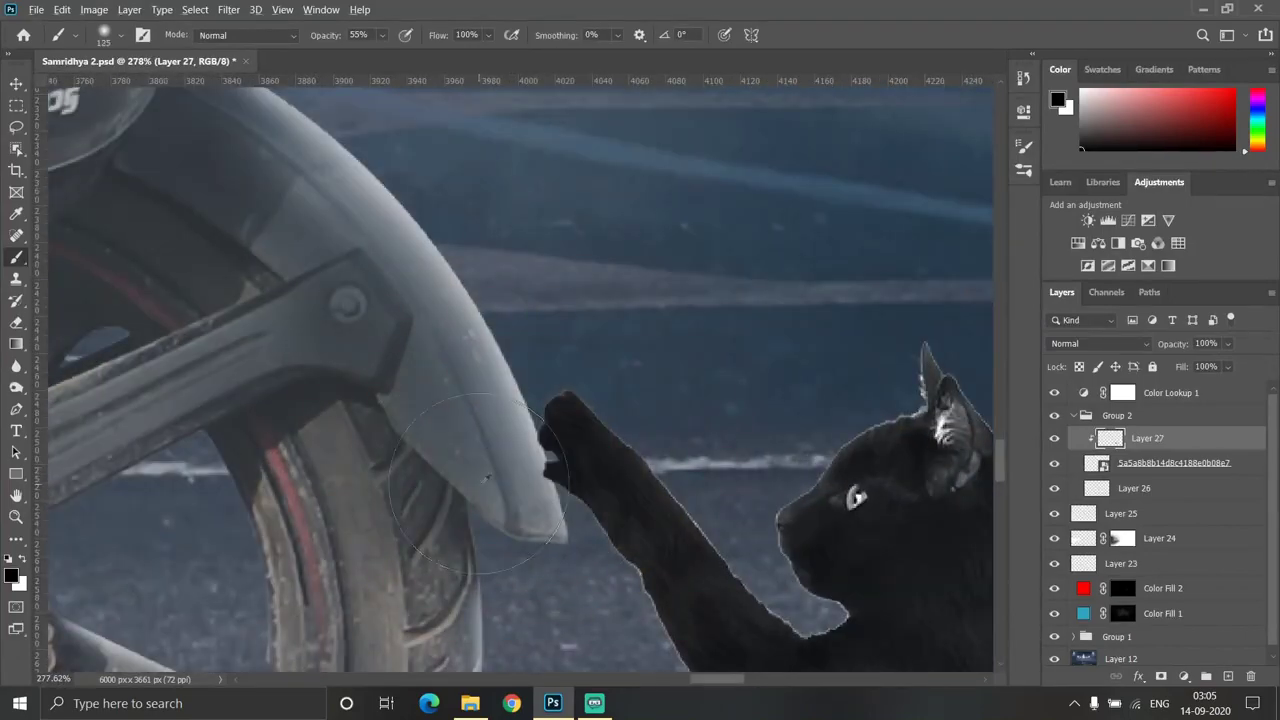
scroll(487, 477, "down", 5)
scroll(487, 477, "up", 1)
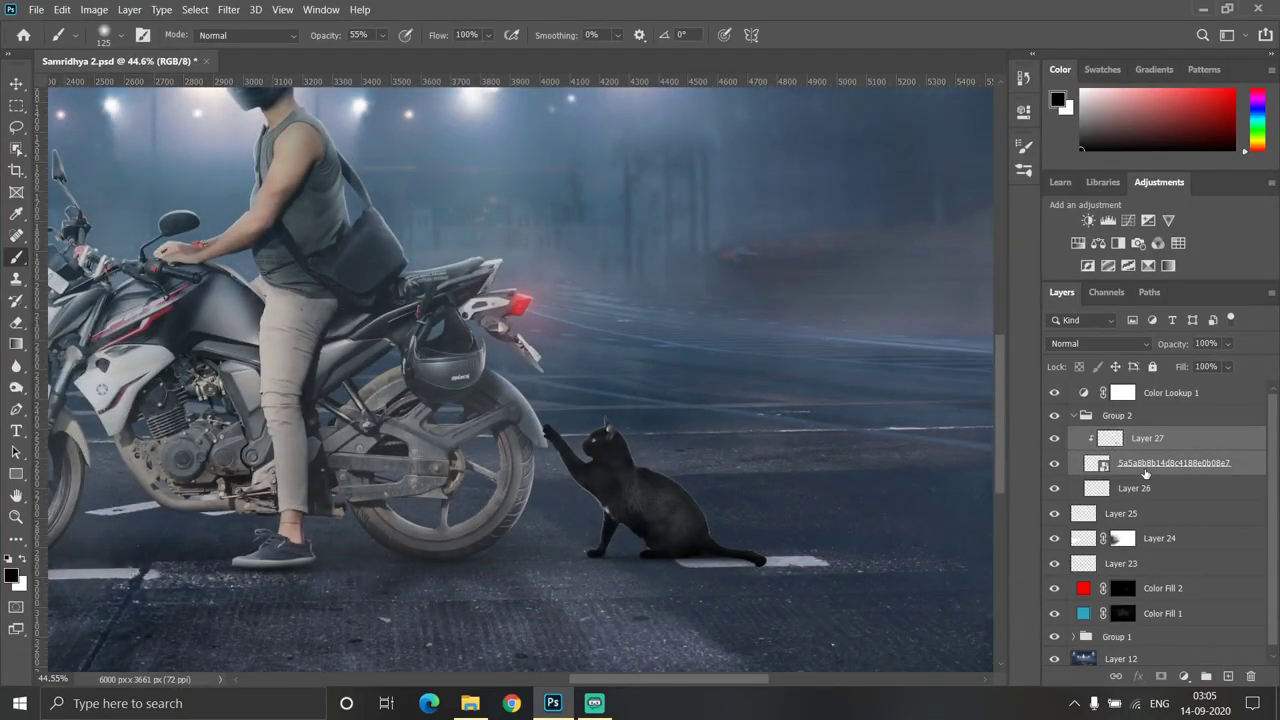
Toggle Layer 27's shading to compare, then add a new empty Layer 28
left_click(1163, 488, "shift")
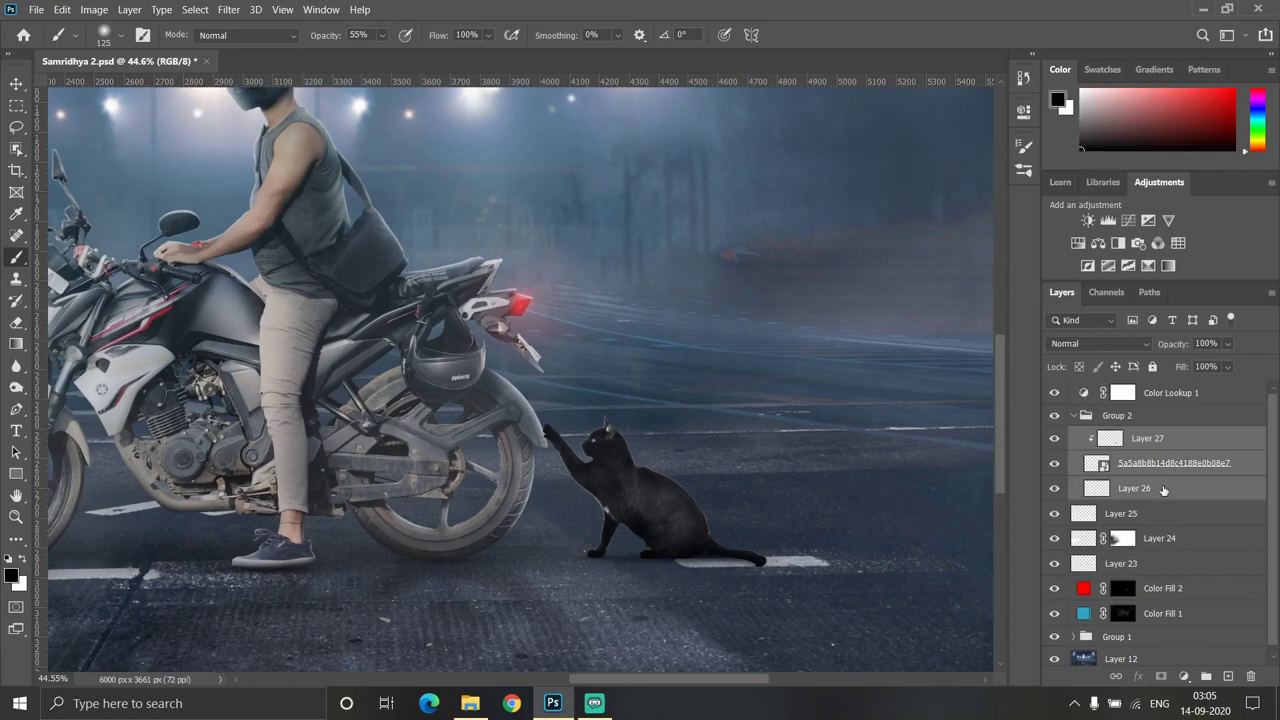
left_click(1147, 438)
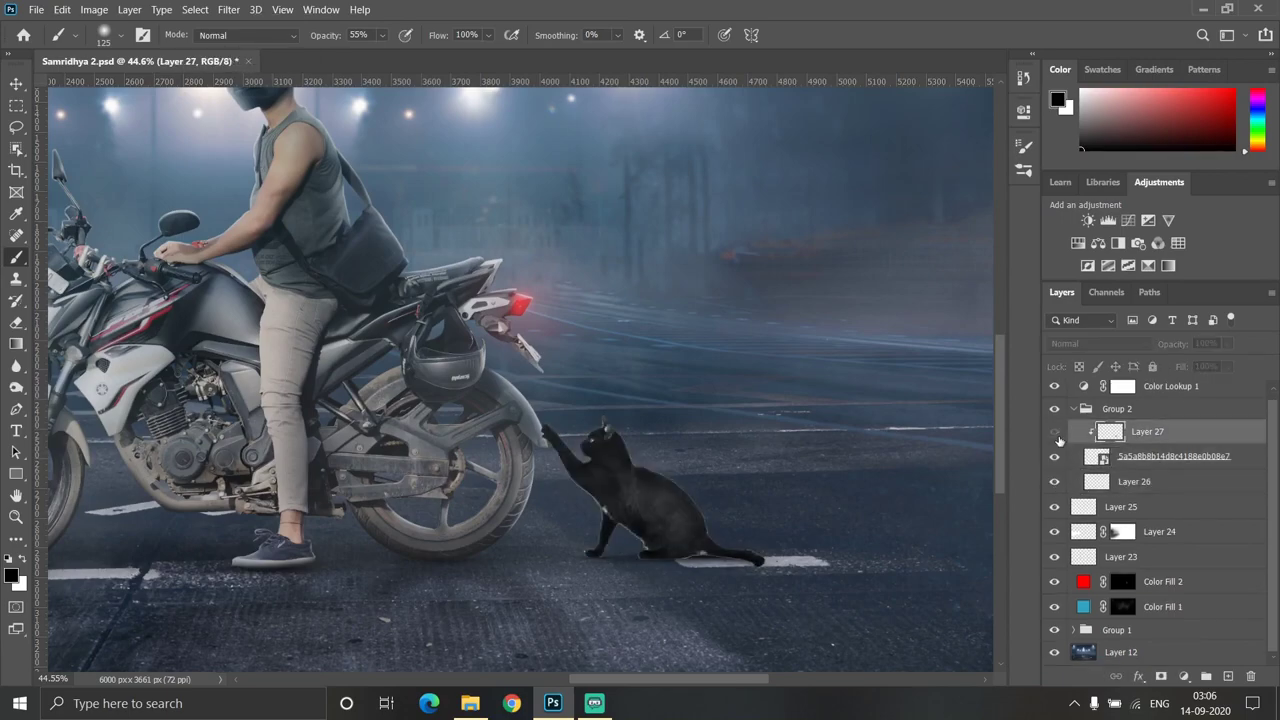
left_click(1054, 431)
scroll(987, 510, "down", 3)
scroll(987, 510, "up", 2)
scroll(474, 402, "up", 5)
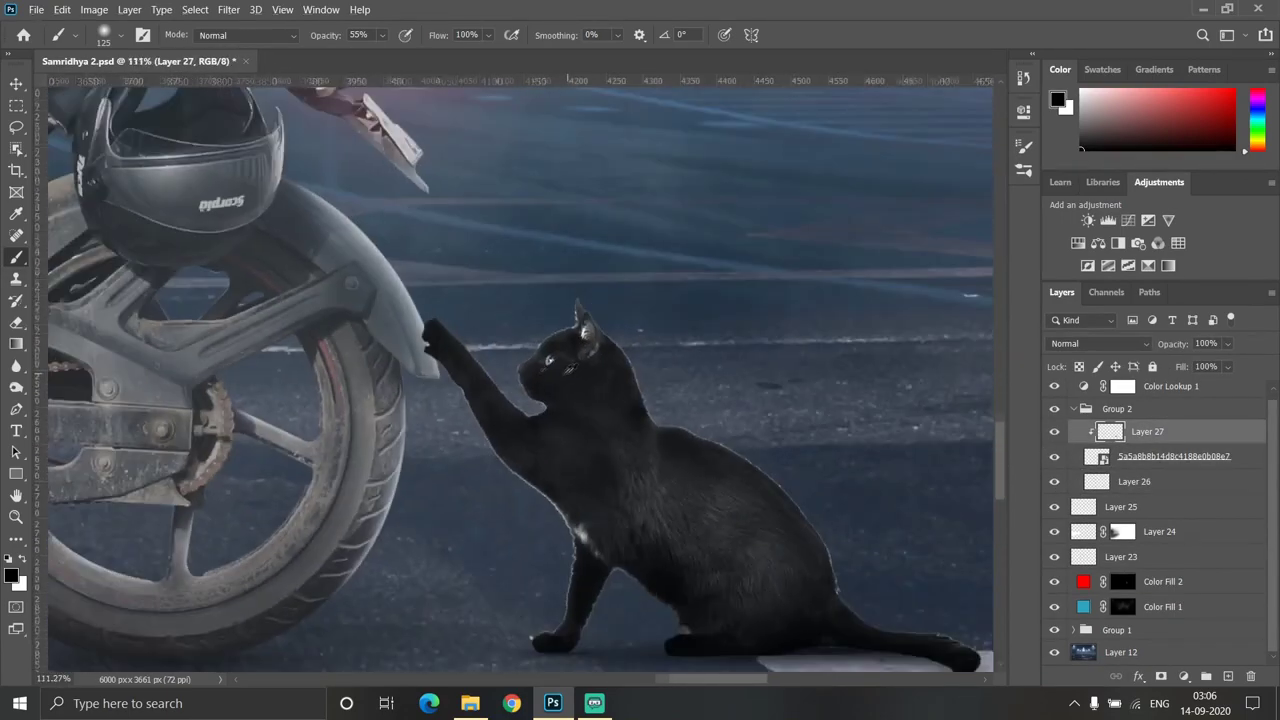
left_click(1224, 674)
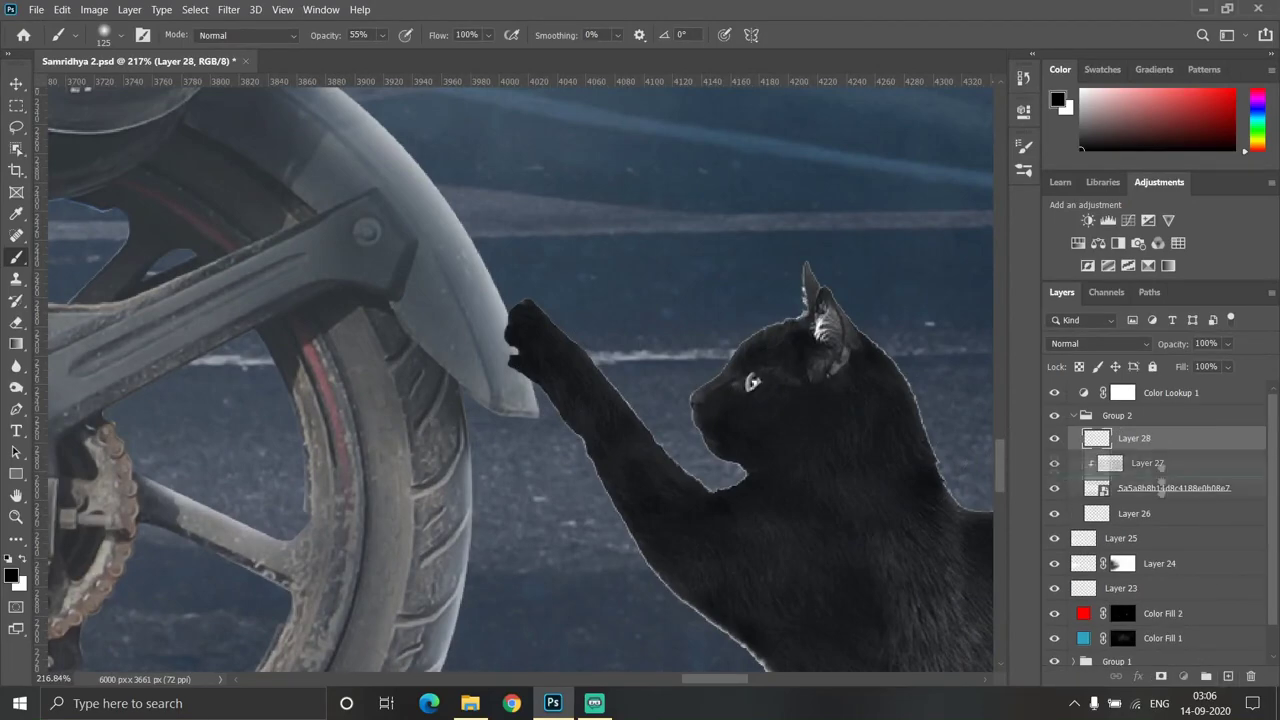
Zoom in on the rear fender and set the Eraser to 100% strength
scroll(578, 393, "up", 3)
key("z")
key("b")
scroll(611, 432, "down", 5)
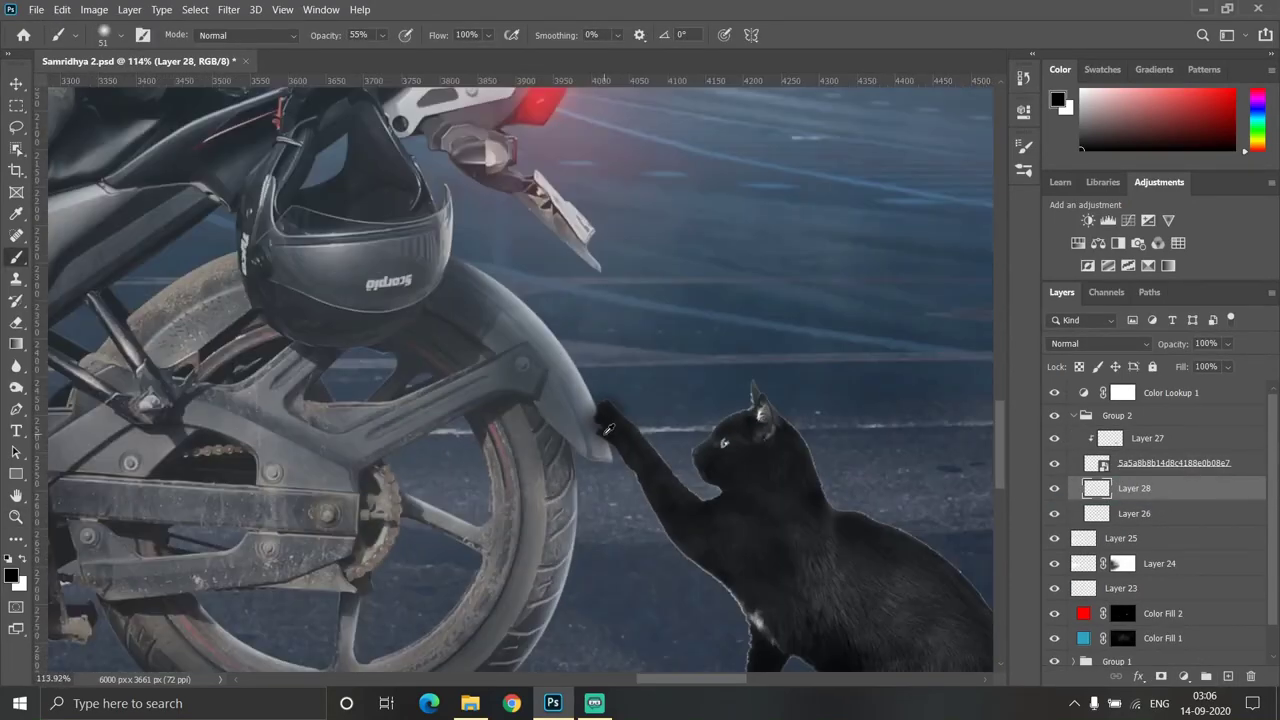
scroll(608, 400, "down", 2)
scroll(606, 380, "up", 5)
key("e")
scroll(604, 352, "up", 2)
scroll(603, 352, "down", 8)
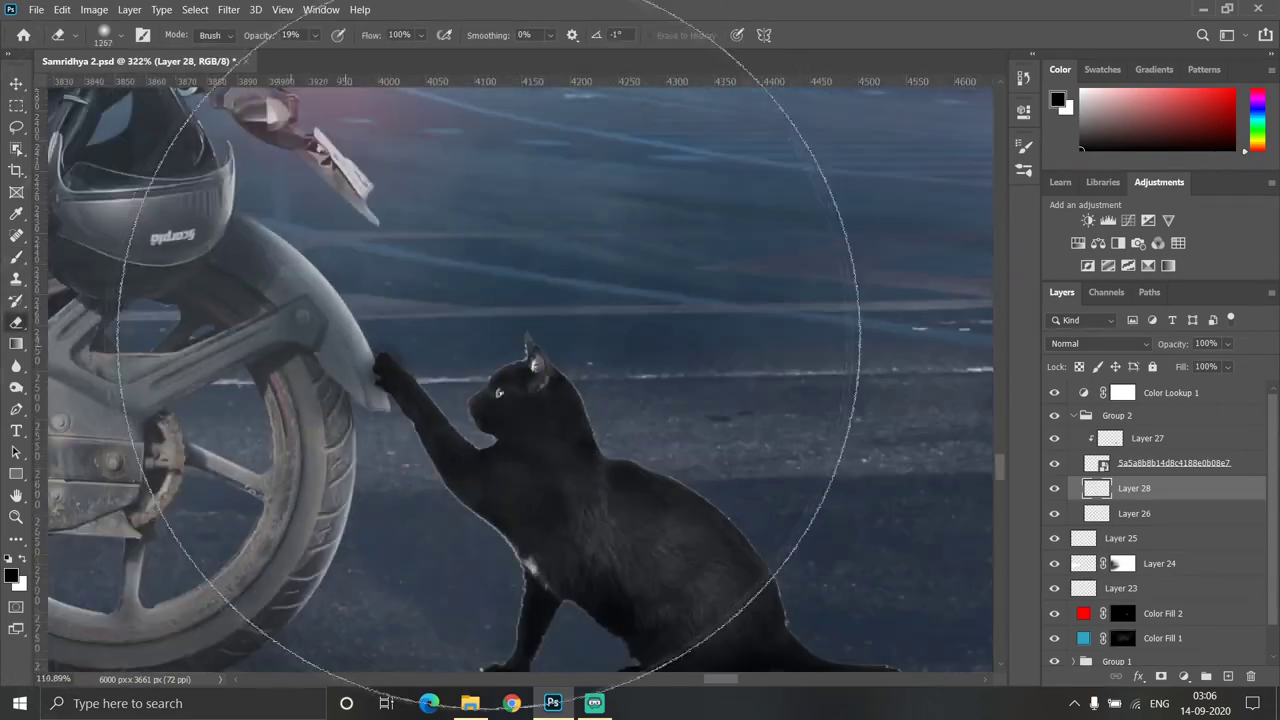
scroll(303, 367, "up", 5)
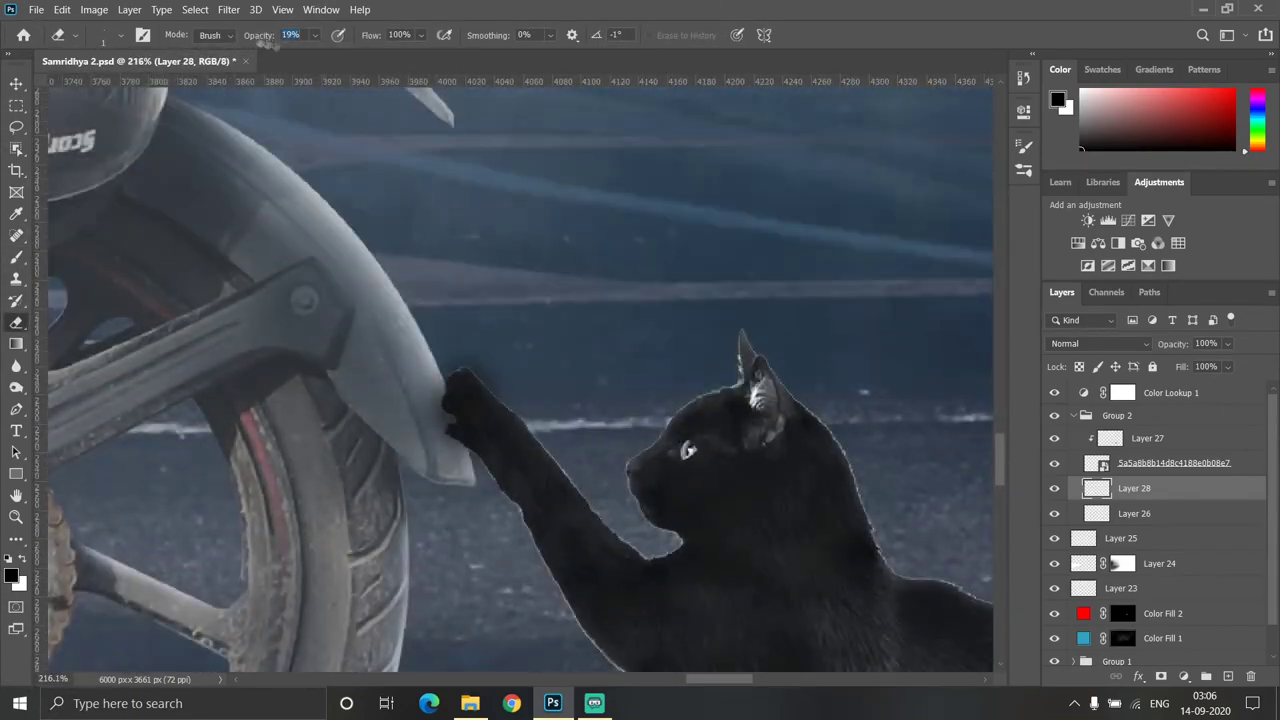
key("0")
scroll(474, 380, "up", 2)
scroll(470, 400, "down", 3)
scroll(480, 440, "up", 2)
Paint a soft dark contact shadow under the cat's raised paw at 50% opacity
key("b")
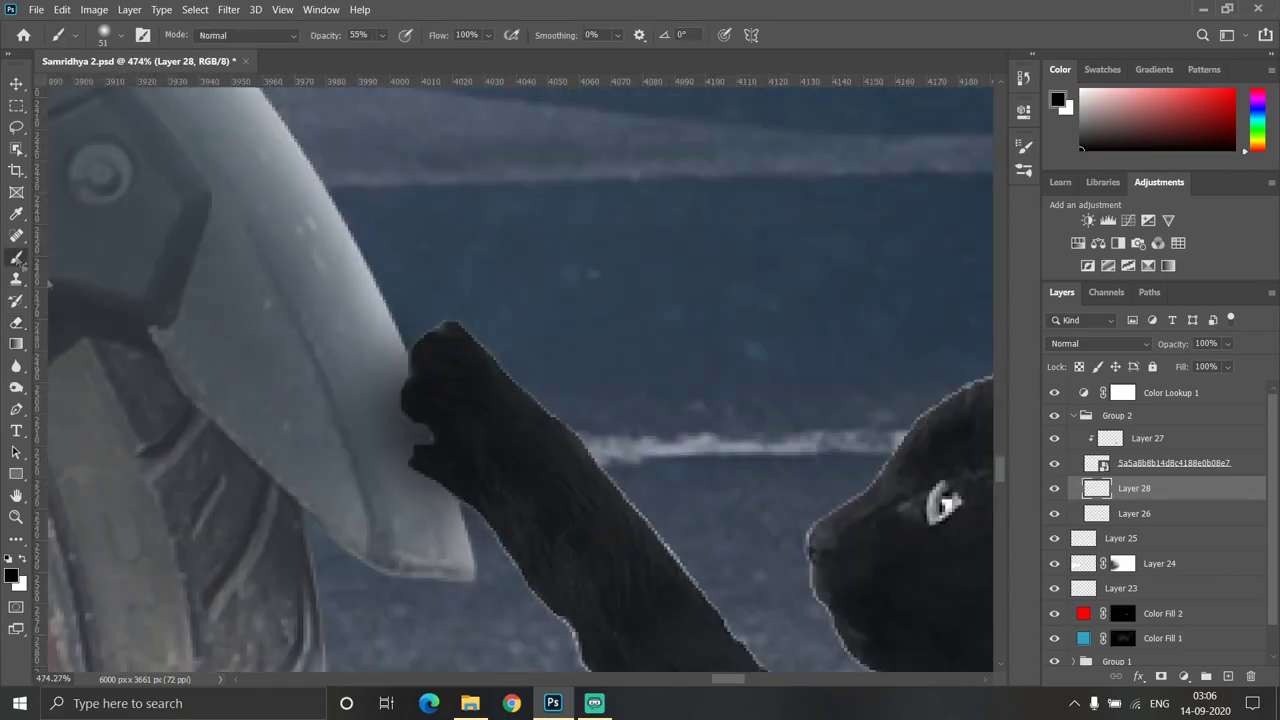
scroll(434, 443, "up", 2)
key("5")
key("5")
scroll(445, 440, "down", 2)
scroll(445, 440, "up", 2)
scroll(470, 450, "down", 3)
scroll(500, 470, "down", 3)
scroll(580, 507, "down", 2)
scroll(660, 488, "up", 3)
scroll(650, 490, "up", 3)
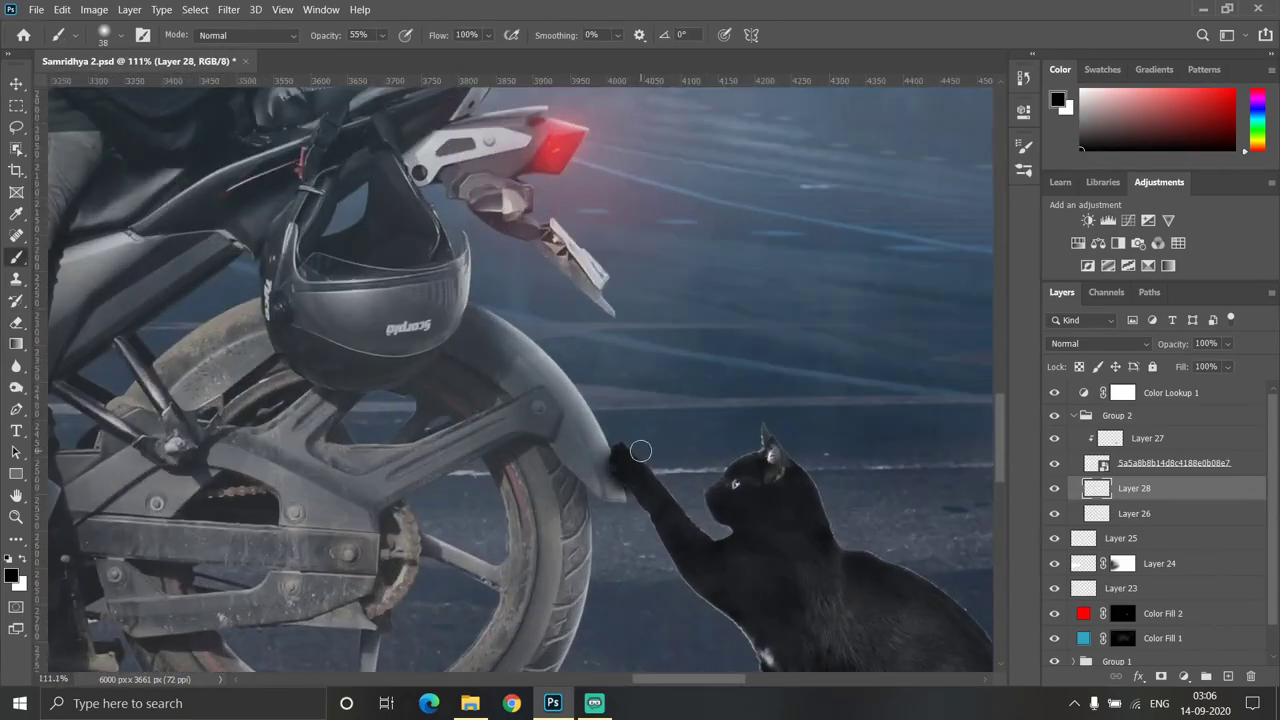
scroll(645, 490, "up", 2)
scroll(645, 490, "up", 3)
scroll(645, 490, "up", 2)
scroll(571, 414, "down", 2)
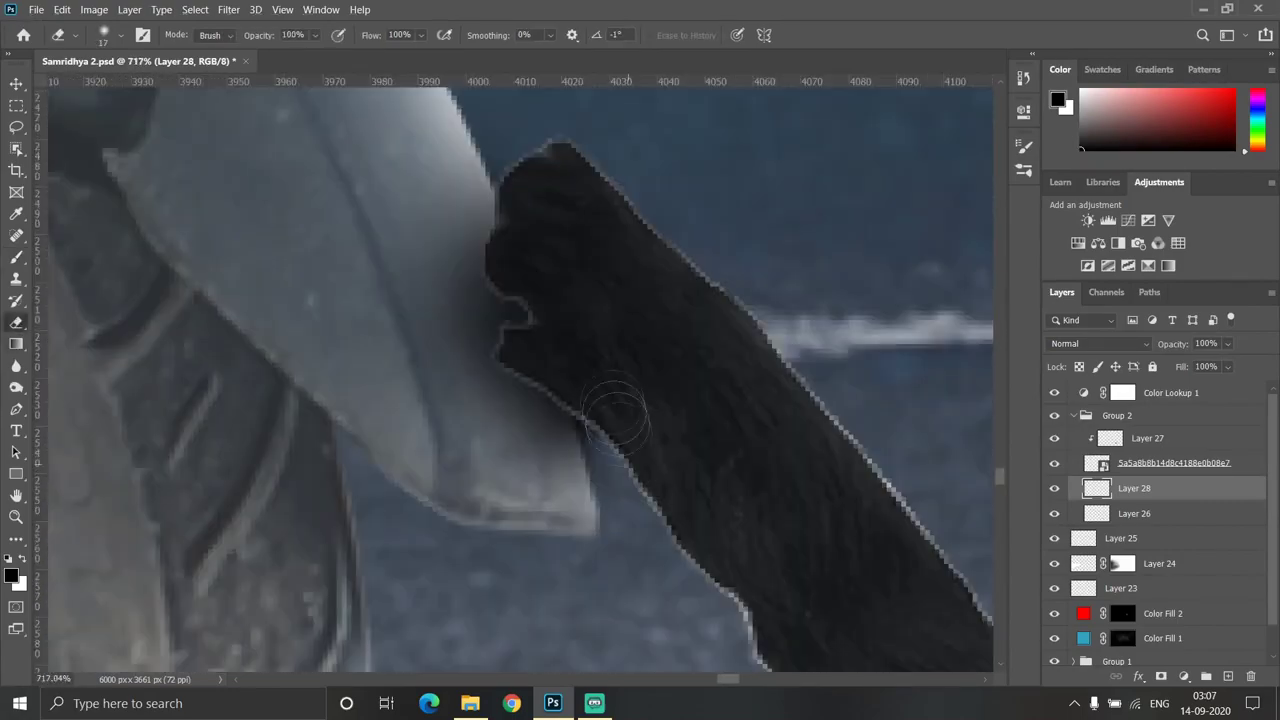
scroll(571, 414, "down", 2)
scroll(680, 415, "up", 3)
Erase stray shadow, then add a clipped Levels adjustment to the cat layer, output white 178
key("e")
scroll(680, 415, "down", 2)
key("alt+bracketright")
key("alt+bracketright")
key("b")
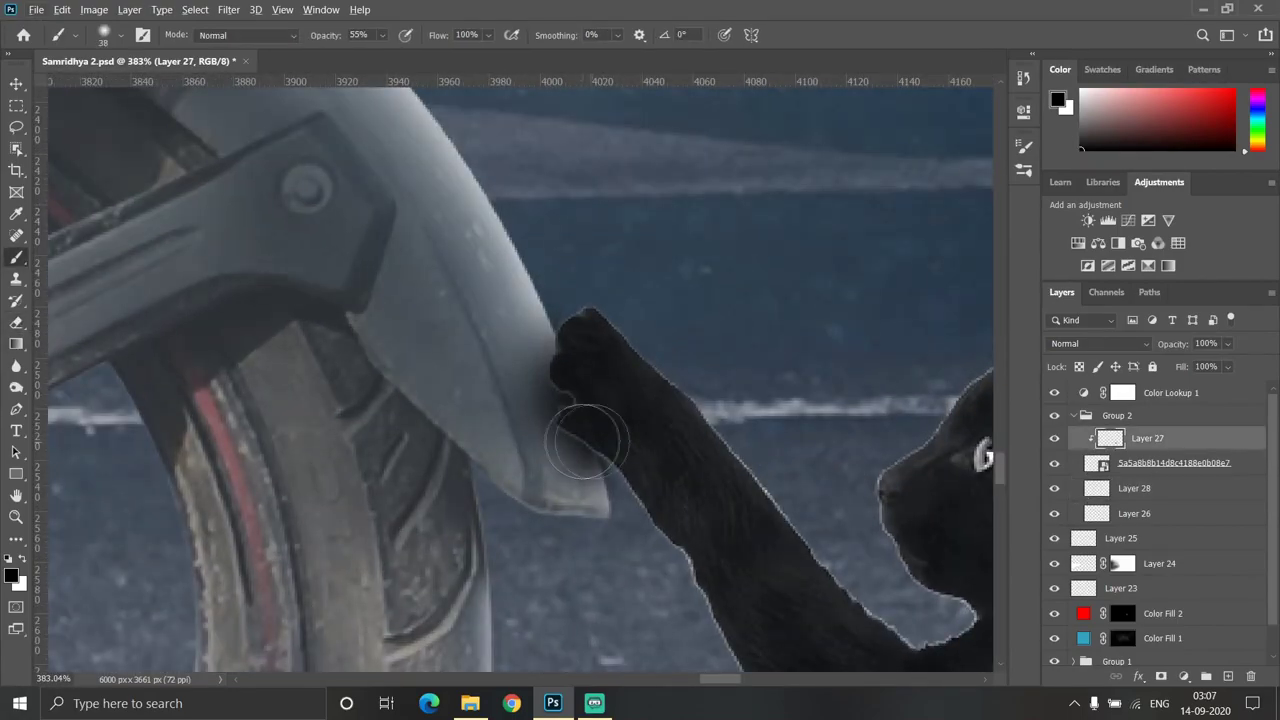
scroll(549, 380, "down", 3)
scroll(63, 376, "down", 3)
scroll(63, 376, "up", 2)
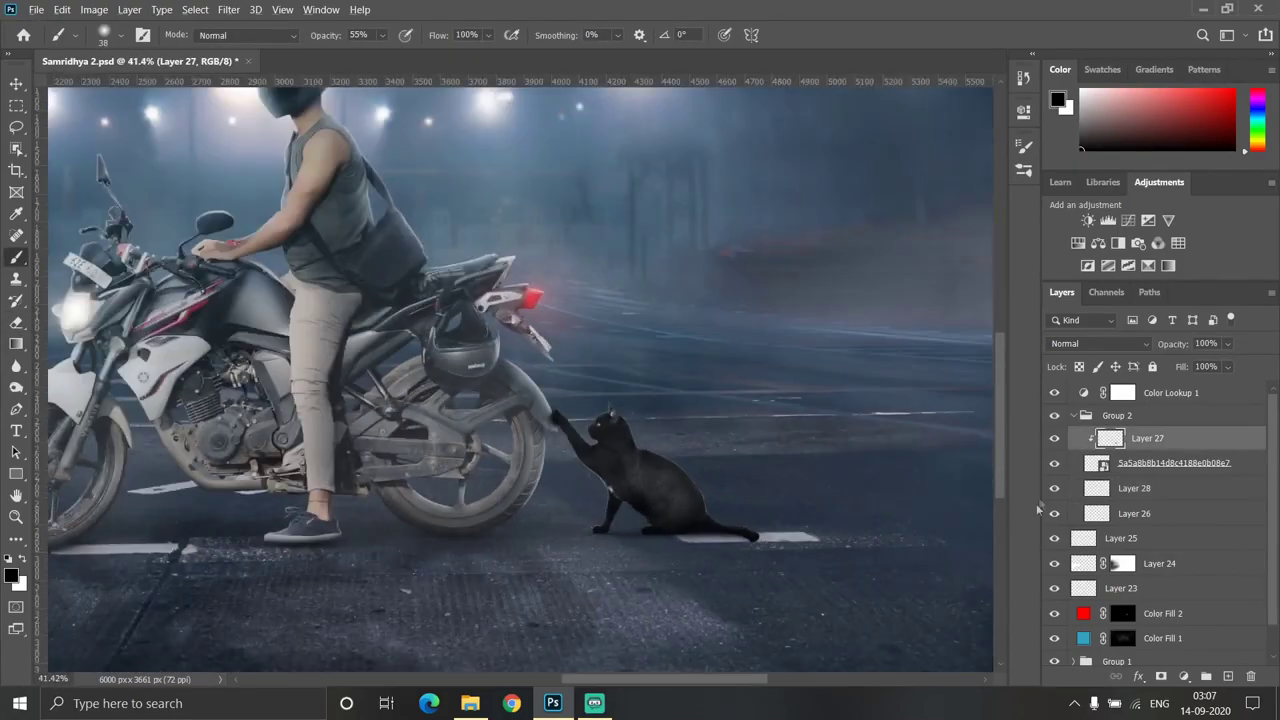
scroll(63, 376, "up", 1)
key("alt+bracketleft")
left_click(1116, 228)
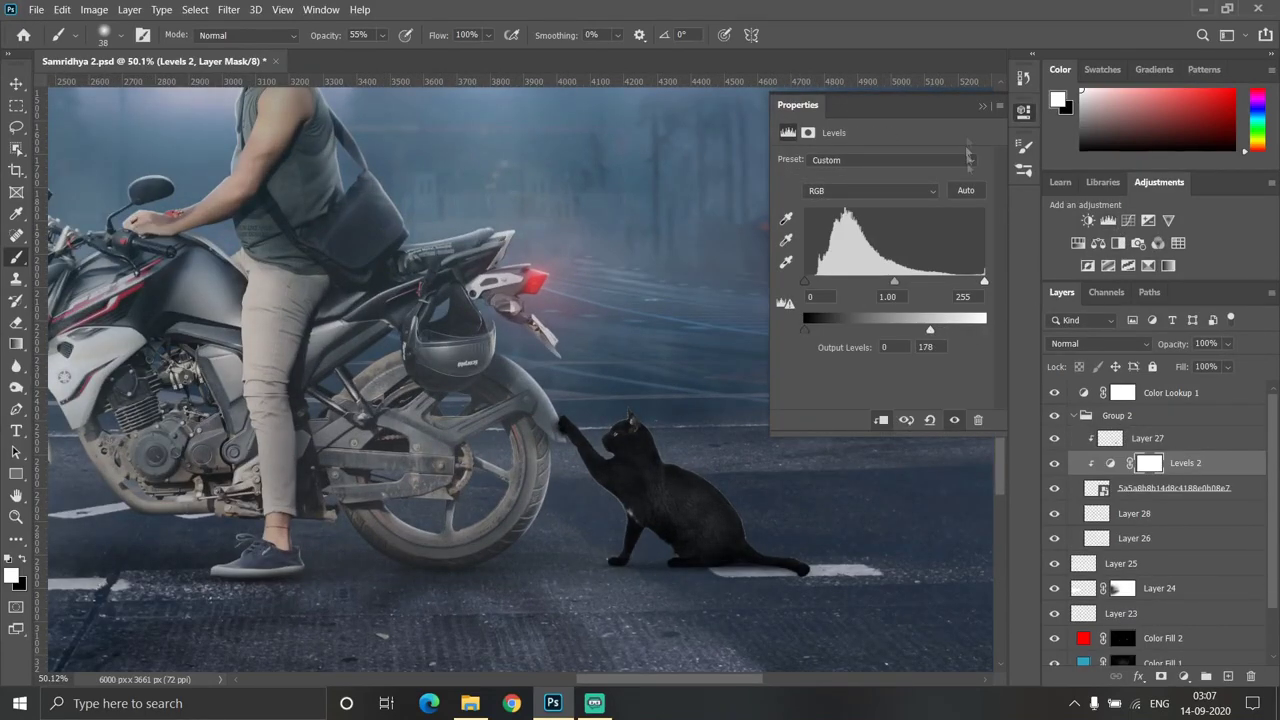
Create a new layer clipped to the cat, with default colours and a smaller soft brush
key("d")
key("ctrl+shift+alt+n")
scroll(795, 568, "up", 5)
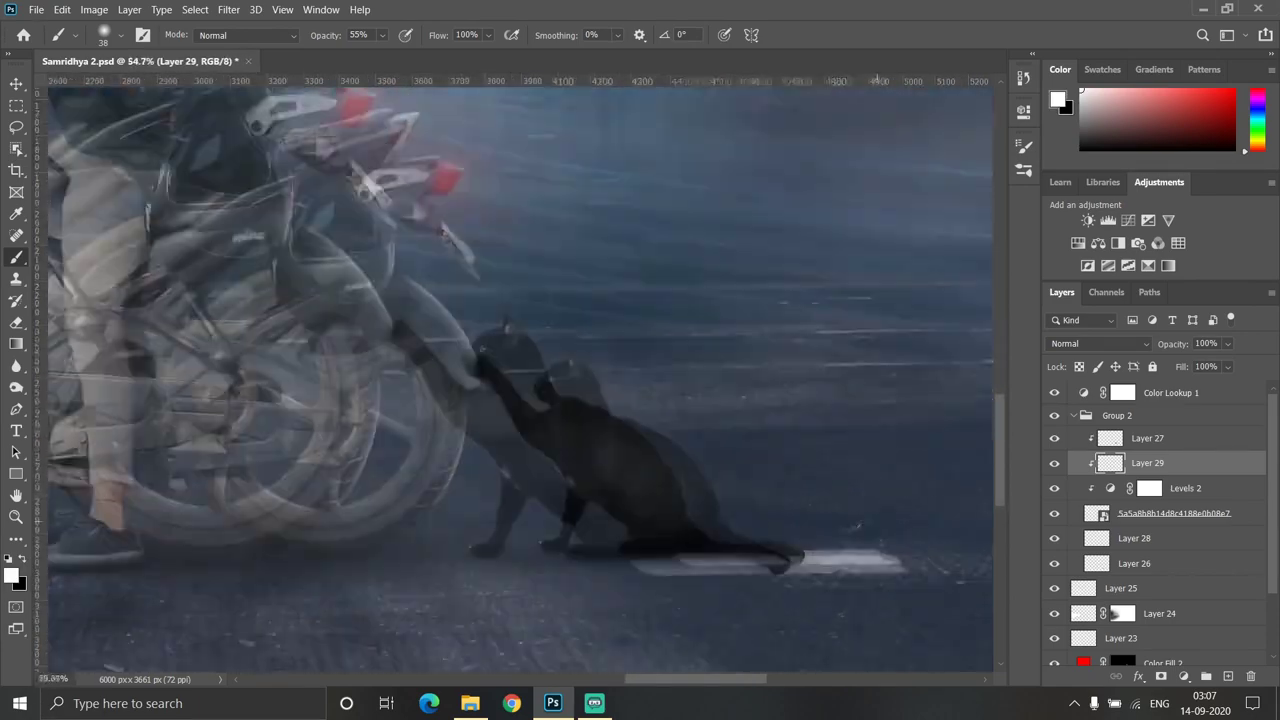
key("bracketleft")
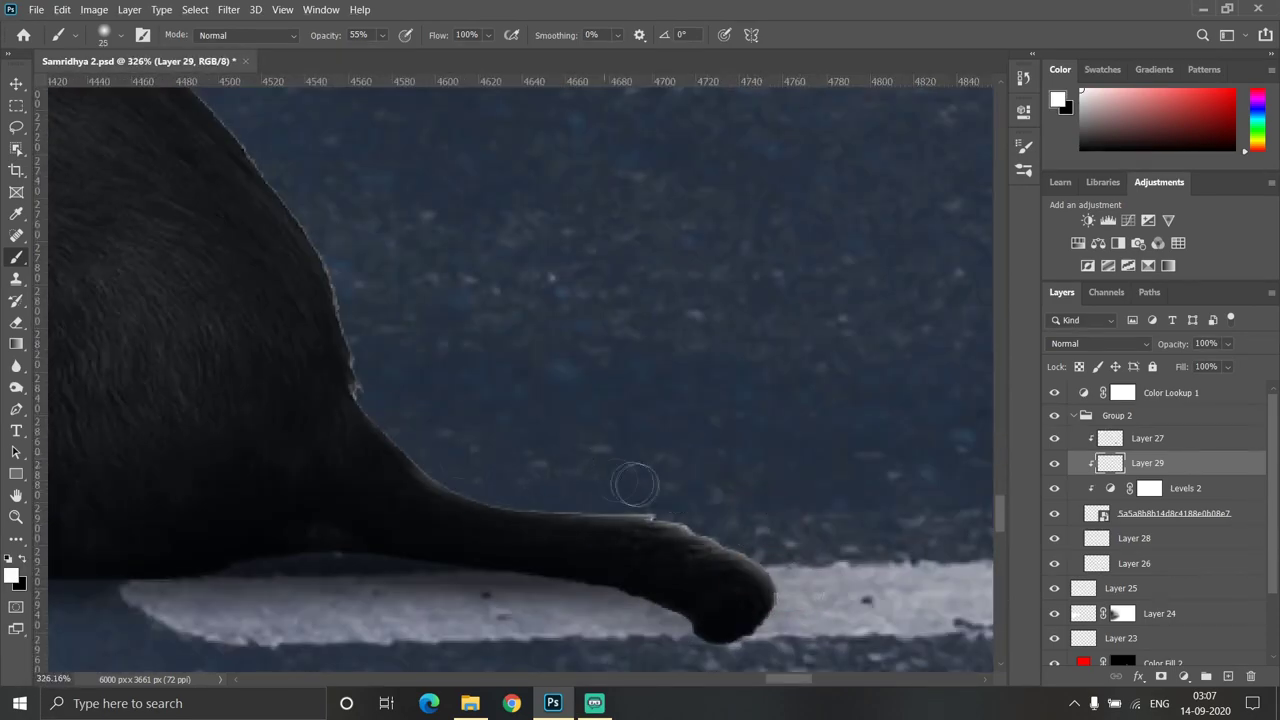
scroll(505, 468, "up", 1)
scroll(415, 434, "down", 5)
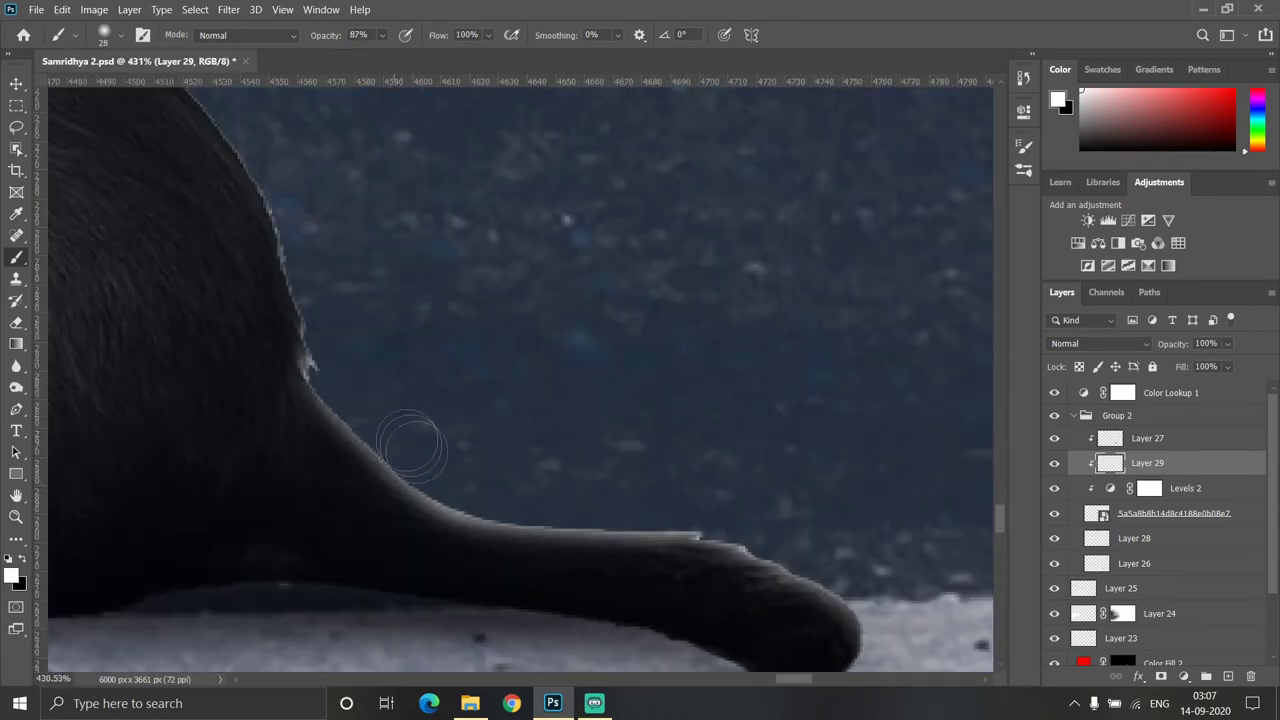
scroll(460, 340, "up", 3)
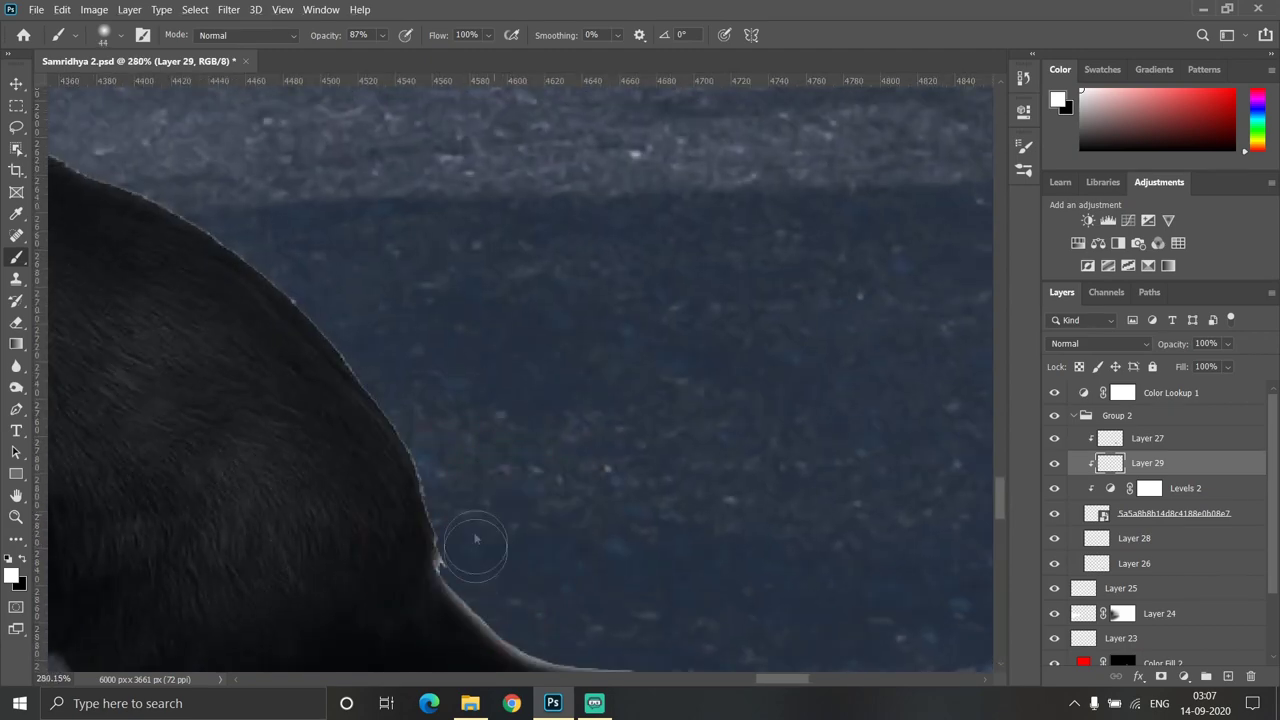
scroll(428, 357, "down", 4)
scroll(437, 418, "up", 4)
scroll(437, 418, "up", 1)
left_click_drag(651, 537, 620, 537)
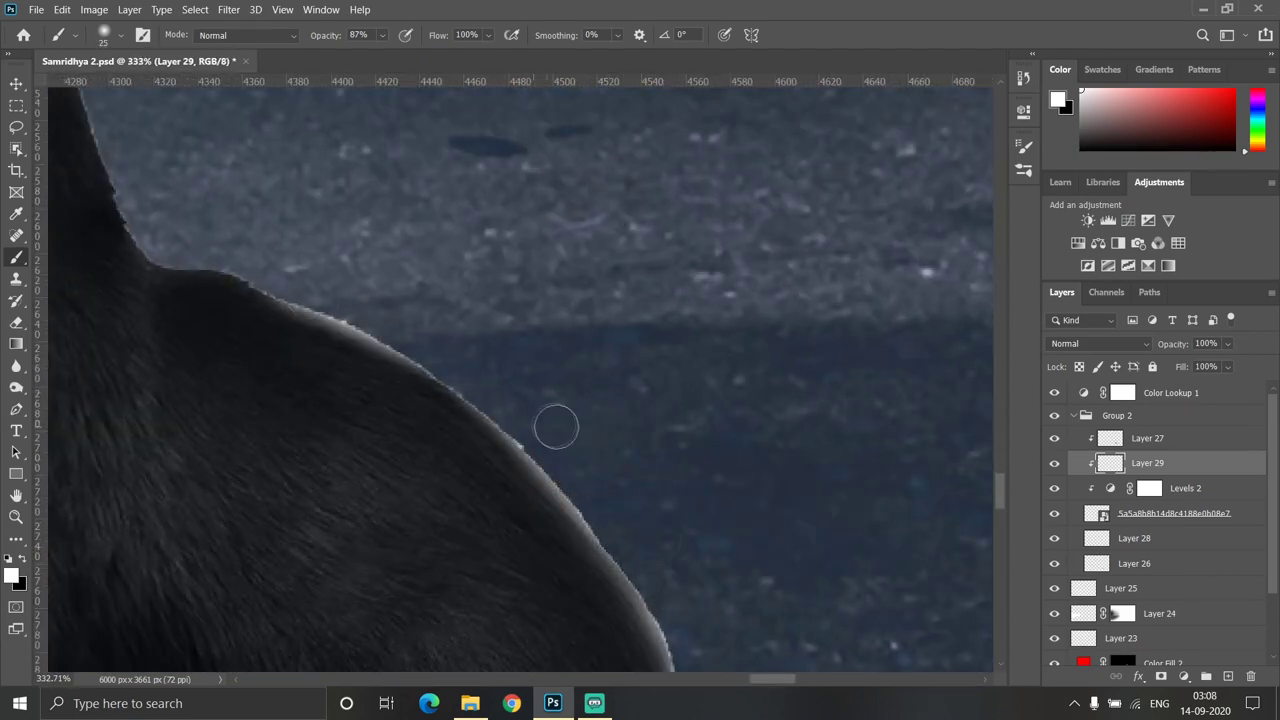
scroll(540, 423, "down", 4)
scroll(362, 373, "up", 4)
scroll(362, 373, "up", 1)
Paint a soft light rim along the cat's back edge and face contour
left_click_drag(362, 373, 405, 376)
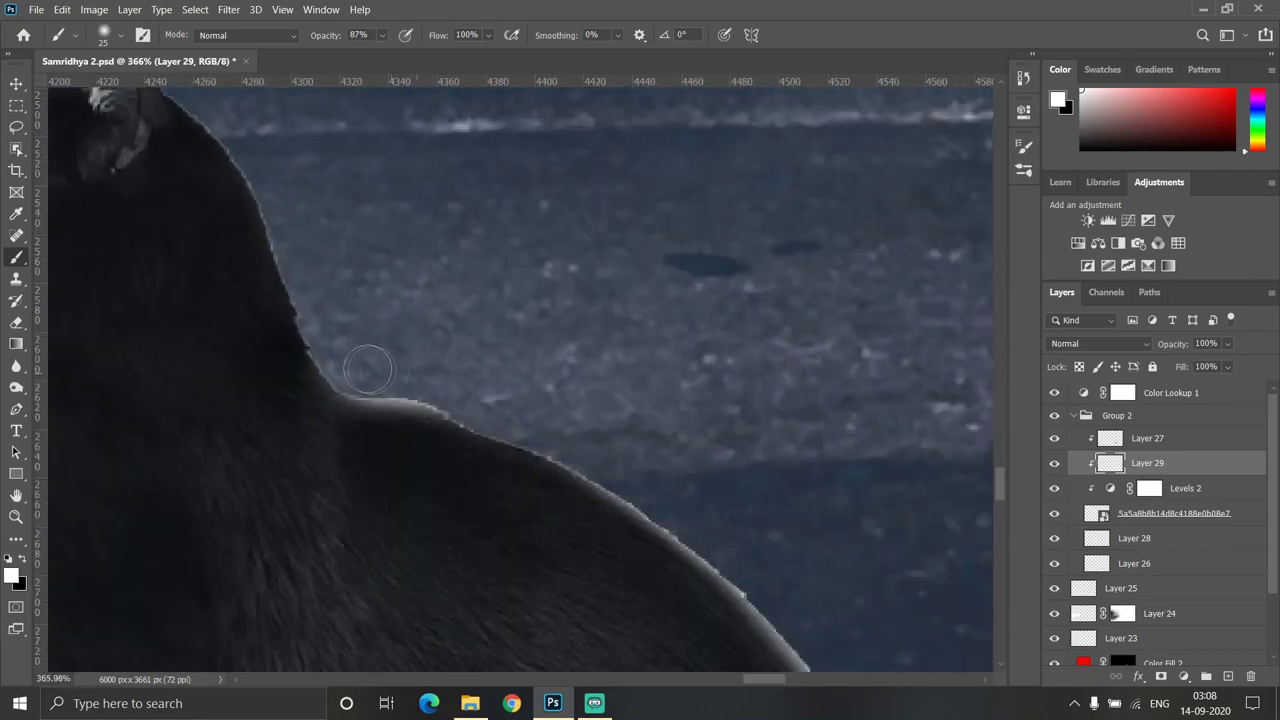
scroll(694, 455, "down", 1)
scroll(591, 419, "down", 4)
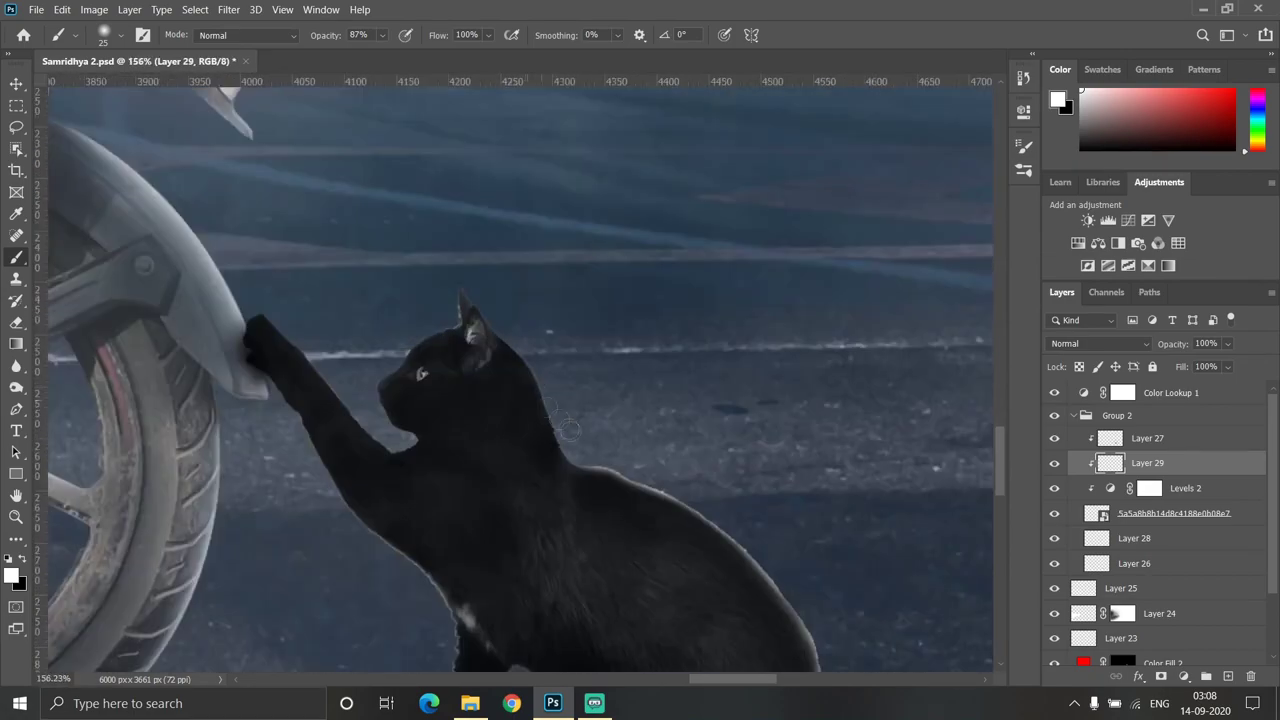
scroll(534, 380, "up", 4)
scroll(605, 435, "up", 1)
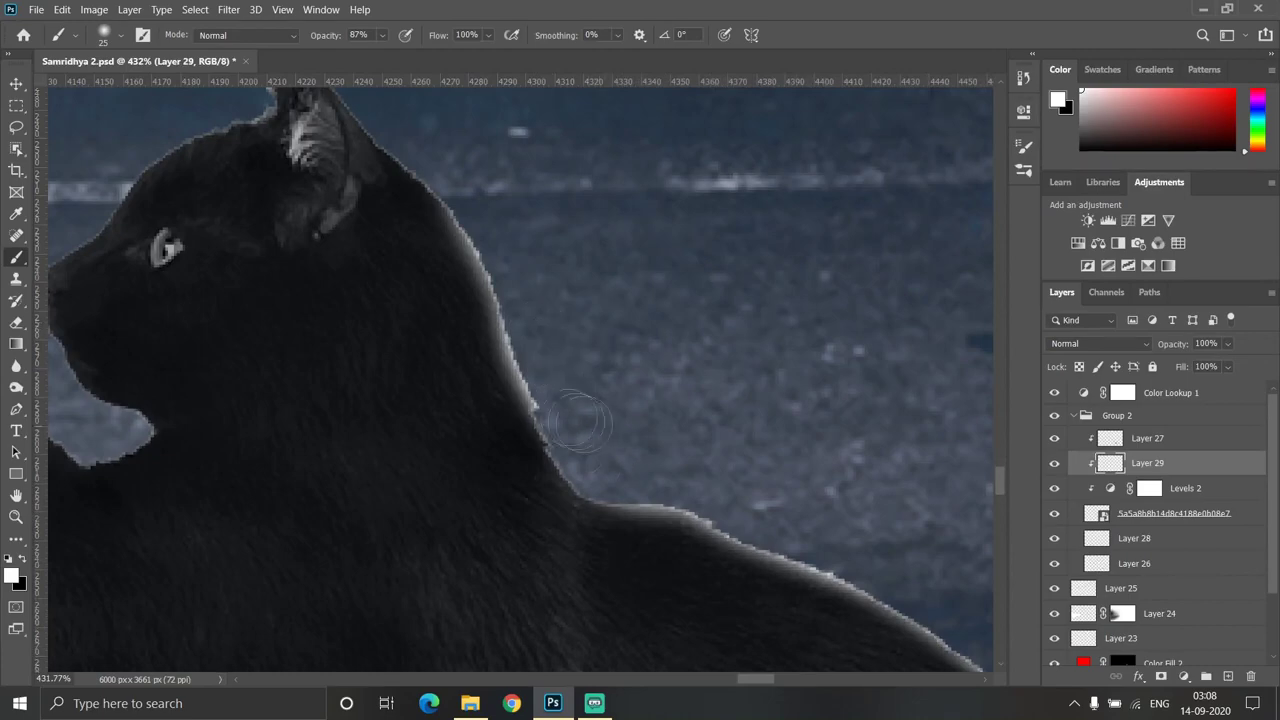
scroll(600, 477, "down", 3)
scroll(514, 443, "up", 4)
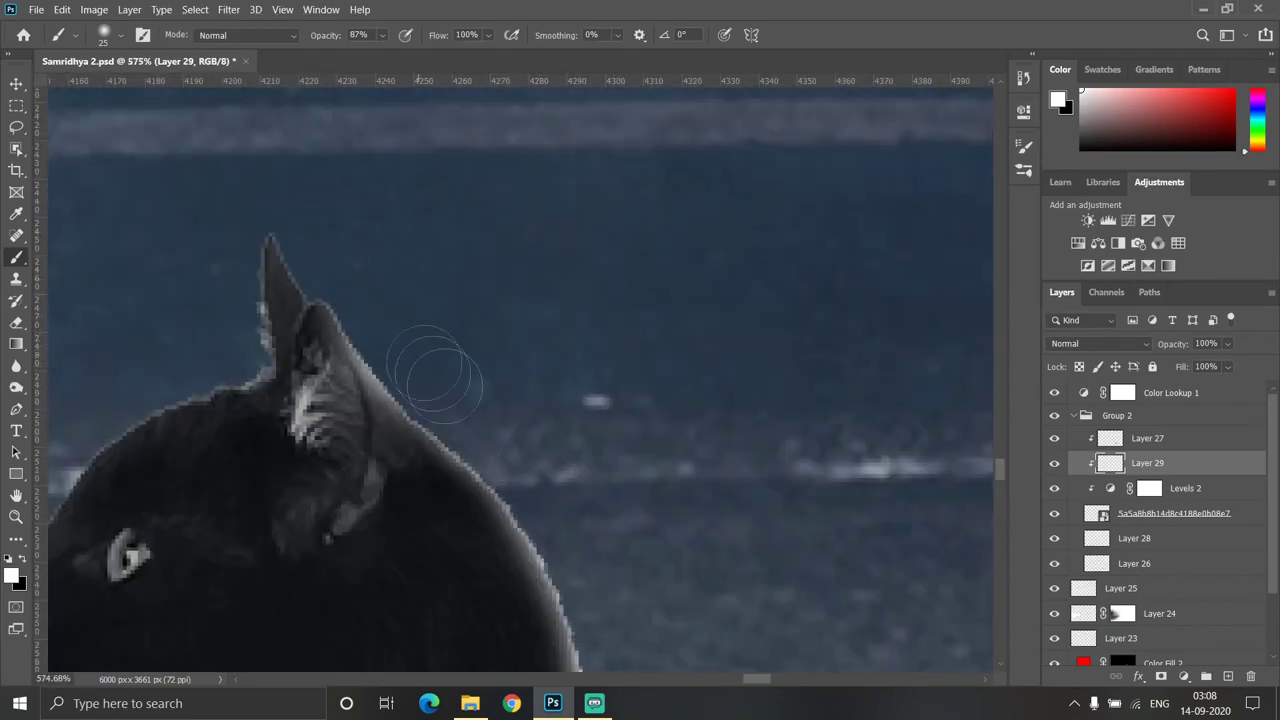
scroll(465, 348, "up", 1)
scroll(420, 360, "down", 3)
scroll(237, 471, "up", 2)
scroll(160, 520, "up", 2)
left_click_drag(150, 525, 333, 336)
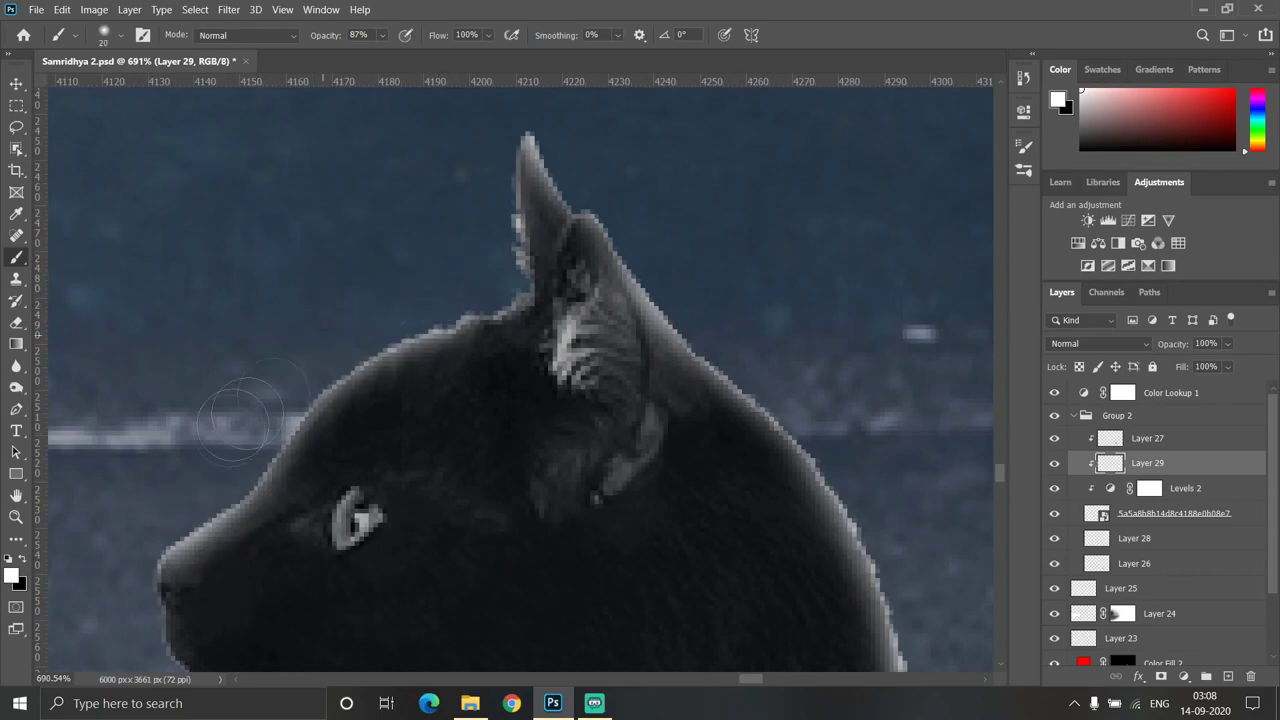
scroll(427, 290, "down", 3)
scroll(440, 421, "up", 2)
scroll(440, 421, "up", 2)
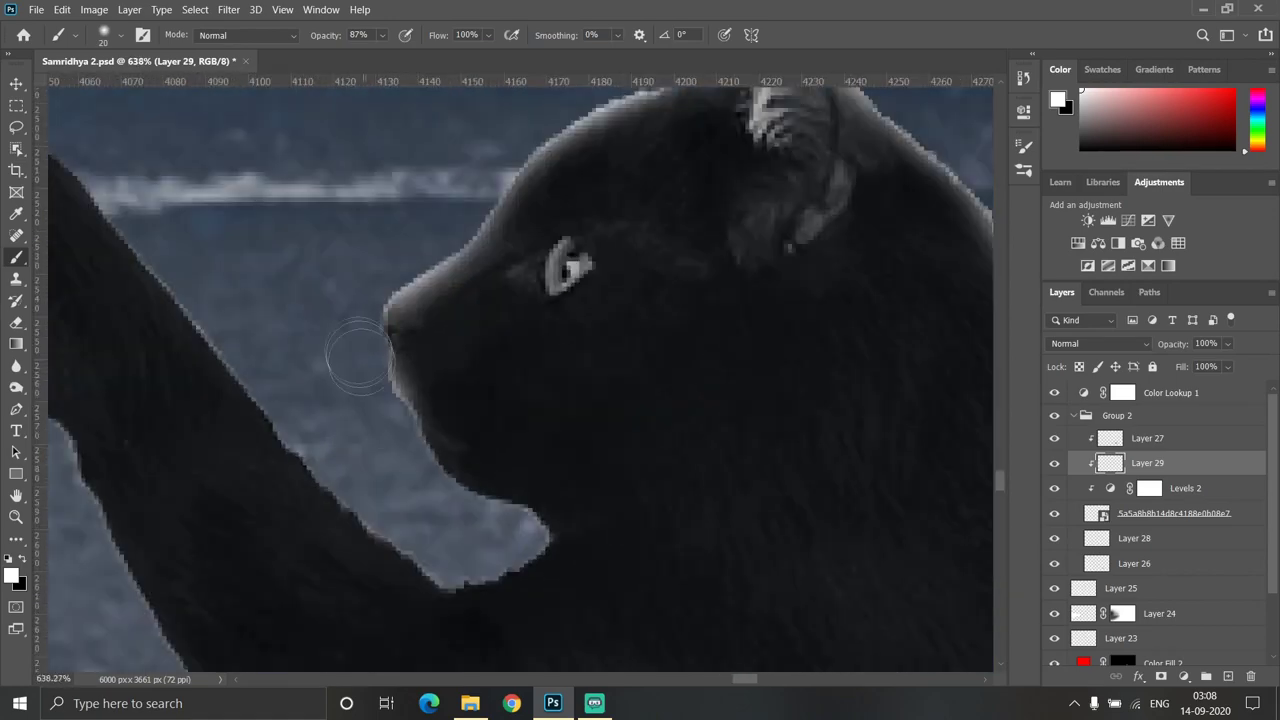
scroll(440, 421, "up", 2)
scroll(440, 421, "down", 2)
scroll(385, 400, "down", 2)
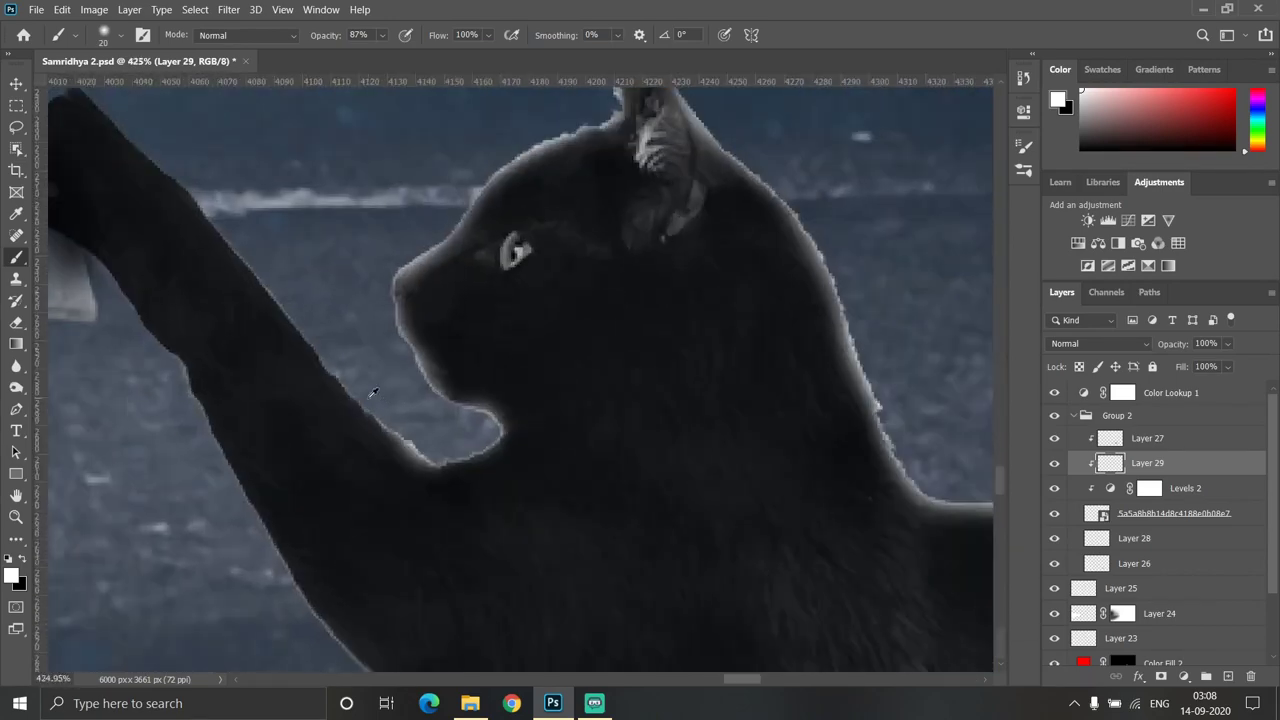
scroll(280, 300, "down", 2)
scroll(206, 251, "up", 2)
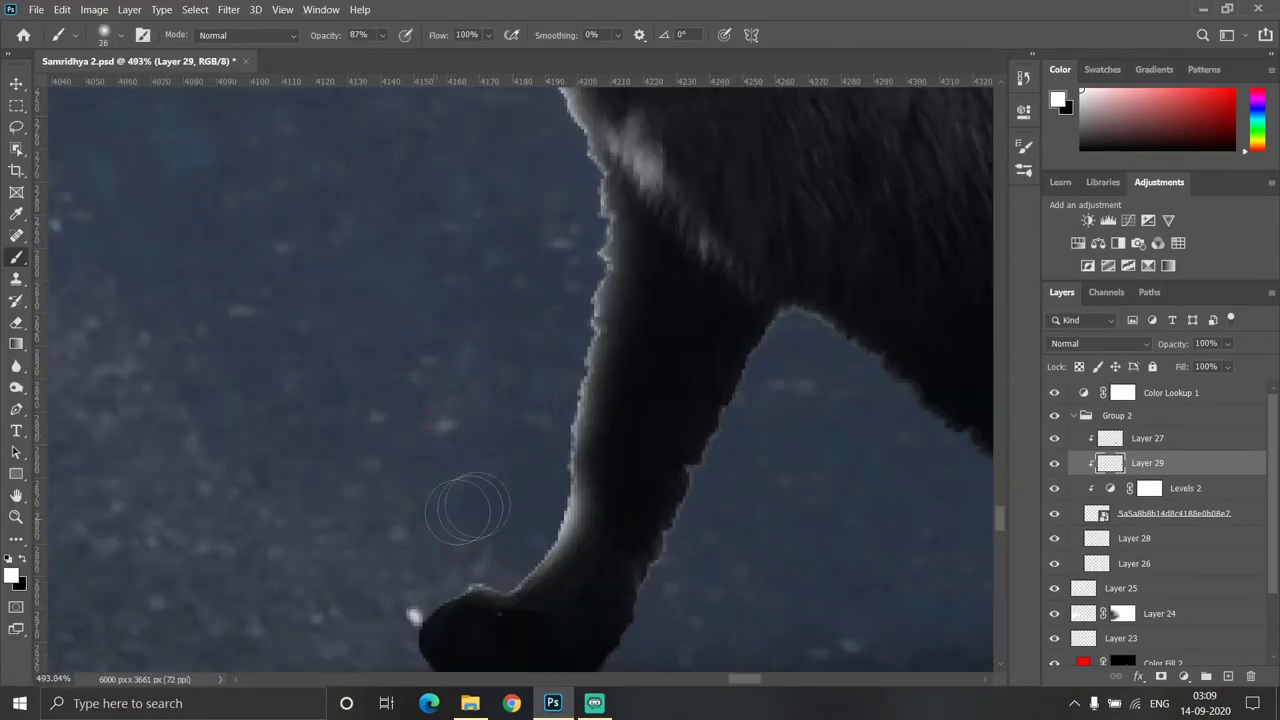
scroll(467, 510, "down", 3)
scroll(419, 548, "down", 5)
scroll(571, 491, "up", 5)
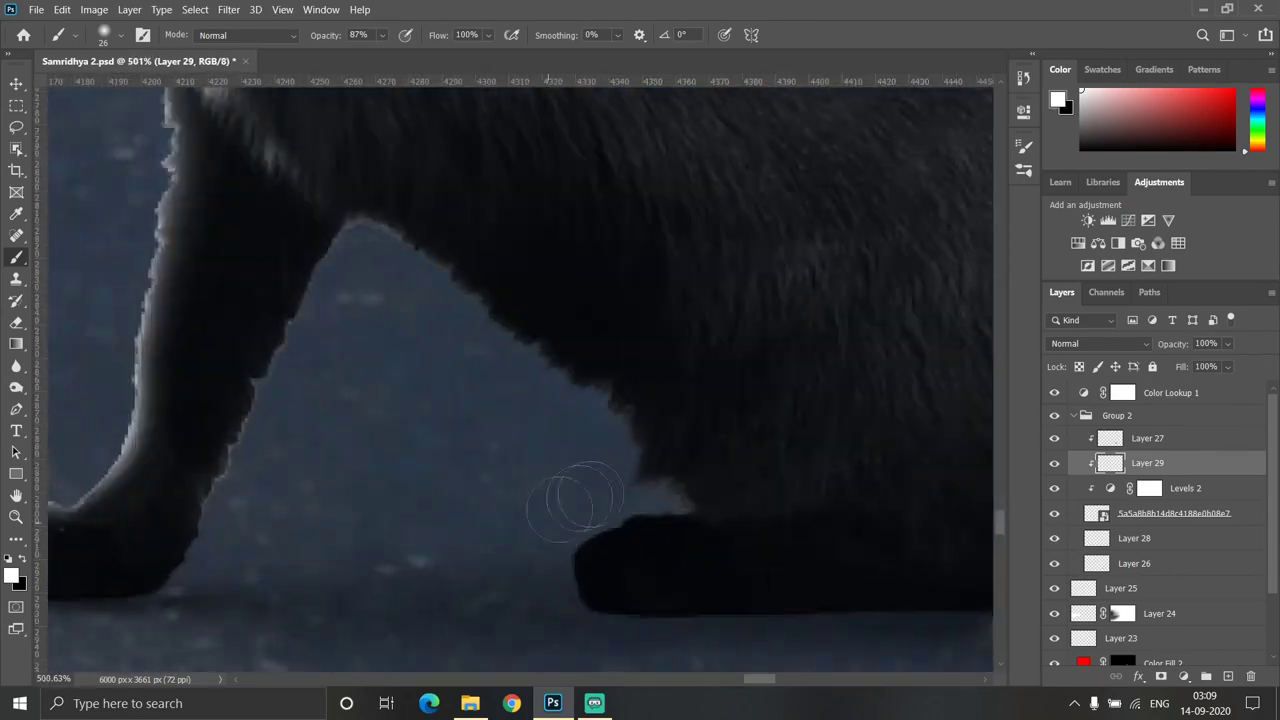
scroll(408, 323, "up", 3)
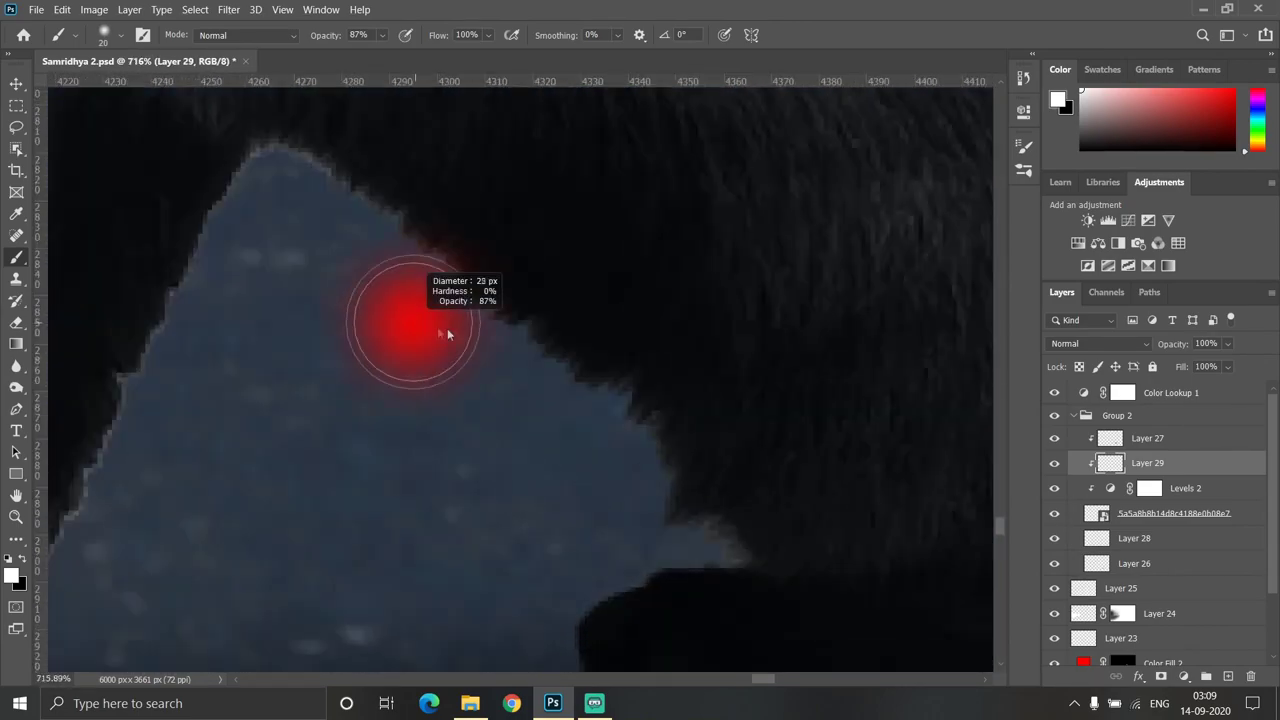
scroll(474, 449, "down", 8)
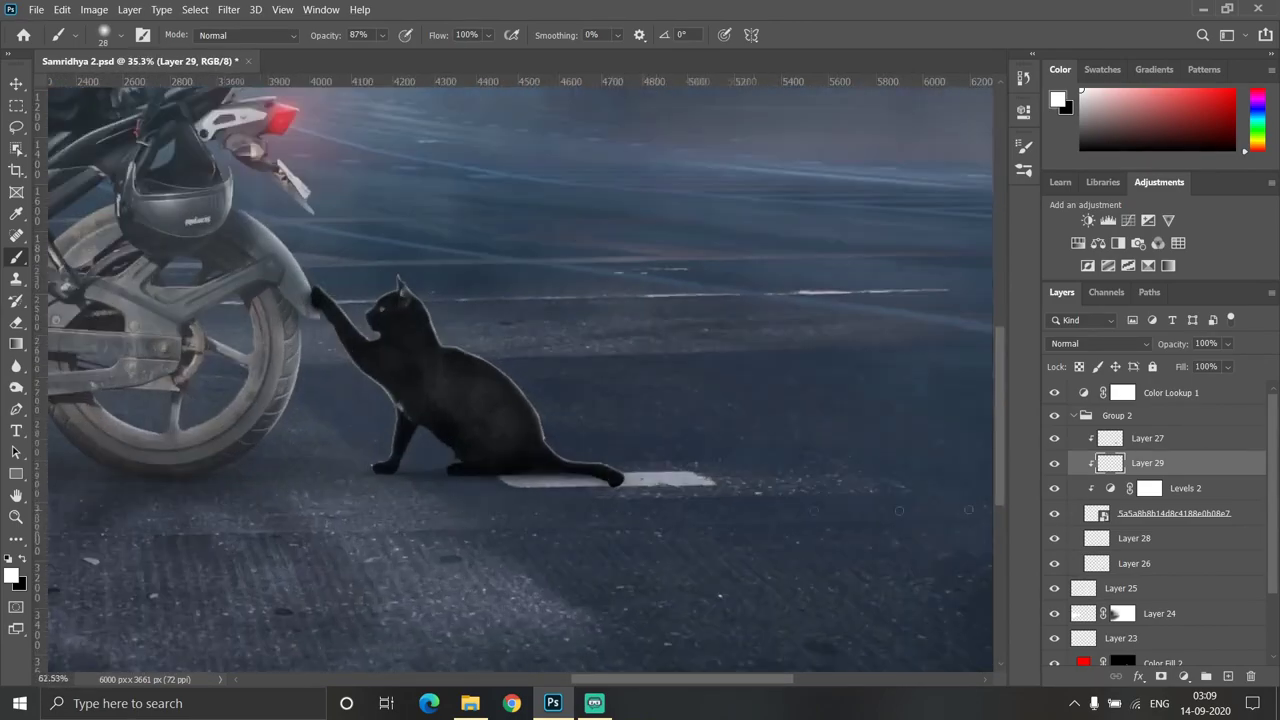
Move Layer 29 above Layer 27 and add a fresh empty Layer 30
key("ctrl+]")
scroll(547, 431, "up", 8)
scroll(540, 430, "up", 2)
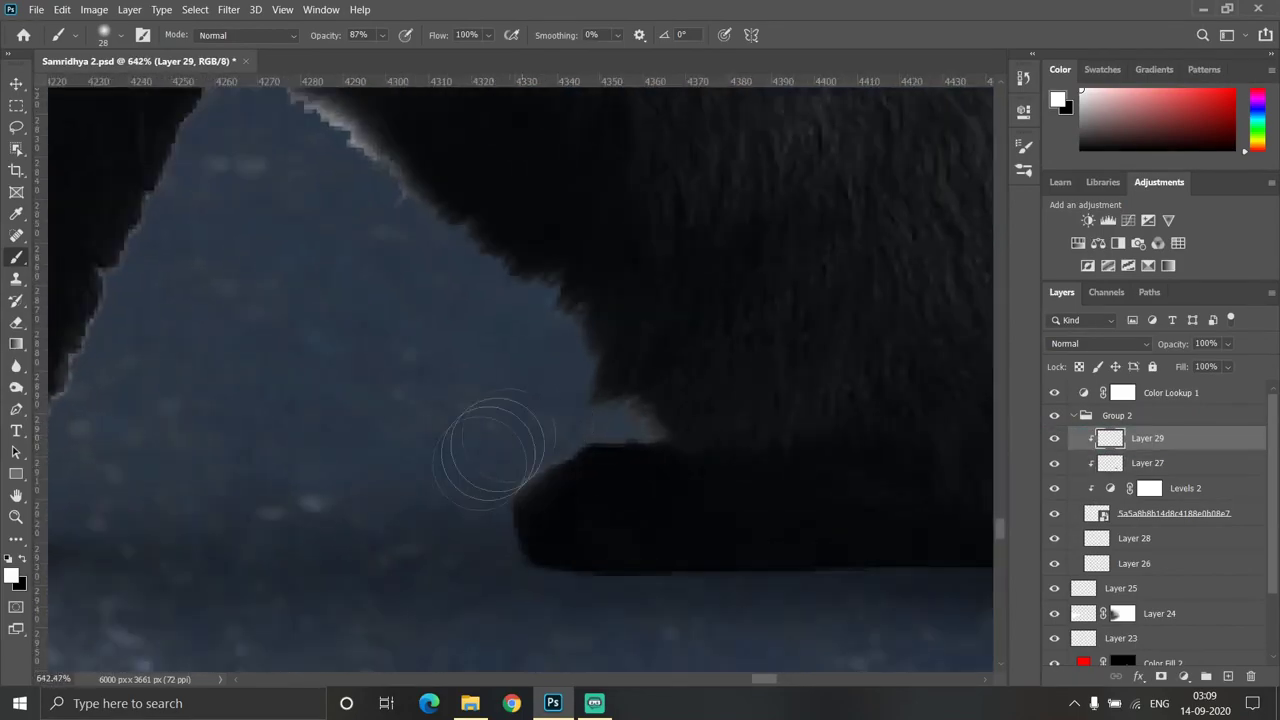
key("bracketleft")
scroll(456, 493, "down", 3)
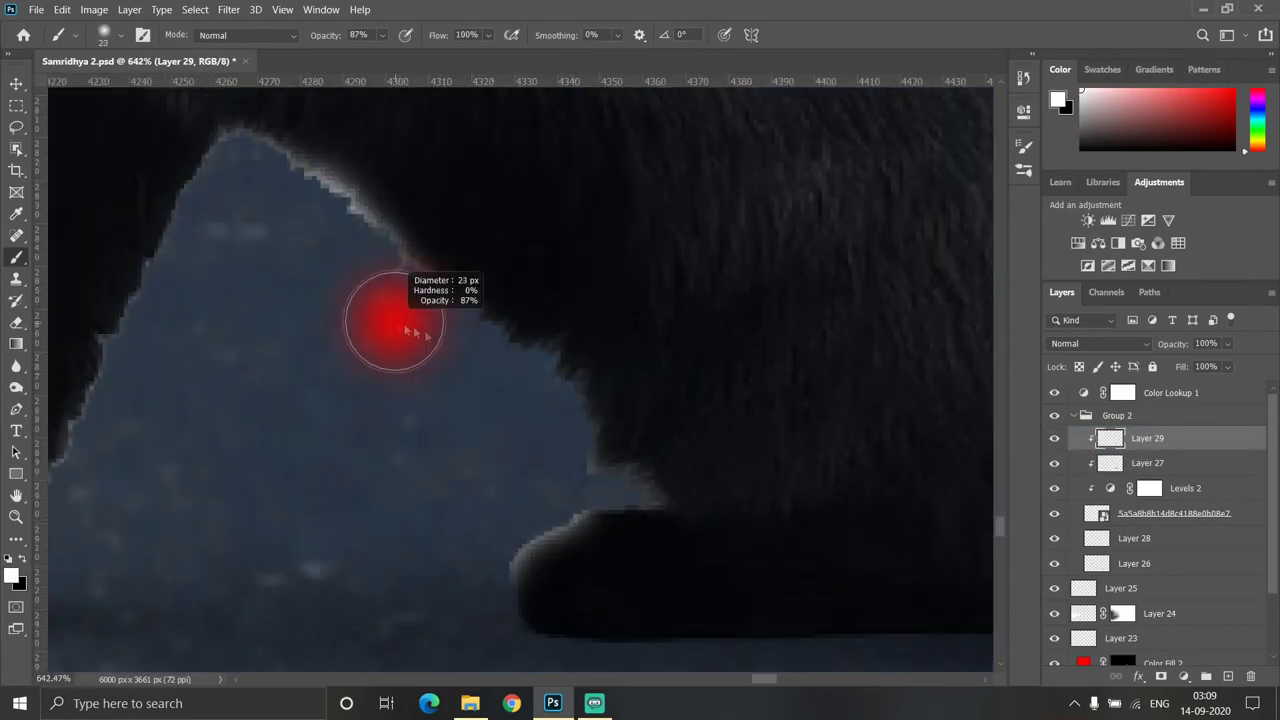
scroll(457, 314, "down", 5)
scroll(740, 543, "down", 3)
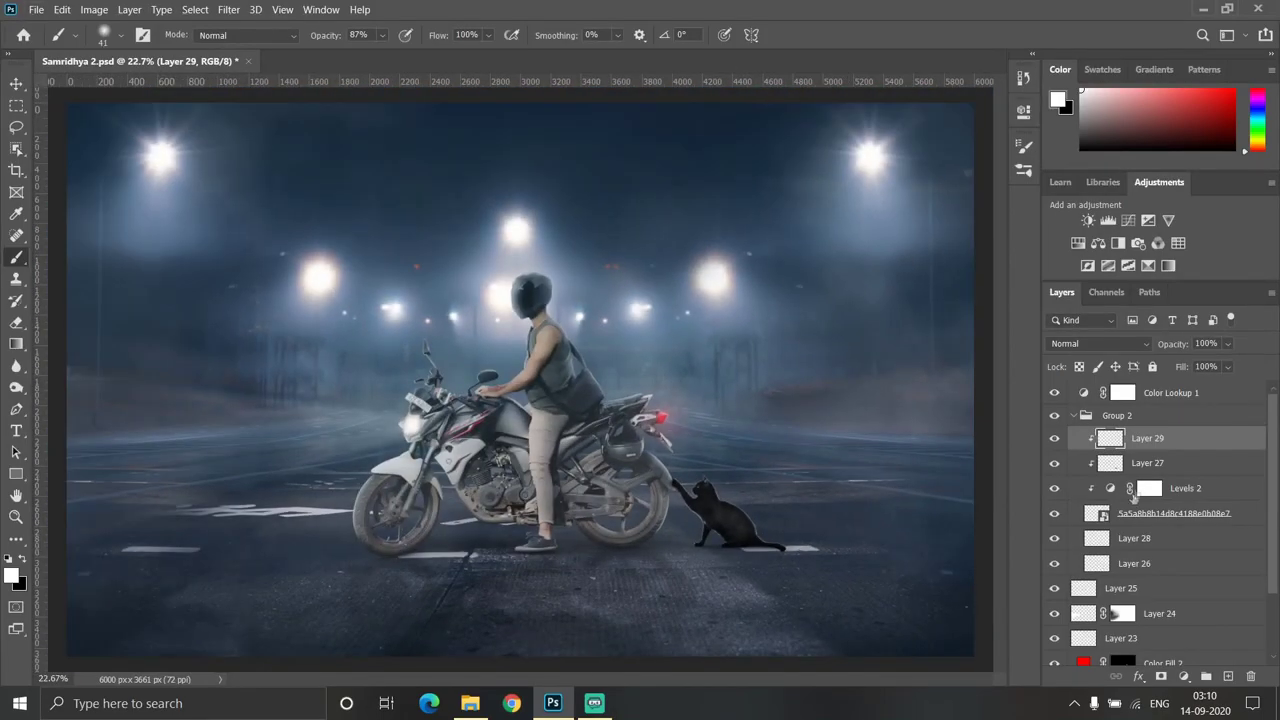
scroll(720, 520, "up", 5)
key("ctrl+shift+alt+n")
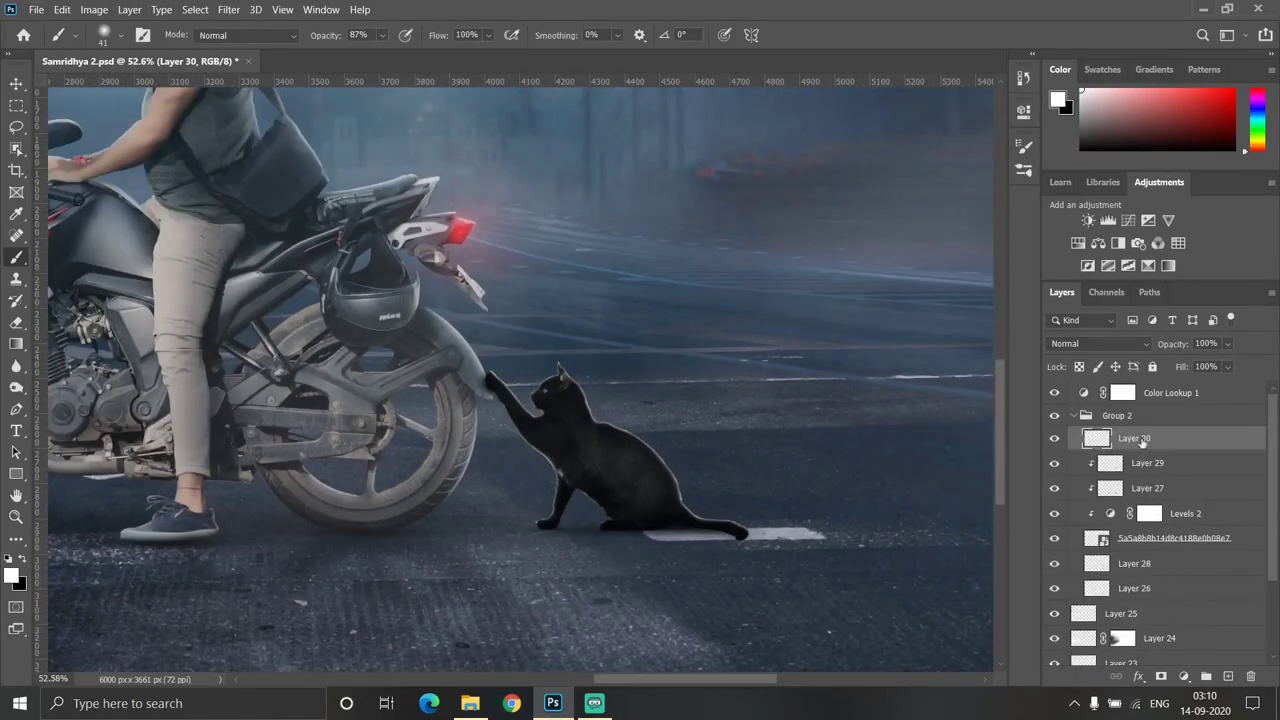
Place Layer 30 between Layers 29 and 27 and shade the cat with a soft brush of about 164 px
left_click_drag(1150, 438, 1150, 466)
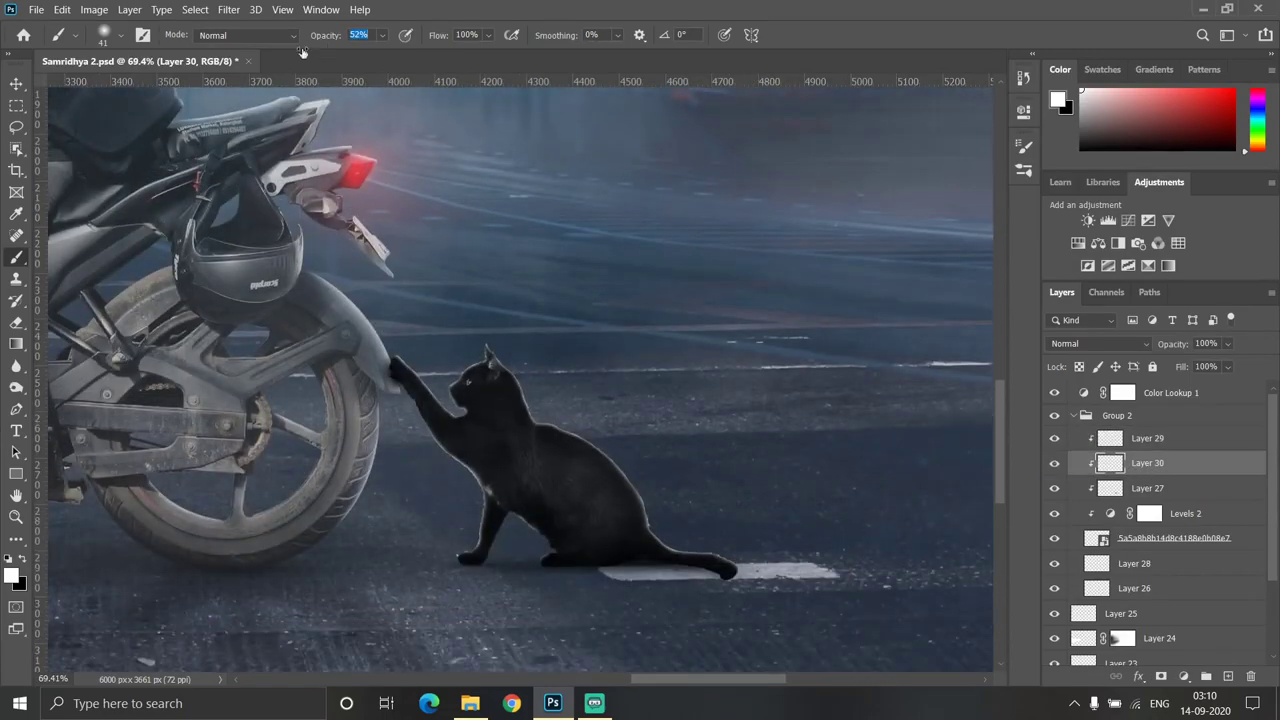
scroll(670, 430, "up", 3)
left_click_drag(572, 277, 596, 292)
scroll(500, 350, "down", 10)
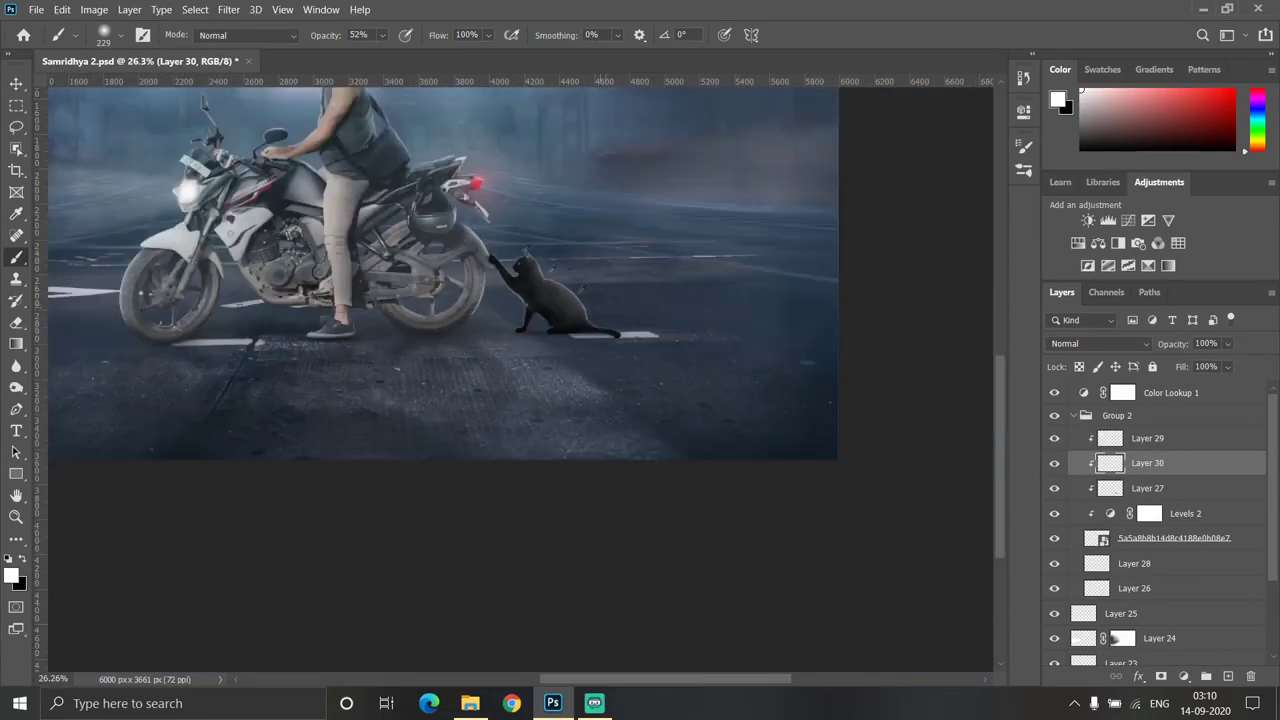
scroll(500, 350, "up", 8)
scroll(770, 480, "up", 3)
left_click_drag(785, 471, 771, 428)
left_click_drag(678, 322, 590, 285)
scroll(571, 286, "down", 3)
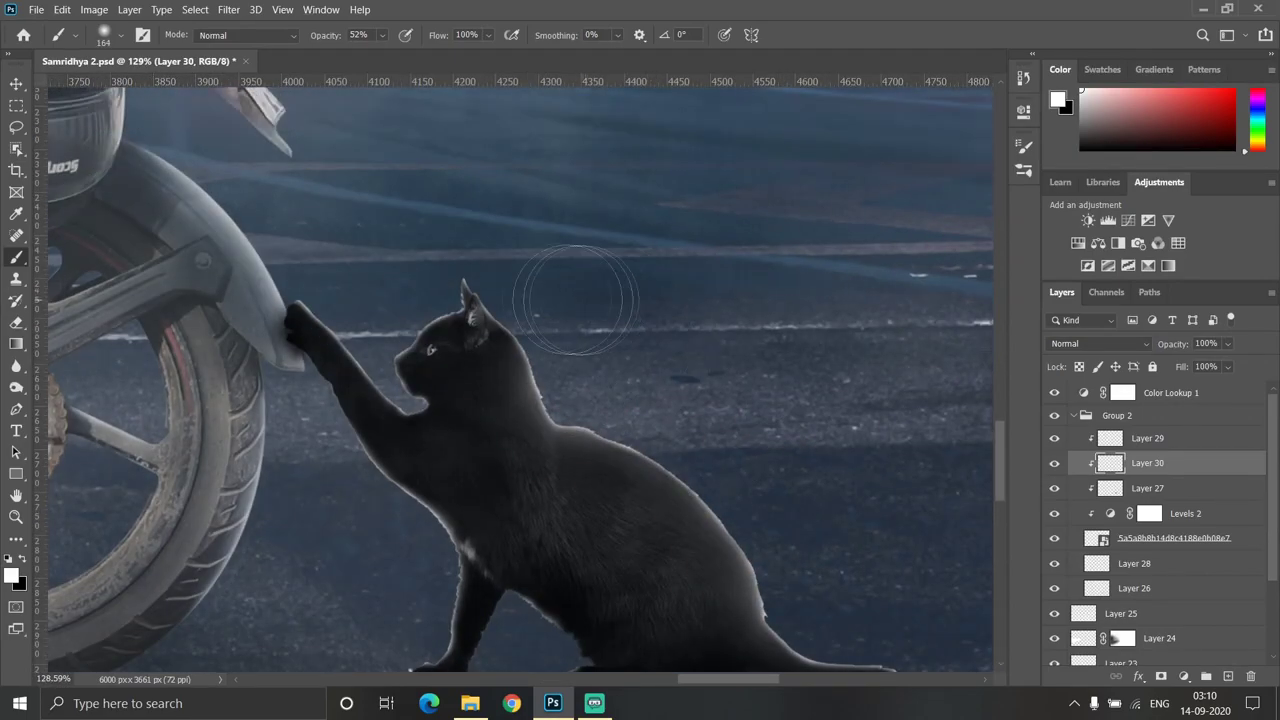
scroll(488, 280, "down", 2)
scroll(488, 281, "up", 5)
scroll(440, 270, "down", 5)
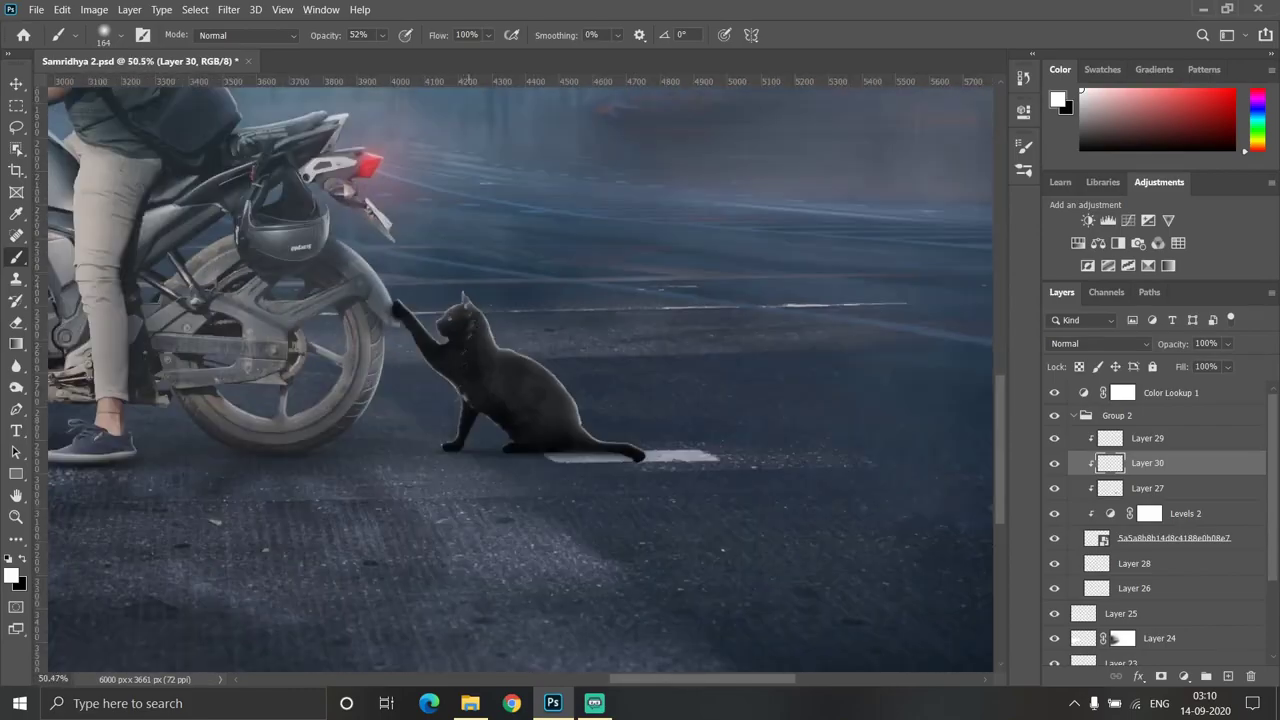
scroll(414, 400, "up", 4)
scroll(496, 460, "down", 4)
scroll(497, 459, "up", 3)
scroll(457, 265, "up", 1)
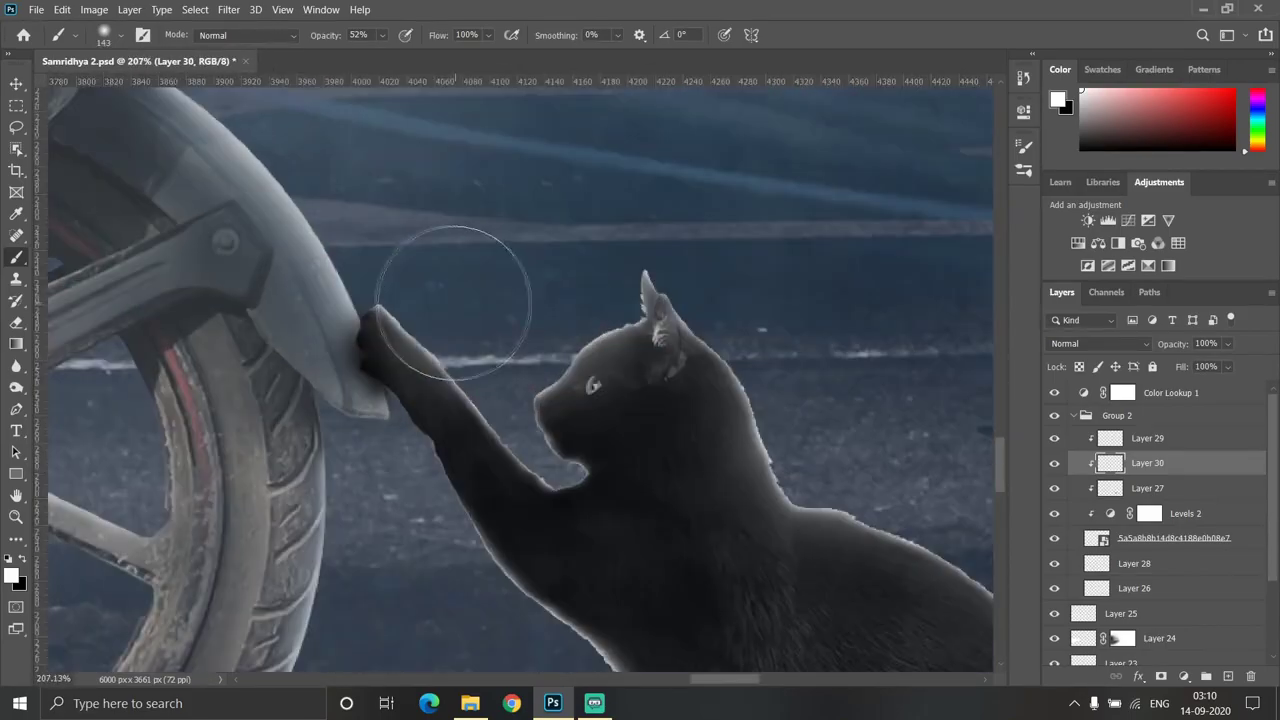
scroll(457, 265, "down", 5)
scroll(706, 466, "down", 2)
scroll(706, 466, "up", 2)
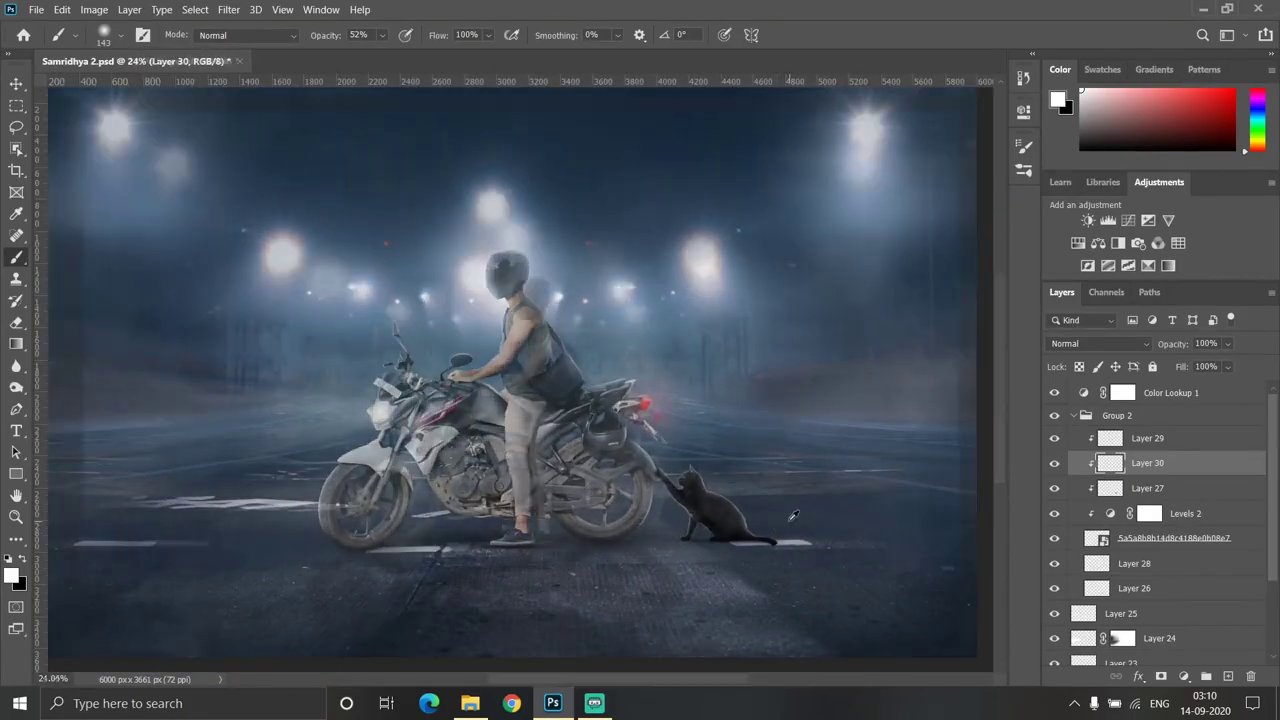
Add Layer 31 above Layer 30 and duplicate the cat layer
left_click(1228, 676)
scroll(700, 525, "up", 3)
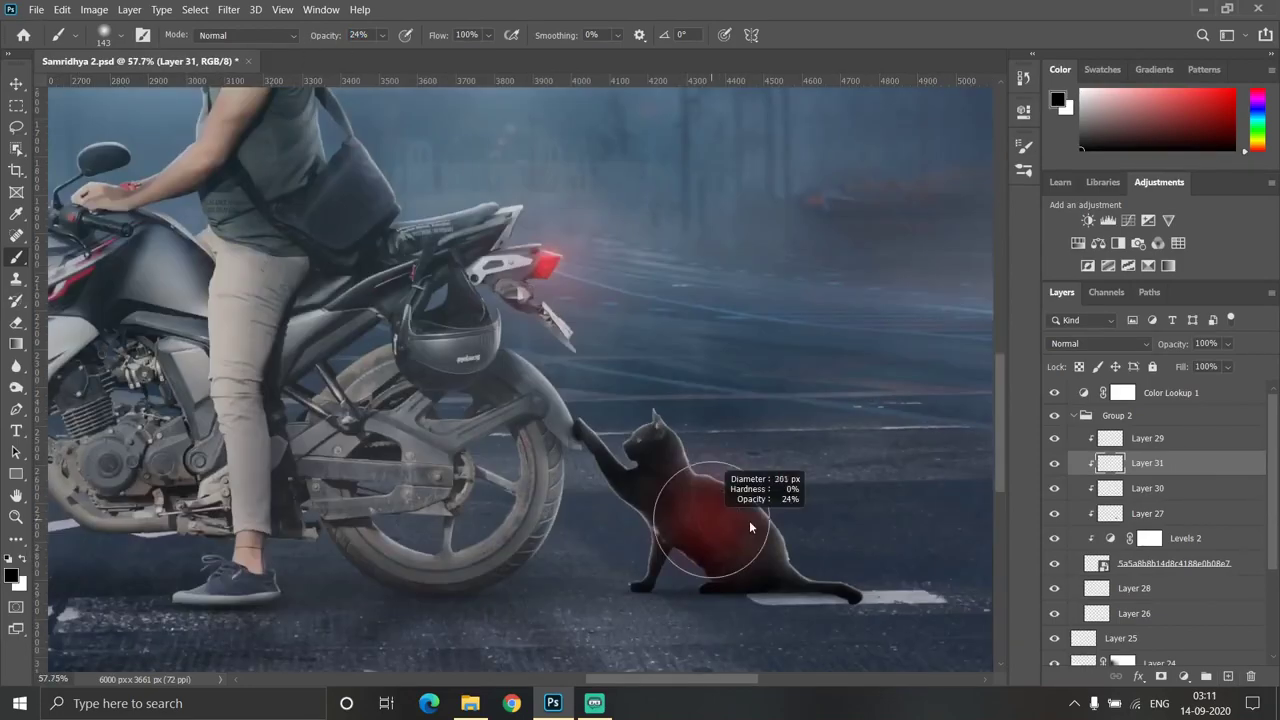
scroll(720, 528, "up", 1)
scroll(720, 528, "down", 2)
scroll(700, 500, "down", 2)
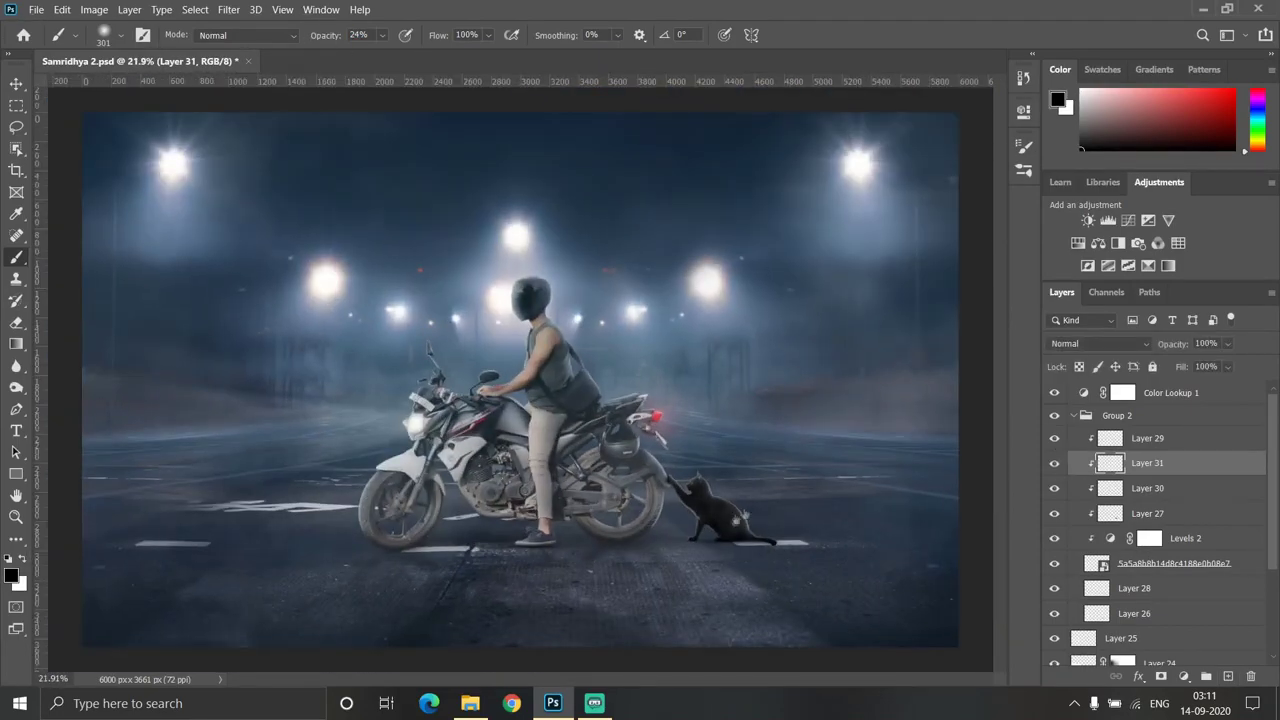
key("ctrl+j")
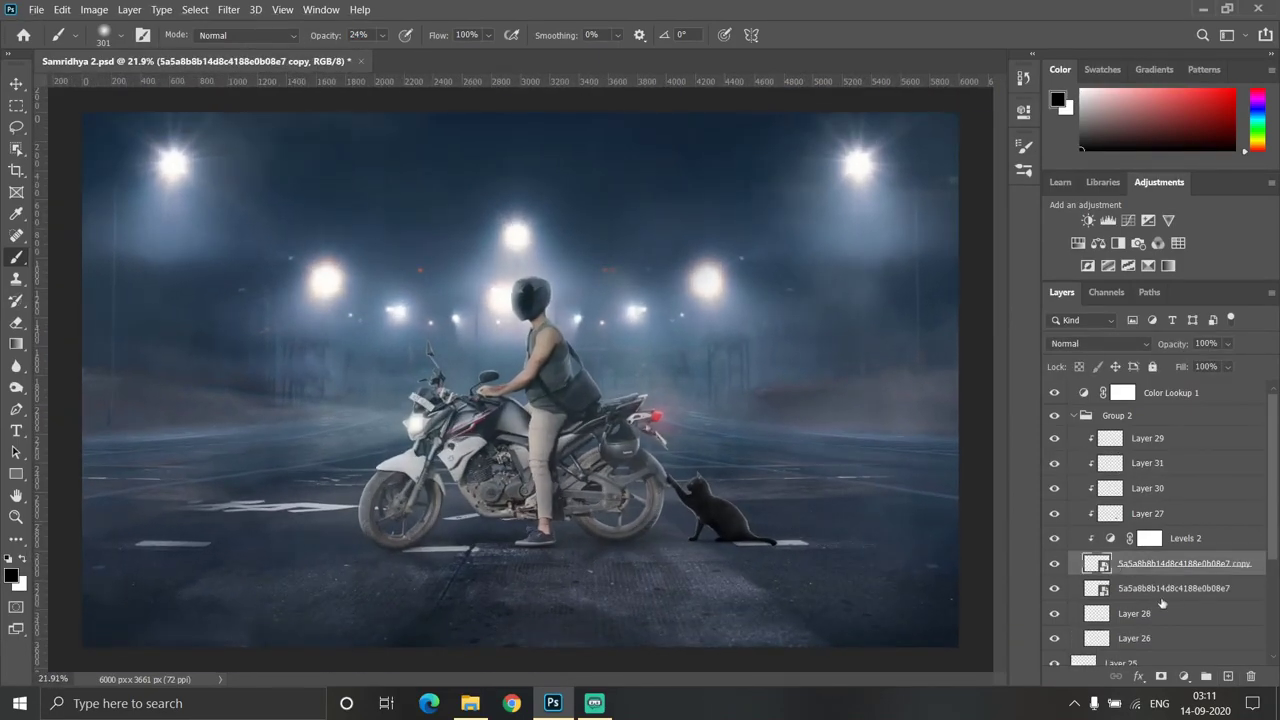
Merge a Hue/Saturation adjustment into the cat copy and flip it upside down
left_click(1098, 243)
left_click(982, 105)
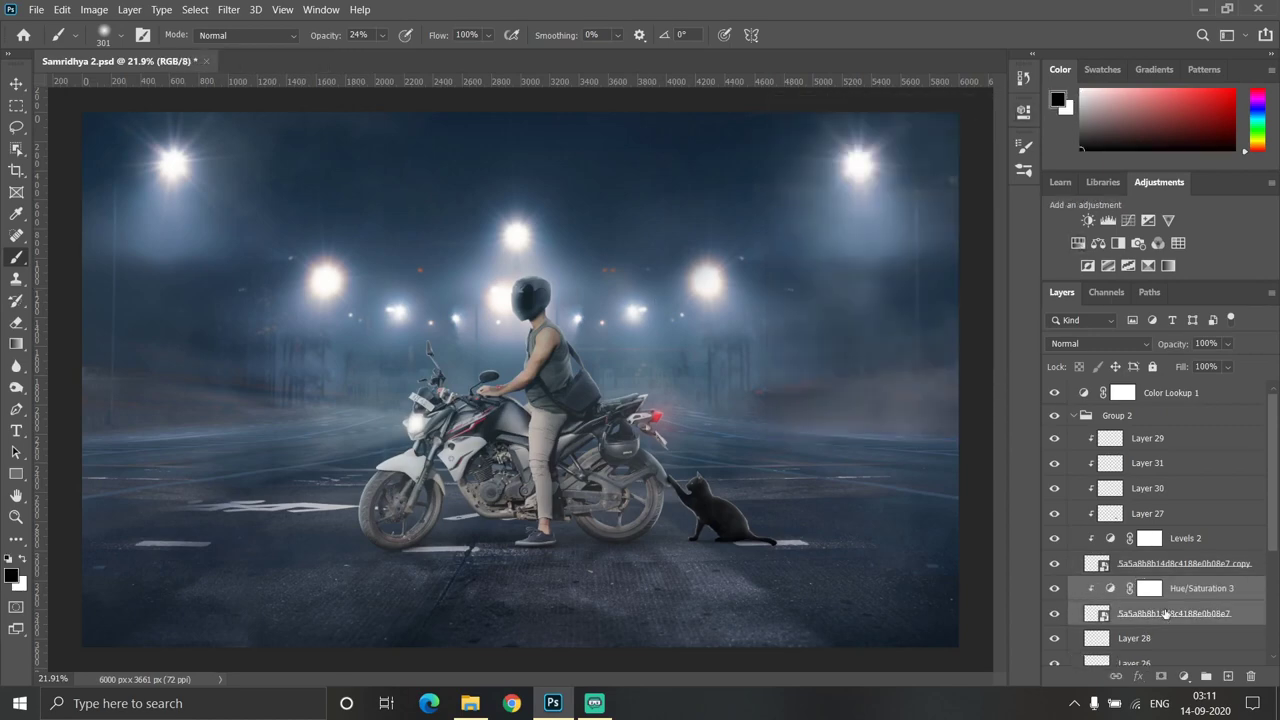
key("ctrl+e")
key("ctrl+t")
right_click(722, 513)
left_click(757, 490)
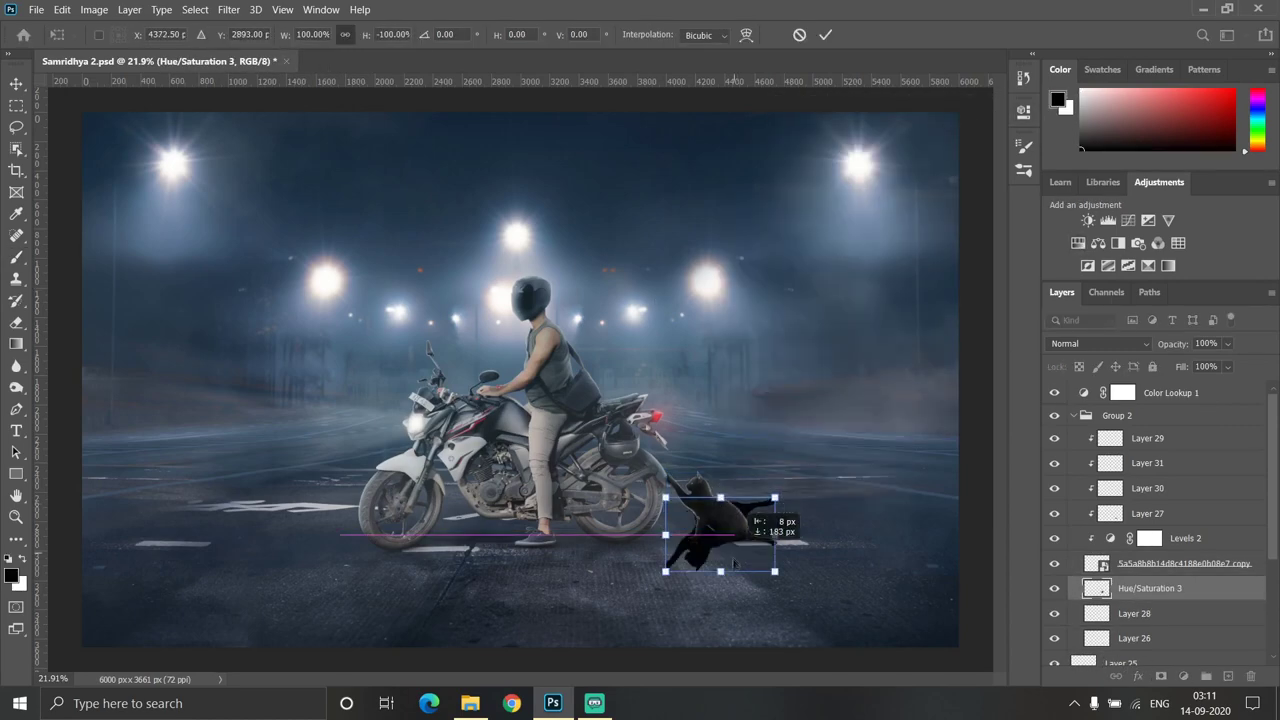
Stretch the reflection's bottom corners downward and rotate it slightly to line up under the cat
left_click_drag(757, 493, 757, 555)
scroll(773, 585, "up", 2)
left_click_drag(997, 460, 997, 521)
scroll(890, 425, "up", 1)
left_click_drag(748, 426, 786, 486)
left_click_drag(575, 426, 566, 545)
left_click(826, 35)
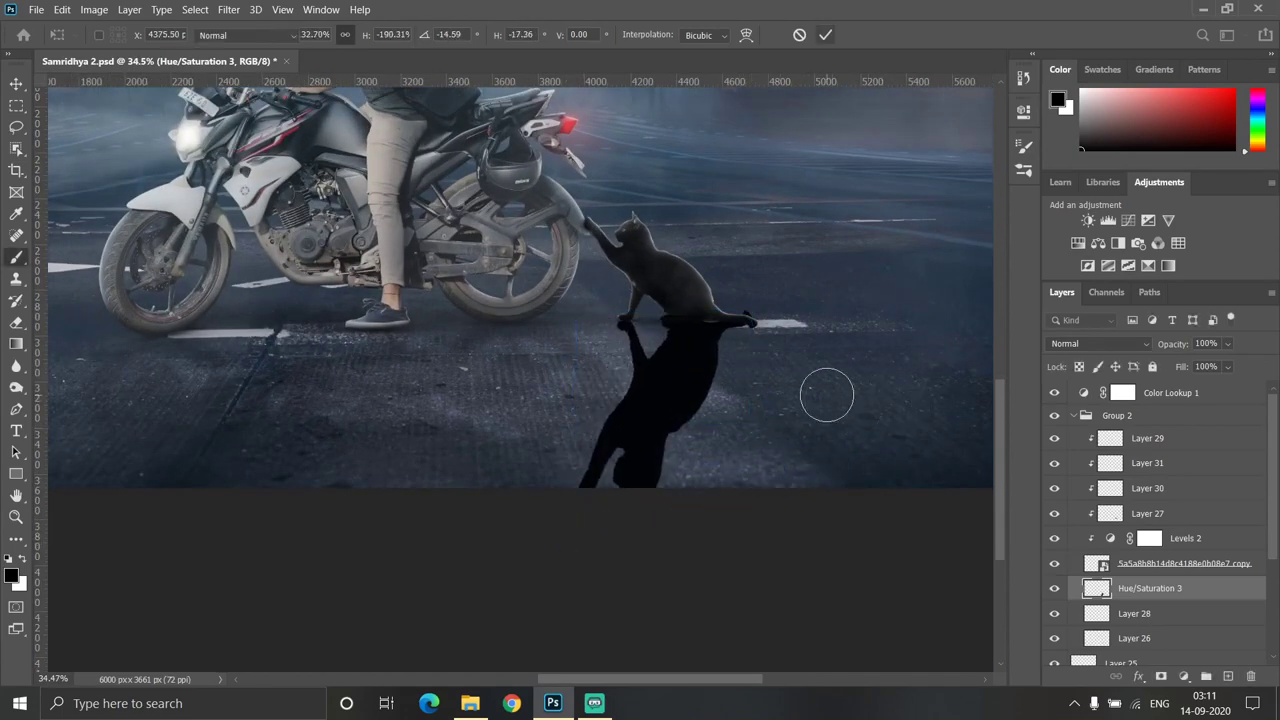
key("ctrl+t")
left_click_drag(754, 306, 753, 312)
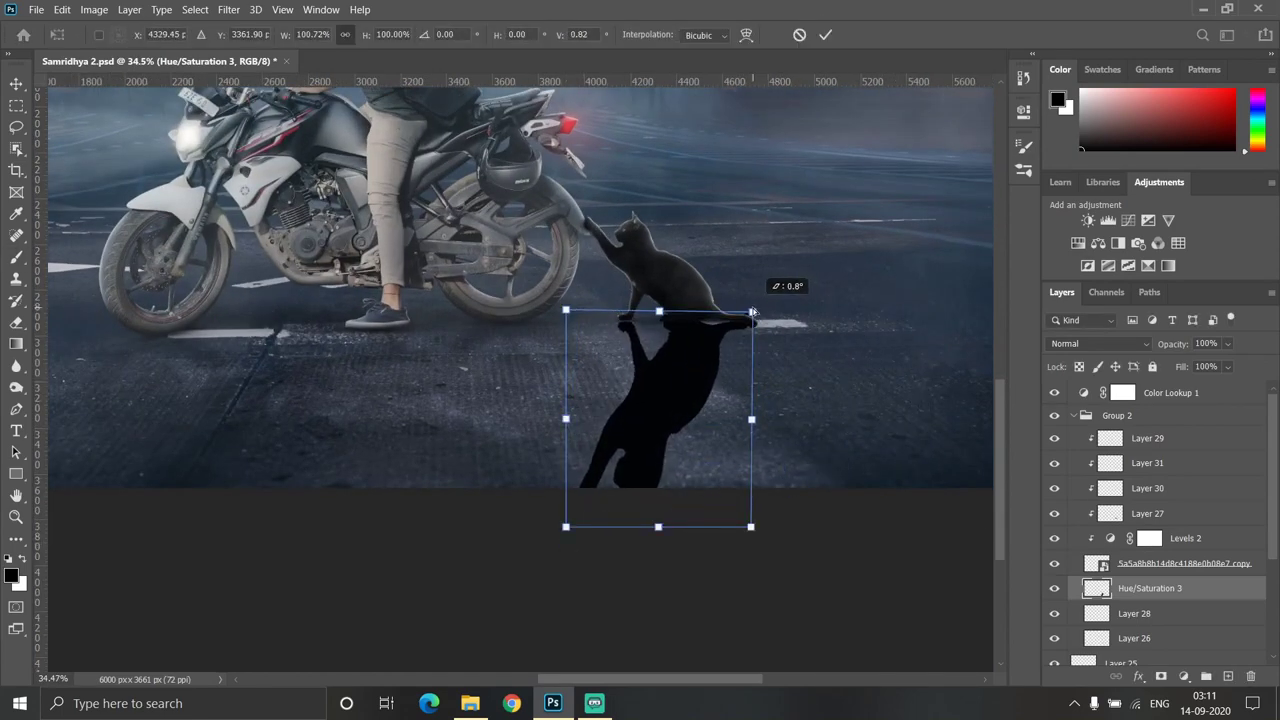
key("Return")
Fade the reflection to 29% opacity and apply a Gaussian Blur to it
key("b")
left_click_drag(1180, 343, 1120, 350)
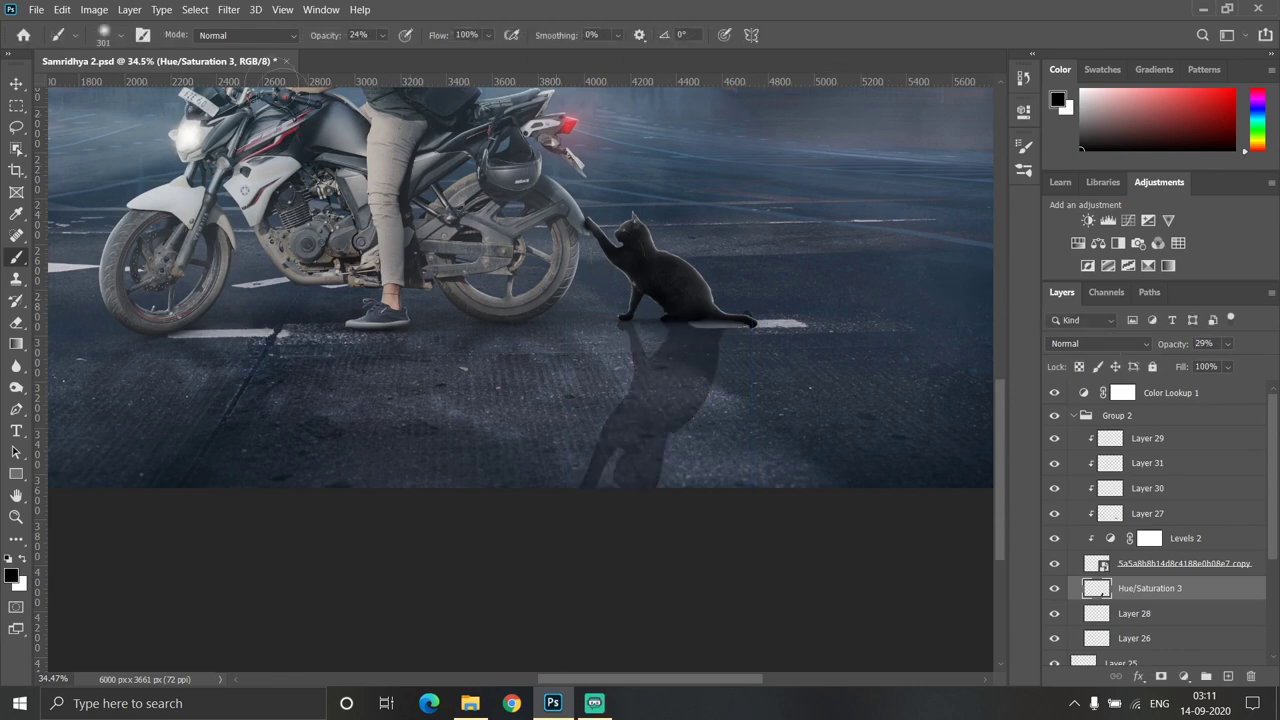
left_click(228, 10)
key("Escape")
key("e")
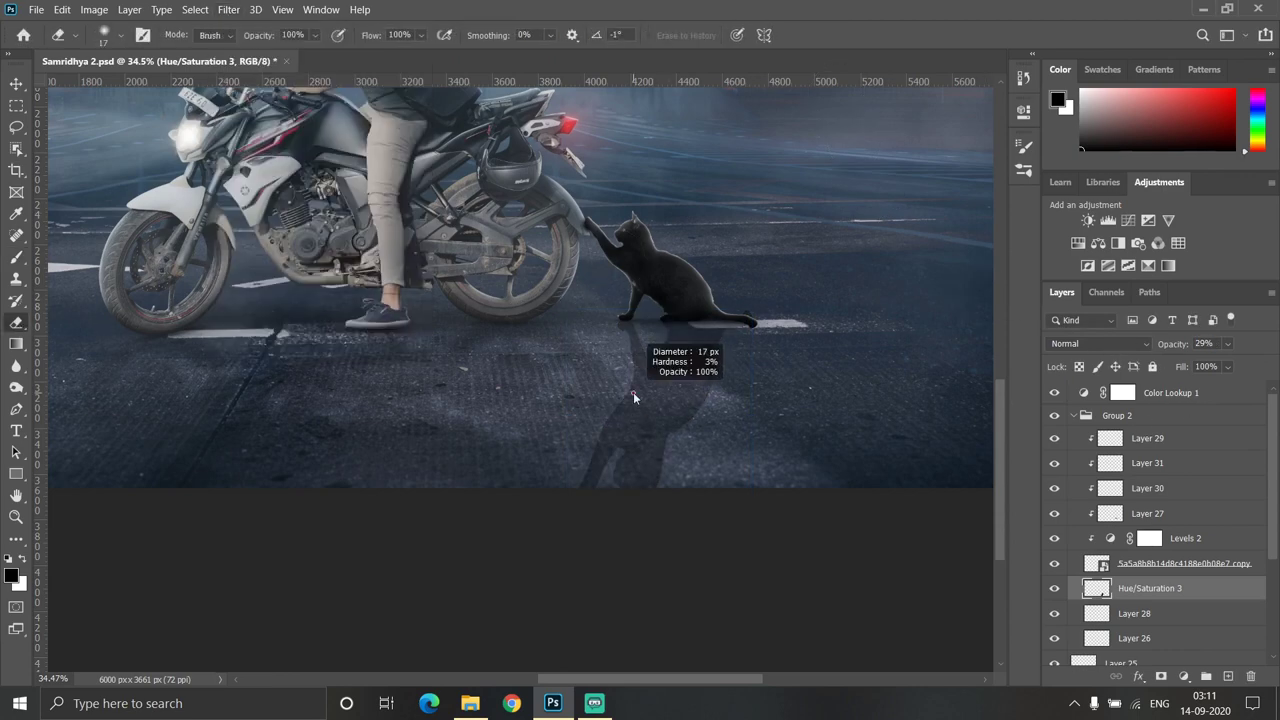
scroll(681, 379, "up", 2)
left_click(228, 10)
left_click(430, 249)
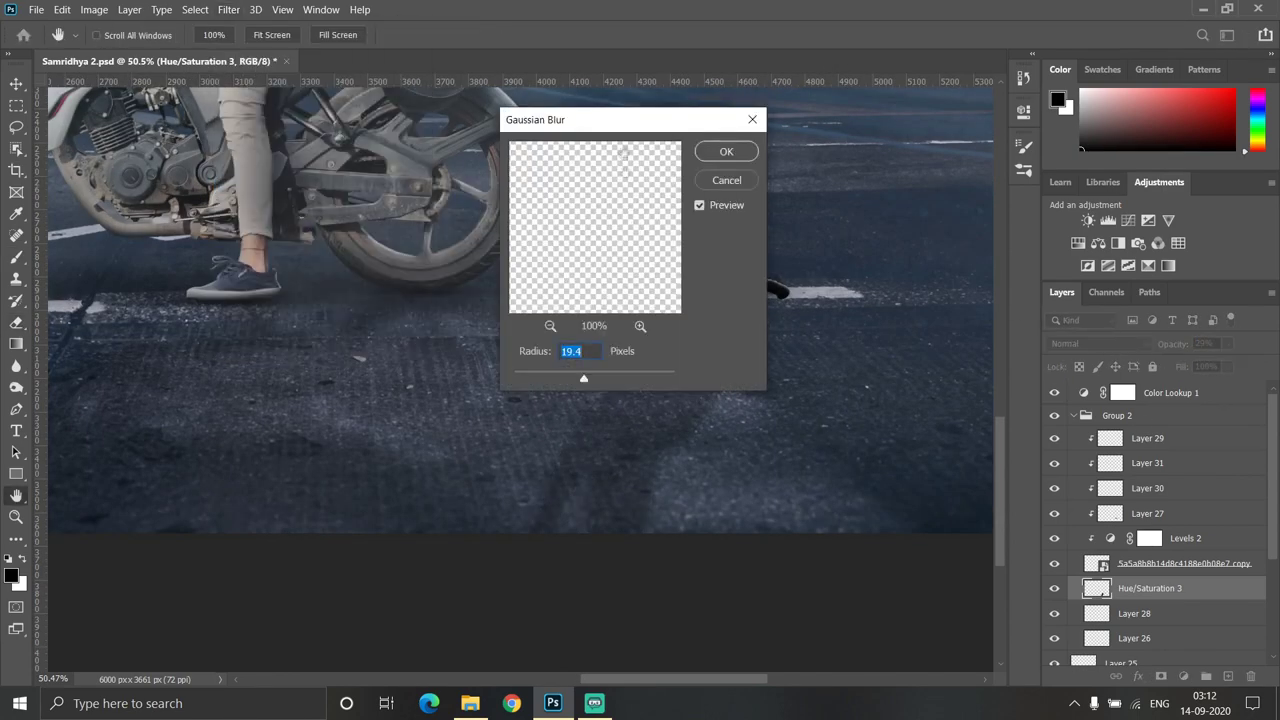
key("Return")
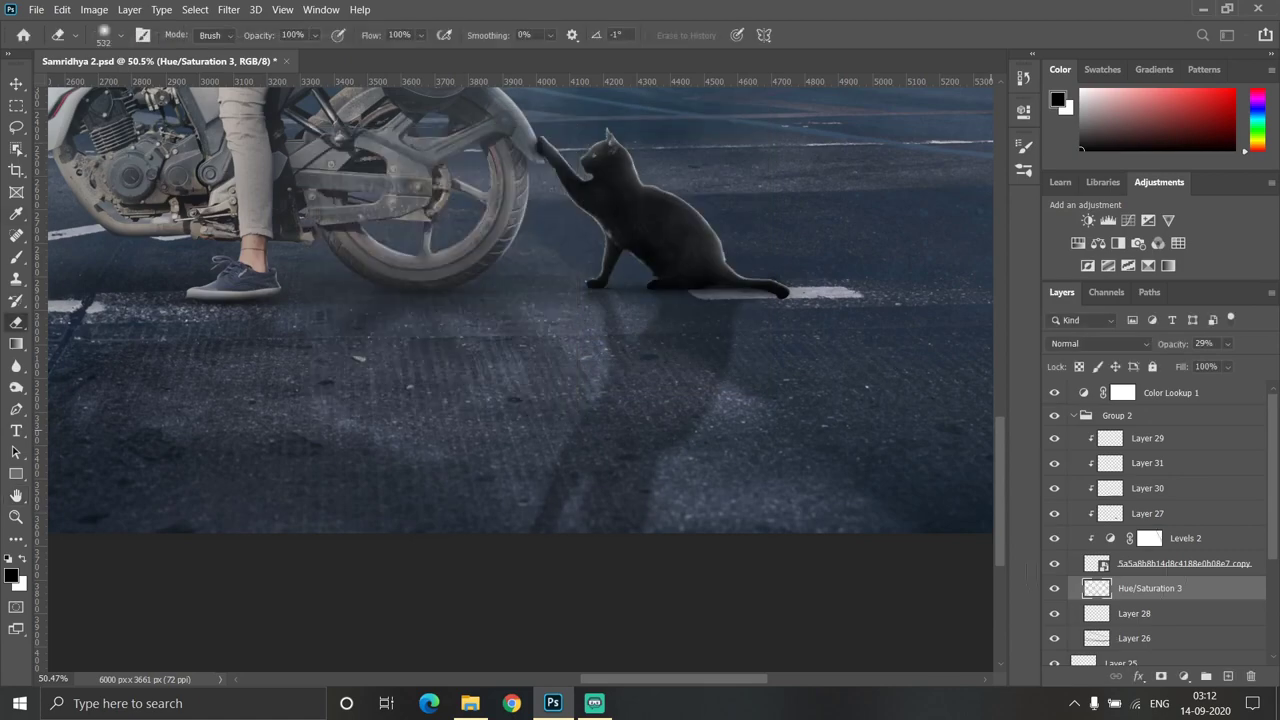
Fit the whole image in the window and collapse Group 2
scroll(710, 450, "down", 1)
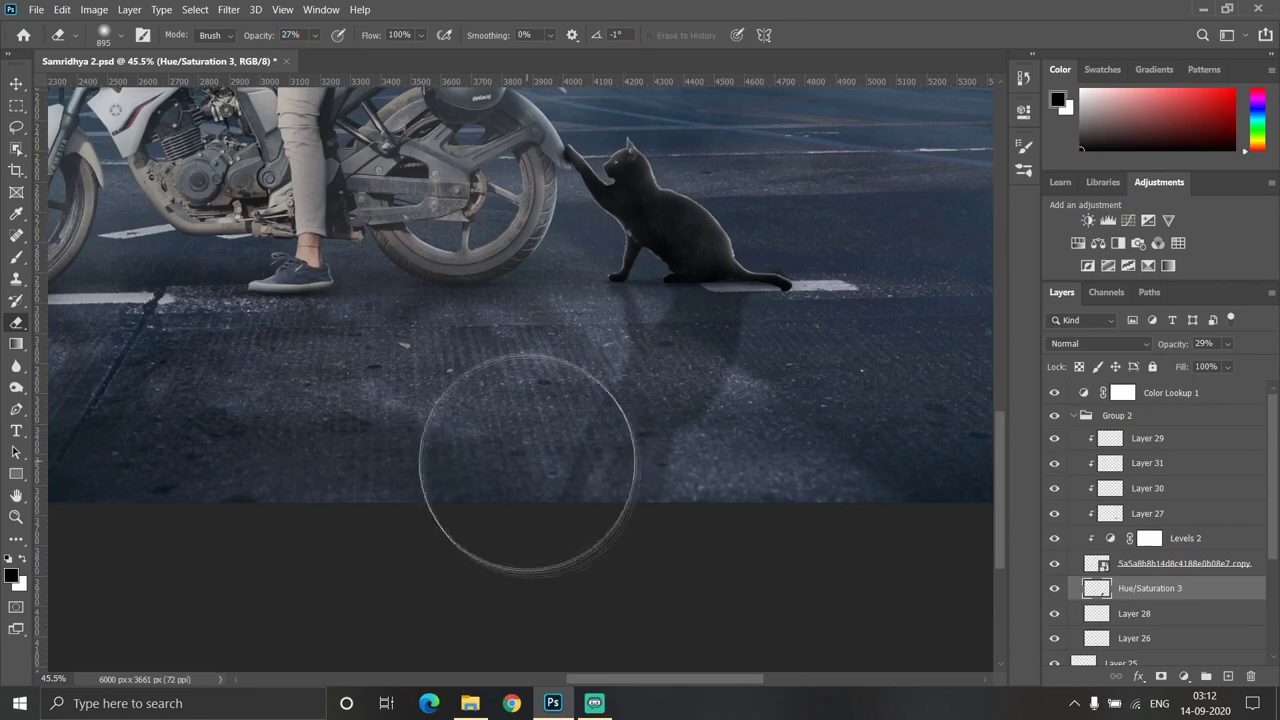
scroll(770, 410, "up", 2)
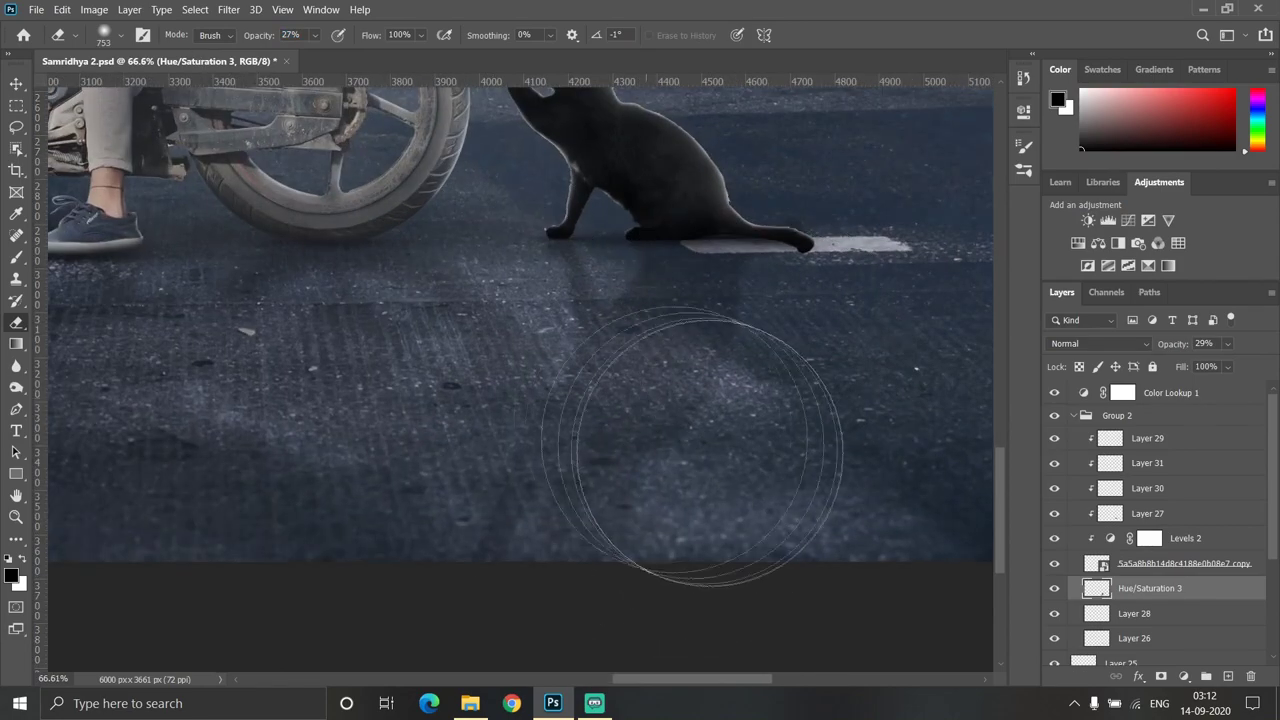
key("ctrl+0")
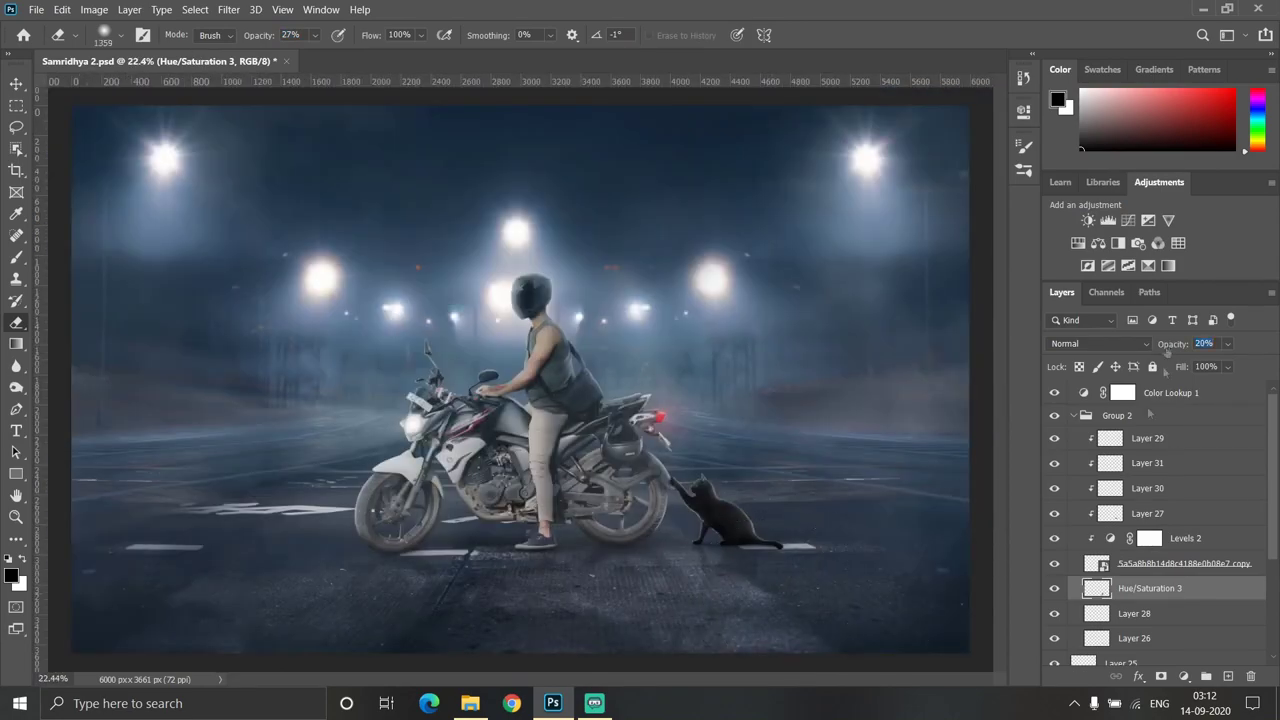
scroll(860, 565, "up", 1)
scroll(860, 565, "up", 1)
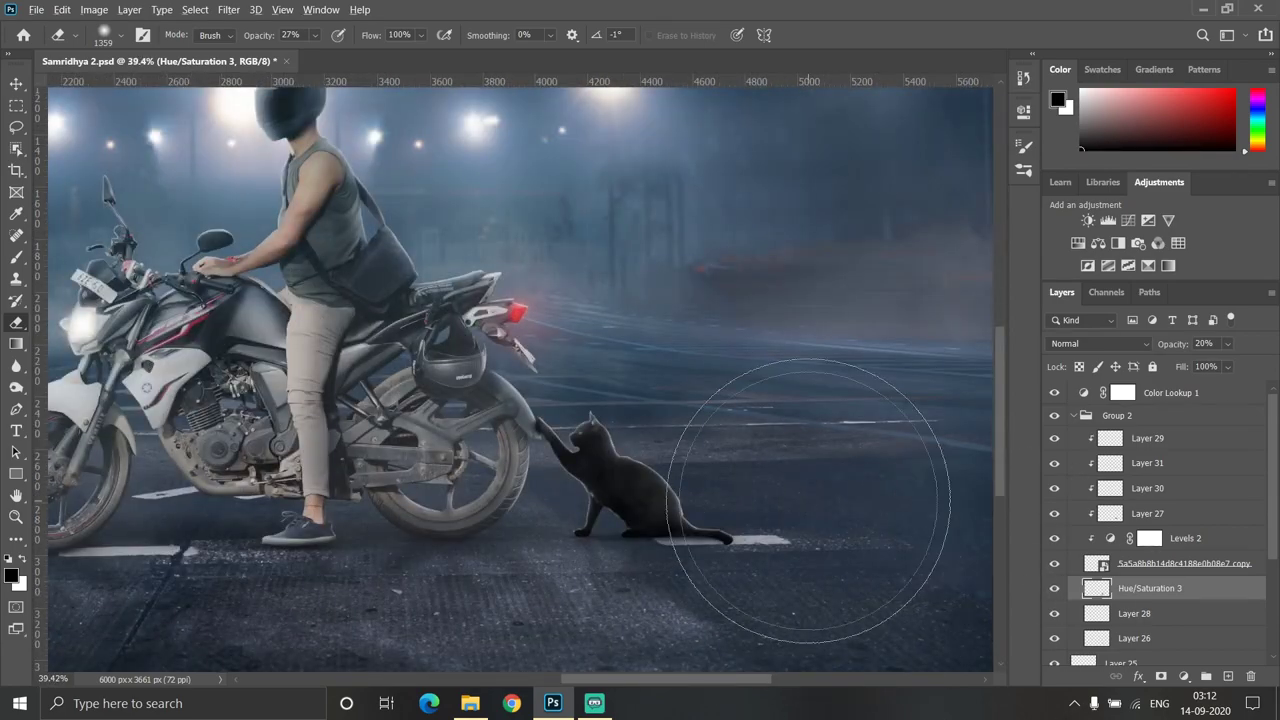
scroll(808, 500, "down", 2)
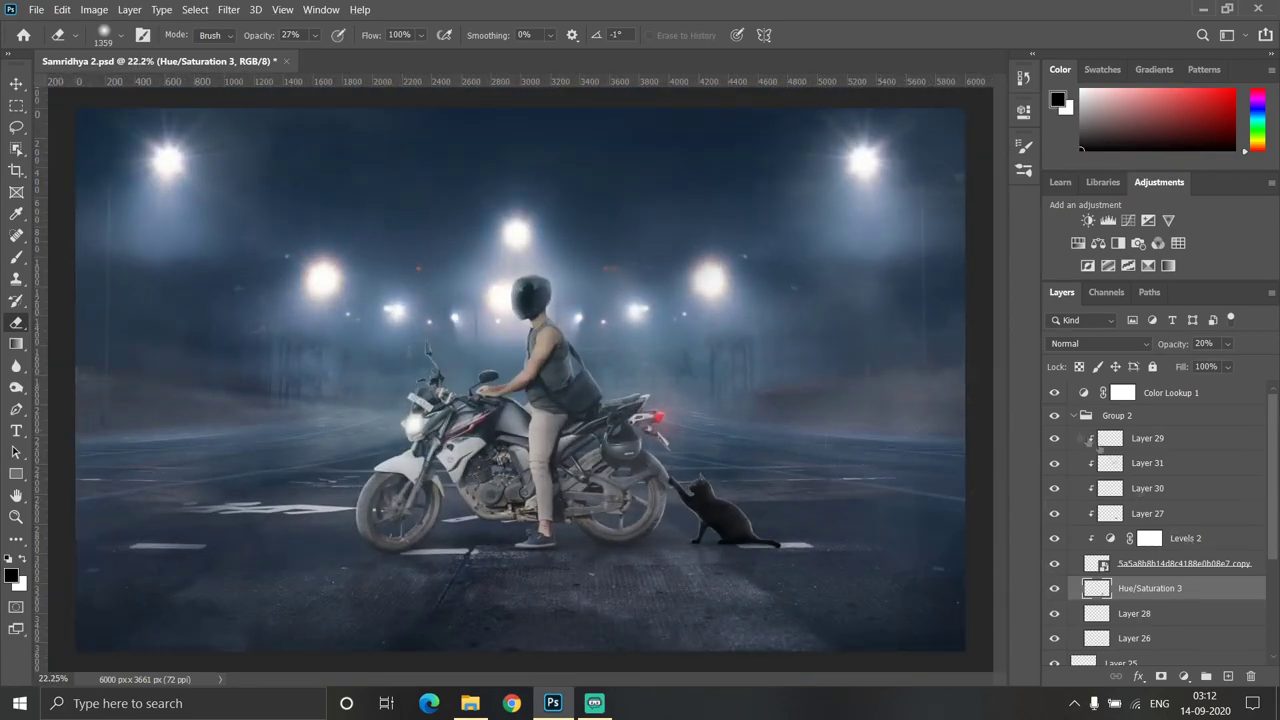
left_click(1073, 415)
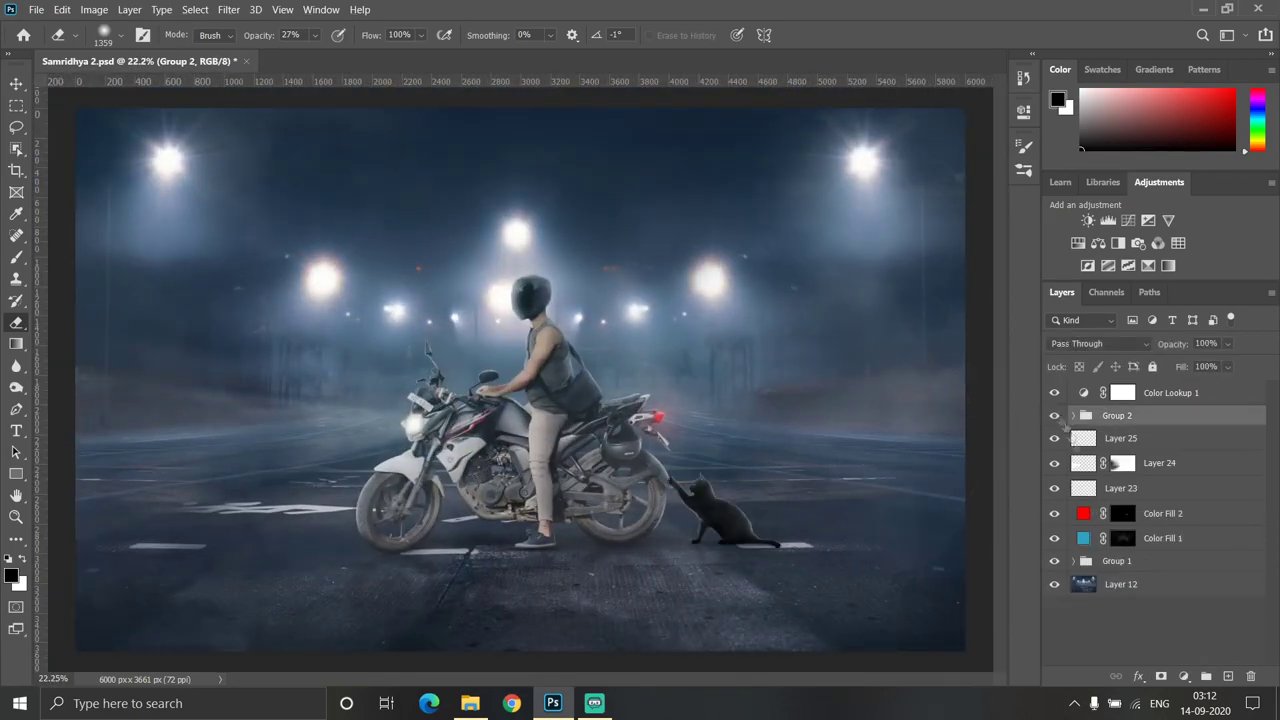
Lower Color Lookup 1 to 11% and stamp all visible layers into a new layer
left_click(1054, 415)
left_click(1054, 438)
left_click(1054, 438)
scroll(960, 430, "down", 1)
left_click(1170, 393)
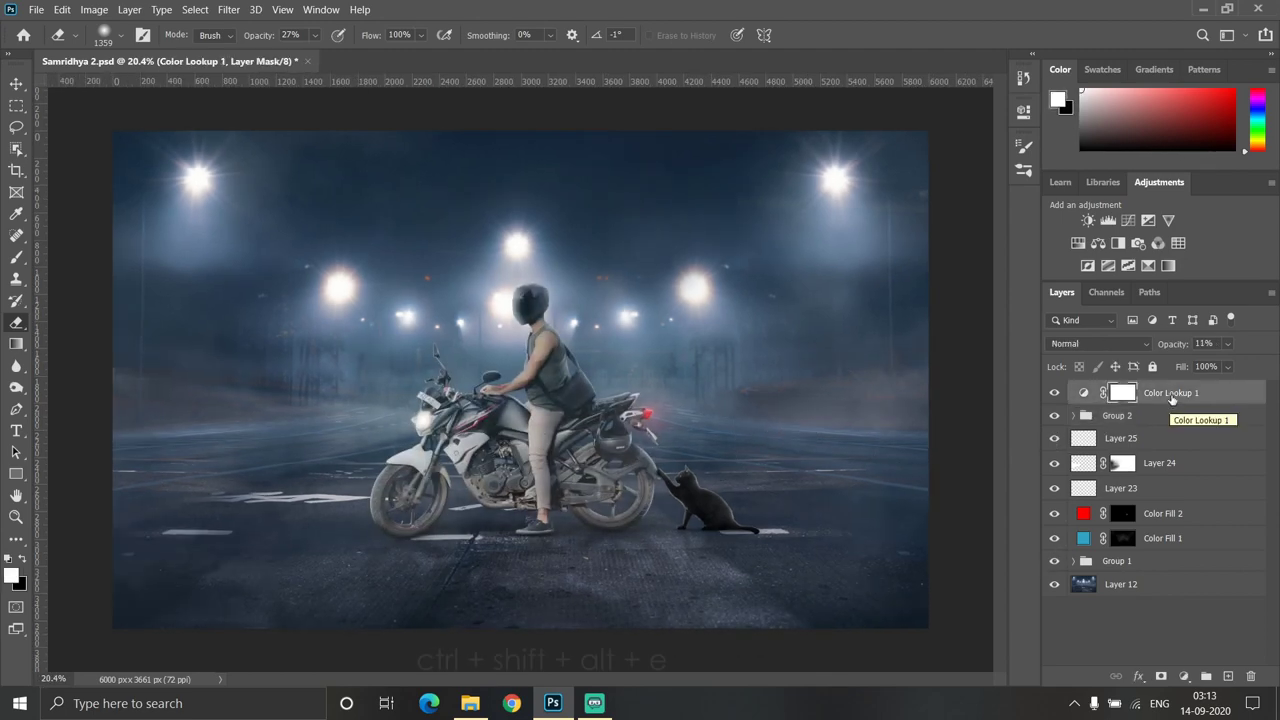
key("ctrl+shift+alt+e")
In the Camera Raw Filter on Layer 32, add clarity +3 and slightly darken blue luminance
scroll(552, 386, "up", 1)
left_click(228, 9)
left_click(262, 131)
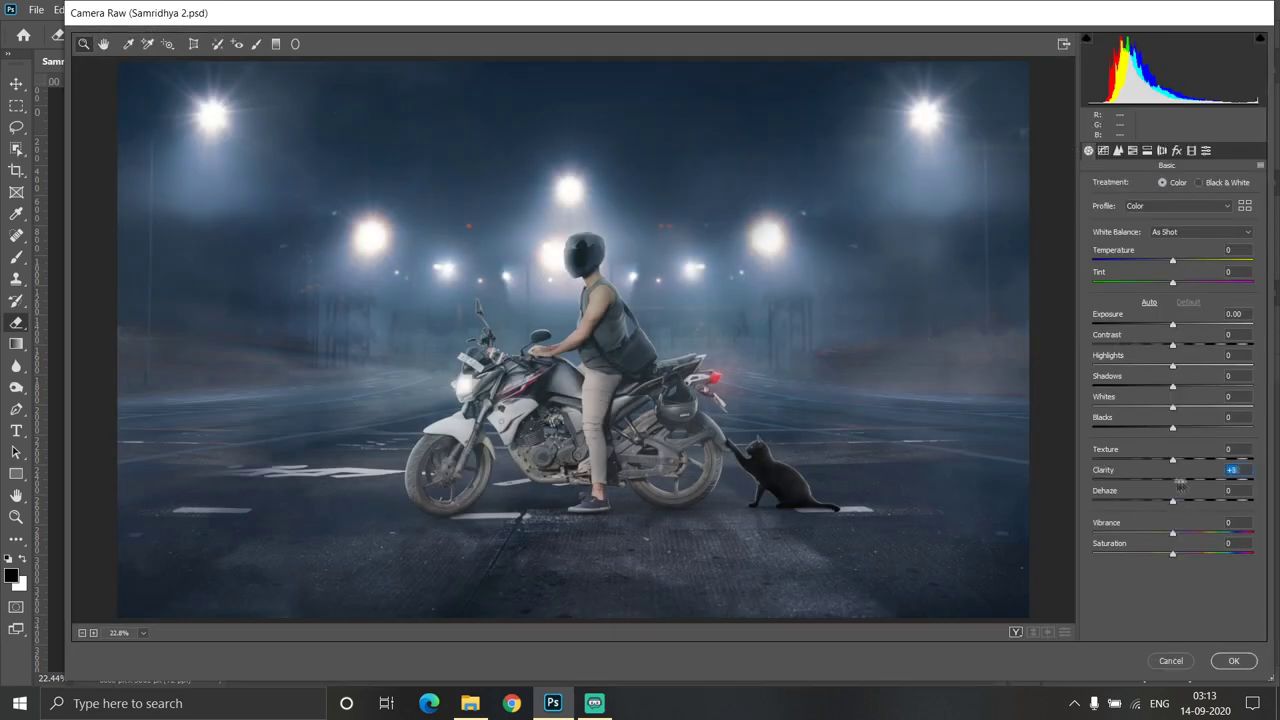
left_click_drag(1179, 483, 1182, 483)
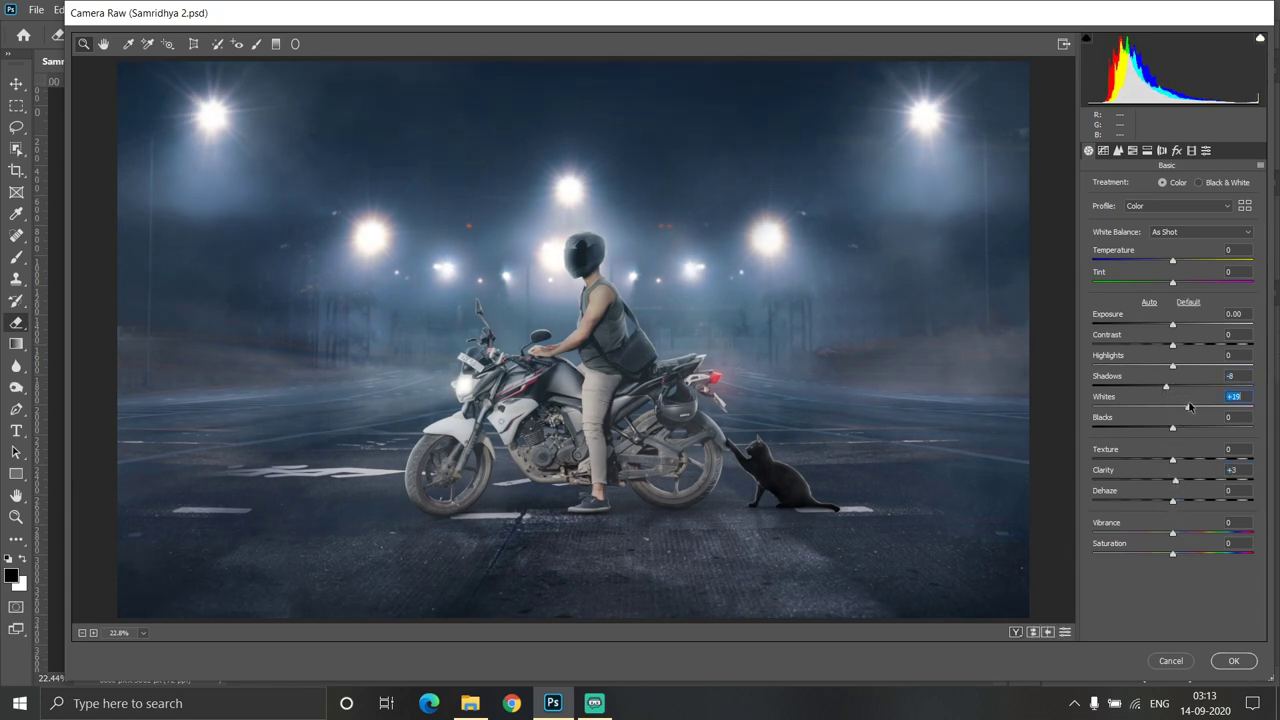
left_click(1103, 150)
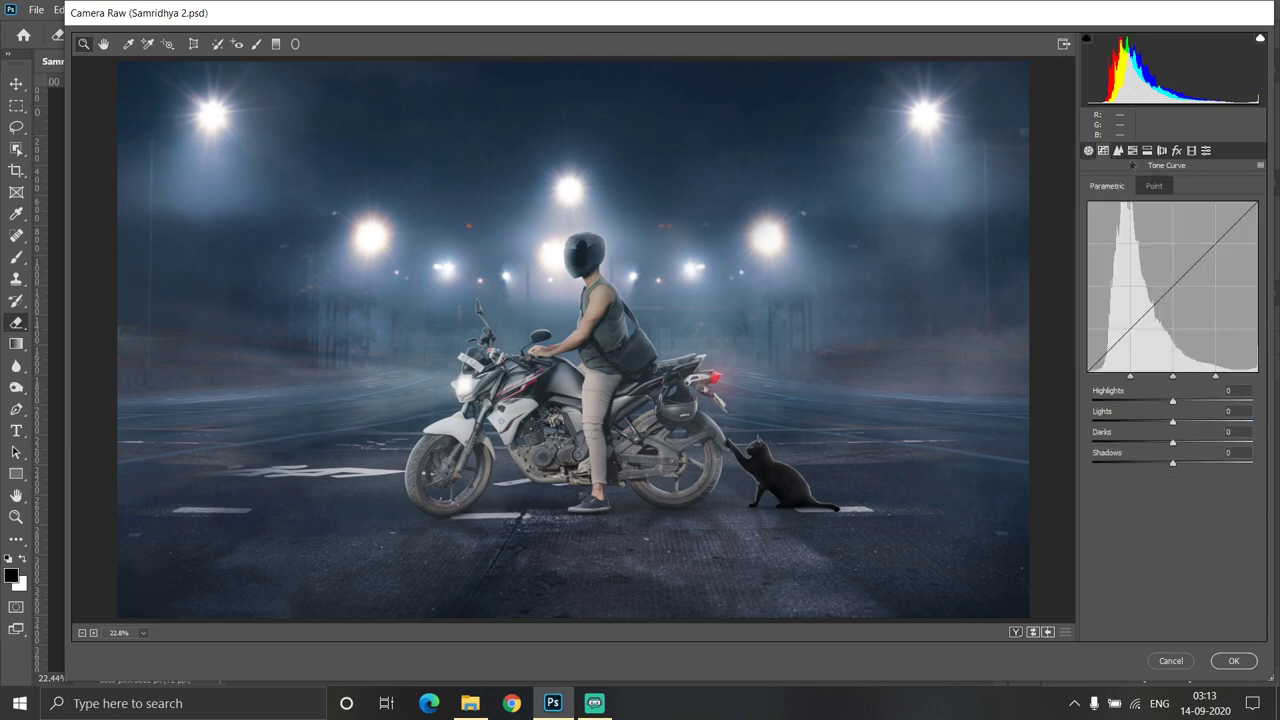
left_click(1142, 186)
left_click(1198, 186)
left_click_drag(1175, 347, 1167, 345)
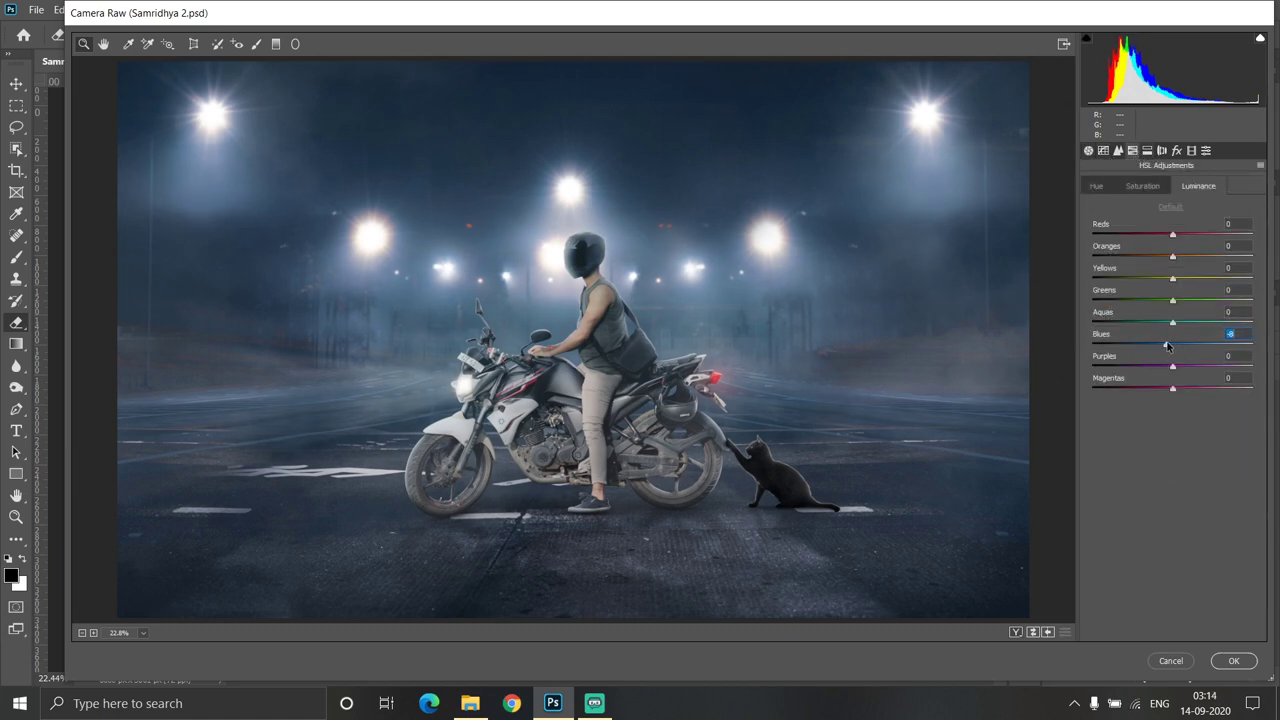
Shift the blue hue, rebalance aqua and blue luminance, and apply the Camera Raw grade
left_click(1100, 187)
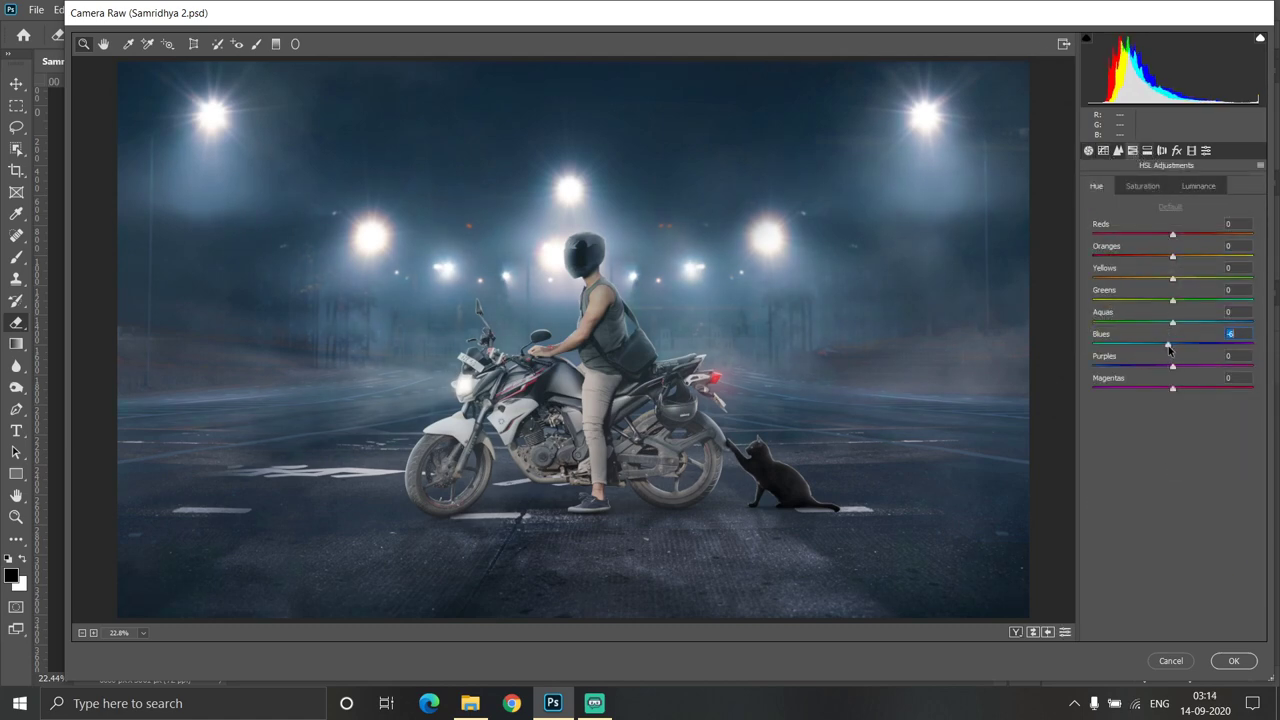
left_click(1097, 190)
left_click(1089, 150)
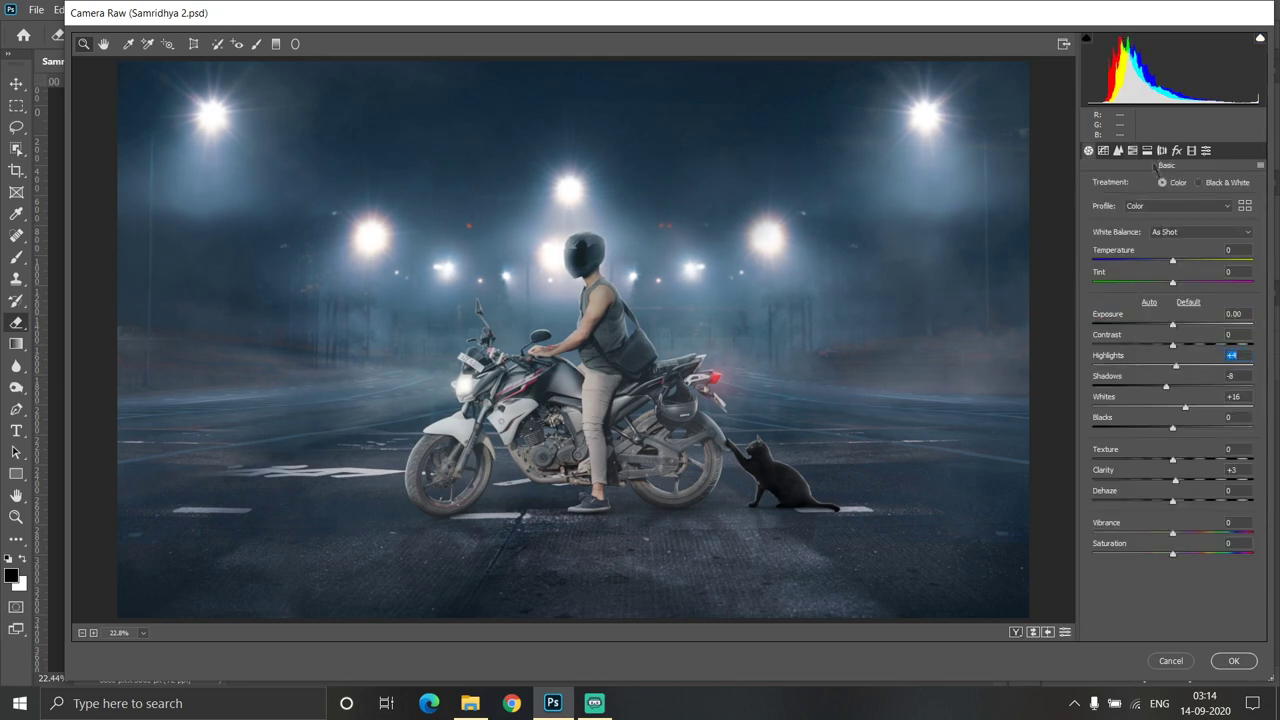
left_click(1134, 151)
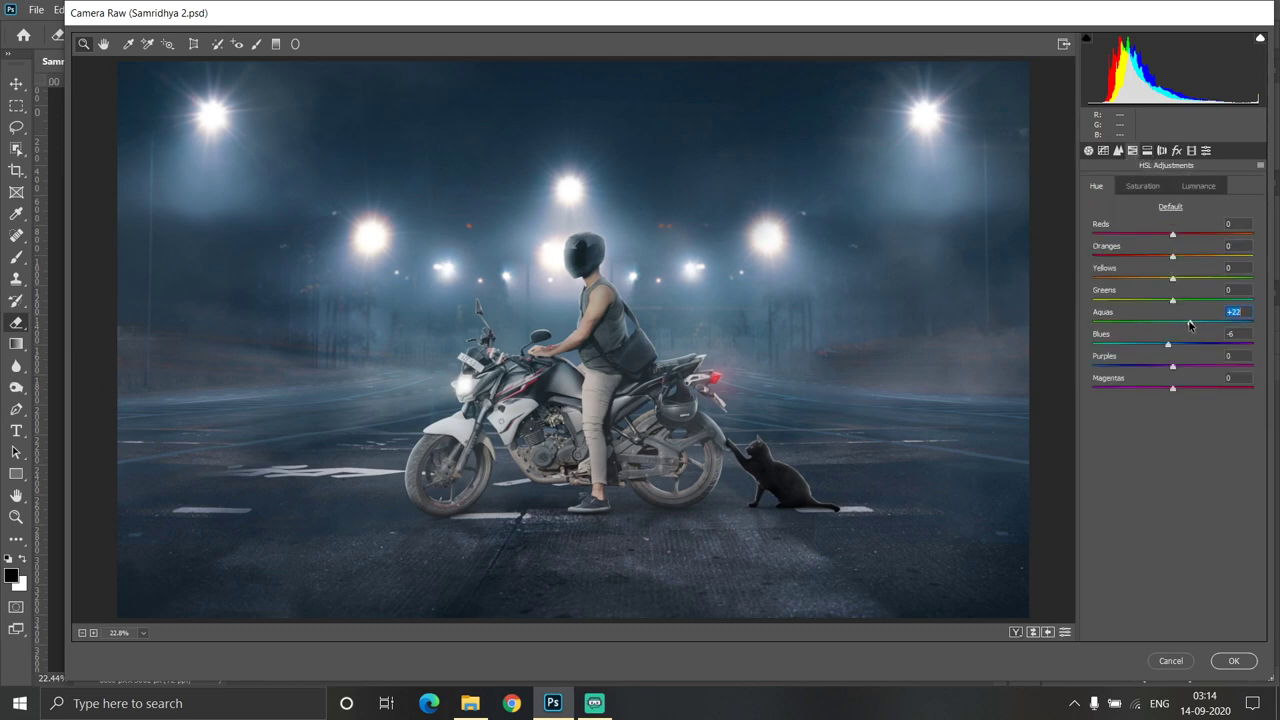
left_click(1195, 190)
mouse_move(1188, 323)
left_mouse_down()
mouse_move(1173, 323)
mouse_move(1175, 345)
left_mouse_up()
left_click(1218, 665)
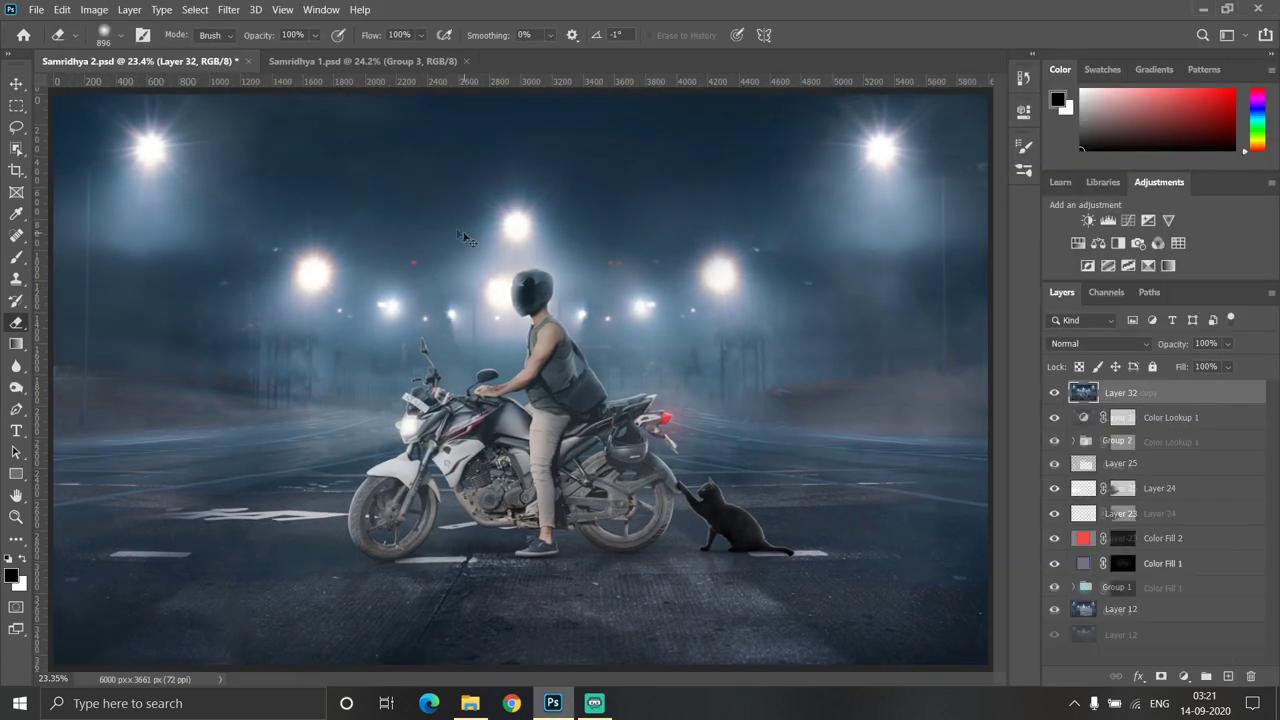
Apply a 15 px Tilt-Shift blur with its focus band moved down to the motorcycle
left_click(228, 9)
mouse_move(284, 184)
left_click(455, 229)
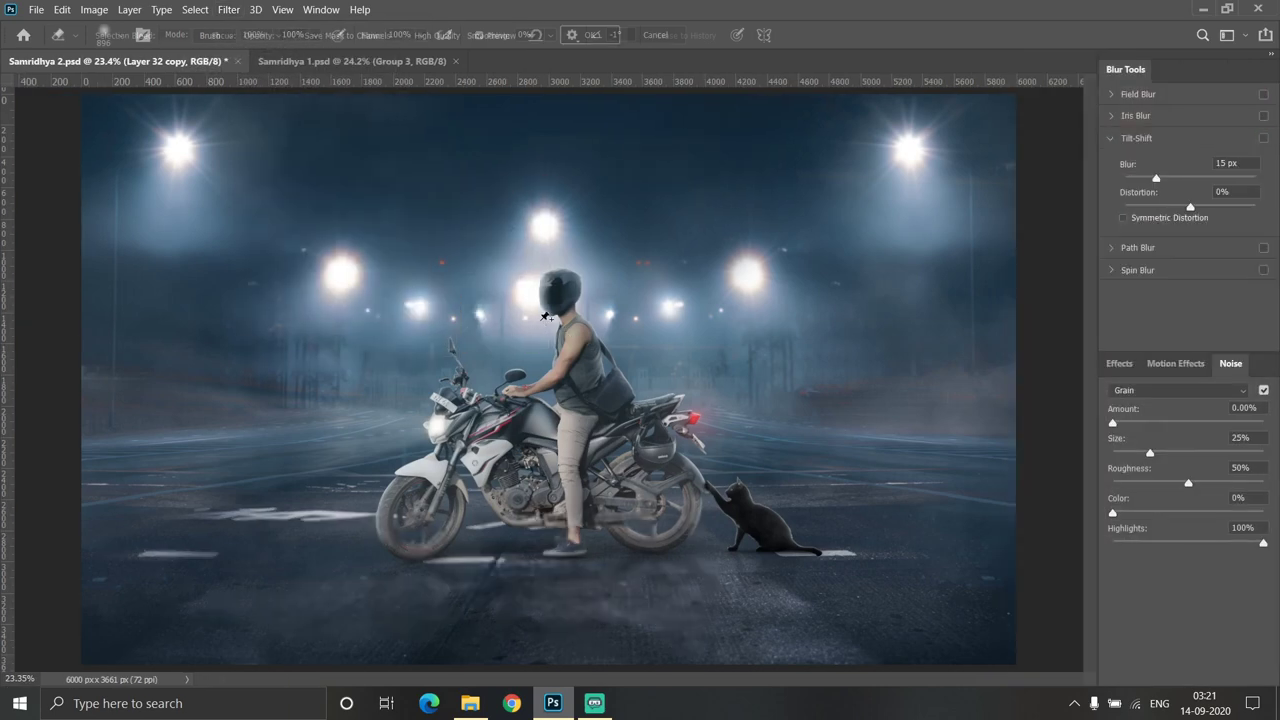
left_click_drag(553, 380, 556, 507)
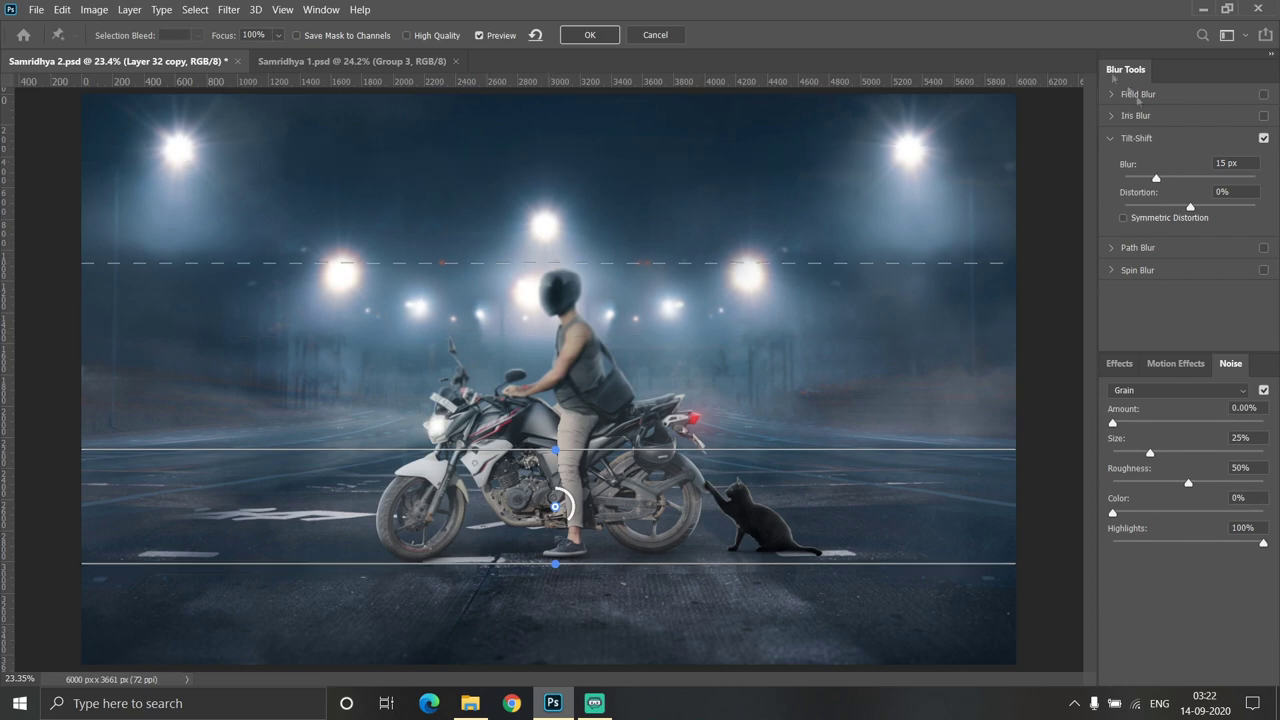
key("Return")
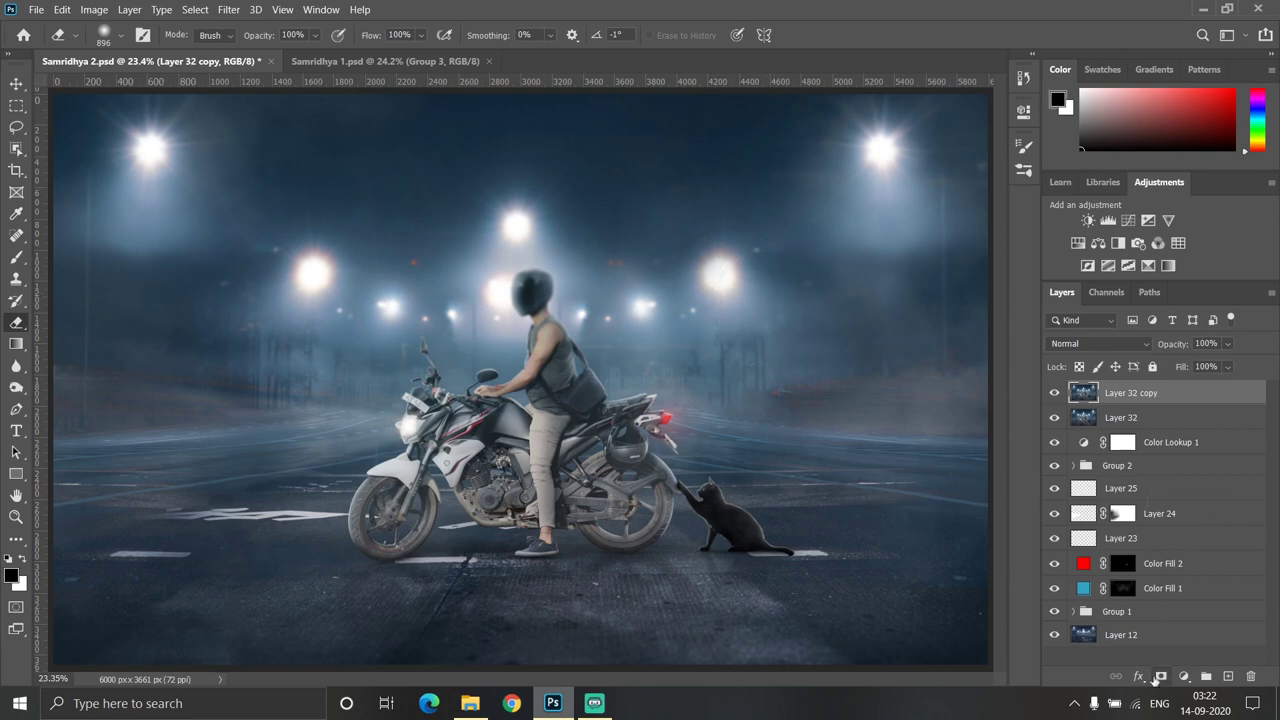
Add a layer mask to the blurred copy and create the empty Layer 33
left_click(1160, 676)
key("x")
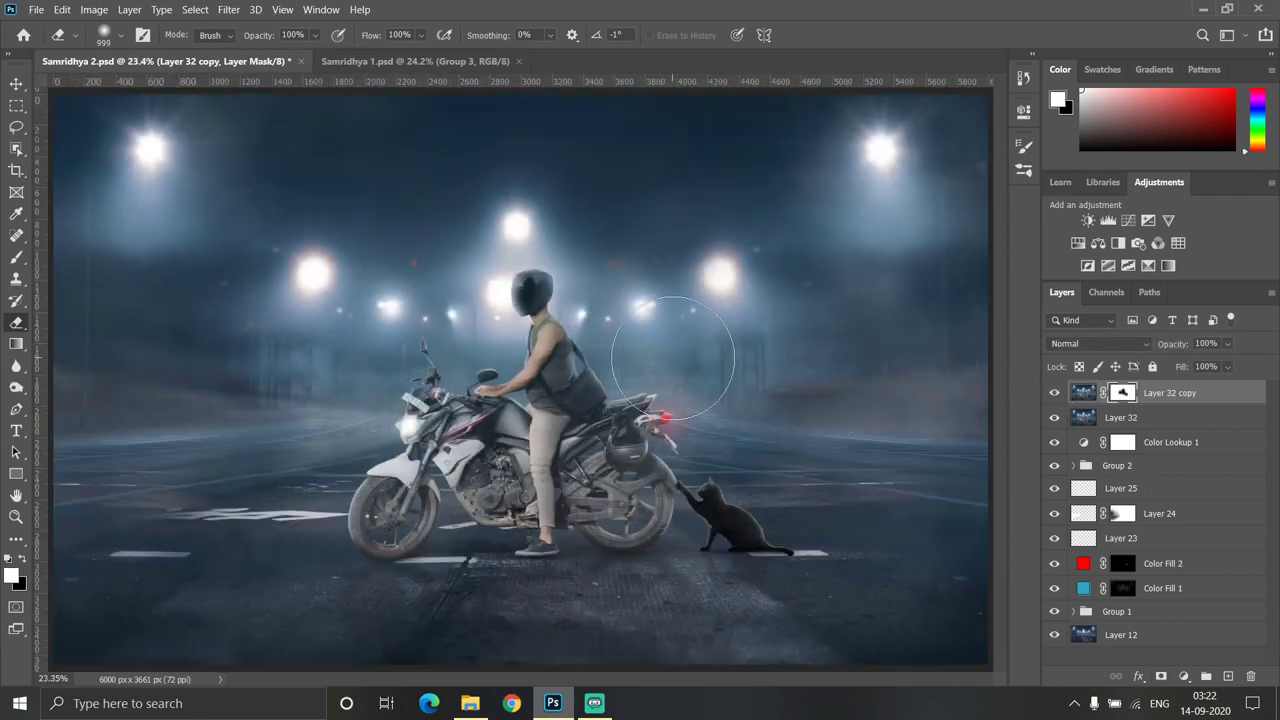
scroll(770, 270, "up", 5)
scroll(775, 360, "down", 6)
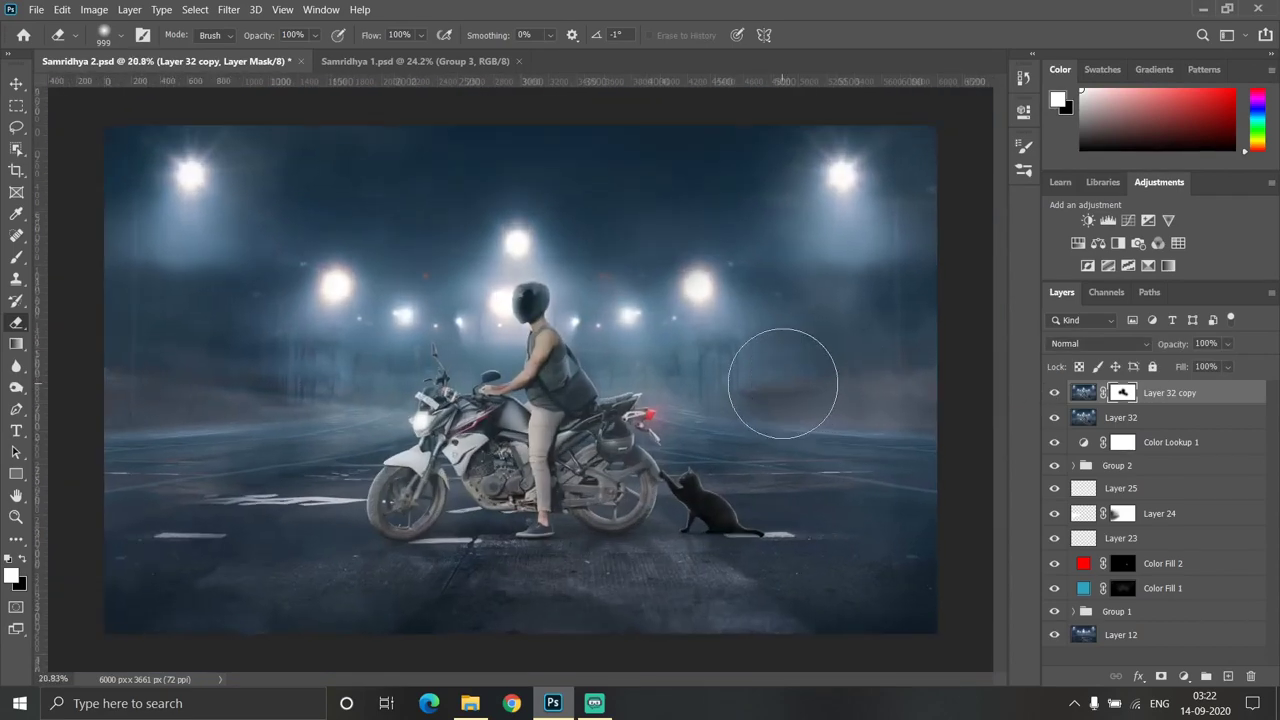
left_click(1228, 676)
left_click(16, 256)
right_click(531, 338)
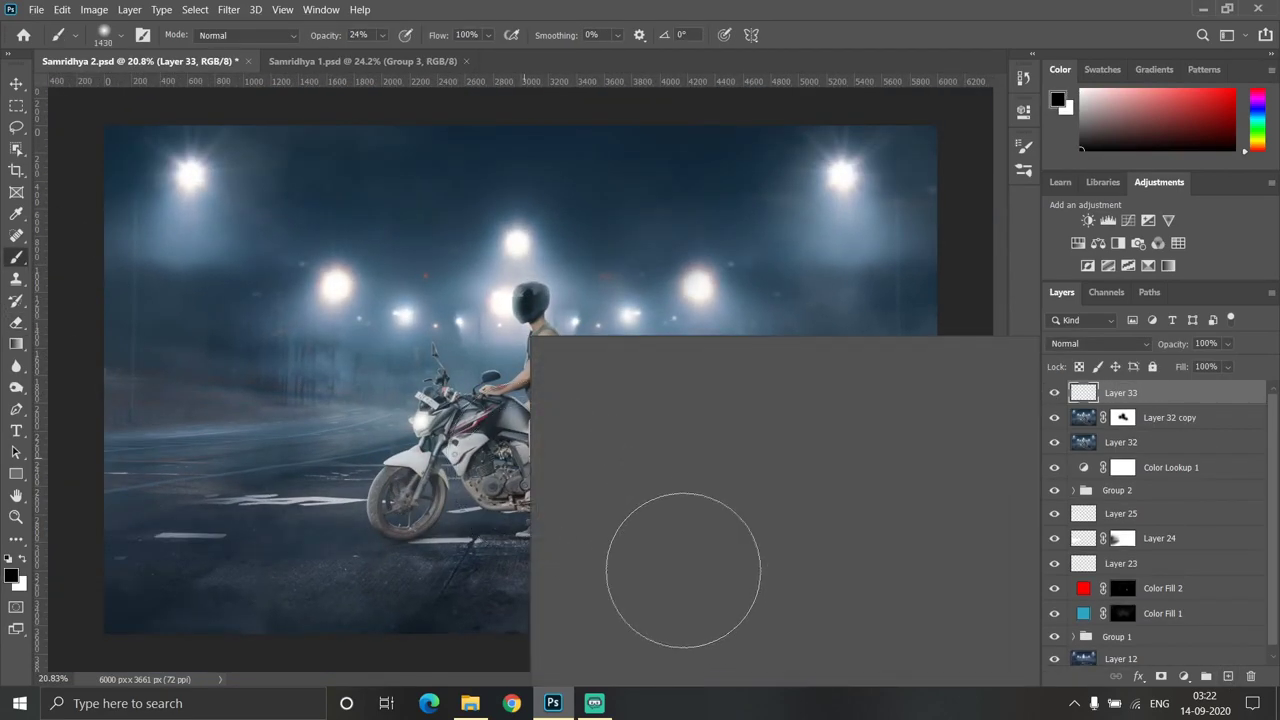
With an irregular fog brush in white at 3% opacity, paint soft fog left of the motorcycle
scroll(563, 600, "down", 3)
scroll(563, 600, "down", 3)
double_click(640, 540)
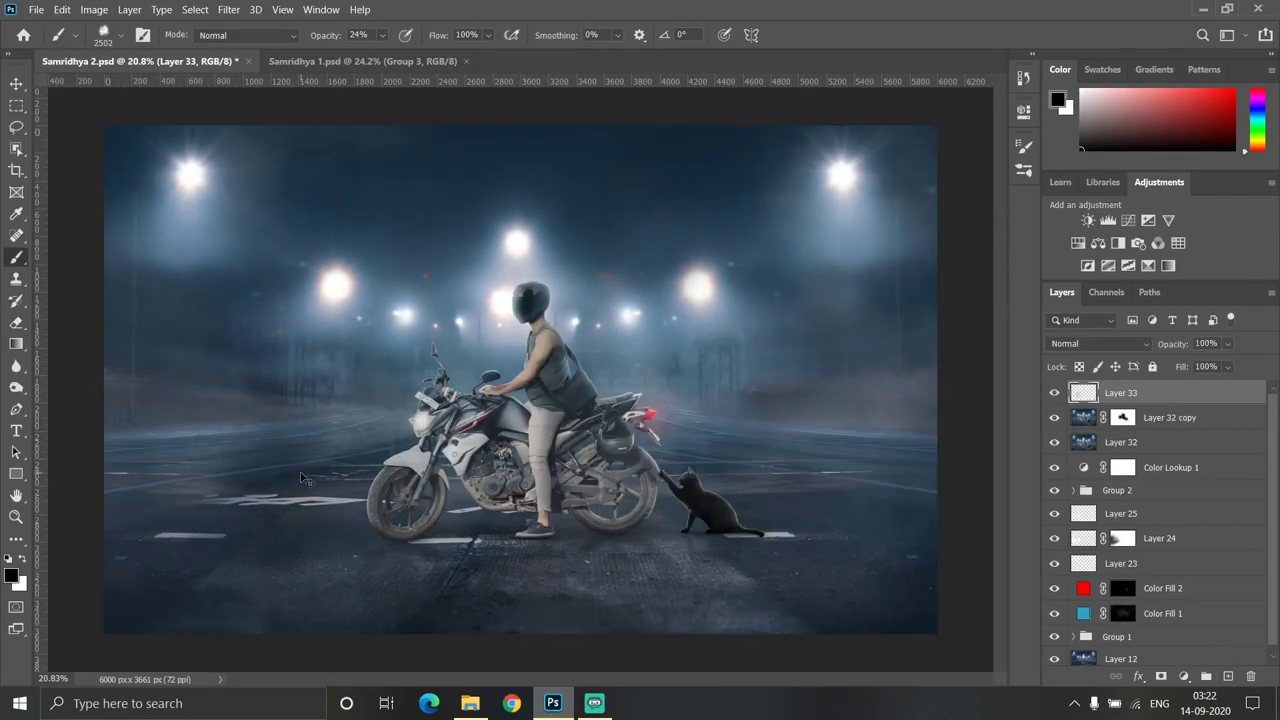
key("x")
left_click(340, 442)
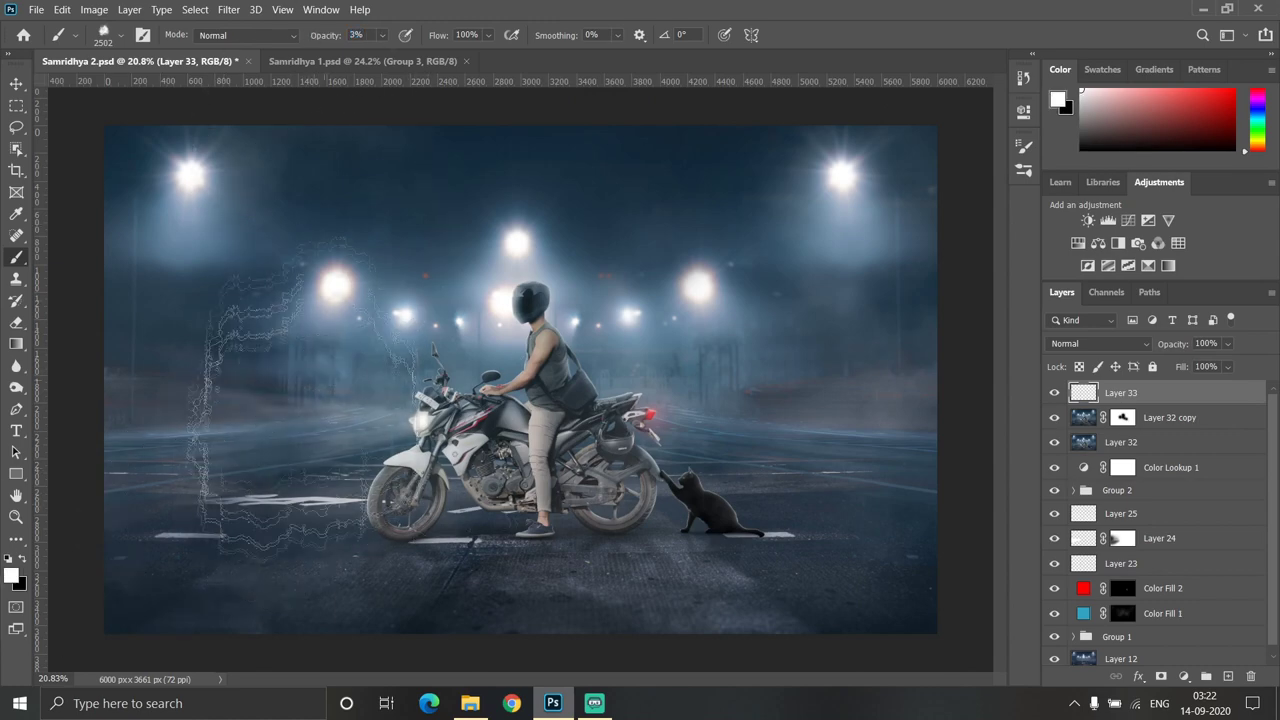
right_click(296, 433, "alt")
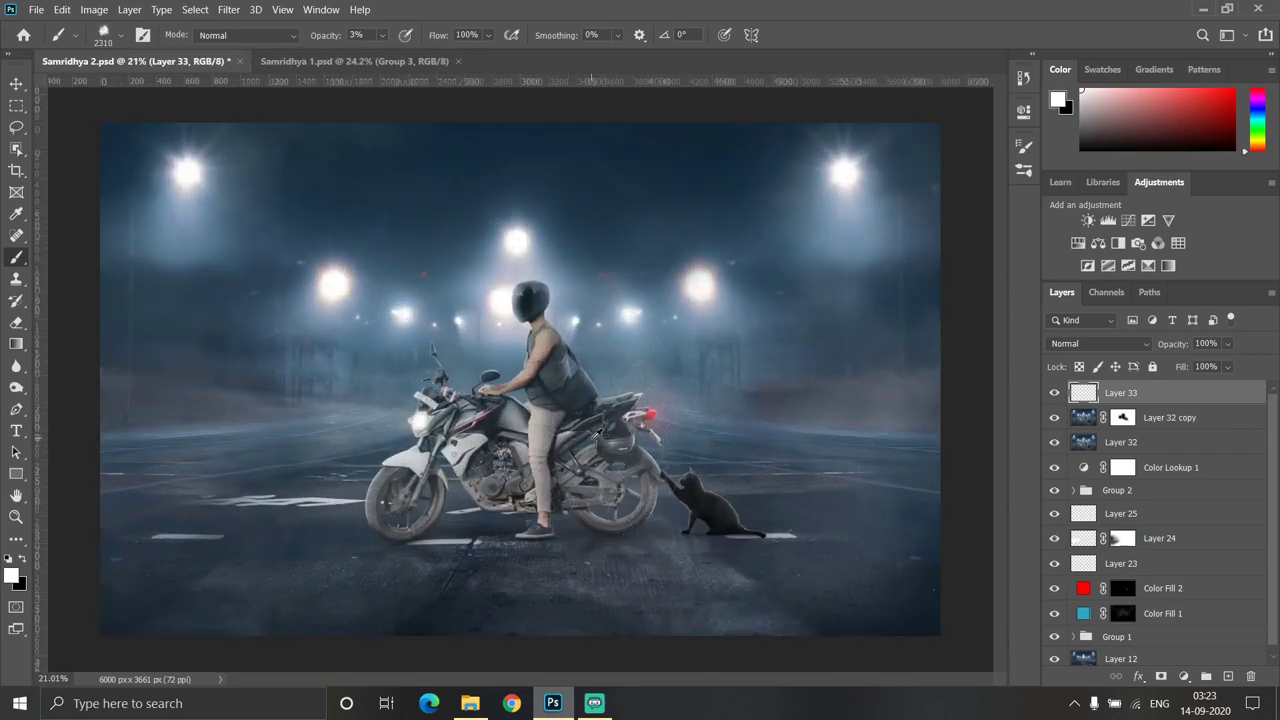
scroll(520, 380, "down", 2)
scroll(850, 420, "up", 3)
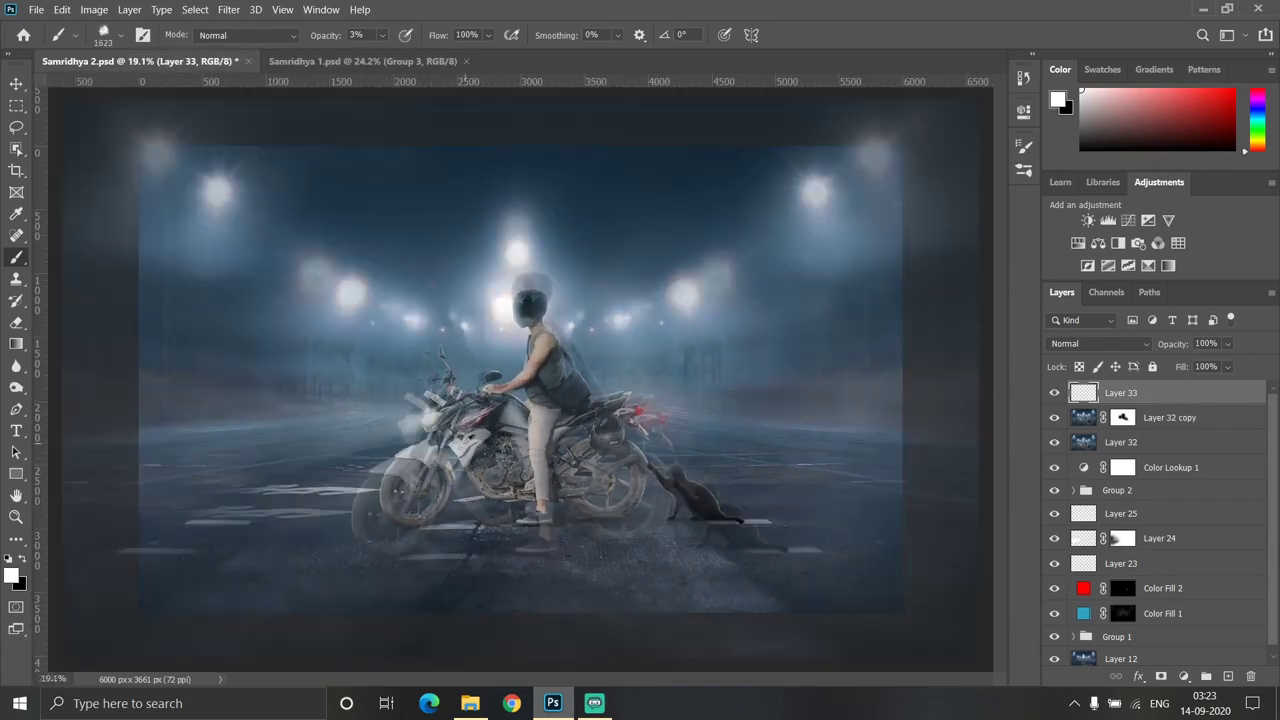